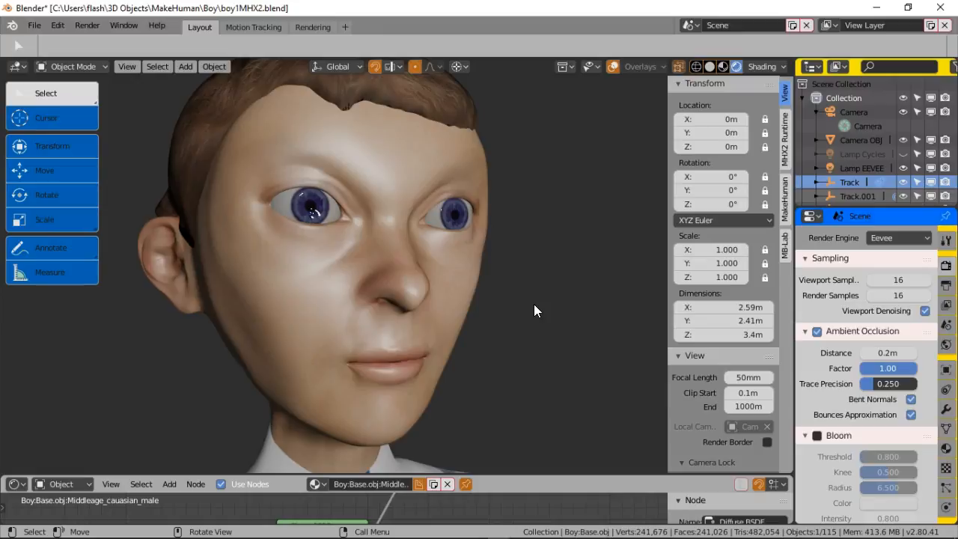
Turn on the viewport overlays and bring the boy, tracking empties and camera into view.
mouse_move(503, 352)
middle_mouse_down()
mouse_move(573, 358)
mouse_move(395, 355)
mouse_move(508, 351)
middle_mouse_up()
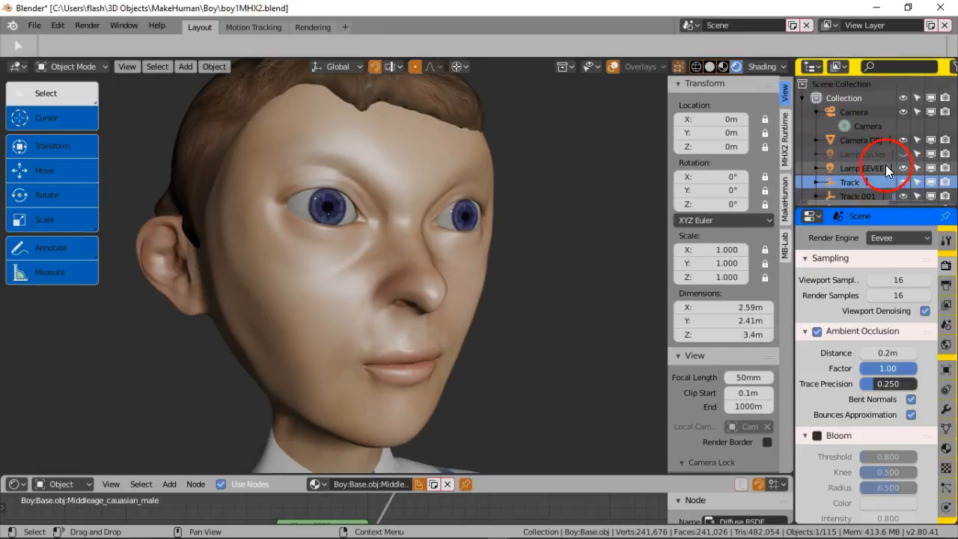
left_click(612, 66)
middle_click_drag(546, 194, 569, 255)
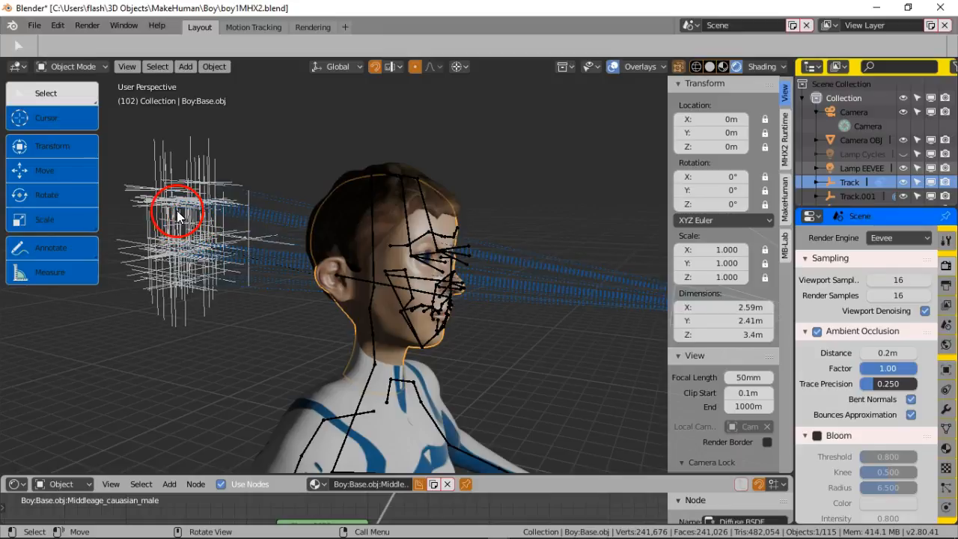
scroll(478, 268, "down", 3)
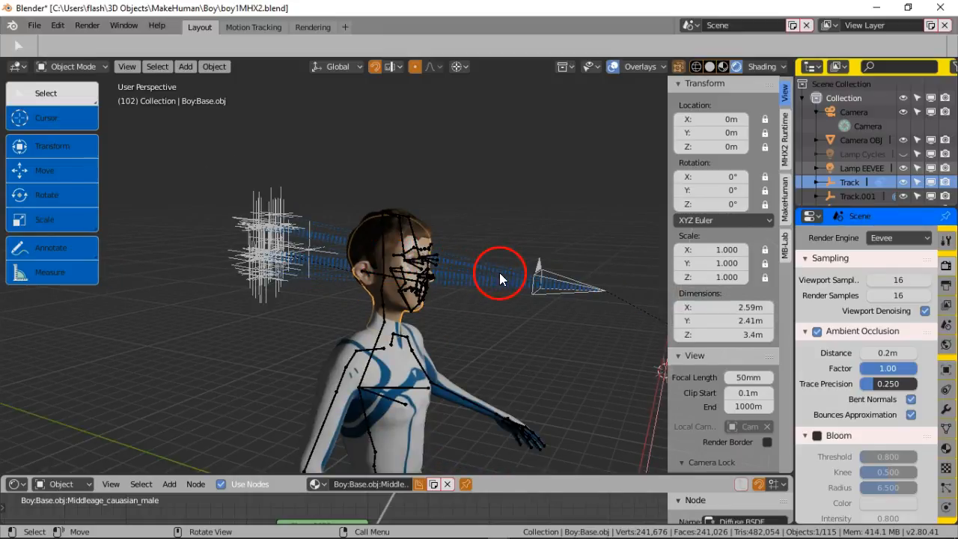
scroll(459, 251, "down", 3)
scroll(458, 251, "up", 3)
scroll(458, 250, "down", 3)
Circle-select the cluster of tracking empties behind the boy's head and hide them.
left_click(584, 252)
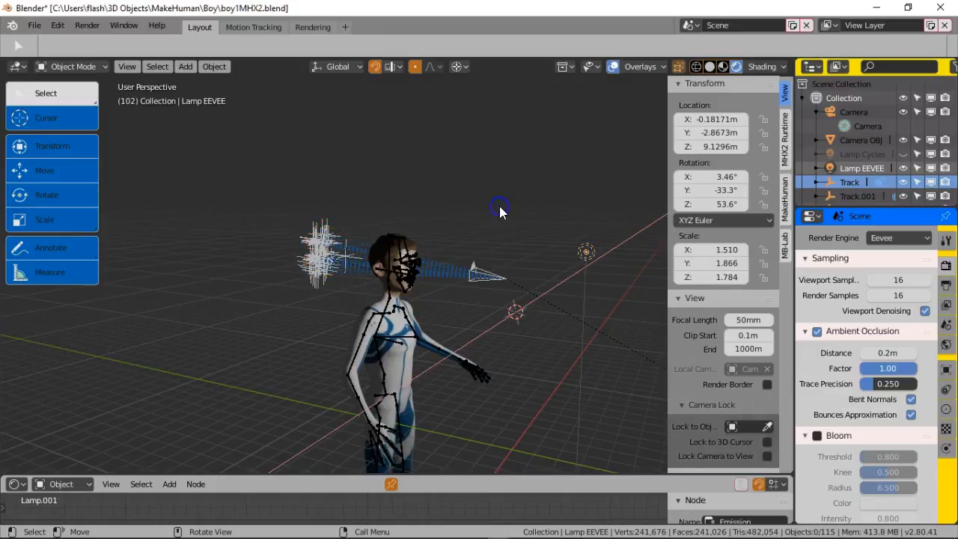
key("c")
left_click(308, 256)
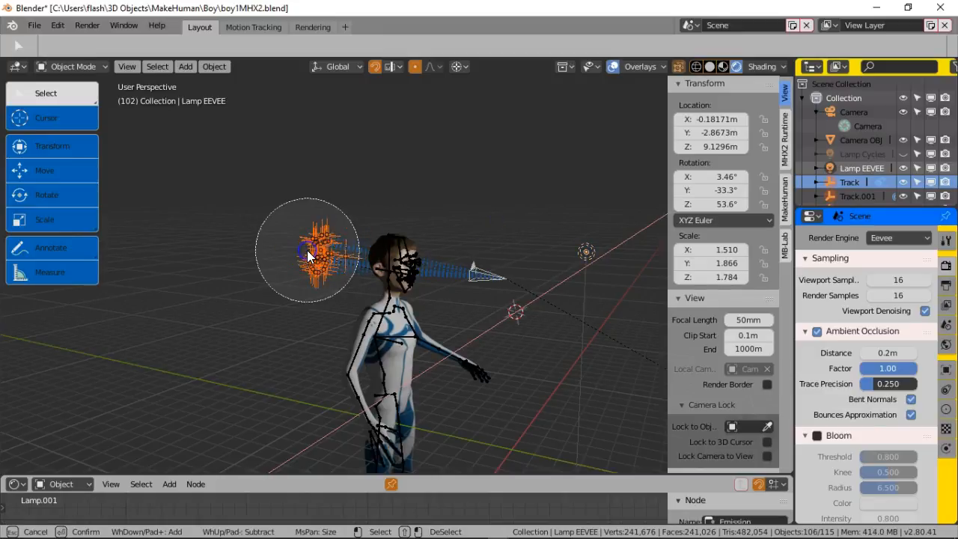
key("Escape")
key("h")
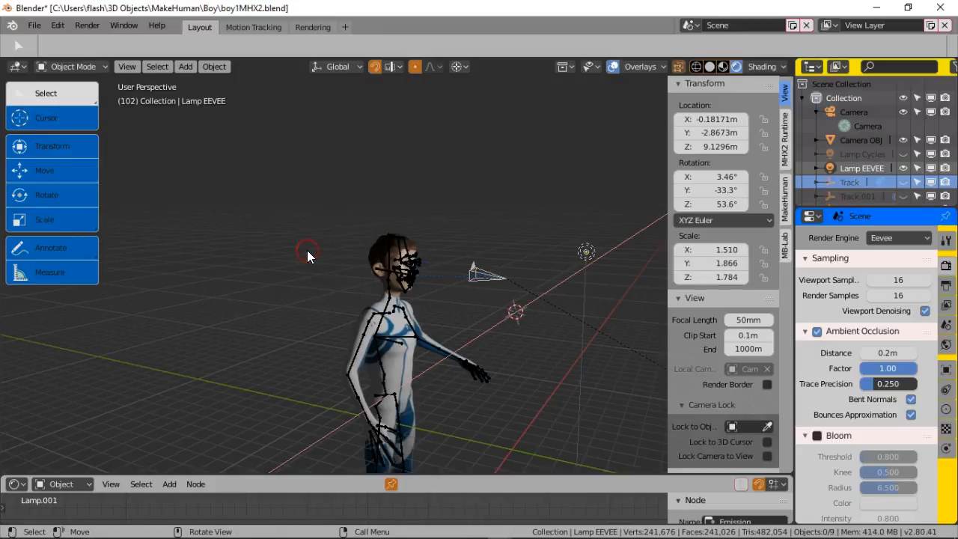
Hide the camera in front of the face and the boy's armature.
middle_click_drag(329, 273, 494, 274)
left_click(618, 299)
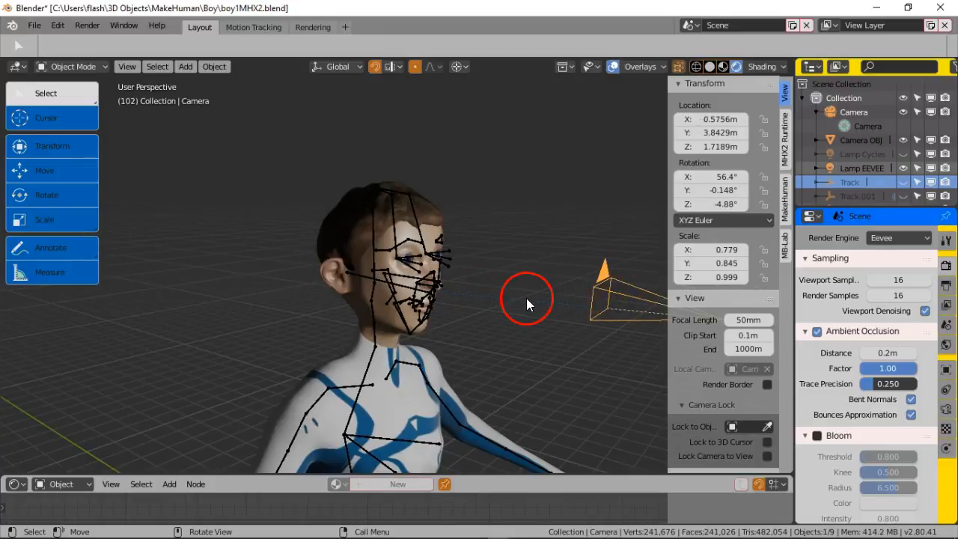
key("Delete")
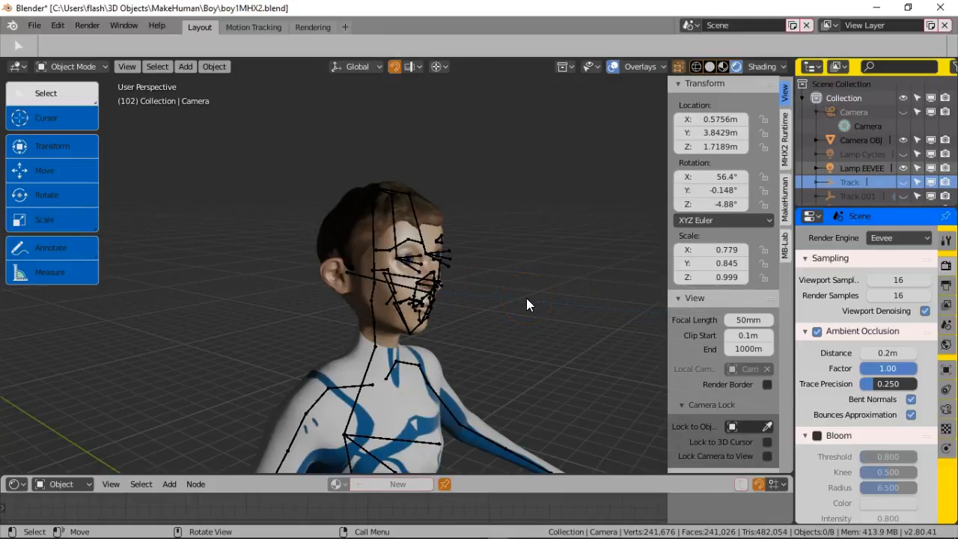
left_click(446, 257)
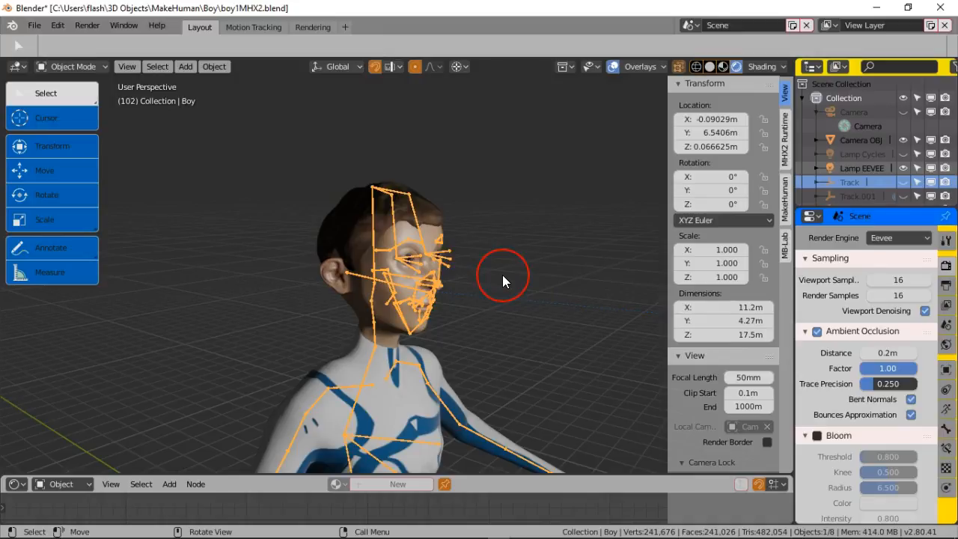
key("Delete")
scroll(502, 274, "up", 2)
middle_click_drag(503, 277, 482, 264)
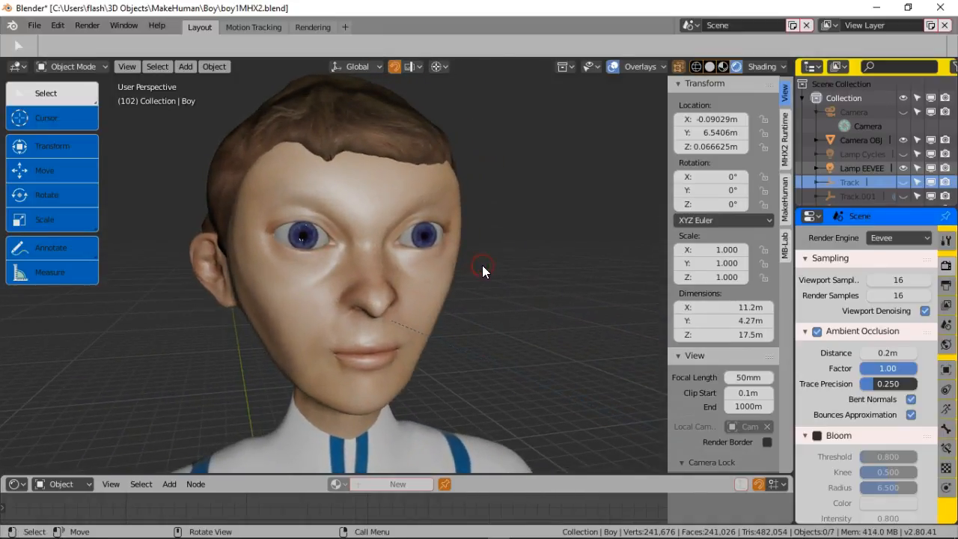
Disable the Relationship Lines overlay in the viewport.
scroll(494, 280, "down", 3)
scroll(527, 294, "down", 2)
scroll(525, 293, "up", 2)
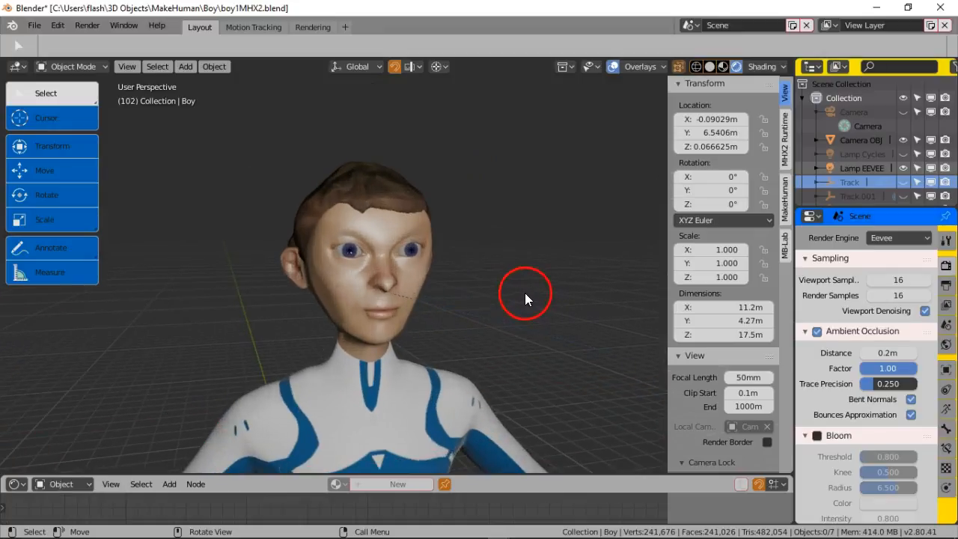
left_click(662, 67)
left_click(629, 189)
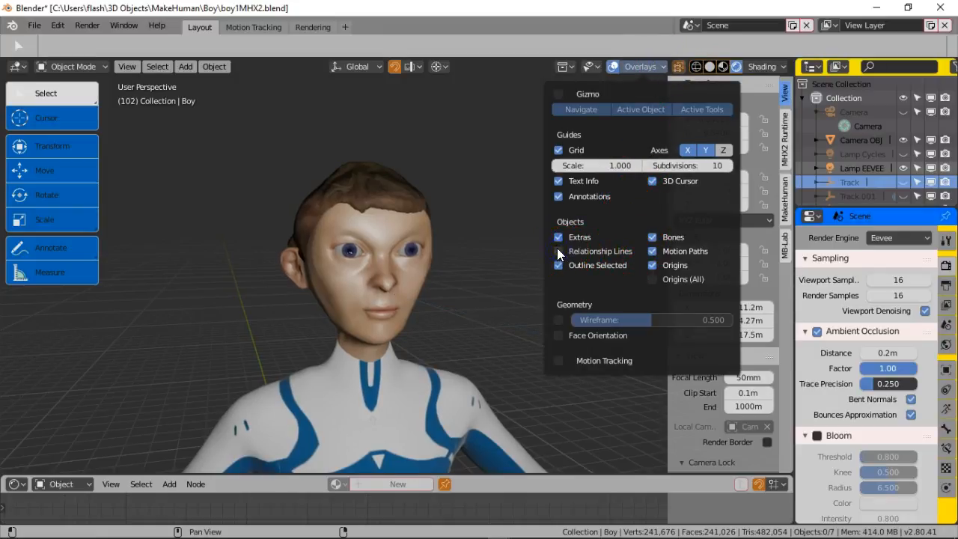
left_click(523, 128)
scroll(486, 228, "up", 4)
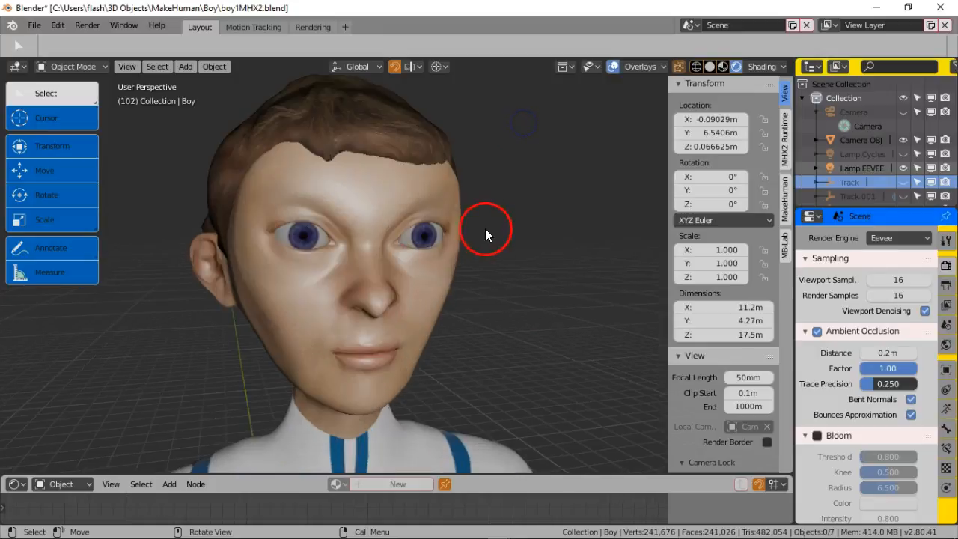
middle_click_drag(481, 242, 509, 241)
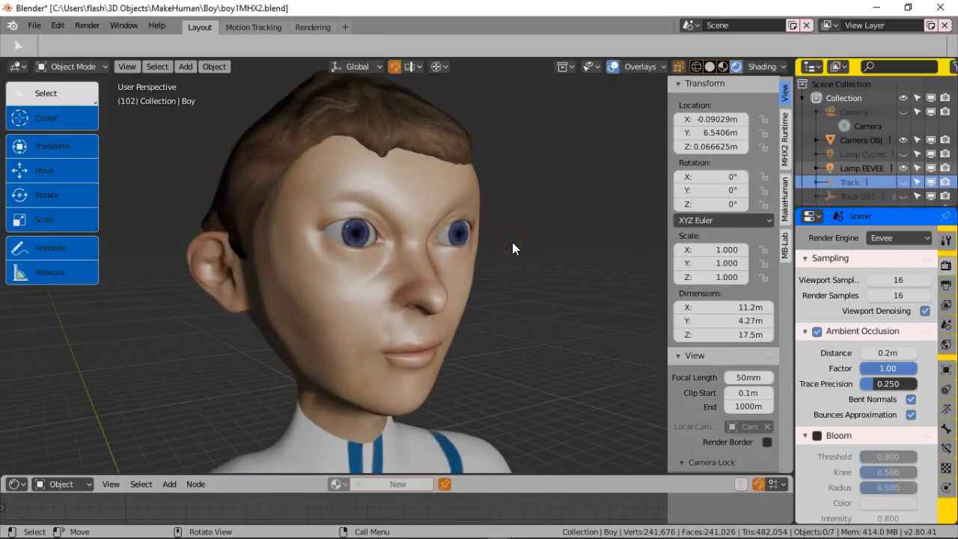
Move the Lamp EEVEE light in front of the boy to about X -2.3 m, Y -1.45 m, Z 9.1 m.
scroll(517, 244, "down", 5)
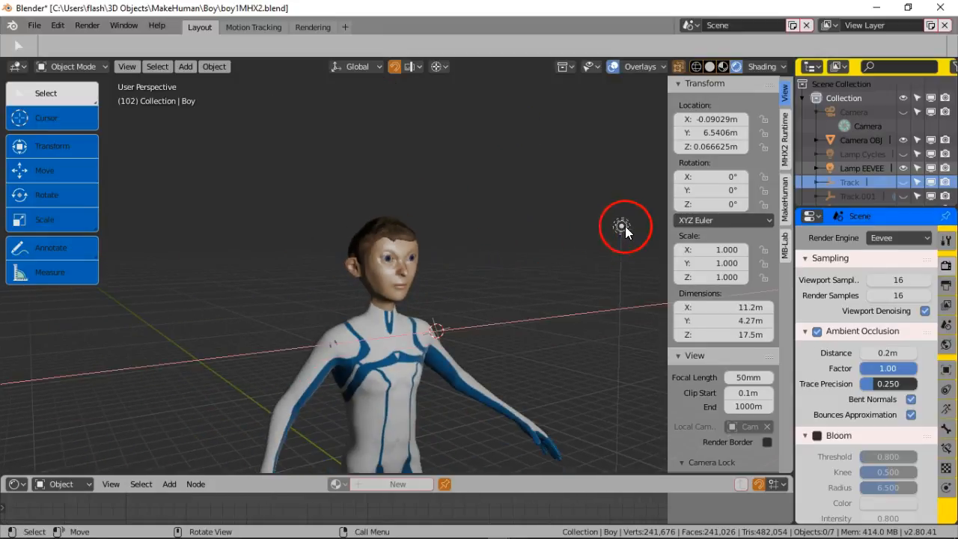
left_click(623, 226)
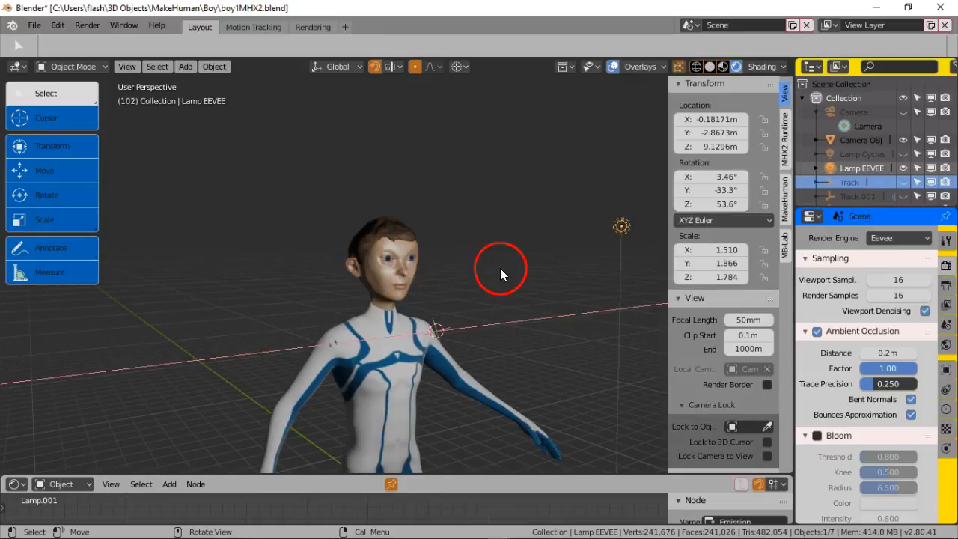
scroll(500, 268, "up", 6)
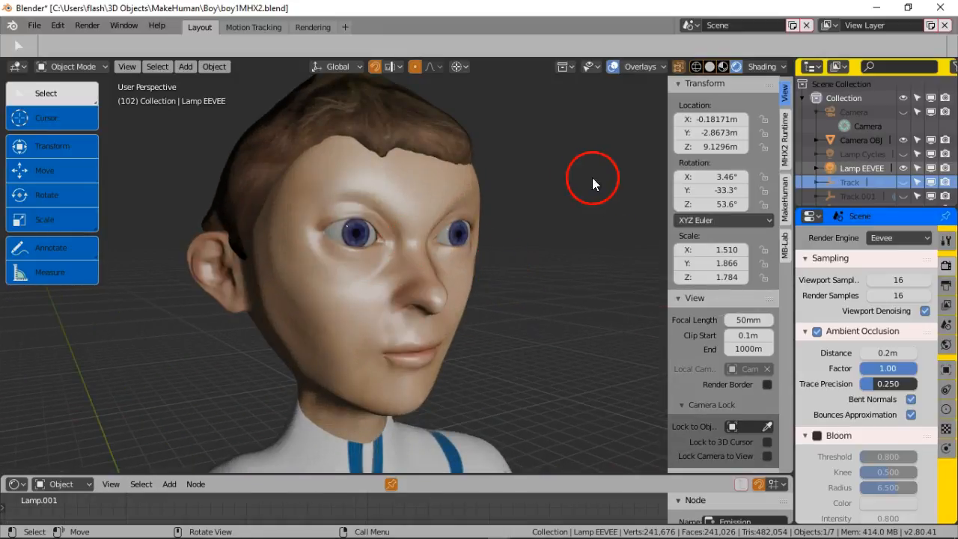
scroll(441, 215, "down", 3)
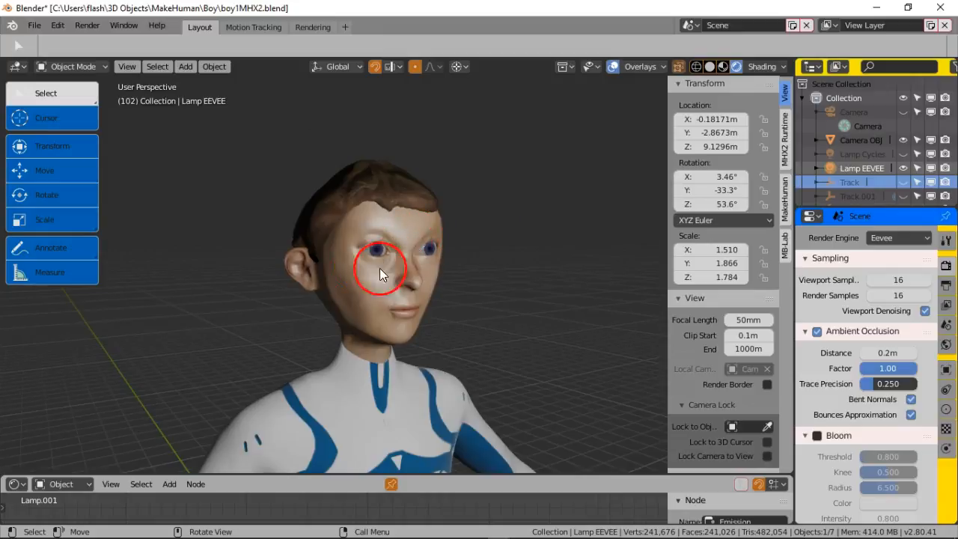
scroll(425, 241, "down", 4)
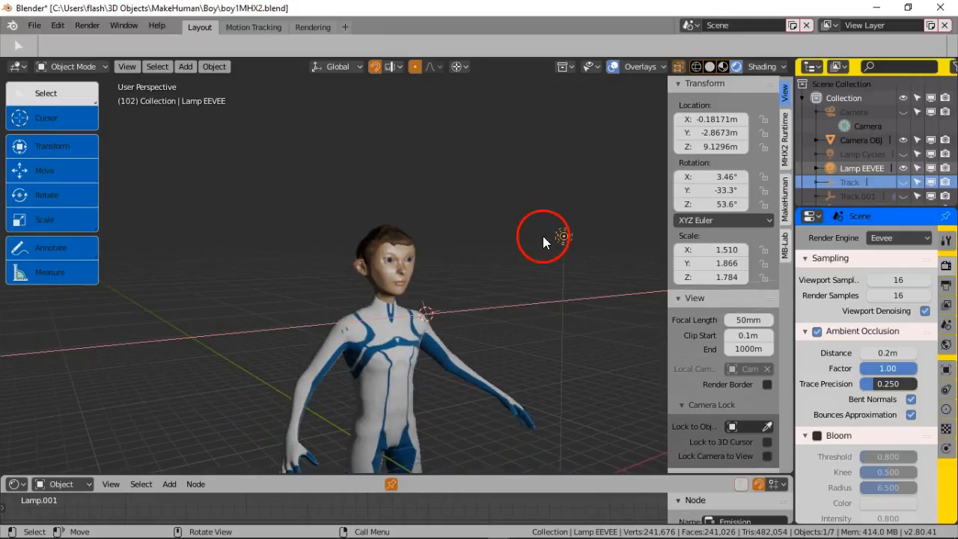
left_click_drag(533, 240, 501, 240)
scroll(457, 270, "up", 7)
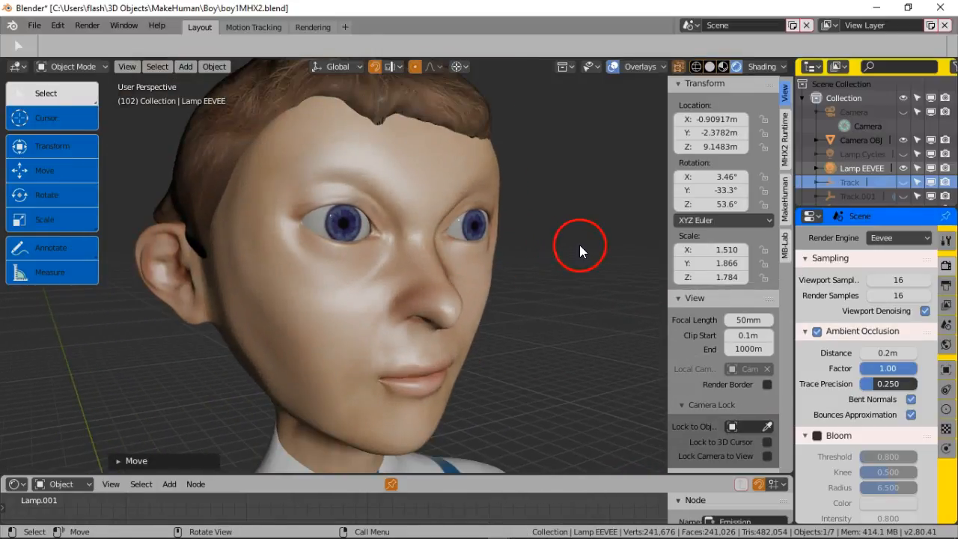
left_click_drag(577, 242, 329, 250)
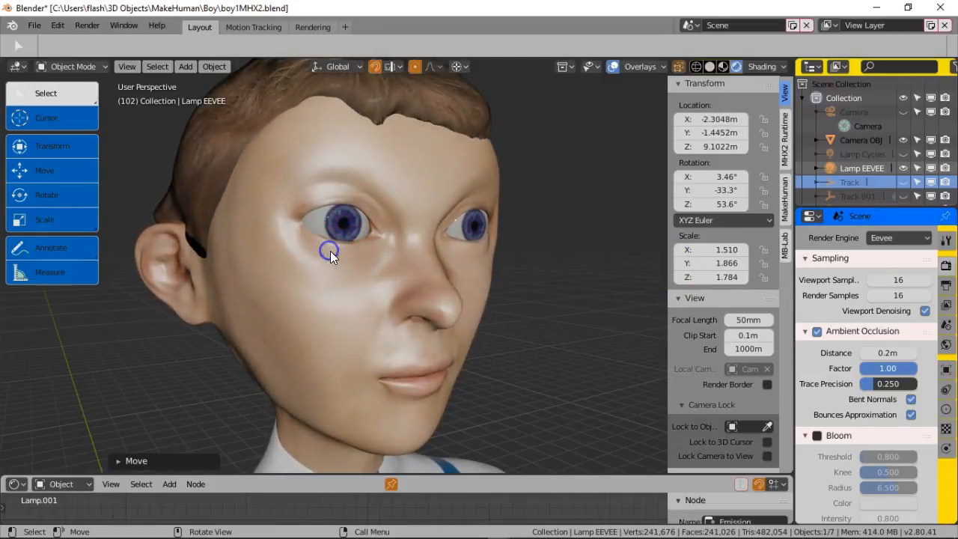
Examine the Lamp EEVEE position relative to the boy and its reflections on his face and eyes.
middle_click_drag(331, 250, 481, 242)
scroll(482, 244, "down", 2)
middle_click_drag(488, 253, 552, 269)
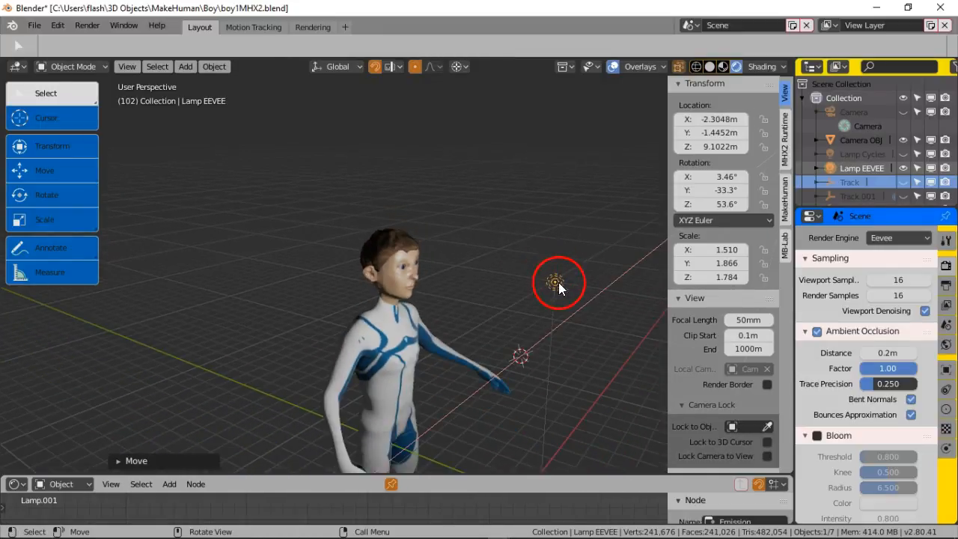
middle_click_drag(421, 274, 441, 284)
scroll(465, 274, "up", 6)
middle_click_drag(527, 277, 480, 249)
middle_click_drag(386, 251, 451, 260)
scroll(300, 247, "down", 3)
scroll(451, 262, "up", 3)
Switch the render engine to Cycles and swap the visible light from Lamp EEVEE to Lamp Cycles.
left_click(908, 241)
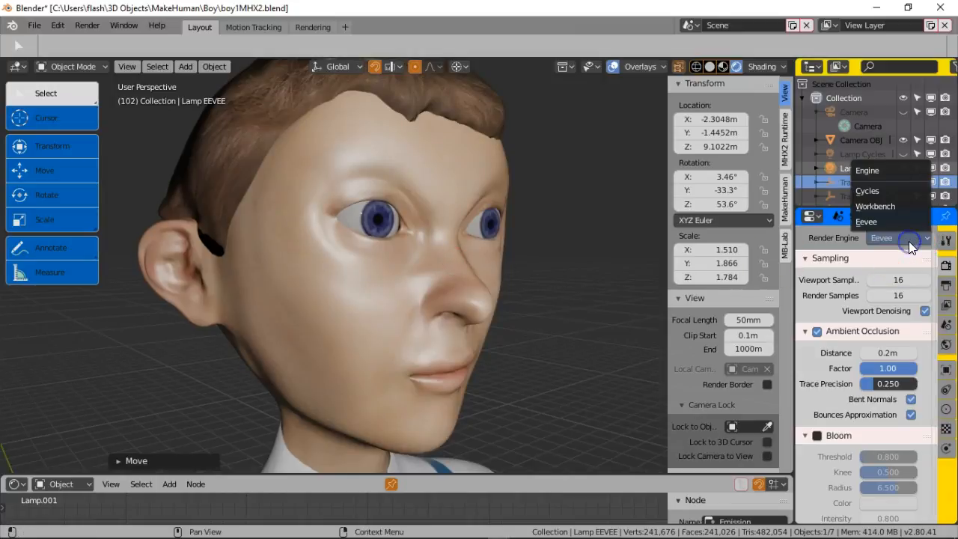
left_click(877, 190)
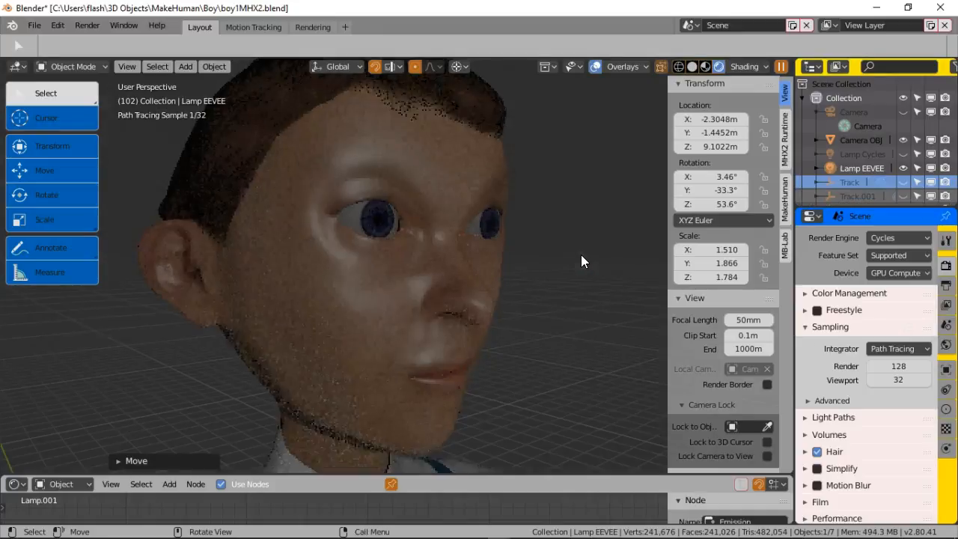
left_click(783, 204)
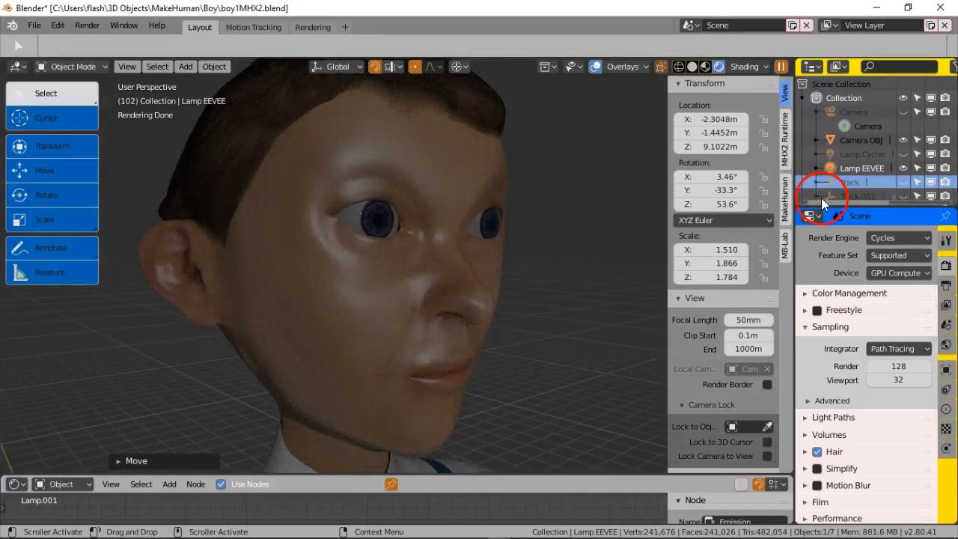
left_click(904, 153)
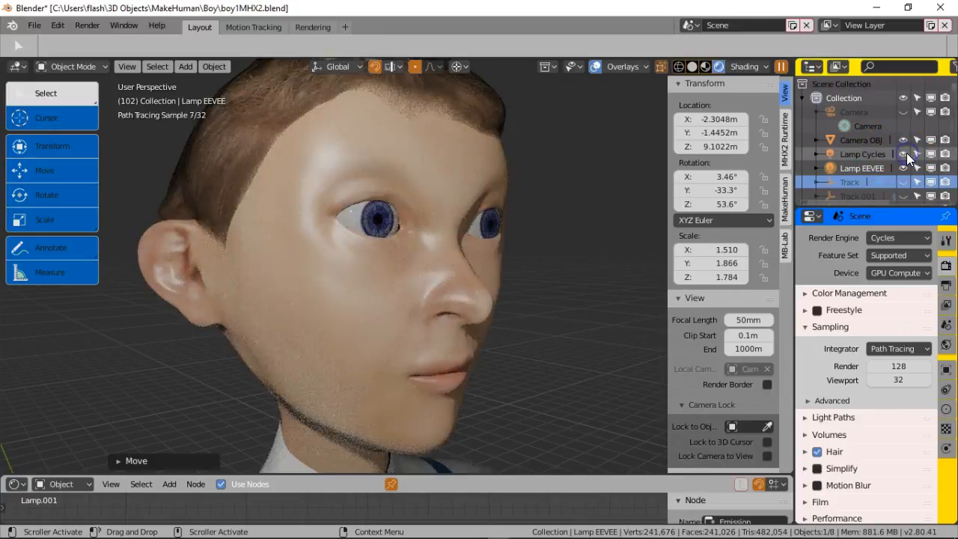
left_click(904, 166)
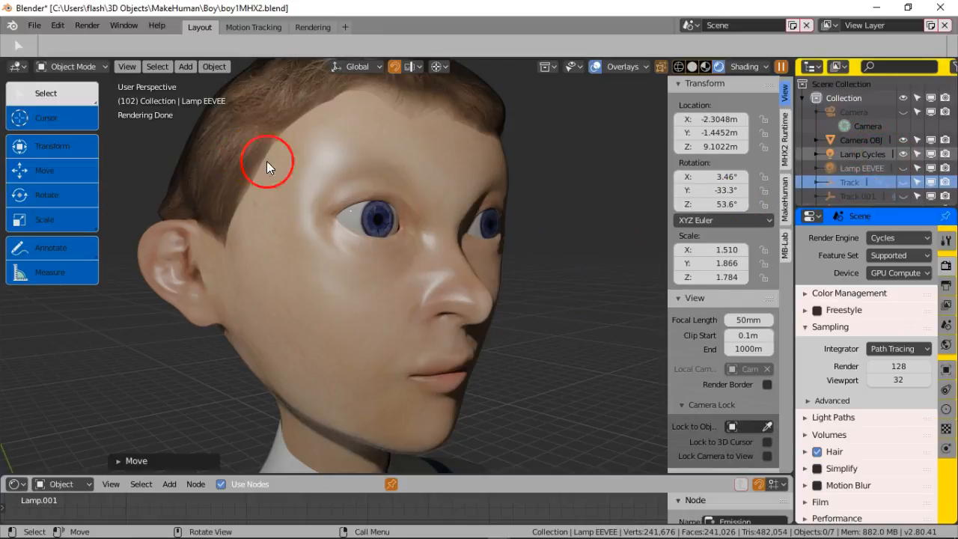
Move the Lamp Cycles light near the boy's head to about X -2.22 m, Y 3.30 m, Z 8.87 m.
scroll(360, 142, "down", 4)
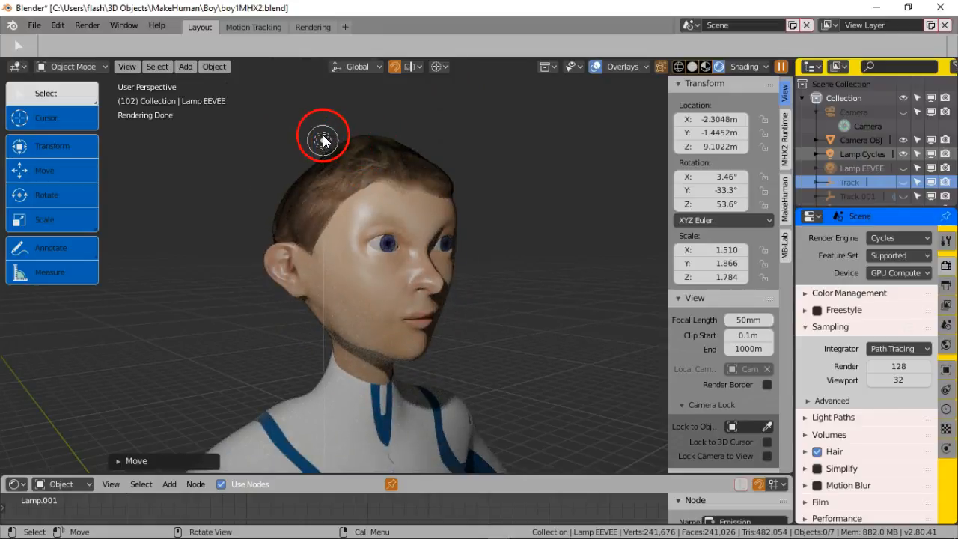
scroll(362, 178, "up", 3)
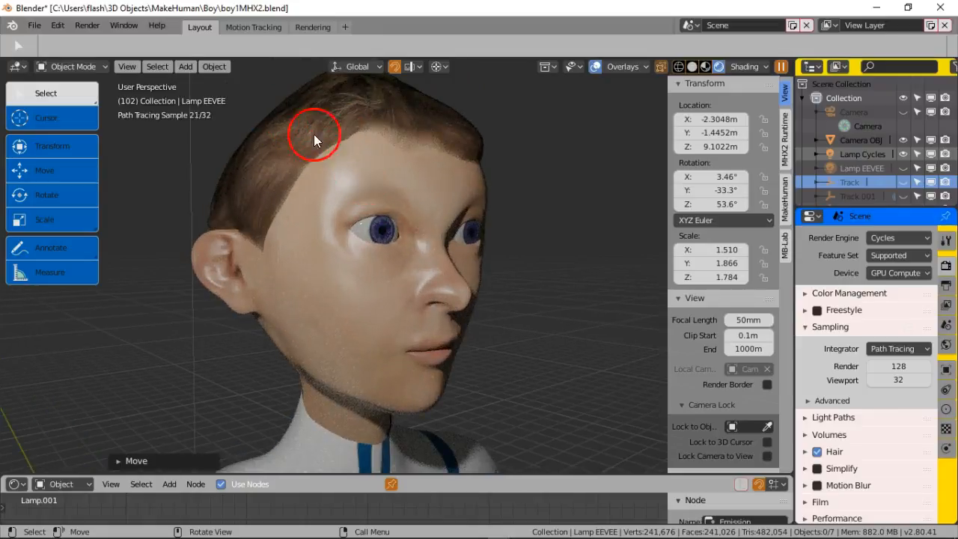
scroll(330, 151, "down", 3)
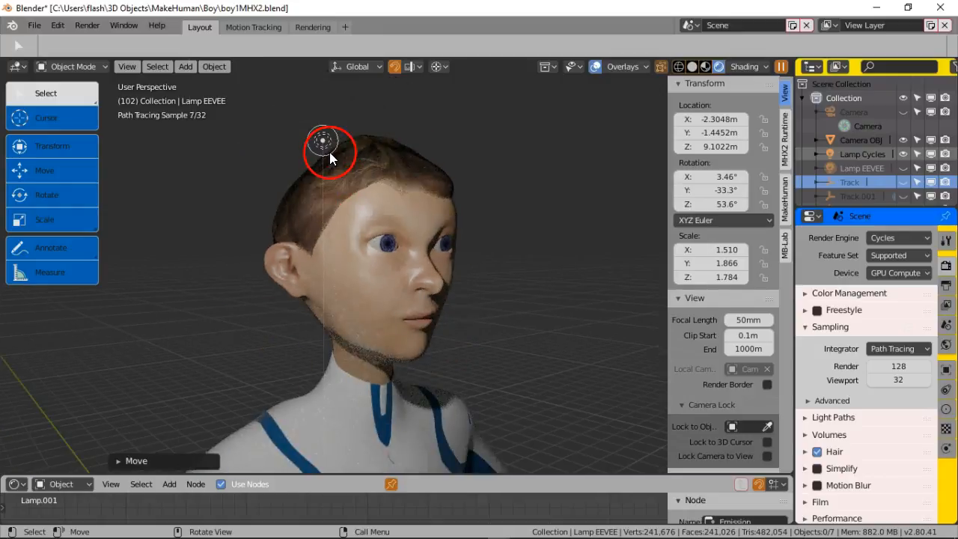
left_click(323, 141)
key("g")
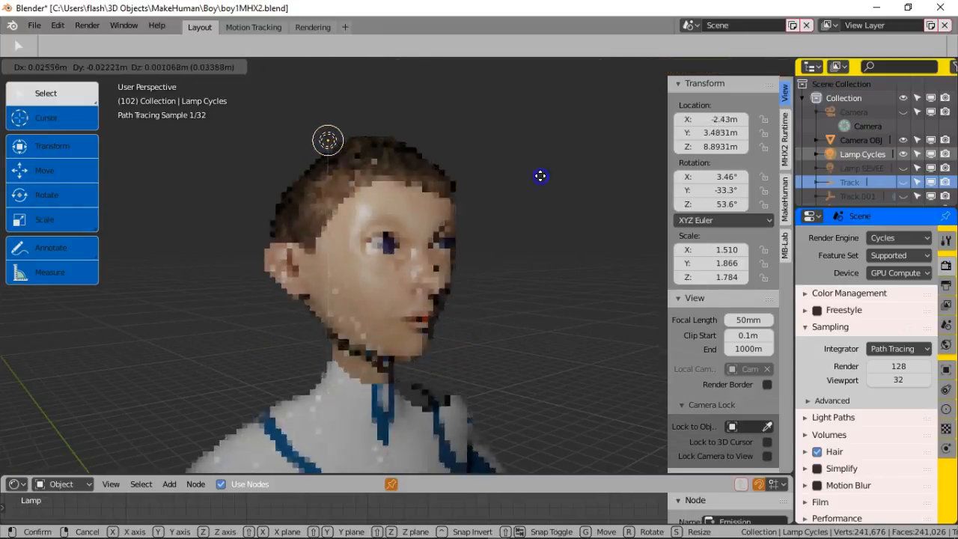
left_click(558, 174)
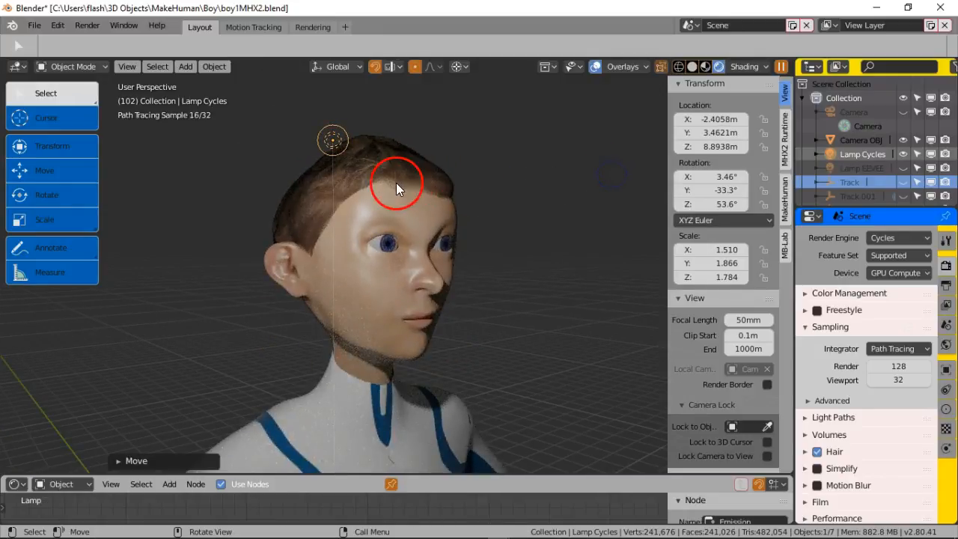
key("g")
left_click(700, 145)
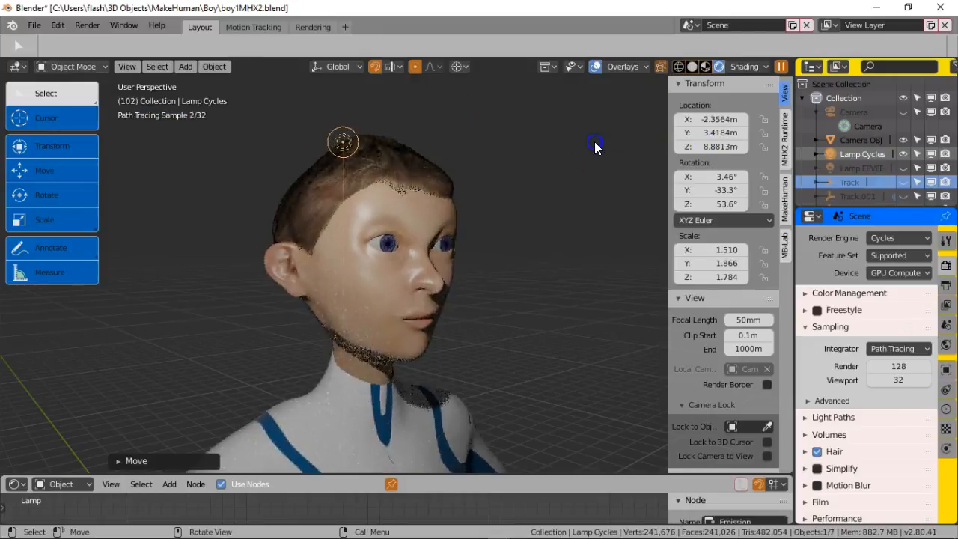
key("g")
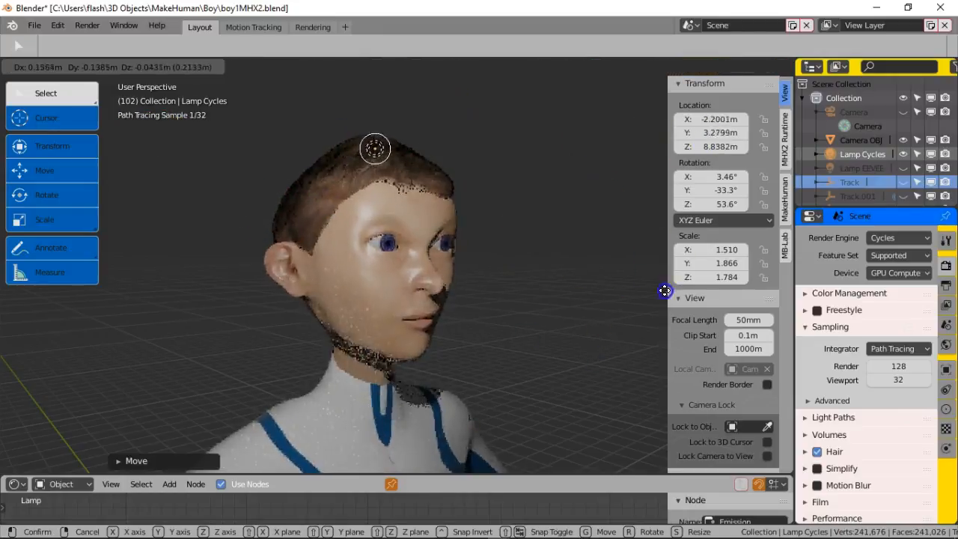
left_click(602, 225)
left_click(389, 237)
middle_click_drag(407, 234, 418, 216)
scroll(417, 212, "up", 2)
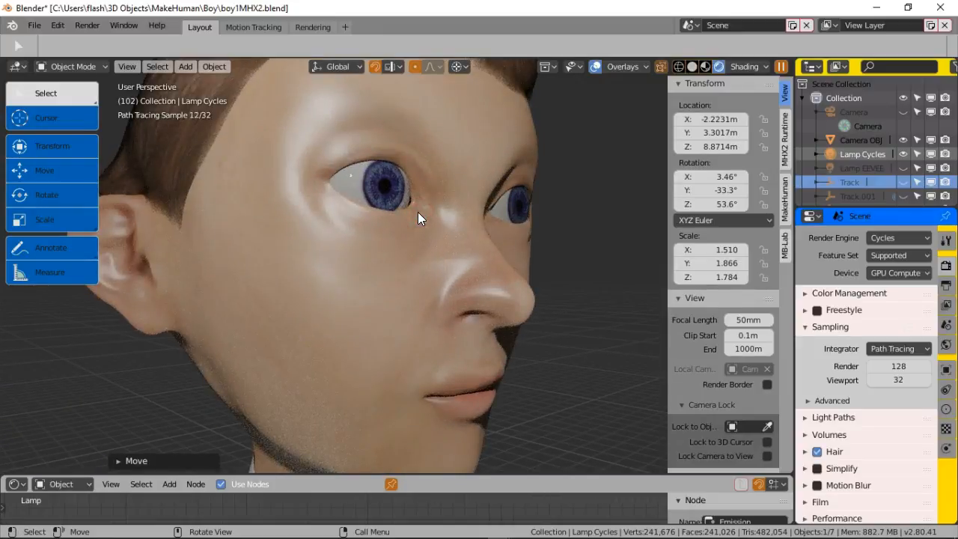
scroll(418, 211, "down", 5)
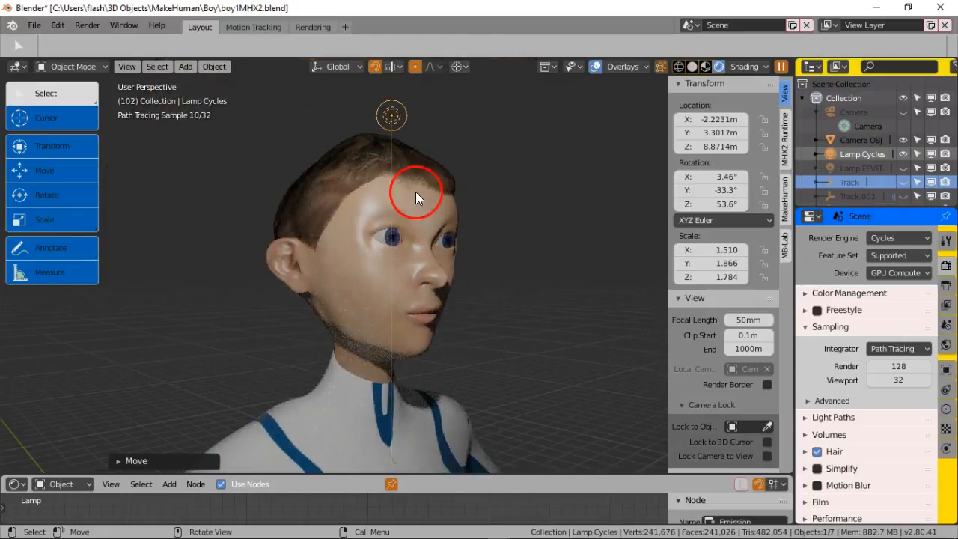
scroll(409, 200, "up", 3)
left_click(404, 188)
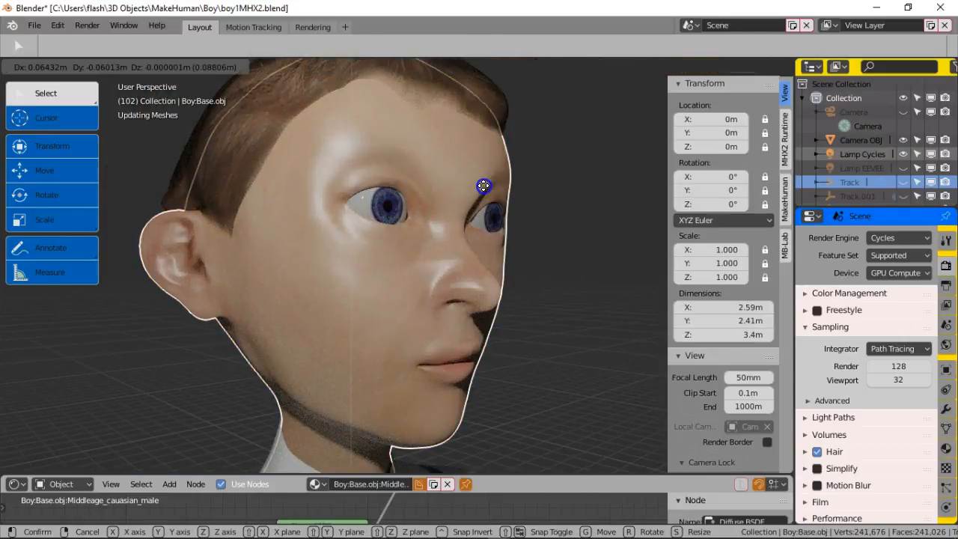
key("ctrl")
left_click(573, 210, "ctrl")
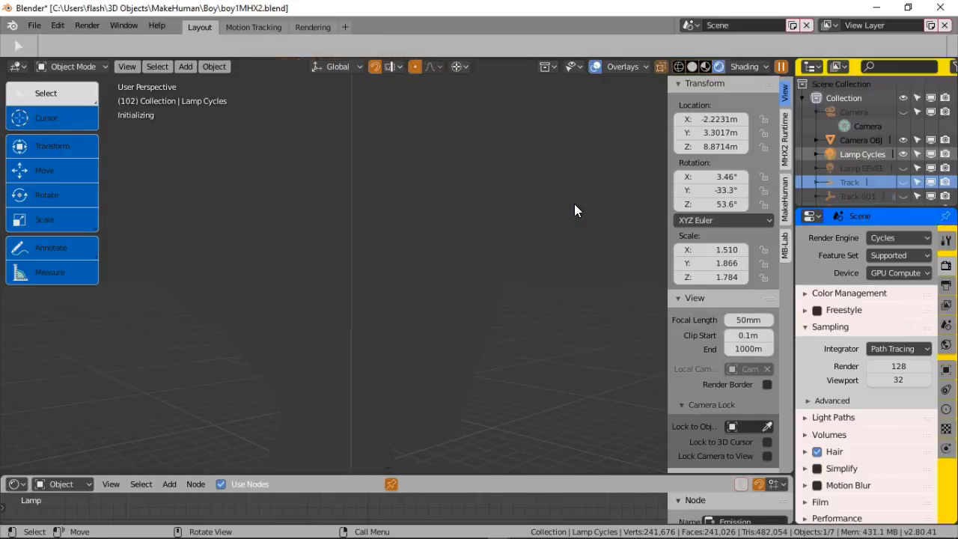
Move the Lamp Cycles light to about X -1.83 m, Y 2.94 m, Z 8.77 m.
left_click(560, 253)
middle_click_drag(559, 253, 548, 225, "ctrl")
key("g")
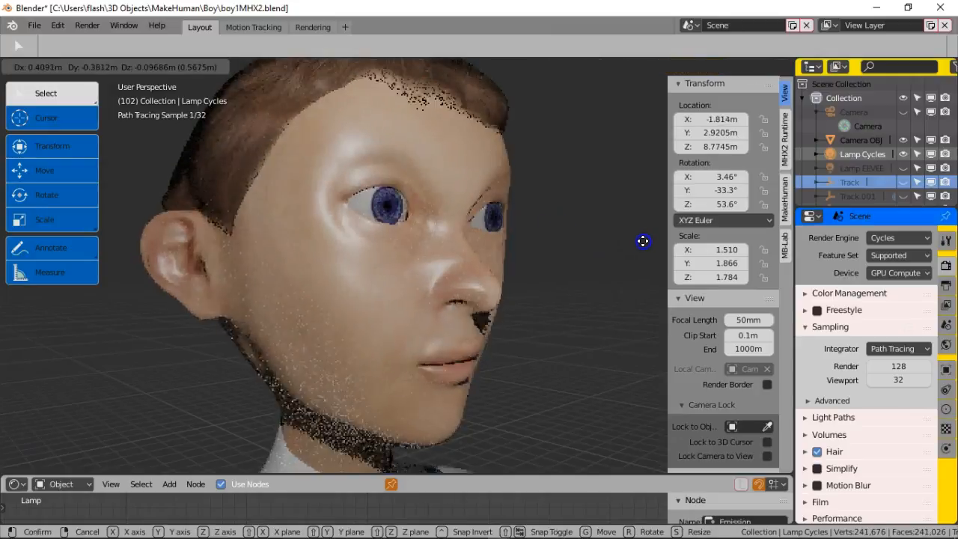
left_click(598, 241)
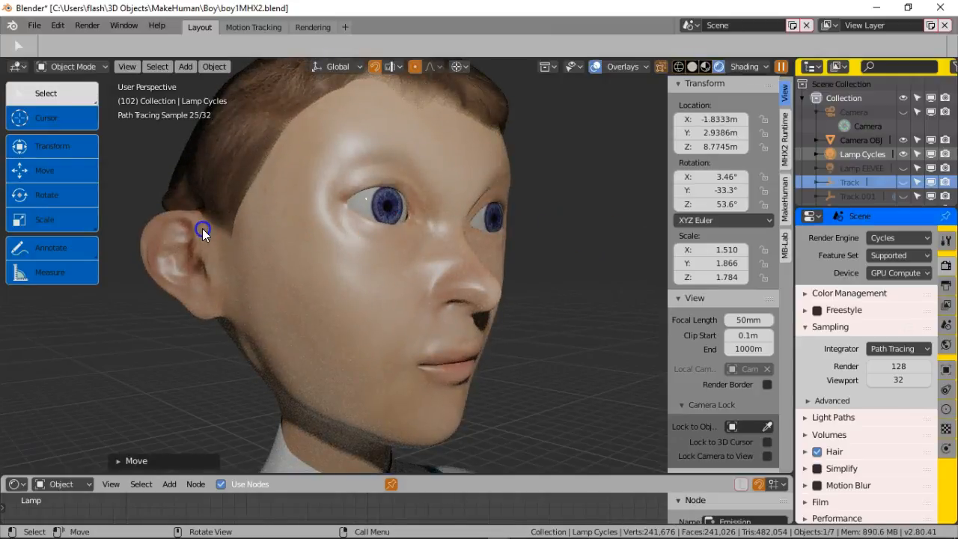
left_click(564, 229)
mouse_move(563, 228)
middle_mouse_down()
mouse_move(465, 232)
mouse_move(569, 230)
mouse_move(561, 229)
middle_mouse_up()
Show Lamp EEVEE in the viewport alongside Lamp Cycles and select it.
scroll(559, 229, "down", 3)
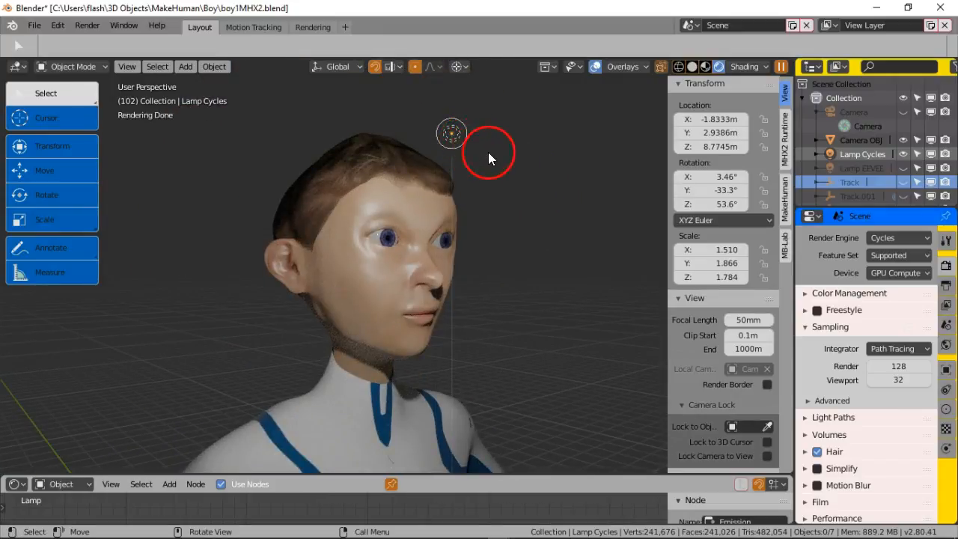
scroll(497, 168, "down", 2)
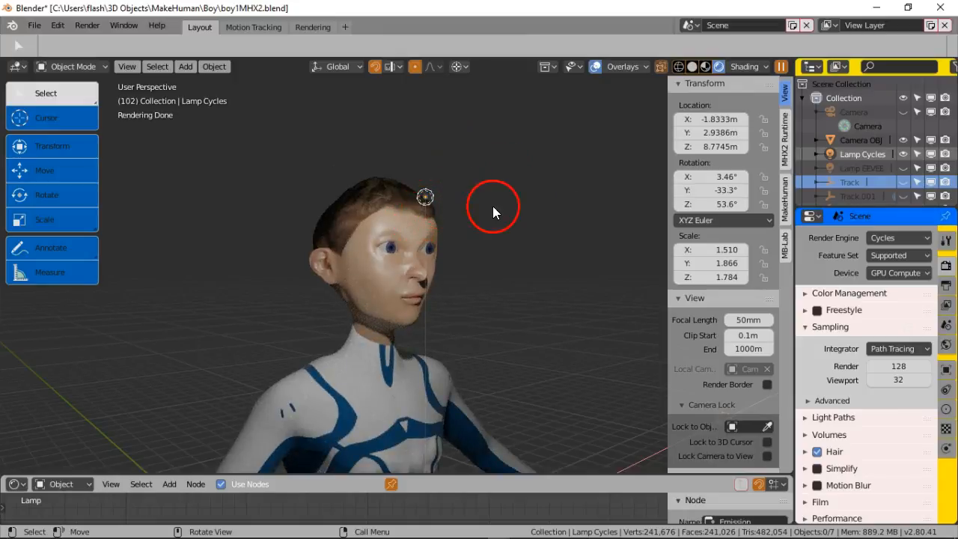
middle_click_drag(492, 205, 509, 223)
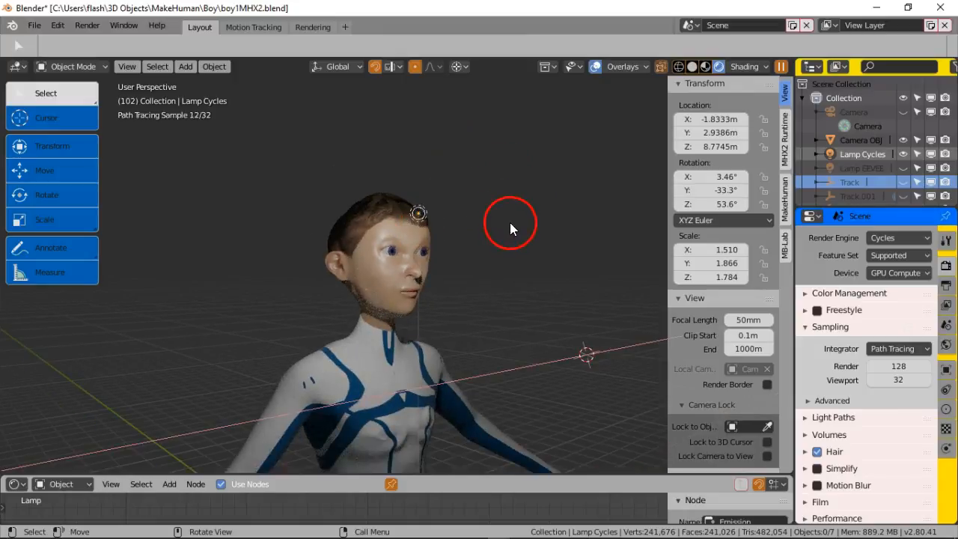
left_click(904, 166)
scroll(522, 210, "down", 1)
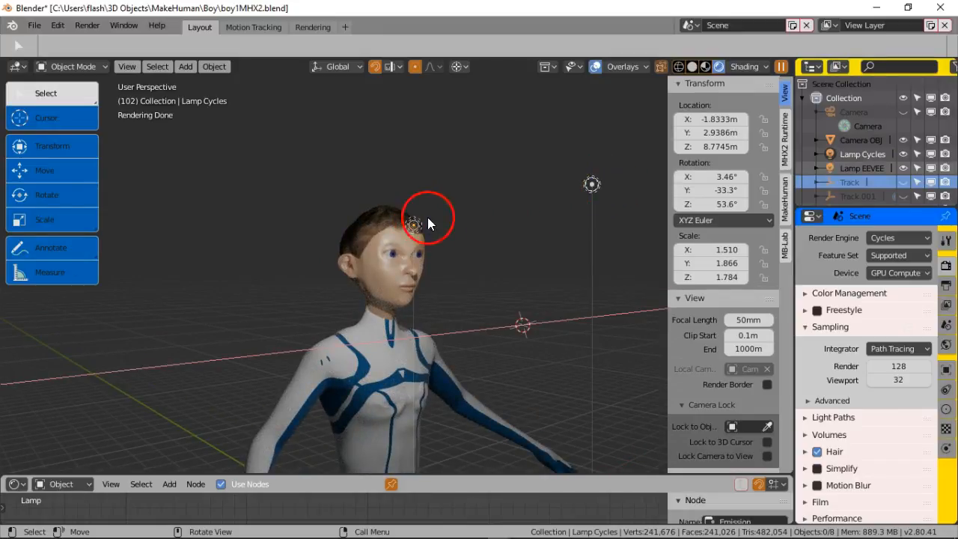
left_click(591, 184)
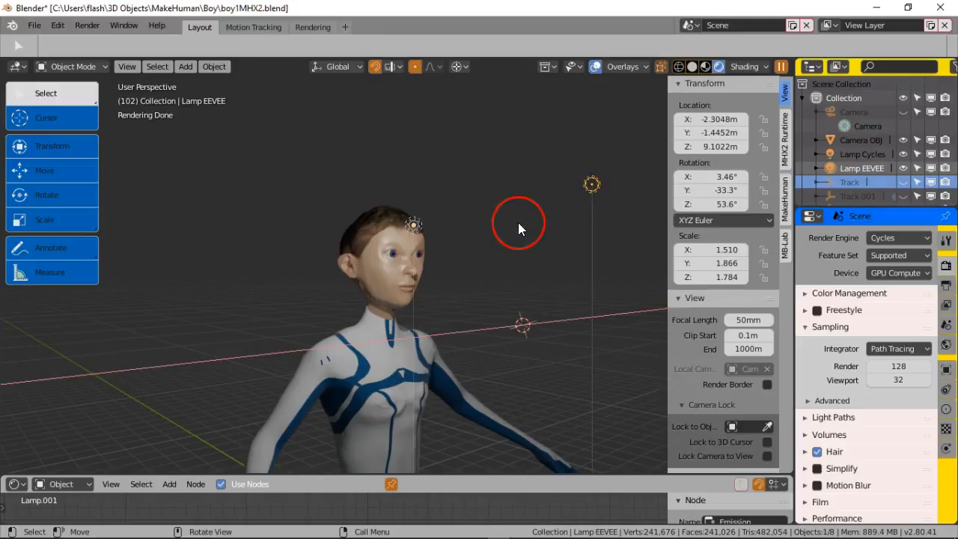
Try to snap the 3D cursor to the selected Lamp EEVEE light.
key("shift+s")
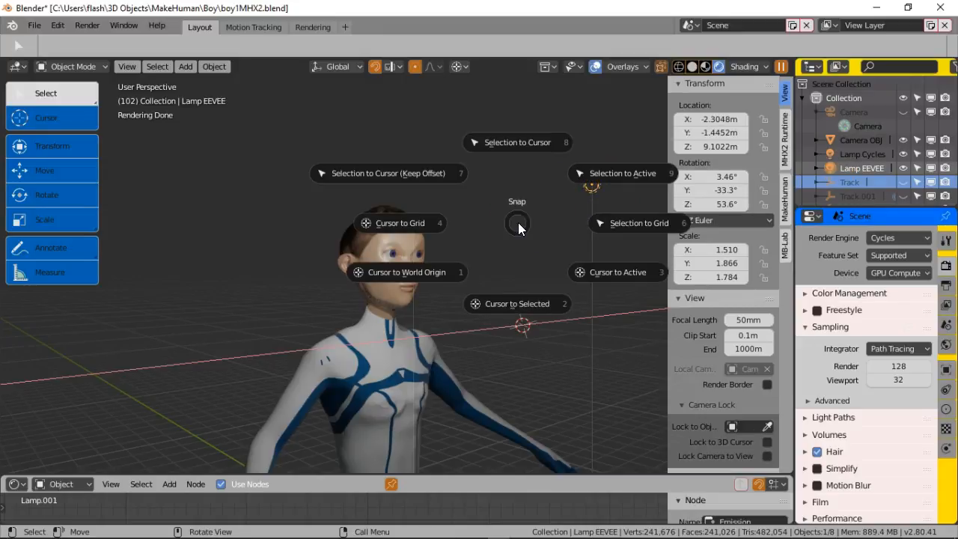
left_click(534, 291)
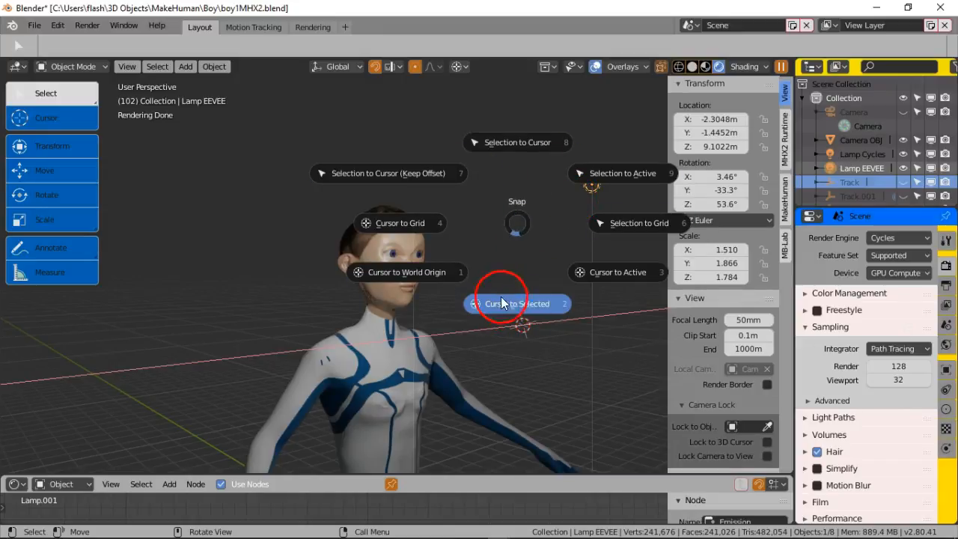
left_click(214, 66)
left_click(214, 65)
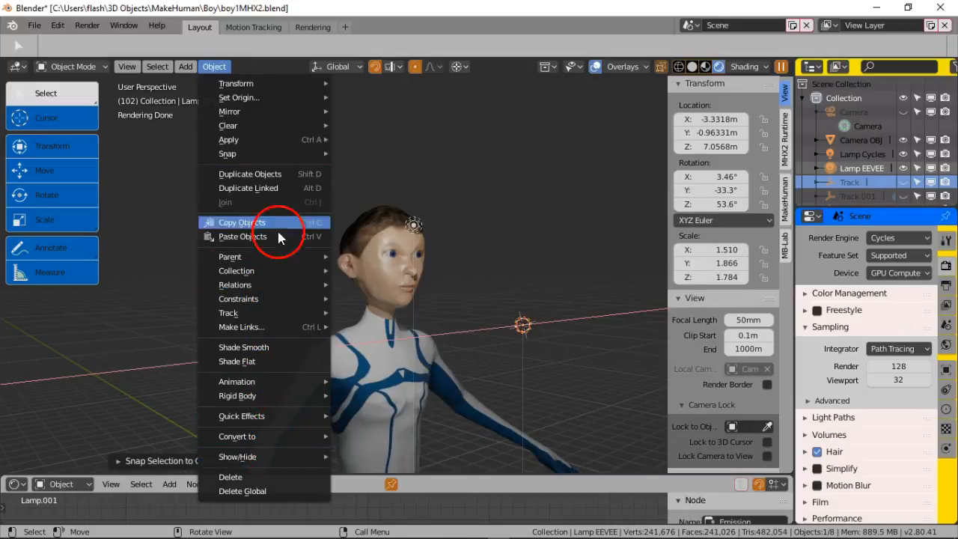
mouse_move(280, 153)
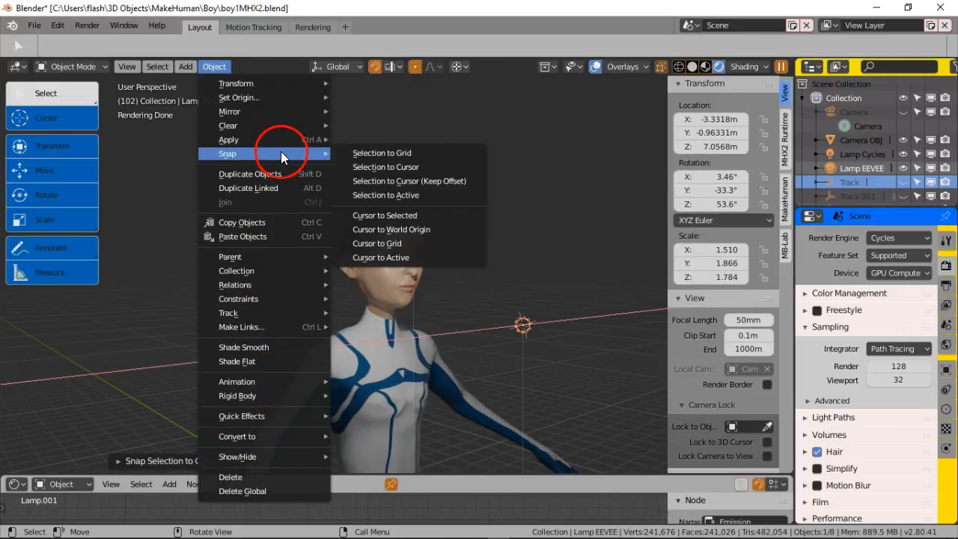
left_click(404, 217)
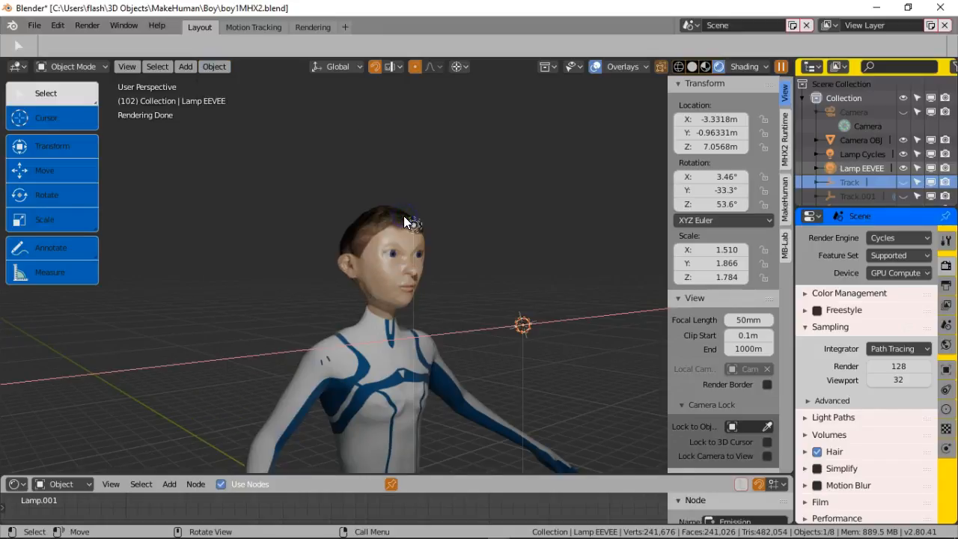
Undo the snapping of Lamp EEVEE to the 3D cursor.
mouse_move(539, 293)
middle_mouse_down()
mouse_move(518, 313)
mouse_move(519, 332)
mouse_move(534, 330)
mouse_move(529, 315)
mouse_move(524, 333)
mouse_move(565, 334)
middle_mouse_up()
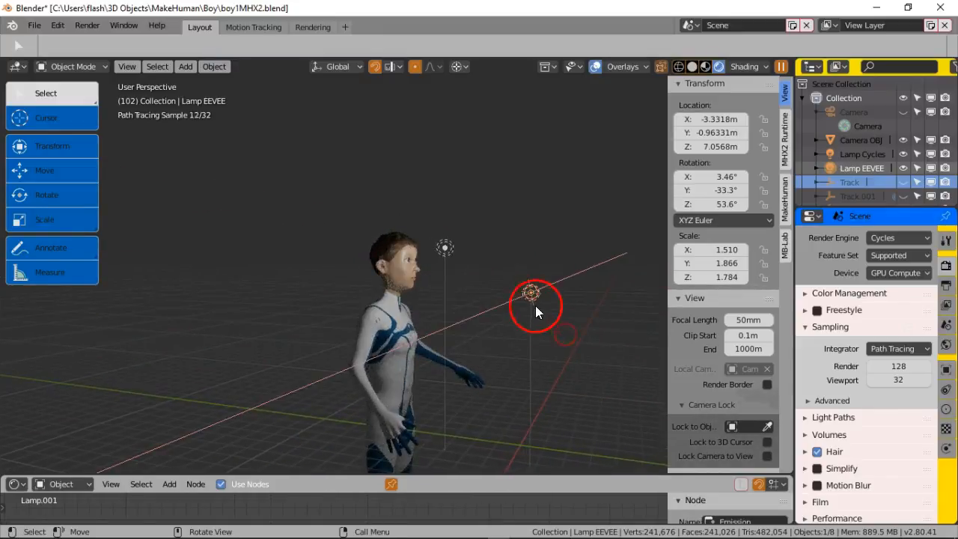
scroll(531, 294, "up", 2)
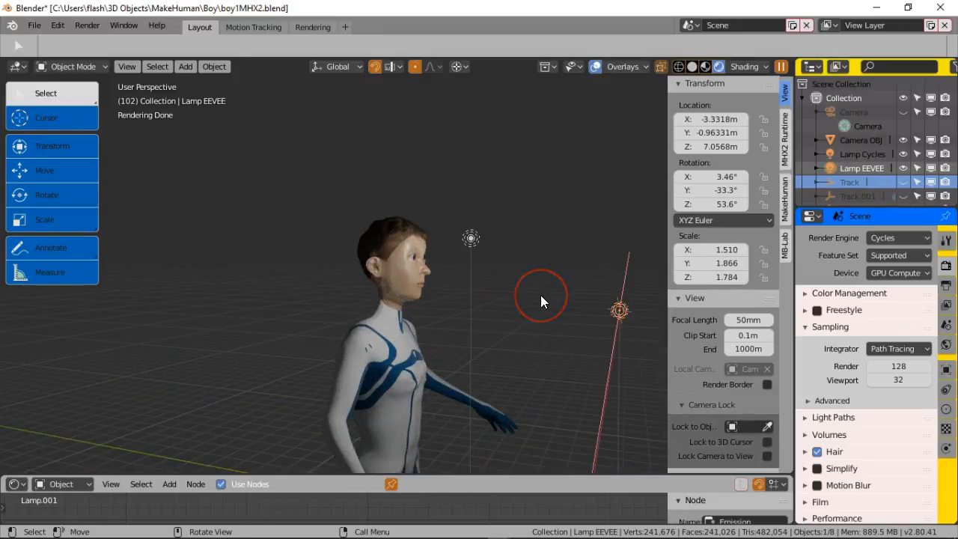
key("ctrl+z")
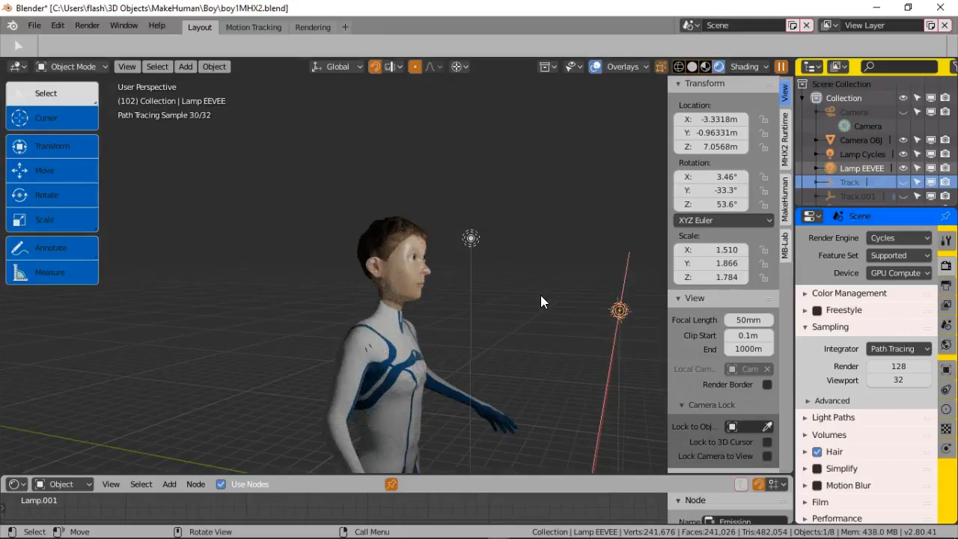
mouse_move(540, 295)
middle_mouse_down()
mouse_move(415, 276)
mouse_move(546, 295)
middle_mouse_up()
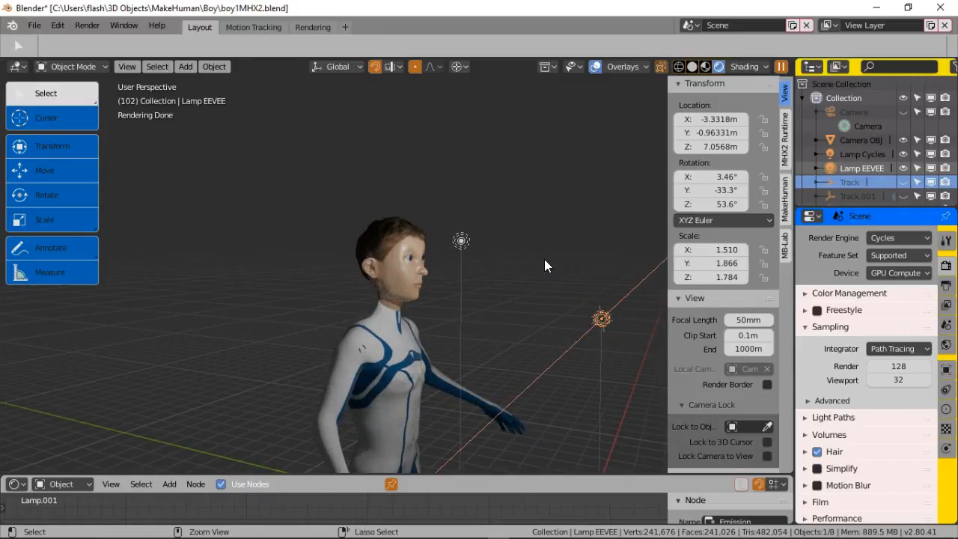
key("ctrl+z")
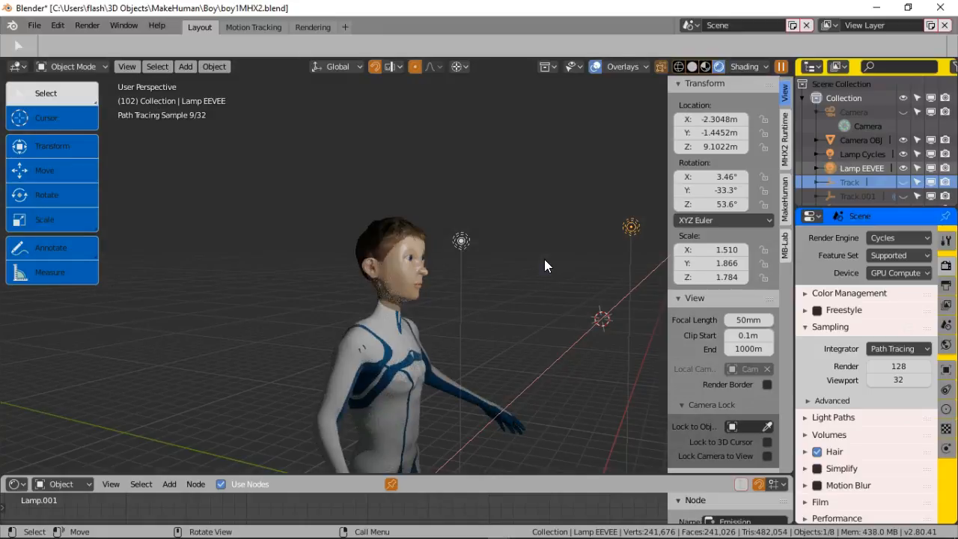
Snap the 3D cursor to the position of the selected Lamp EEVEE with Cursor to Selected.
left_click(511, 278)
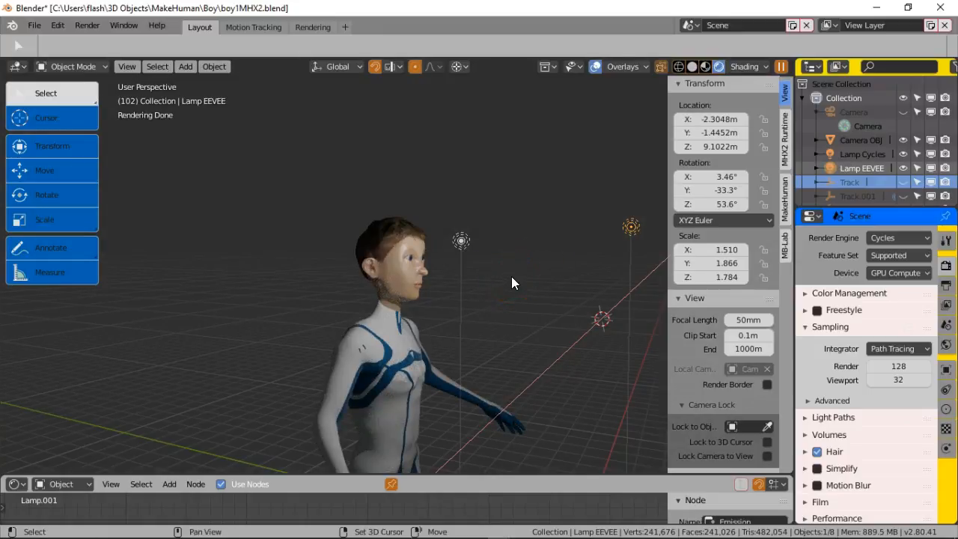
key("shift+s")
left_click(519, 357)
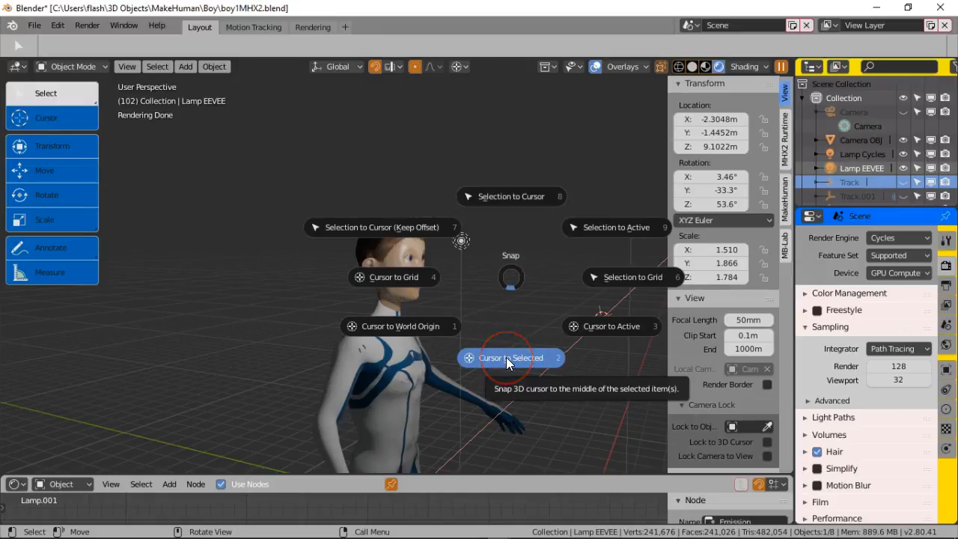
left_click(506, 356)
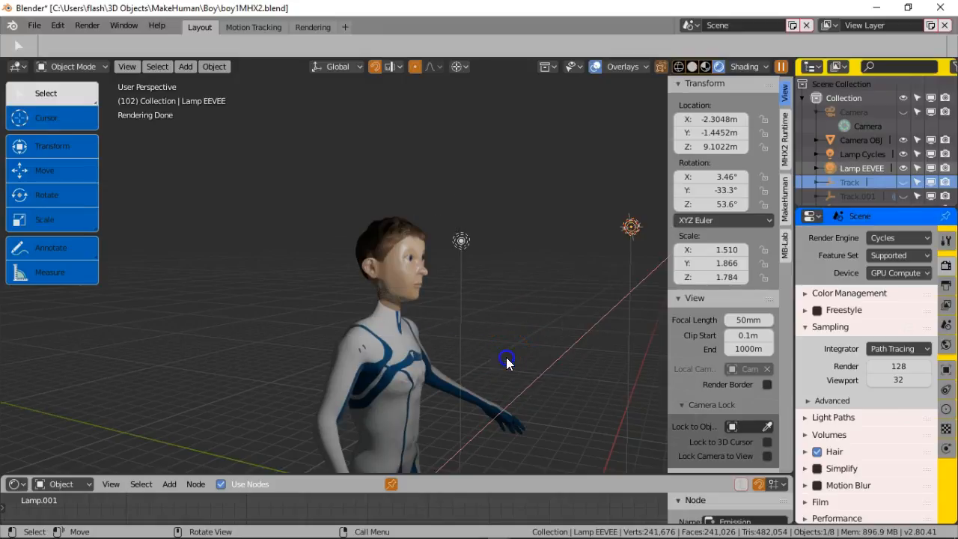
Snap the Lamp Cycles light to the 3D cursor so it shares the position of Lamp EEVEE.
mouse_move(519, 340)
middle_mouse_down()
mouse_move(618, 250)
mouse_move(568, 273)
mouse_move(577, 268)
middle_mouse_up()
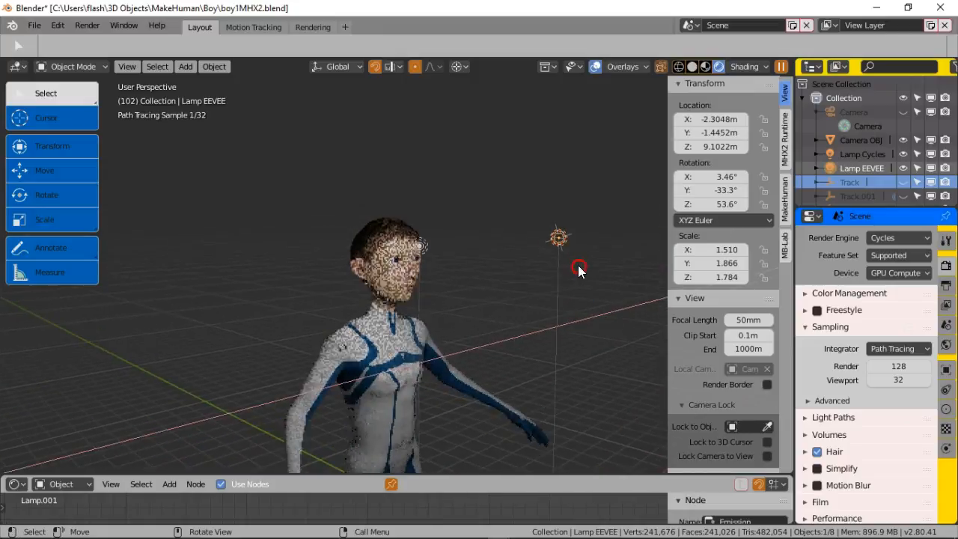
middle_click_drag(475, 261, 496, 265)
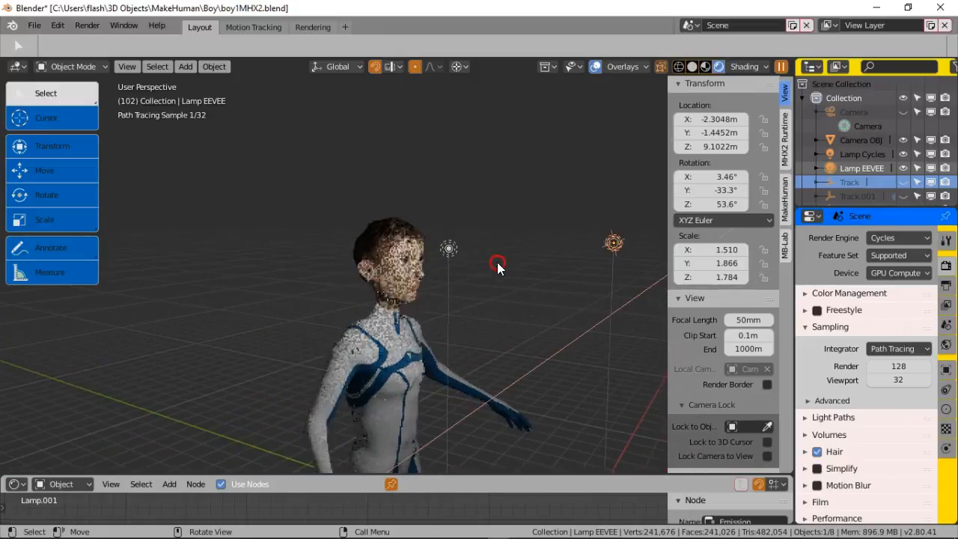
left_click(451, 247)
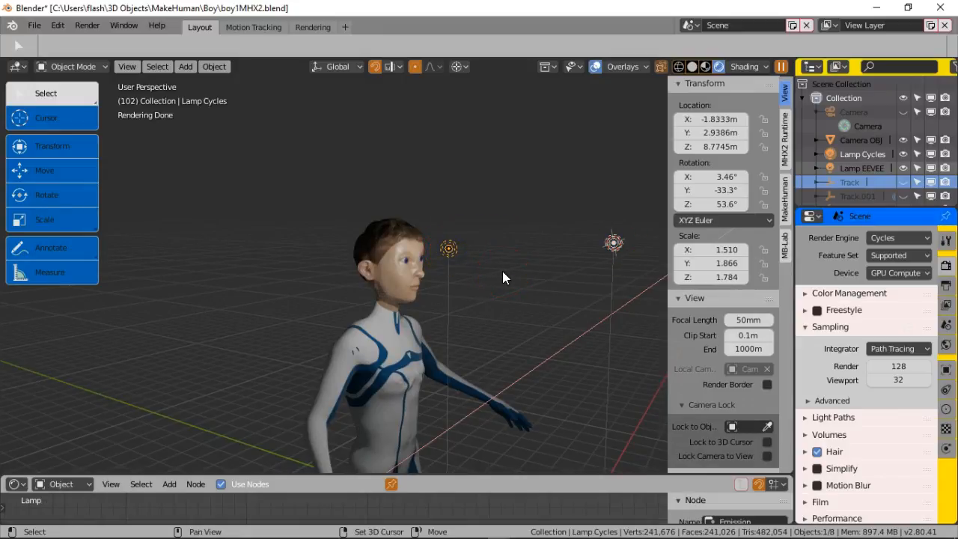
key("shift+s")
left_click(505, 193)
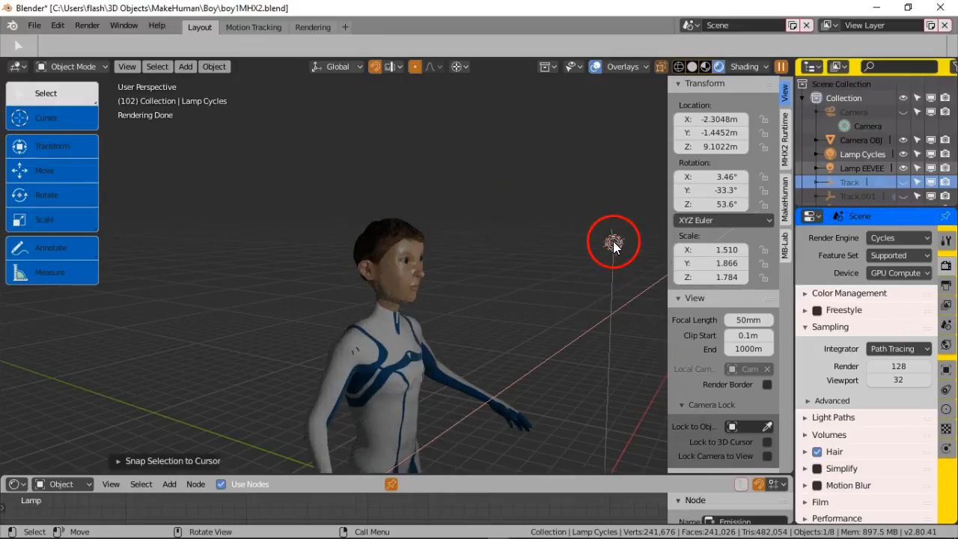
Hide Lamp Cycles in the viewport, select Lamp EEVEE and switch the render engine to Eevee.
mouse_move(602, 251)
middle_mouse_down()
mouse_move(519, 257)
mouse_move(484, 278)
mouse_move(487, 295)
mouse_move(490, 280)
middle_mouse_up()
scroll(484, 278, "up", 5)
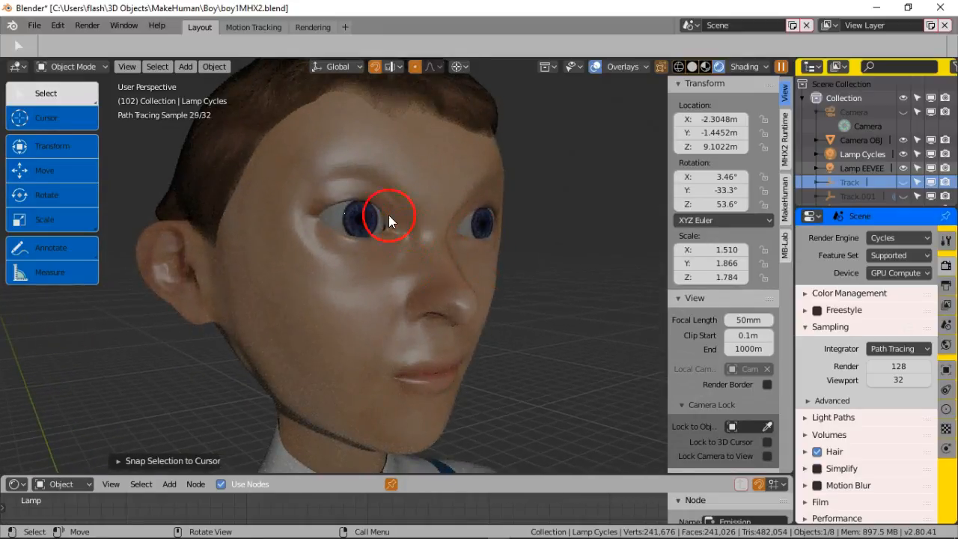
scroll(389, 245, "down", 4)
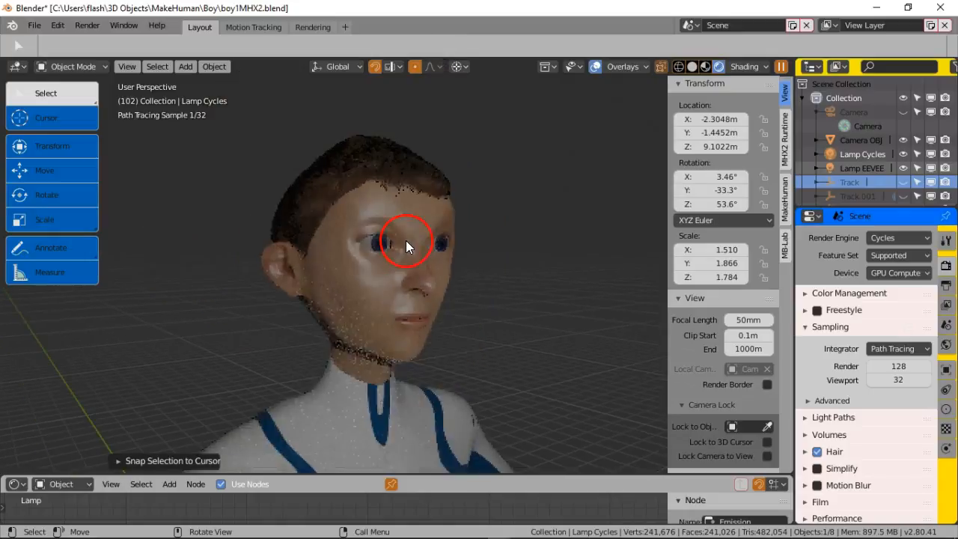
left_click(862, 168)
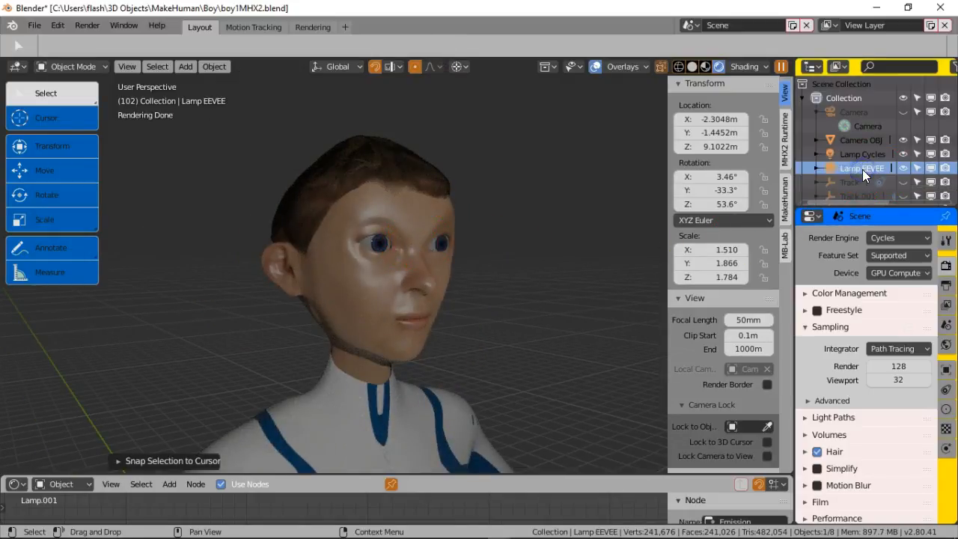
left_click(902, 154)
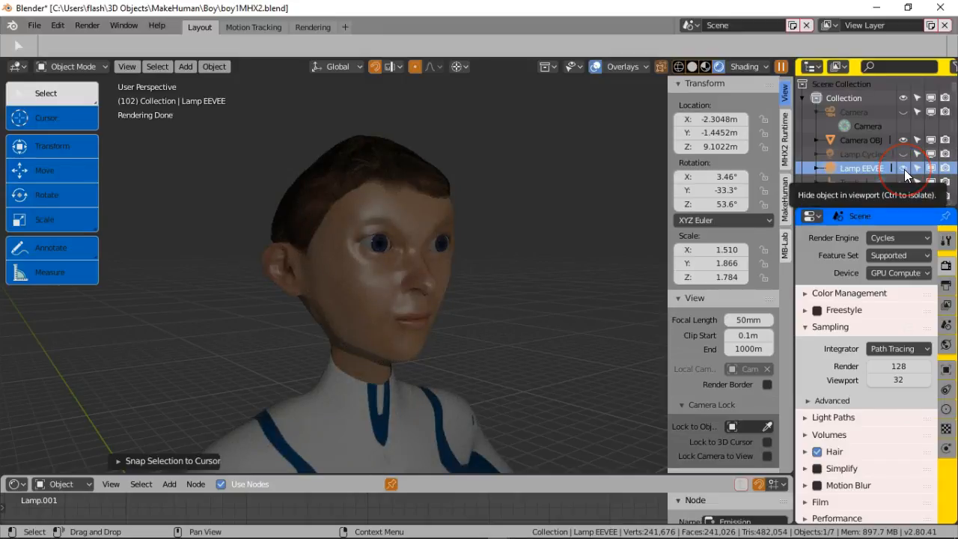
left_click(893, 240)
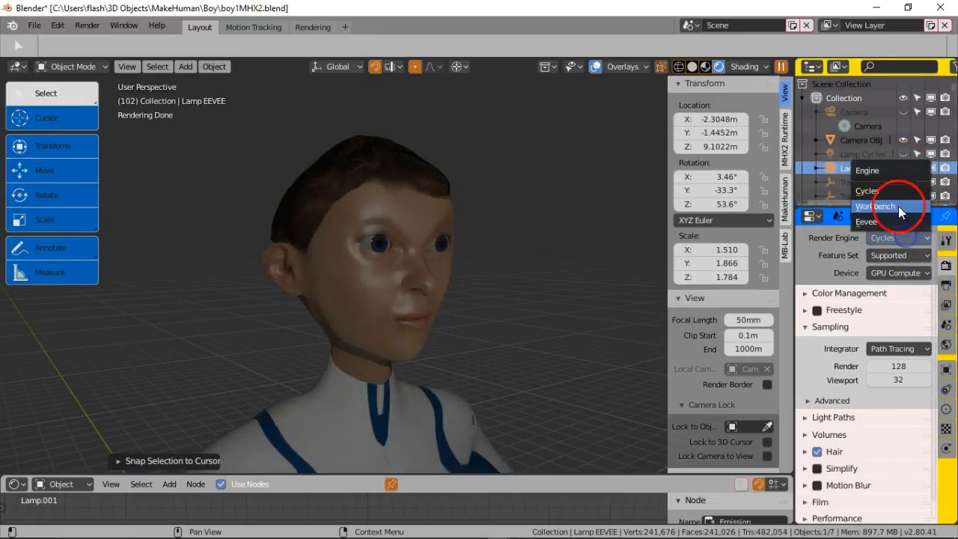
left_click(896, 221)
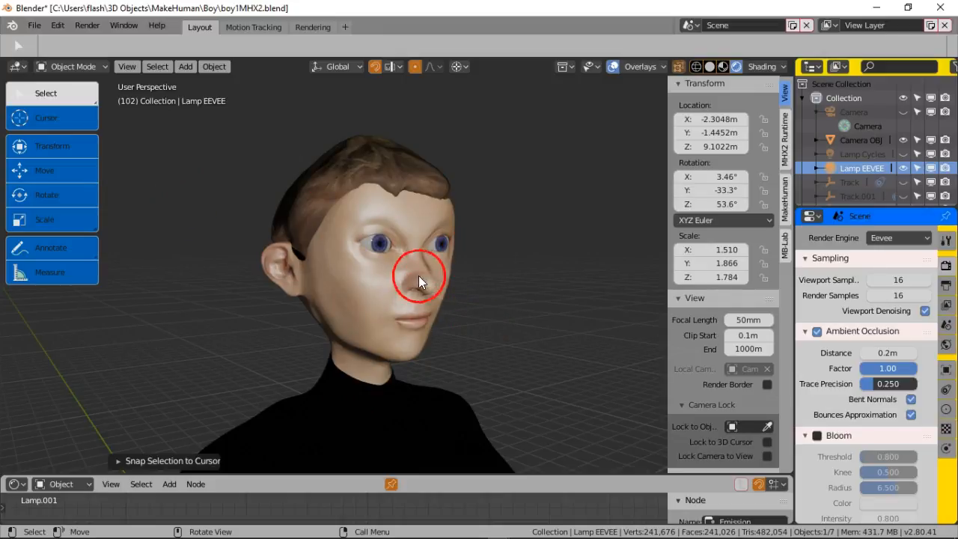
scroll(449, 210, "down", 3)
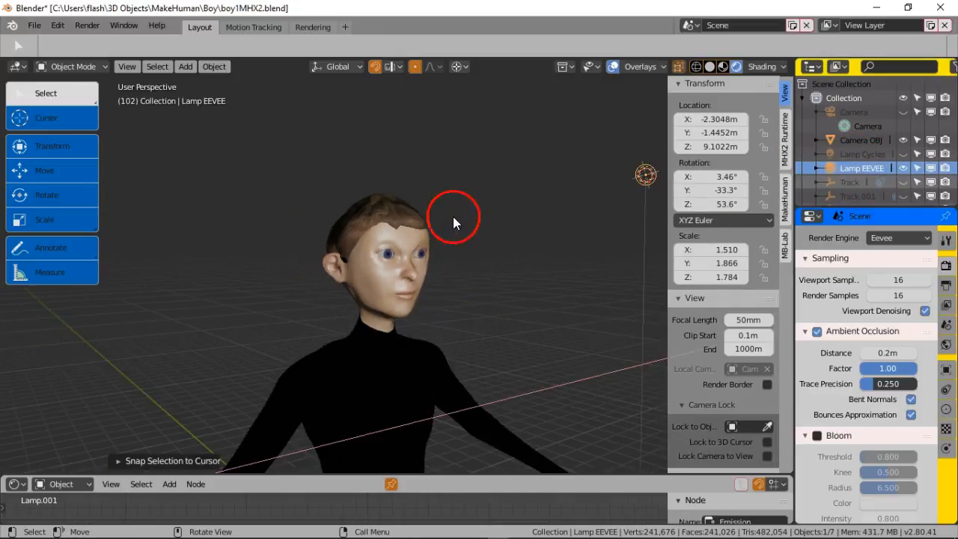
middle_click_drag(516, 228, 519, 269)
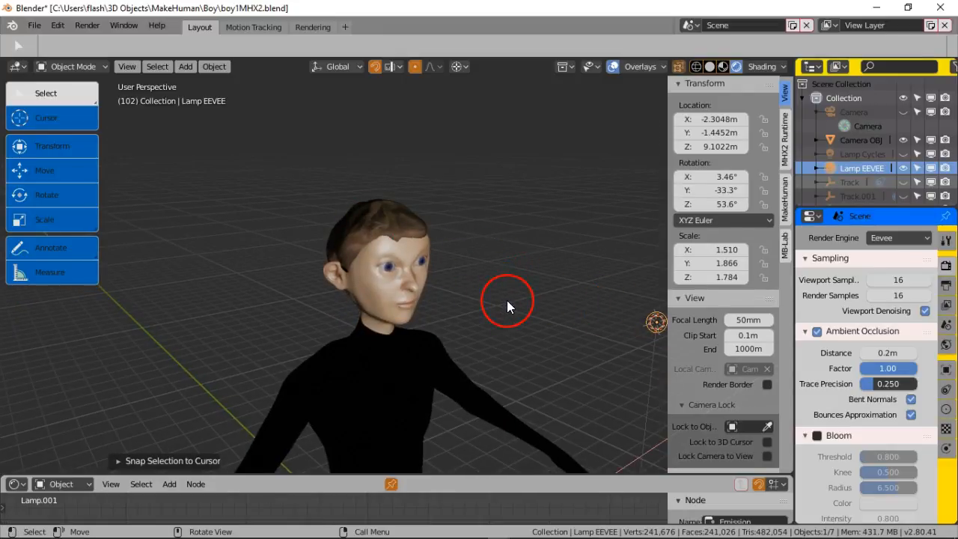
Show Lamp Cycles and hide Lamp EEVEE in the viewport to see the boy's face lit by it in Eevee.
left_click(901, 154)
left_click(903, 166)
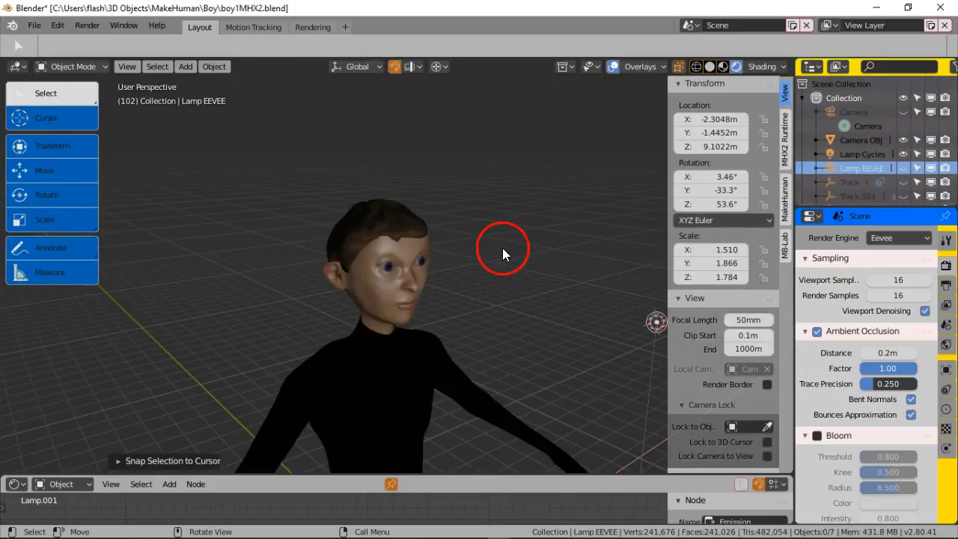
scroll(487, 270, "up", 2)
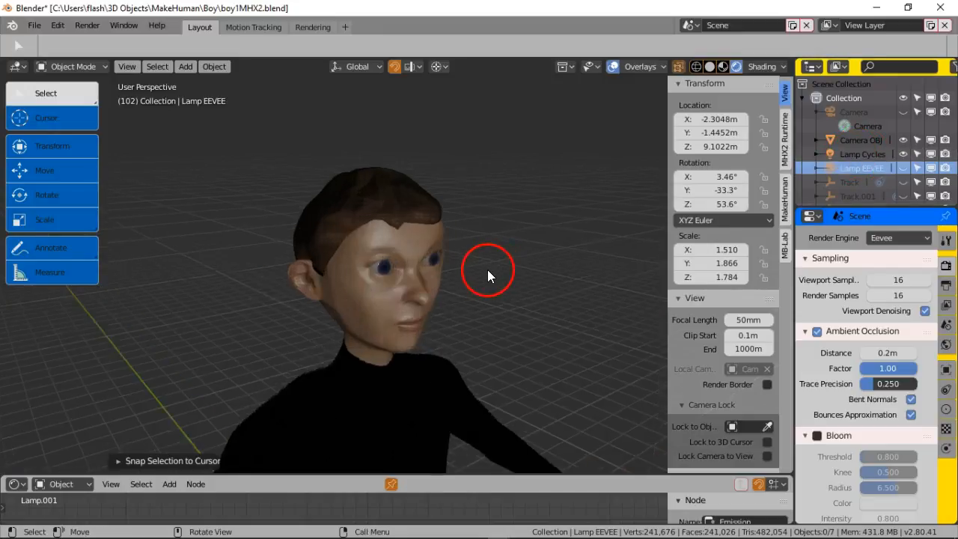
scroll(487, 270, "up", 4)
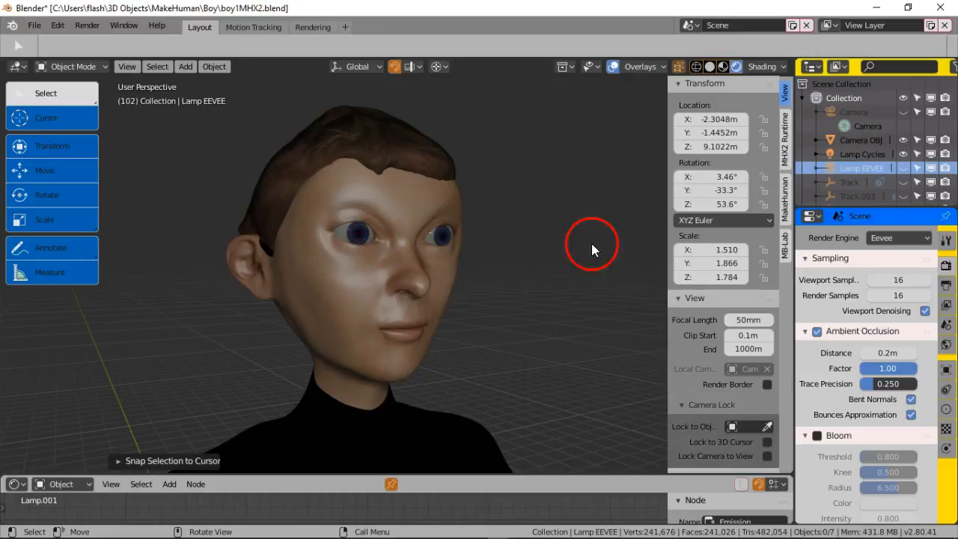
scroll(529, 291, "down", 1)
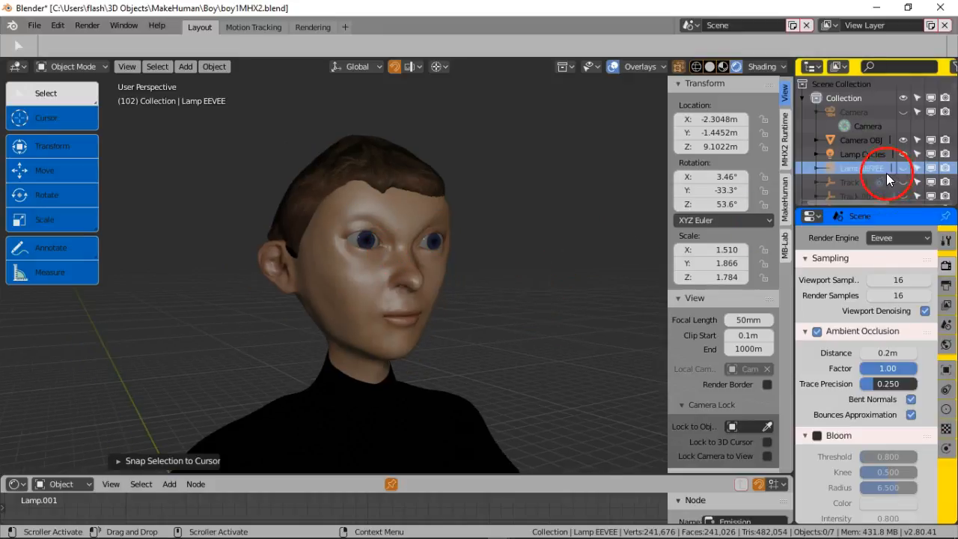
Switch the render engine to Cycles and view the boy together with the lamp.
left_click(894, 238)
left_click(891, 195)
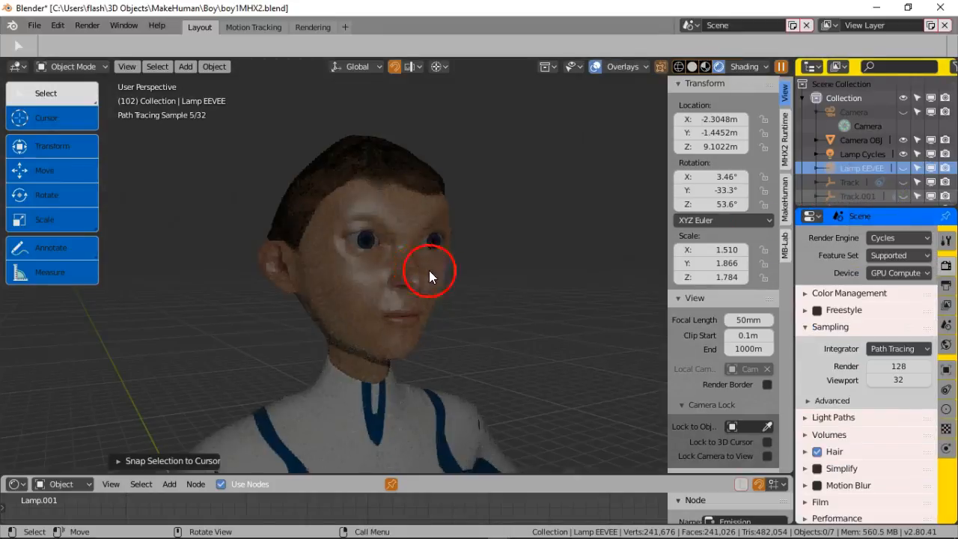
middle_click_drag(478, 291, 487, 325)
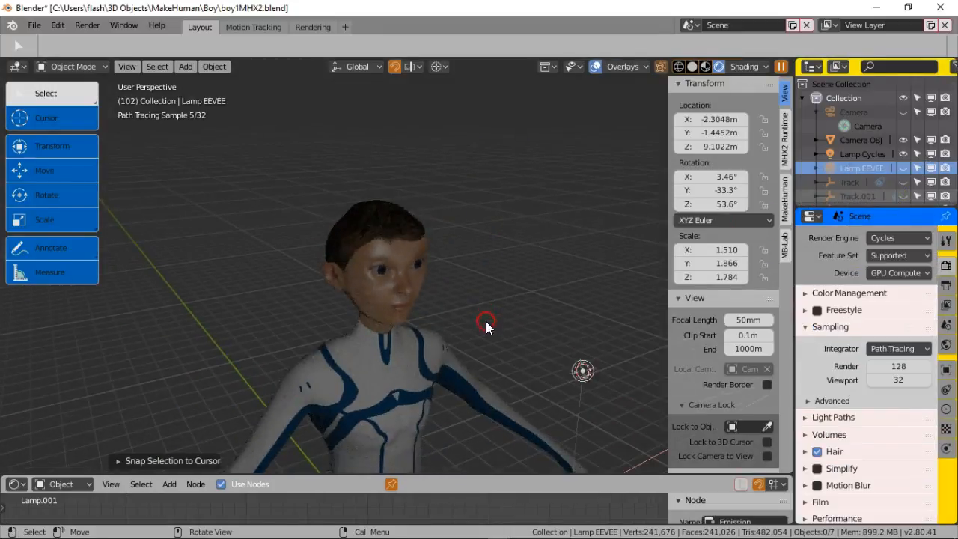
Select Lamp Cycles and move it beside the boy's head, to about X -2.47 m, Y 2.48 m, Z 10.75 m.
left_click(582, 368)
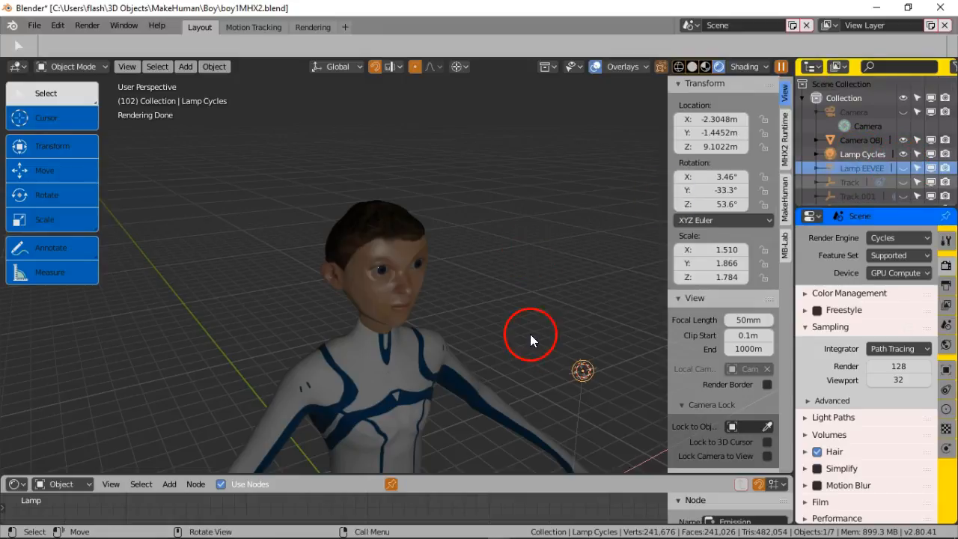
key("g")
left_click(420, 293)
middle_click_drag(420, 294, 335, 284)
key("g")
left_click(474, 302)
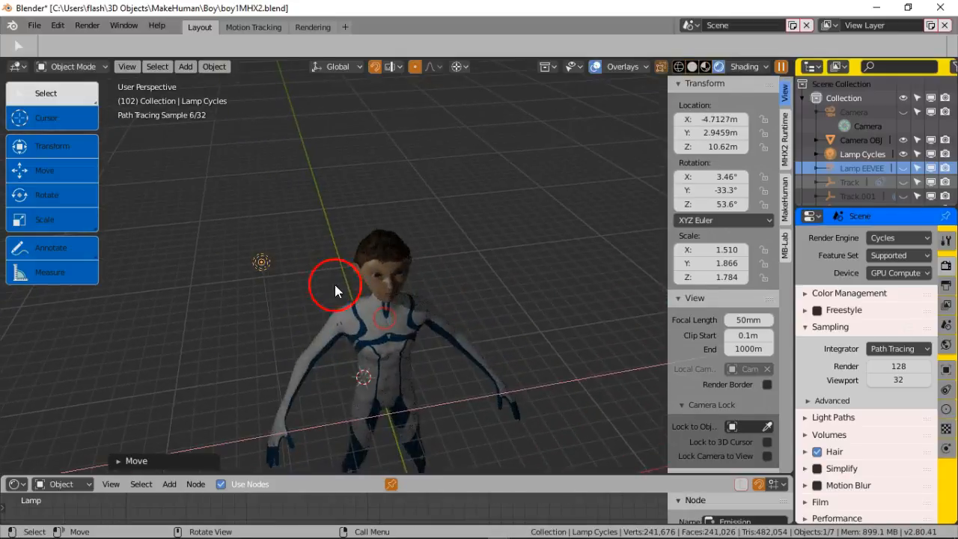
key("g")
left_click(405, 288)
scroll(401, 303, "up", 3)
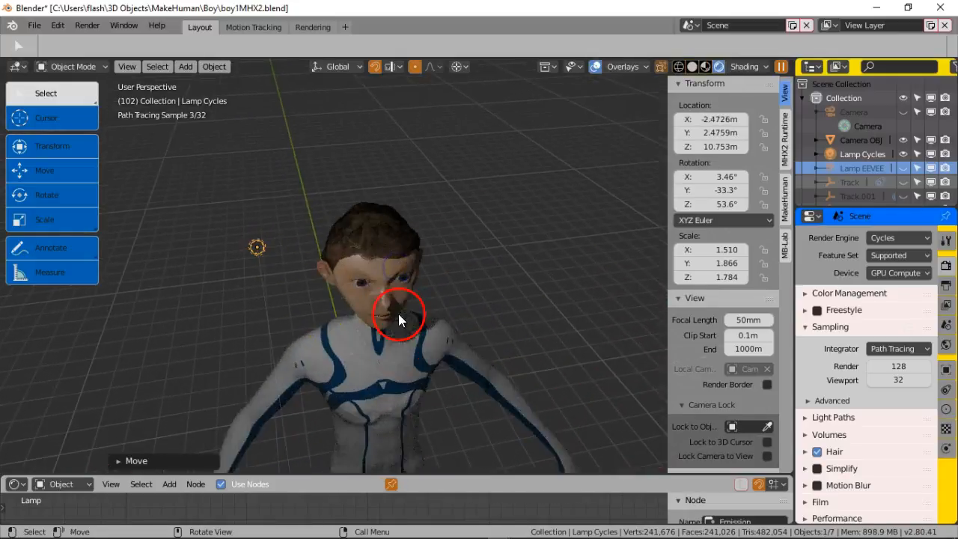
Move Lamp Cycles closer to the boy's head, to about X -0.85 m, Y 2.28 m, Z 9.81 m.
middle_click_drag(398, 318, 364, 277)
left_click(317, 261)
key("g")
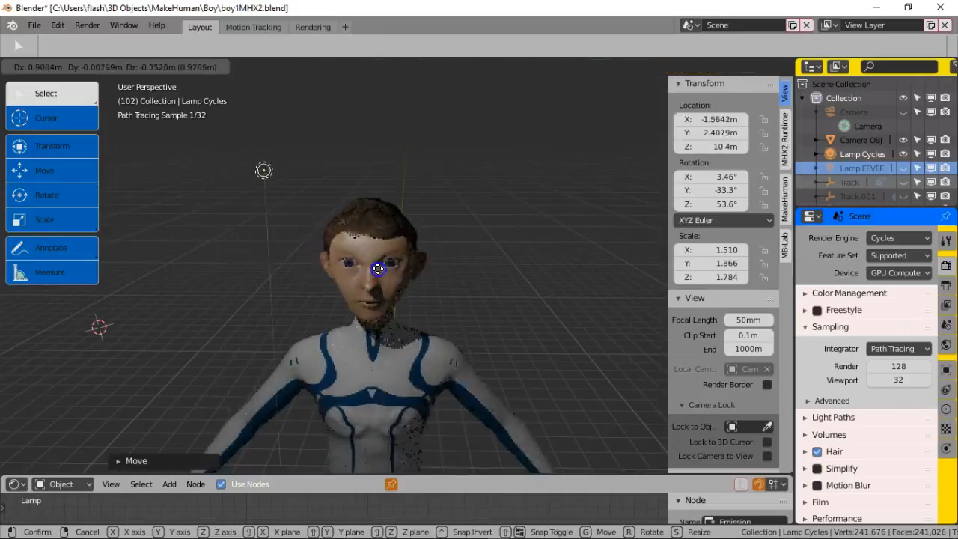
left_click(449, 331)
middle_click_drag(449, 332, 431, 347)
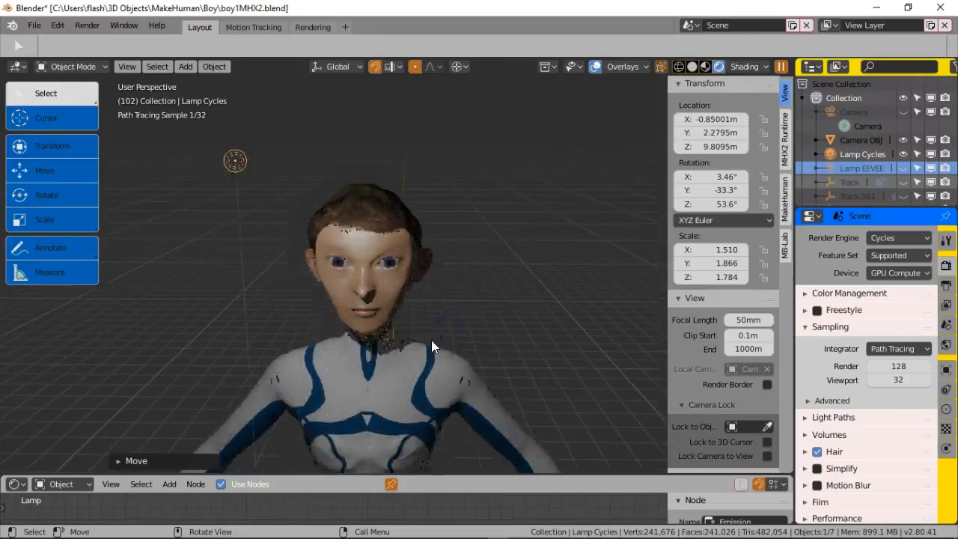
Reposition Lamp Cycles around the boy's head, ending at about X -0.71 m, Y 4.05 m, Z 9.46 m.
scroll(430, 344, "up", 2)
key("g")
right_click_drag(256, 236, 215, 179)
left_click(162, 141)
right_click_drag(207, 222, 273, 273)
scroll(250, 241, "down", 4)
middle_click_drag(418, 287, 368, 282)
key("g")
left_click(323, 238)
middle_click_drag(323, 238, 562, 327)
key("g")
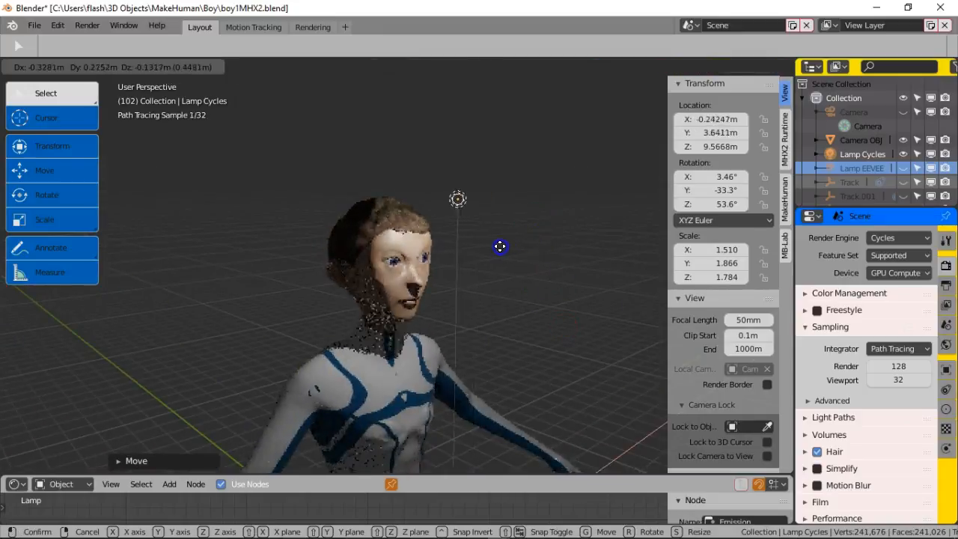
left_click(437, 257)
middle_click_drag(438, 257, 429, 287)
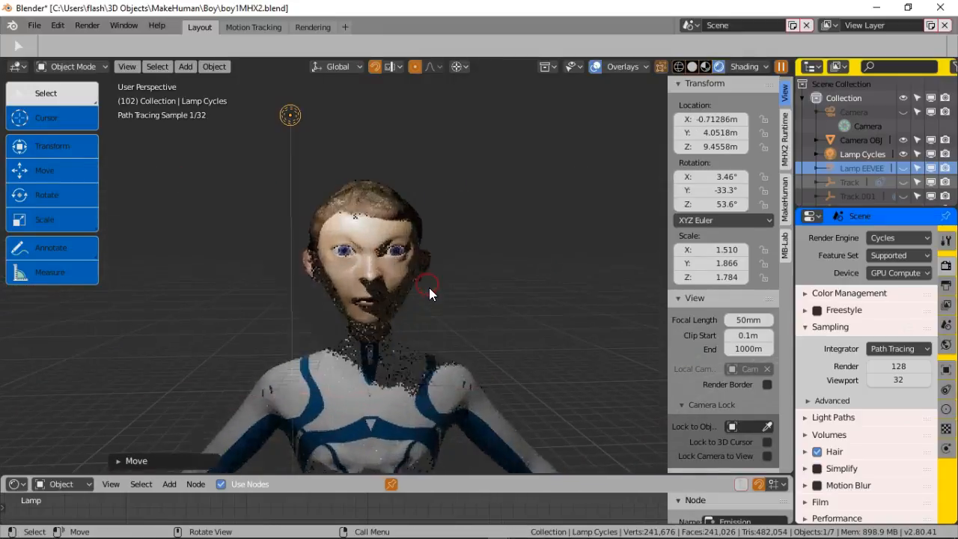
Fine-tune the position of Lamp Cycles beside the face, to about X -1.23 m, Y 3.29 m, Z 9.20 m.
scroll(434, 291, "up", 3)
key("g")
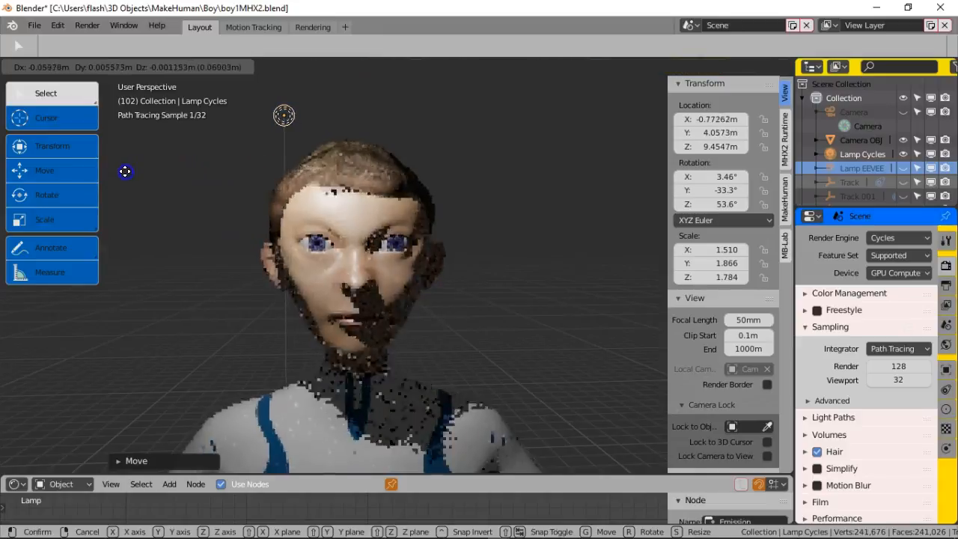
left_click(154, 171)
scroll(406, 307, "down", 3)
middle_click_drag(406, 308, 373, 262)
key("g")
left_click(507, 296)
key("g")
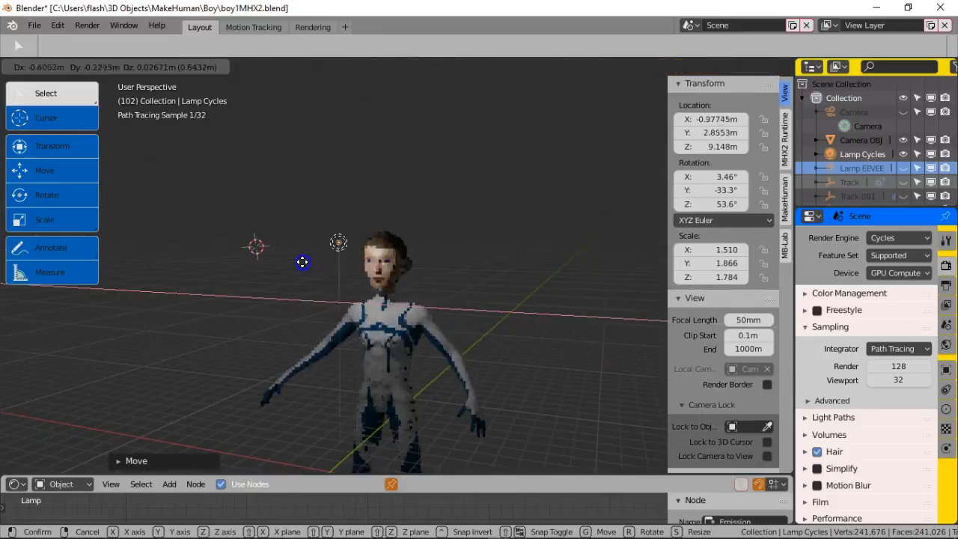
left_click(292, 262)
Examine the lamp reflections in the boy's eyes in the Cycles rendered view.
scroll(429, 343, "up", 8)
middle_click_drag(381, 341, 434, 267)
scroll(503, 339, "down", 6)
scroll(407, 282, "up", 5)
scroll(409, 290, "up", 3)
scroll(408, 262, "down", 2)
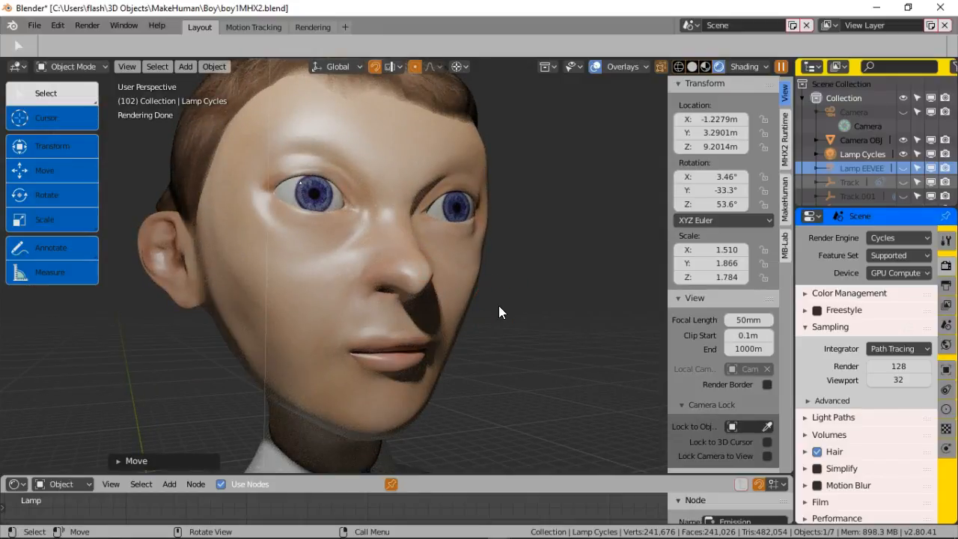
scroll(497, 305, "down", 3)
mouse_move(496, 305)
middle_mouse_down()
mouse_move(439, 286)
mouse_move(494, 305)
middle_mouse_up()
scroll(481, 295, "up", 3)
scroll(494, 305, "down", 2)
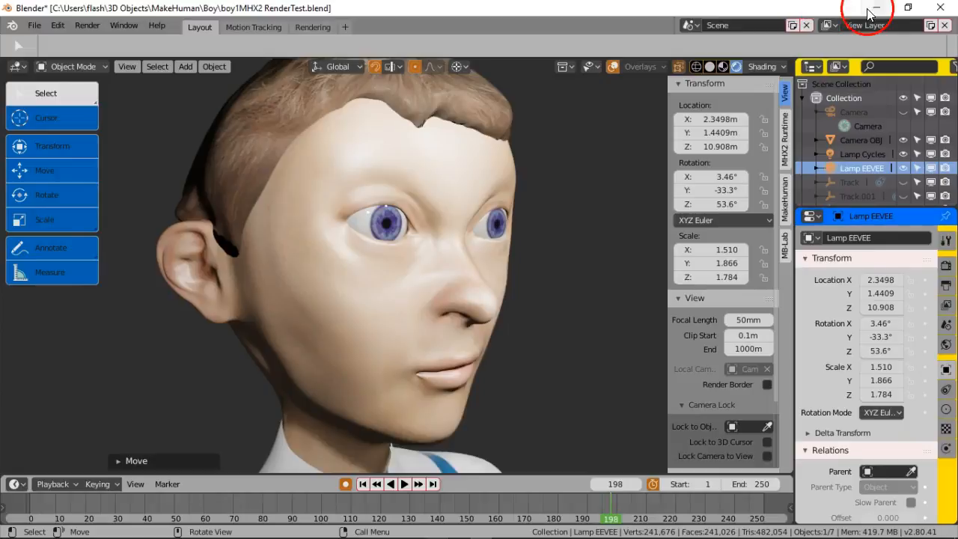
Switch to MakeHuman and shift the new figure's gender to about 75% female.
left_click(876, 8)
left_click(517, 99)
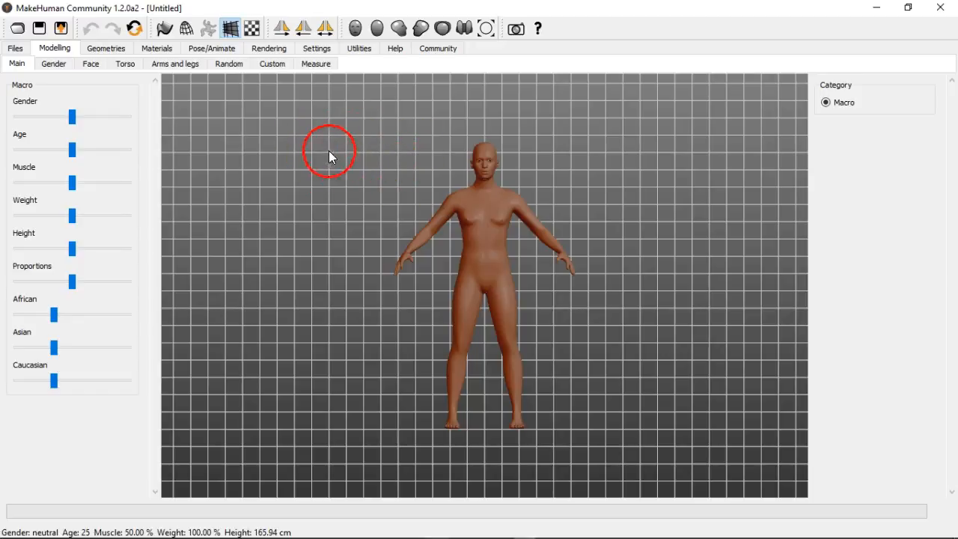
left_click(73, 117)
left_click_drag(73, 119, 49, 120)
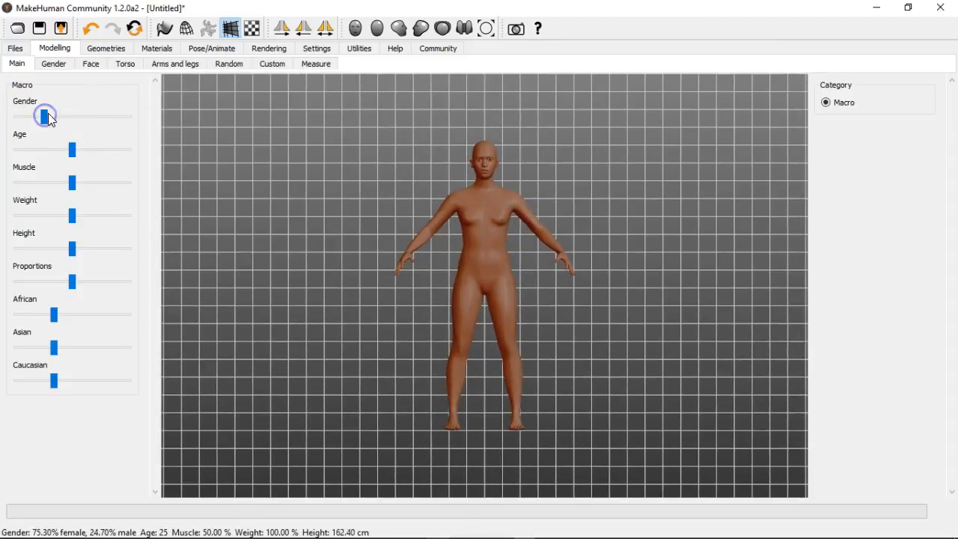
Dress the figure in Fem suit2 and set its gender to fully female.
left_click(97, 48)
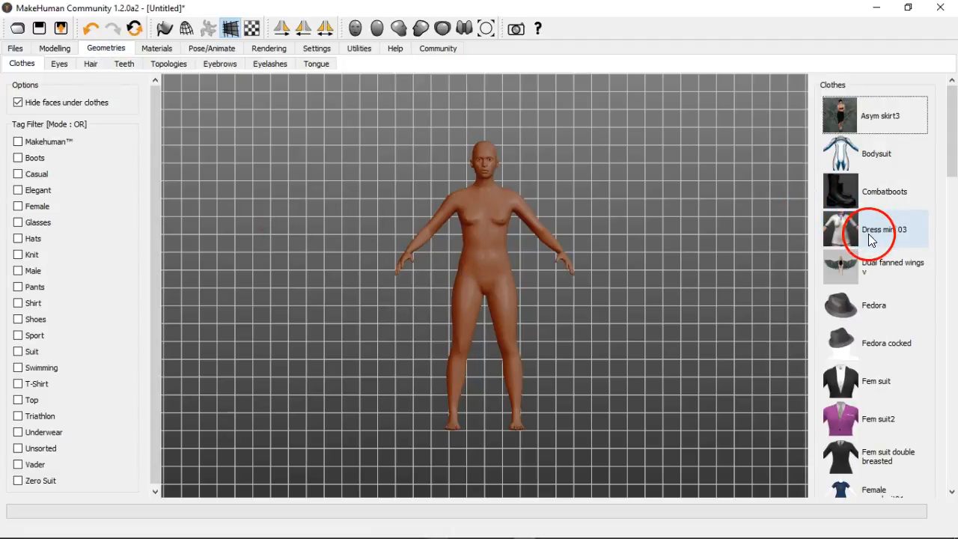
left_click(887, 424)
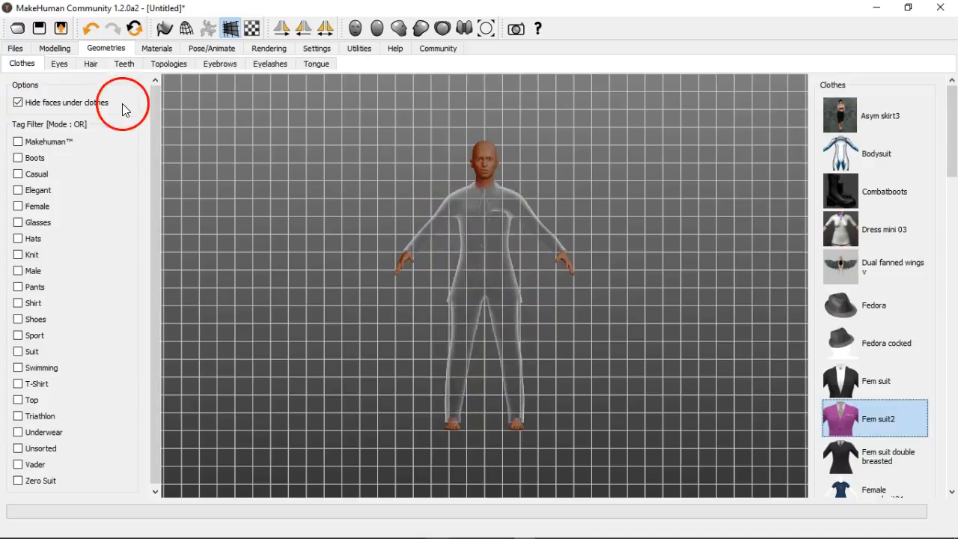
left_click(56, 50)
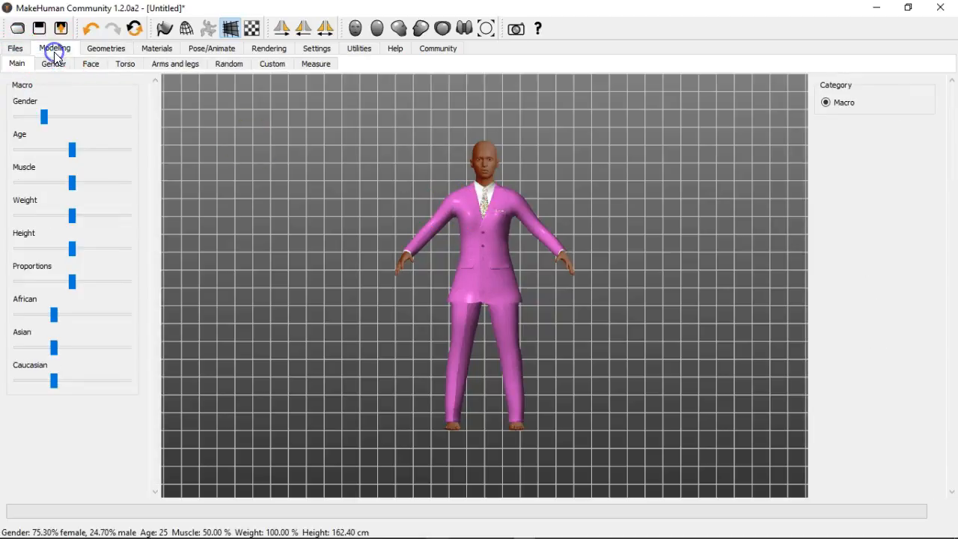
left_click_drag(51, 116, 17, 114)
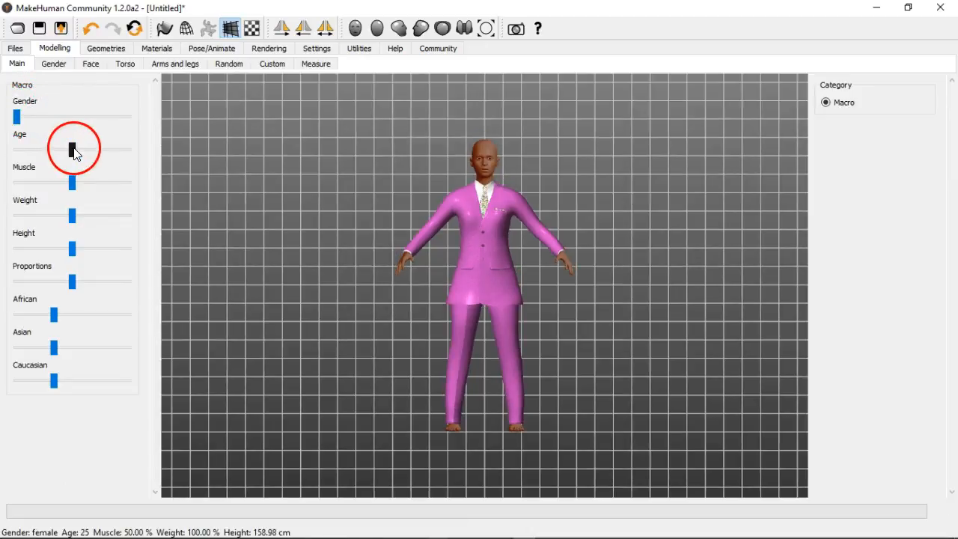
Set the figure's age to 17 and increase its height to about 158 cm.
mouse_move(74, 149)
left_mouse_down()
mouse_move(47, 150)
mouse_move(99, 153)
mouse_move(55, 153)
left_mouse_up()
scroll(321, 214, "down", 5)
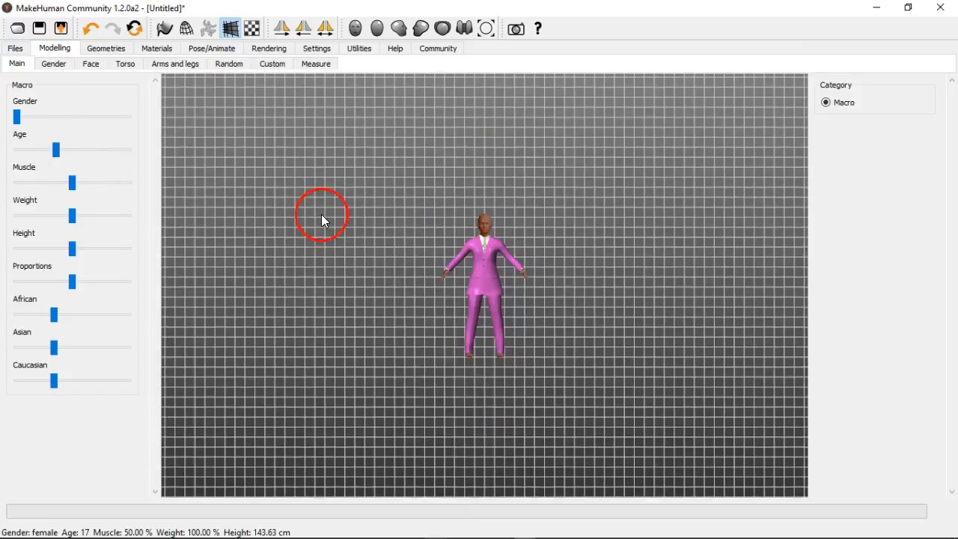
scroll(320, 214, "up", 8)
scroll(382, 173, "down", 3)
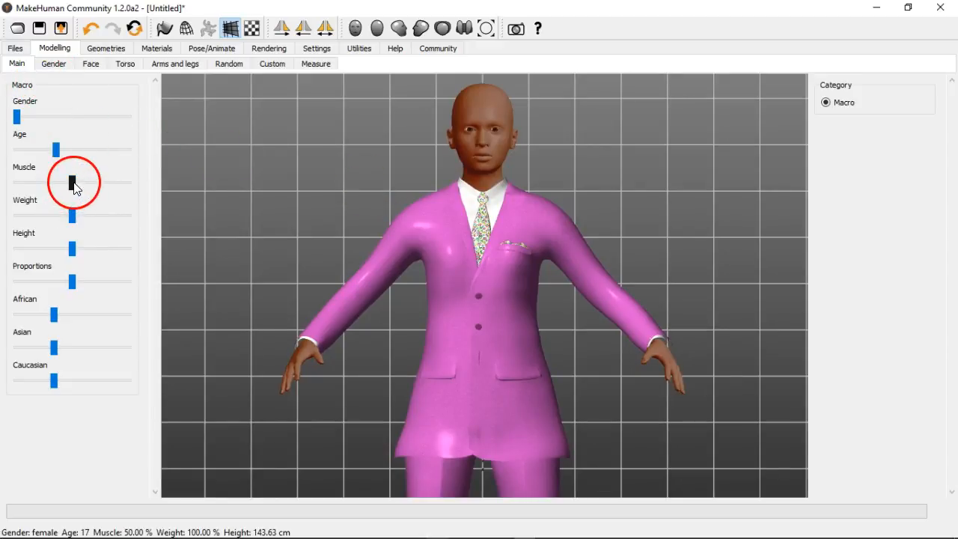
left_click_drag(73, 247, 84, 247)
scroll(269, 254, "down", 4)
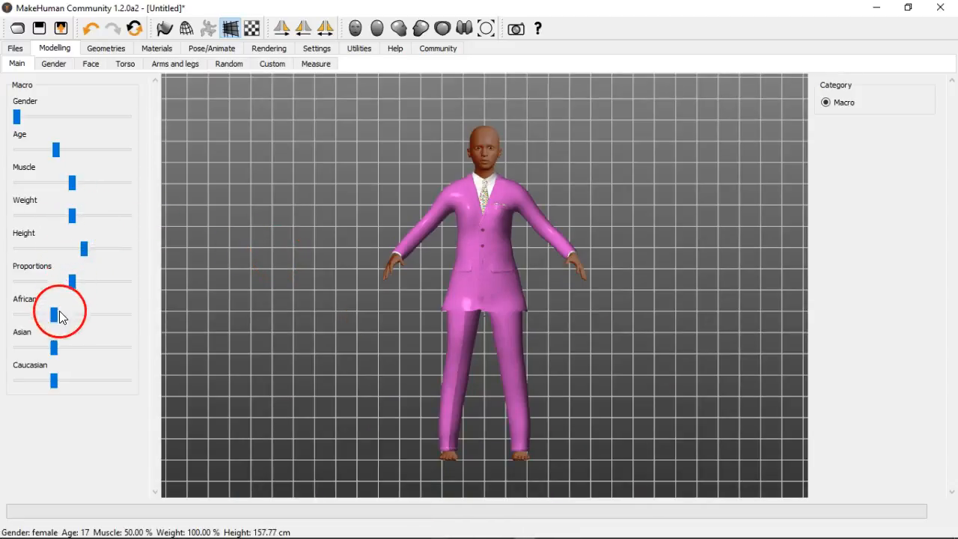
Adjust the figure's African, Asian and Caucasian proportions, leaving Asian slightly above the other two.
left_click(52, 347)
left_click_drag(52, 346, 82, 345)
left_click_drag(41, 380, 61, 380)
left_click_drag(39, 322, 51, 320)
scroll(338, 249, "down", 3)
scroll(338, 250, "up", 8)
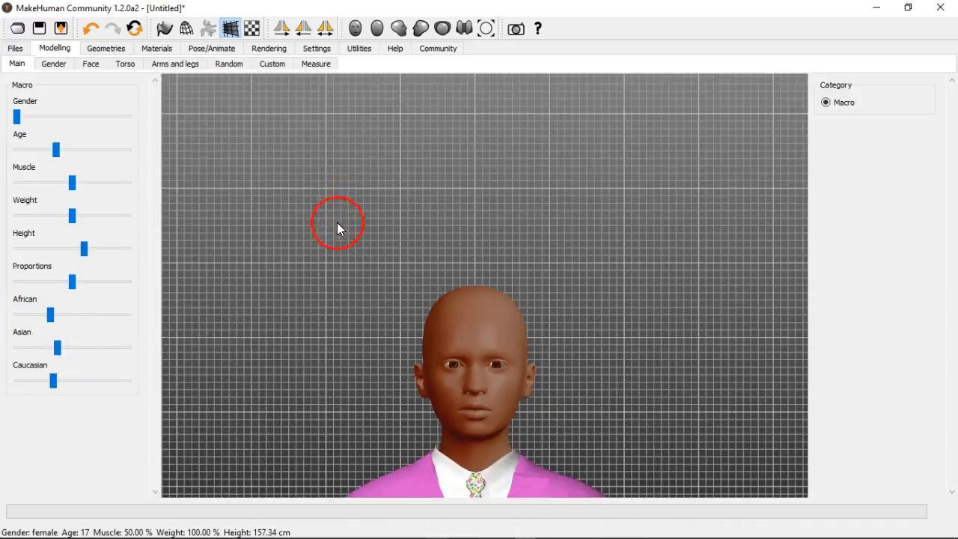
scroll(337, 229, "up", 5)
mouse_move(319, 278)
left_mouse_down()
mouse_move(385, 277)
mouse_move(292, 281)
mouse_move(334, 277)
left_mouse_up()
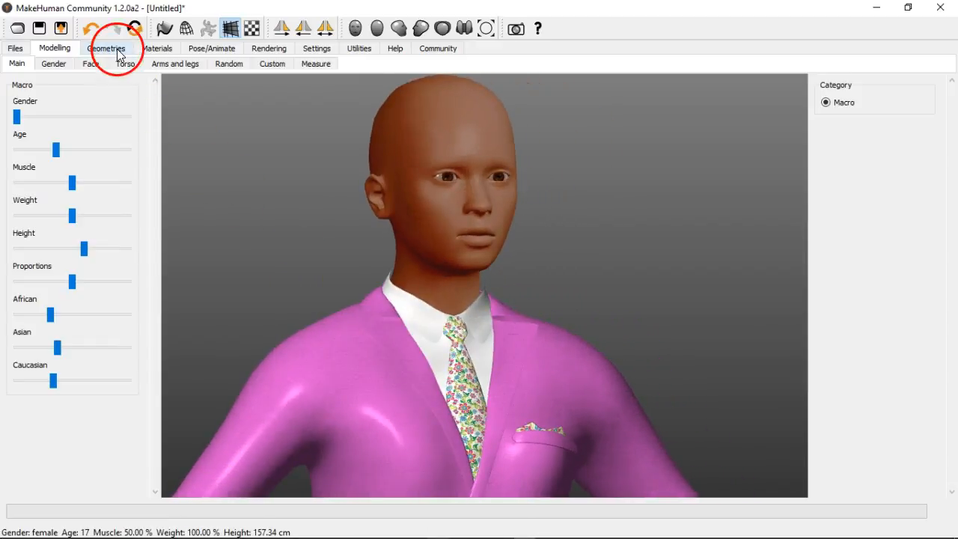
Increase the figure's breast size and breast firmness well above their default values.
left_click(57, 68)
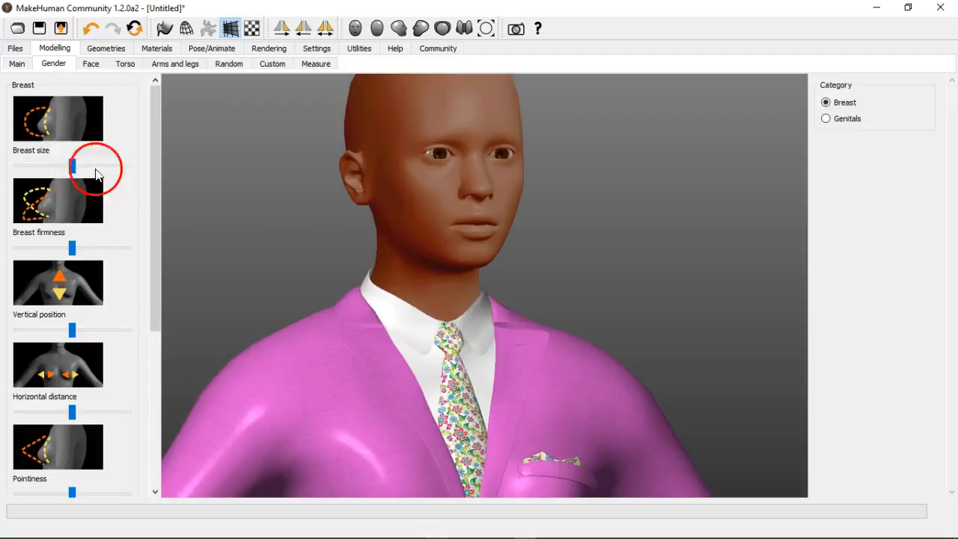
left_click_drag(72, 164, 97, 165)
scroll(288, 284, "down", 5)
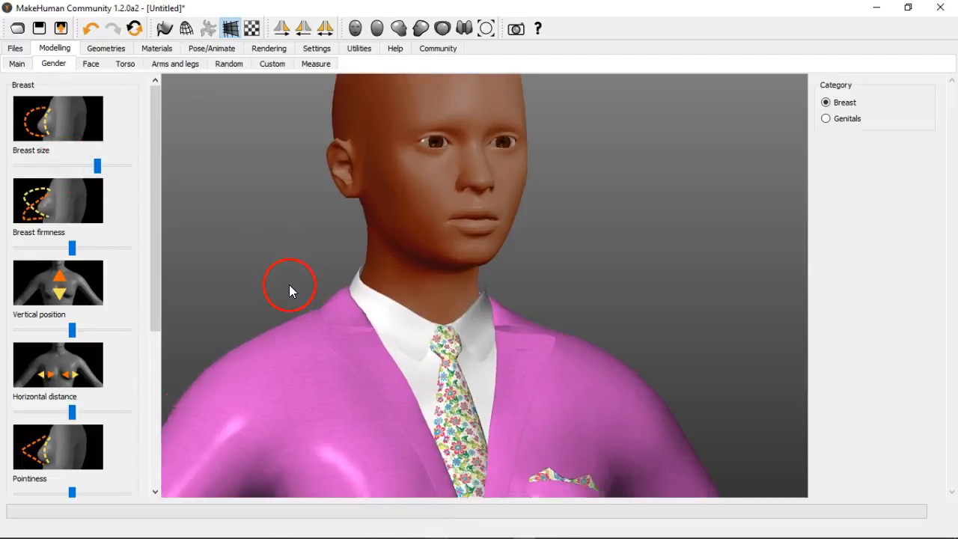
mouse_move(283, 244)
left_mouse_down()
mouse_move(314, 245)
mouse_move(302, 244)
left_mouse_up()
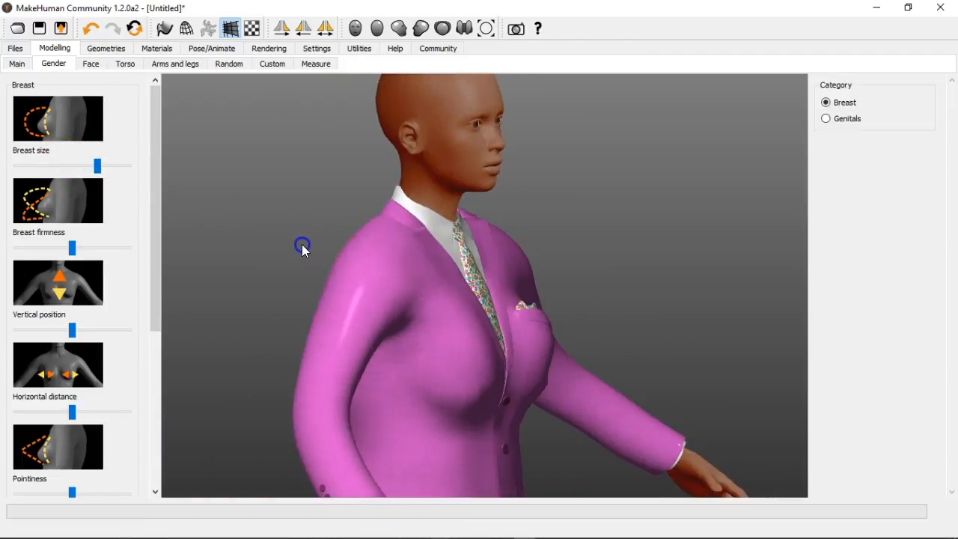
left_click(102, 244)
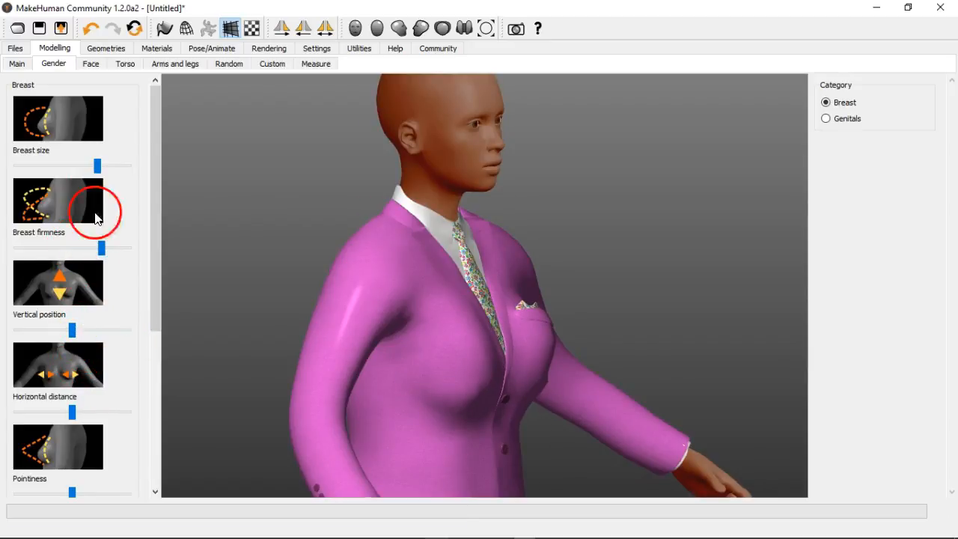
left_click_drag(96, 165, 106, 165)
Examine the suited figure's torso and head from the front, and open the face modelling controls.
mouse_move(334, 296)
left_mouse_down()
mouse_move(261, 293)
mouse_move(367, 295)
mouse_move(324, 292)
left_mouse_up()
scroll(313, 300, "down", 3)
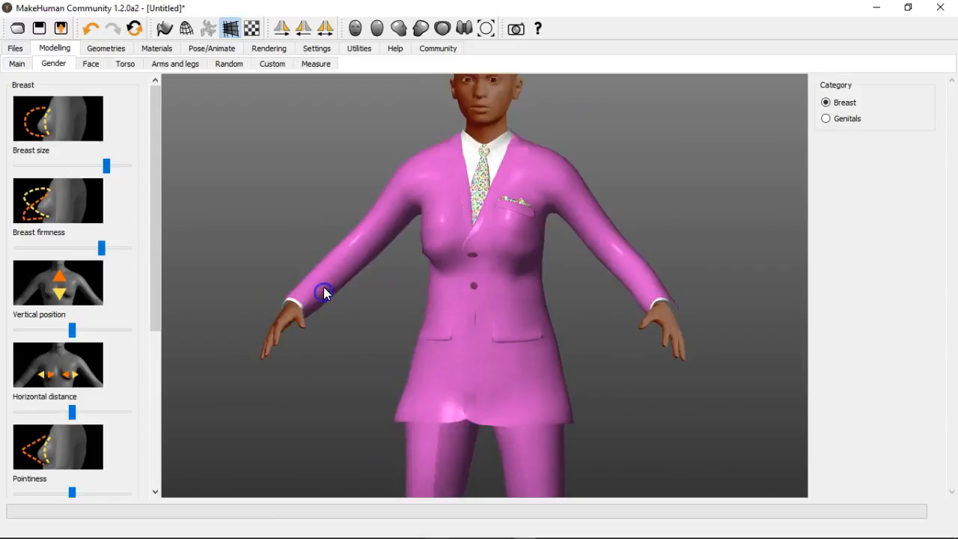
scroll(329, 285, "up", 3)
scroll(350, 251, "down", 6)
scroll(349, 250, "up", 6)
mouse_move(402, 141)
middle_mouse_down()
mouse_move(361, 178)
mouse_move(367, 184)
middle_mouse_up()
scroll(353, 256, "up", 4)
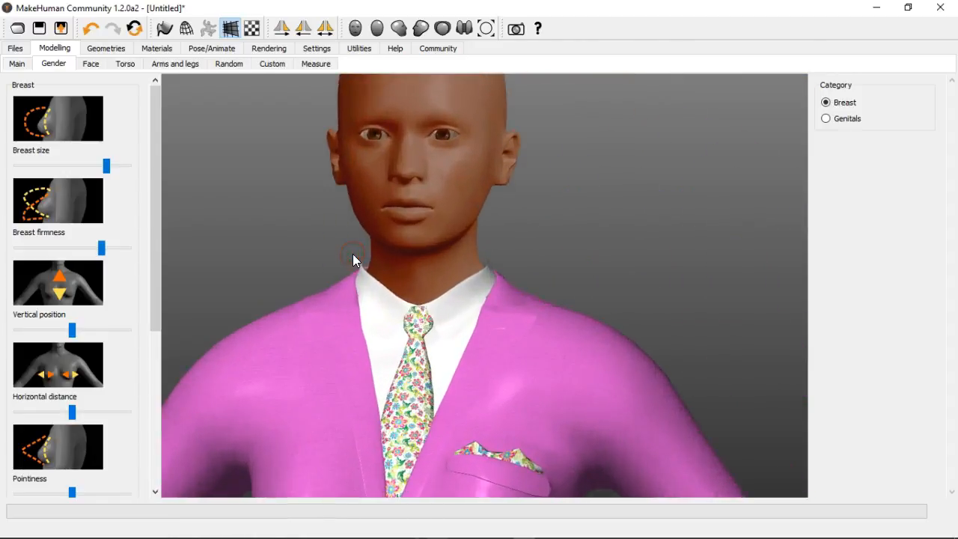
scroll(352, 261, "down", 5)
mouse_move(362, 274)
middle_mouse_down()
mouse_move(353, 248)
mouse_move(376, 243)
mouse_move(360, 246)
middle_mouse_up()
mouse_move(361, 247)
left_mouse_down()
mouse_move(384, 245)
mouse_move(307, 244)
mouse_move(429, 251)
mouse_move(364, 251)
left_mouse_up()
mouse_move(364, 251)
middle_mouse_down()
mouse_move(365, 265)
mouse_move(356, 256)
mouse_move(390, 261)
mouse_move(351, 275)
mouse_move(365, 258)
middle_mouse_up()
left_click(97, 69)
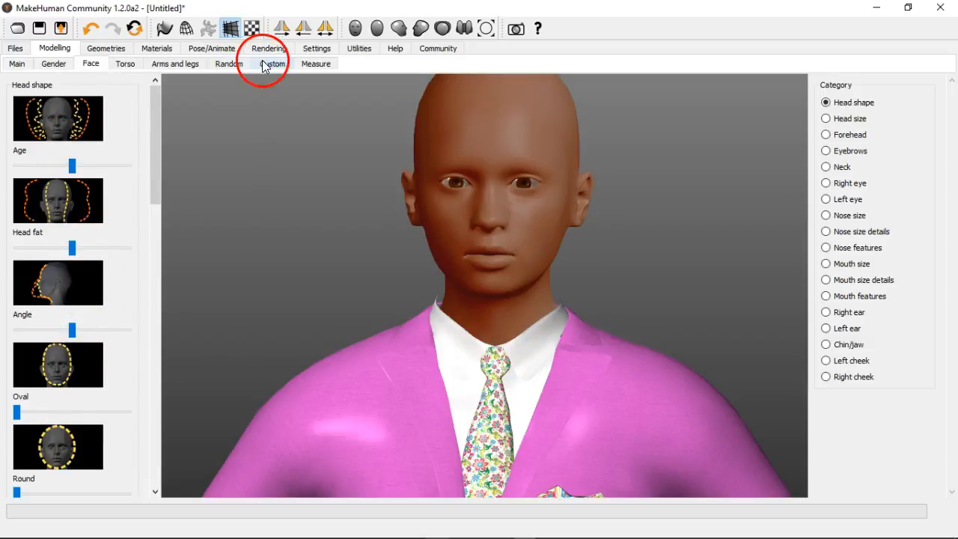
Randomize the suited figure's macro, face and body settings repeatedly, leaving height excluded, to generate a series of different characters.
left_click(238, 65)
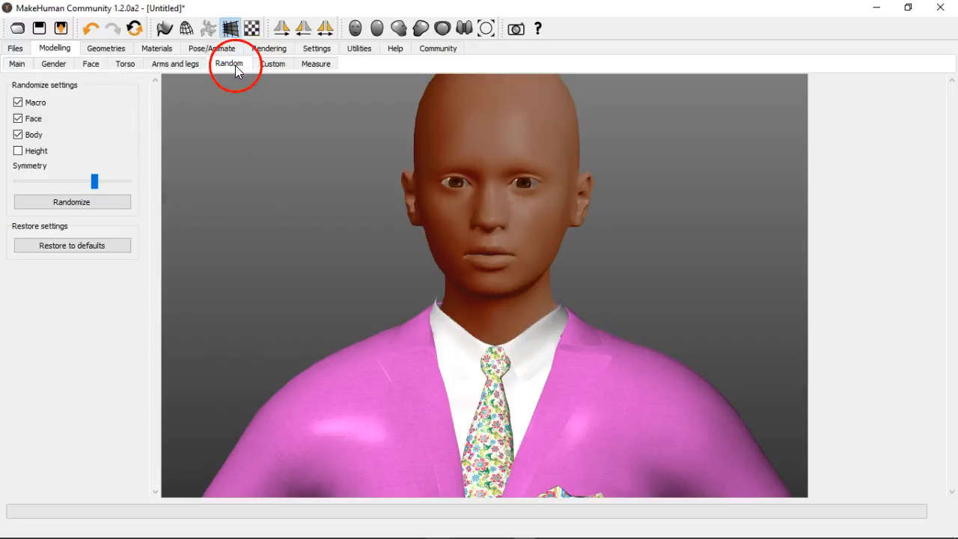
left_click(105, 201)
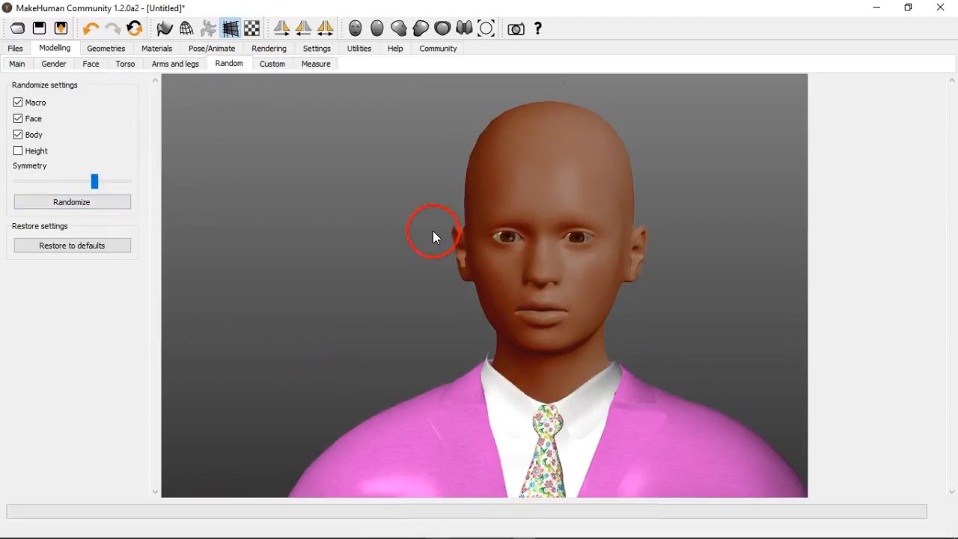
left_click(77, 201)
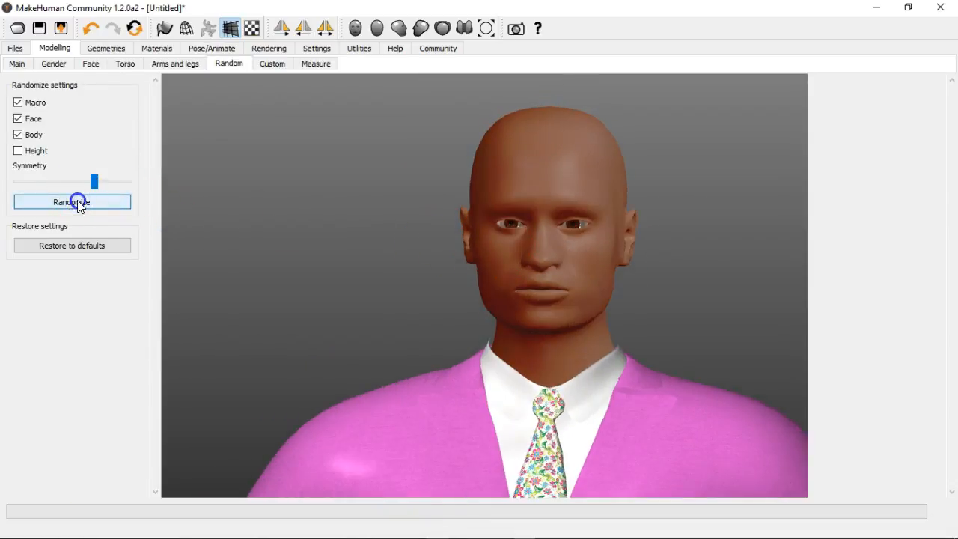
left_click(78, 202)
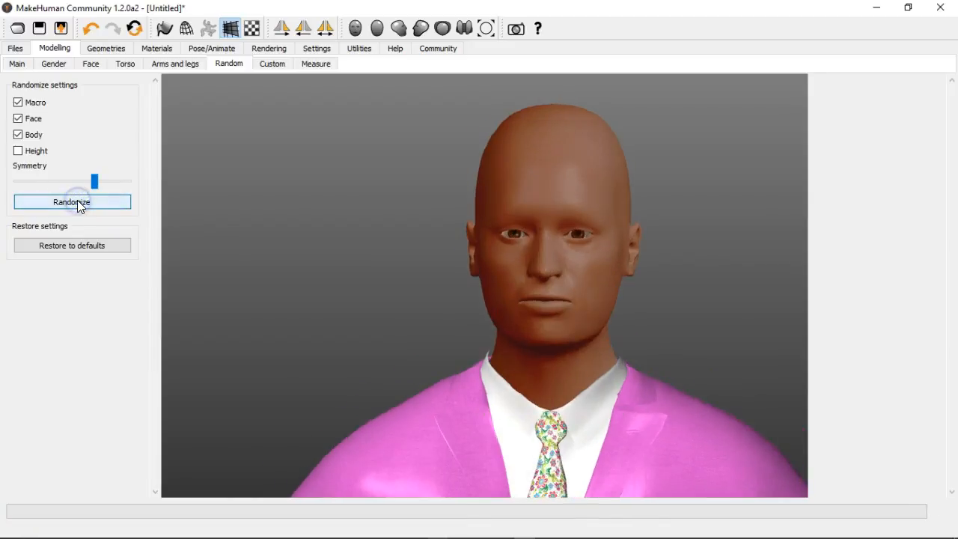
left_click(78, 200)
left_click(77, 200)
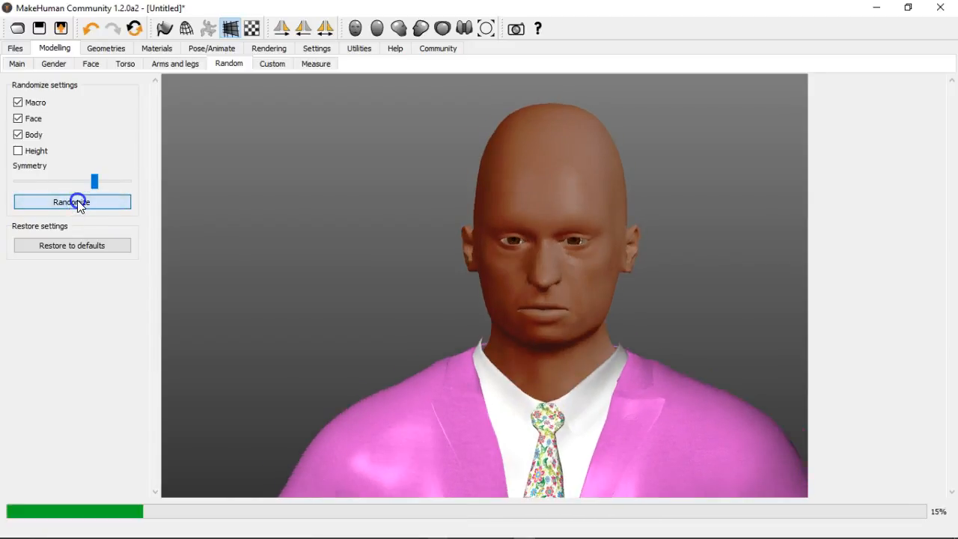
left_click(77, 201)
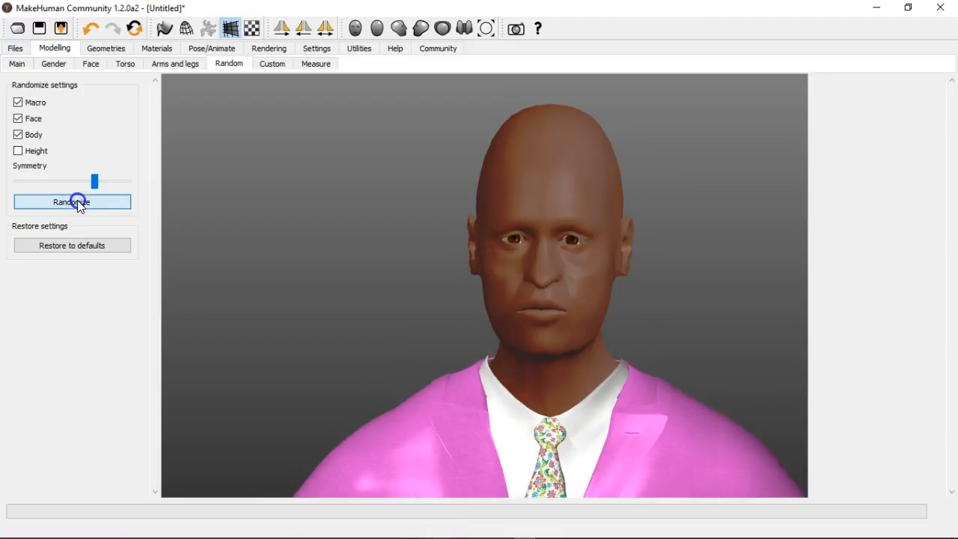
left_click(77, 200)
left_click(77, 201)
left_click(77, 200)
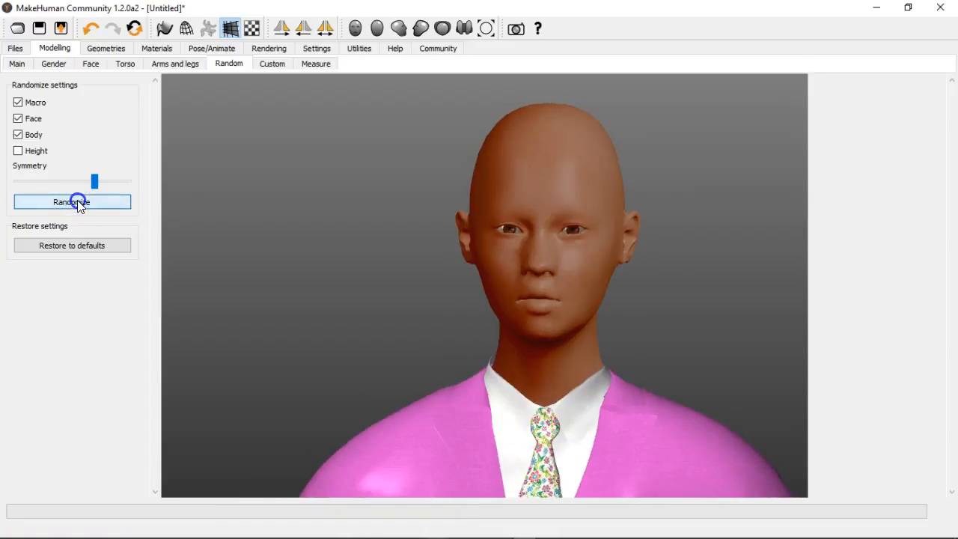
left_click(77, 201)
left_click(77, 200)
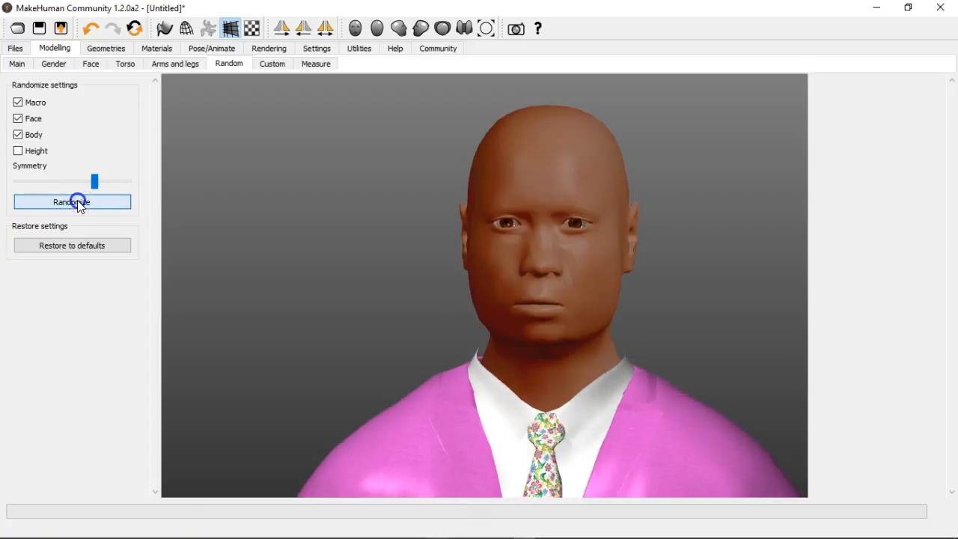
left_click(77, 201)
left_click(77, 201)
left_click(77, 200)
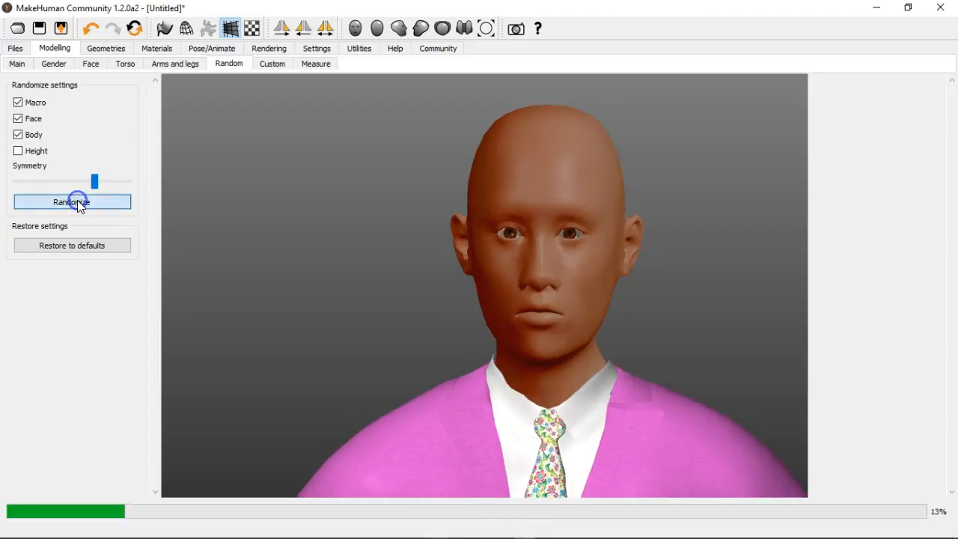
left_click(77, 200)
left_click(77, 200)
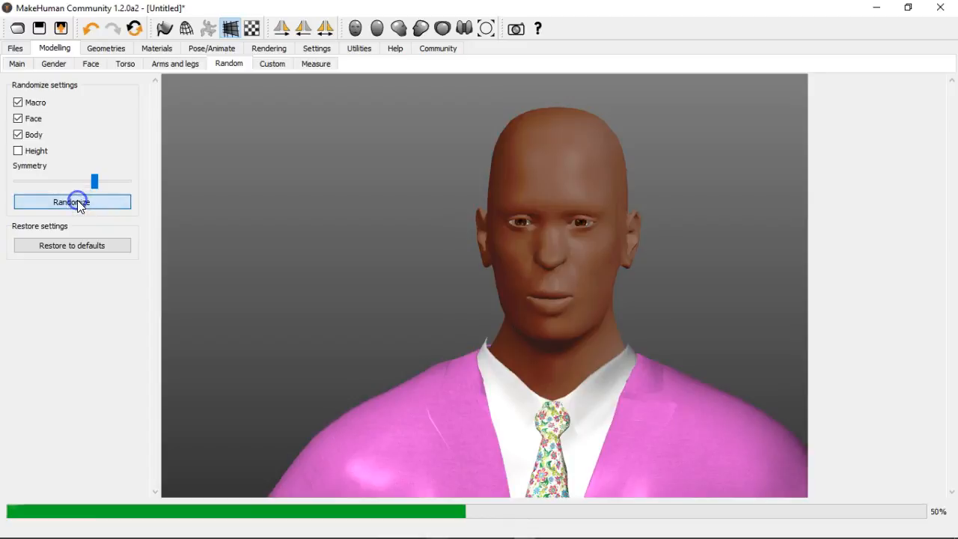
left_click(77, 200)
left_click(77, 201)
left_click(77, 201)
left_click(77, 201)
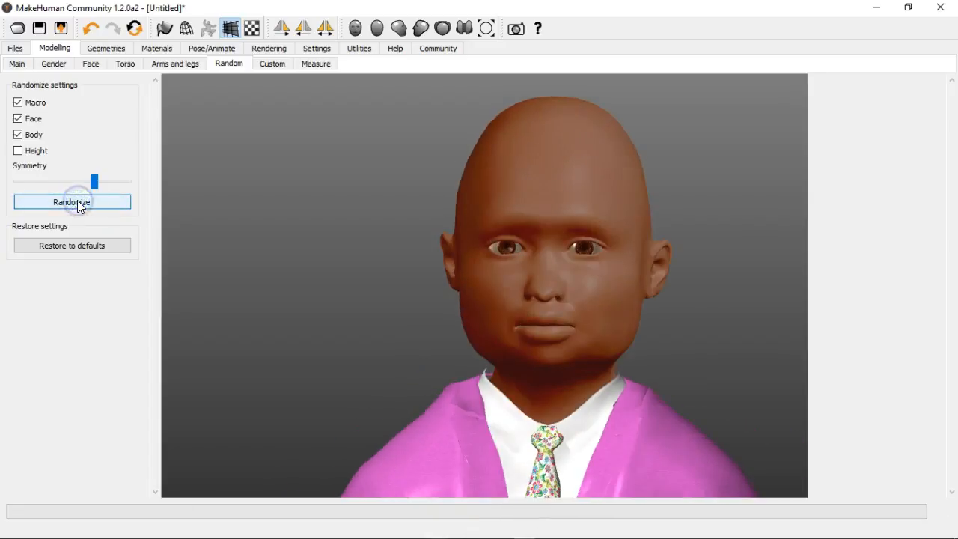
left_click(77, 201)
left_click(77, 200)
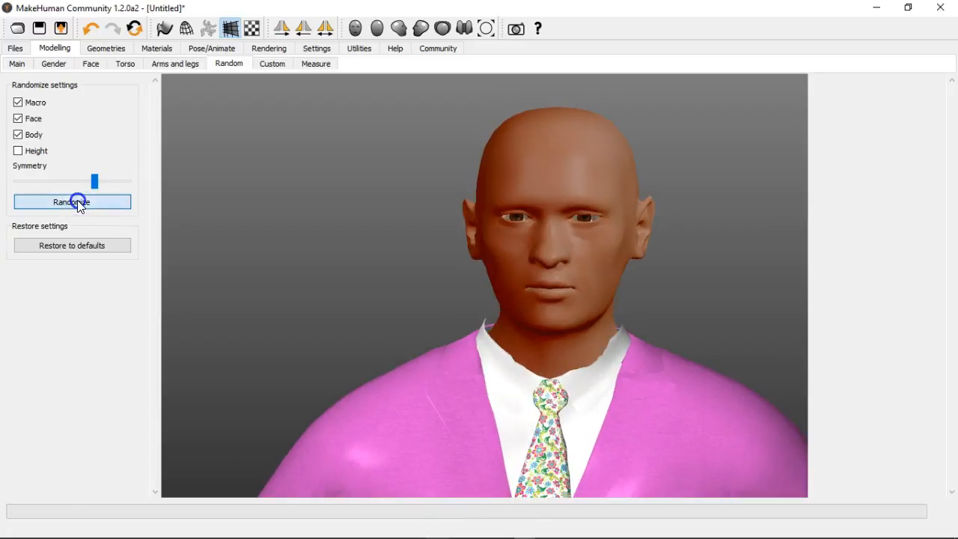
left_click(77, 201)
left_click(77, 200)
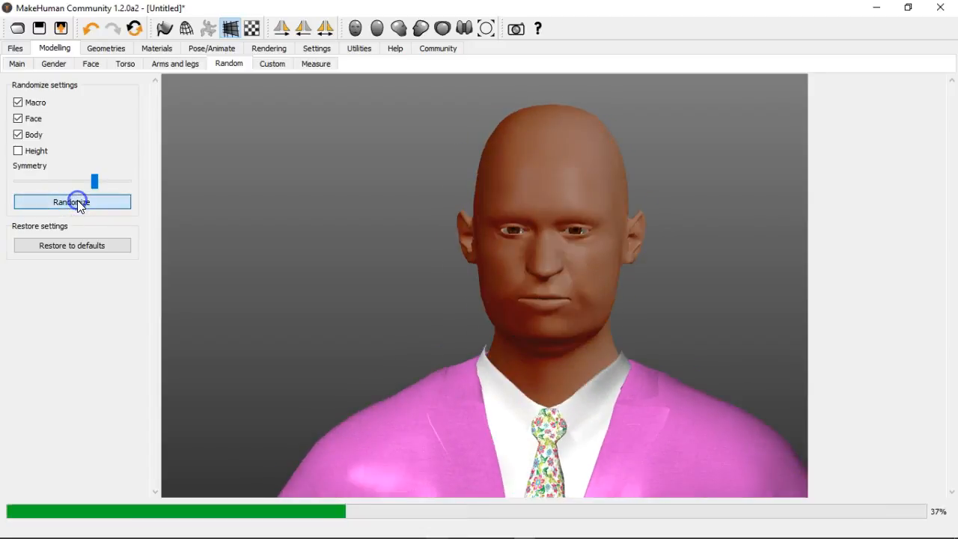
left_click(77, 200)
left_click(77, 200)
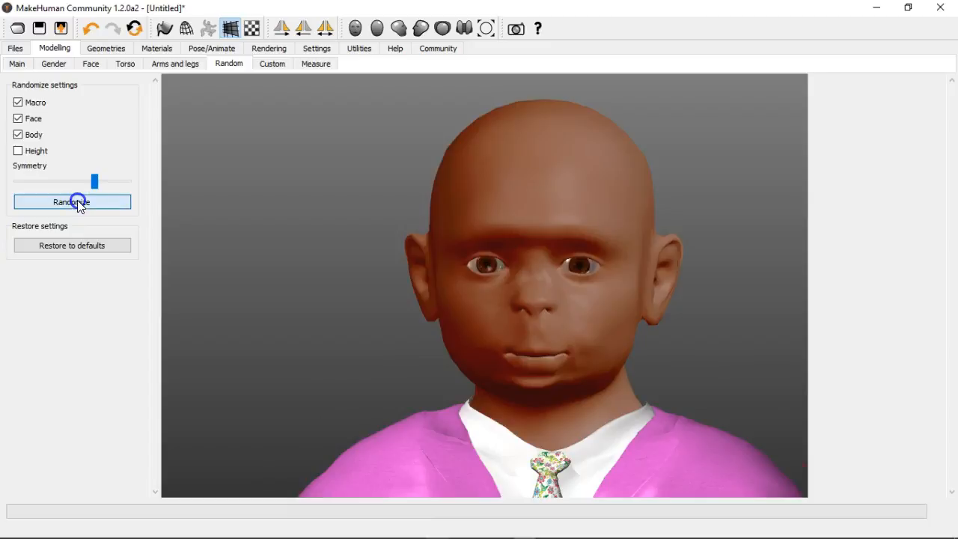
left_click(77, 200)
left_click(77, 201)
left_click(77, 201)
left_click(77, 201)
left_click(77, 200)
left_click(77, 200)
left_click(77, 200)
left_click(77, 200)
left_click(77, 200)
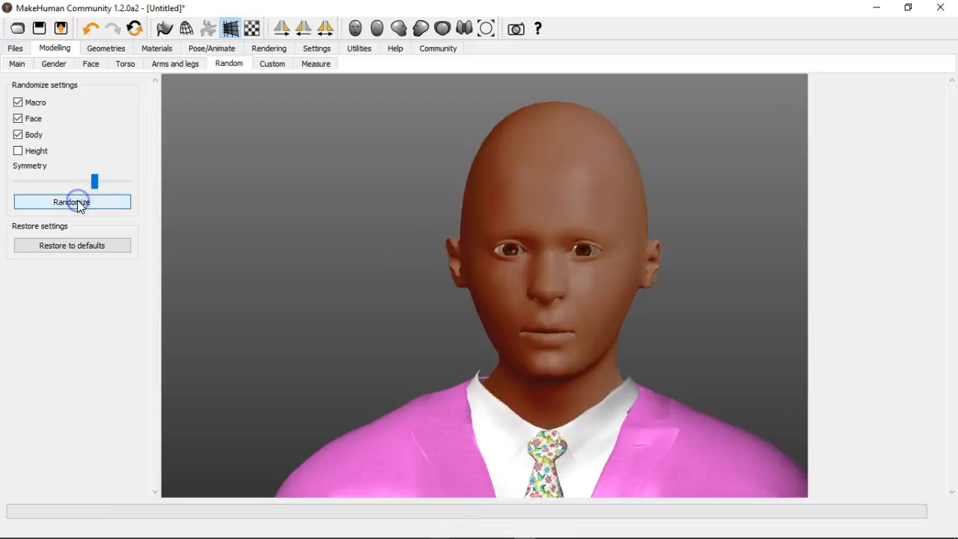
left_click(78, 201)
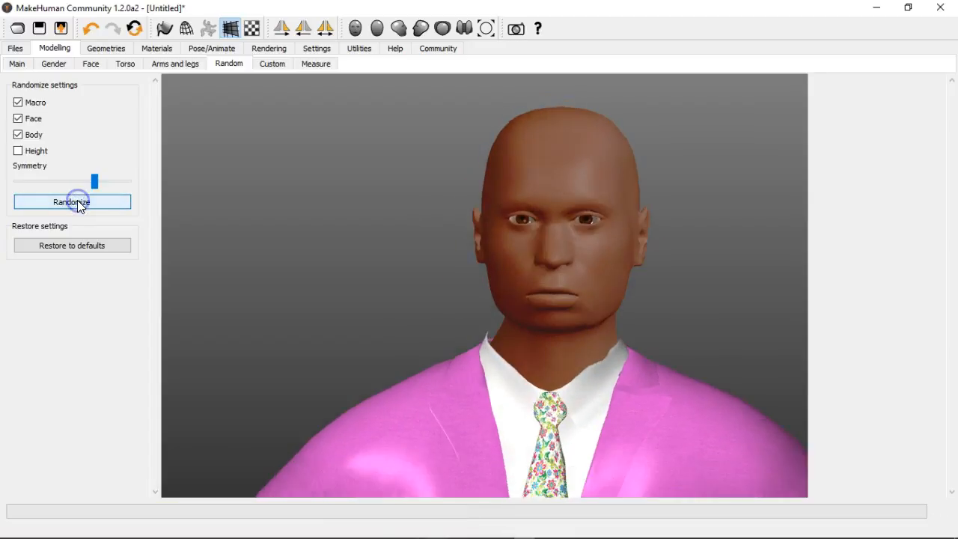
left_click(77, 201)
left_click(77, 200)
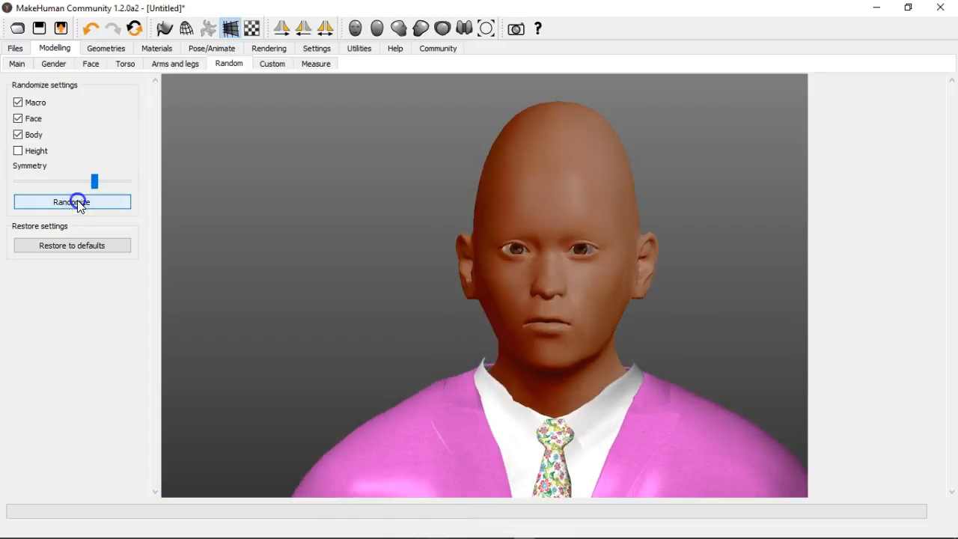
left_click(78, 200)
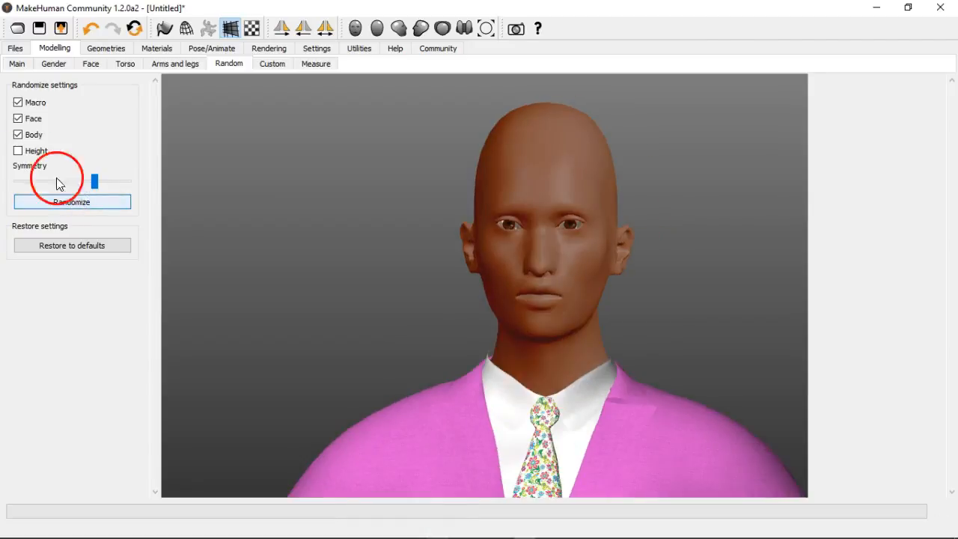
Exclude macro settings from randomization and generate a few variants that change only the figure's face and body.
left_click(77, 199)
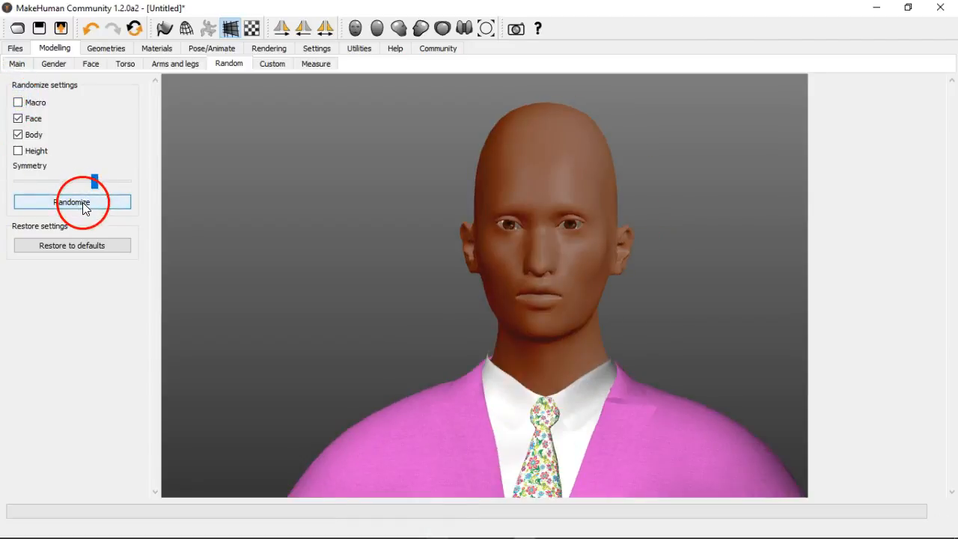
left_click(83, 202)
left_click(82, 202)
left_click(82, 201)
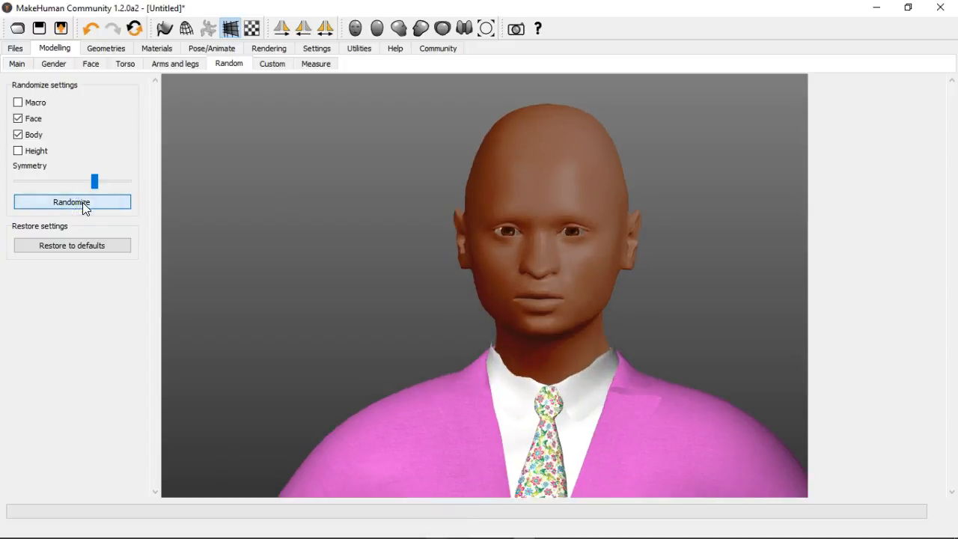
Enable symmetry for the model and repeatedly randomize its face and body, keeping macro and height excluded.
left_click(326, 32)
left_click(101, 203)
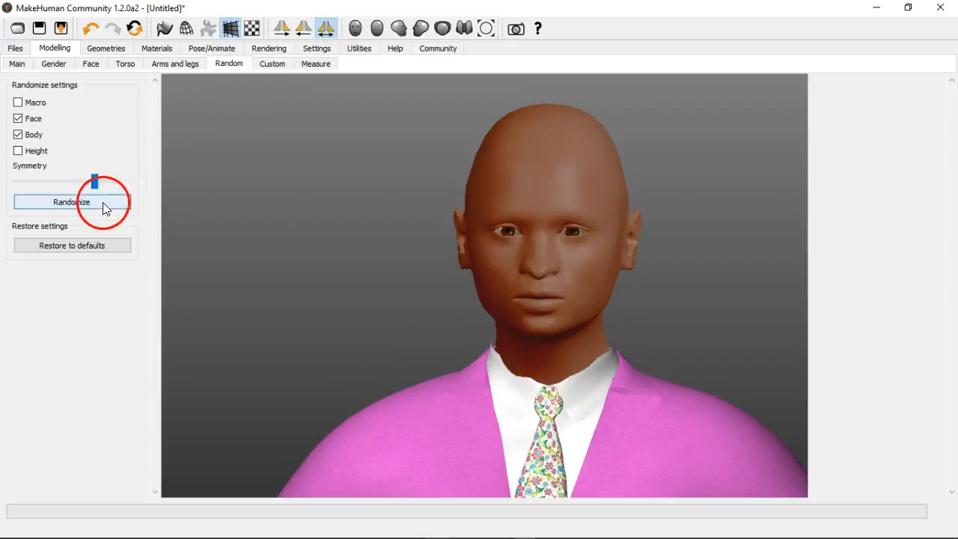
left_click(100, 202)
left_click(100, 203)
left_click(100, 202)
left_click(100, 203)
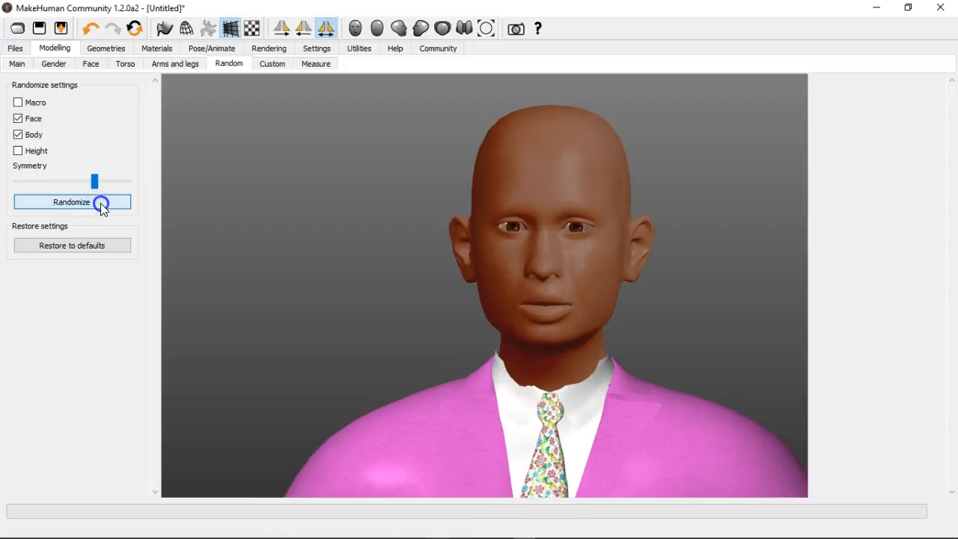
left_click(100, 203)
left_click(100, 203)
left_click(100, 203)
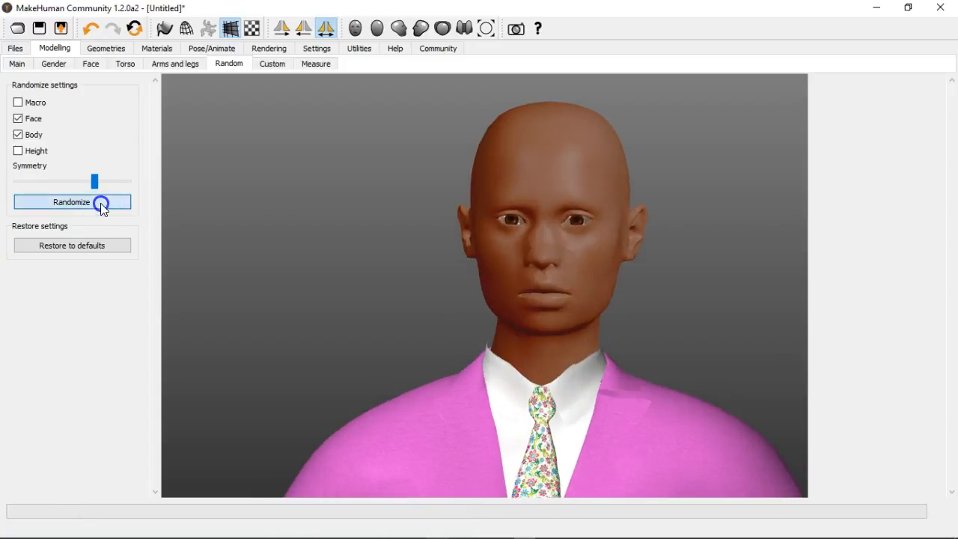
left_click(100, 203)
left_click(100, 203)
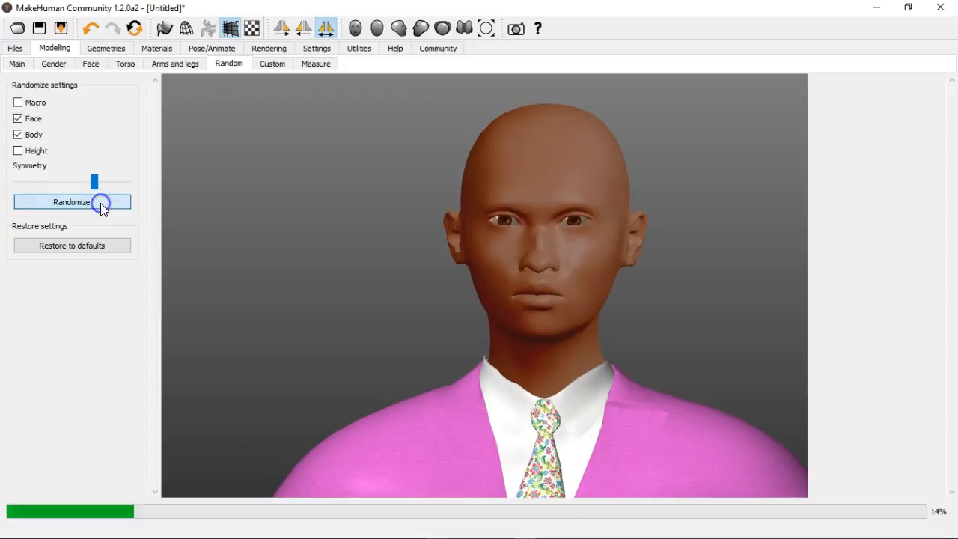
left_click(100, 203)
left_click(100, 203)
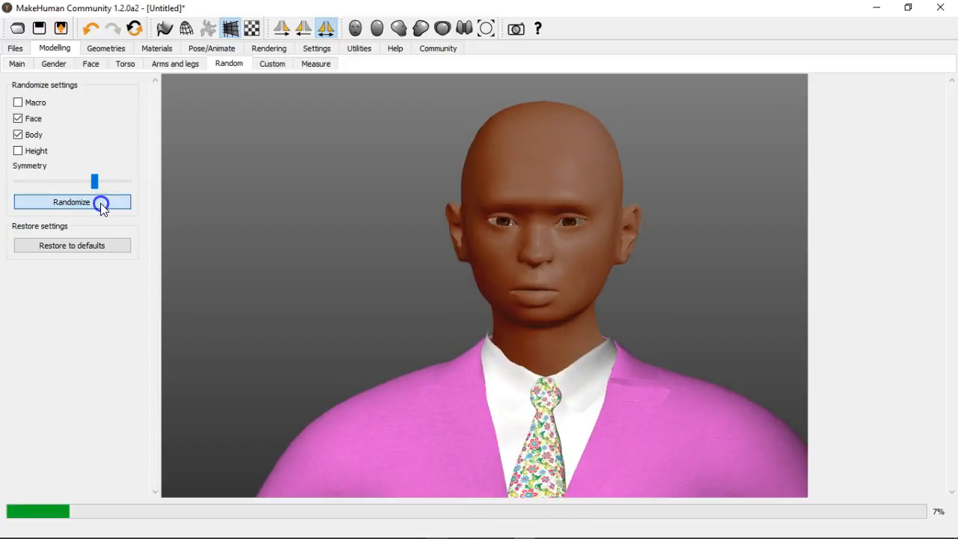
left_click(101, 203)
left_click(101, 202)
left_click(100, 203)
left_click(100, 203)
left_click(100, 202)
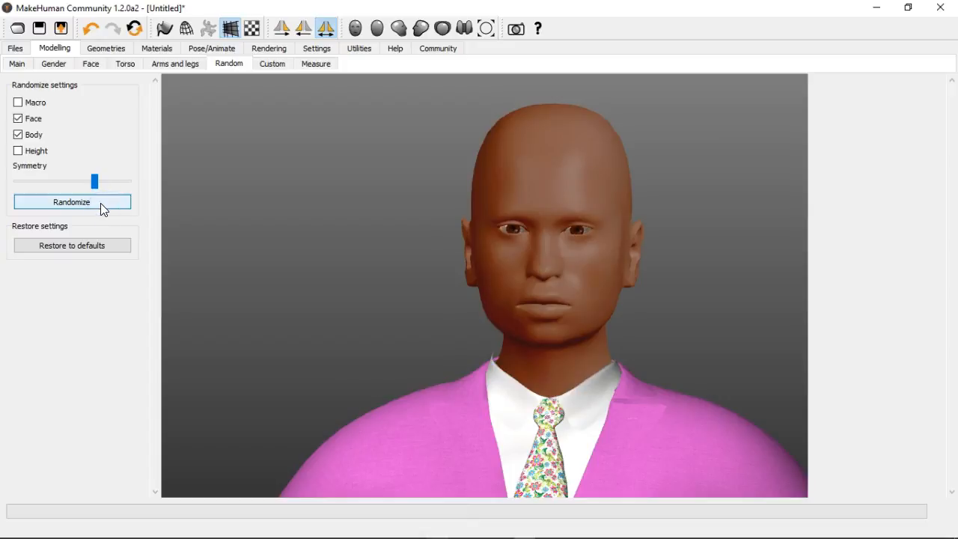
left_click(100, 203)
left_click(100, 203)
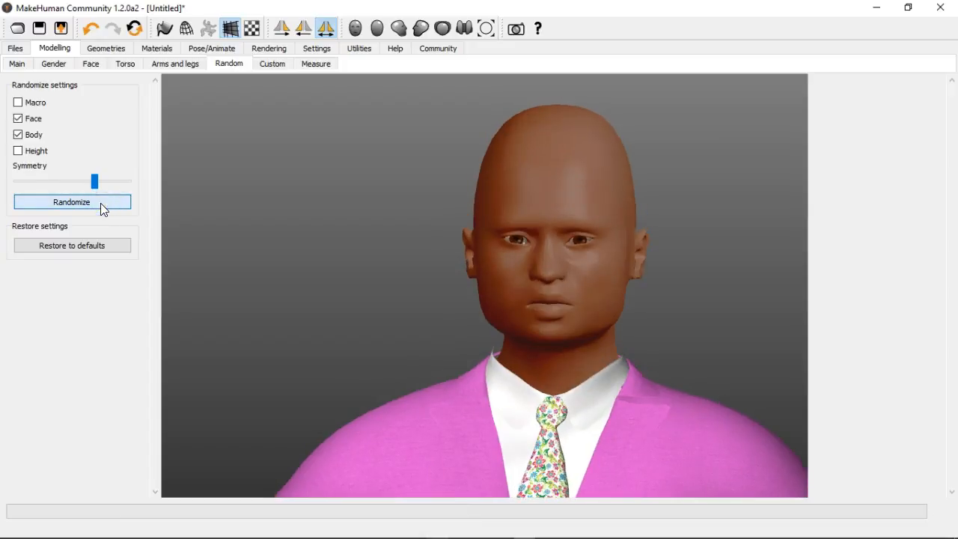
left_click(100, 203)
left_click(100, 203)
left_click(100, 203)
left_click(100, 203)
left_click(100, 203)
left_click(100, 202)
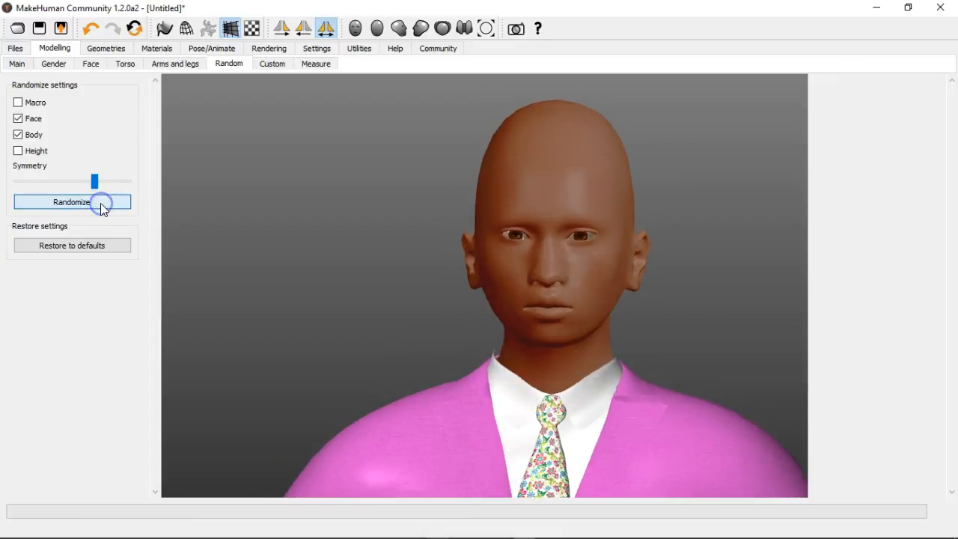
left_click(101, 203)
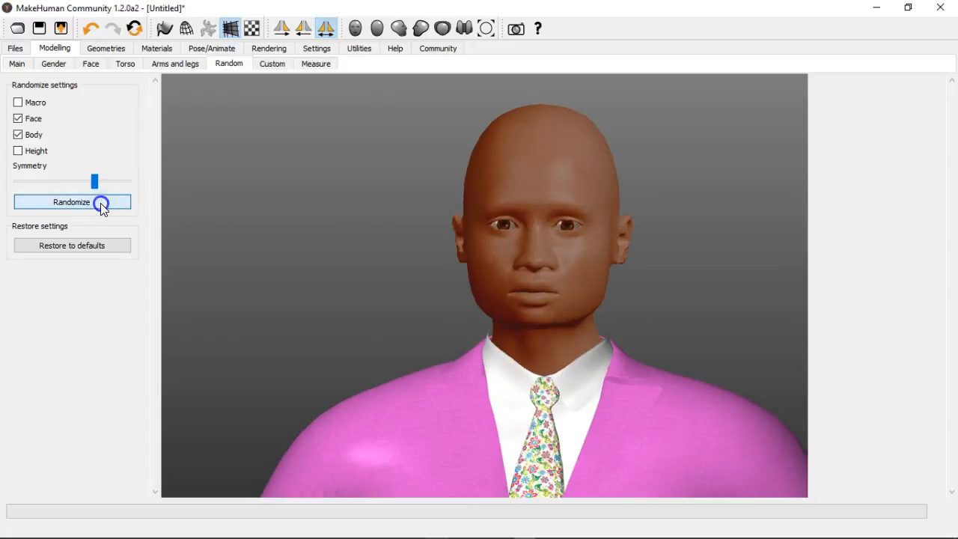
left_click(100, 203)
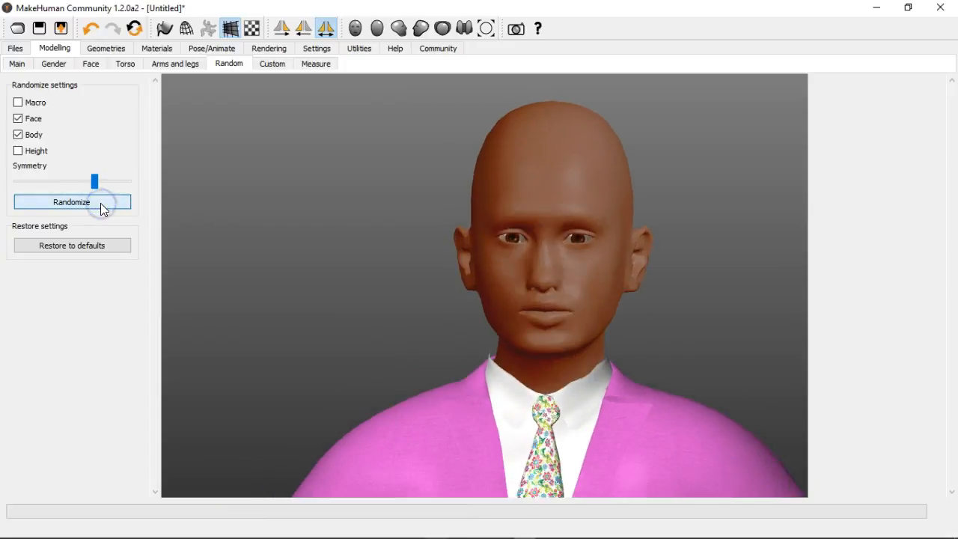
left_click(100, 202)
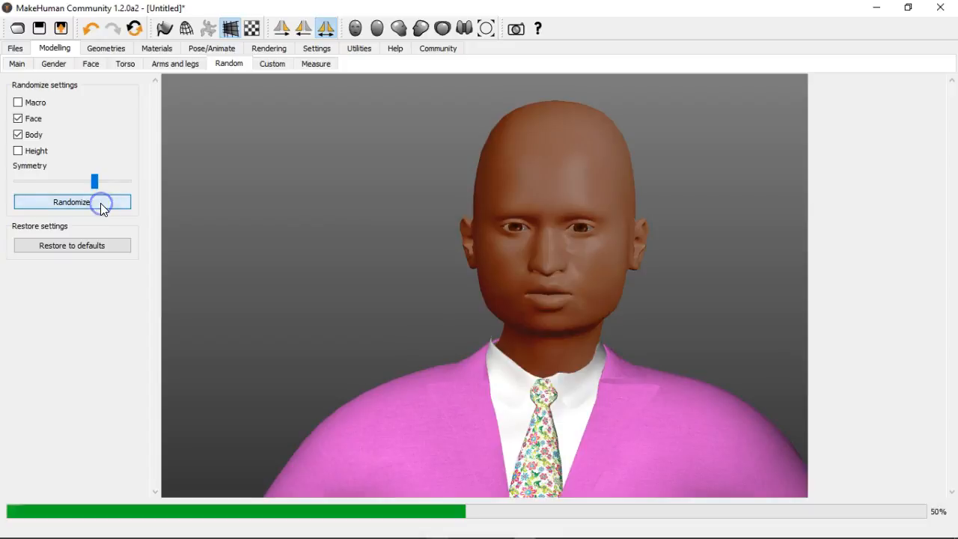
left_click(101, 203)
left_click(100, 202)
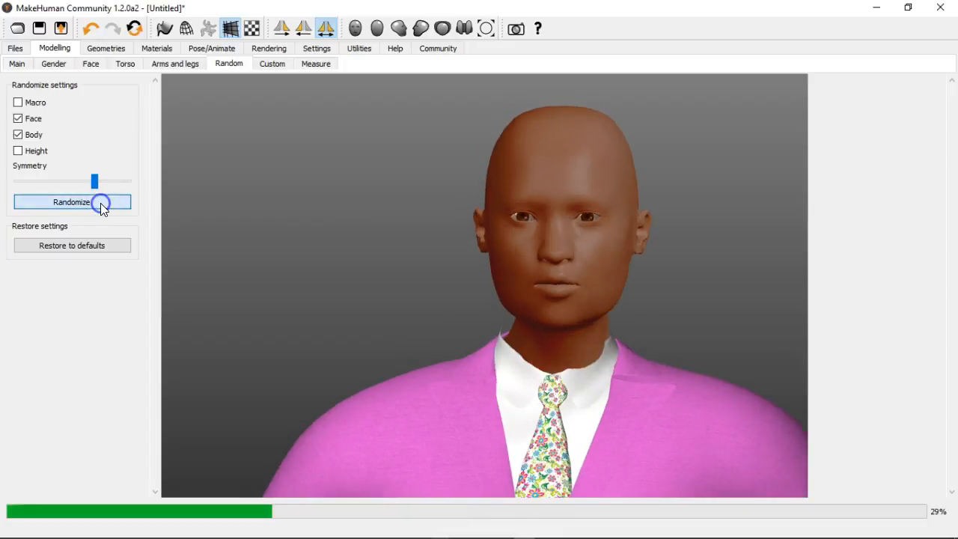
left_click(100, 203)
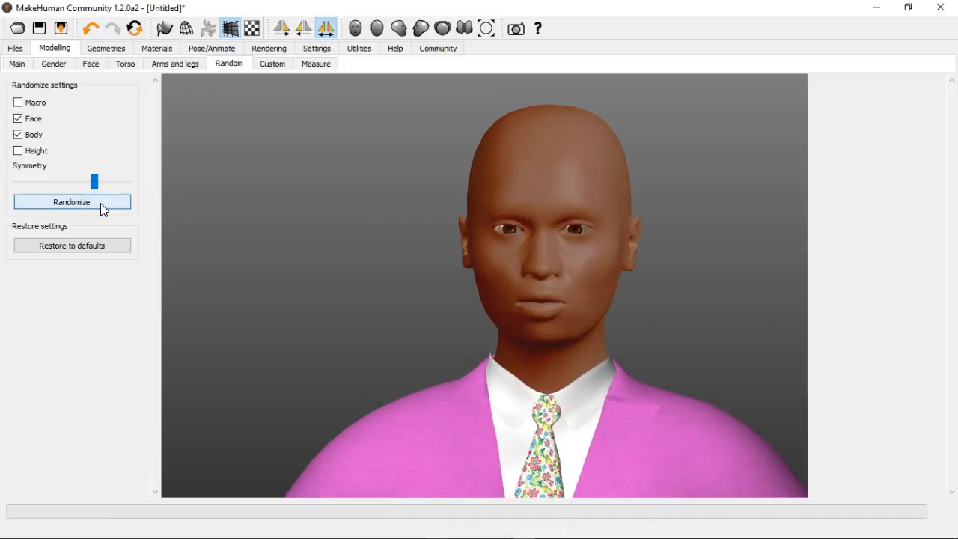
left_click(100, 203)
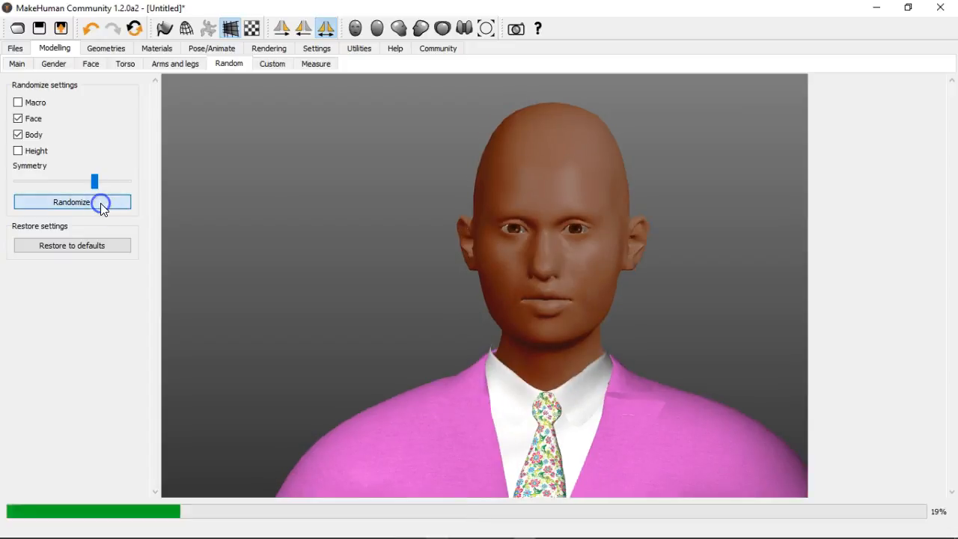
left_click(101, 203)
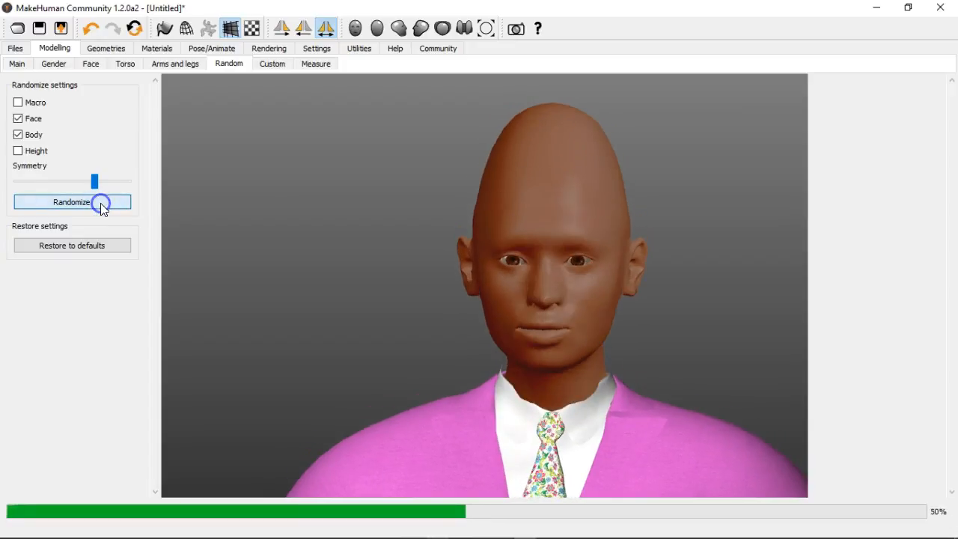
Generate a few more variants with only face and body included, and restore the randomize settings to their defaults.
left_click(101, 203)
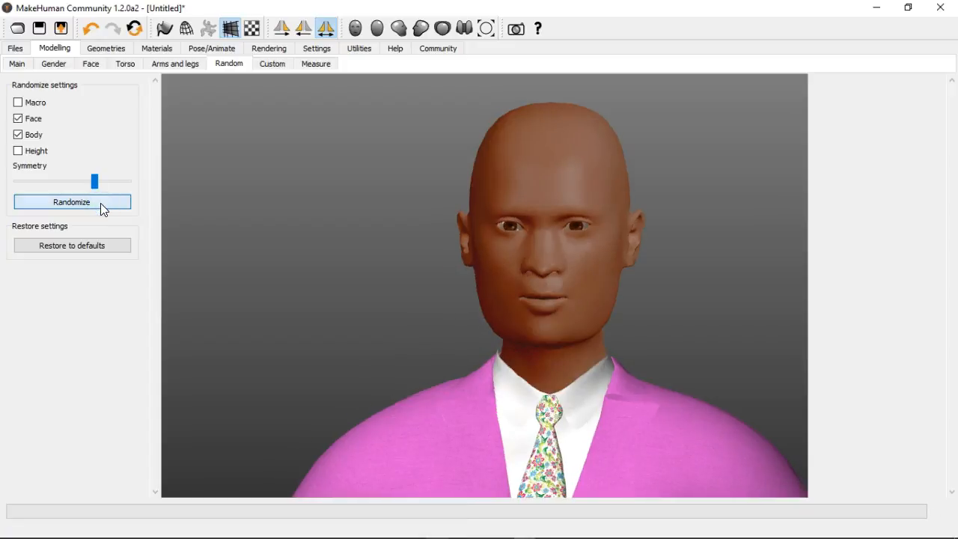
left_click(100, 202)
left_click(82, 245)
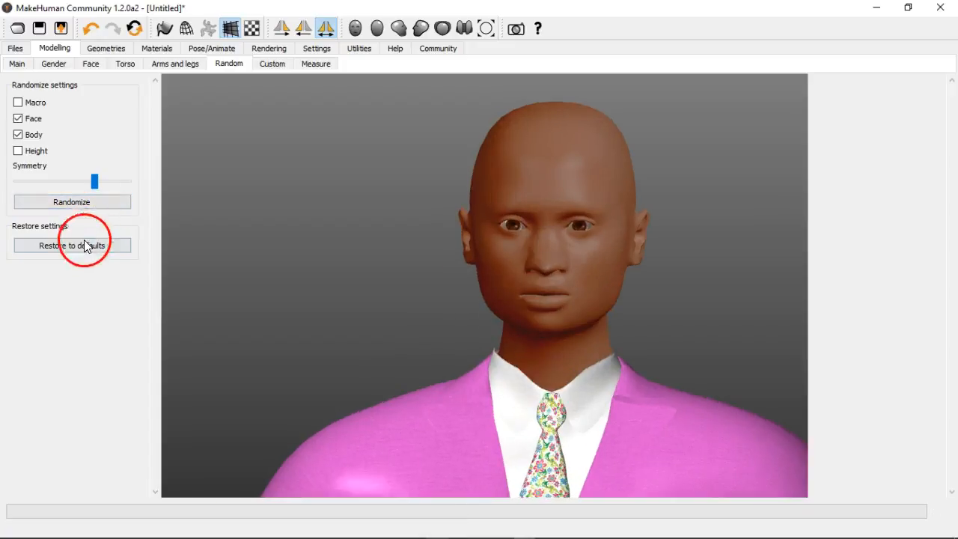
left_click(85, 244)
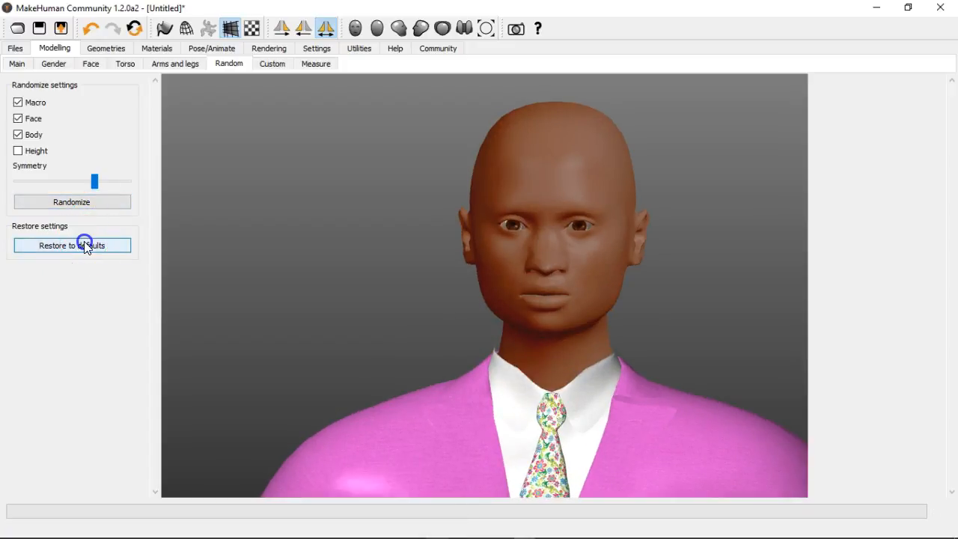
left_click(53, 276)
left_click(95, 272)
Exclude macro and body from randomization and repeatedly randomize only the suited figure's face.
left_click(22, 110)
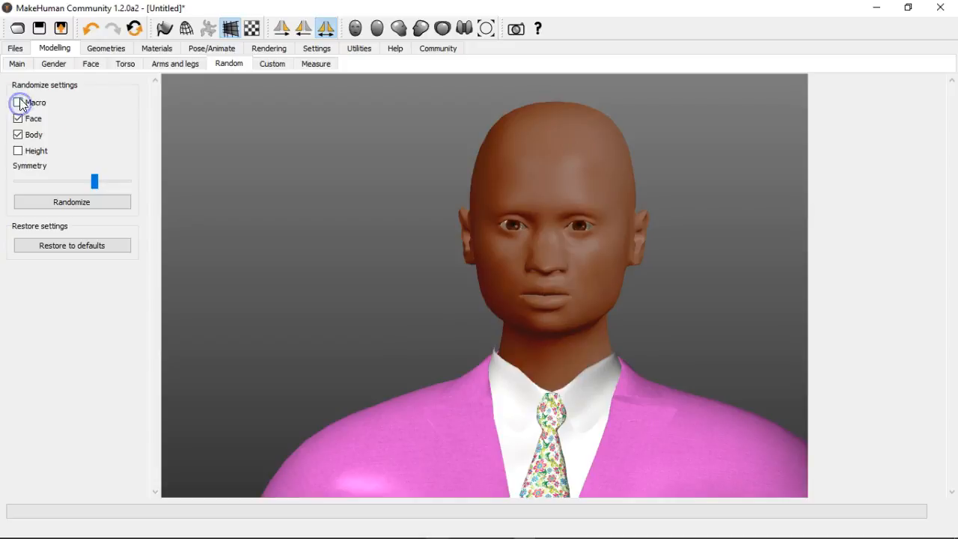
left_click(17, 136)
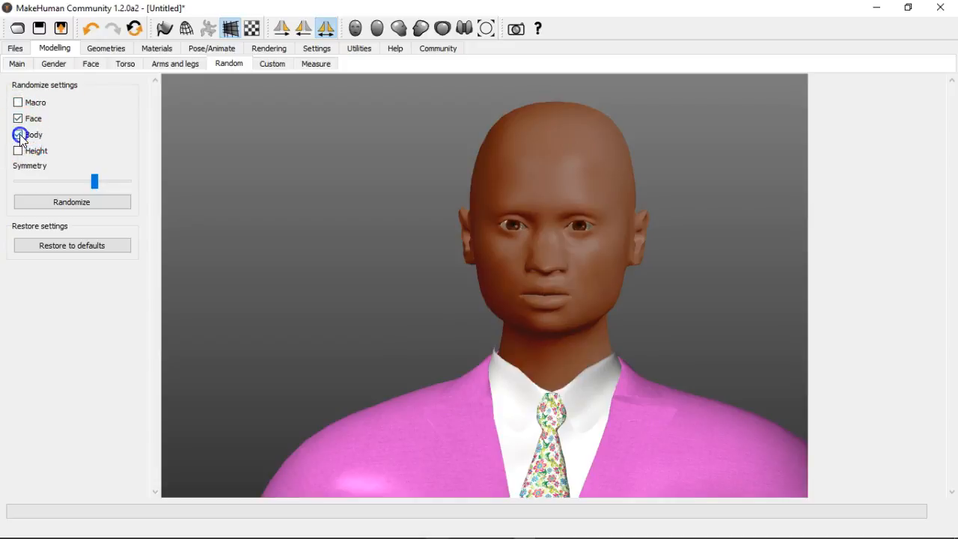
left_click(69, 199)
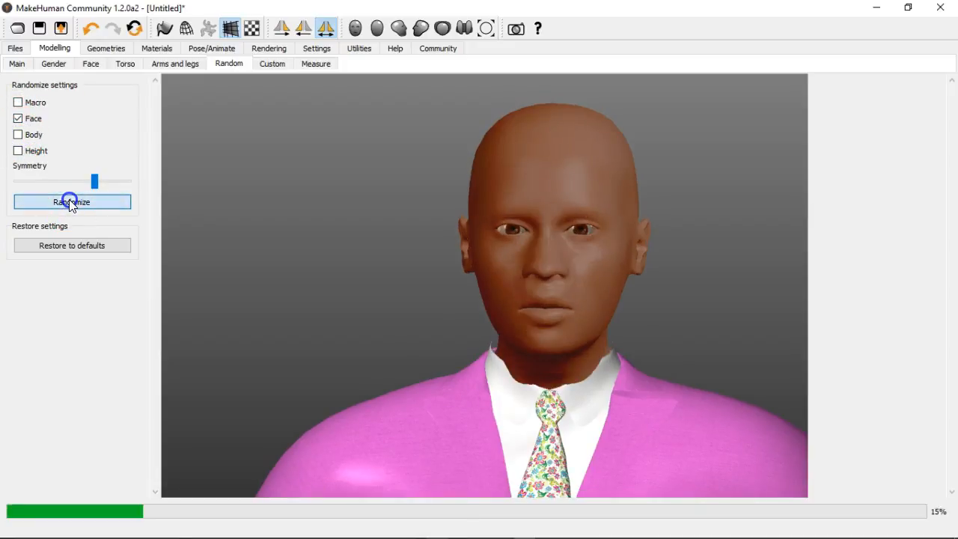
left_click(68, 200)
left_click(69, 199)
left_click(69, 199)
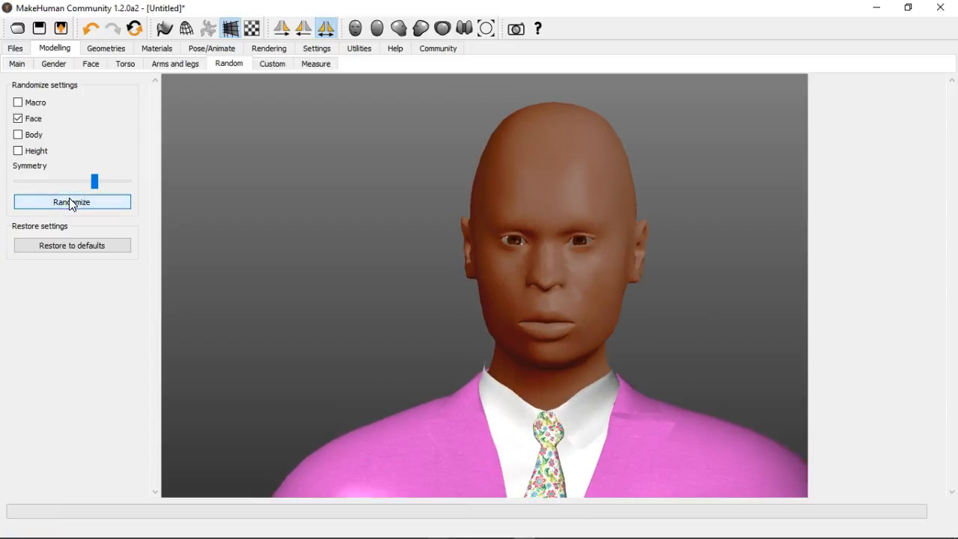
left_click(68, 199)
Include macro, body and height but exclude the face, and repeatedly randomize the figure.
left_click(23, 136)
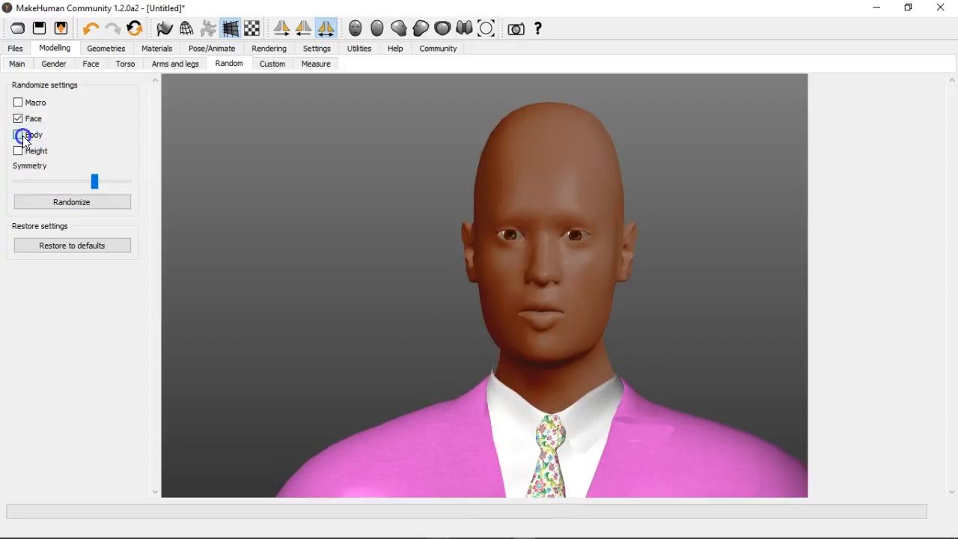
left_click(20, 152)
left_click(73, 200)
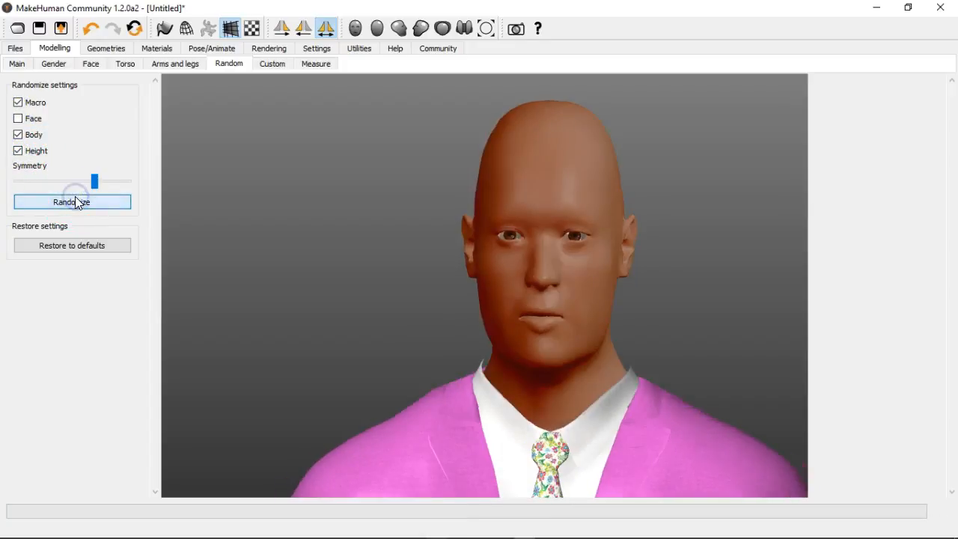
left_click(74, 201)
left_click(75, 200)
left_click(76, 199)
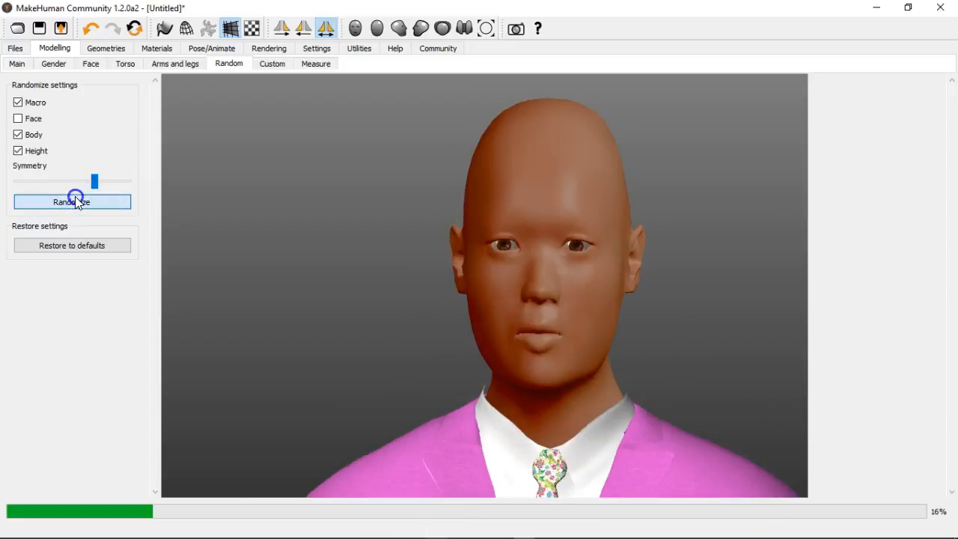
left_click(75, 199)
left_click(76, 200)
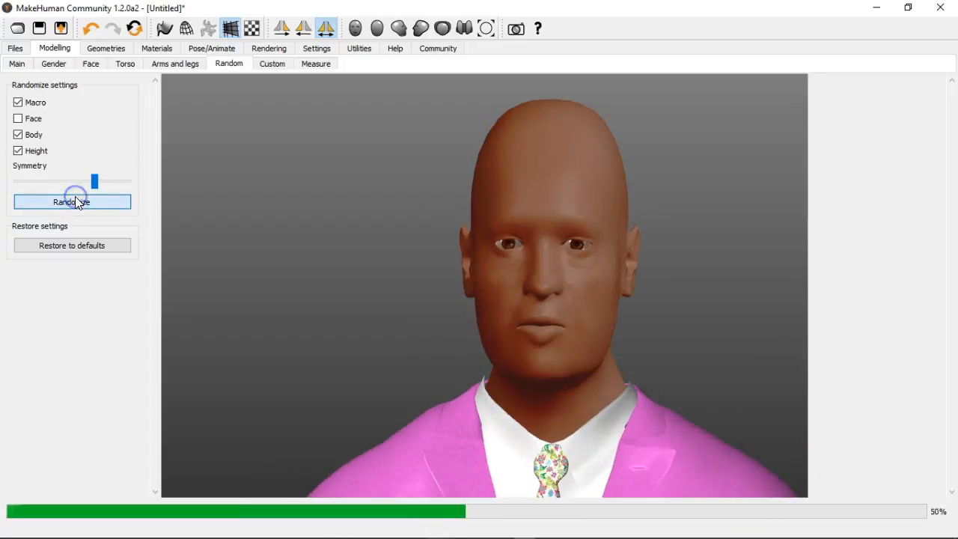
left_click(76, 200)
left_click(75, 201)
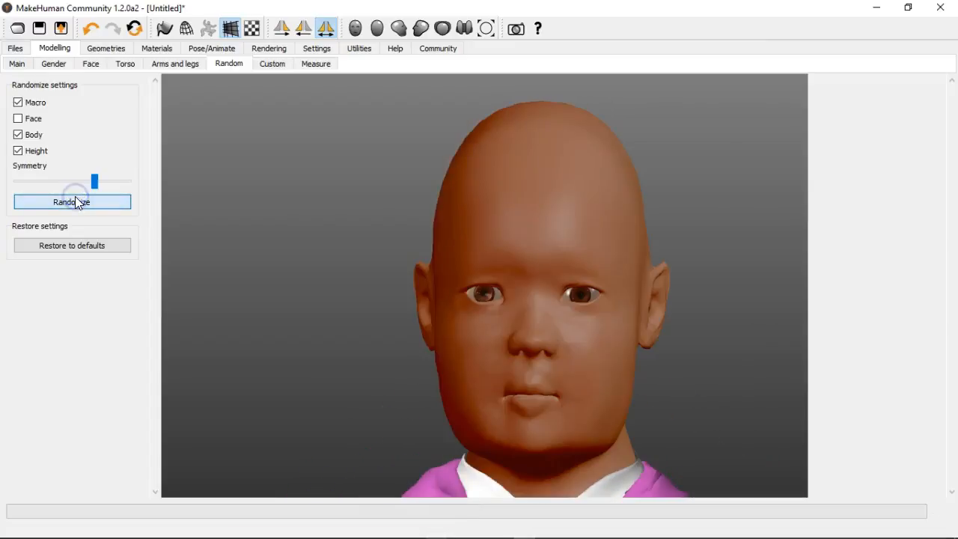
left_click(76, 199)
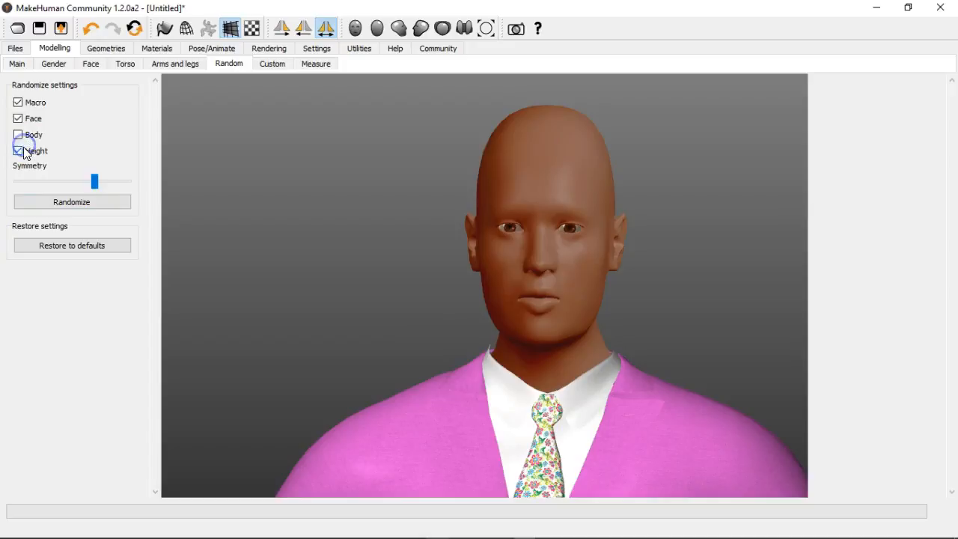
Restrict randomization to the face again and generate new face variants at the same symmetry setting.
left_click(25, 109)
left_click(69, 200)
left_click(70, 201)
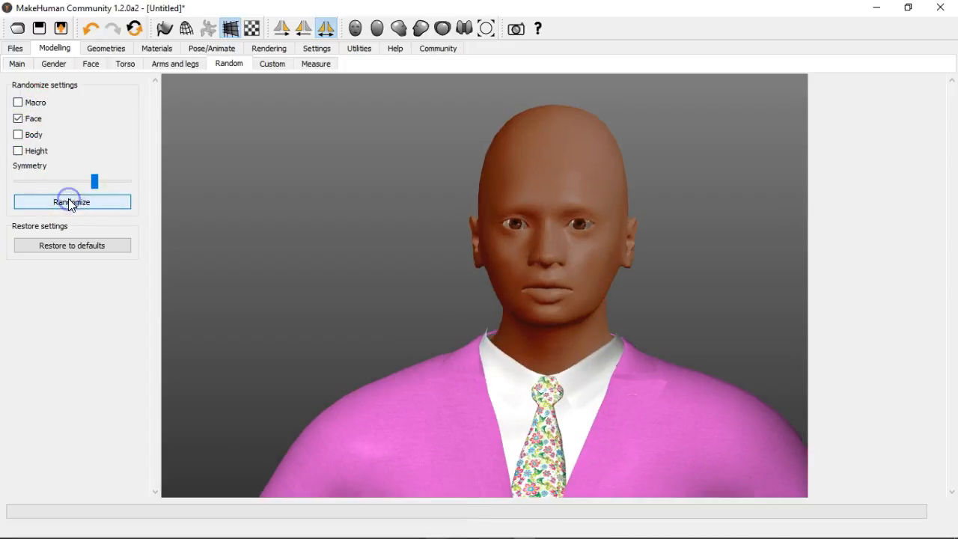
Set the randomization symmetry to its maximum and repeatedly generate face-only variants of the figure.
left_click_drag(120, 184, 154, 184)
left_click(77, 200)
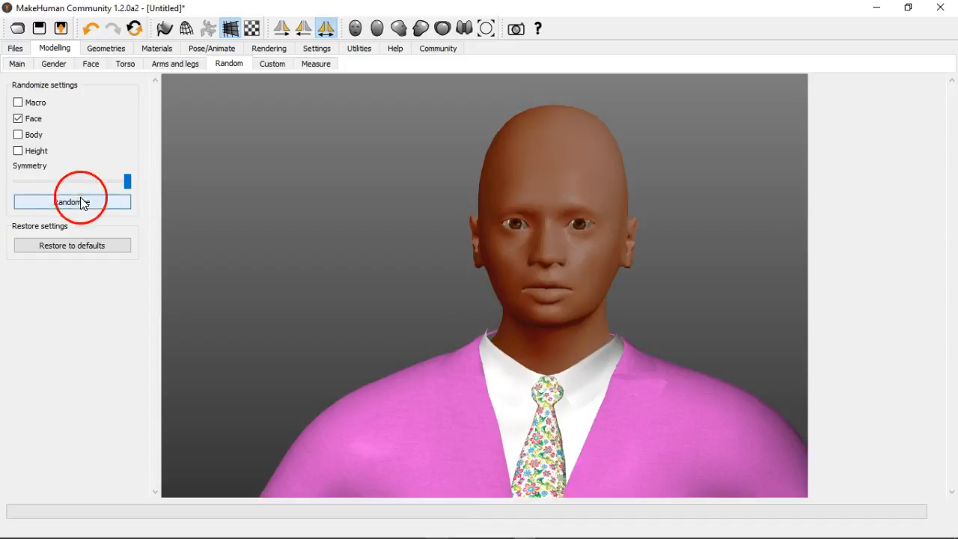
left_click(74, 199)
left_click(73, 199)
left_click(73, 199)
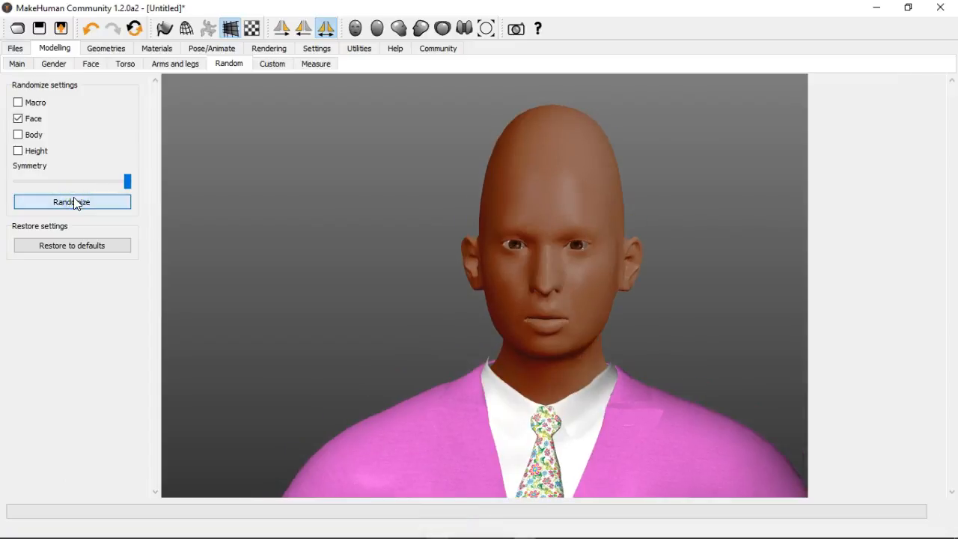
left_click(73, 199)
left_click(73, 201)
left_click(74, 201)
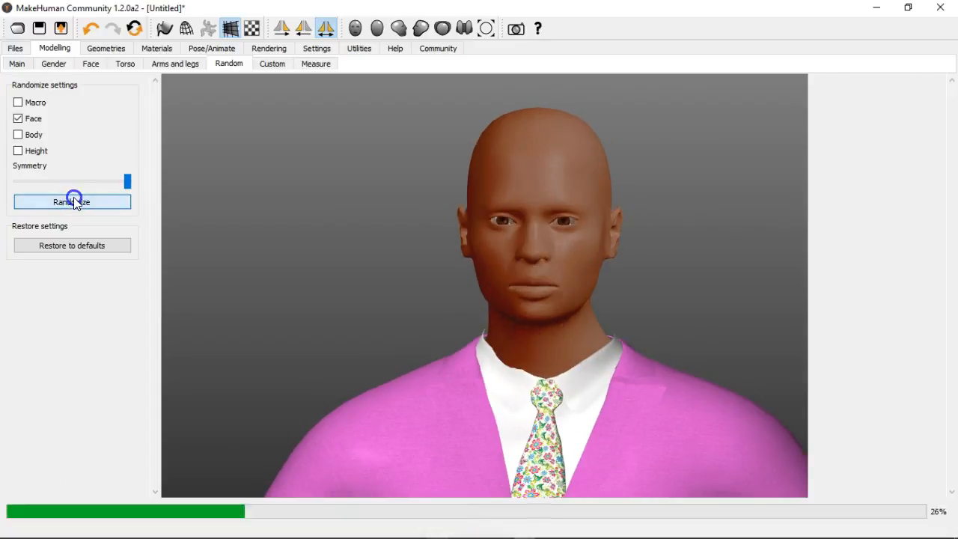
left_click(73, 201)
left_click(74, 199)
left_click(73, 199)
left_click(73, 199)
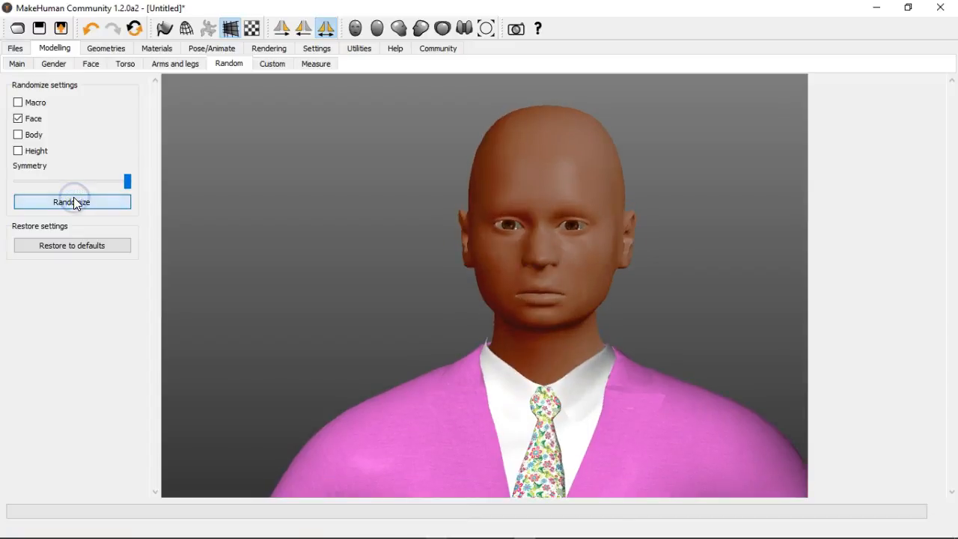
left_click(73, 199)
left_click(74, 200)
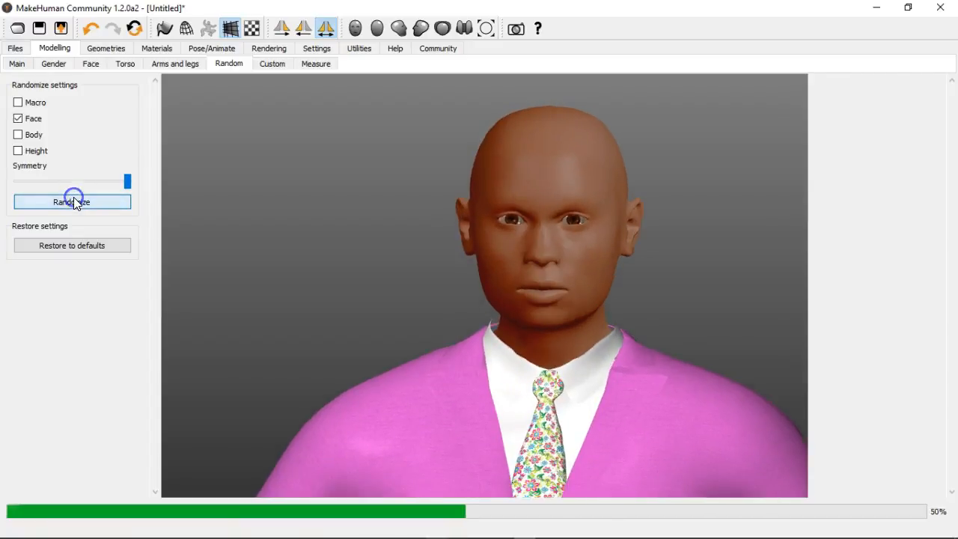
left_click(74, 201)
left_click(74, 200)
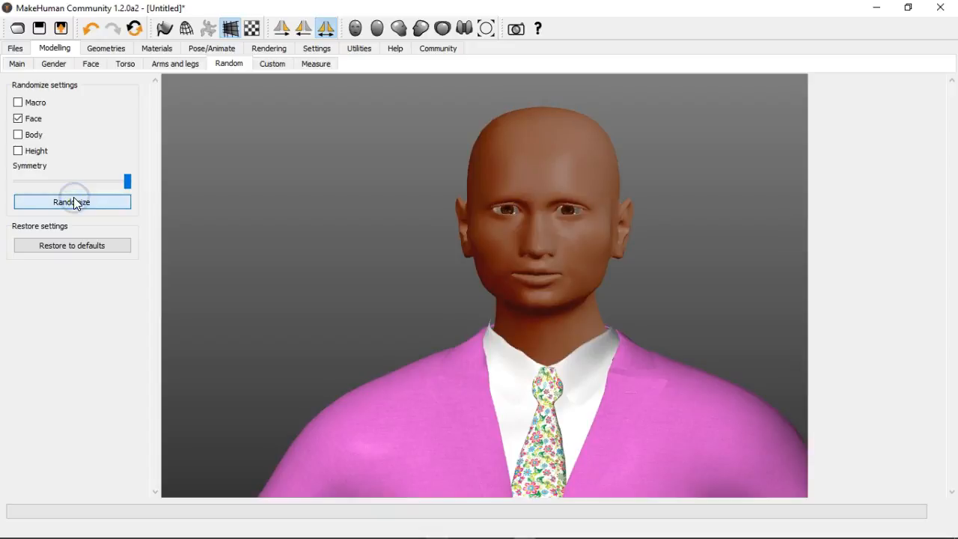
left_click(74, 200)
left_click(74, 201)
left_click(74, 200)
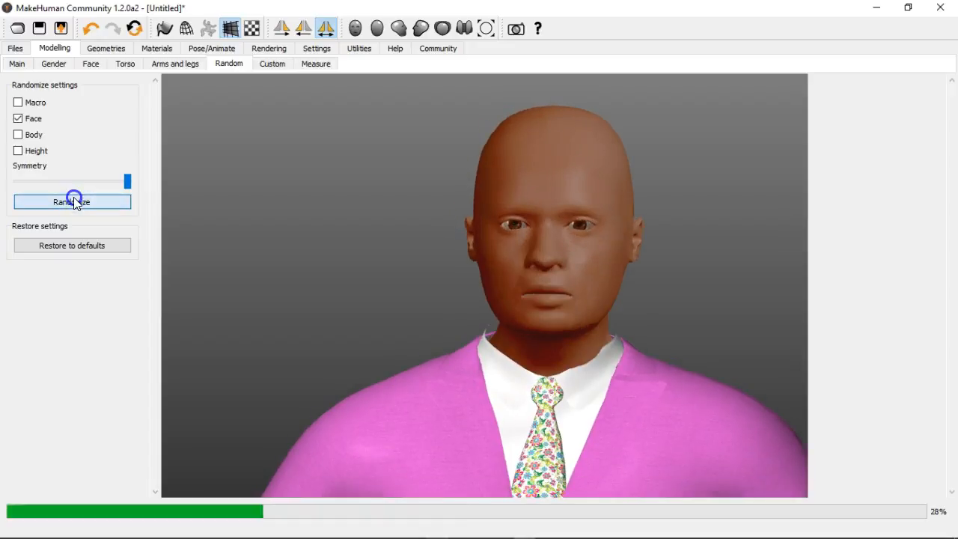
left_click(74, 200)
left_click(74, 200)
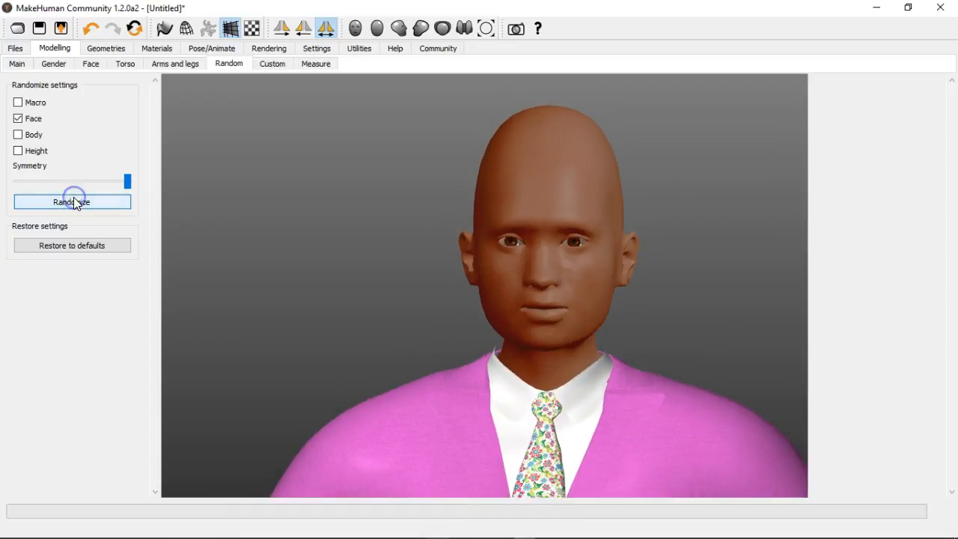
left_click(74, 201)
left_click(75, 201)
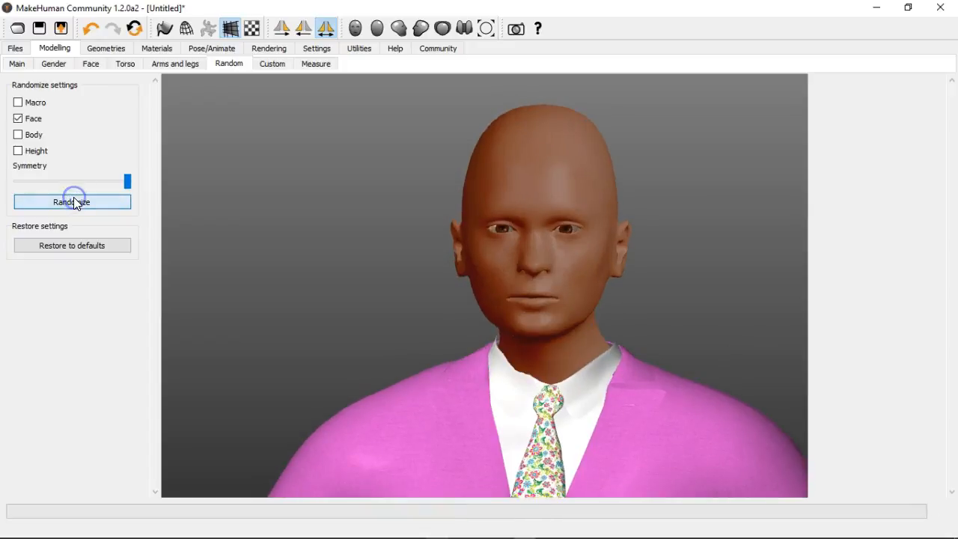
left_click(74, 201)
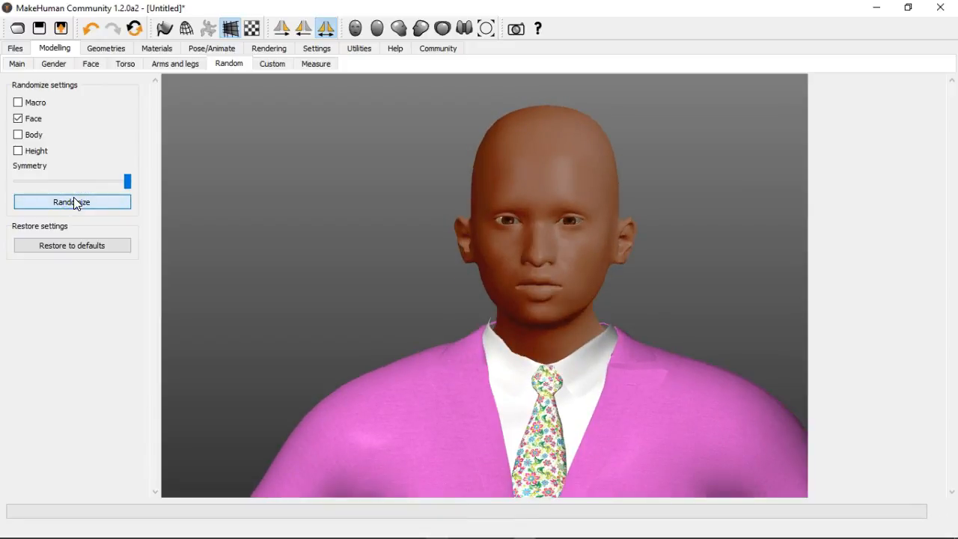
Apply the custom targets Anime_stylized_enhanced at about 30% and Toonify14 at about 35% to the figure.
mouse_move(210, 189)
left_mouse_down()
mouse_move(244, 187)
mouse_move(228, 199)
mouse_move(175, 194)
mouse_move(211, 198)
left_mouse_up()
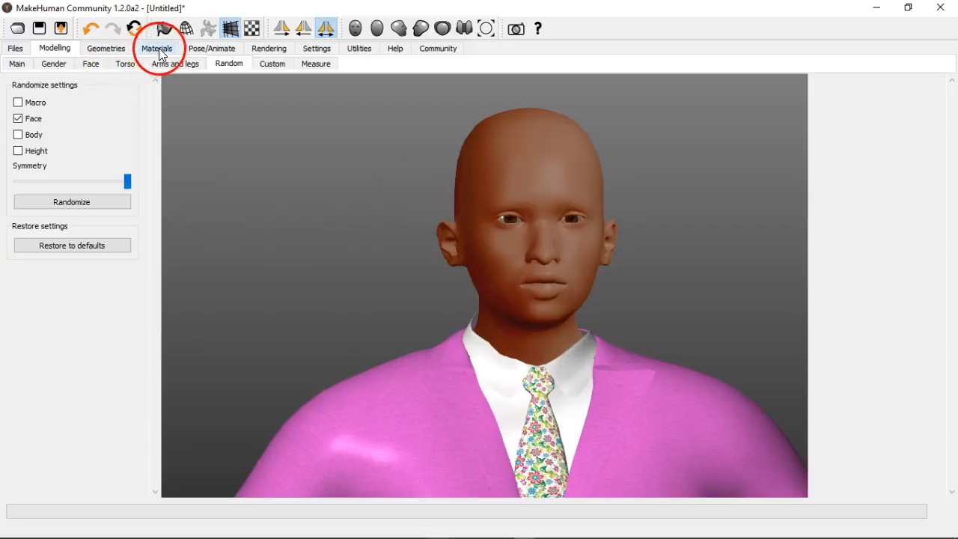
left_click(268, 64)
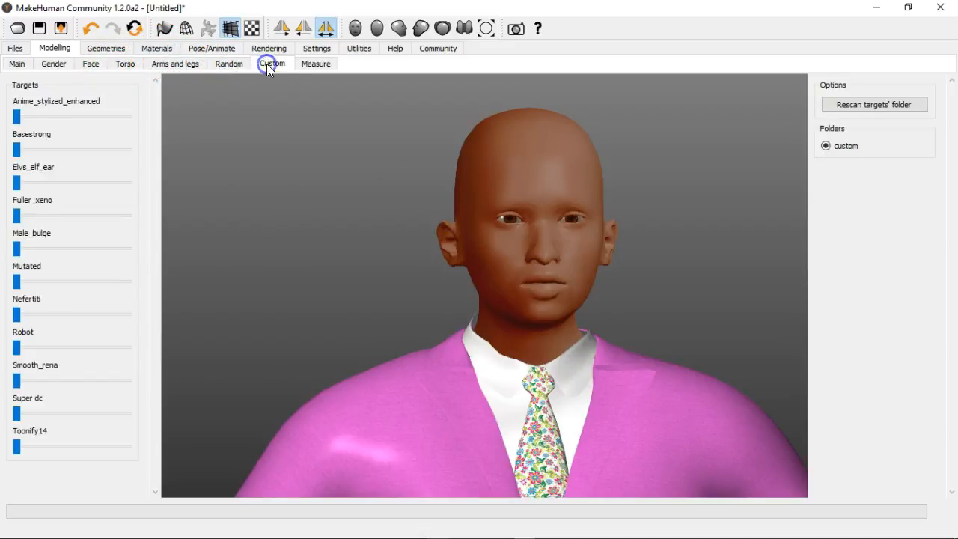
left_click_drag(28, 115, 54, 122)
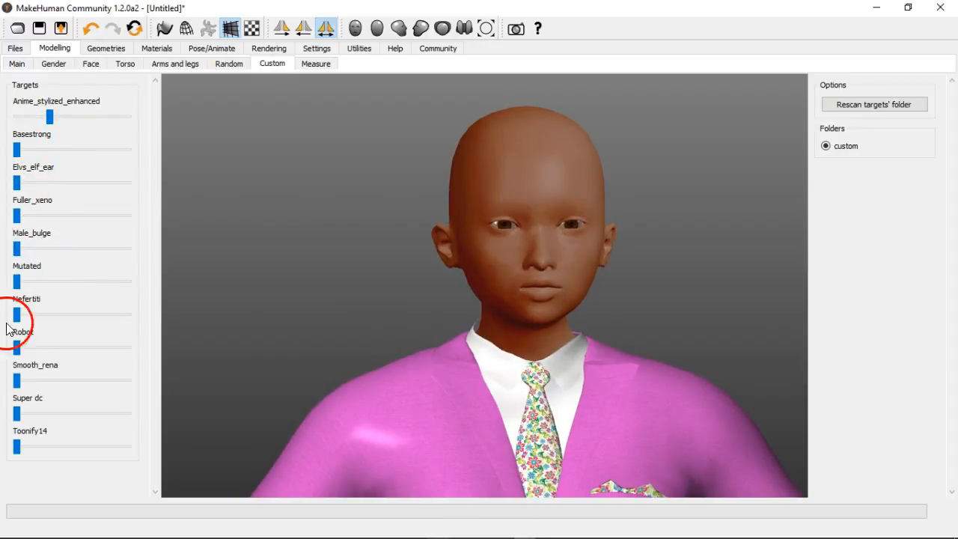
left_click_drag(20, 448, 60, 446)
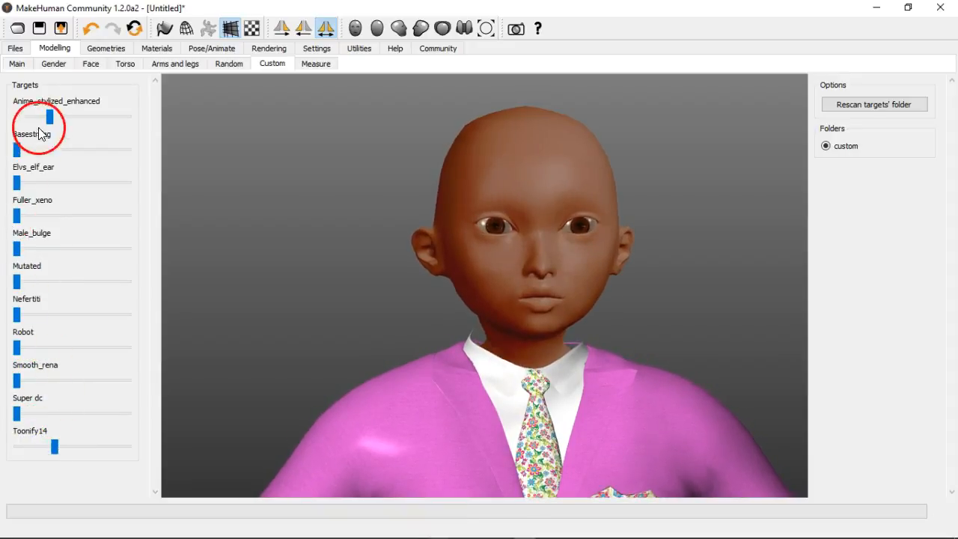
Try the Anime_stylized_enhanced target at full strength on the whole figure, and set it back to about half.
left_click_drag(50, 118, 73, 119)
right_click_drag(283, 252, 308, 310)
right_click(72, 117)
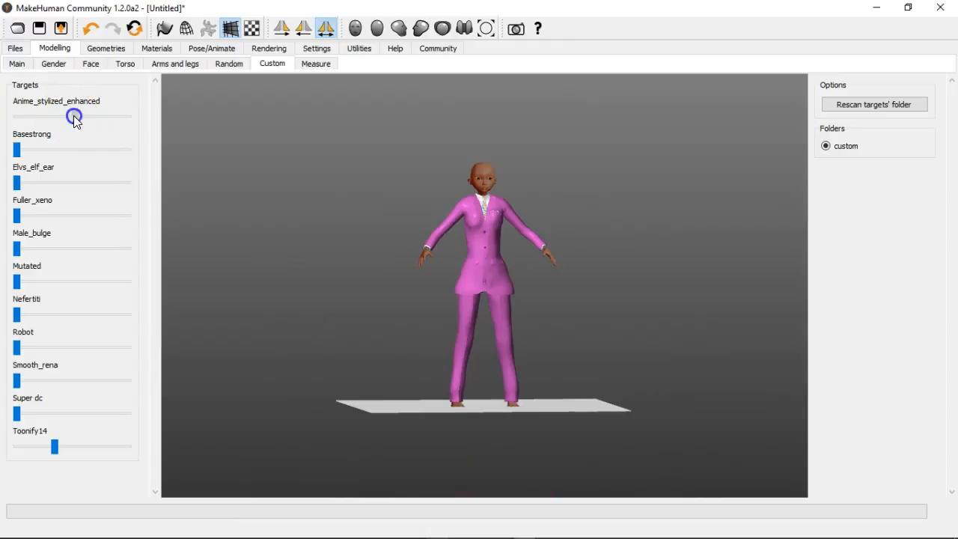
left_click_drag(72, 118, 151, 129)
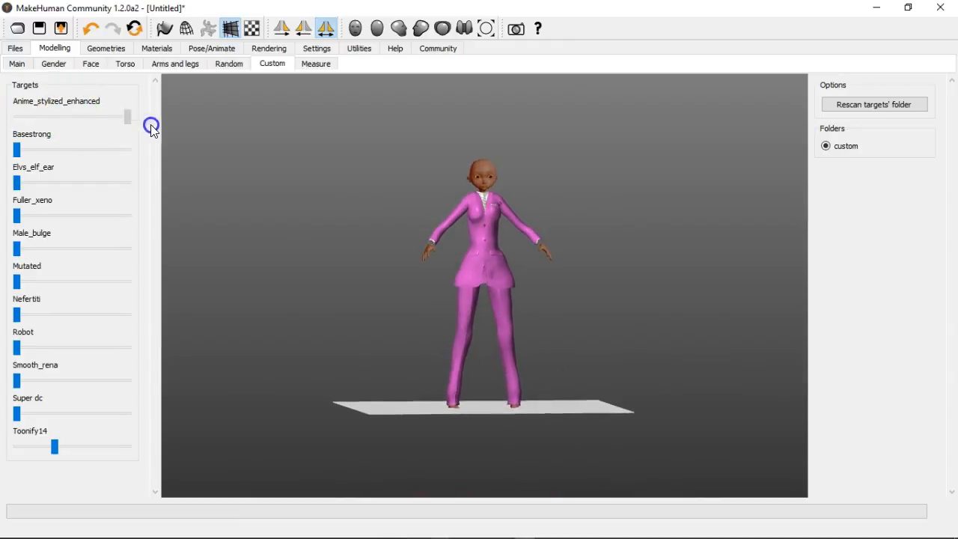
left_click_drag(213, 133, 79, 134)
Increase the Toonify14 target to about 70% and reduce Anime_stylized_enhanced to about 15%, checking the upper body.
right_click_drag(359, 270, 58, 446)
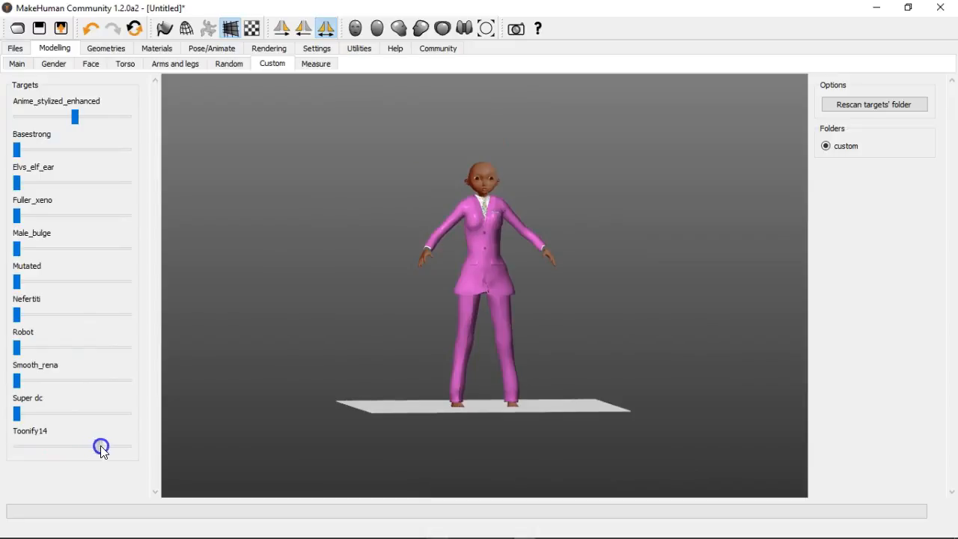
left_click_drag(128, 449, 93, 449)
right_click_drag(319, 332, 367, 251)
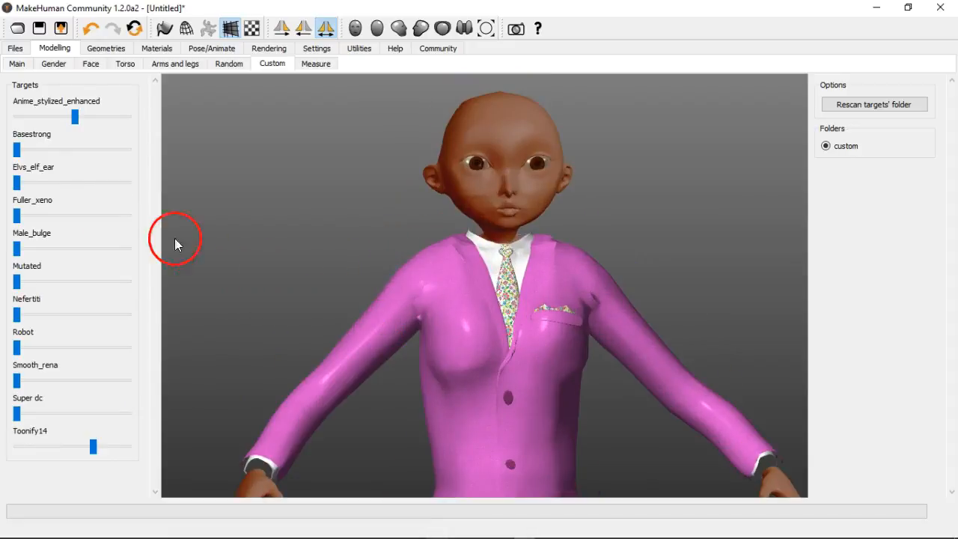
left_click_drag(76, 117, 33, 122)
mouse_move(335, 219)
left_mouse_down()
mouse_move(284, 218)
mouse_move(366, 218)
mouse_move(312, 218)
mouse_move(338, 214)
left_mouse_up()
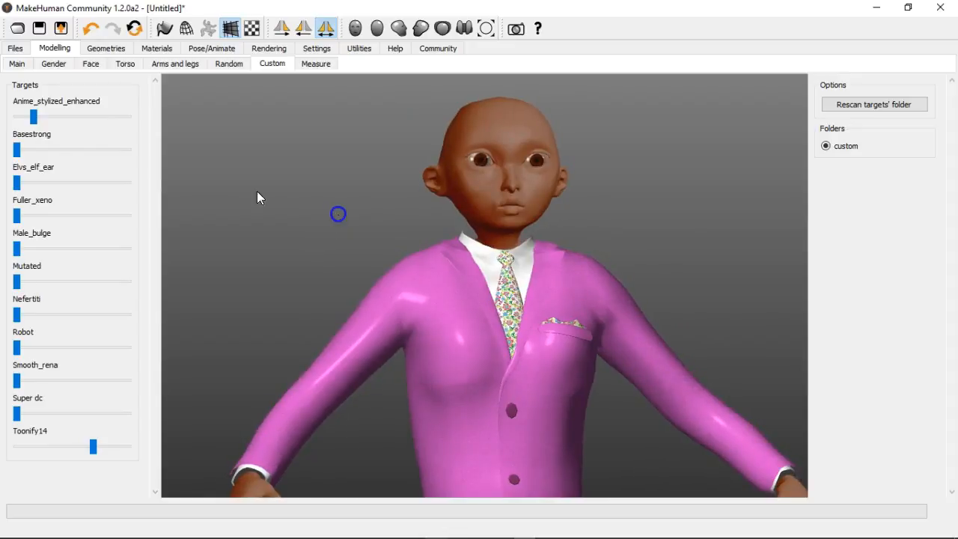
Try the middle-aged Asian female, Asian male, Caucasian female and Caucasian male skin materials on the figure.
left_click(107, 49)
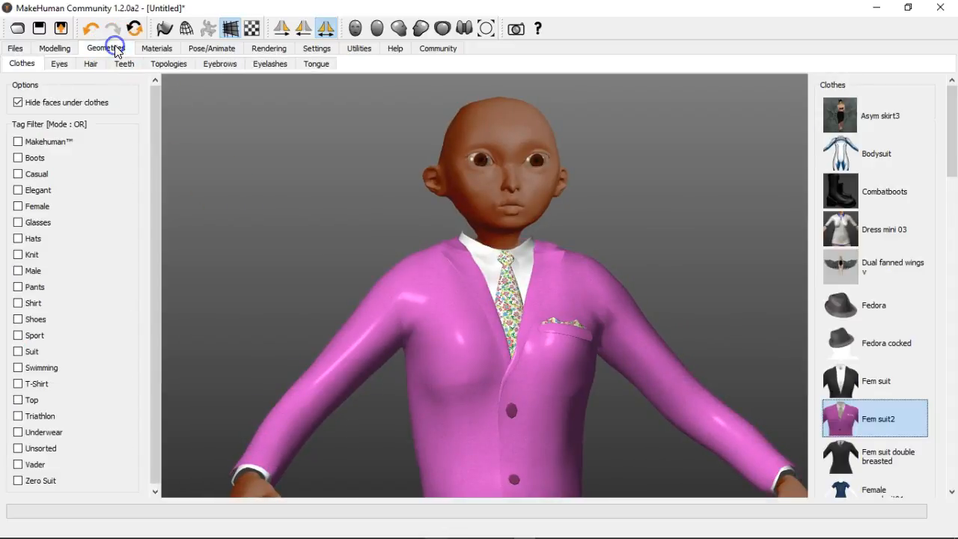
left_click(154, 48)
left_click(37, 109)
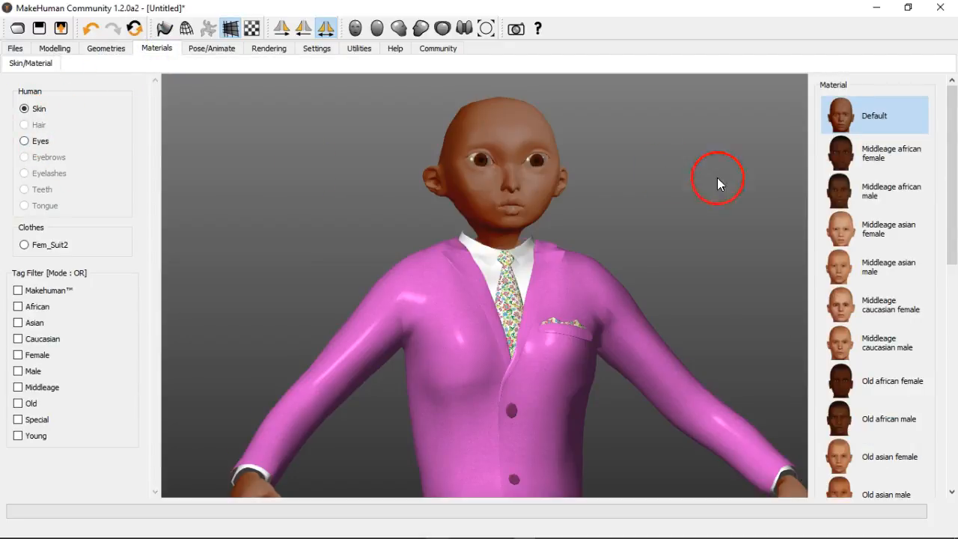
left_click(836, 224)
left_click(855, 275)
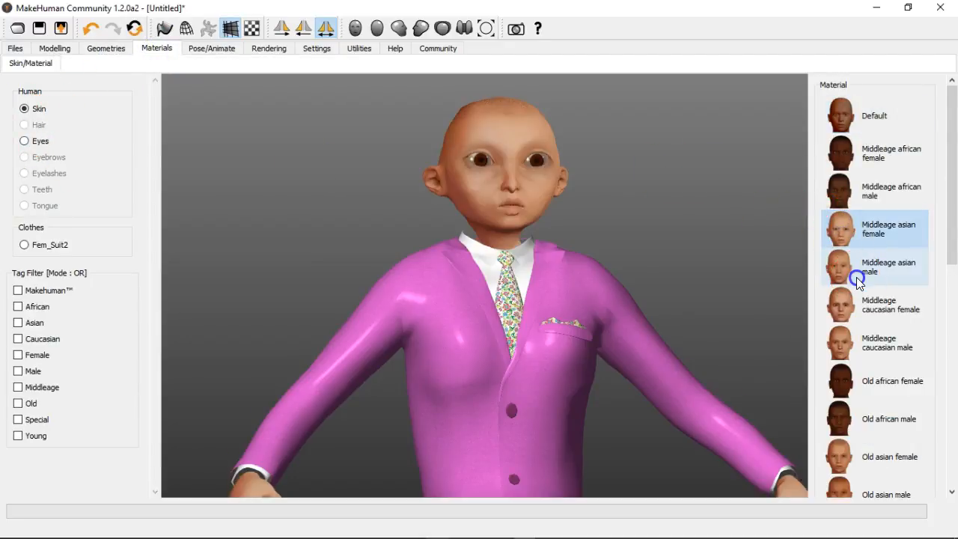
left_click(862, 303)
left_click(867, 353)
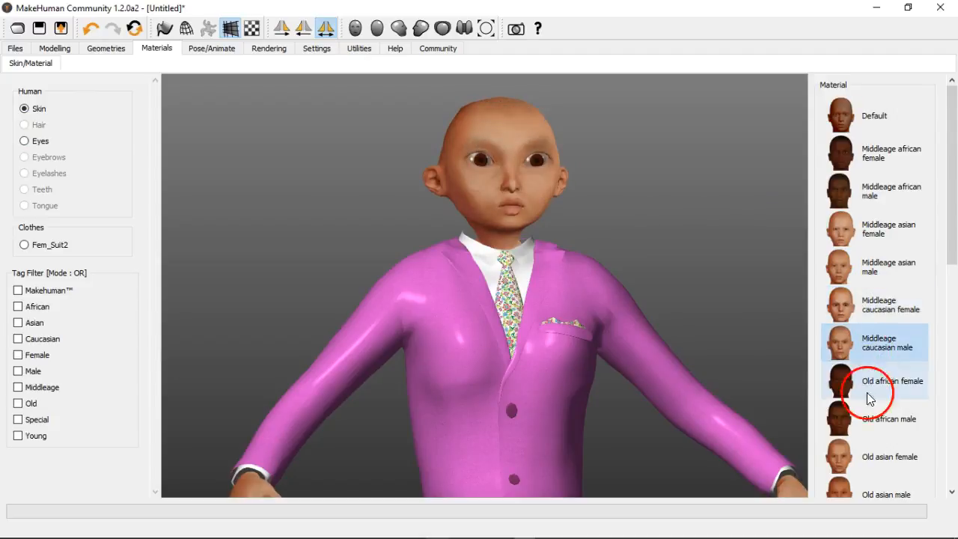
Try the Young african female and Young african male skin materials on the figure.
left_click_drag(950, 258, 953, 355)
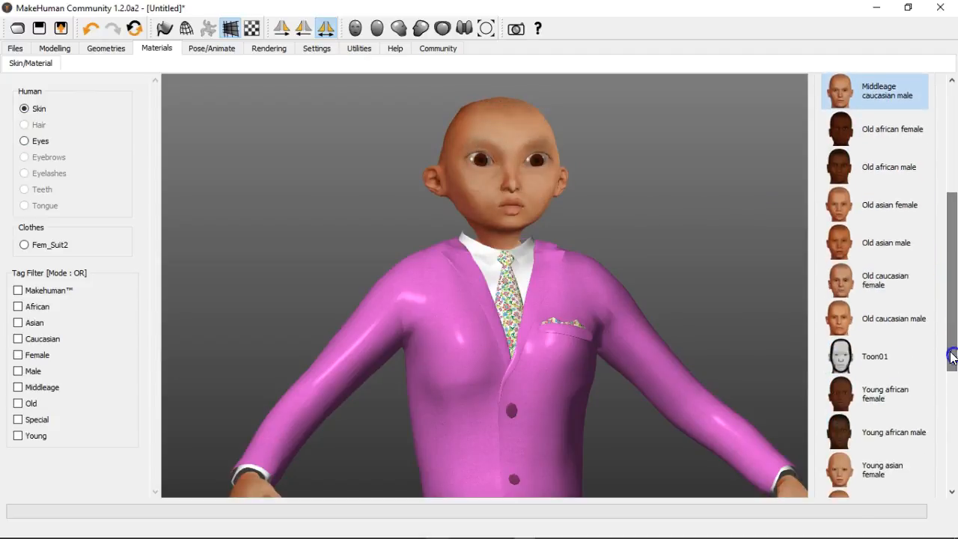
left_click(893, 390)
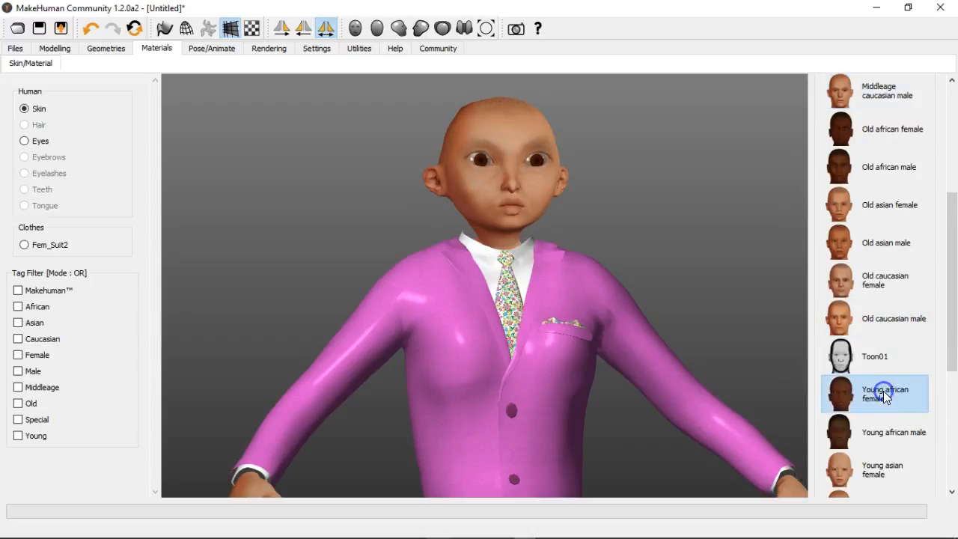
mouse_move(575, 207)
left_mouse_down()
mouse_move(536, 212)
mouse_move(579, 212)
left_mouse_up()
left_click_drag(953, 277, 914, 332)
left_click(885, 305)
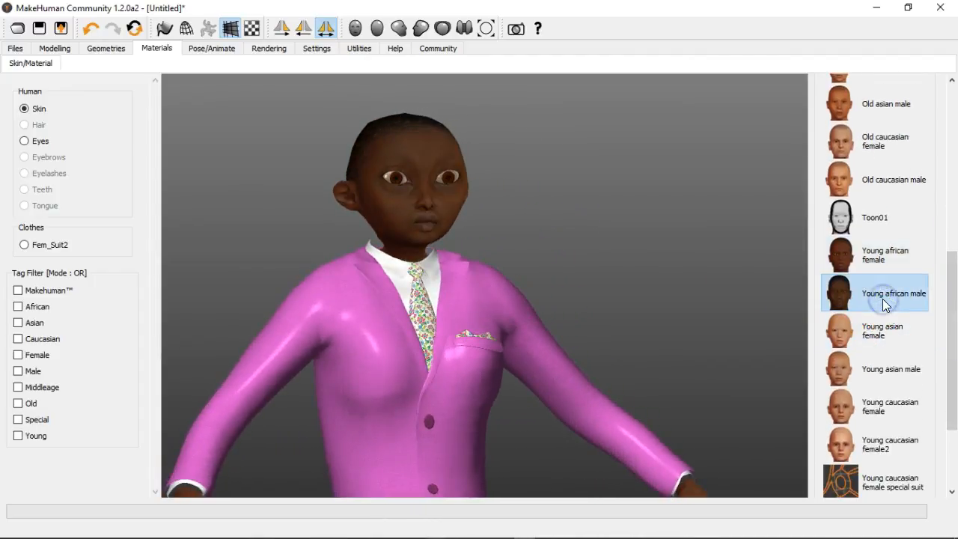
Try the Young asian female, Young asian male, Young caucasian female and Young caucasian female2 skins on the figure.
left_click(877, 326)
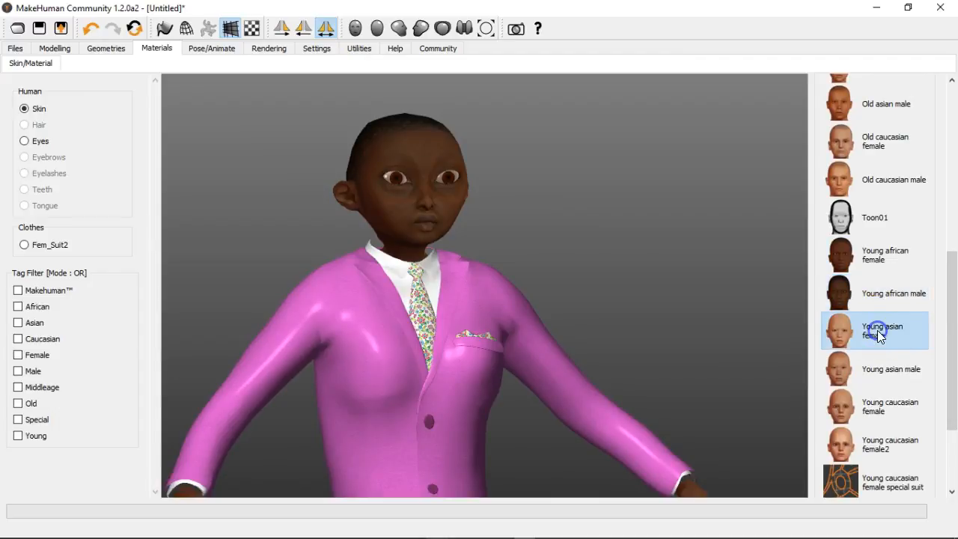
left_click(896, 365)
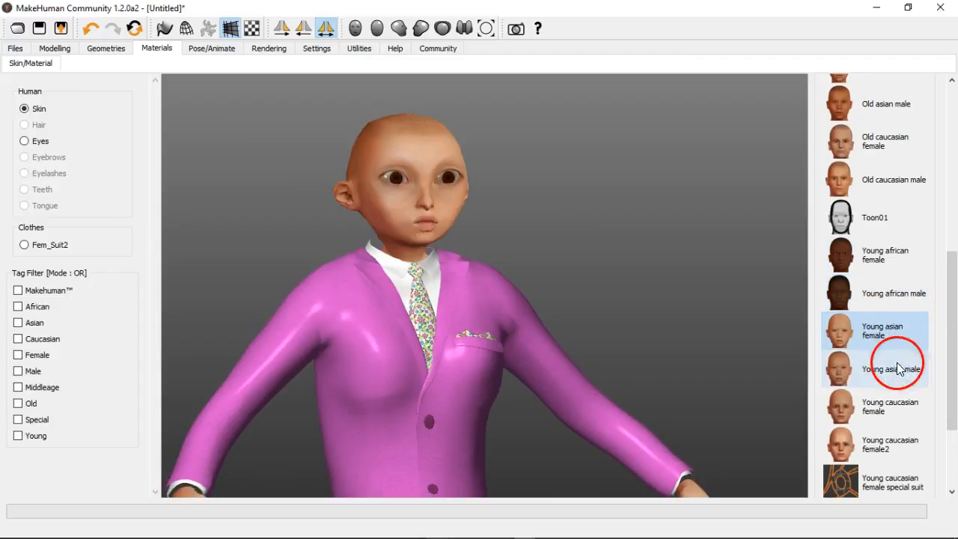
left_click(891, 405)
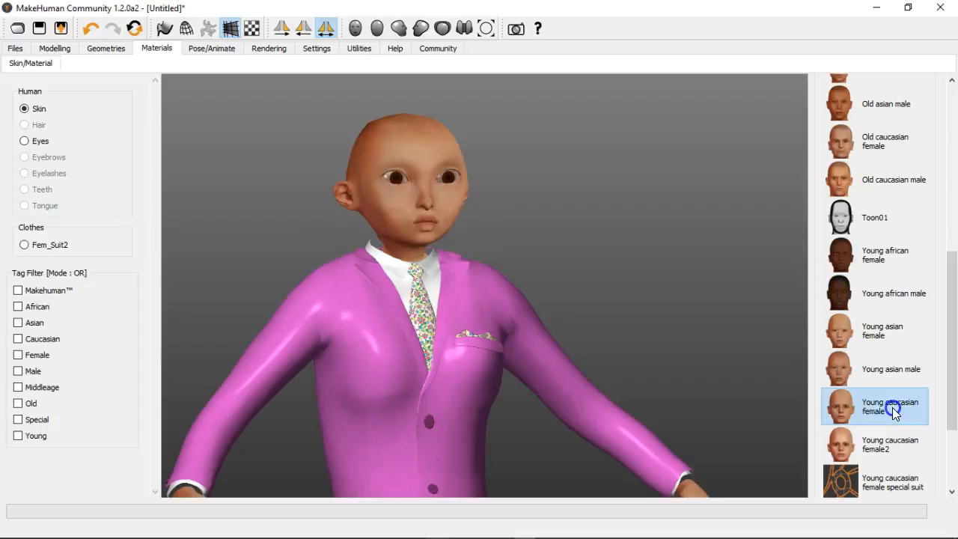
left_click(894, 440)
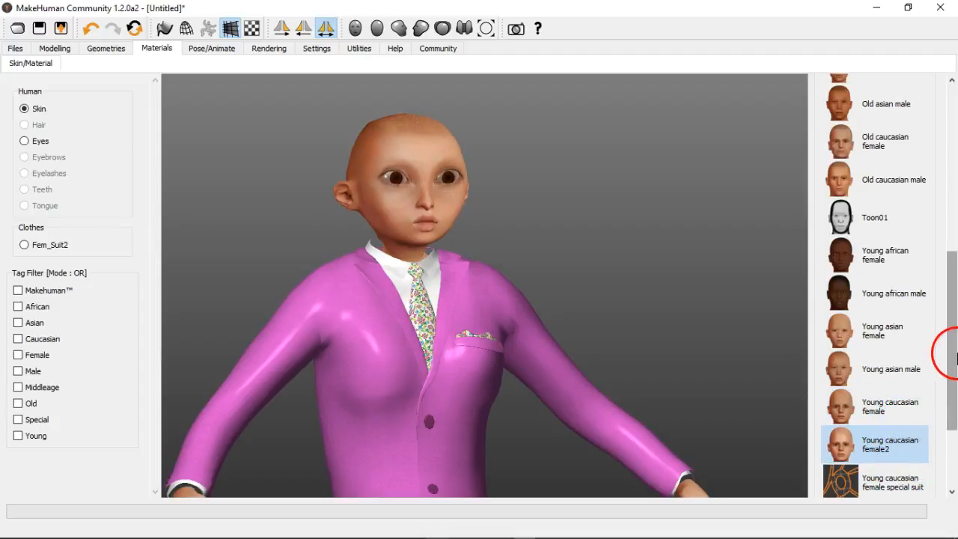
Try the Young caucasian female special suit skin and view the figure from another angle.
left_click_drag(952, 350, 943, 393)
left_click(888, 381)
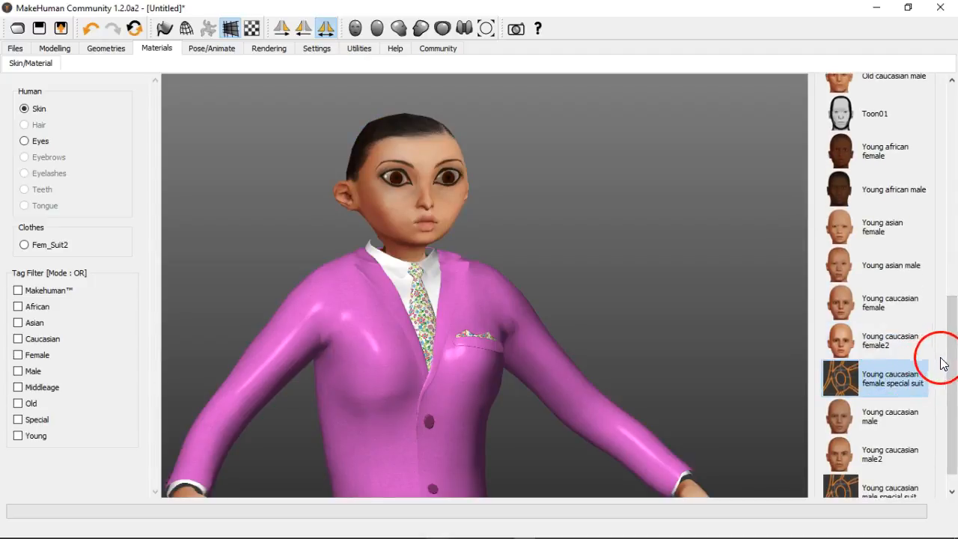
left_click_drag(507, 202, 592, 199)
Try the Young caucasian male and male2 skins, and apply the Young caucasian male special suit skin to the figure.
left_click(897, 419)
left_click(895, 415)
left_click_drag(952, 337, 942, 386)
left_click(898, 427)
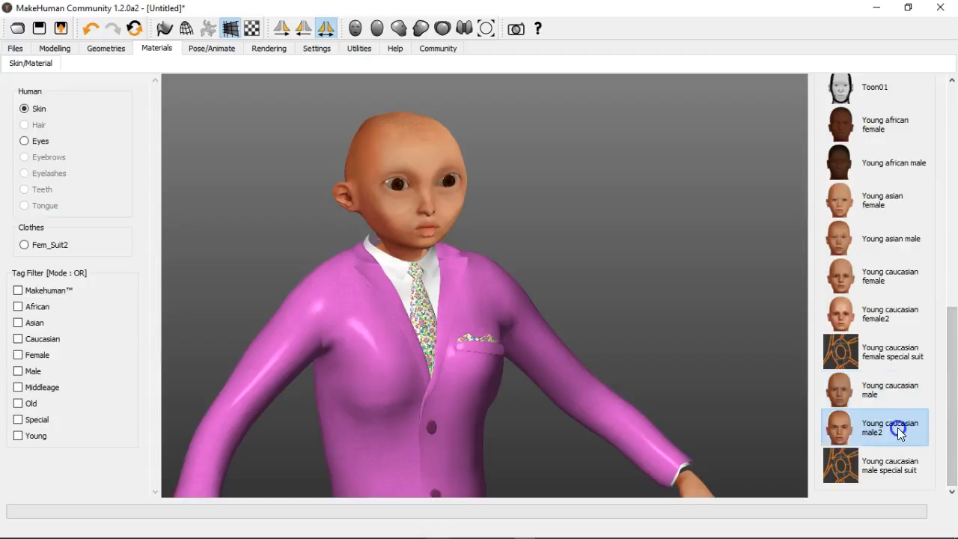
left_click(897, 466)
mouse_move(621, 284)
left_mouse_down()
mouse_move(573, 273)
mouse_move(627, 275)
left_mouse_up()
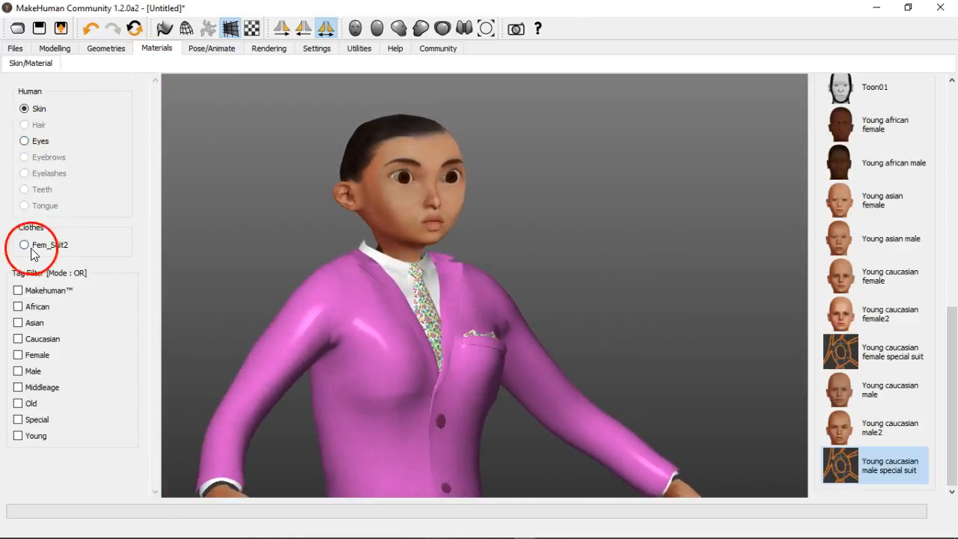
Try the Bob01 hairstyle on the figure and check it from another side.
left_click(107, 50)
left_click(91, 66)
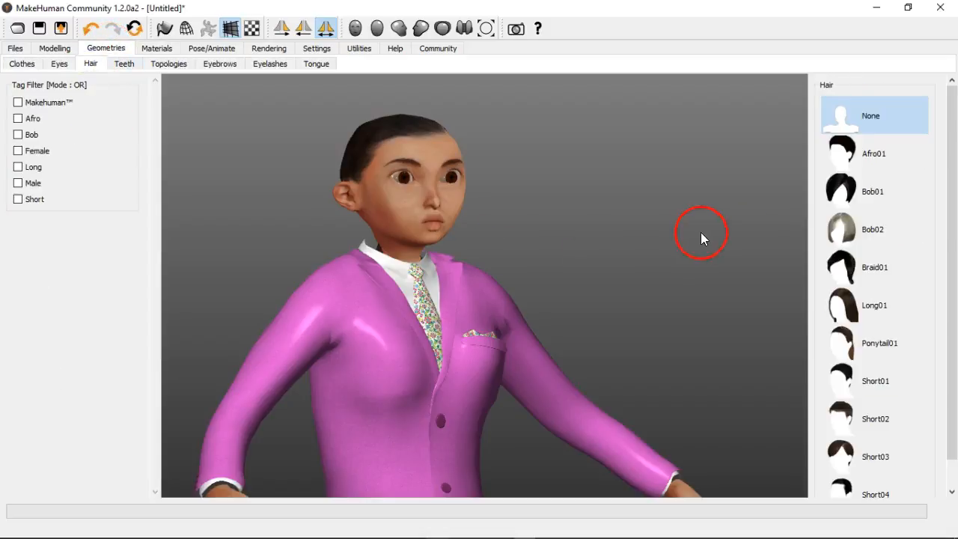
left_click(849, 189)
left_click_drag(693, 212, 662, 211)
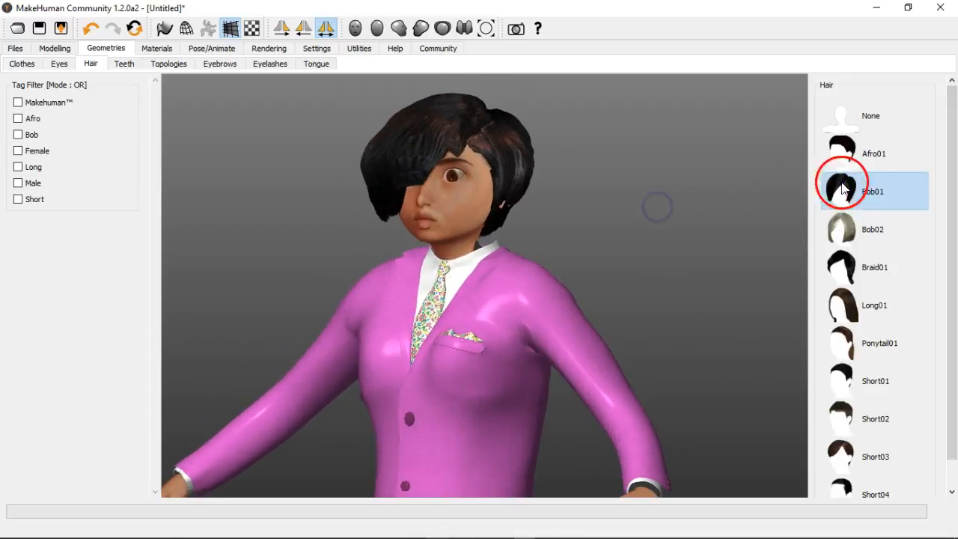
Try the Afro01 and Long01 hairstyles on the figure, checking the whole outfit from the front.
left_click(864, 159)
left_click_drag(666, 233, 676, 238)
left_click(874, 306)
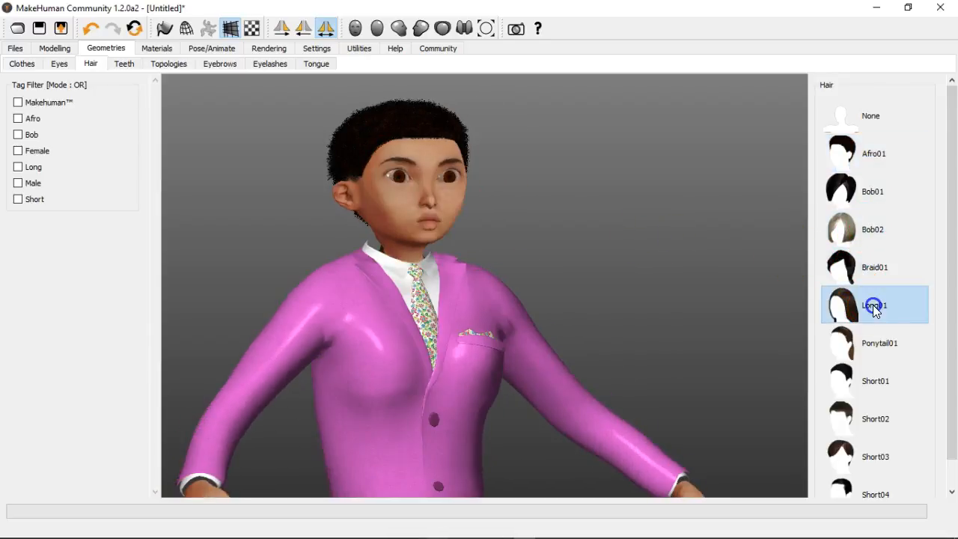
left_click_drag(638, 270, 561, 277)
scroll(573, 279, "down", 6)
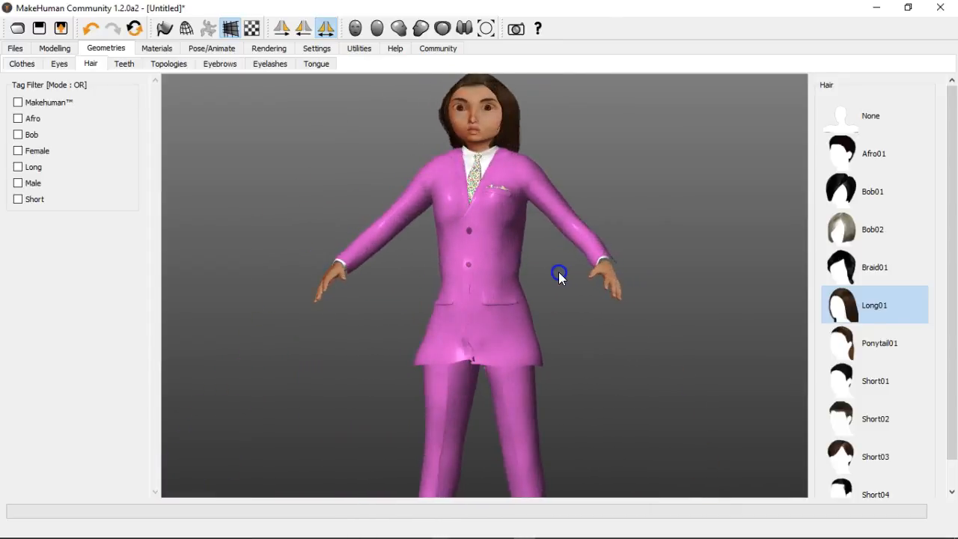
Give the figure the Ponytail01 hairstyle and inspect the head up close from an angle.
left_click(875, 347)
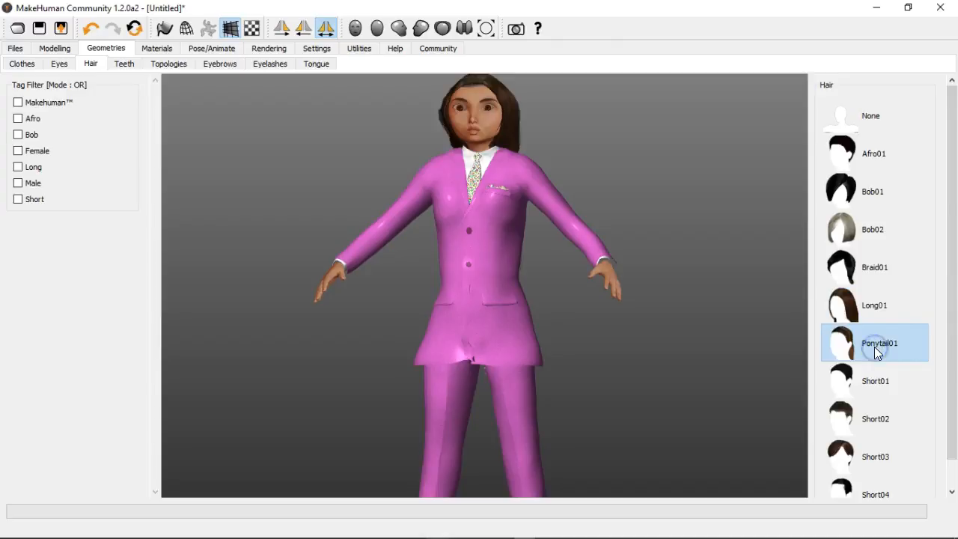
mouse_move(627, 250)
left_mouse_down()
mouse_move(660, 249)
mouse_move(555, 235)
mouse_move(630, 236)
left_mouse_up()
right_click_drag(630, 236, 549, 211)
left_click_drag(499, 281, 544, 276)
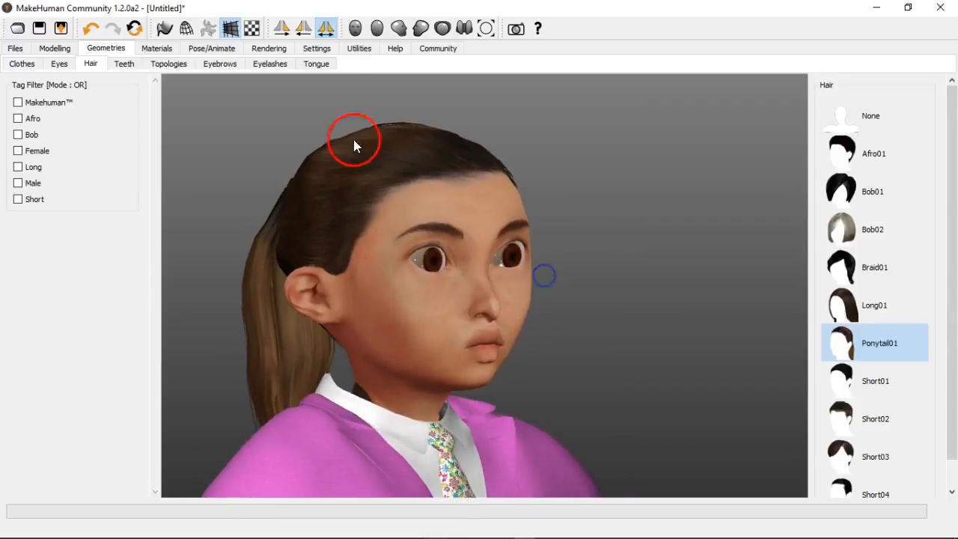
Increase the nose's vertical scale to about three quarters of its range.
left_click(54, 51)
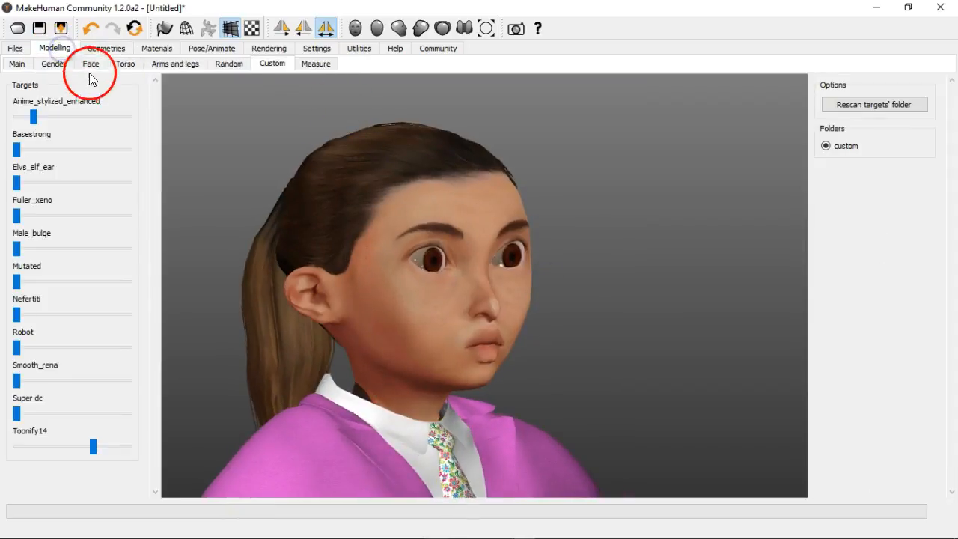
left_click(92, 66)
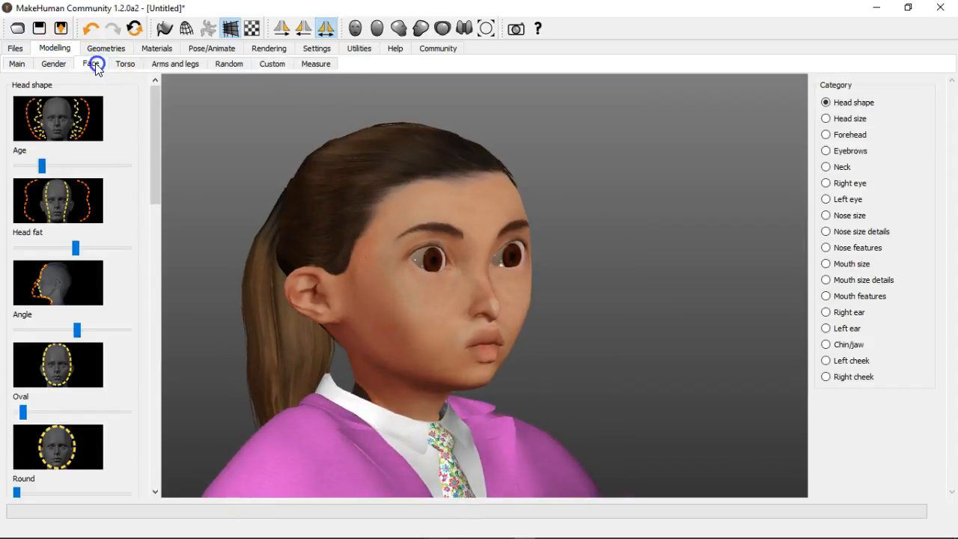
left_click(825, 216)
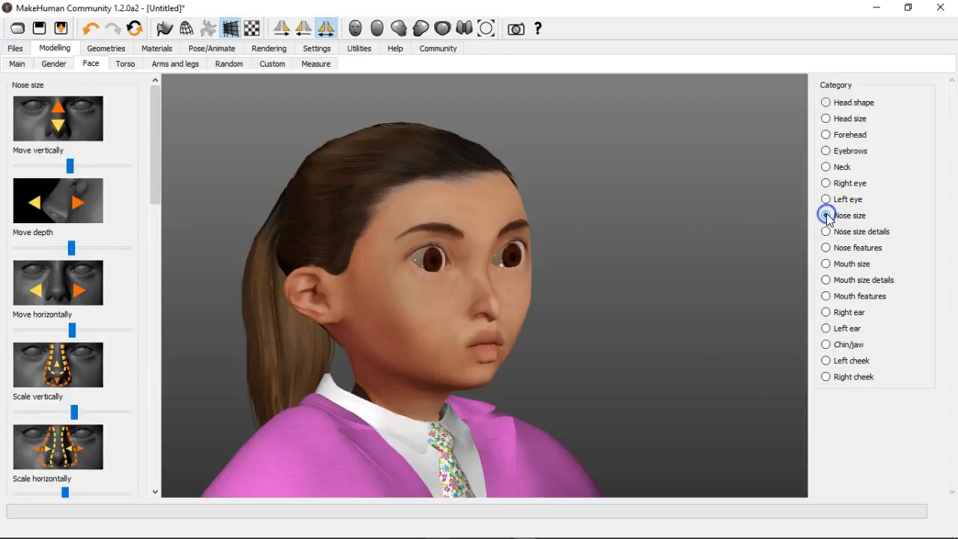
left_click_drag(150, 182, 157, 225)
left_click(80, 261)
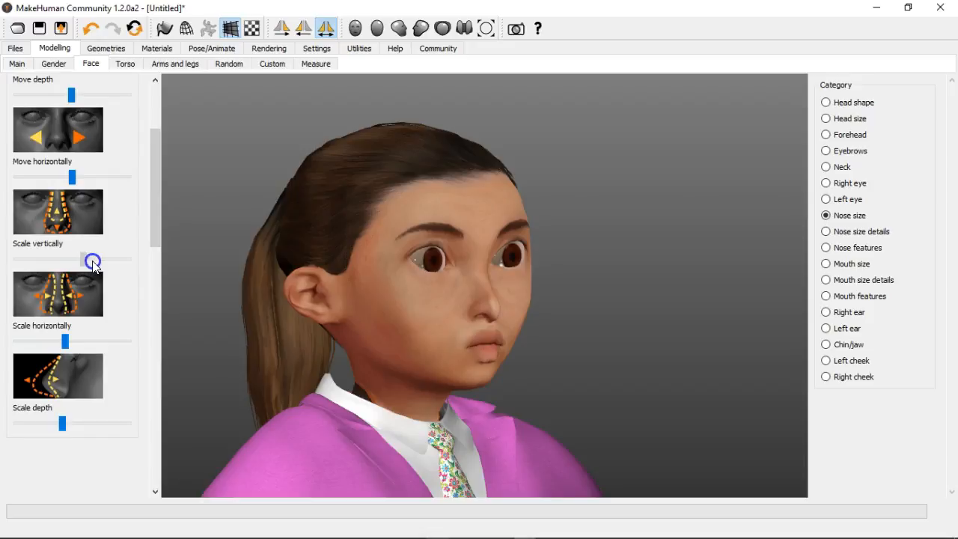
left_click_drag(101, 263, 101, 262)
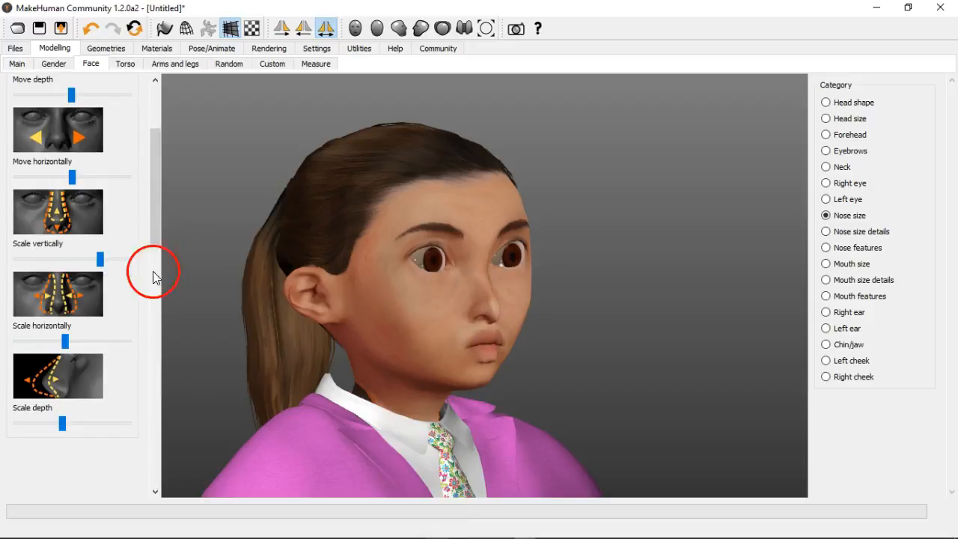
Increase the nose's depth scale to about three quarters of its range and its horizontal scale to the maximum.
left_click_drag(155, 220, 149, 253)
left_click(63, 331)
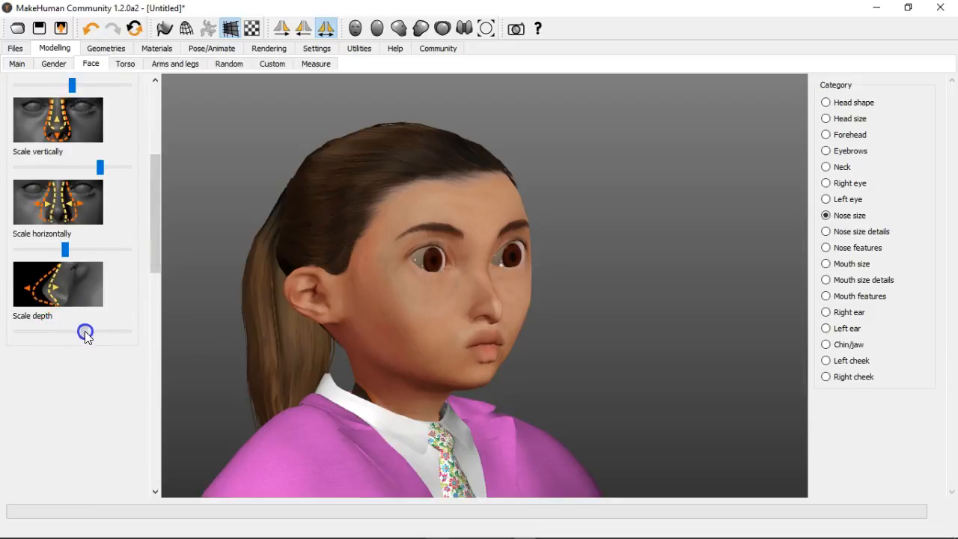
left_click_drag(97, 333, 100, 333)
left_click_drag(601, 350, 581, 354)
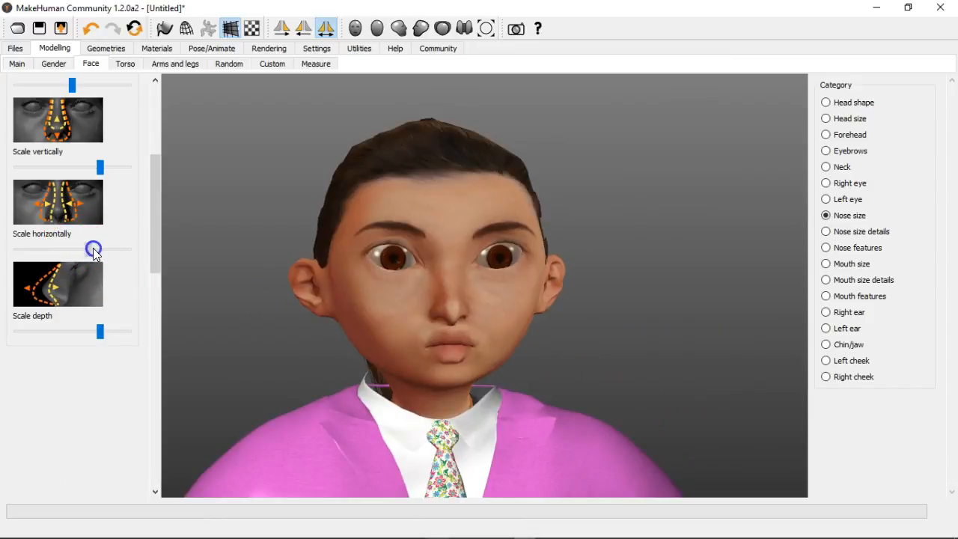
left_click(362, 265)
left_click_drag(598, 296, 559, 333)
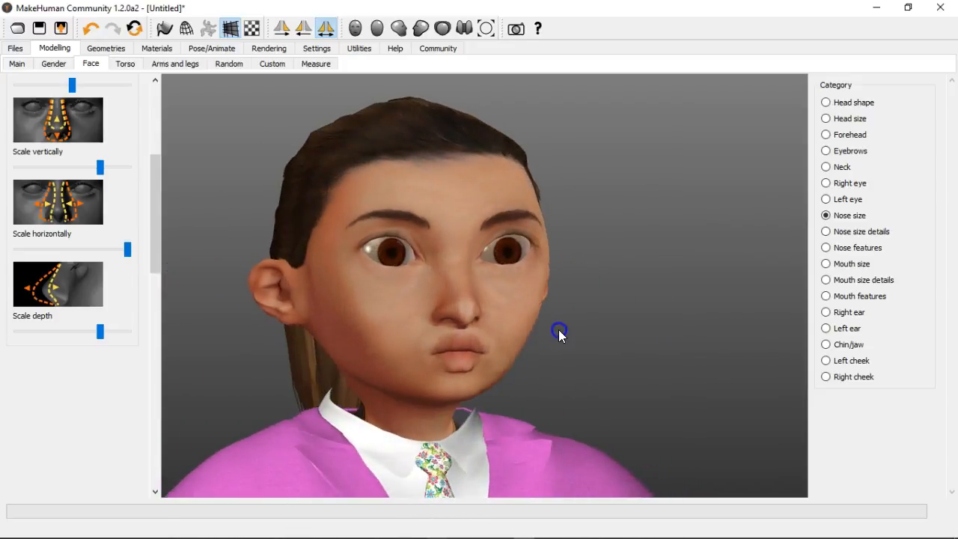
Try the Eyelashes03 lashes, apply Eyelashes04 to the figure and view the face from the front.
left_click(116, 53)
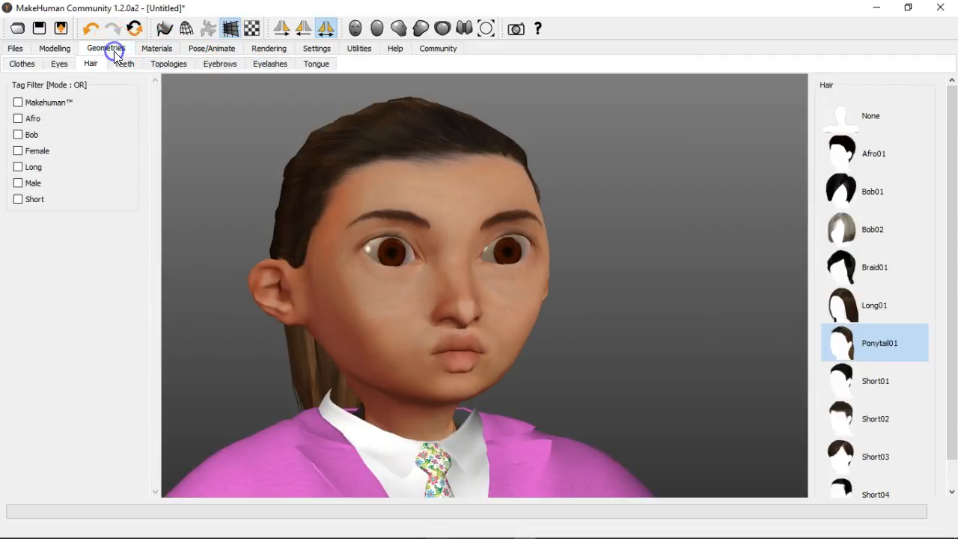
left_click(221, 66)
left_click(270, 65)
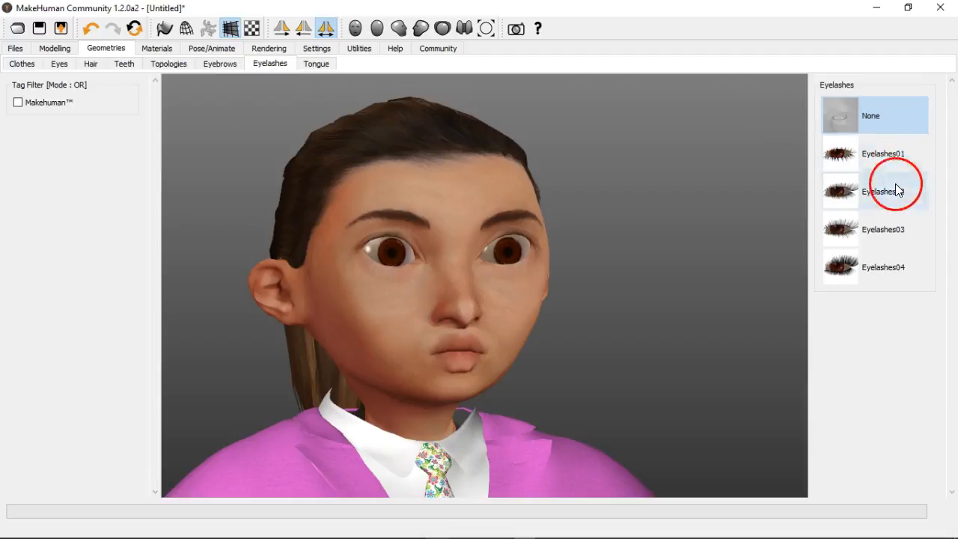
left_click(896, 228)
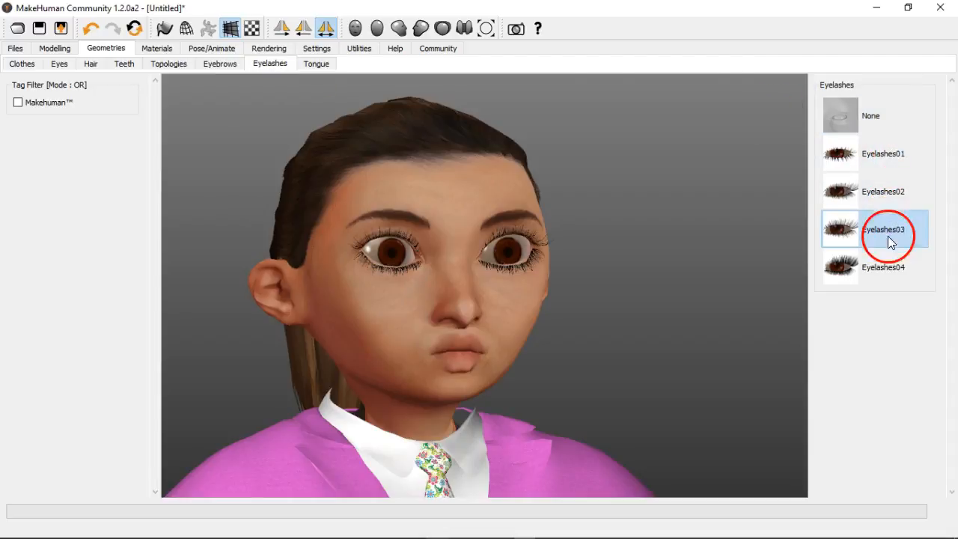
left_click(885, 264)
mouse_move(670, 275)
left_mouse_down()
mouse_move(650, 274)
mouse_move(710, 273)
mouse_move(656, 273)
left_mouse_up()
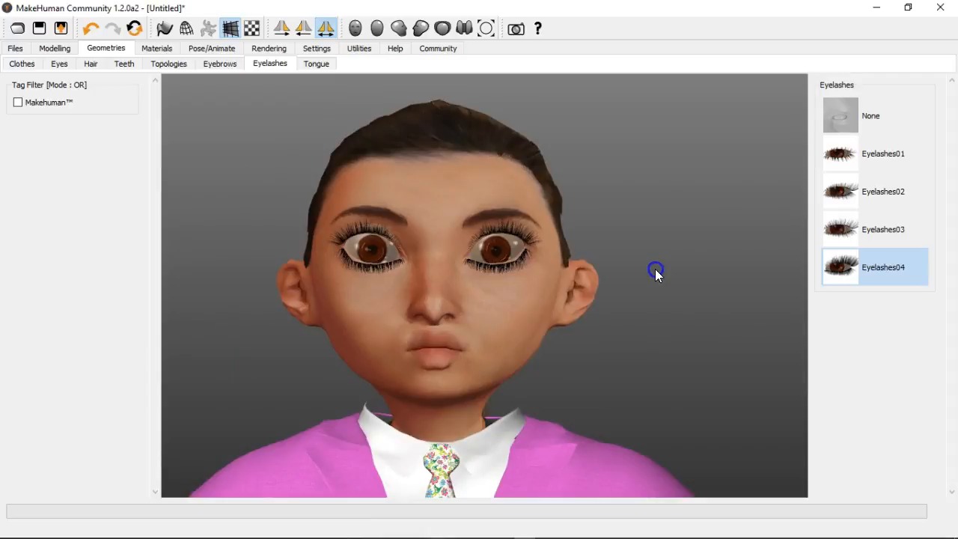
Assign the Tongue01 tongue to the figure and open the available teeth shapes.
left_click(61, 66)
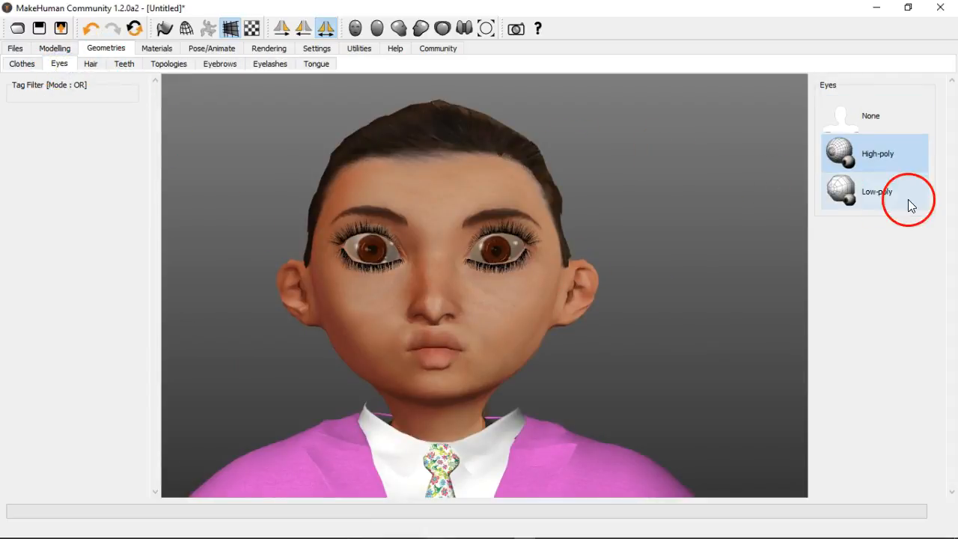
left_click(317, 63)
left_click(868, 159)
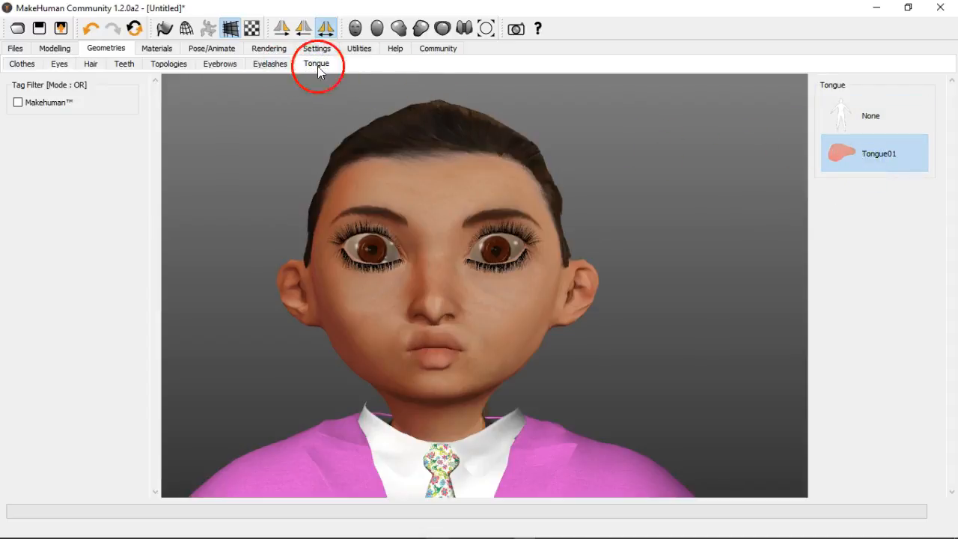
left_click(124, 64)
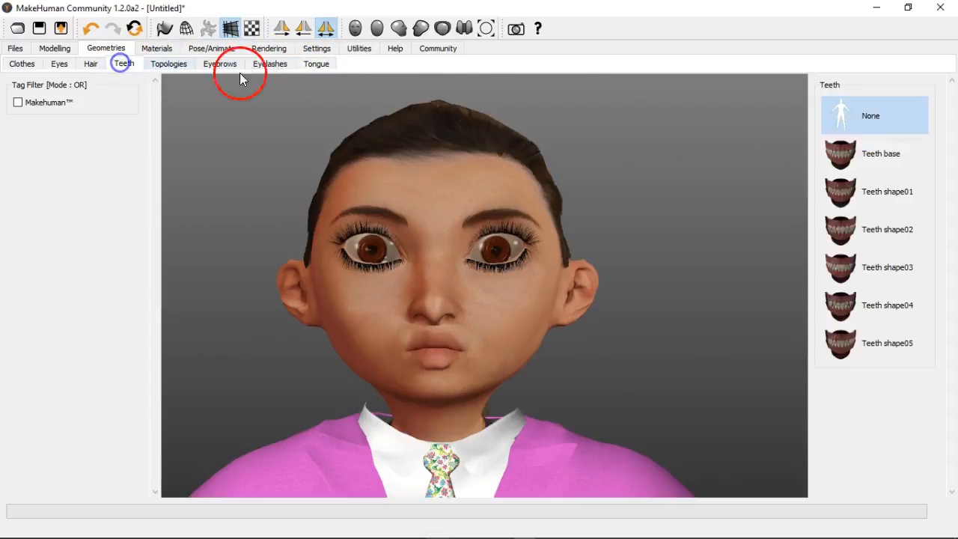
Assign the Teeth base teeth to the figure and filter the teeth choices by the Makehuman™ tag.
left_click(890, 152)
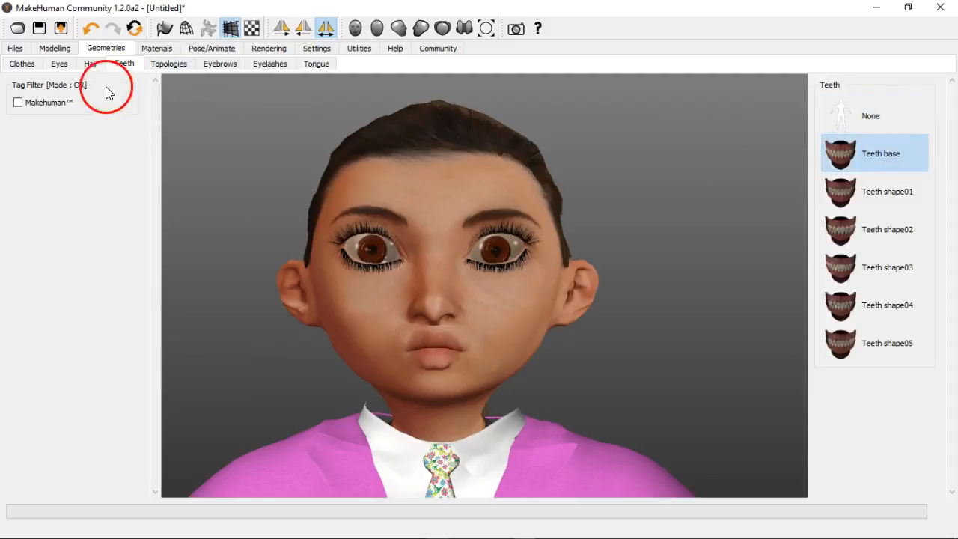
left_click(19, 104)
left_click(19, 104)
left_click(19, 104)
left_click(19, 104)
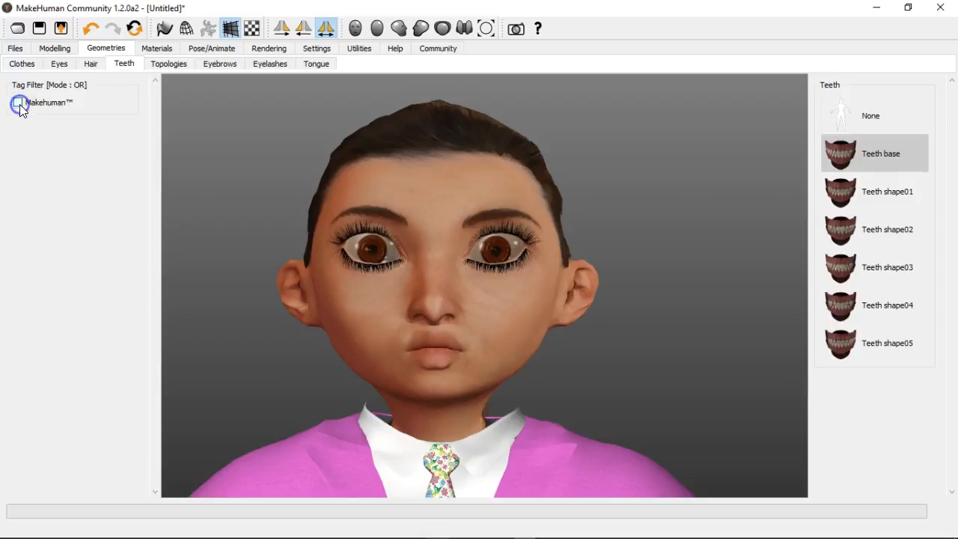
left_click(18, 104)
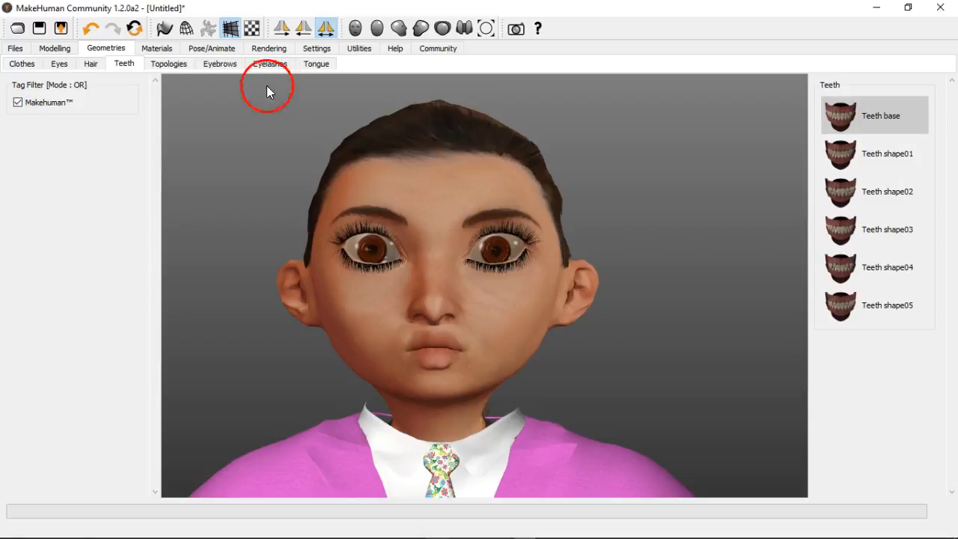
Try the Female1605 and Female generic topologies on the figure and view the head at an angle.
left_click(172, 64)
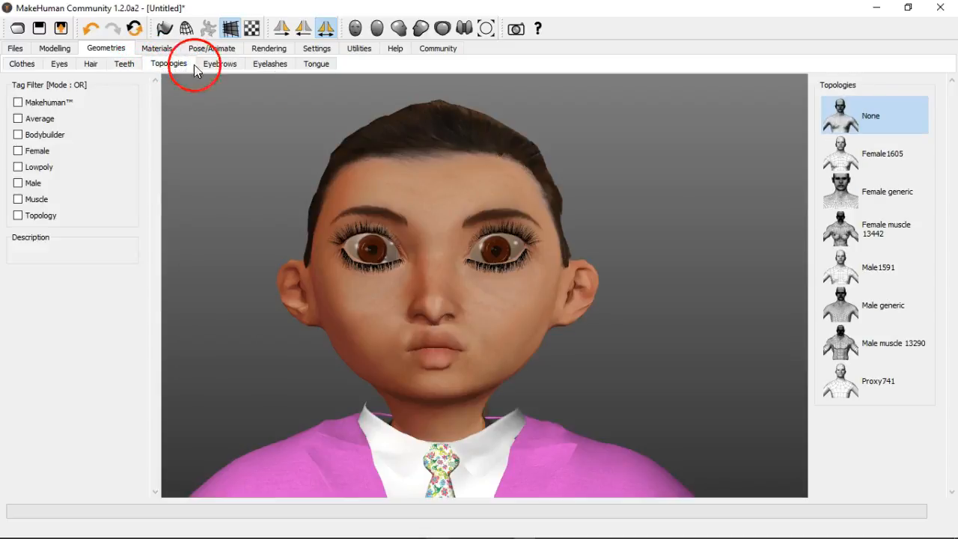
left_click(885, 158)
left_click(882, 187)
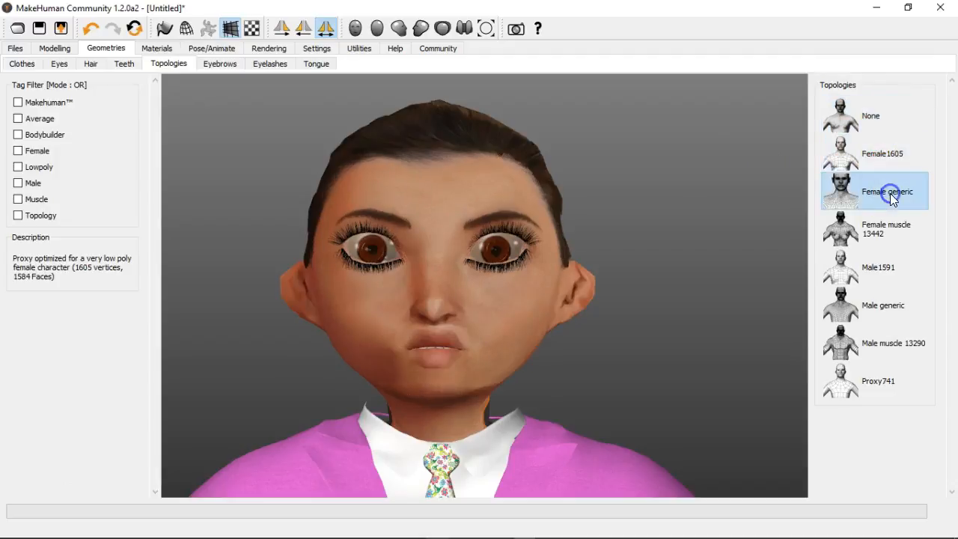
mouse_move(686, 219)
left_mouse_down()
mouse_move(674, 232)
mouse_move(697, 228)
mouse_move(678, 226)
left_mouse_up()
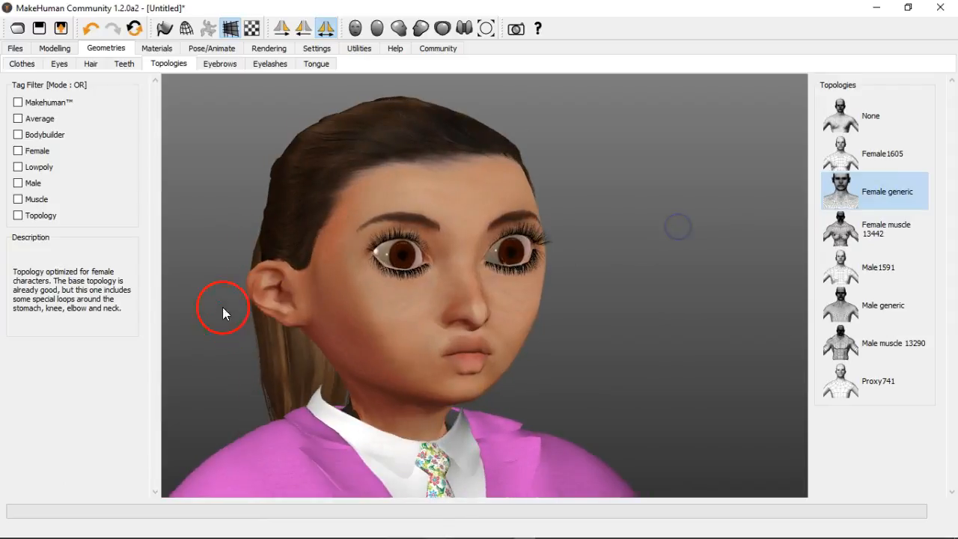
Apply the Female muscle 13442 topology and inspect its effect on the face, suit and full body.
left_click(872, 233)
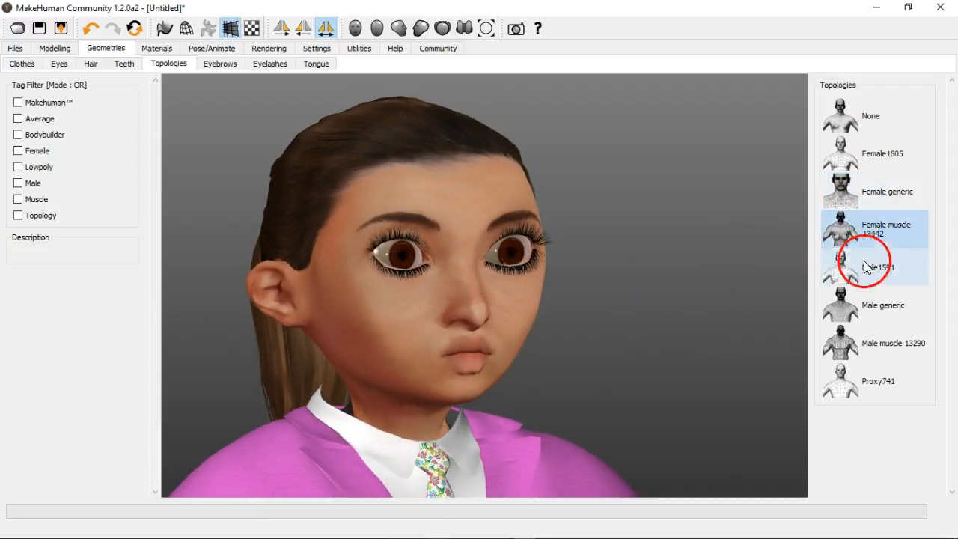
scroll(532, 321, "down", 3)
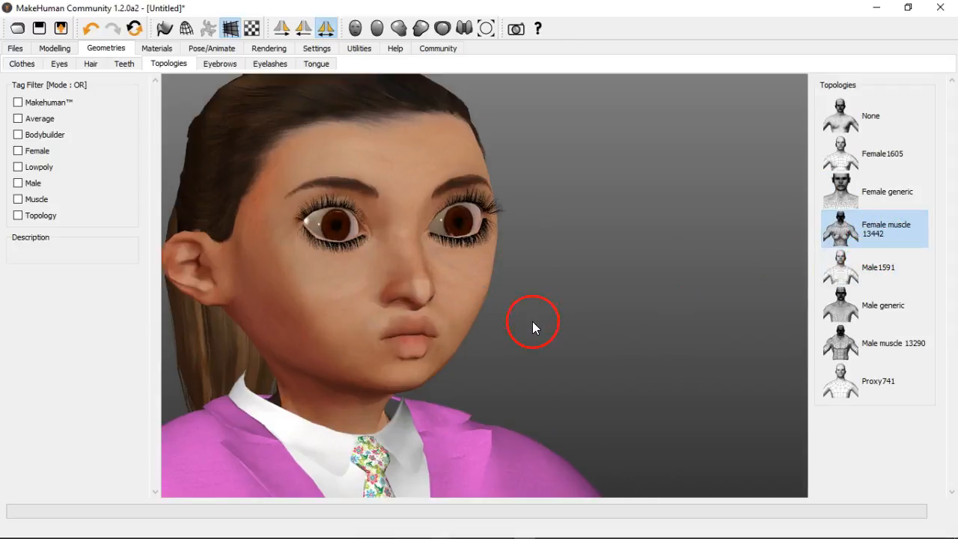
scroll(522, 347, "up", 5)
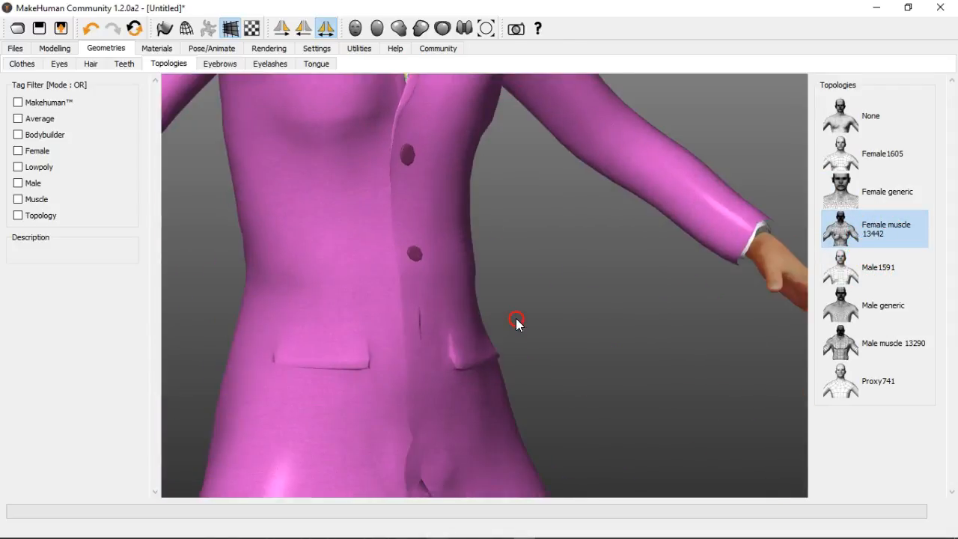
scroll(515, 318, "down", 5)
scroll(503, 240, "up", 4)
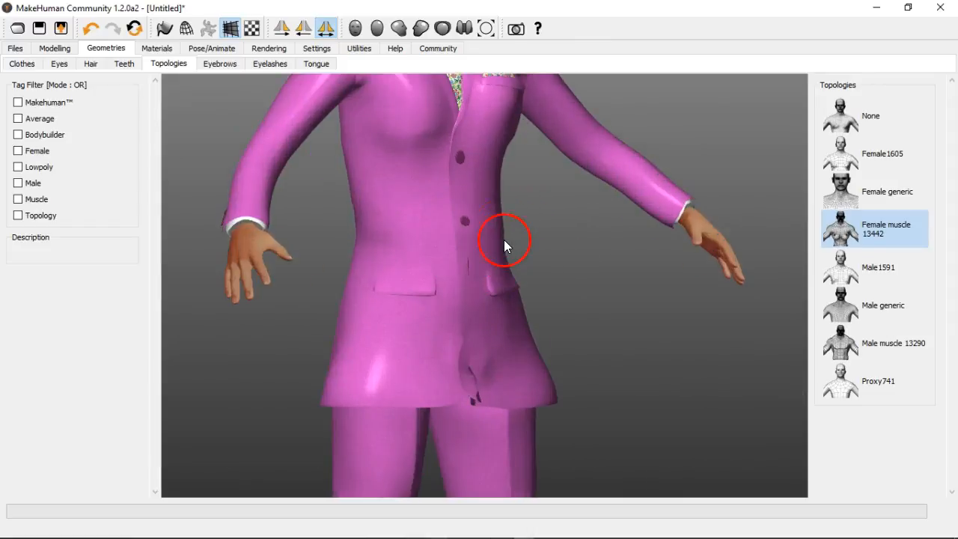
scroll(485, 247, "down", 6)
scroll(484, 288, "up", 2)
scroll(484, 287, "up", 3)
scroll(484, 287, "down", 4)
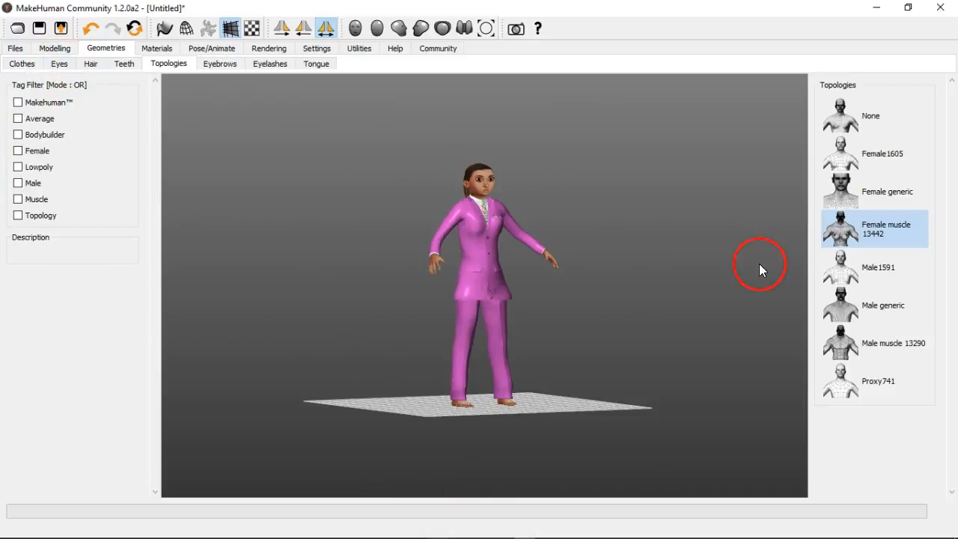
Switch the figure back to the Female generic topology and examine the head and shoulders up close.
left_click(868, 199)
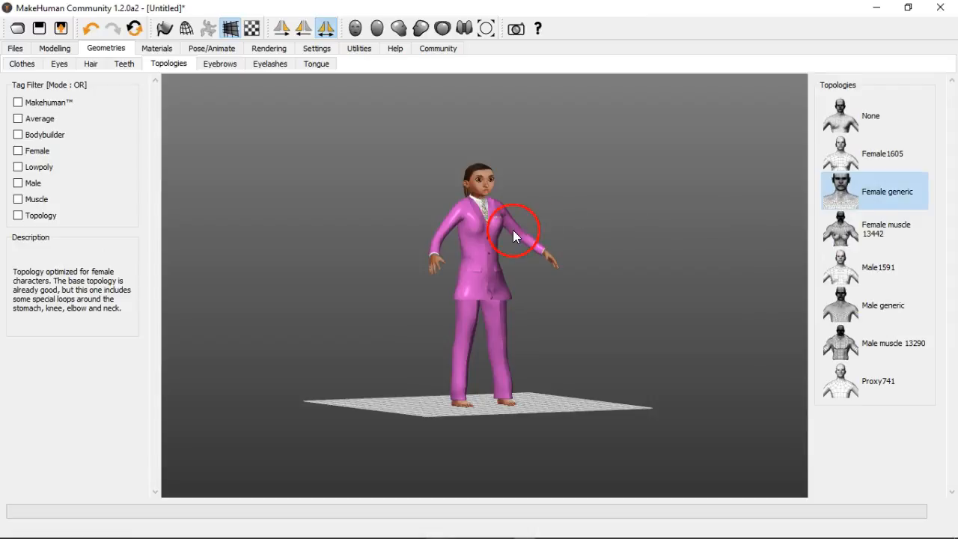
scroll(513, 229, "up", 2)
scroll(512, 229, "down", 12)
scroll(349, 122, "up", 4)
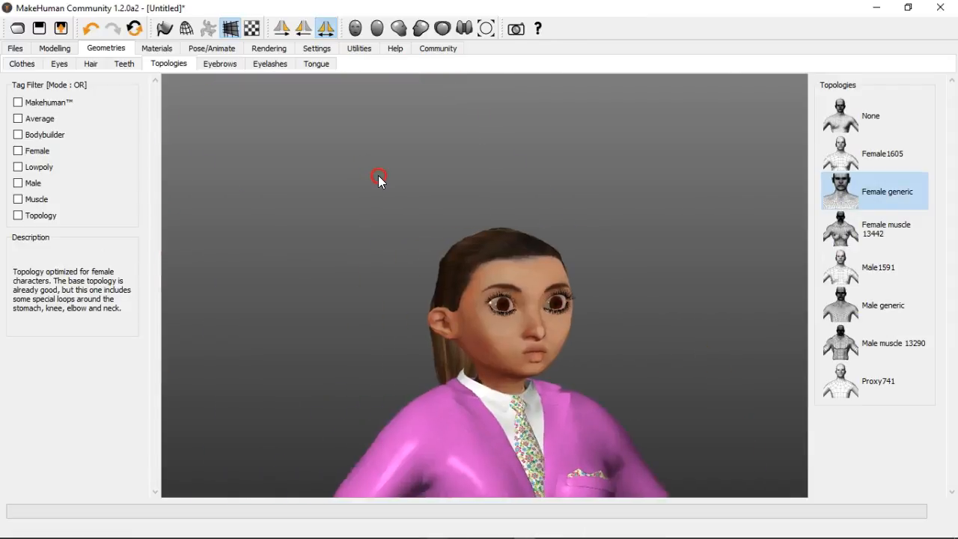
scroll(378, 175, "down", 4)
scroll(459, 311, "down", 4)
scroll(460, 317, "up", 2)
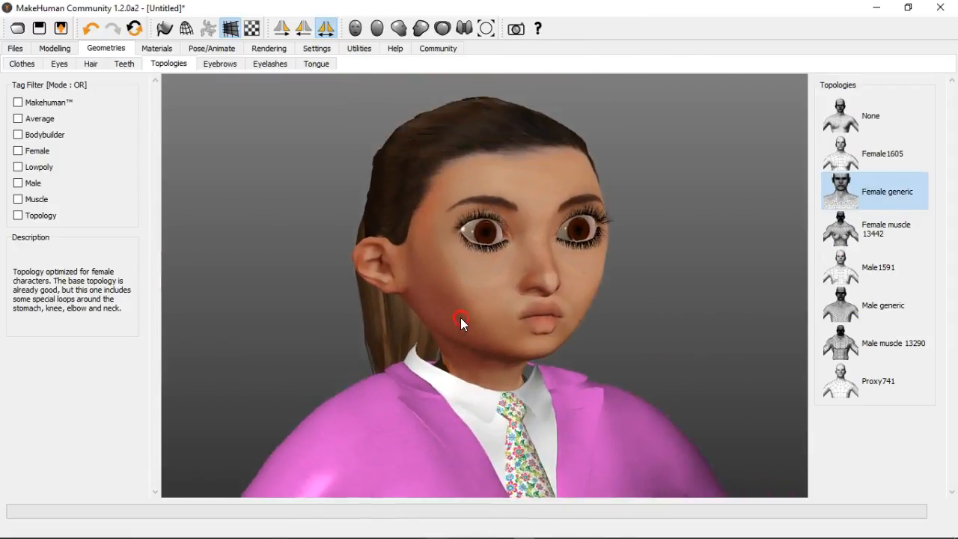
Remove the topology, apply the low-poly Female1605 proxy for comparison and read its description.
left_click(861, 125)
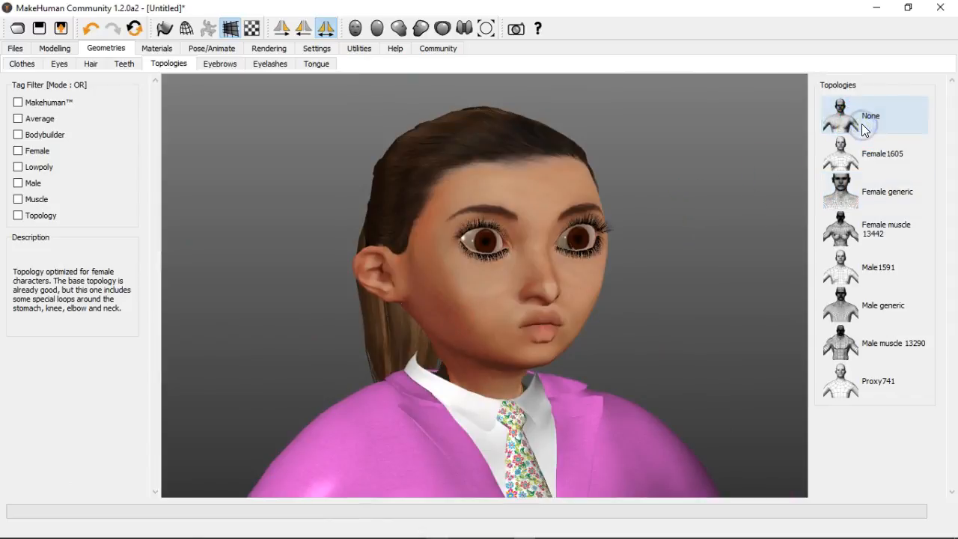
left_click(861, 124)
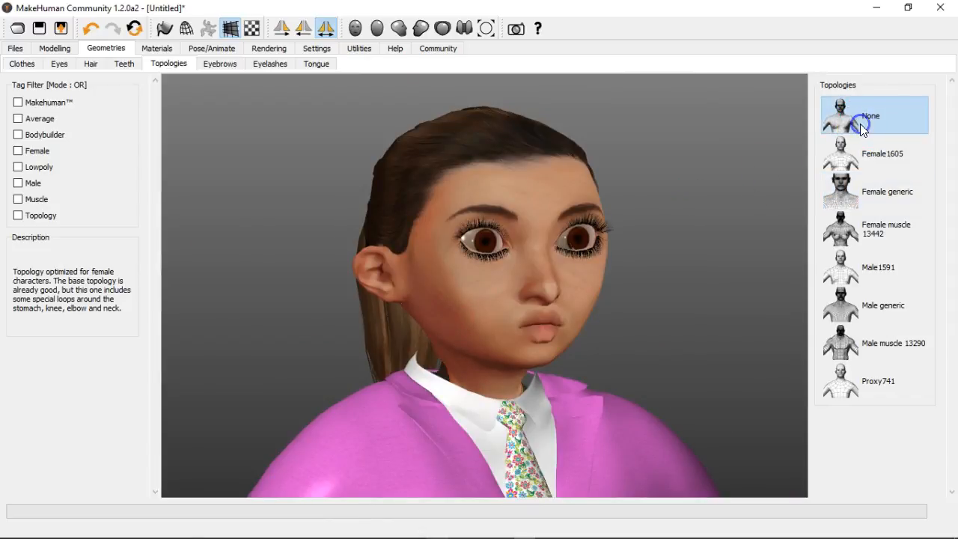
left_click(860, 142)
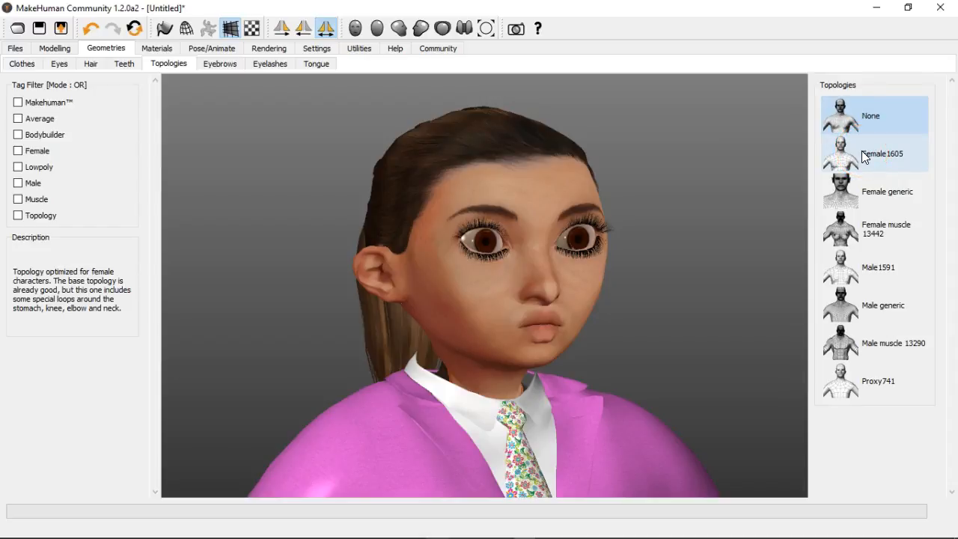
left_click(861, 150)
left_click(866, 180)
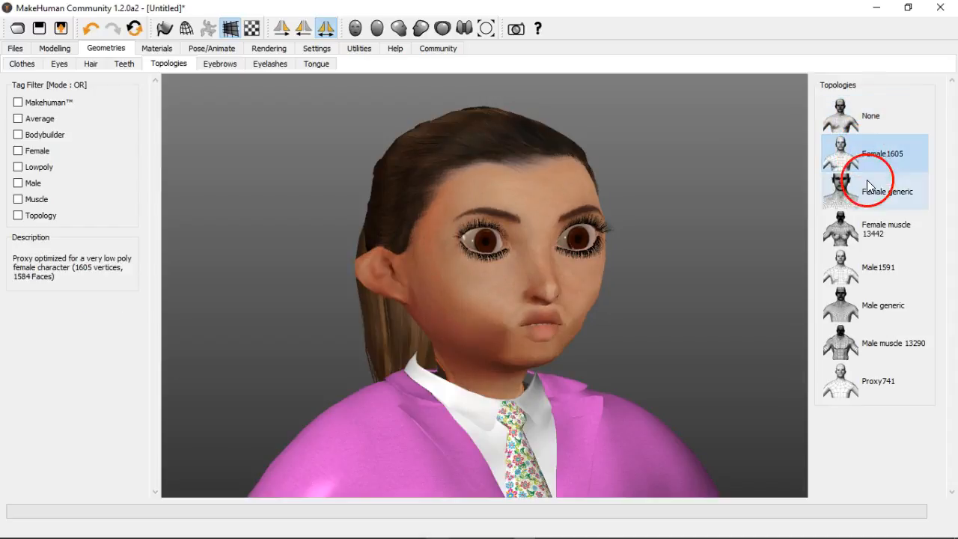
left_click(883, 157)
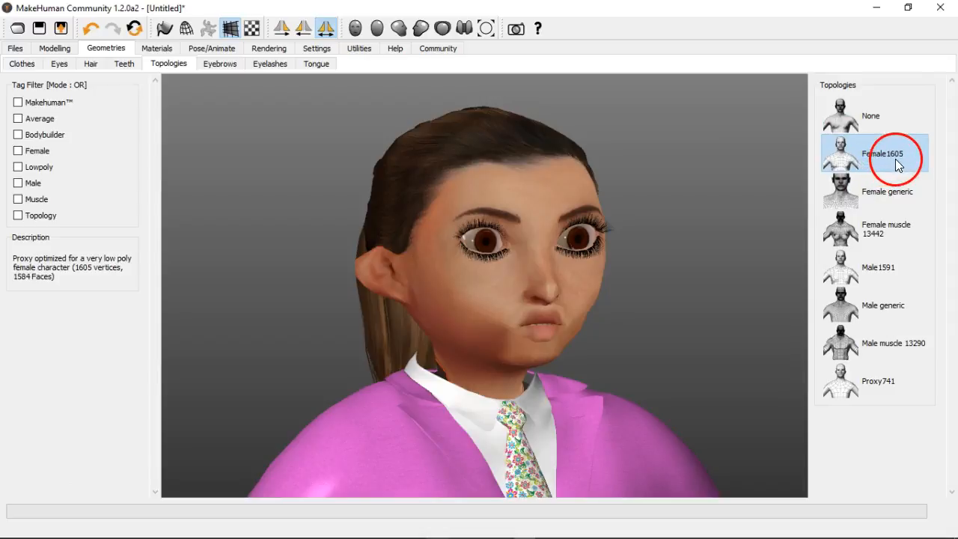
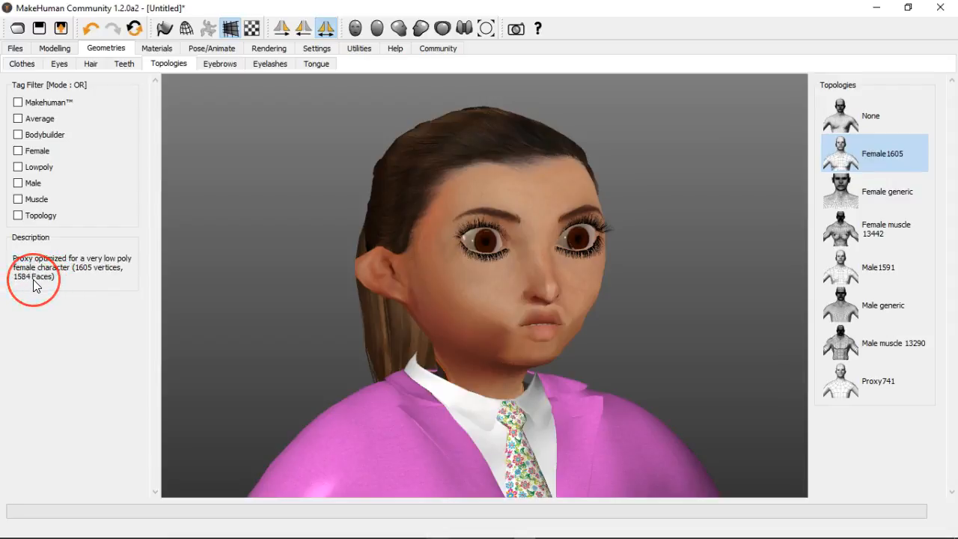
Try the Female generic, Female muscle 13442, Male1591, Male generic and Proxy741 topologies in turn on the figure.
left_click(866, 193)
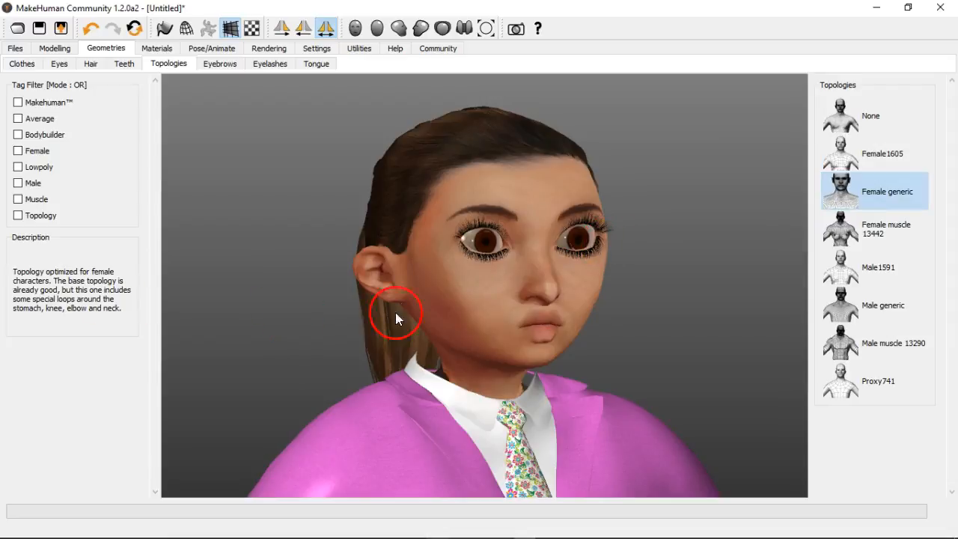
left_click(885, 241)
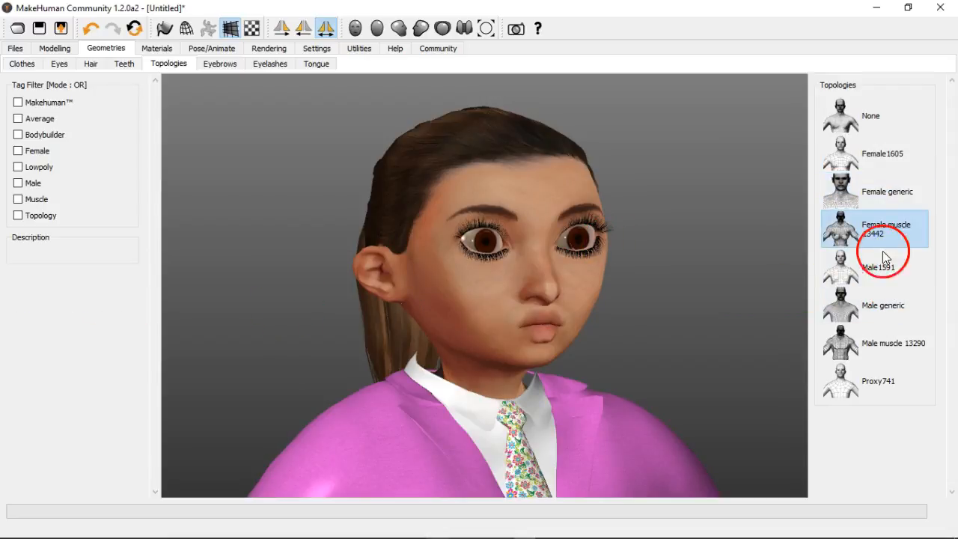
left_click(884, 260)
left_click(881, 313)
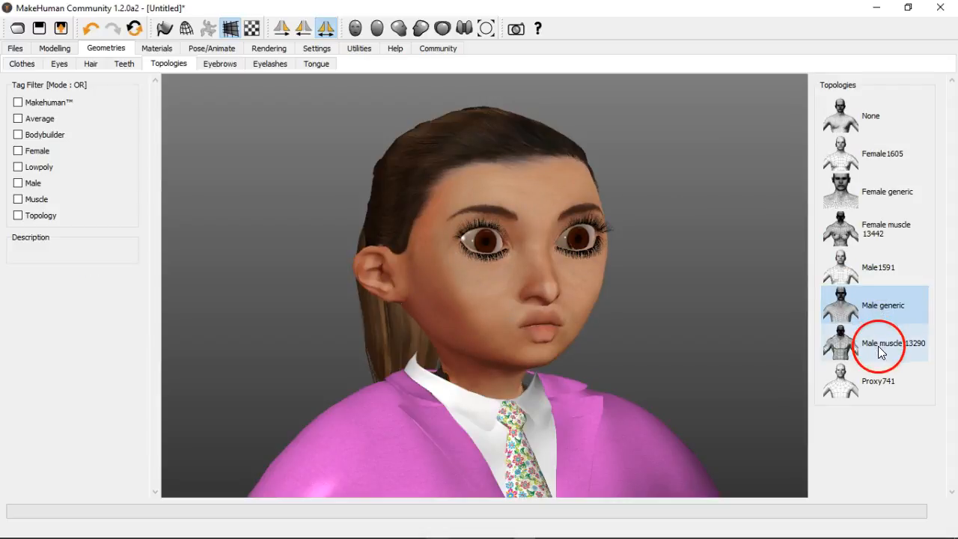
left_click(884, 389)
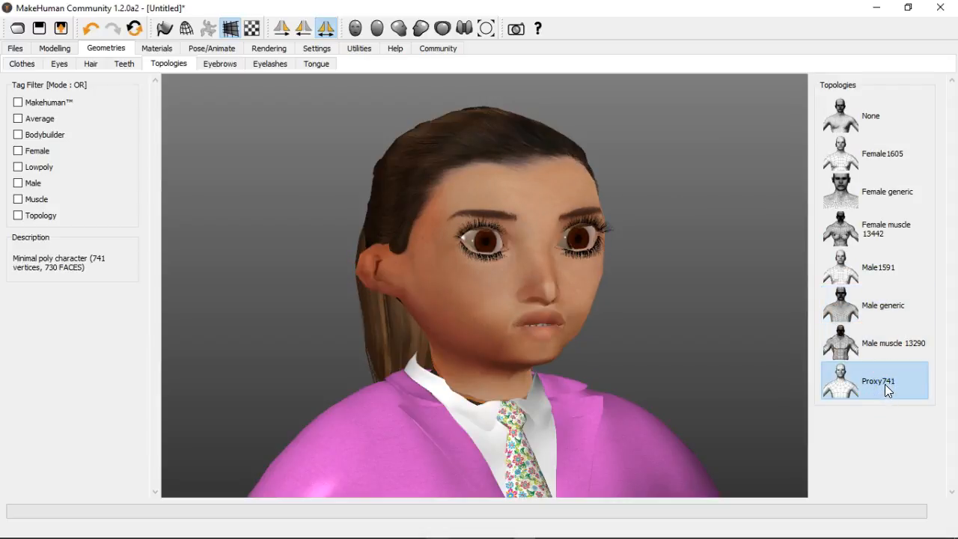
left_click_drag(458, 274, 643, 318)
Apply the Female muscle 13442 topology and inspect the ear, neck and face close up from the side.
left_click(876, 230)
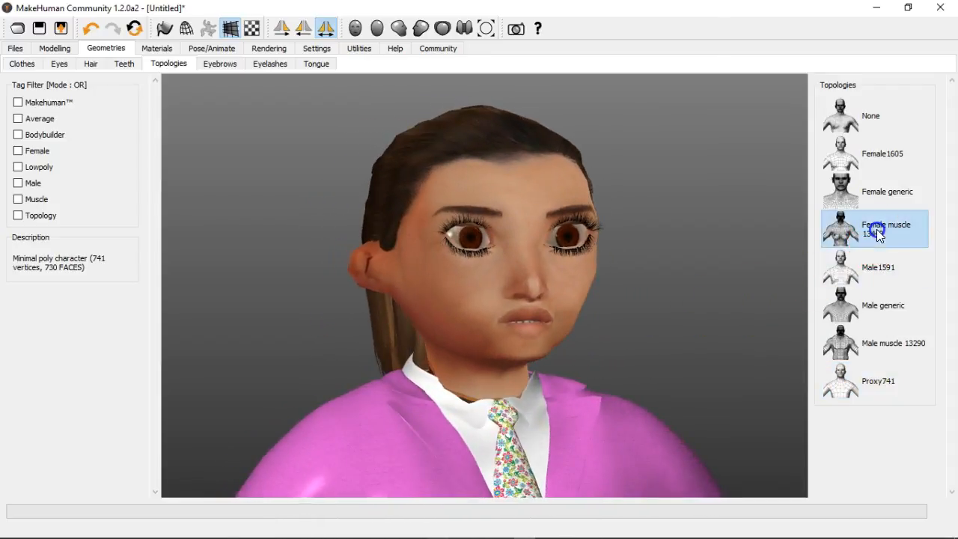
left_click_drag(661, 306, 690, 321)
scroll(662, 314, "up", 2)
scroll(674, 321, "up", 1)
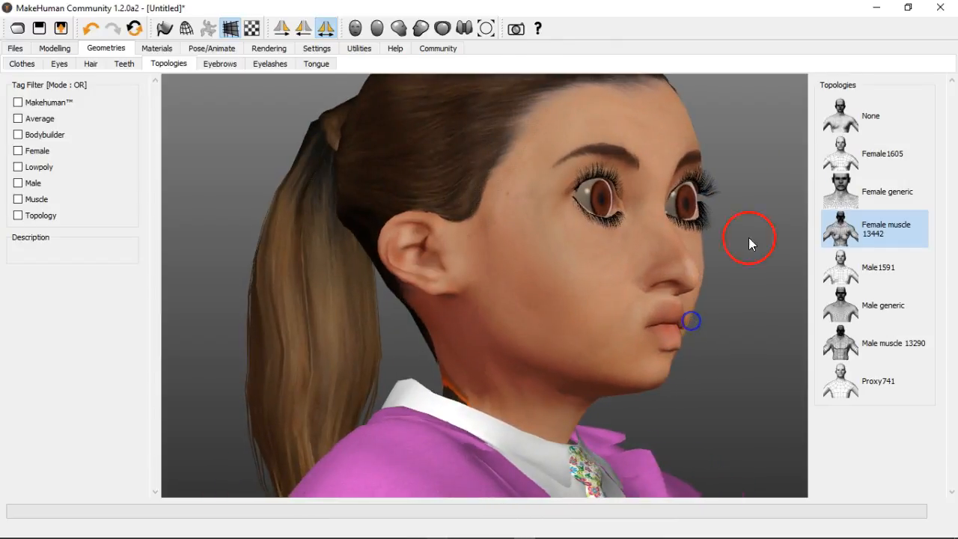
Compare the neck and face with no topology, Female generic and Female muscle 13442 by alternating between them.
left_click(855, 132)
left_click(890, 239)
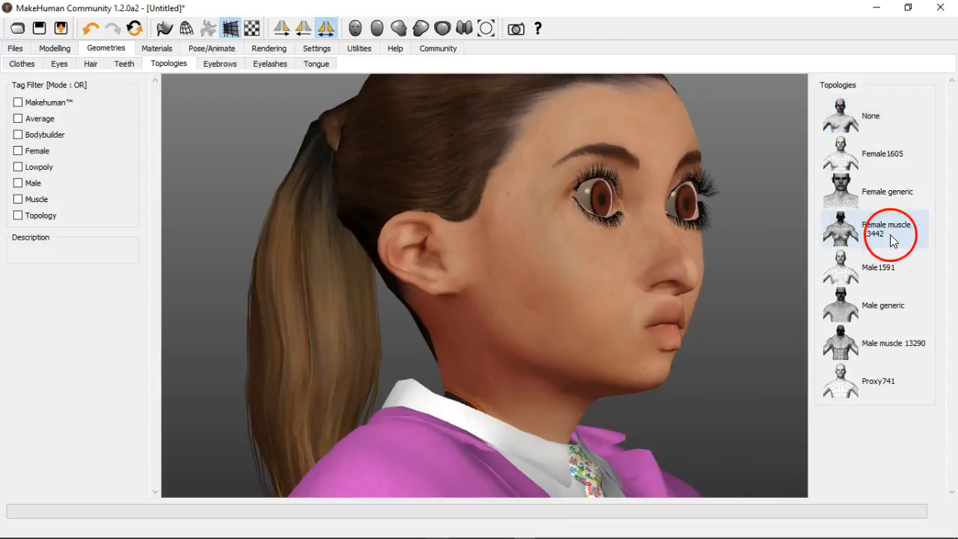
left_click_drag(755, 257, 755, 257)
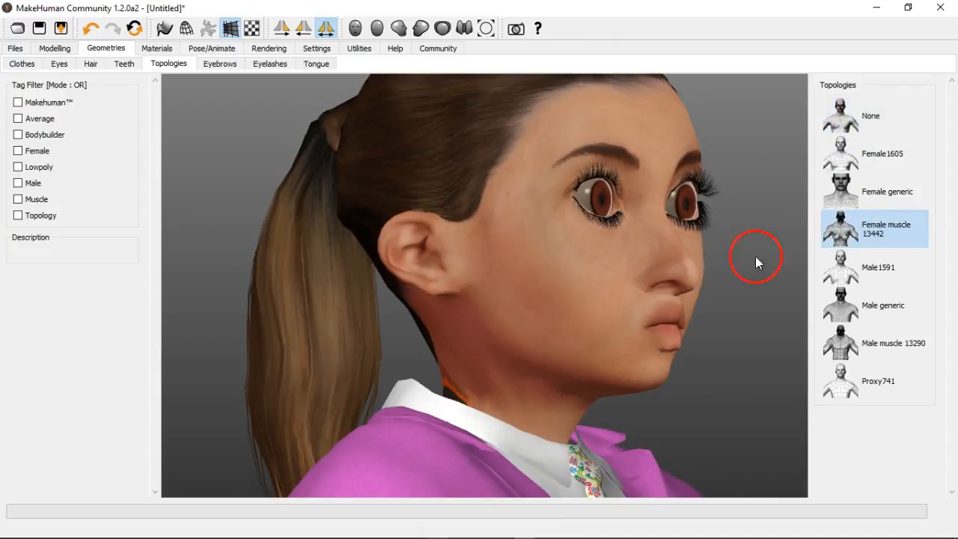
left_click(881, 125)
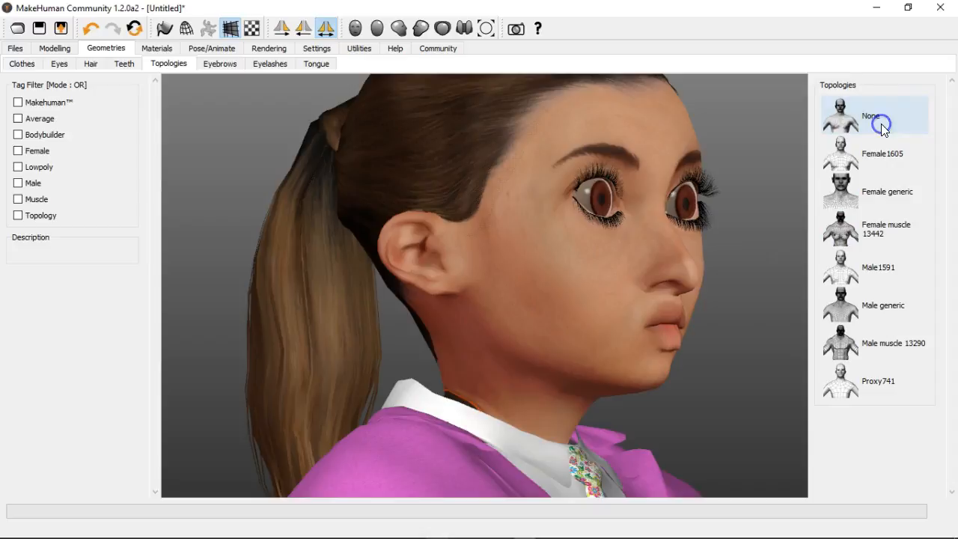
left_click(872, 196)
left_click(885, 225)
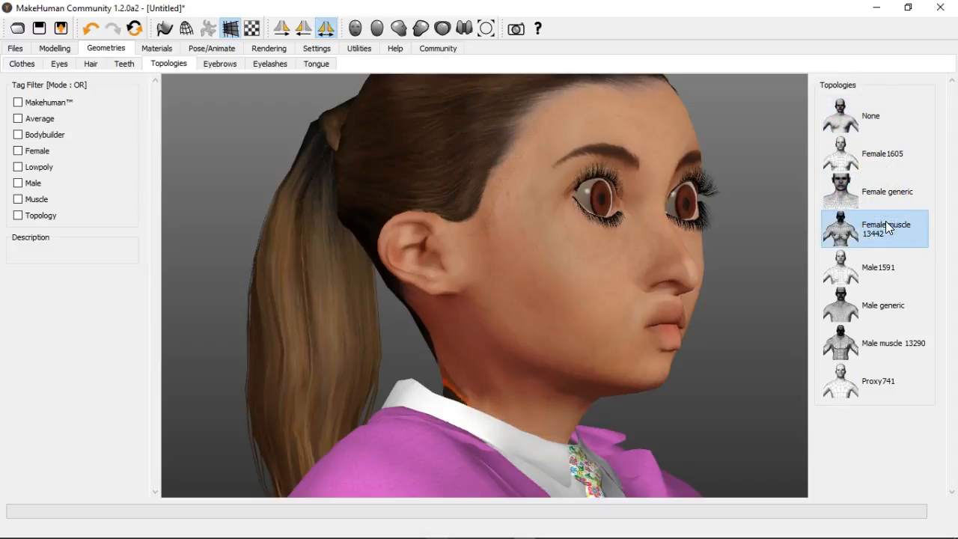
Reset the figure's topology to None and view the face from the front.
left_click(867, 114)
left_click(582, 177)
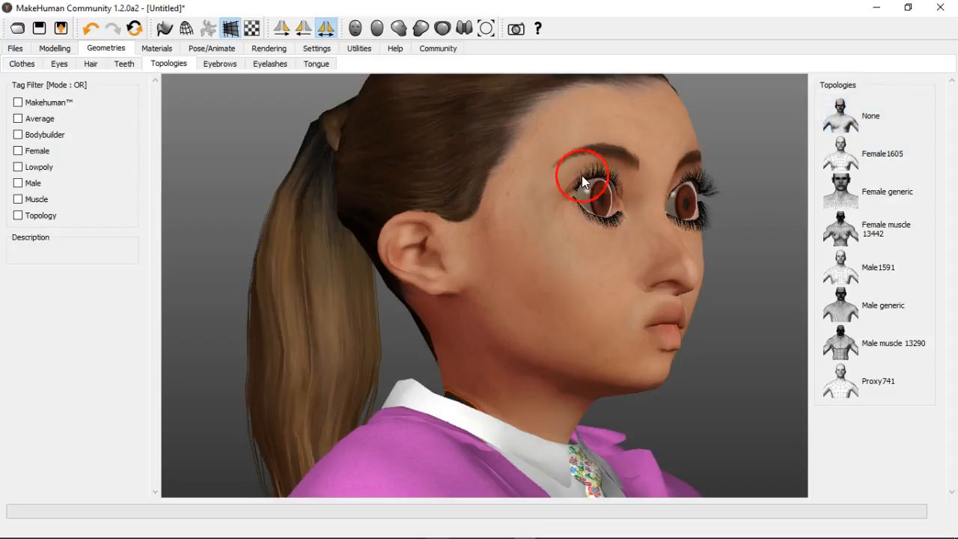
left_click(855, 126)
left_click_drag(751, 268, 710, 277)
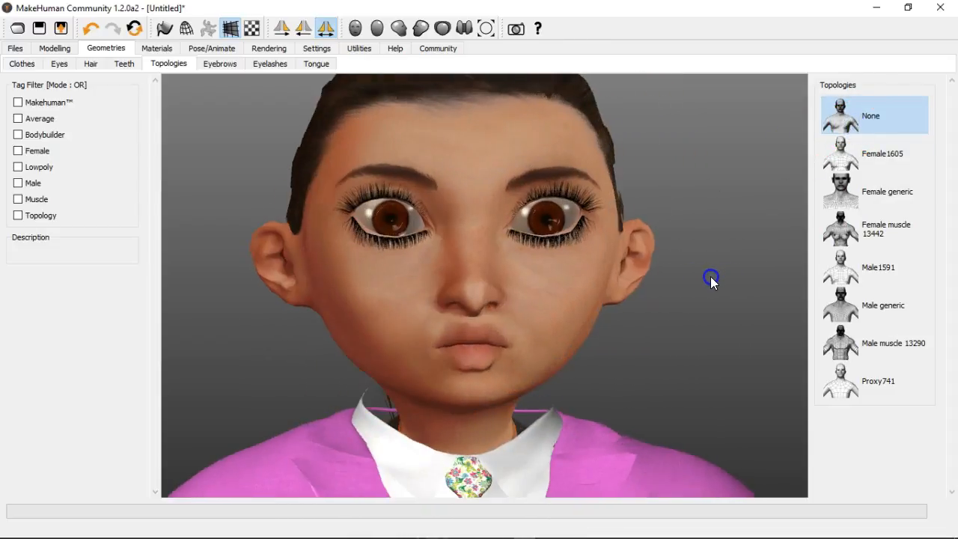
left_click(192, 169)
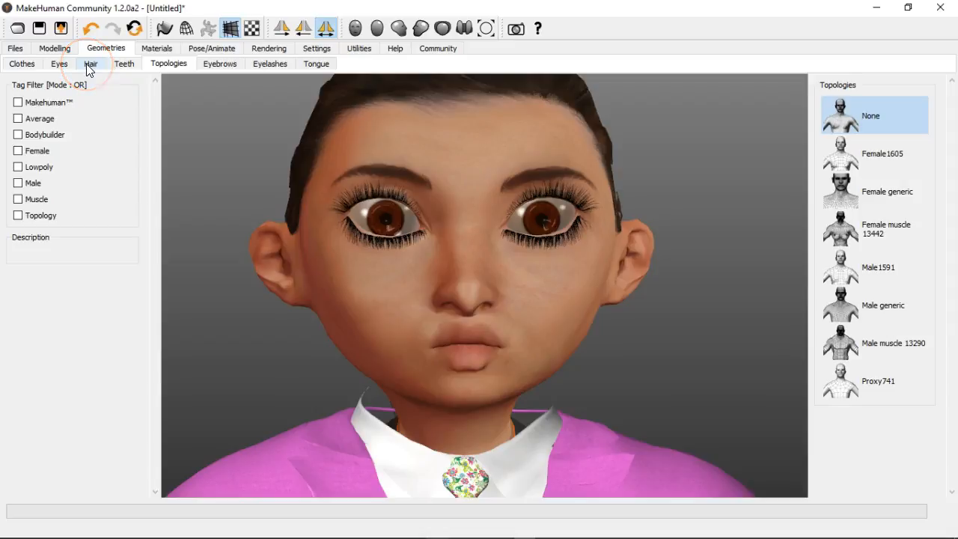
Review the tongue and eyelash choices and open the available eyebrows.
left_click(317, 64)
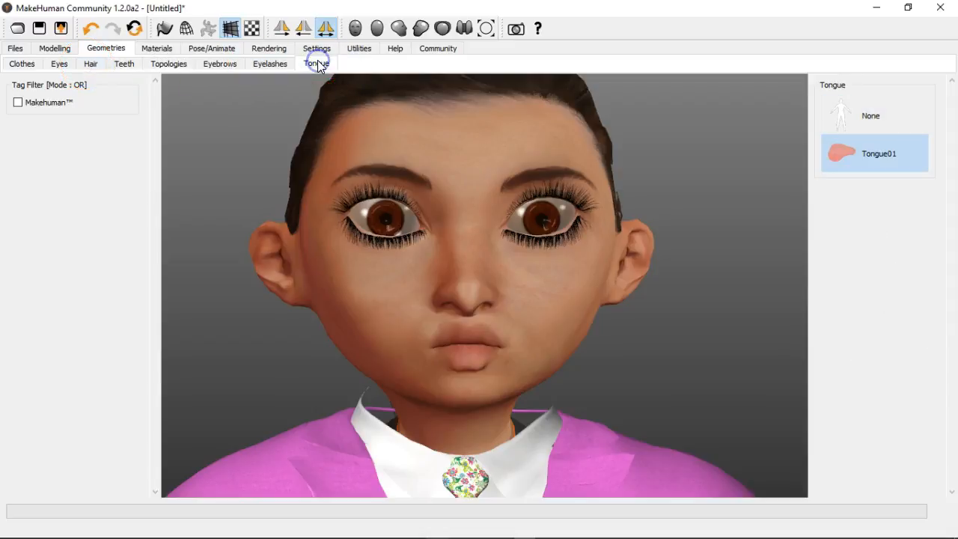
left_click(281, 63)
left_click(229, 65)
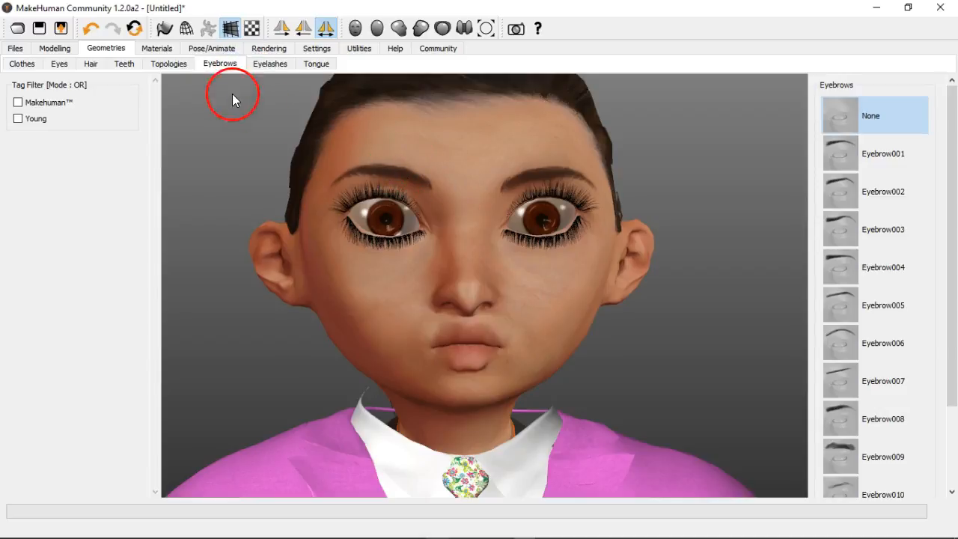
Review the topology, hair, eye and clothing choices and open the skin materials.
left_click(170, 65)
left_click(84, 64)
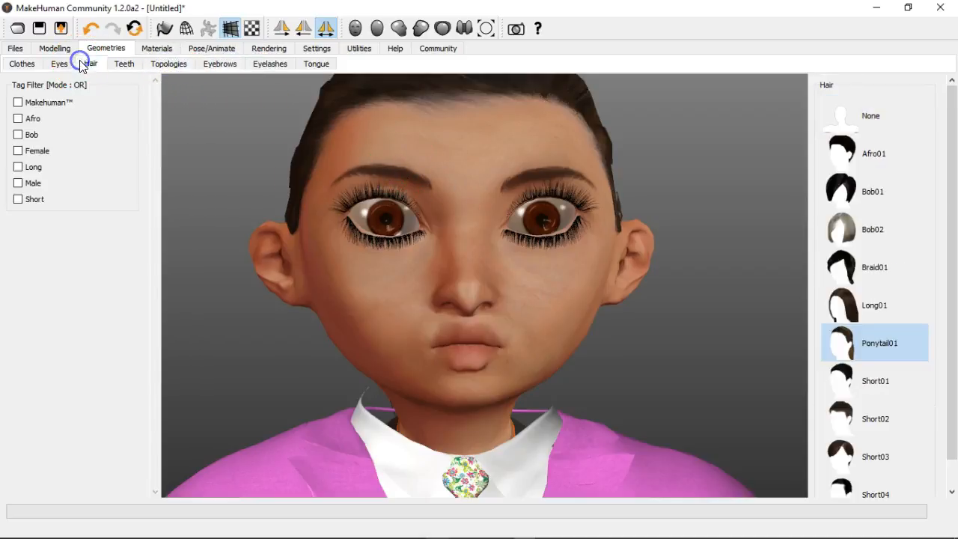
left_click(63, 66)
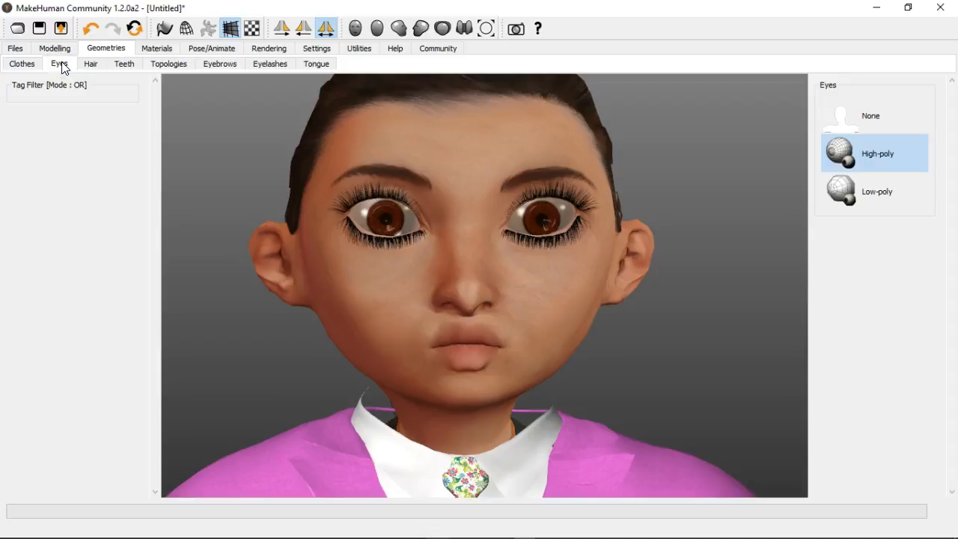
left_click(23, 65)
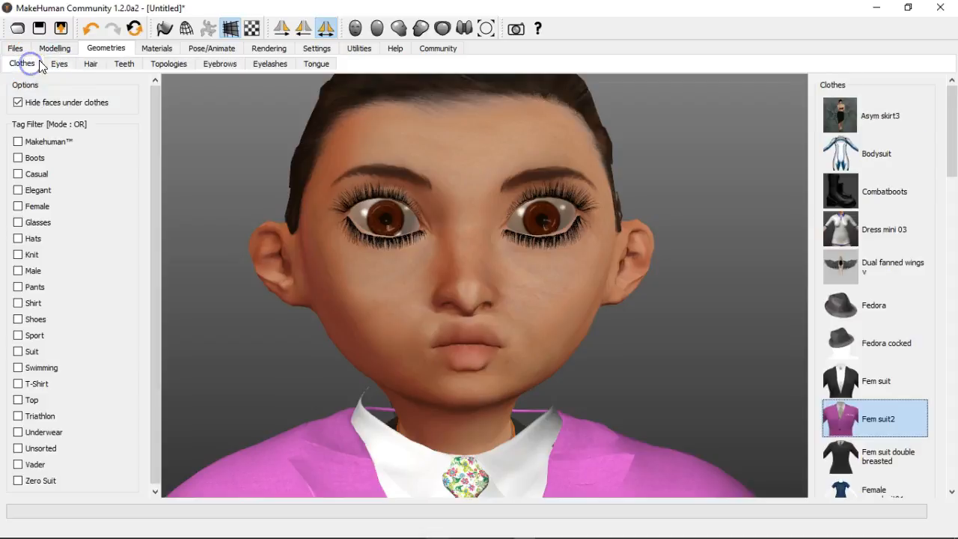
left_click(159, 49)
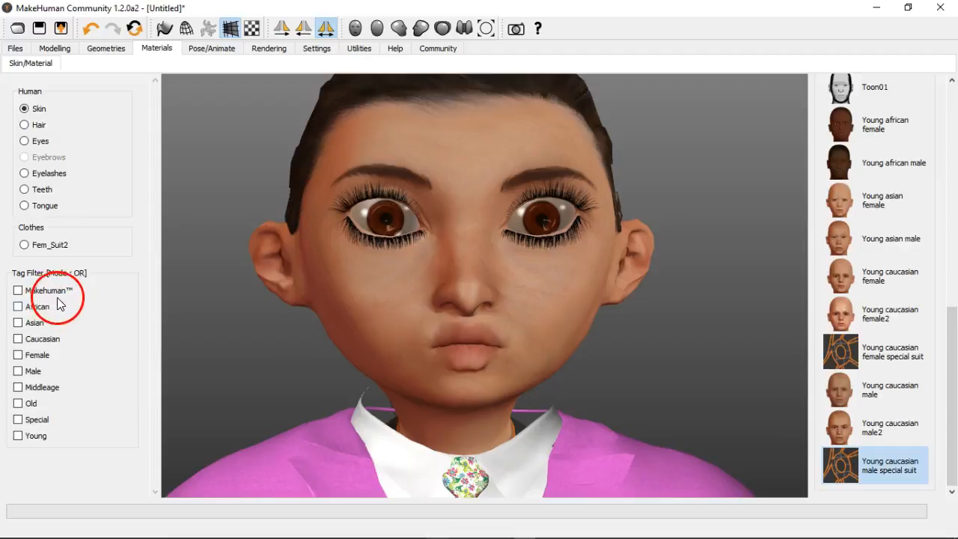
Open the skeleton settings, view the transparent head at an angle and apply the Default rig preset.
left_click(208, 54)
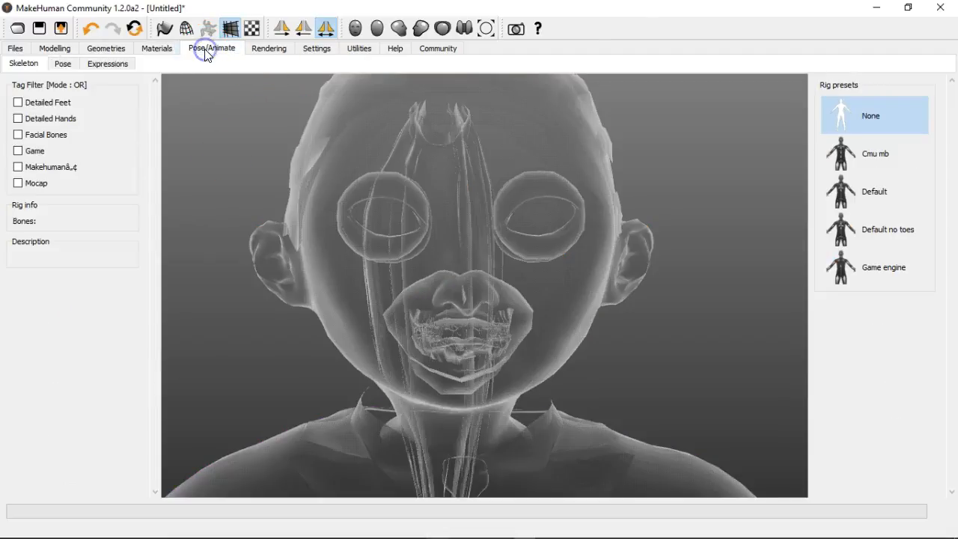
scroll(707, 208, "down", 3)
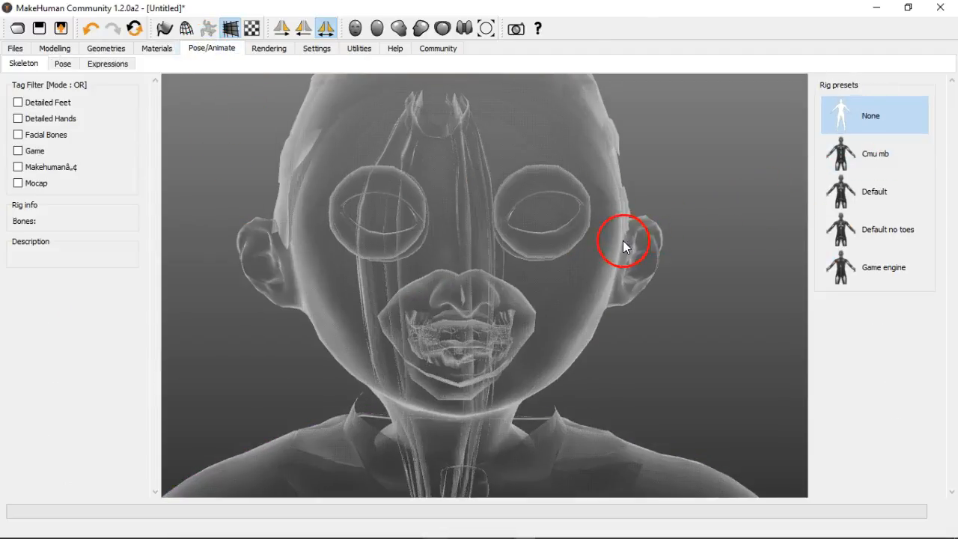
mouse_move(466, 214)
left_mouse_down()
mouse_move(497, 211)
mouse_move(484, 212)
left_mouse_up()
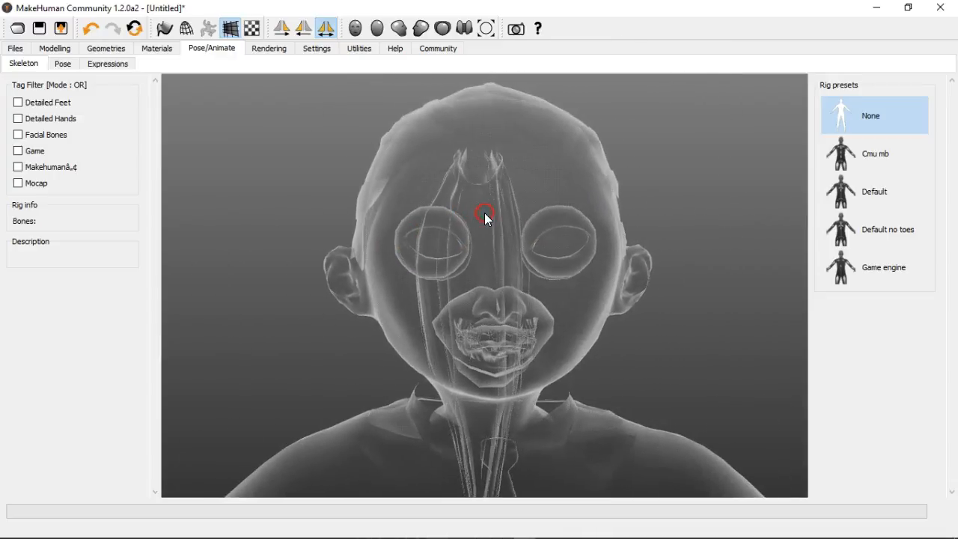
mouse_move(438, 261)
left_mouse_down()
mouse_move(479, 265)
mouse_move(389, 261)
mouse_move(466, 263)
mouse_move(456, 264)
left_mouse_up()
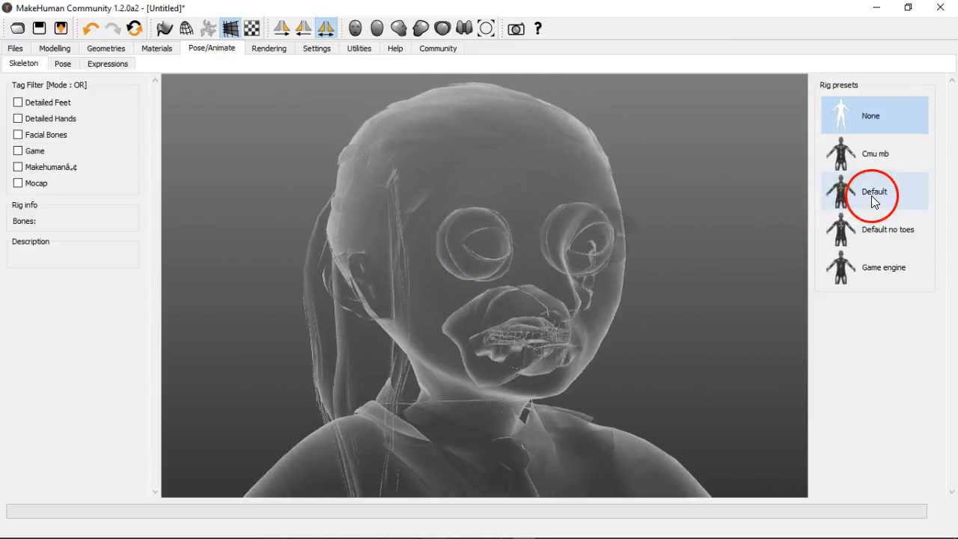
left_click(865, 133)
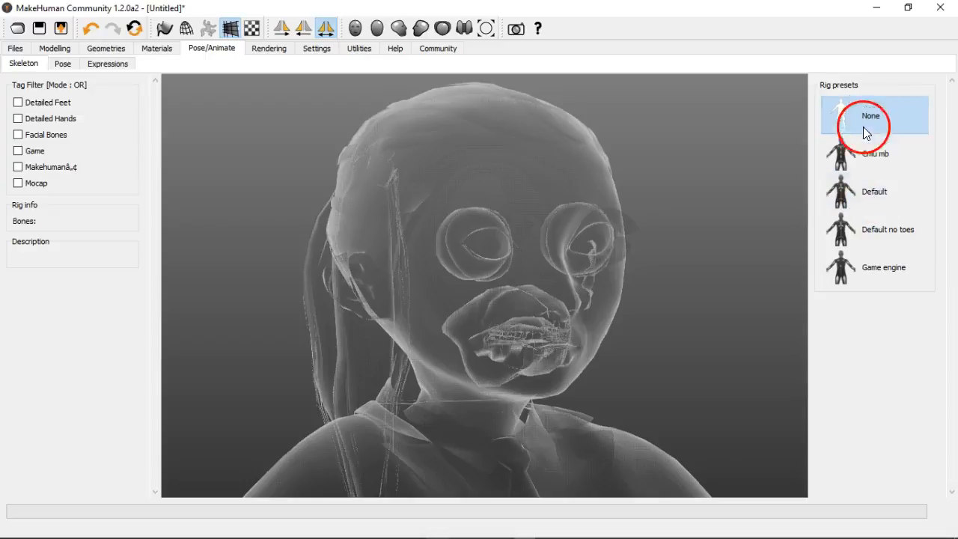
left_click(873, 183)
mouse_move(632, 291)
left_mouse_down()
mouse_move(574, 288)
mouse_move(636, 290)
left_mouse_up()
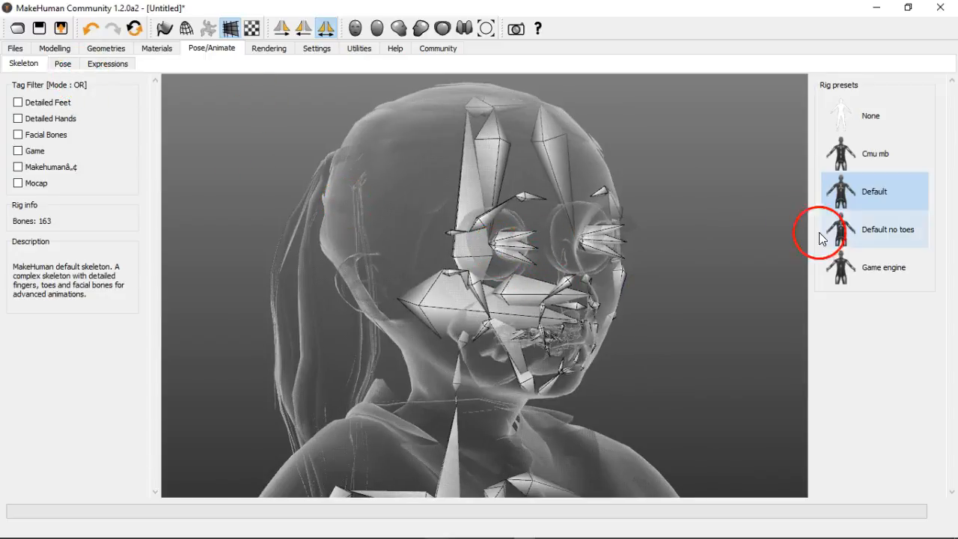
Switch the rig to the Game engine preset for comparison and return it to Default.
left_click(885, 268)
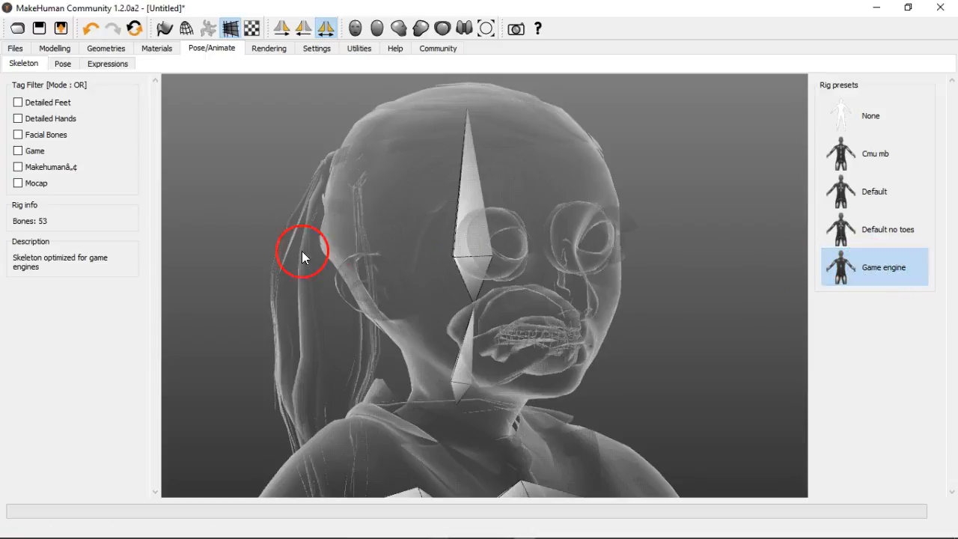
left_click(874, 193)
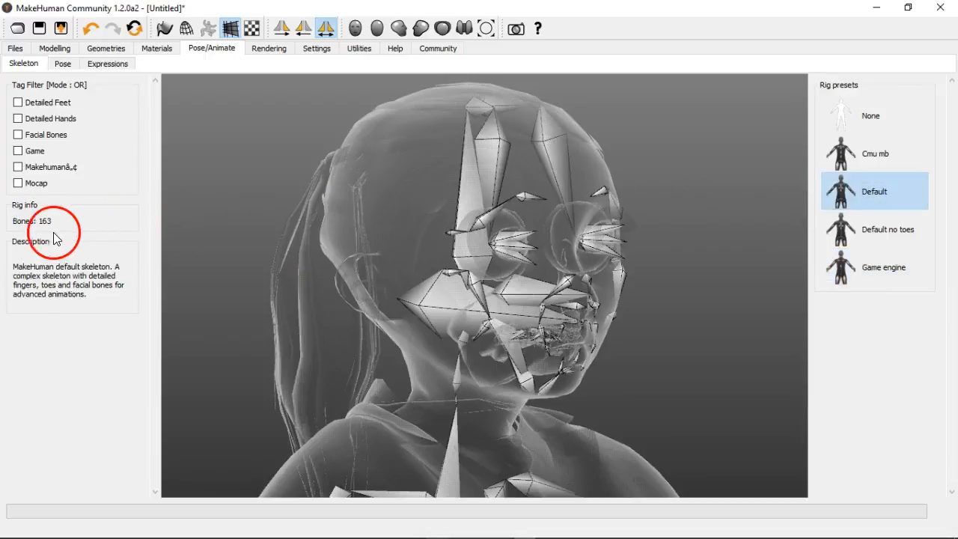
Examine the Default rig's facial bones around the eyes, jaw and mouth from the front and both sides.
left_click_drag(554, 266, 512, 248)
scroll(615, 290, "up", 2)
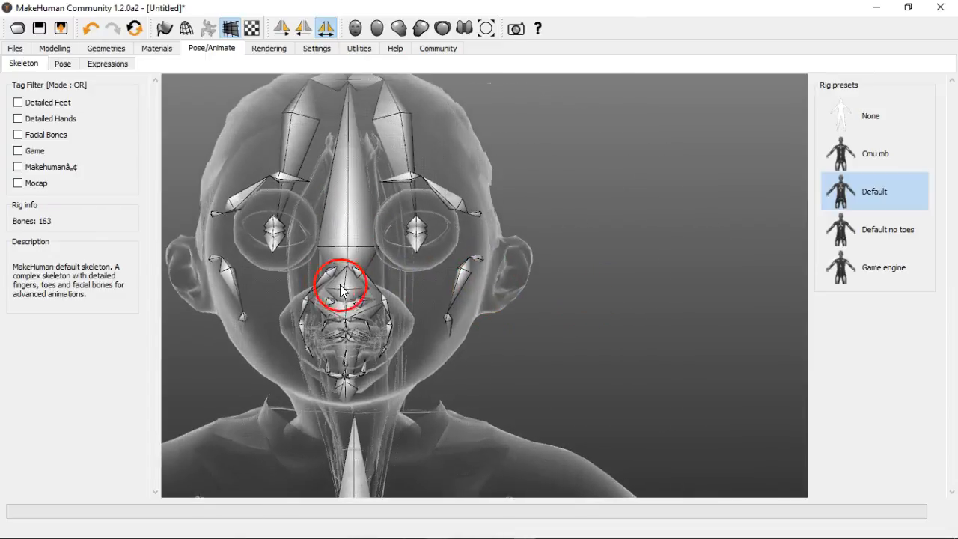
left_click_drag(338, 267, 374, 267)
scroll(374, 263, "down", 5)
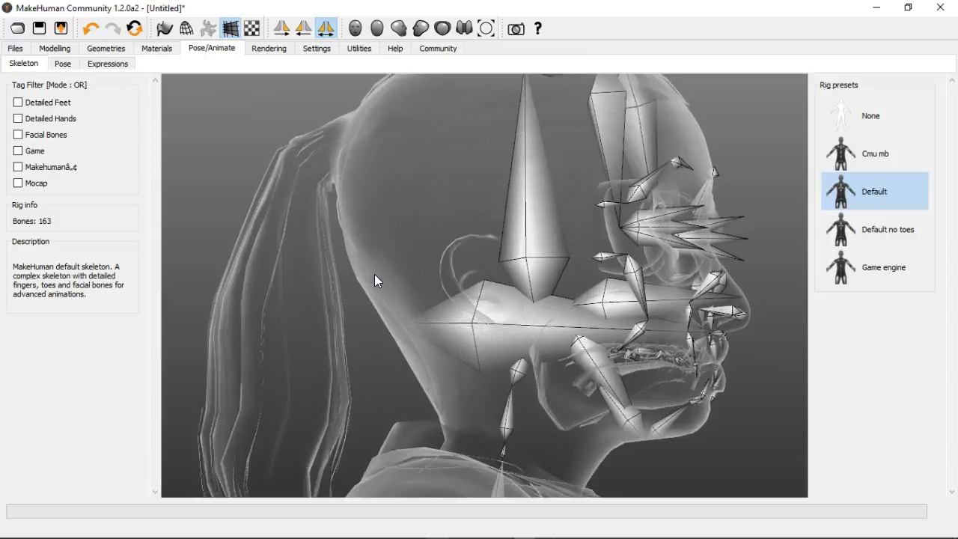
right_click(527, 312)
left_click_drag(526, 313, 454, 314)
left_click_drag(454, 282, 521, 276)
right_click(618, 274)
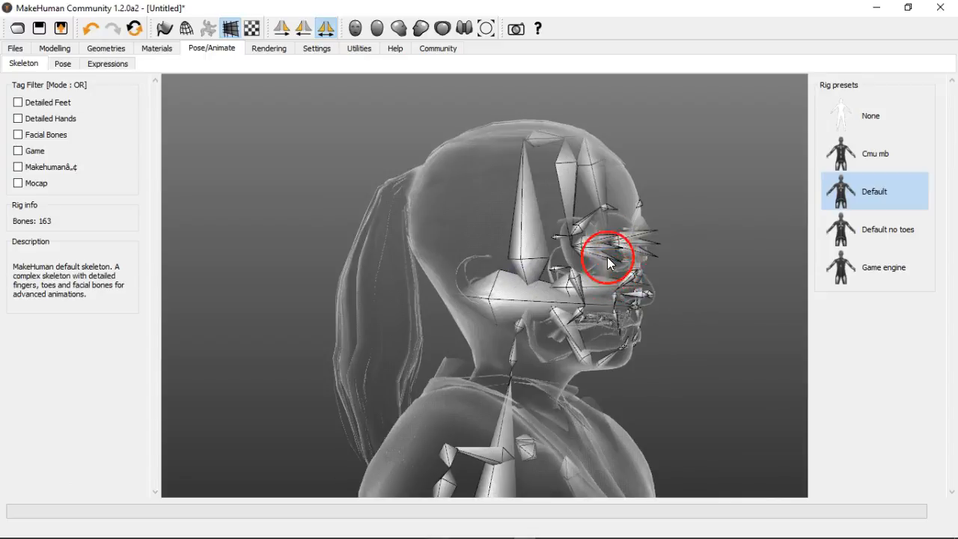
left_click_drag(619, 286, 546, 289)
left_click_drag(467, 274, 449, 282)
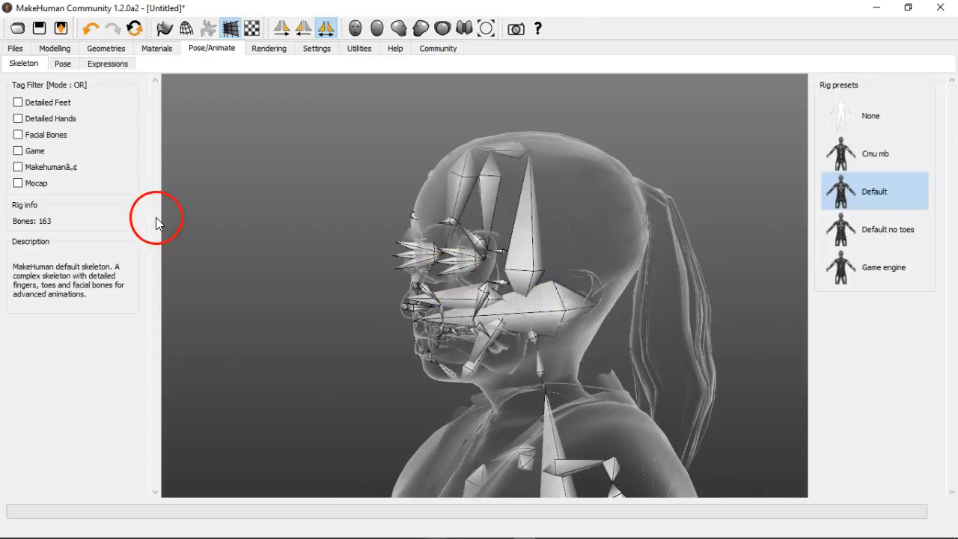
left_click_drag(446, 280, 509, 273)
left_click(613, 298)
left_click_drag(613, 297, 555, 322)
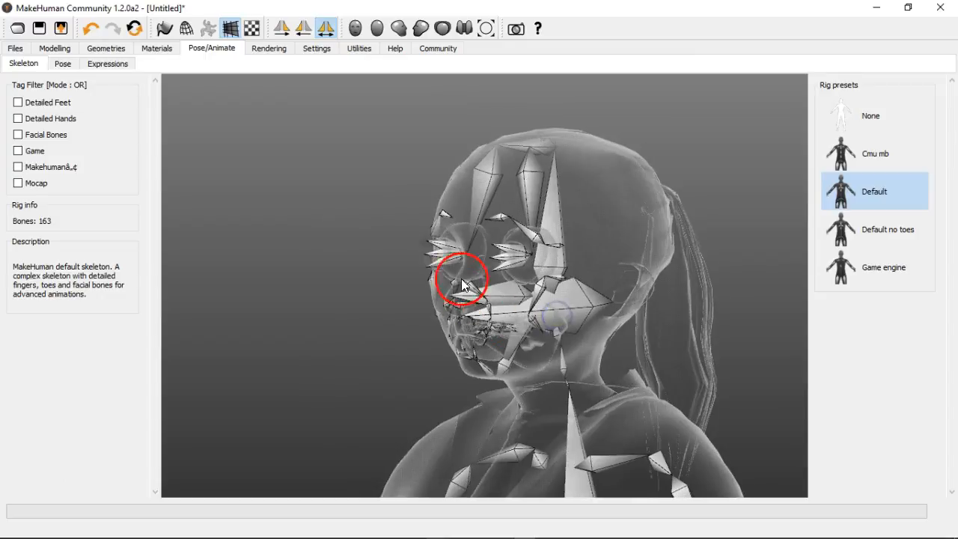
scroll(391, 292, "up", 5)
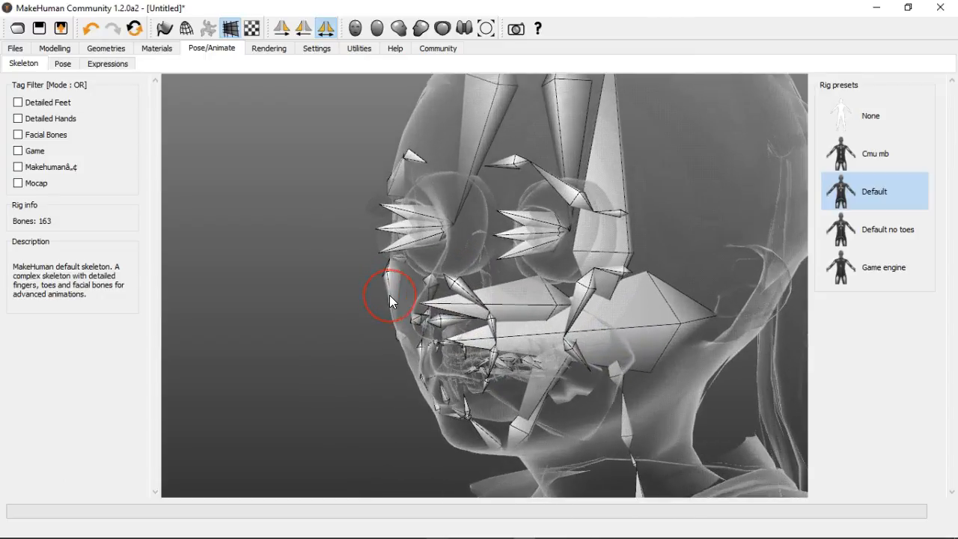
left_click_drag(289, 250, 302, 249)
mouse_move(368, 245)
left_mouse_down()
mouse_move(336, 242)
mouse_move(376, 245)
left_mouse_up()
left_click_drag(521, 279, 599, 285)
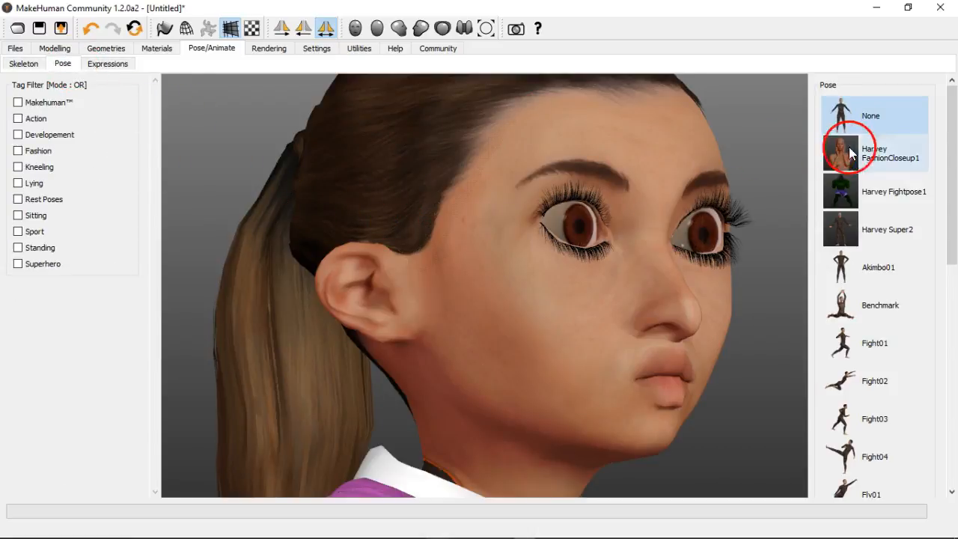
Check the figure's bare feet and add the High heels library shoes from the clothes.
left_click_drag(719, 321, 527, 341)
scroll(512, 340, "down", 6)
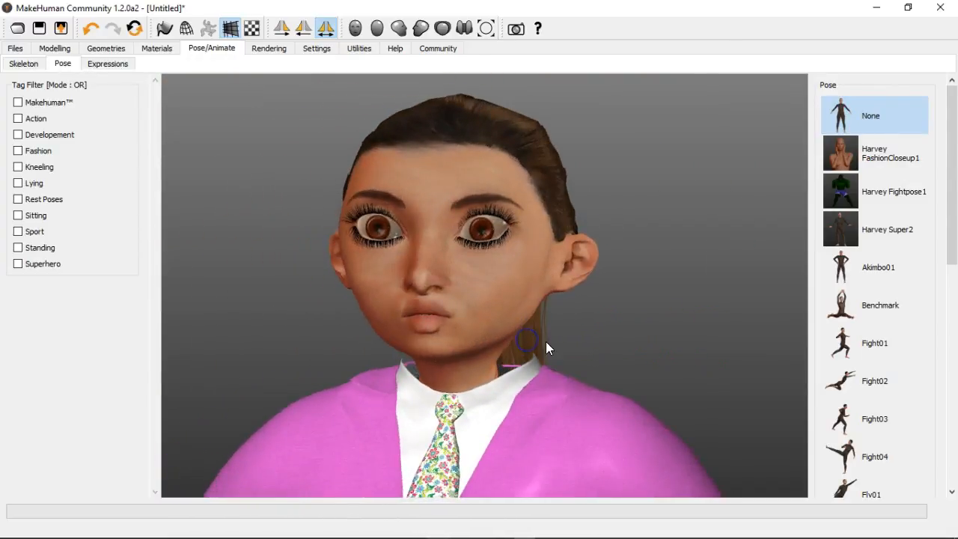
right_click_drag(606, 377, 611, 229)
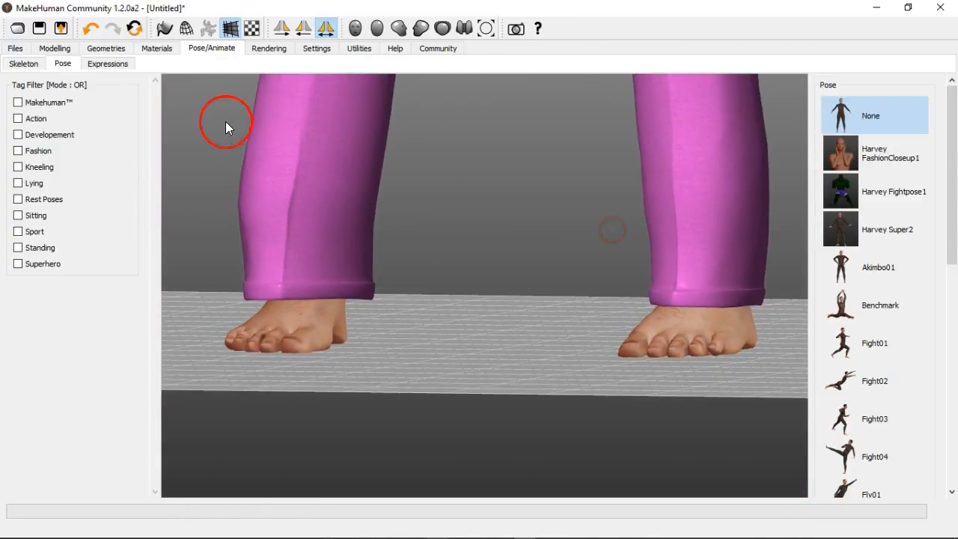
left_click(105, 49)
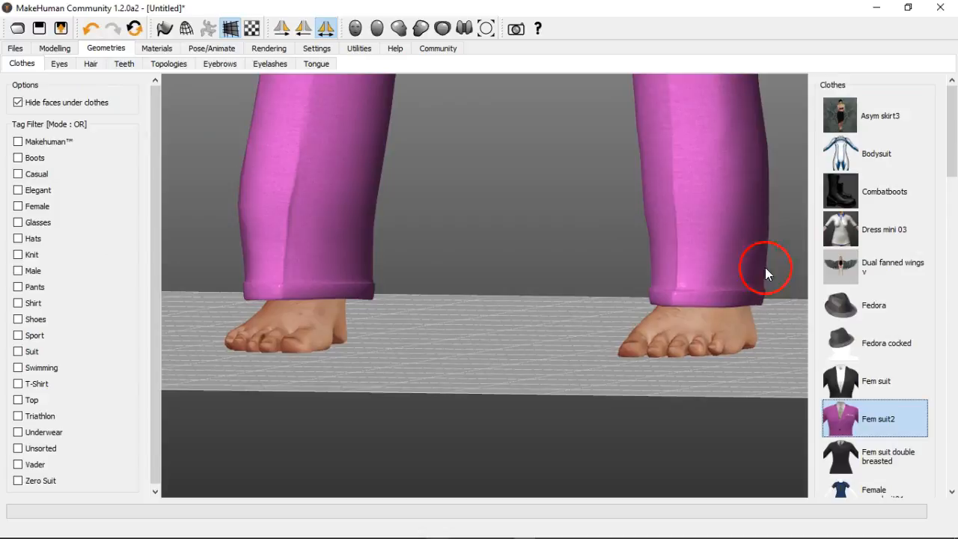
left_click_drag(948, 165, 952, 234)
left_click(886, 404)
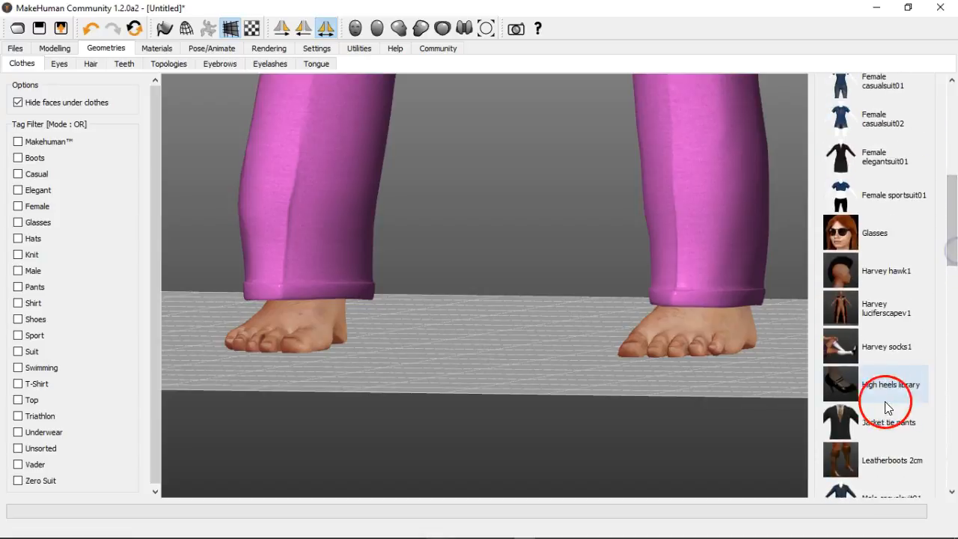
Inspect the high heels and suit up close and view the whole dressed figure from the side and front.
left_click_drag(529, 343, 507, 334)
scroll(506, 330, "down", 8)
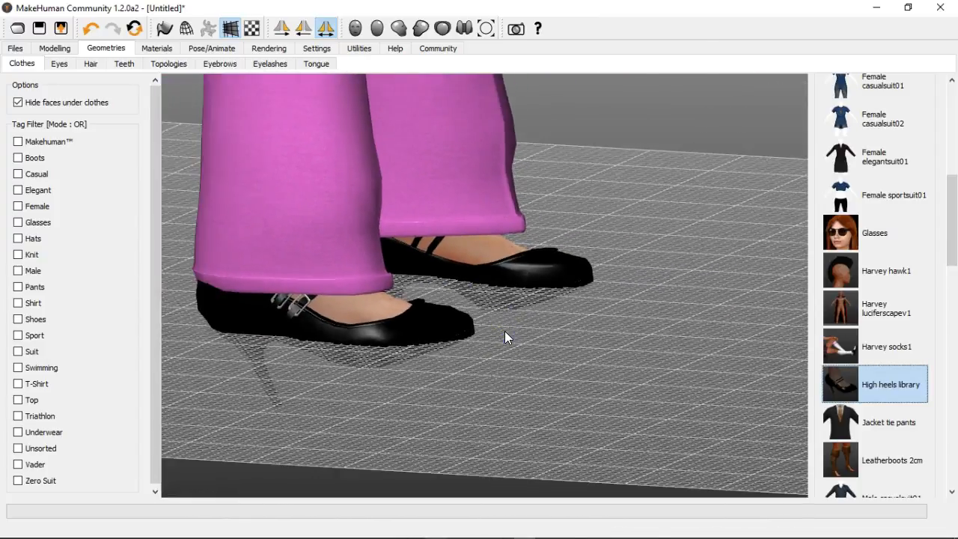
scroll(503, 333, "down", 5)
left_click(508, 358)
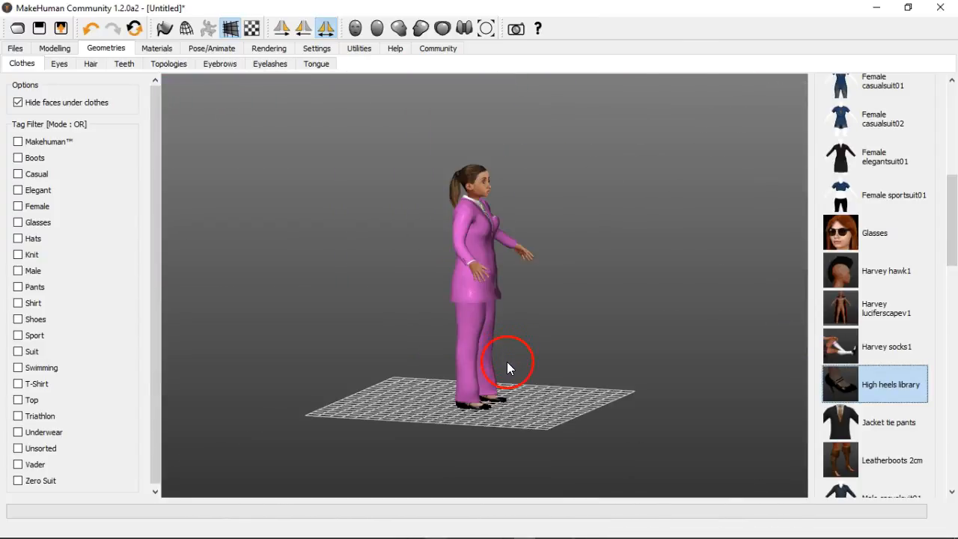
left_click_drag(486, 369, 515, 372)
left_click(500, 308)
scroll(486, 279, "up", 10)
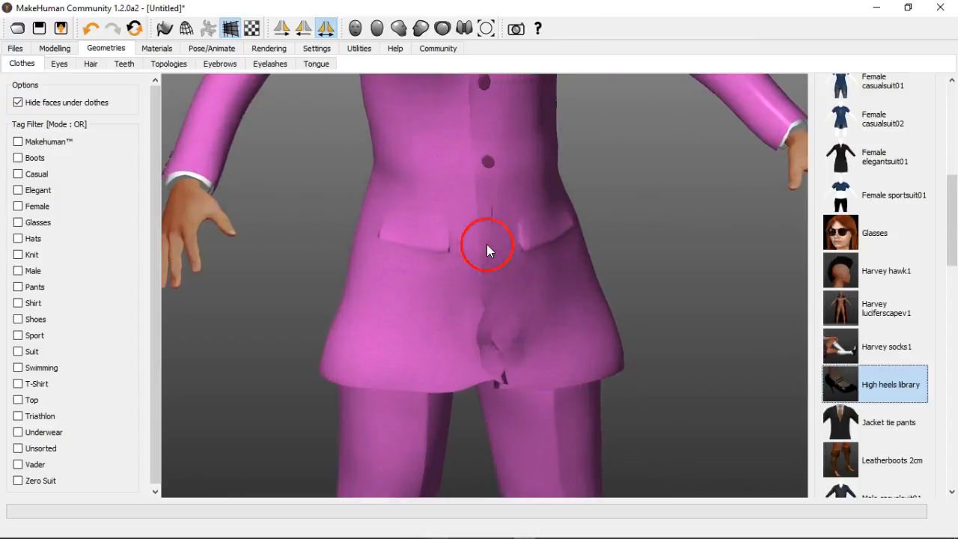
scroll(495, 222, "down", 5)
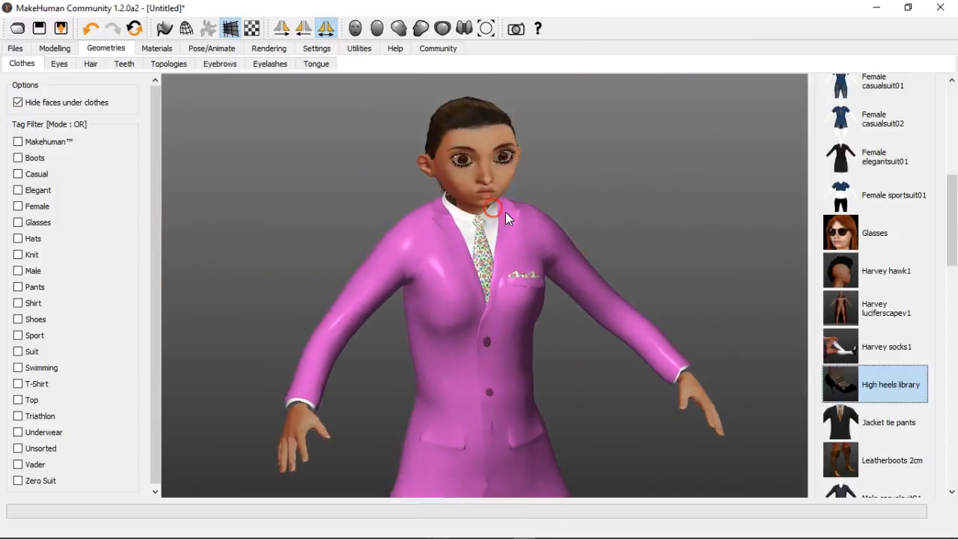
Apply the Harvey FashionCloseup1 pose and check the hands at the face from the side and front.
left_click(210, 49)
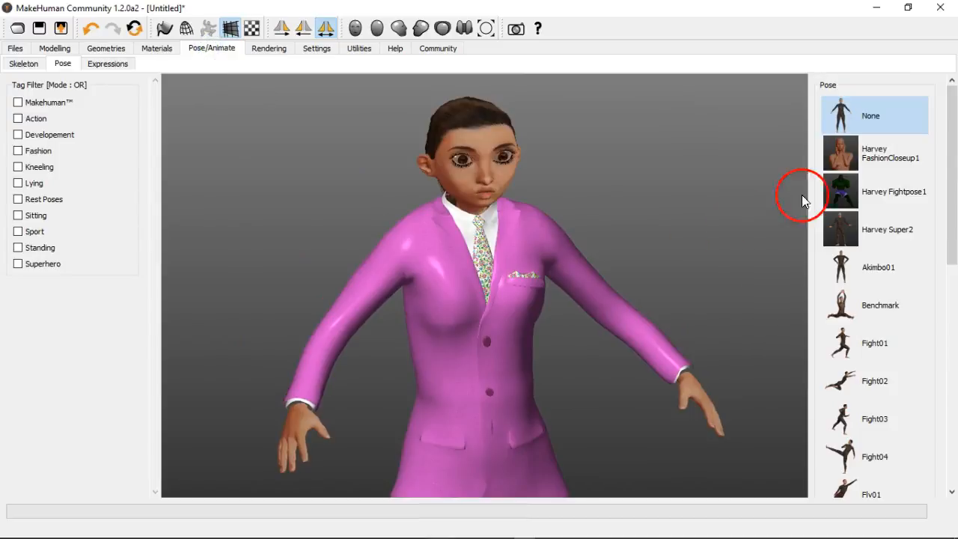
left_click(877, 163)
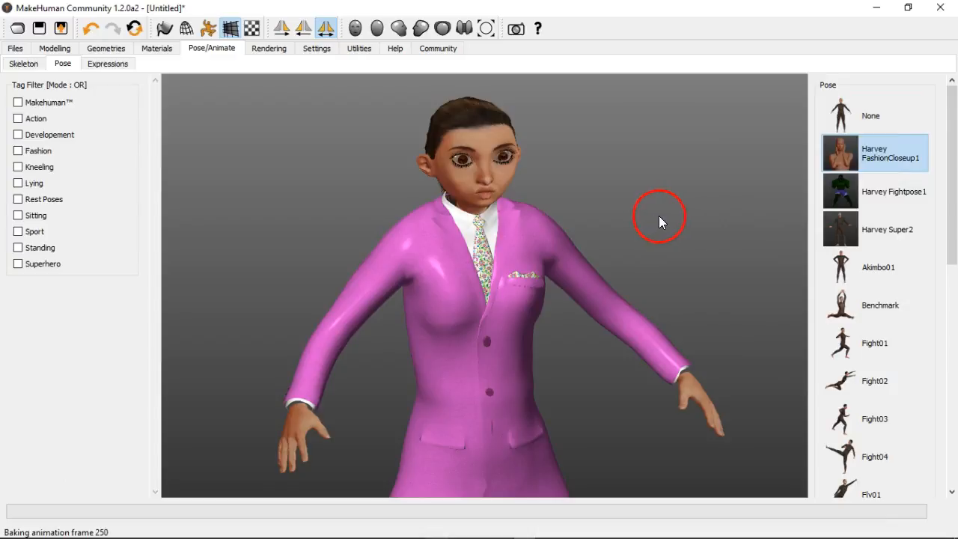
mouse_move(652, 217)
left_mouse_down()
mouse_move(644, 227)
mouse_move(547, 215)
mouse_move(654, 220)
left_mouse_up()
left_click(506, 189)
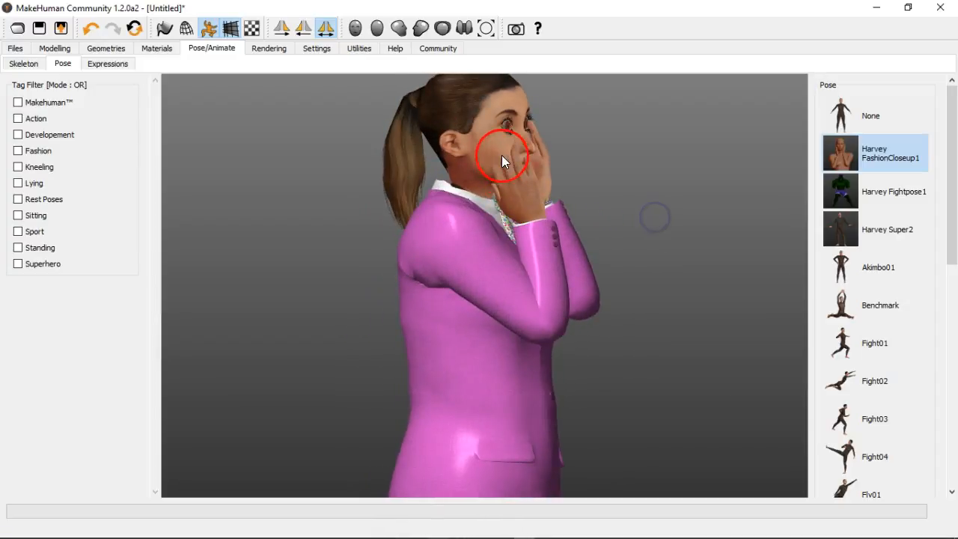
left_click_drag(597, 171, 562, 168)
left_click(521, 190)
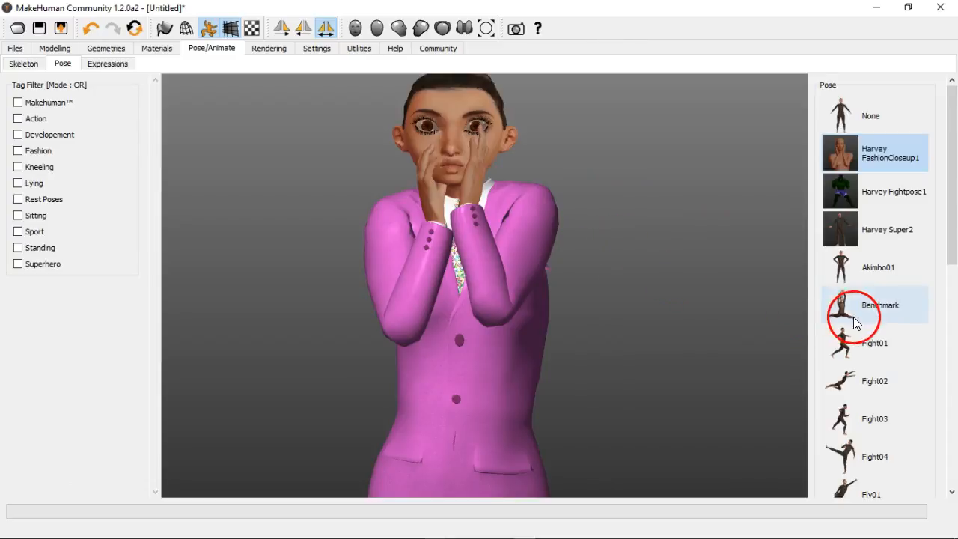
Apply the Lie pensive 01 pose to the figure and view it from another angle.
left_click_drag(951, 231, 947, 403)
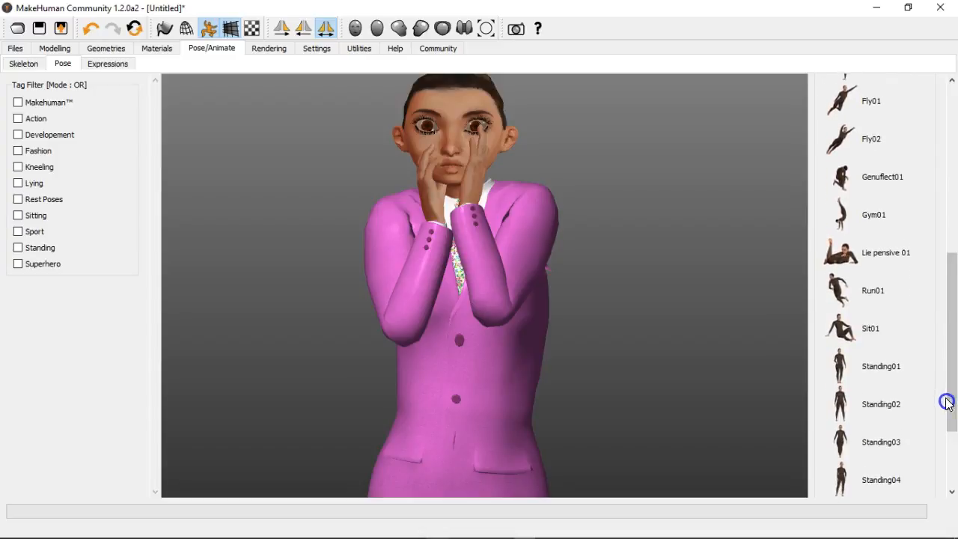
left_click(862, 251)
left_click_drag(629, 268, 602, 257)
Try the Run01 and Sit01 poses in turn and view the whole seated figure from the front.
left_click(865, 300)
left_click(865, 326)
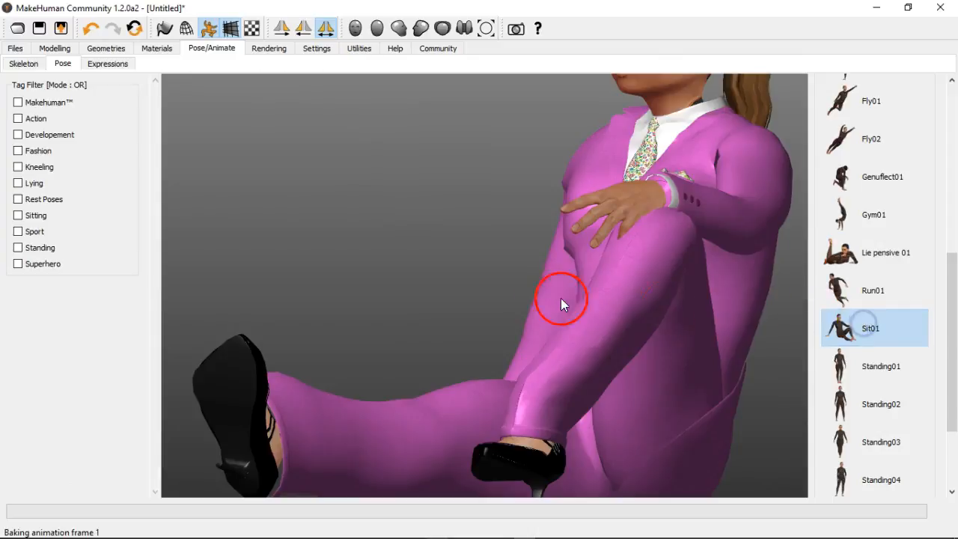
left_click_drag(512, 287, 532, 273)
scroll(545, 272, "down", 5)
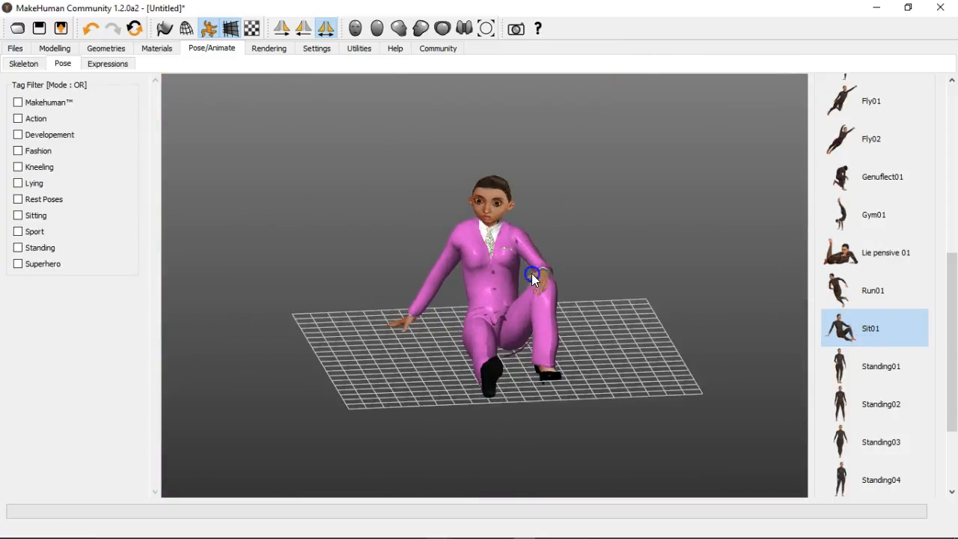
Try the Standing01 pose and switch the figure to Standing02.
left_click(890, 380)
left_click(607, 318)
left_click(868, 403)
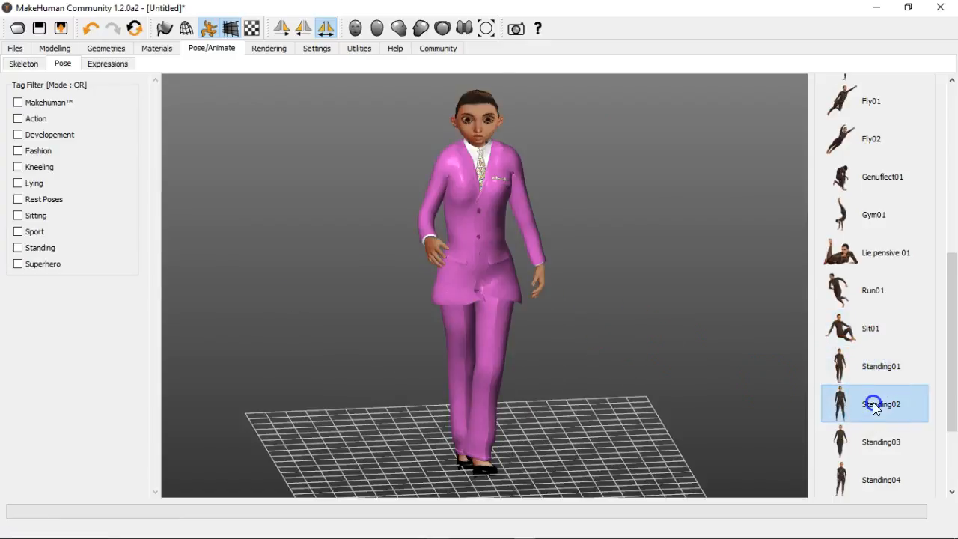
Try the Standing03 pose, switch the figure to Standing04 and view the whole figure from the front.
left_click(857, 449)
left_click_drag(644, 384, 624, 382)
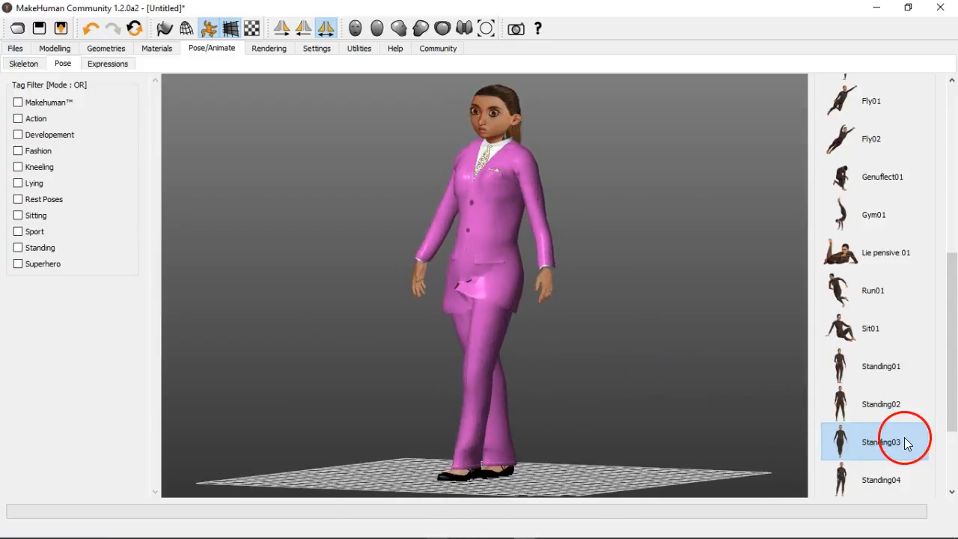
left_click(896, 480)
mouse_move(590, 382)
left_mouse_down()
mouse_move(621, 379)
mouse_move(599, 374)
left_mouse_up()
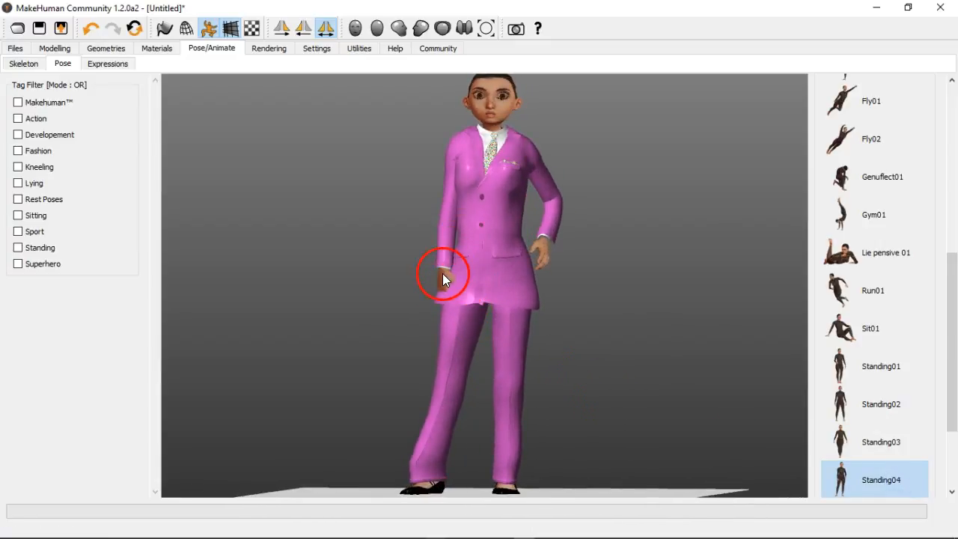
mouse_move(588, 344)
left_mouse_down()
mouse_move(547, 327)
mouse_move(608, 346)
mouse_move(521, 353)
mouse_move(593, 356)
left_mouse_up()
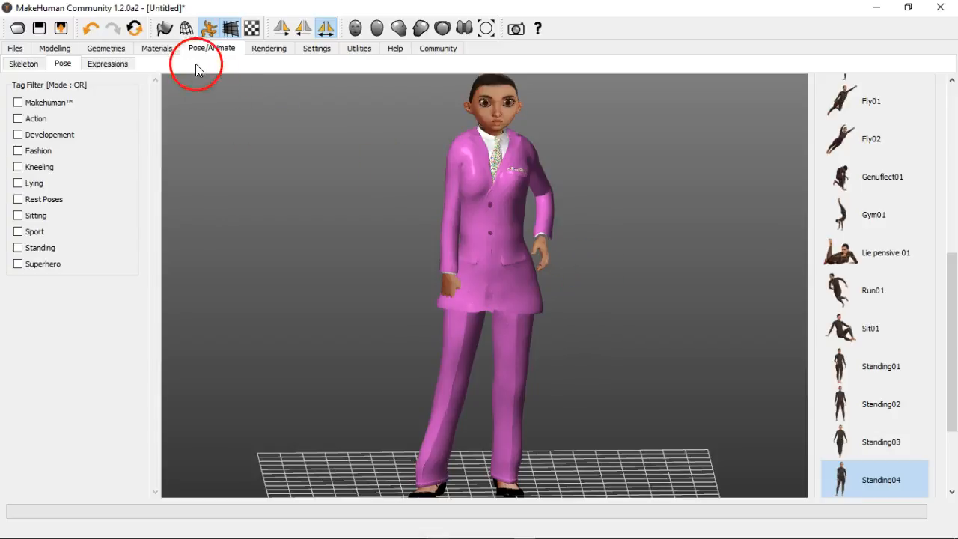
Open the facial expressions, apply Anger01 to the figure and bring its face into close view.
left_click(107, 65)
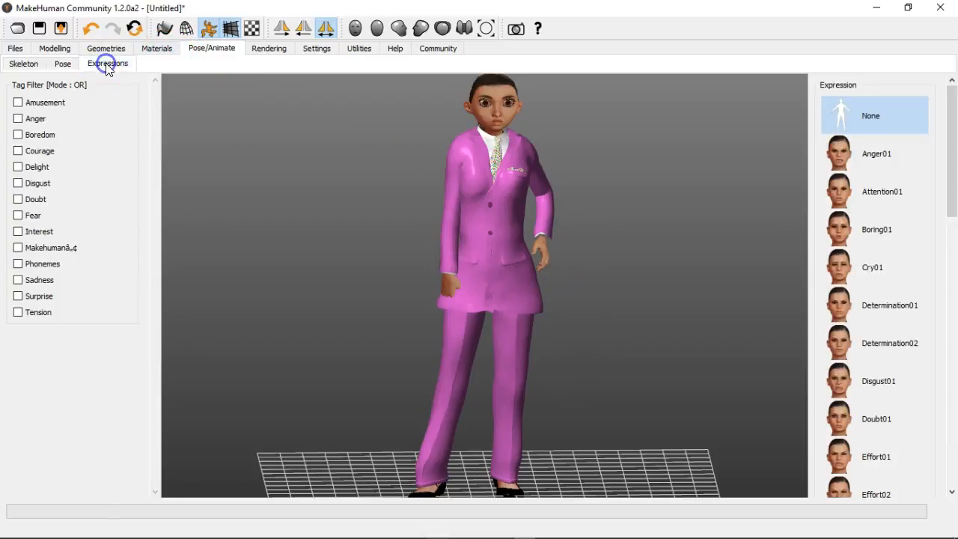
left_click(857, 163)
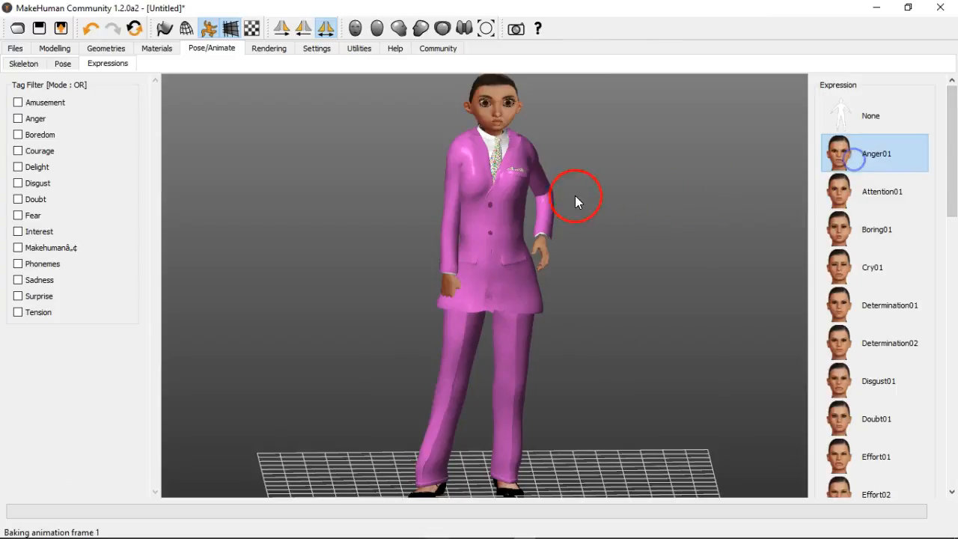
scroll(582, 172, "down", 3)
scroll(583, 172, "up", 5)
mouse_move(583, 173)
middle_mouse_down()
mouse_move(556, 109)
mouse_move(569, 180)
middle_mouse_up()
scroll(569, 180, "up", 4)
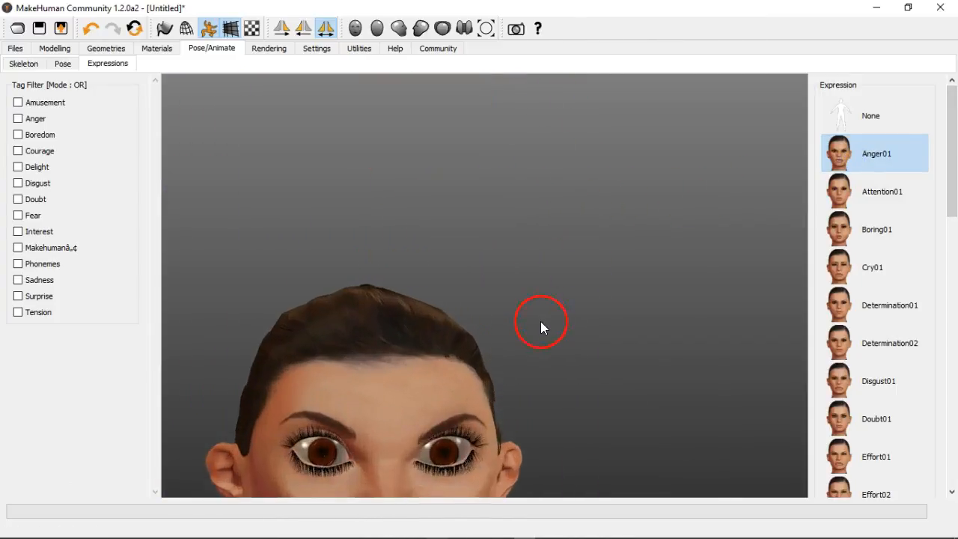
scroll(540, 320, "up", 5)
Try the Attention01, Boring01, Cry01, Determination01 and Determination02 expressions in turn and view the last one at an angle.
left_click(832, 196)
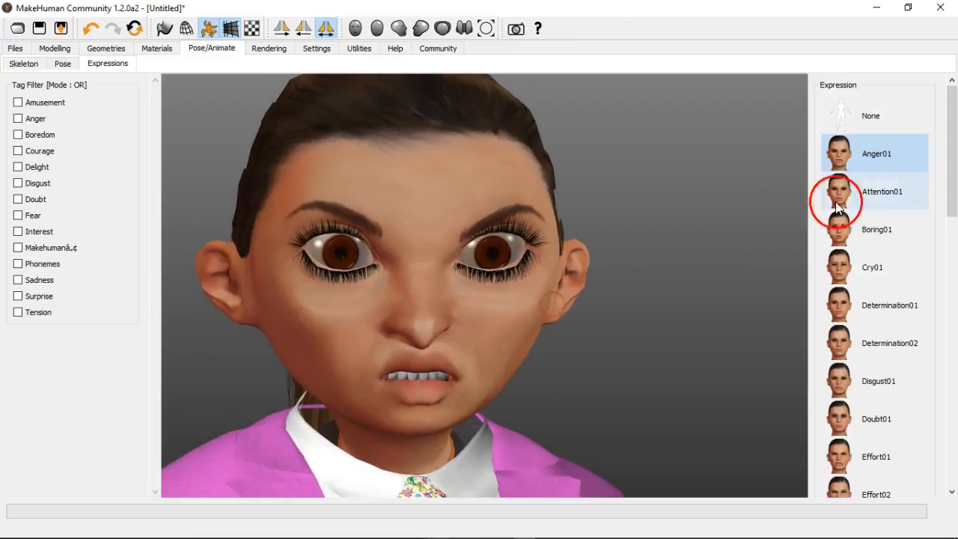
left_click(876, 236)
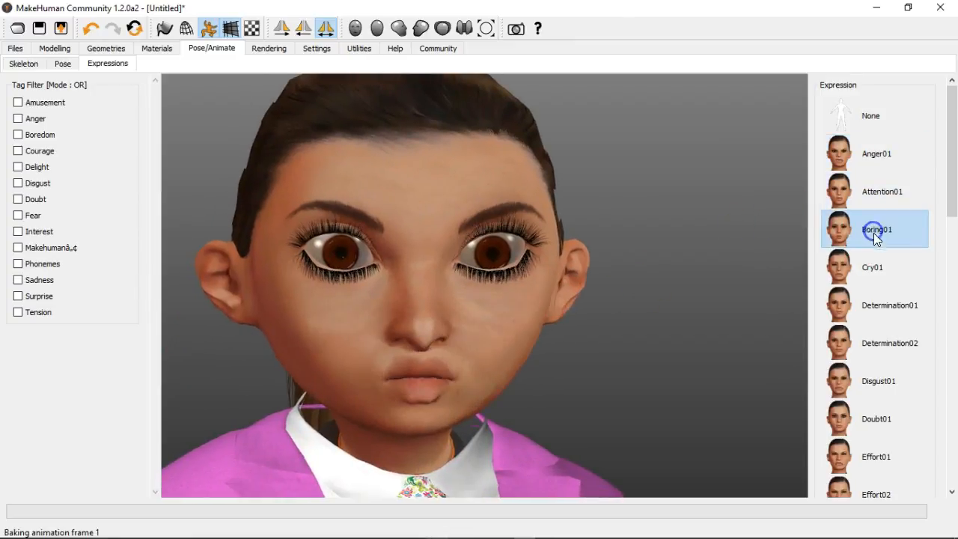
left_click(884, 282)
left_click(888, 309)
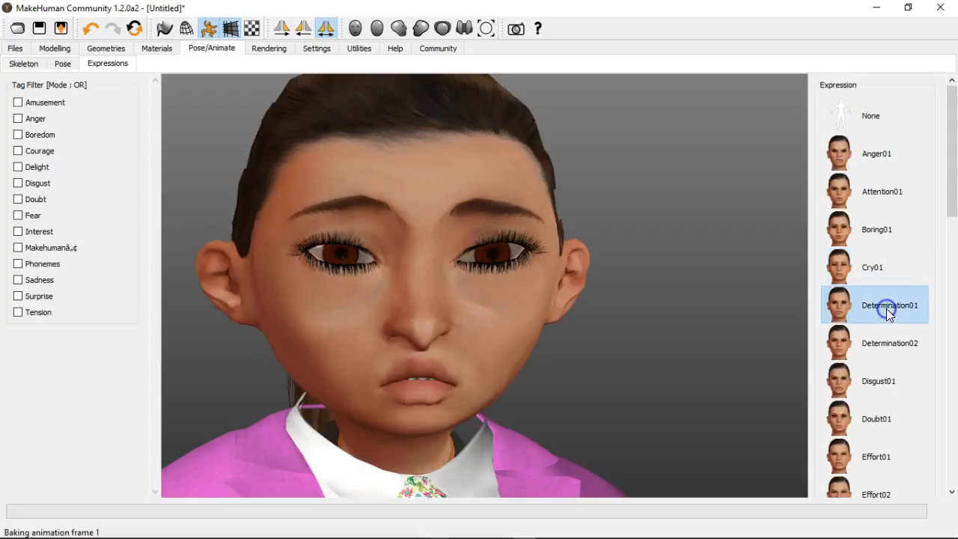
left_click(898, 344)
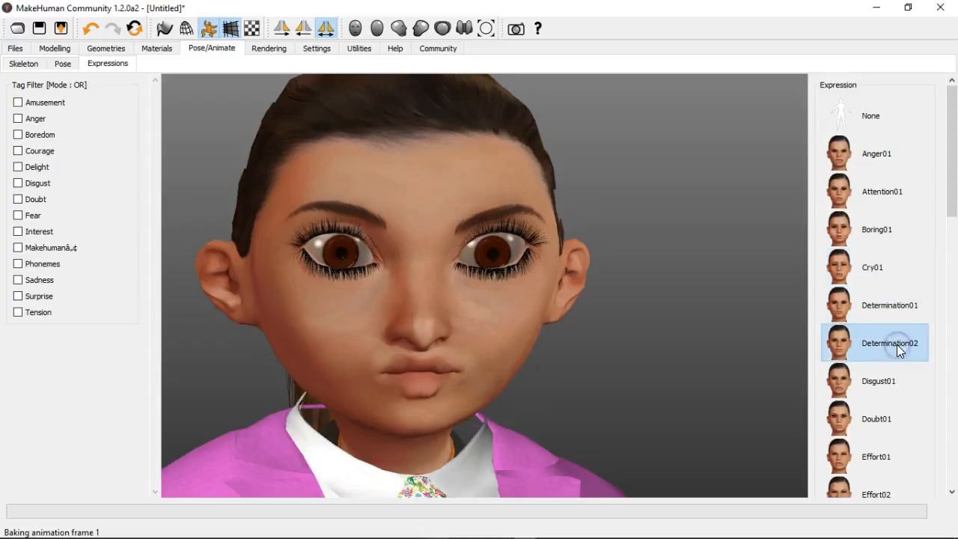
mouse_move(608, 370)
left_mouse_down()
mouse_move(590, 368)
mouse_move(624, 366)
left_mouse_up()
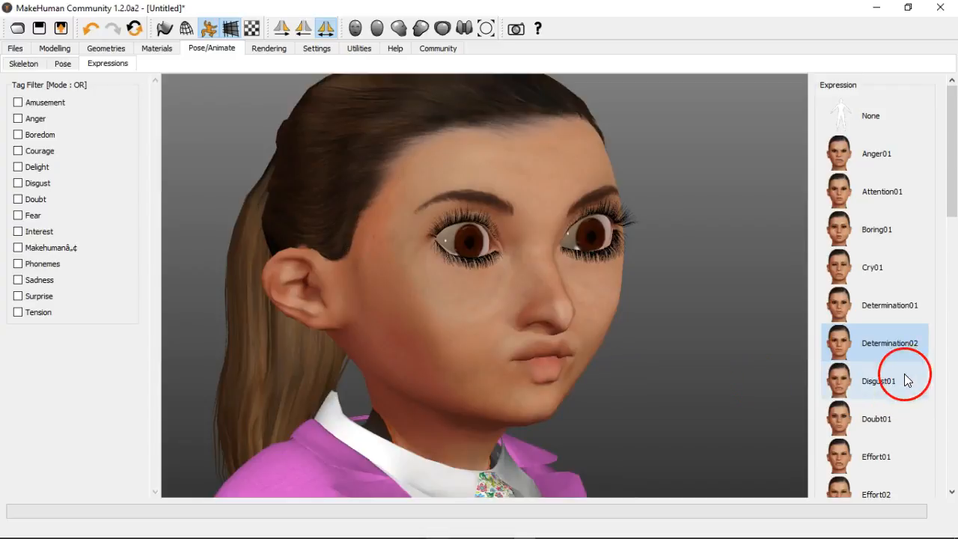
Apply the Laugh02 expression to the face and view the open mouth from nearer the front.
left_click_drag(949, 240, 951, 317)
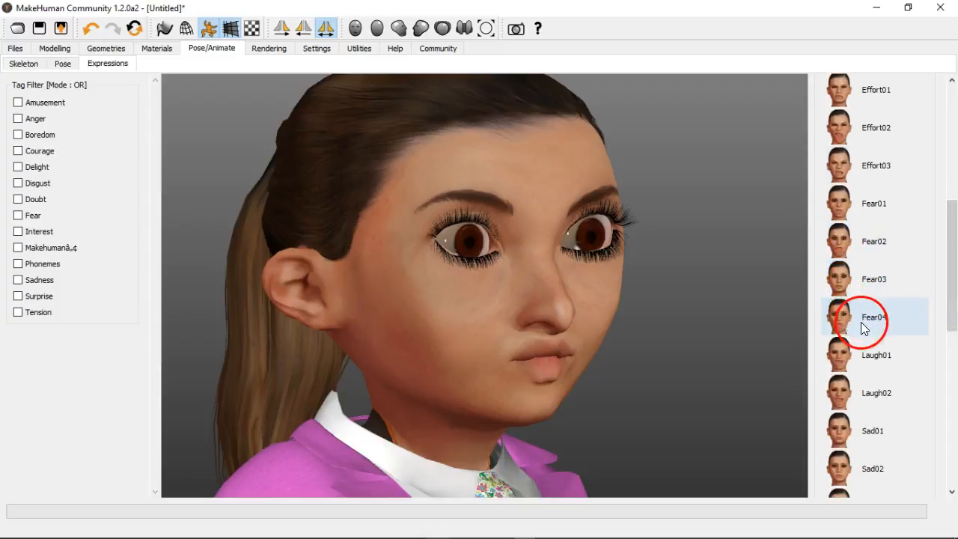
left_click_drag(952, 305, 952, 325)
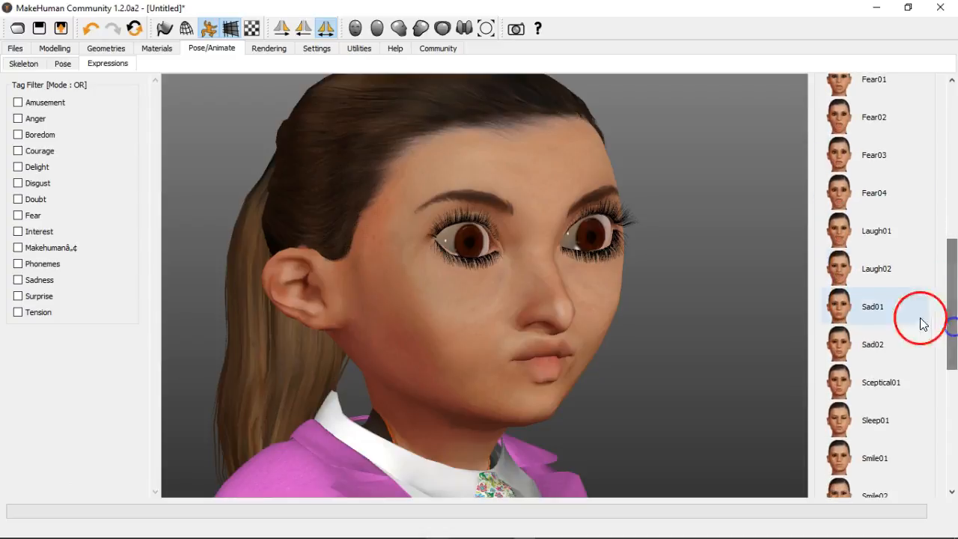
left_click(864, 268)
left_click(478, 344)
left_click_drag(674, 346, 665, 340)
Try the Sad01 expression, switch the face to Sleep01 and view it from another angle.
left_click(876, 310)
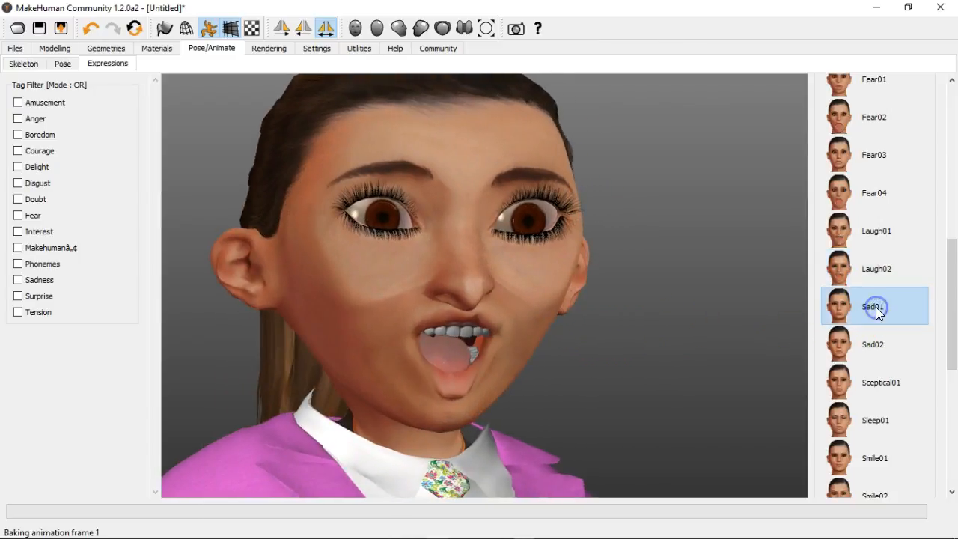
left_click_drag(954, 314, 950, 342)
left_click(868, 329)
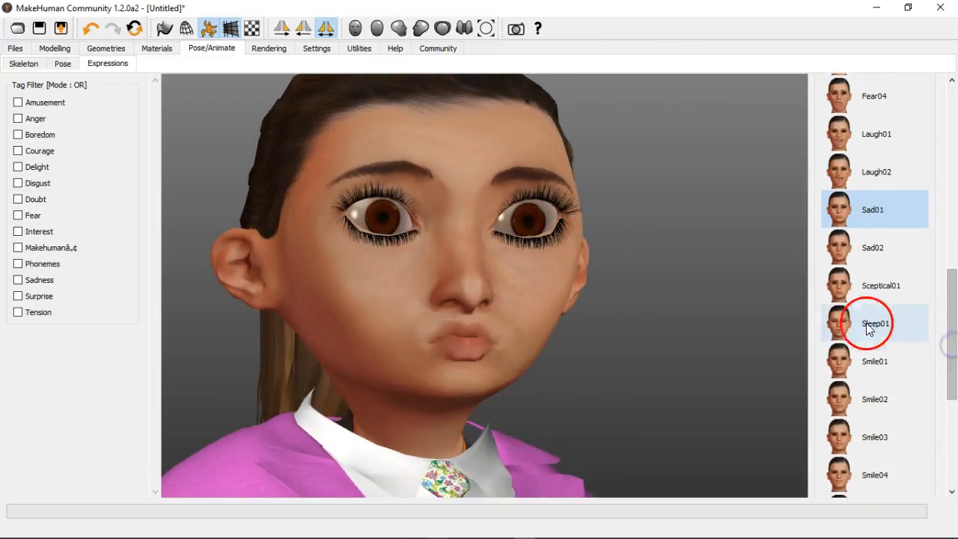
left_click_drag(685, 336, 626, 336)
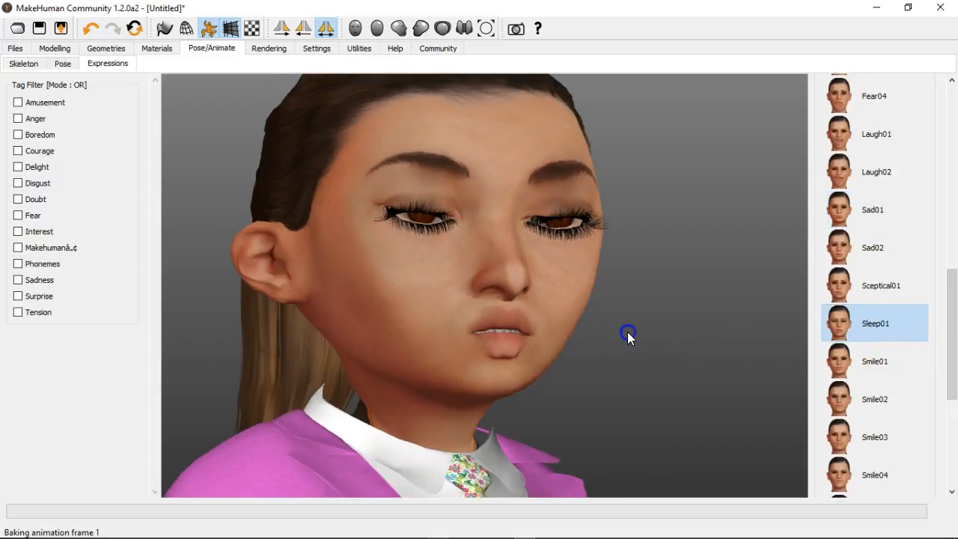
Try the Smile01, Smile02 and Smile03 expressions in turn and check the smile from the front.
left_click(898, 367)
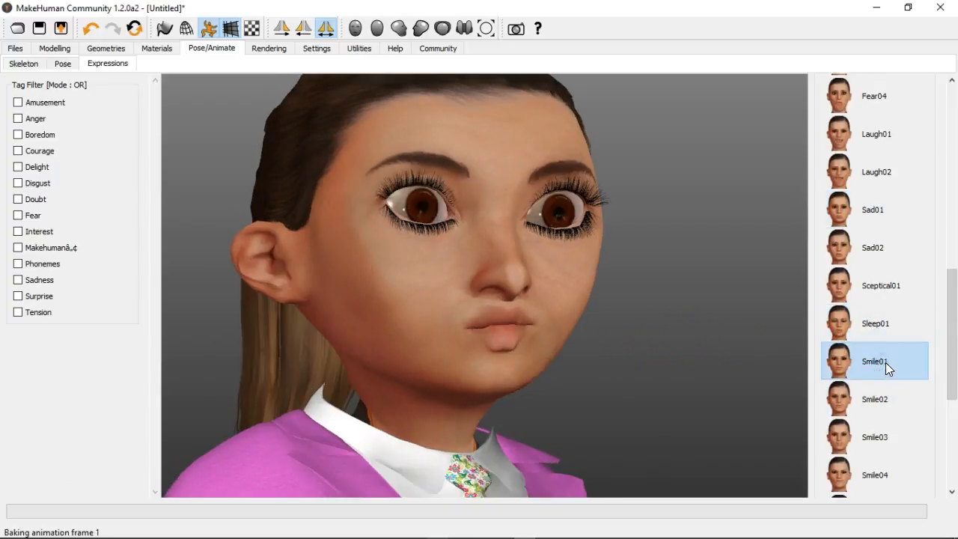
left_click(887, 396)
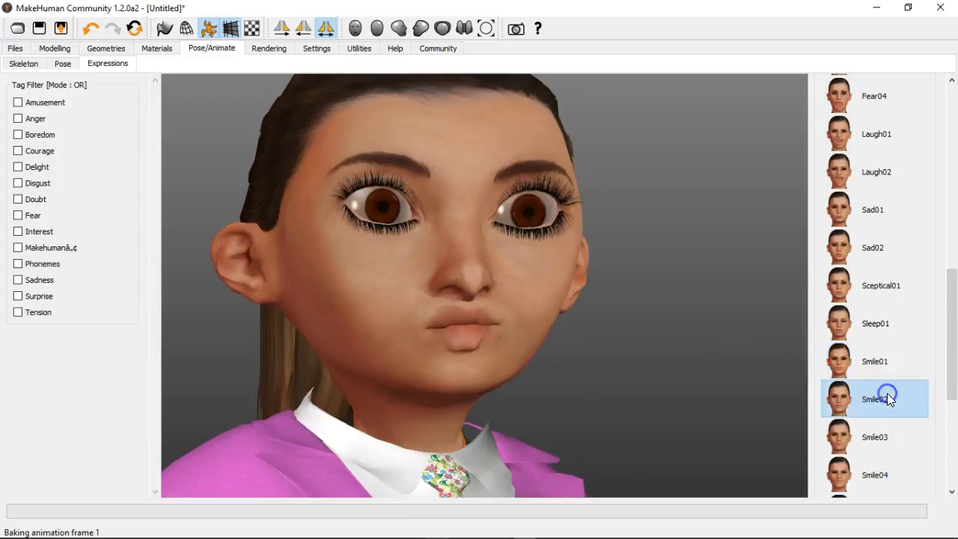
right_click(653, 375)
left_click_drag(631, 360, 621, 364)
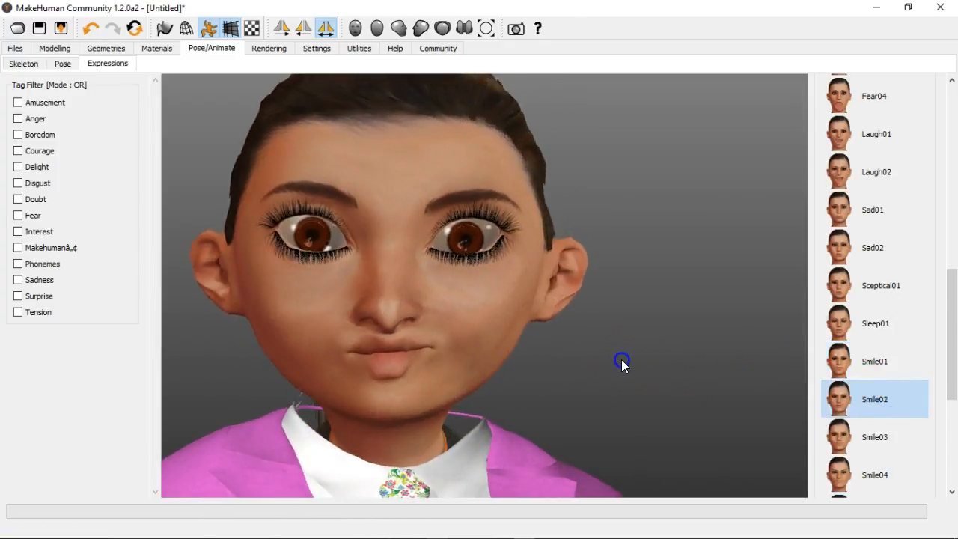
left_click(898, 437)
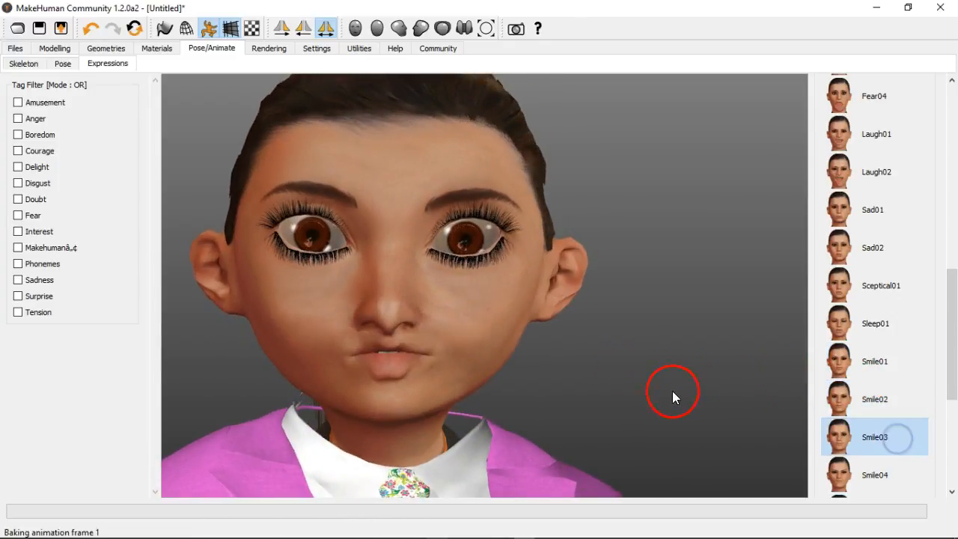
Try the Smile04, Smile05, Stunned01 and Surprise01 expressions in turn on the face.
left_click_drag(950, 327, 950, 373)
left_click(845, 335)
left_click_drag(714, 338, 689, 366)
left_click(874, 369)
left_click(884, 405)
left_click(888, 442)
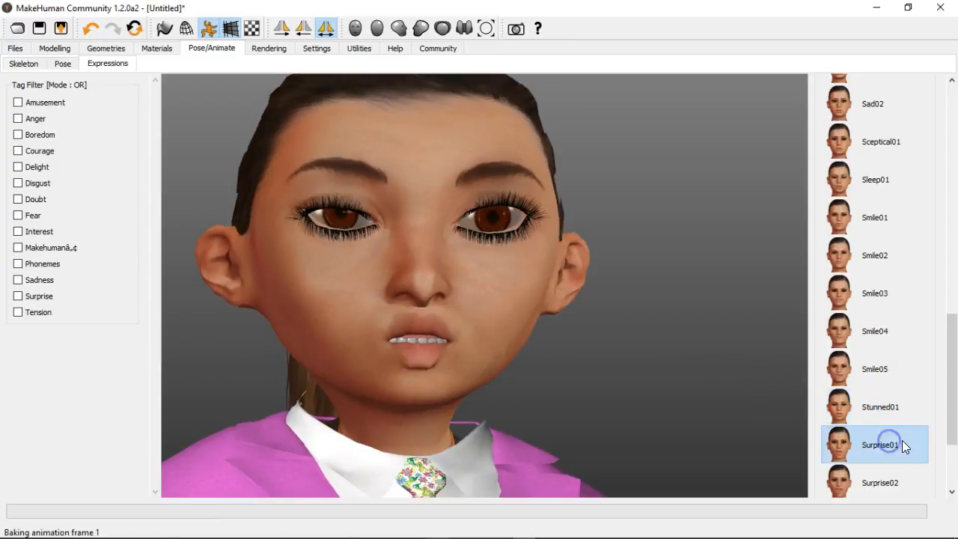
Try the Surprise02, Threaten01, Threaten02 and Vocalize01 expressions in turn and view the face from different angles.
left_click_drag(952, 406, 923, 410)
left_click(886, 362)
left_click_drag(668, 364, 647, 363)
left_click(907, 402)
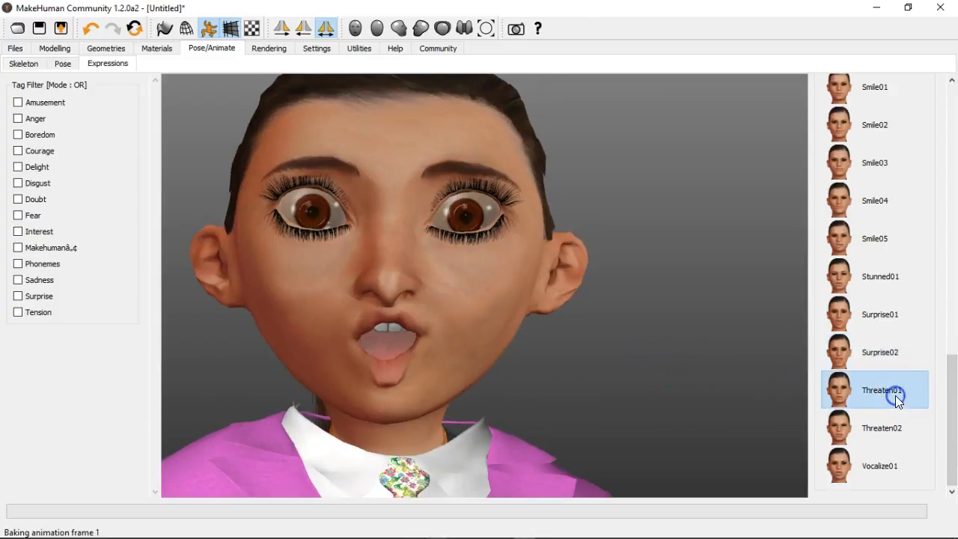
left_click(887, 436)
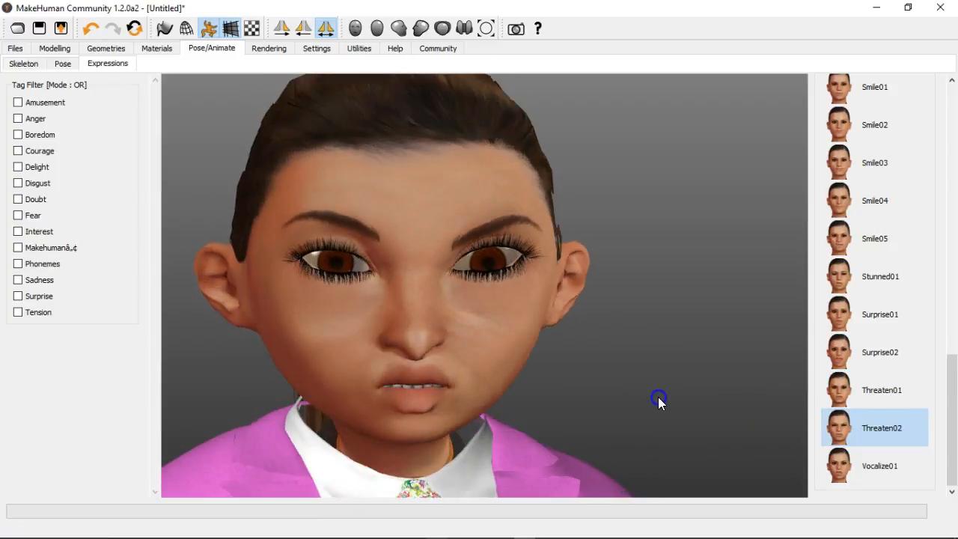
left_click(889, 463)
left_click(663, 407)
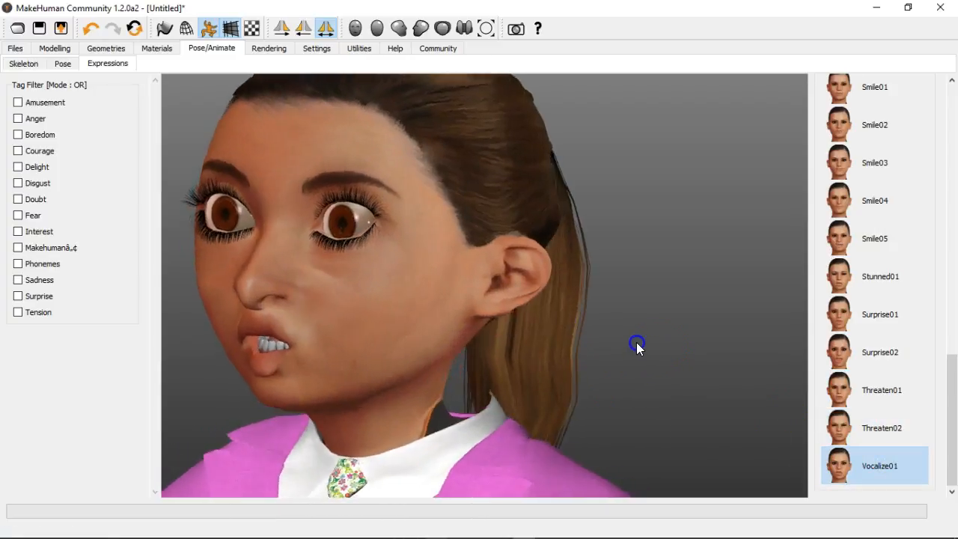
left_click(750, 334)
Go back to the smiles and compare Smile02, Smile03, Smile04 and Smile05 on the face.
left_click_drag(951, 438, 954, 372)
left_click(866, 351)
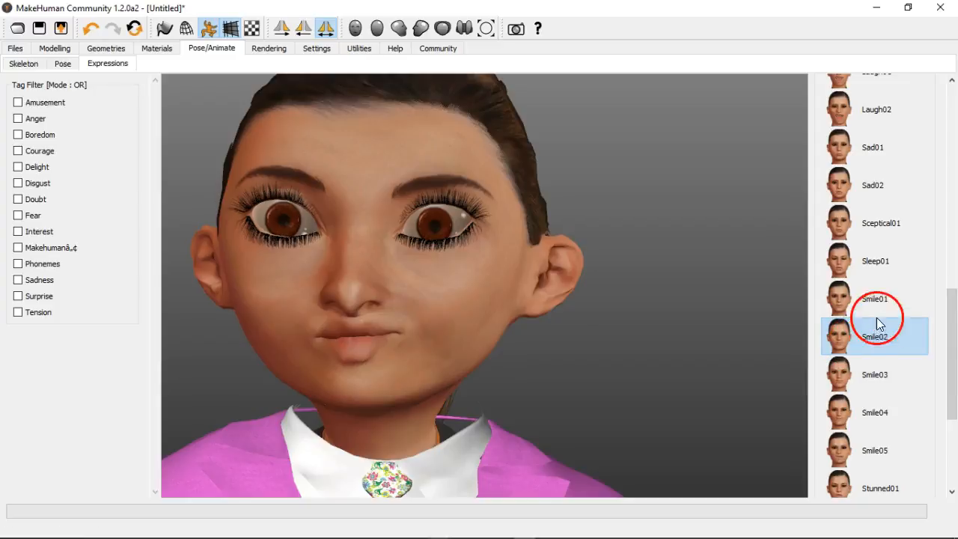
left_click(876, 367)
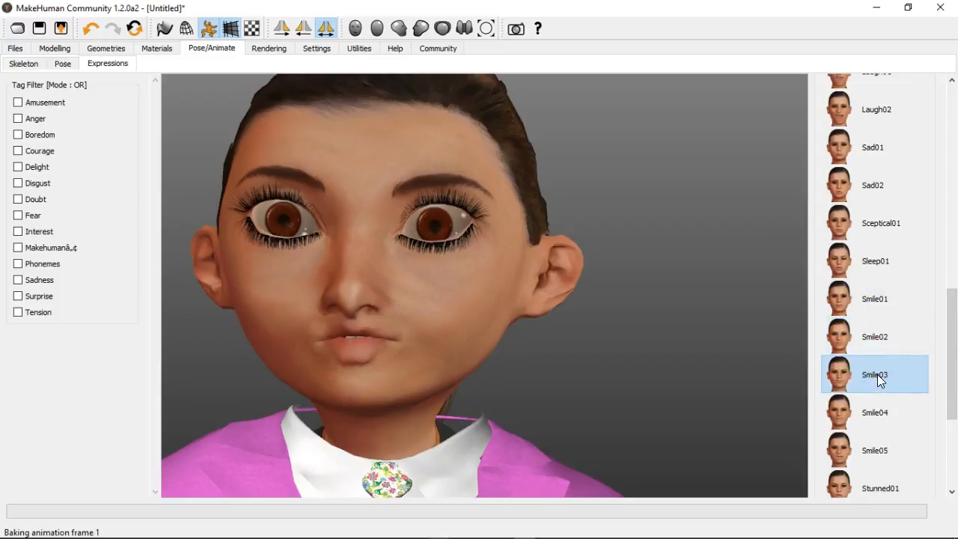
left_click(881, 410)
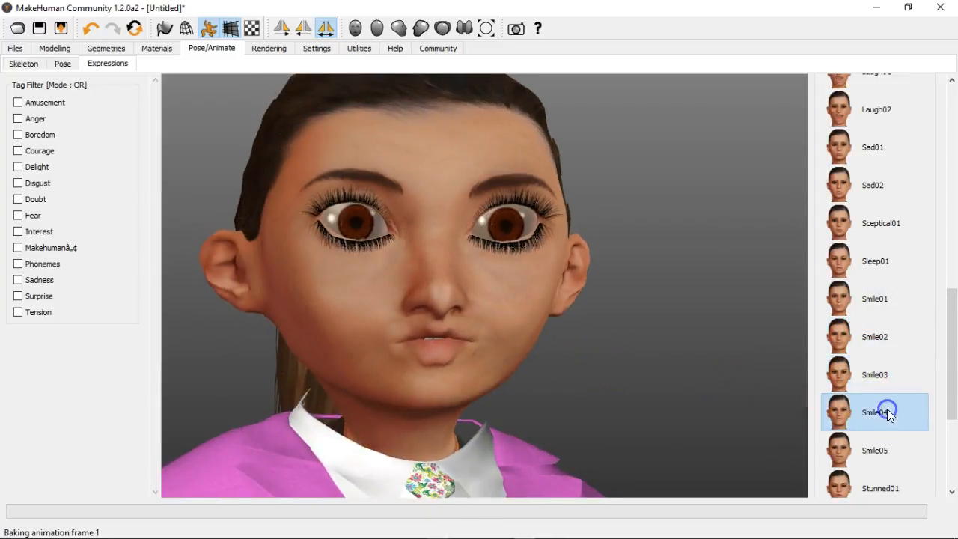
left_click(746, 399)
left_click(875, 455)
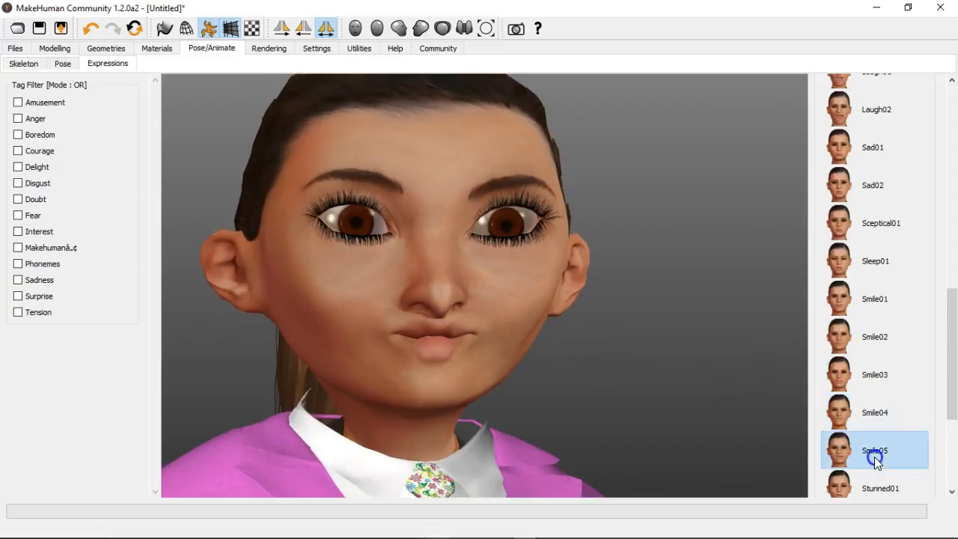
Compare the Laugh02 and Laugh01 expressions and view the laughing face from the side.
left_click_drag(947, 402, 949, 363)
left_click(861, 370)
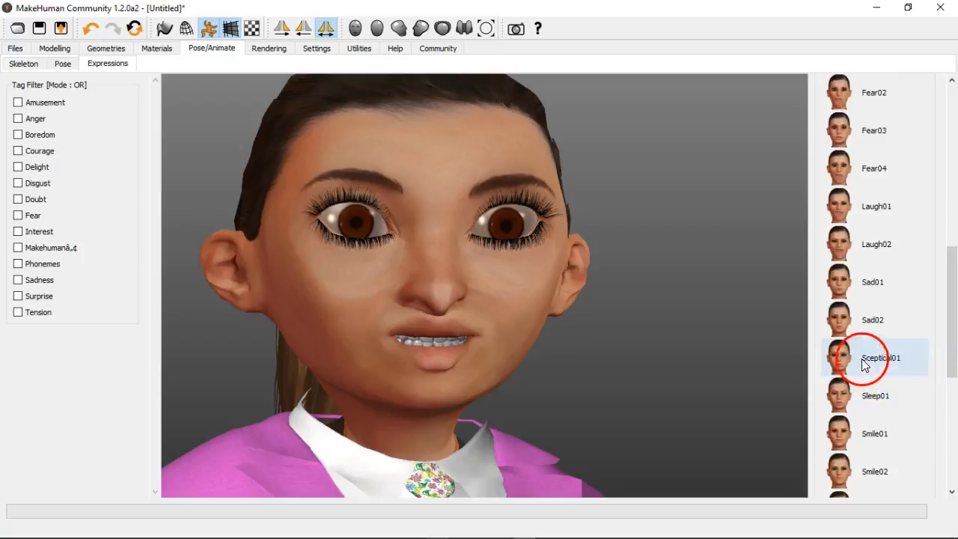
left_click(860, 321)
left_click(869, 283)
left_click(864, 244)
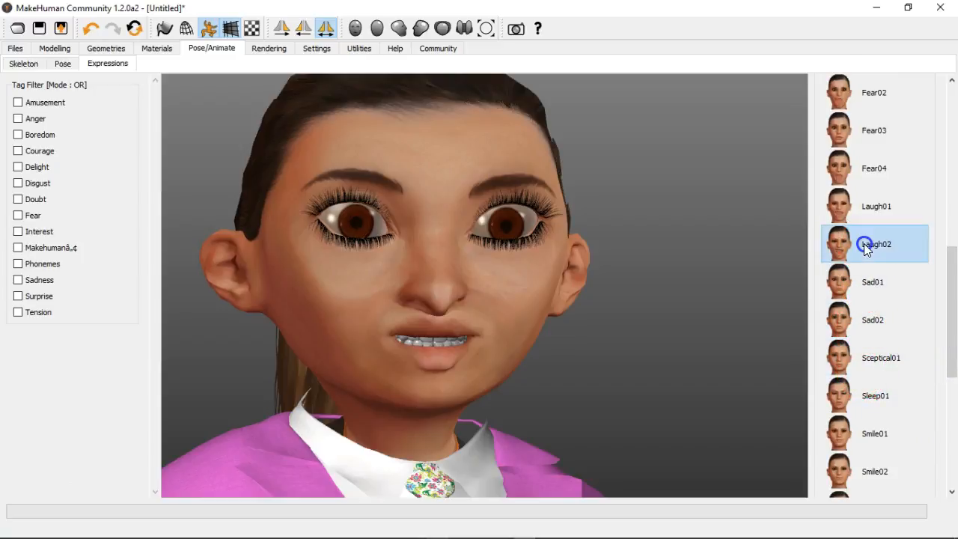
left_click(863, 215)
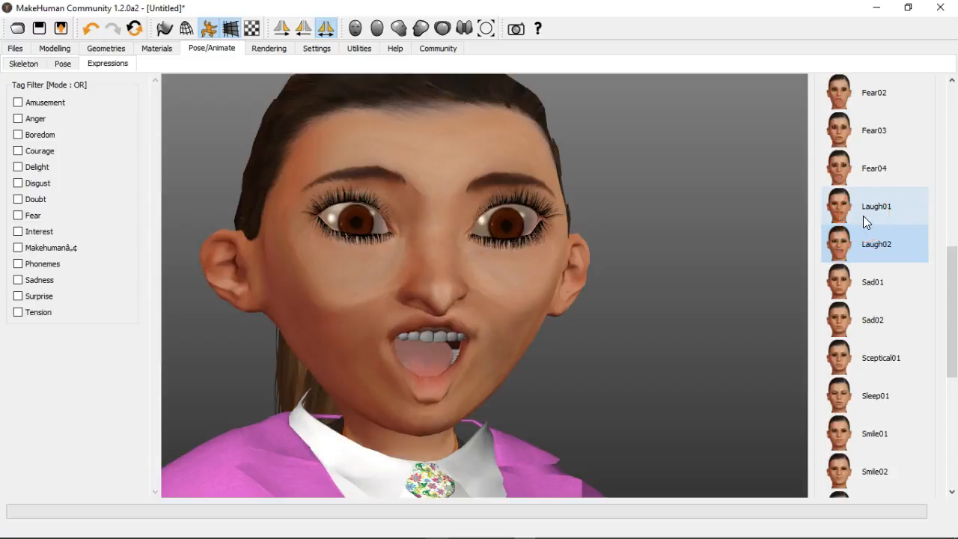
left_click(862, 216)
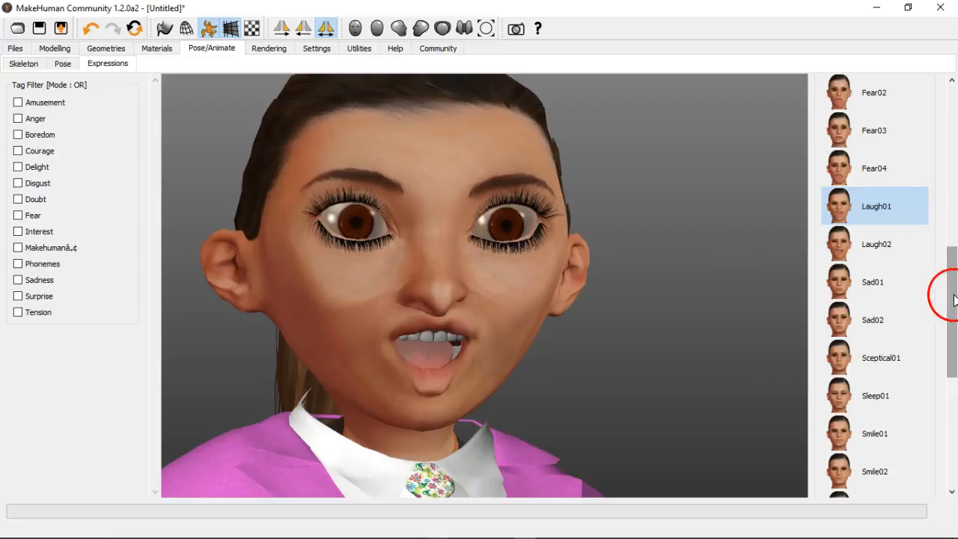
left_click_drag(954, 280, 906, 321)
left_click_drag(641, 325, 622, 319)
scroll(636, 326, "down", 2)
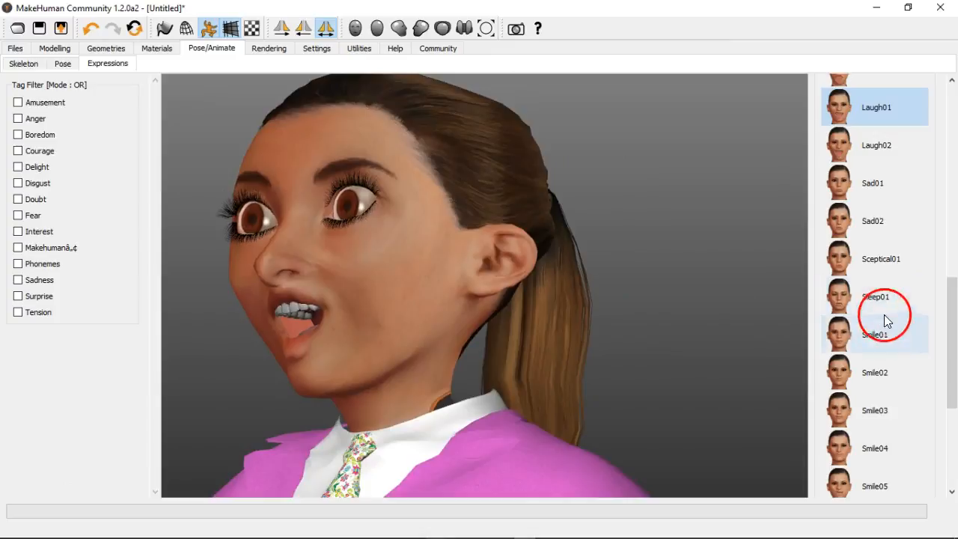
Try the Smile01 expression, switch the face to Smile02 and view it at an angle.
left_click(880, 349)
left_click_drag(678, 364, 706, 368)
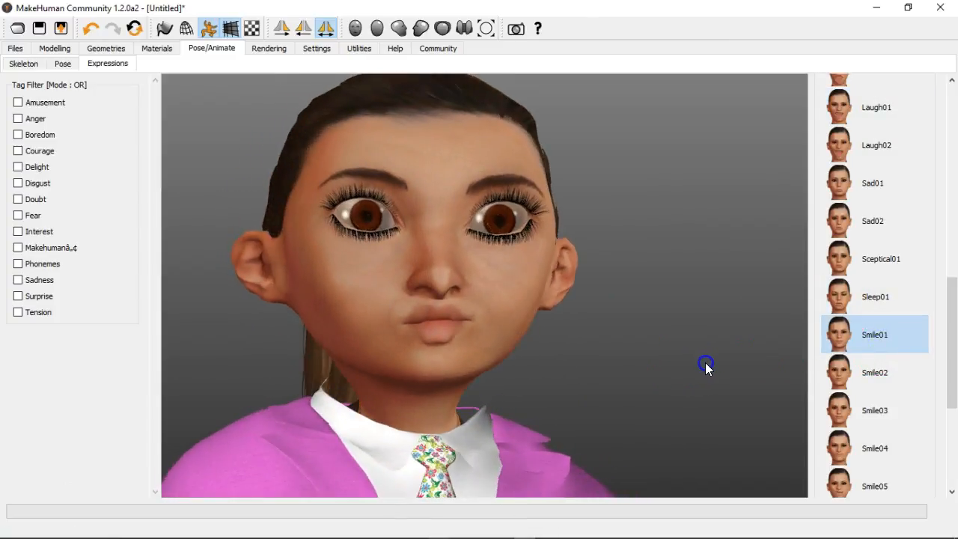
left_click(875, 368)
left_click_drag(642, 357, 662, 358)
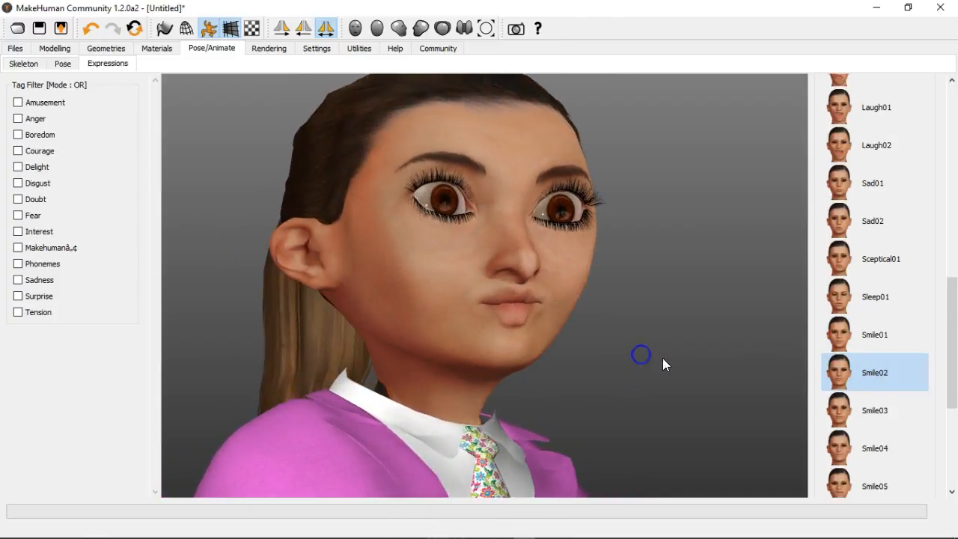
Try the Smile03 expression, view the face at an angle and switch back to Smile02.
left_click(875, 409)
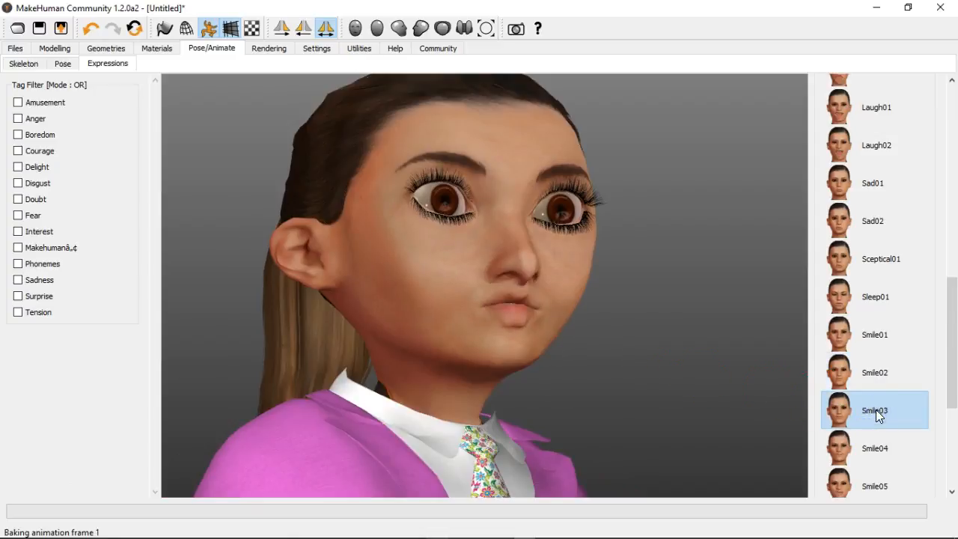
left_click_drag(626, 370, 670, 372)
left_click(858, 372)
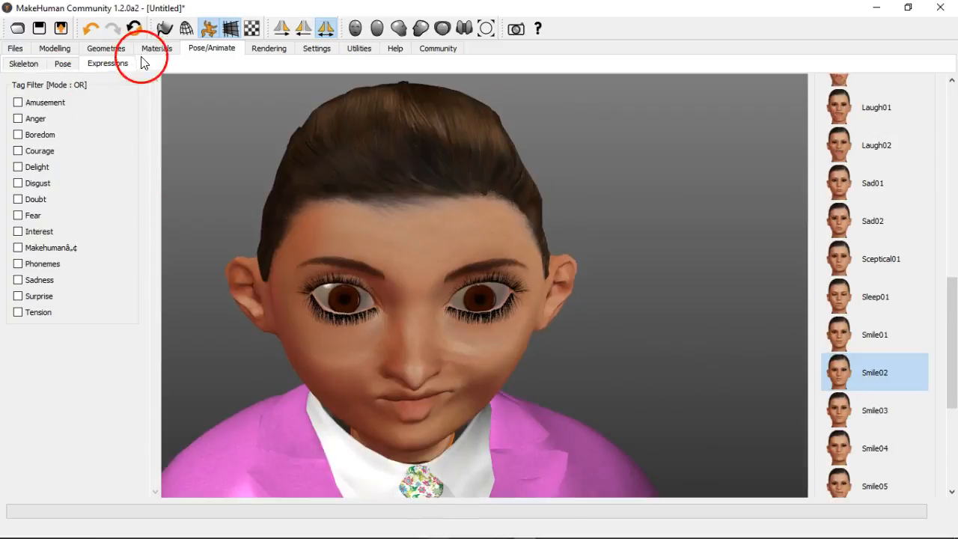
left_click(107, 48)
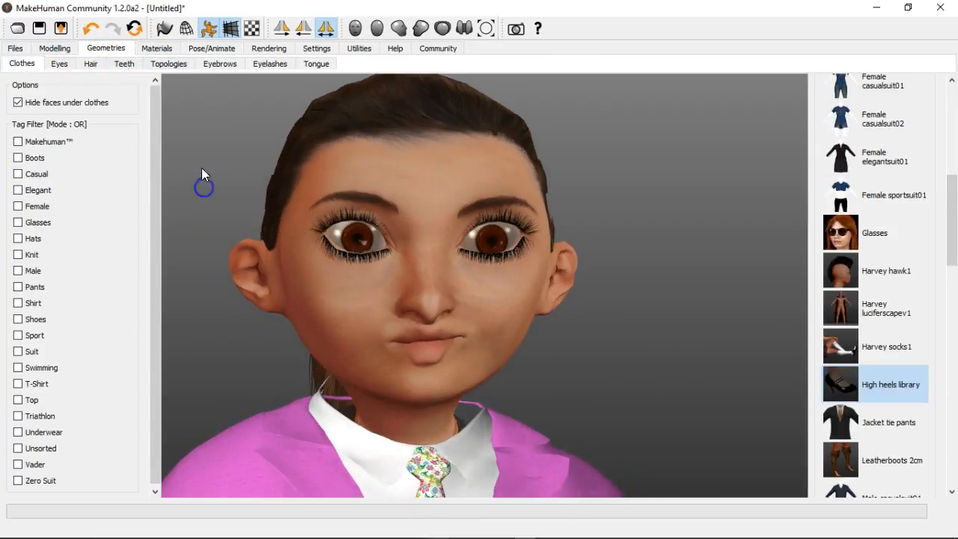
left_click(162, 49)
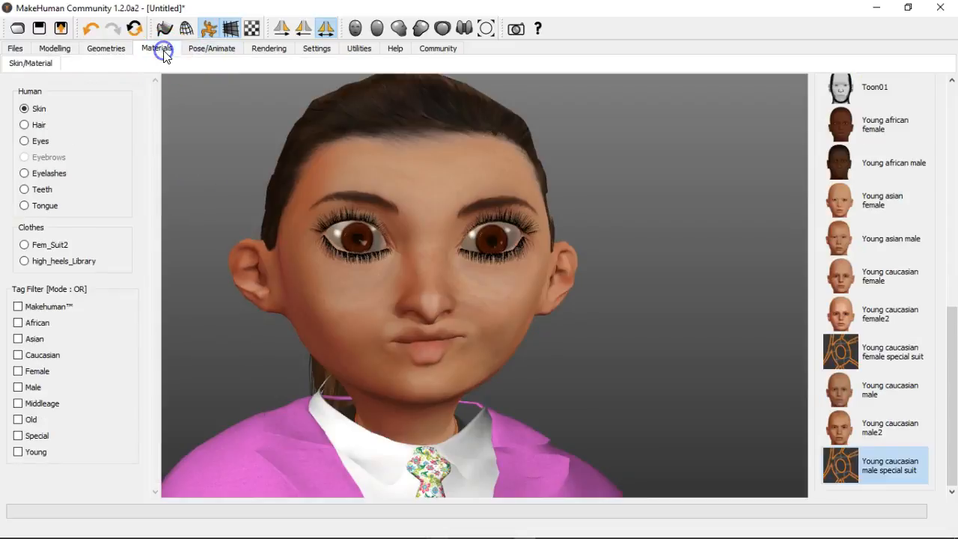
left_click(209, 50)
left_click(103, 54)
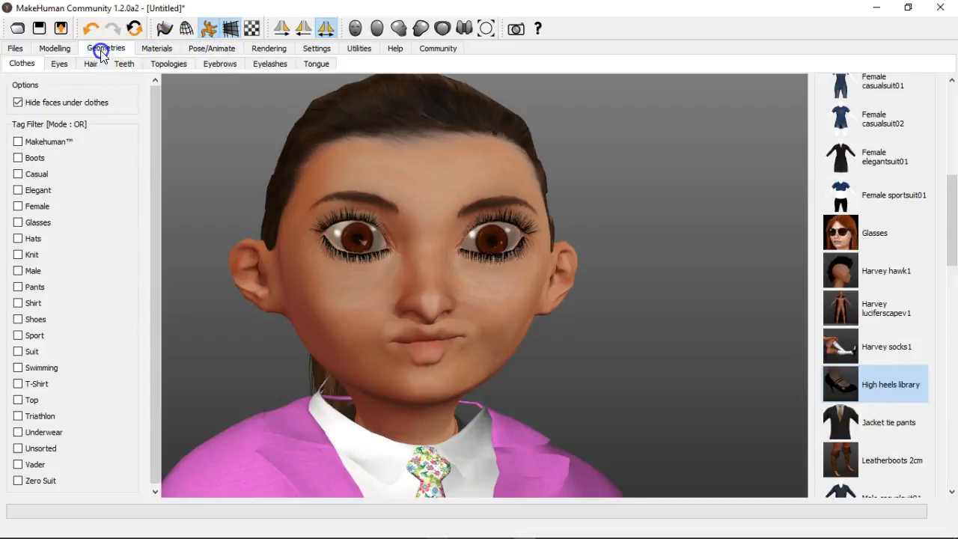
Return to face modelling and raise the horizontal position setting in the mouth size category.
left_click(60, 48)
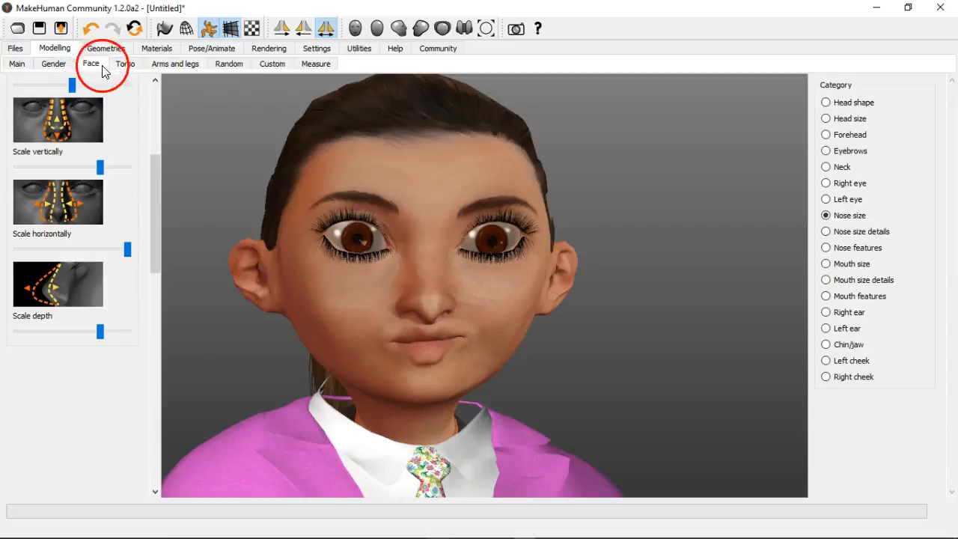
left_click(826, 264)
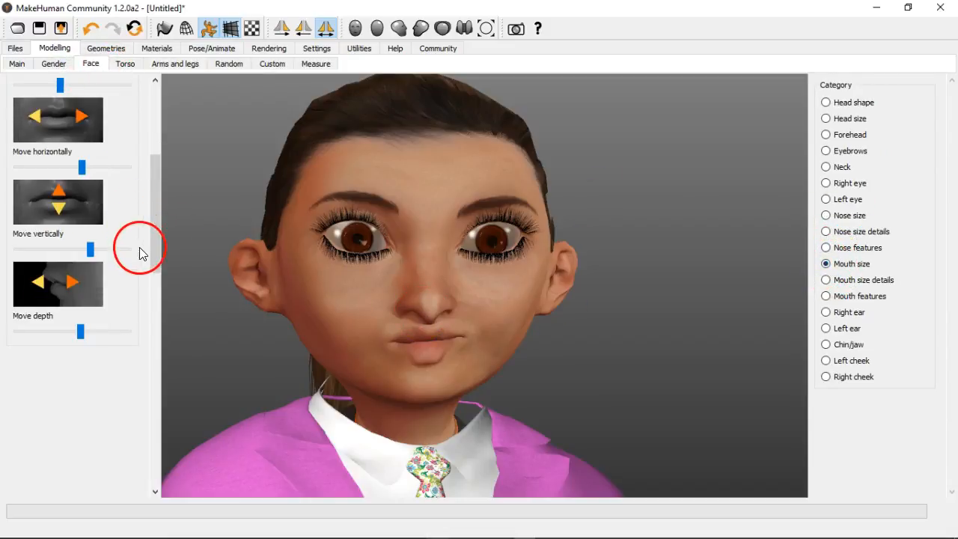
left_click_drag(154, 246, 149, 214)
left_click(83, 262)
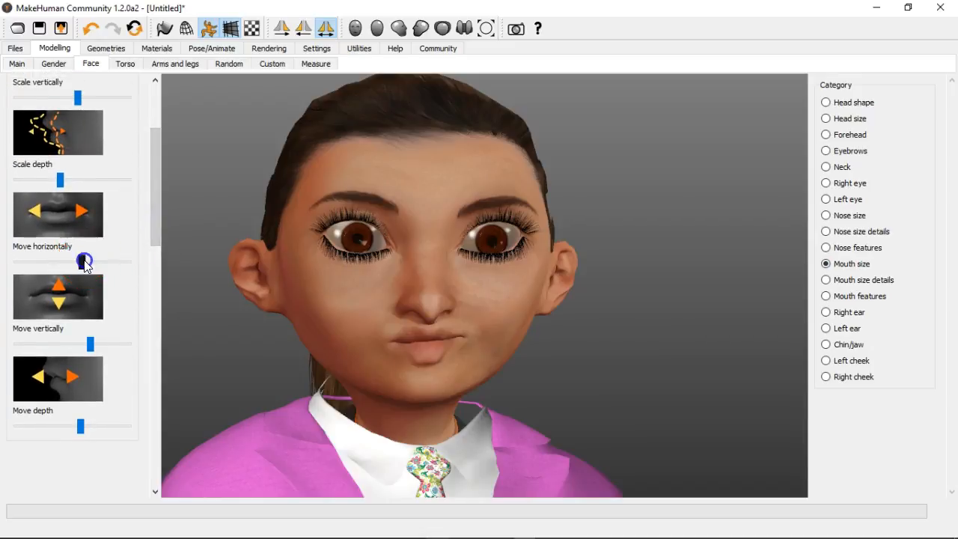
left_click_drag(86, 266, 94, 267)
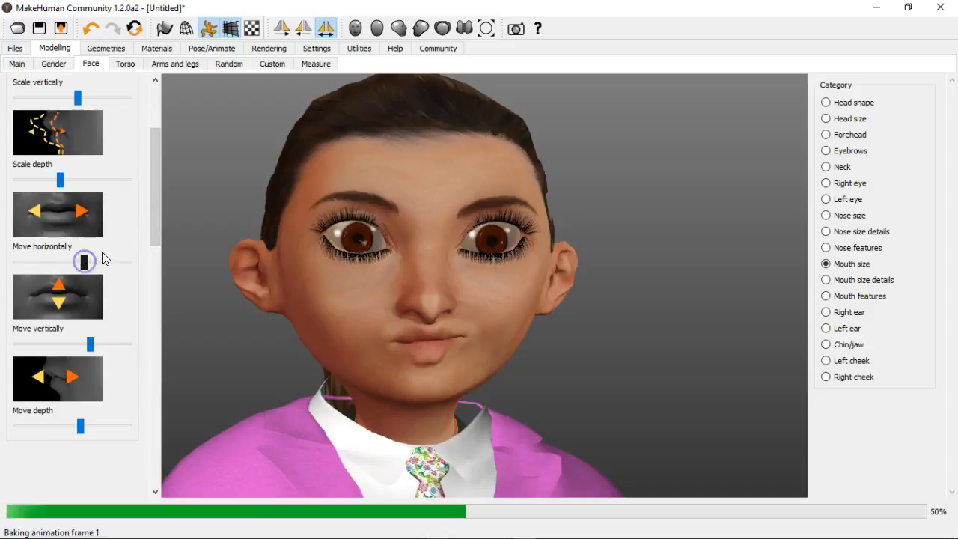
left_click(92, 260)
left_click_drag(87, 267, 111, 259)
left_click(102, 257)
left_click_drag(281, 323, 279, 314)
Increase the mouth's vertical scale, raise its horizontal scale to the maximum and check the face at an angle.
left_click_drag(158, 218, 154, 177)
left_click(52, 367)
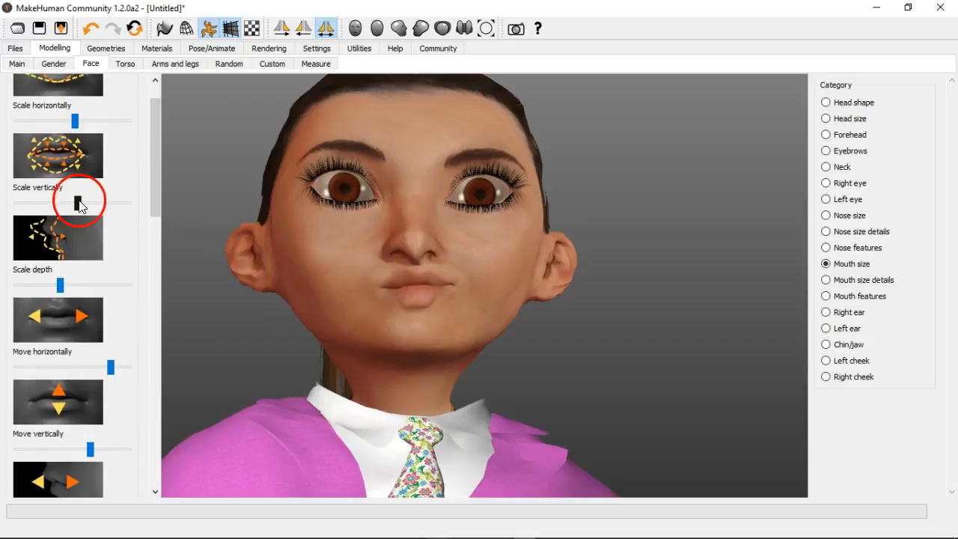
left_click_drag(78, 200, 89, 203)
left_click_drag(262, 300, 265, 306)
left_click_drag(151, 212, 154, 186)
left_click_drag(66, 162, 95, 171)
left_click_drag(232, 297, 260, 354)
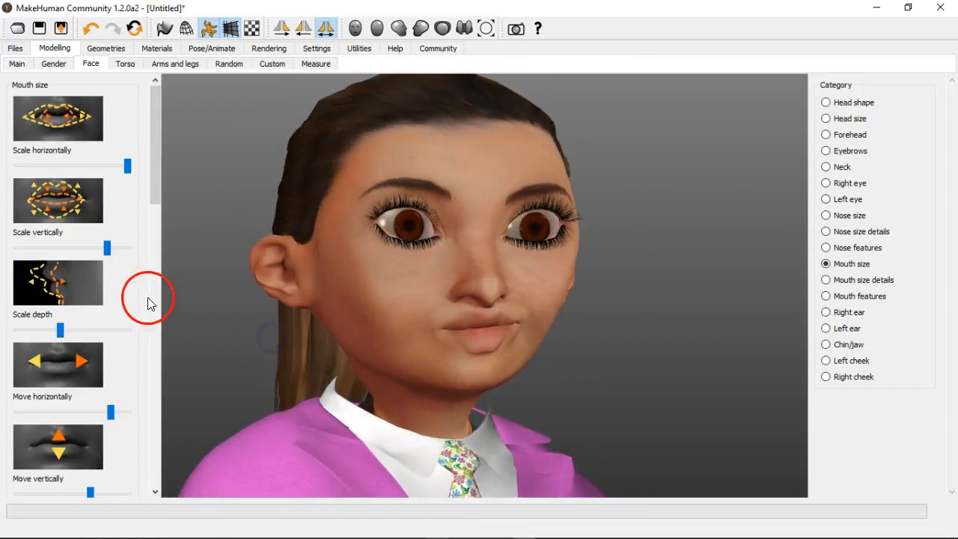
Reduce the lower lip height slightly in the mouth size details category.
left_click(838, 280)
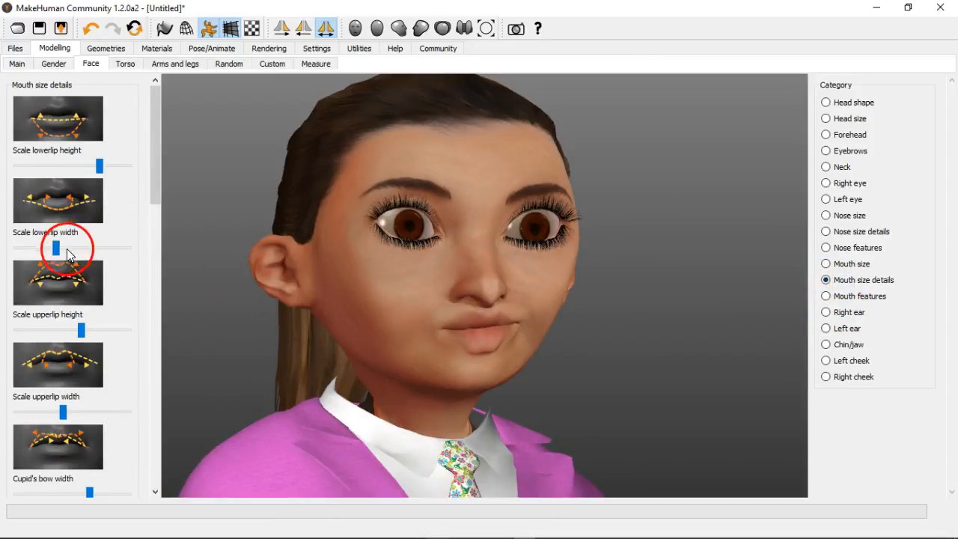
left_click(101, 170)
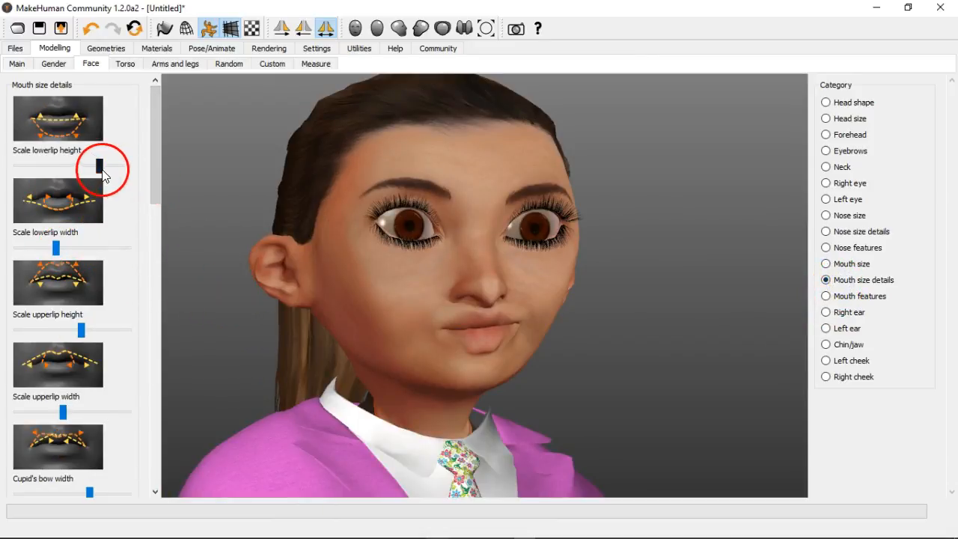
mouse_move(102, 168)
left_mouse_down()
mouse_move(130, 170)
mouse_move(92, 176)
left_mouse_up()
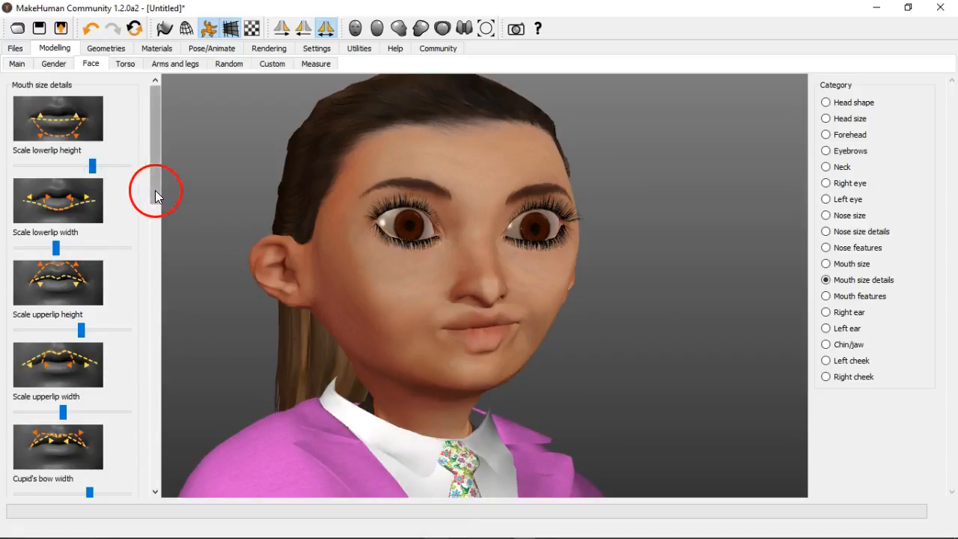
Increase the upper lip width and view the reshaped mouth from the front and at an angle.
left_click_drag(154, 190, 150, 222)
left_click_drag(78, 278, 100, 280)
left_click_drag(669, 409, 662, 408)
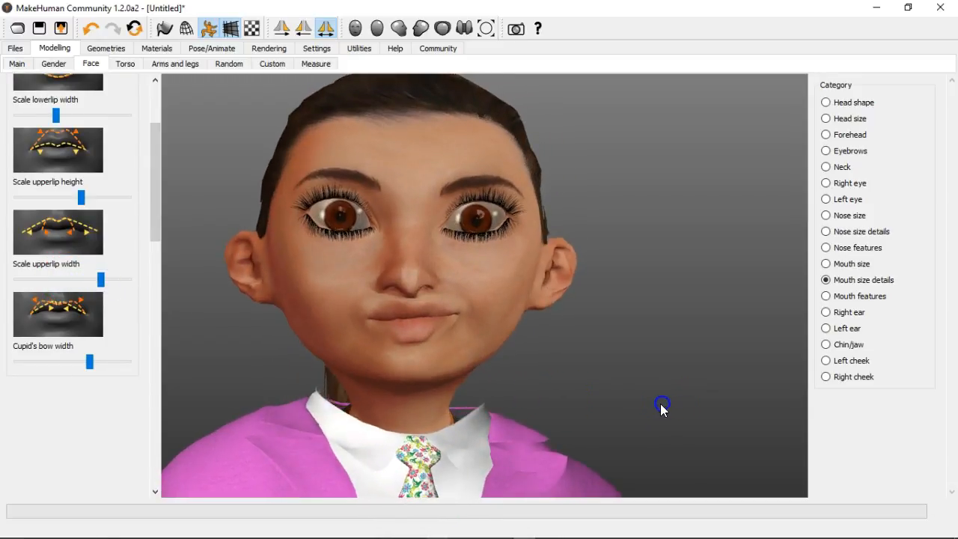
left_click_drag(154, 216, 152, 182)
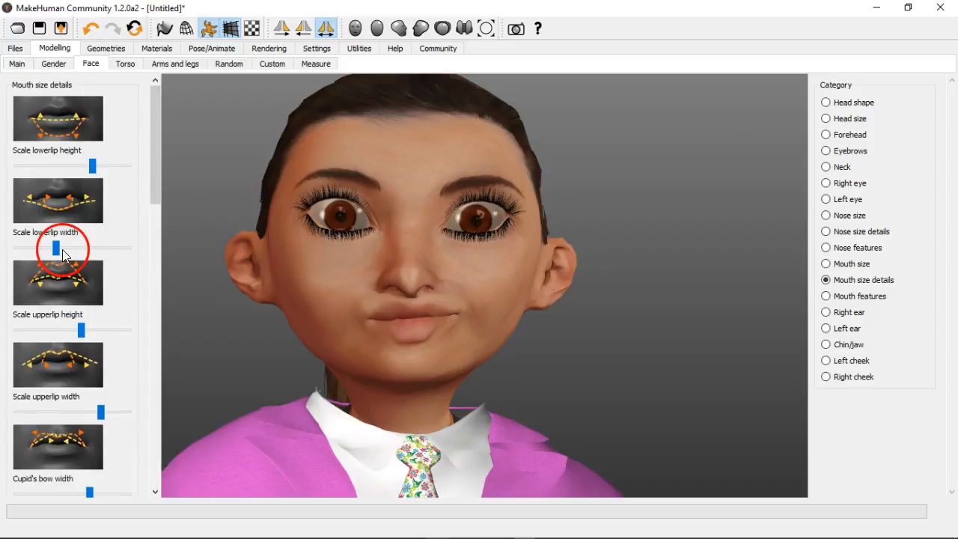
left_click_drag(558, 324, 610, 323)
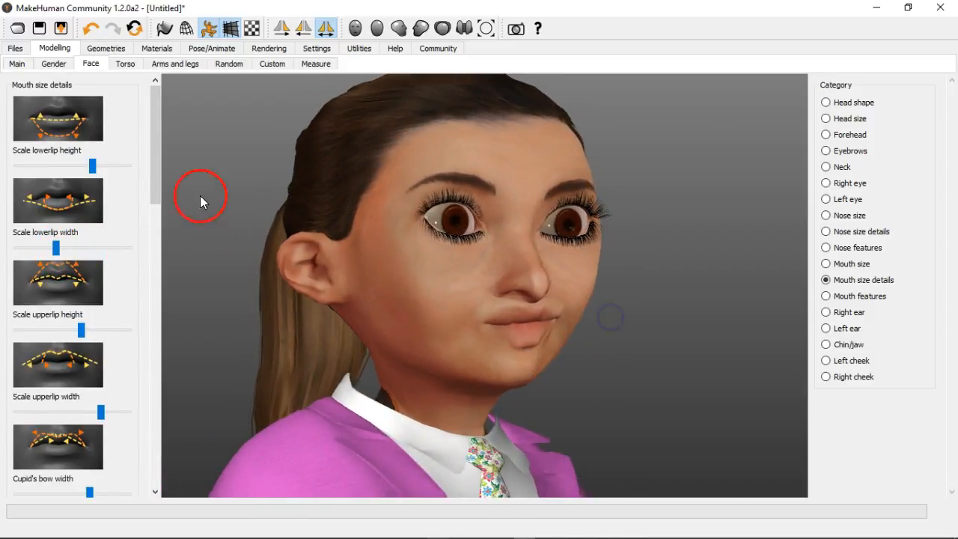
Enable accepting connections on the Community socket server.
left_click(441, 50)
left_click(18, 105)
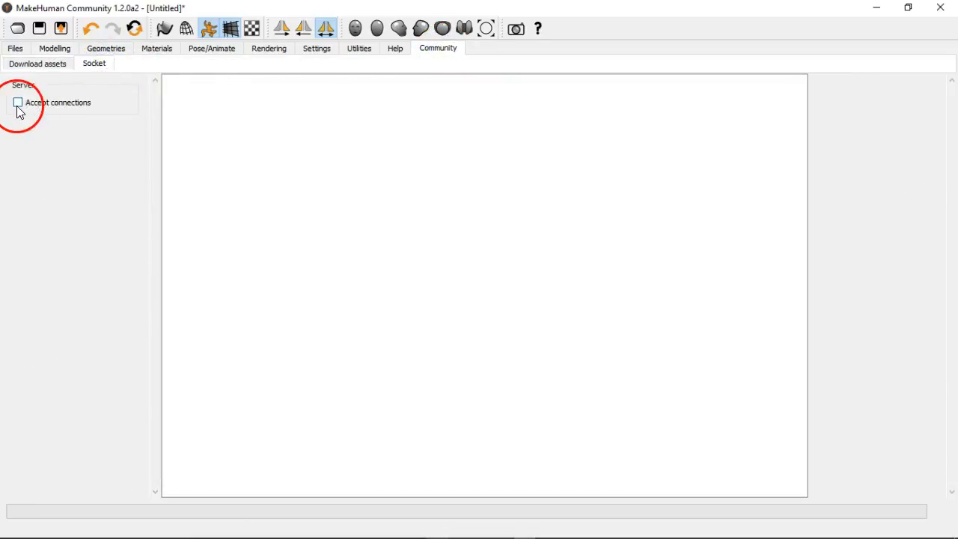
left_click(18, 103)
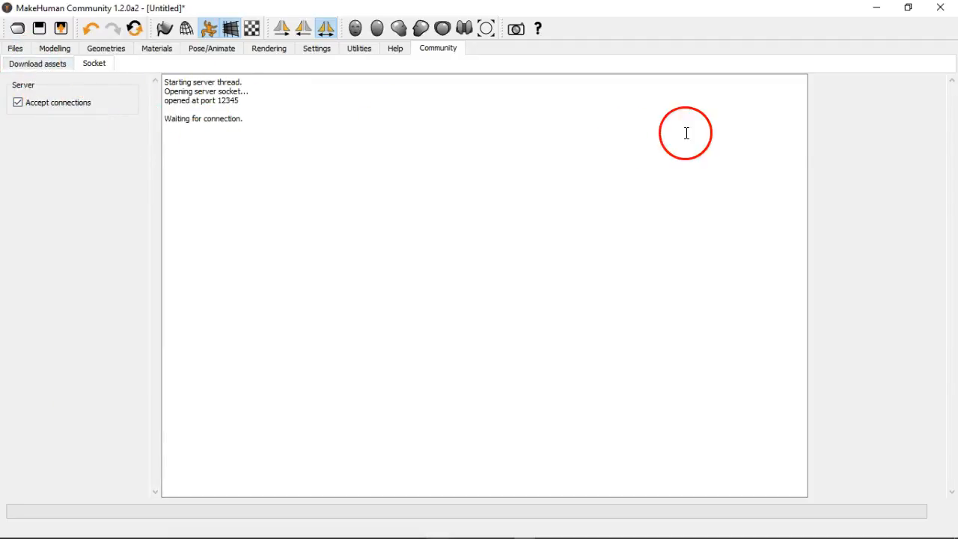
List the downloadable community assets of type pose and show the available asset types.
left_click(60, 65)
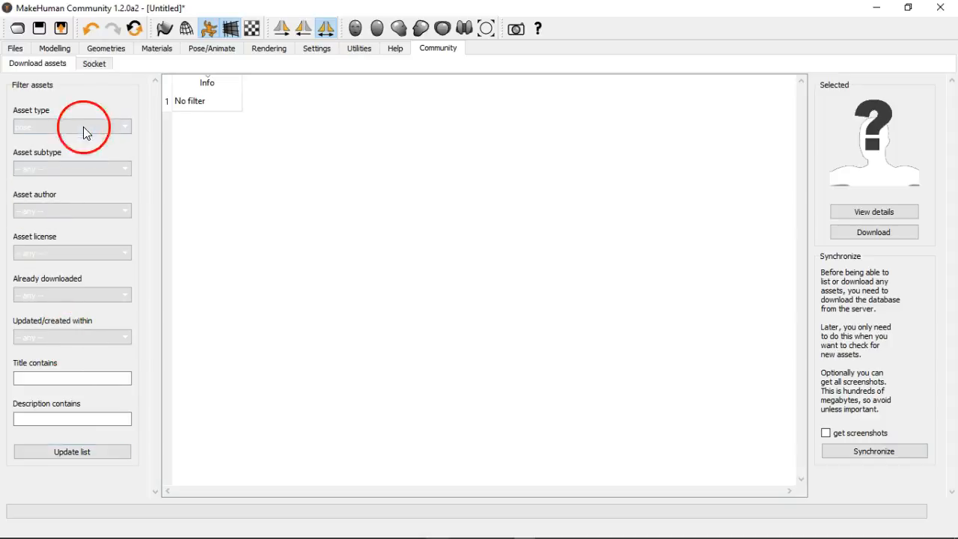
left_click(72, 452)
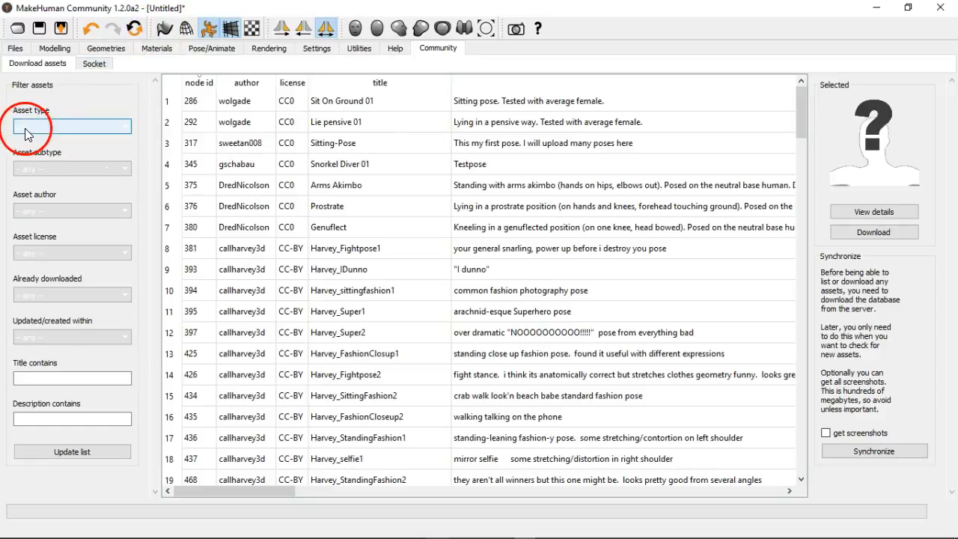
left_click(124, 127)
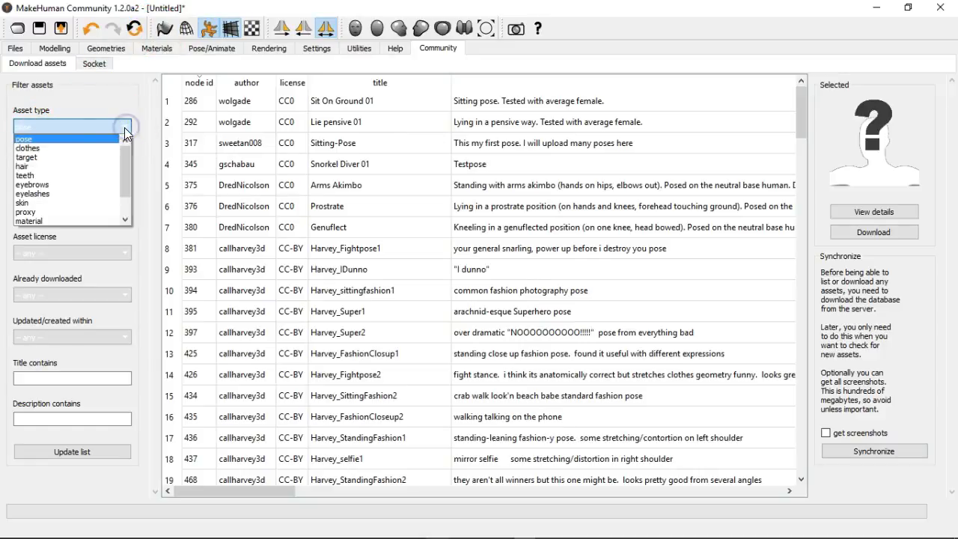
Filter the community asset list to assets of type target and refresh the list.
left_click(51, 158)
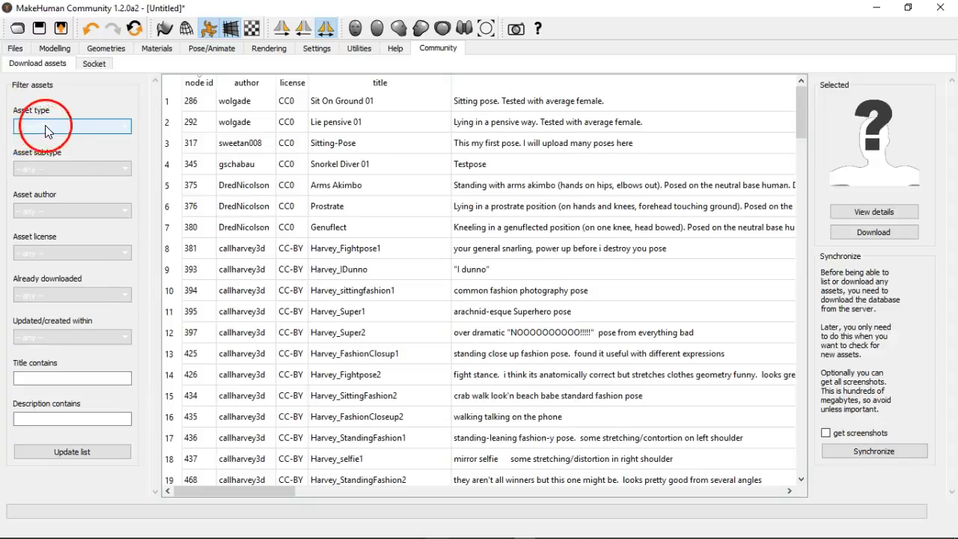
left_click(86, 453)
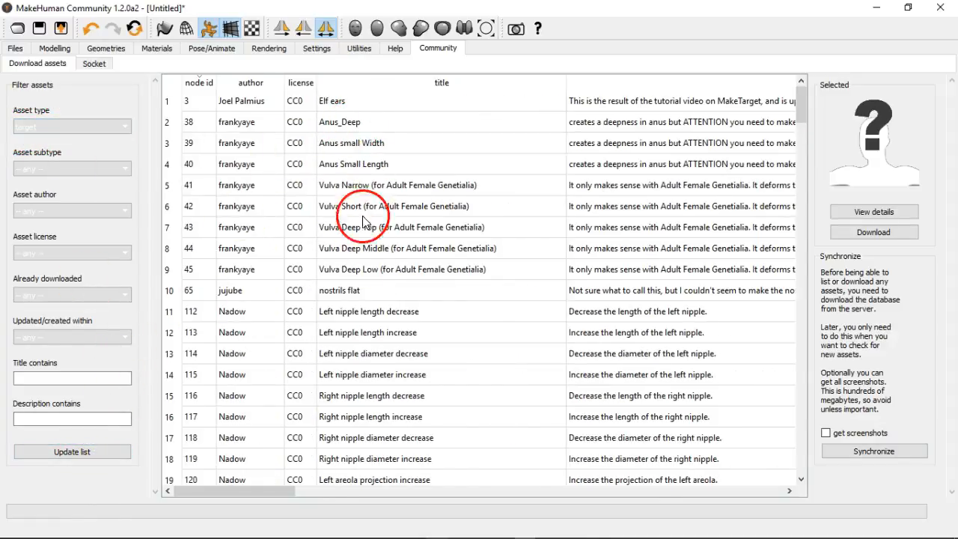
Look through the titles and descriptions of the downloadable target assets.
scroll(385, 374, "down", 3)
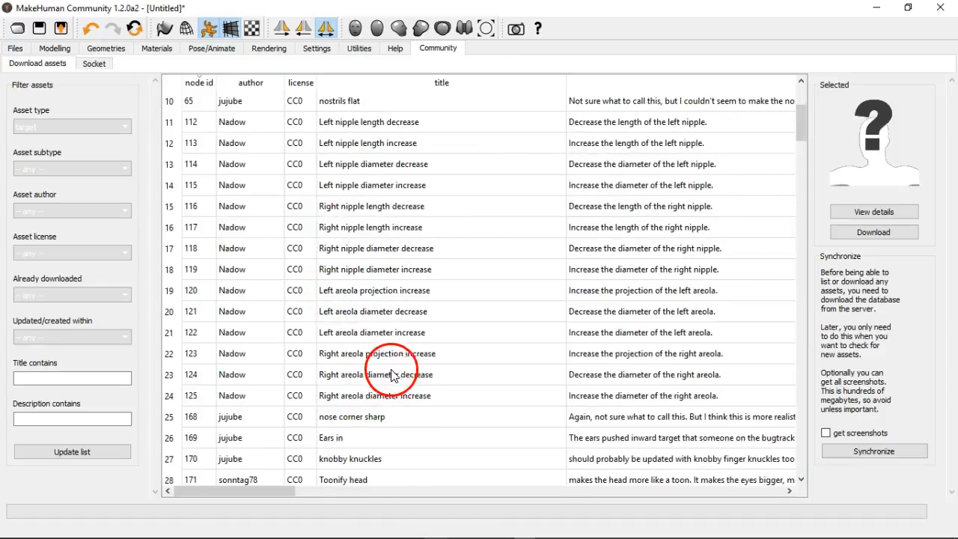
scroll(397, 378, "down", 1)
scroll(364, 289, "down", 3)
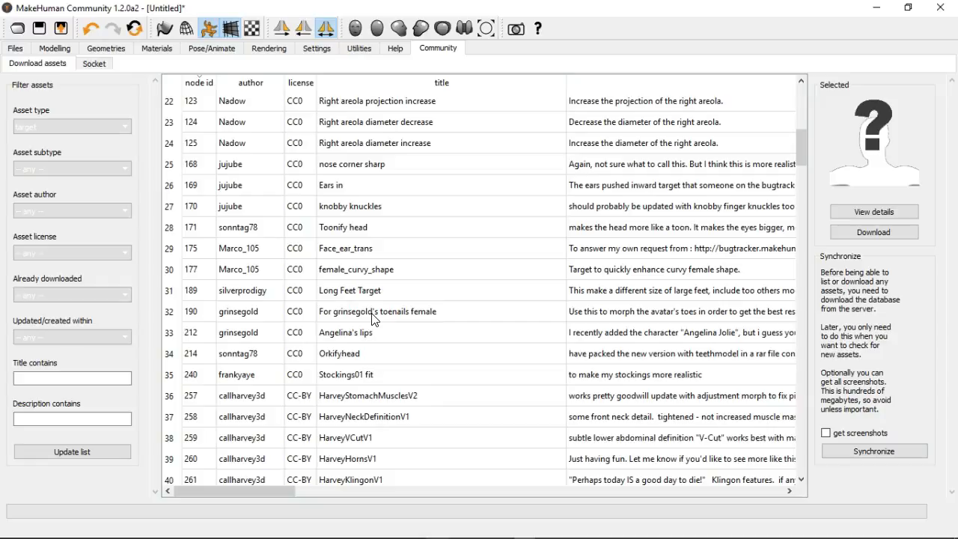
scroll(374, 319, "down", 2)
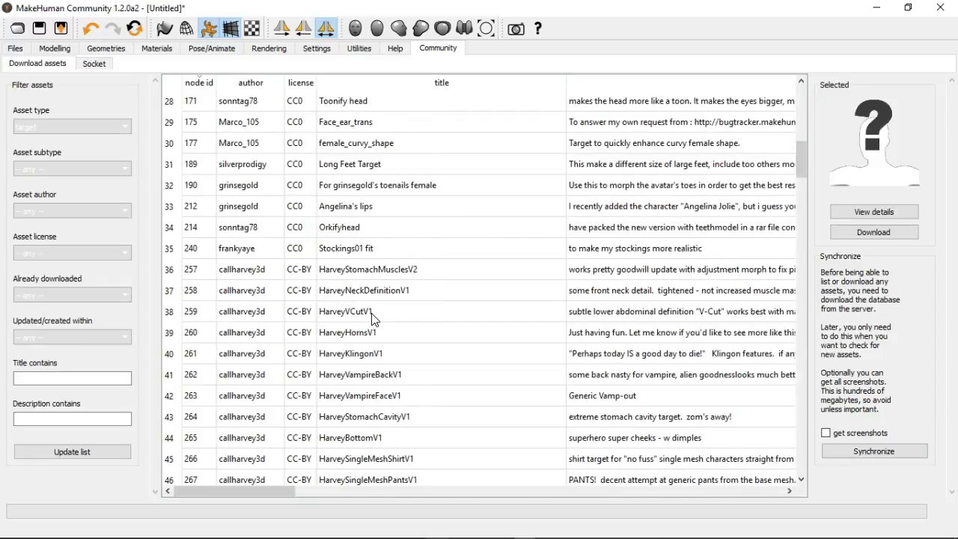
scroll(363, 223, "down", 2)
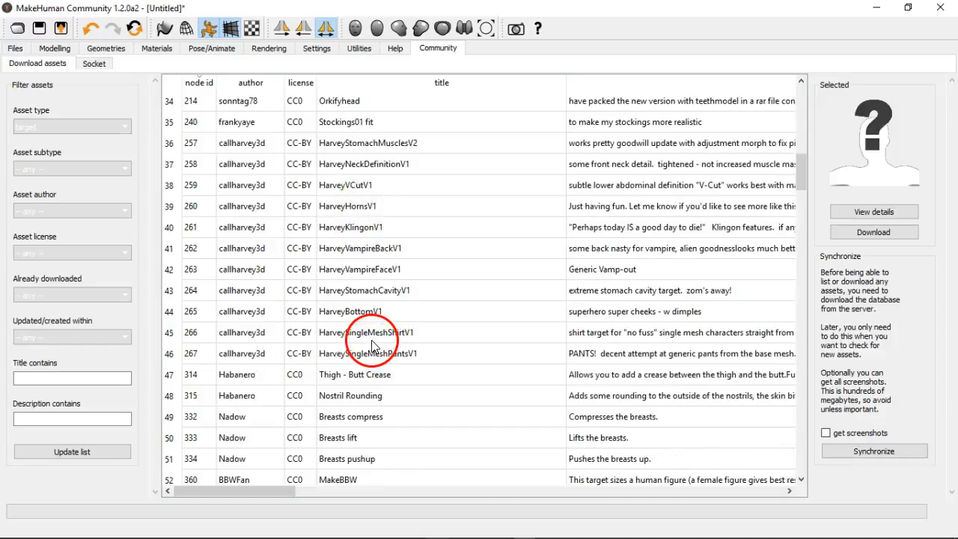
scroll(371, 346, "down", 3)
scroll(372, 345, "down", 10)
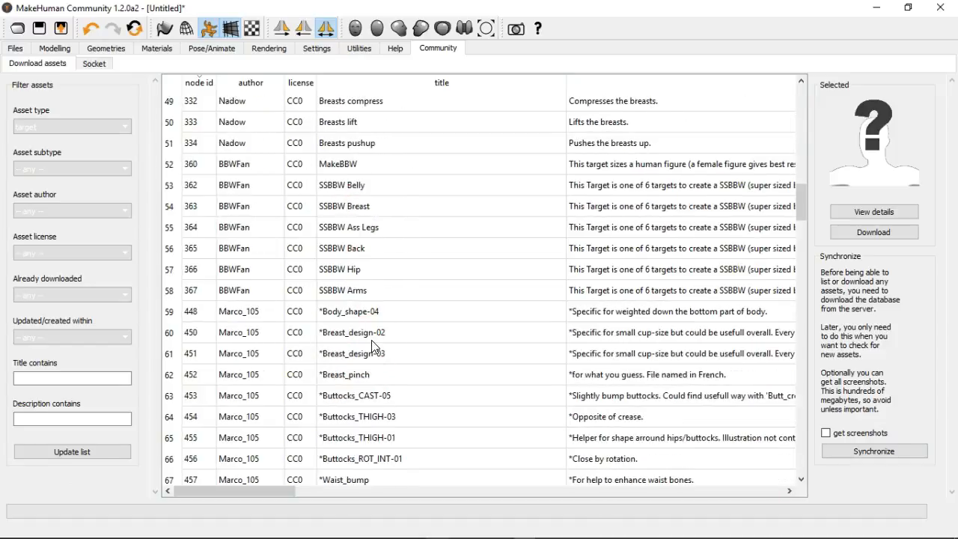
scroll(372, 345, "down", 9)
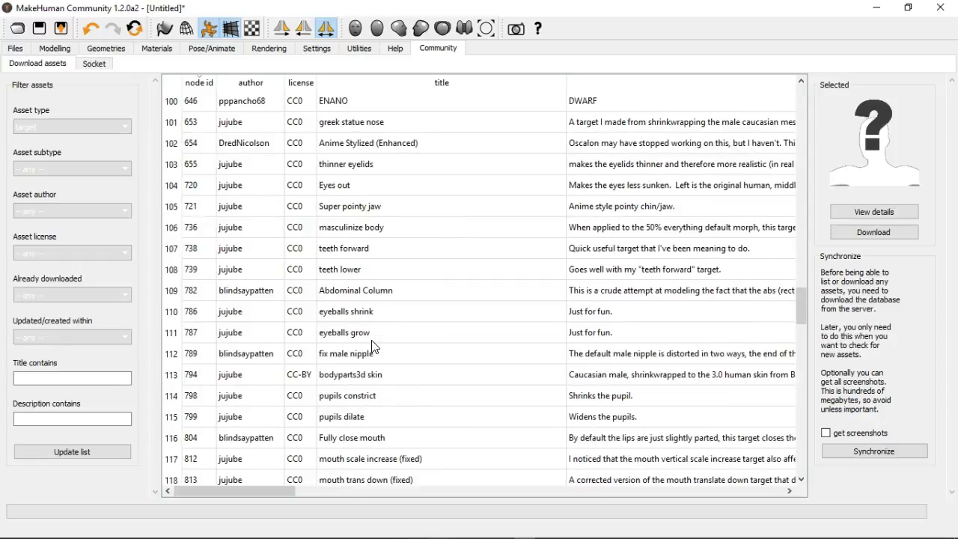
scroll(373, 345, "down", 5)
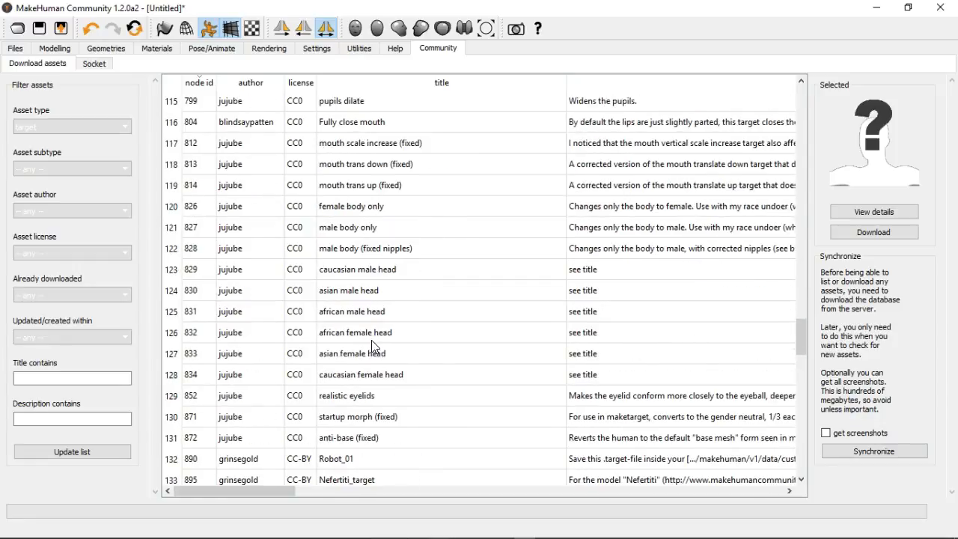
scroll(373, 343, "down", 3)
scroll(374, 346, "down", 4)
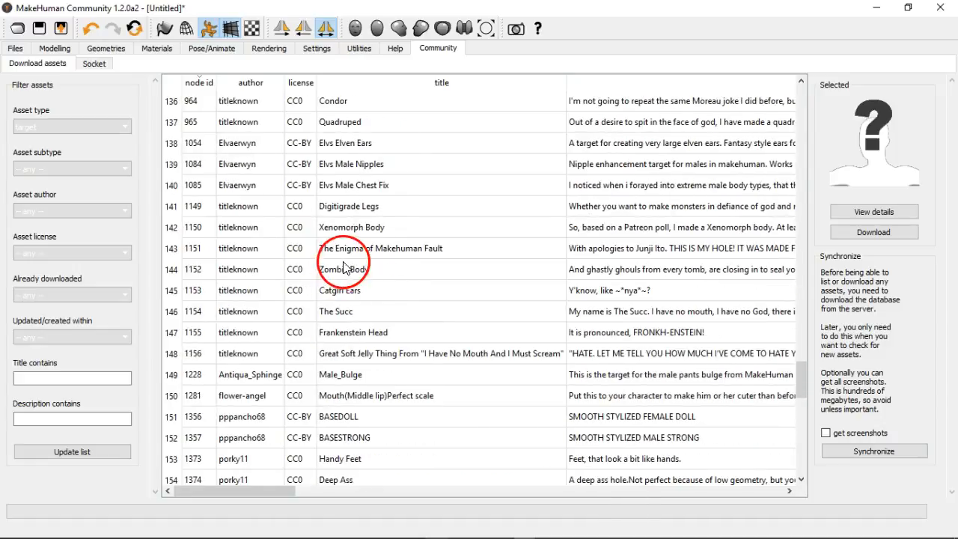
View the details and preview image of the Frankenstein Head target, and return to the asset list.
left_click(362, 333)
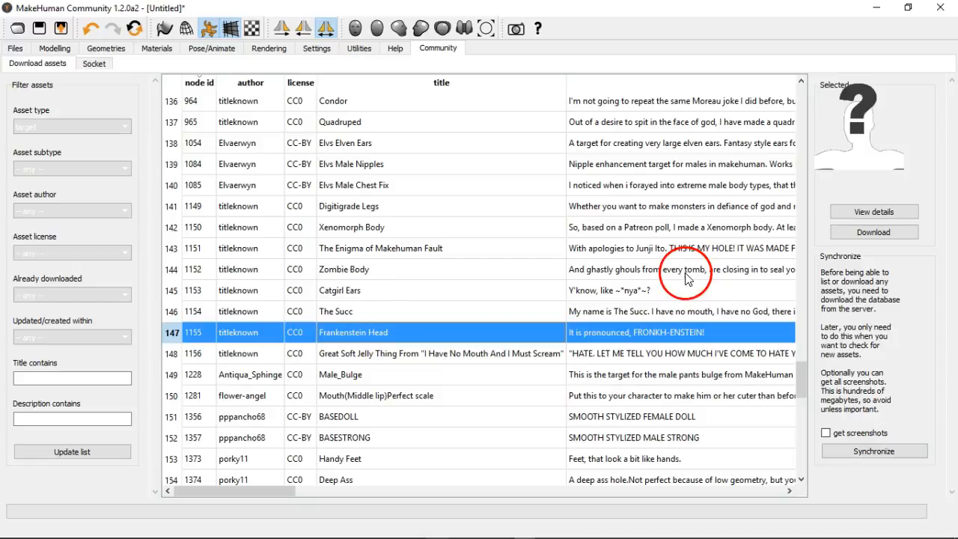
left_click(873, 212)
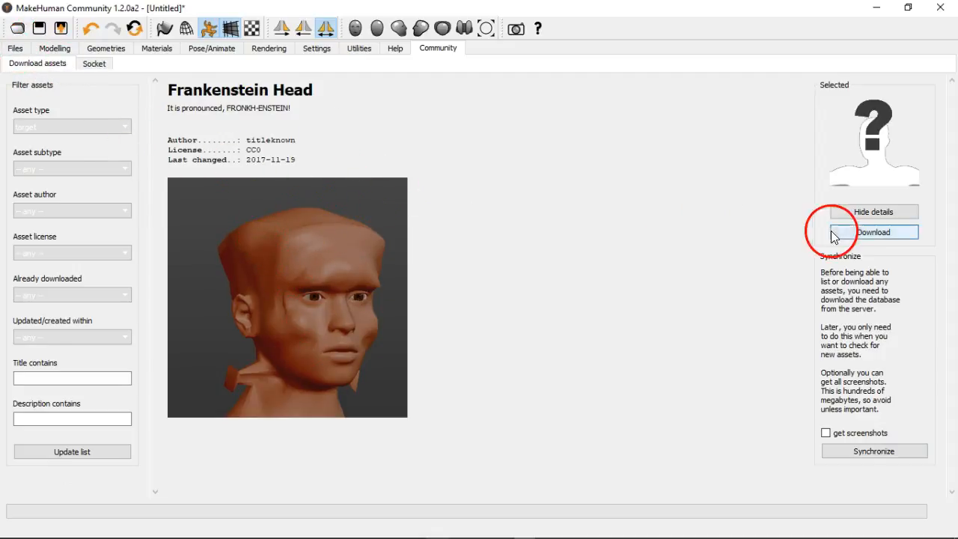
left_click(872, 213)
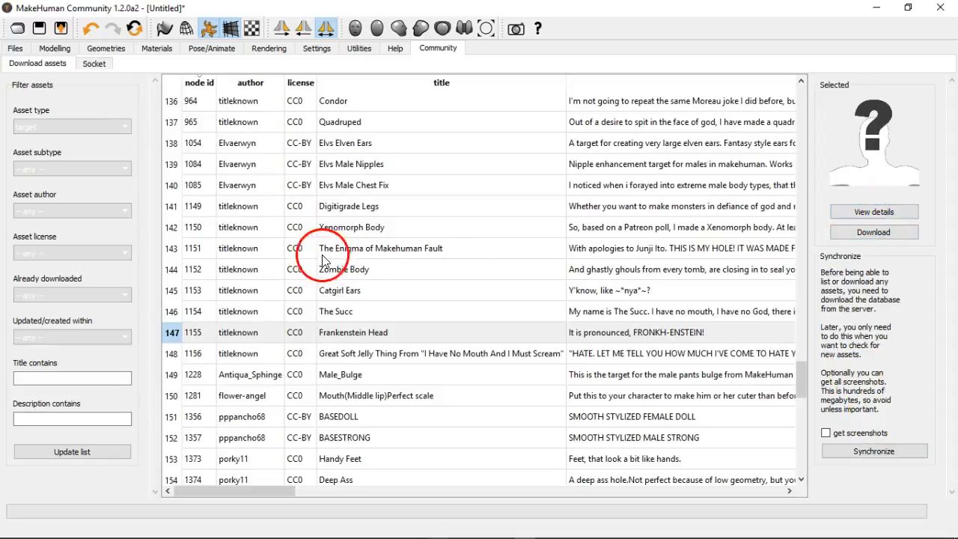
View the details and preview image of the Catgirl Ears target, and return to the asset list.
left_click(360, 291)
left_click(892, 211)
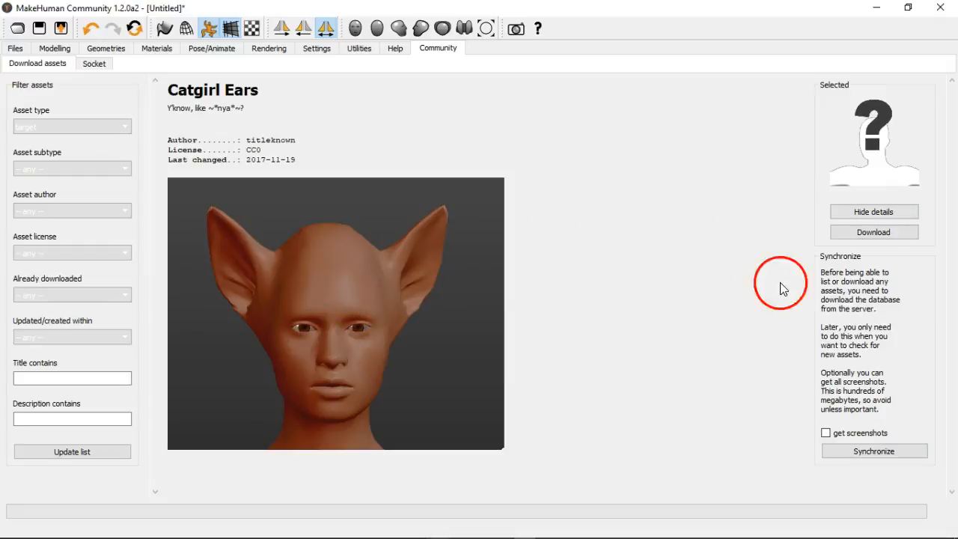
left_click(872, 213)
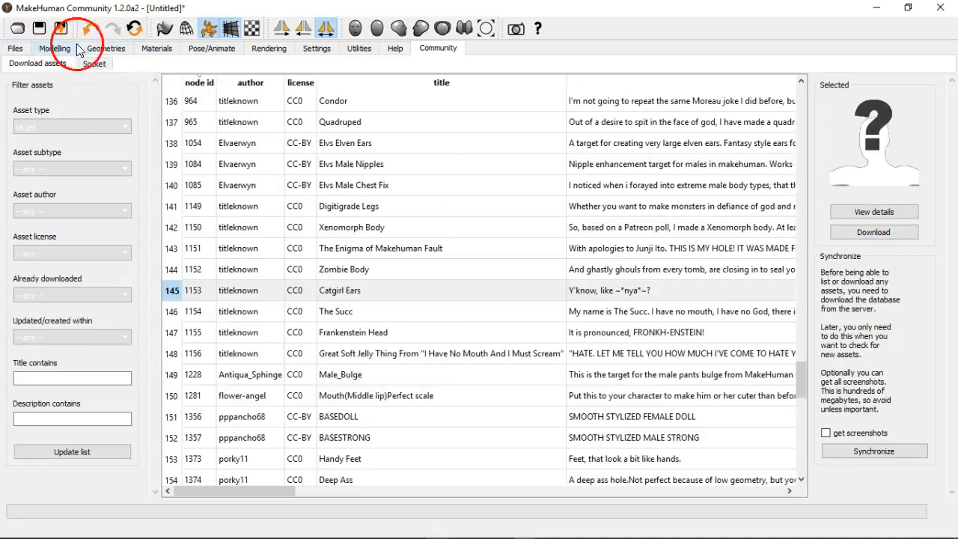
Show the installed custom modelling targets, and open the page for loading saved characters.
left_click(48, 49)
left_click(278, 65)
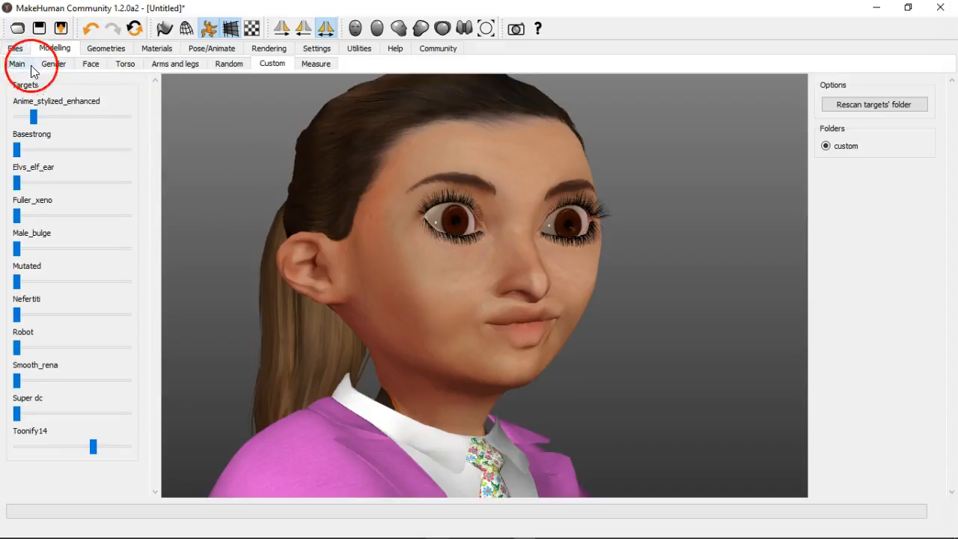
left_click(15, 48)
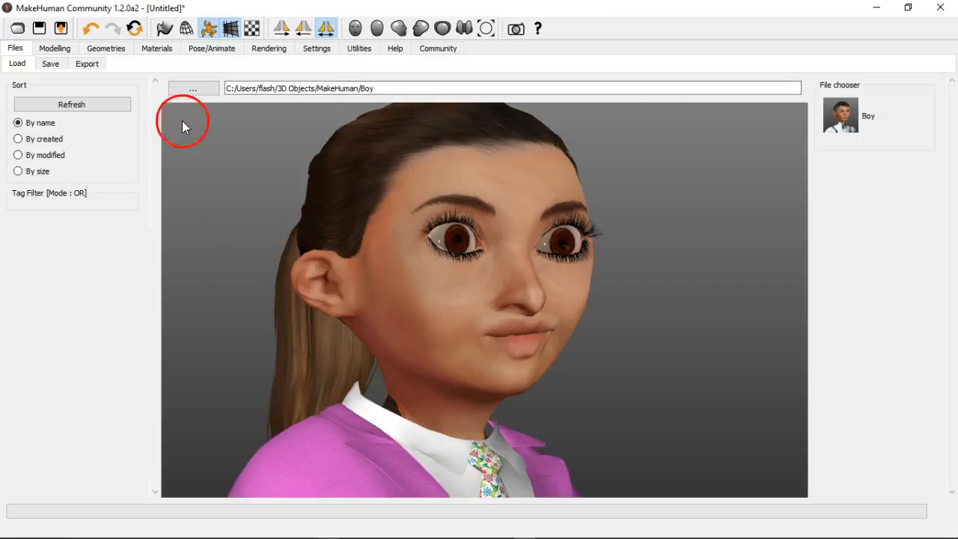
Switch to the Blender window with boy1MHX2 RenderTest.blend and examine the boy's head from several angles and distances.
left_click(875, 7)
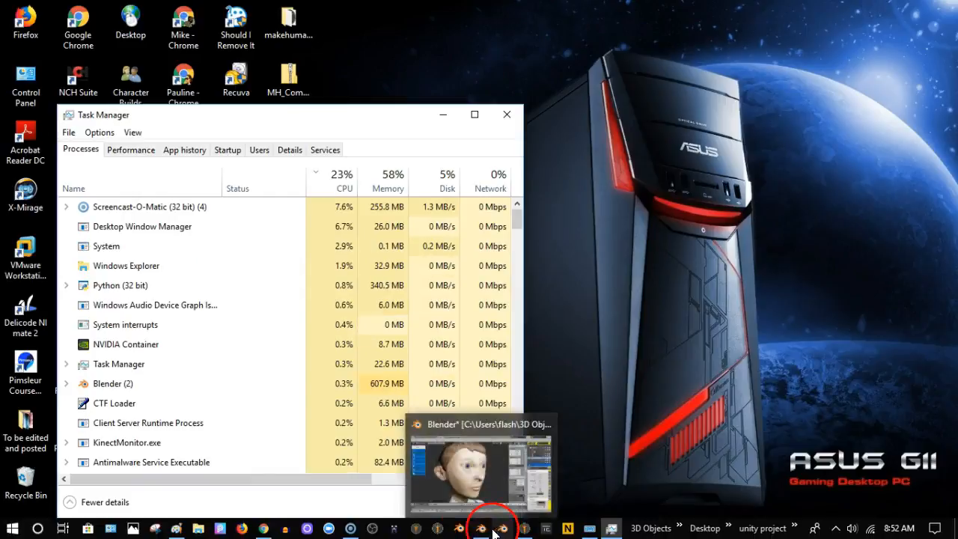
left_click(485, 529)
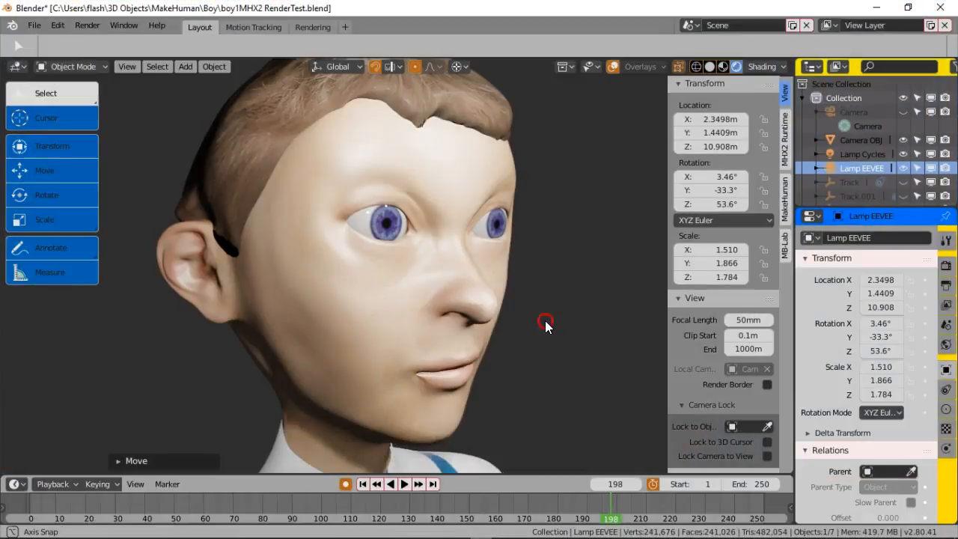
mouse_move(545, 325)
middle_mouse_down()
mouse_move(418, 307)
mouse_move(551, 312)
middle_mouse_up()
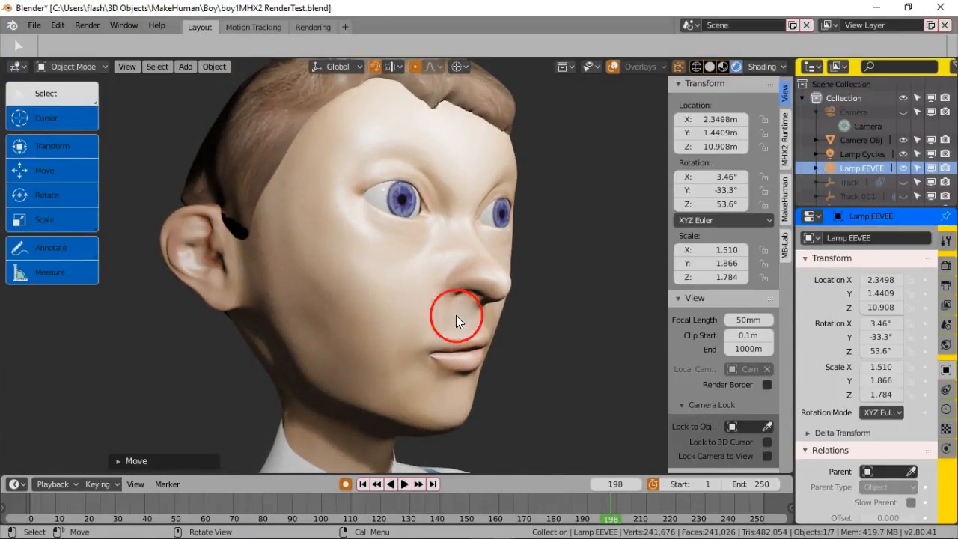
middle_click_drag(551, 288, 555, 301)
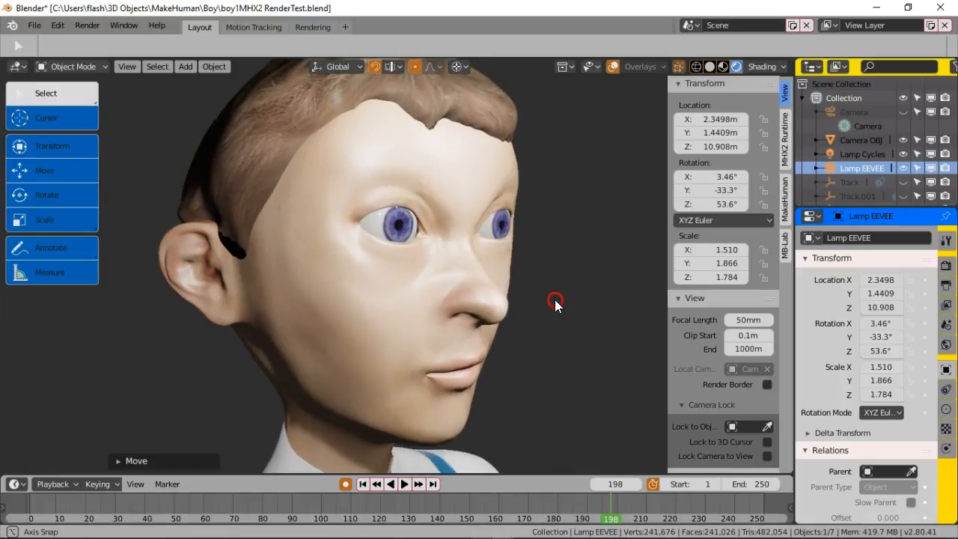
middle_click_drag(618, 217, 533, 258)
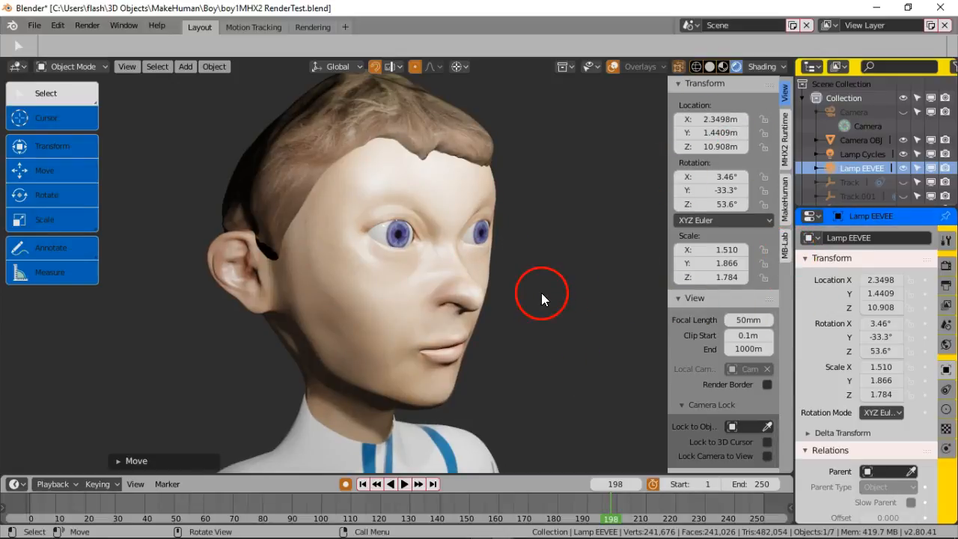
scroll(541, 290, "up", 3)
middle_click_drag(540, 289, 490, 256)
scroll(445, 286, "down", 3)
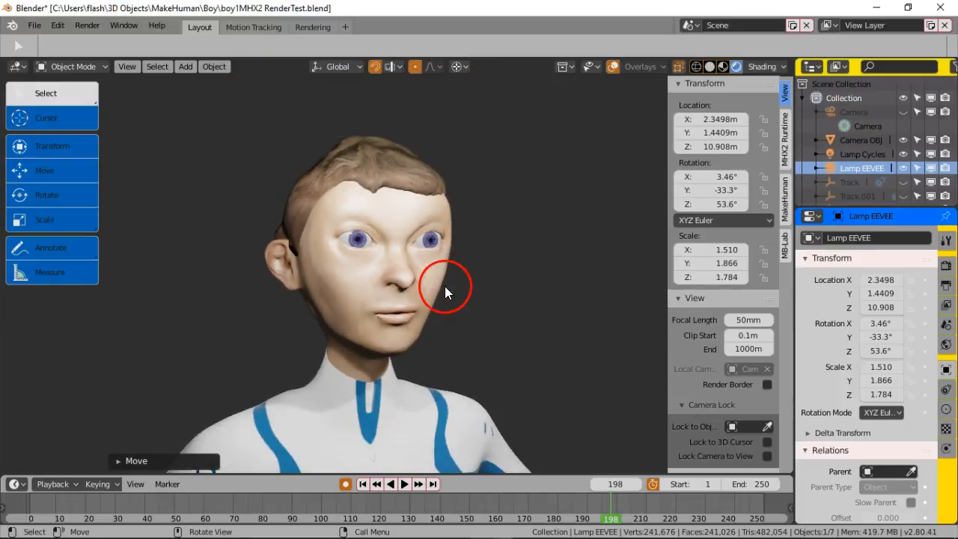
Turn on the viewport overlays and move Lamp Cycles to about X -1.54, Y 3.80, Z 9.35 m.
left_click(614, 67)
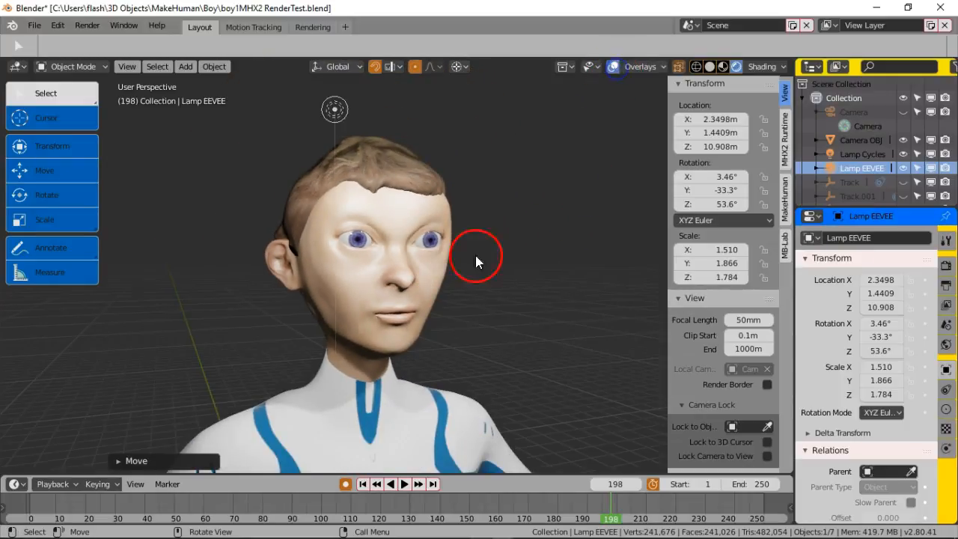
left_click(334, 107)
middle_click_drag(505, 289, 556, 291)
key("g")
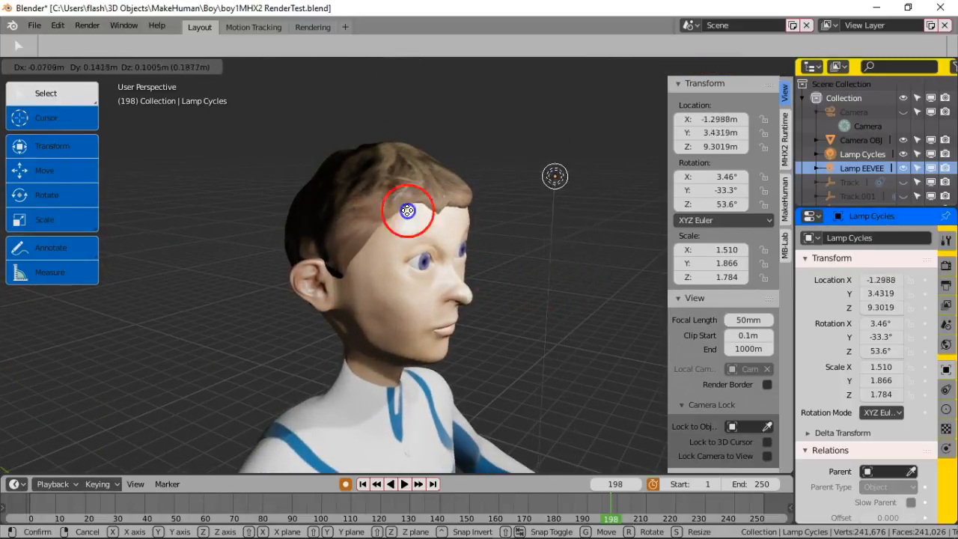
left_click(148, 175)
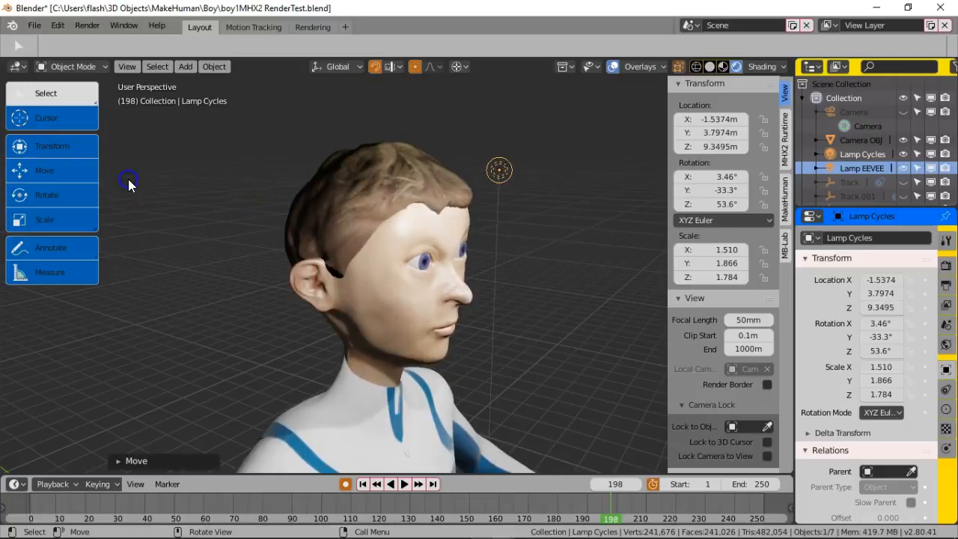
Nudge Lamp Cycles near the boy's head to about X -1.56, Y 3.82, Z 9.39 m.
middle_click_drag(509, 228, 398, 227)
key("g")
left_click(188, 200)
middle_click_drag(214, 248, 541, 278)
key("g")
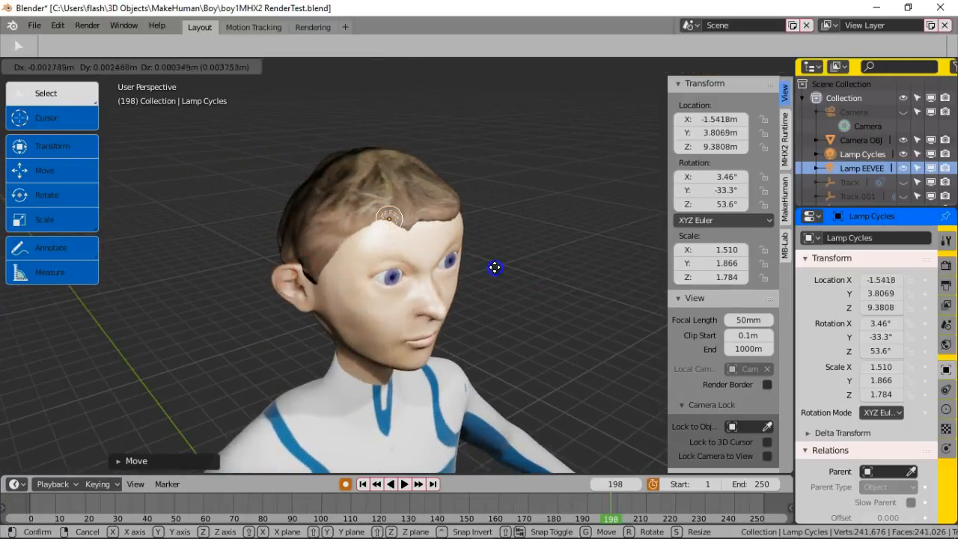
left_click(204, 210)
key("g")
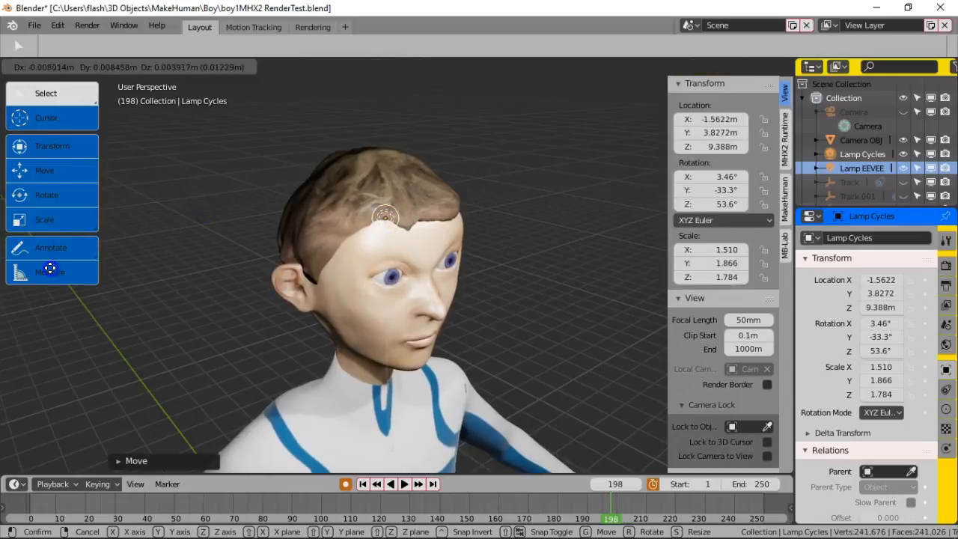
left_click(161, 310)
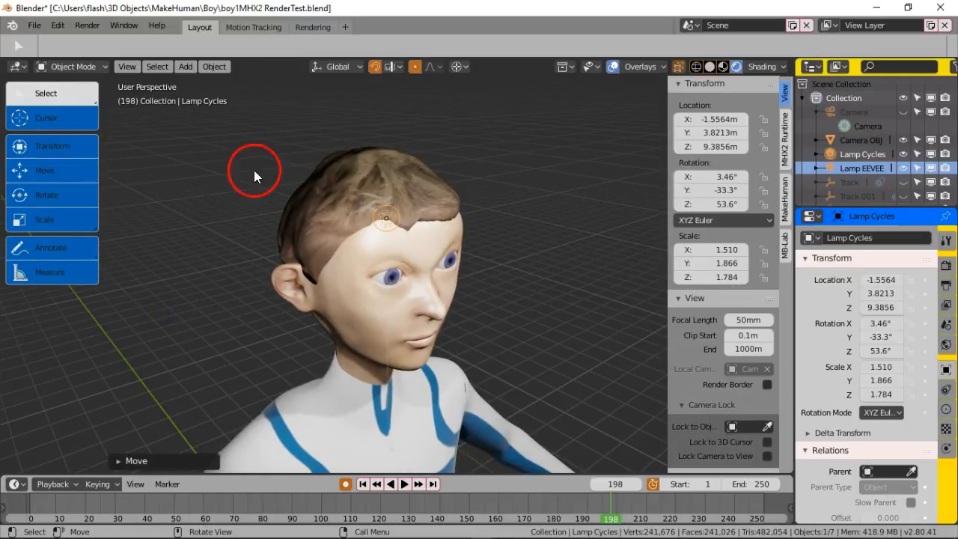
Move Lamp Cycles behind the boy's head to about X -1.89, Y 10.81, Z 9.42 m.
key("g")
left_click(196, 134)
key("g")
left_click(111, 250)
scroll(472, 350, "down", 4)
middle_click_drag(472, 350, 428, 183)
key("g")
left_click(510, 167)
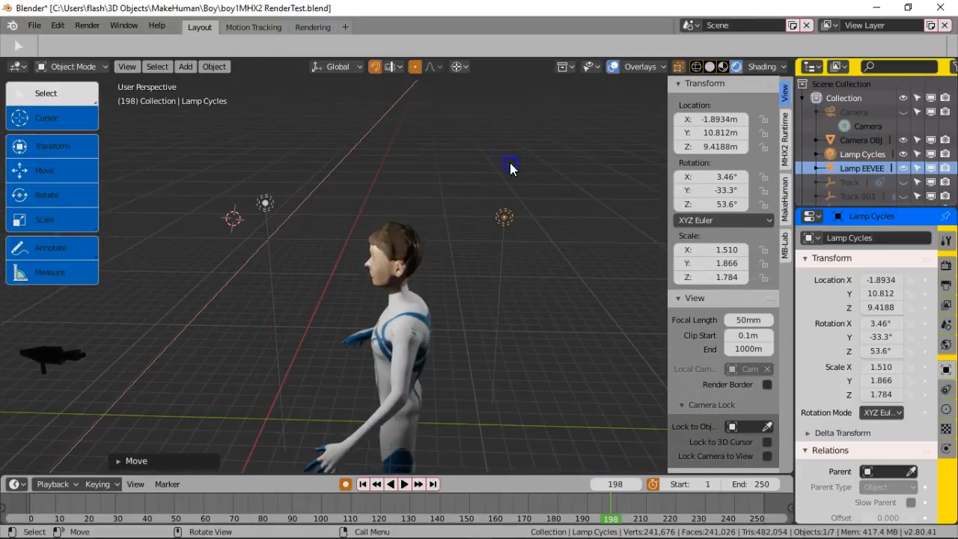
Move Lamp Cycles to about X -1.98, Y 4.79, Z 10.42 m and inspect the lighting on the boy's face up close.
left_click_drag(512, 200, 381, 166)
middle_click_drag(381, 166, 521, 305)
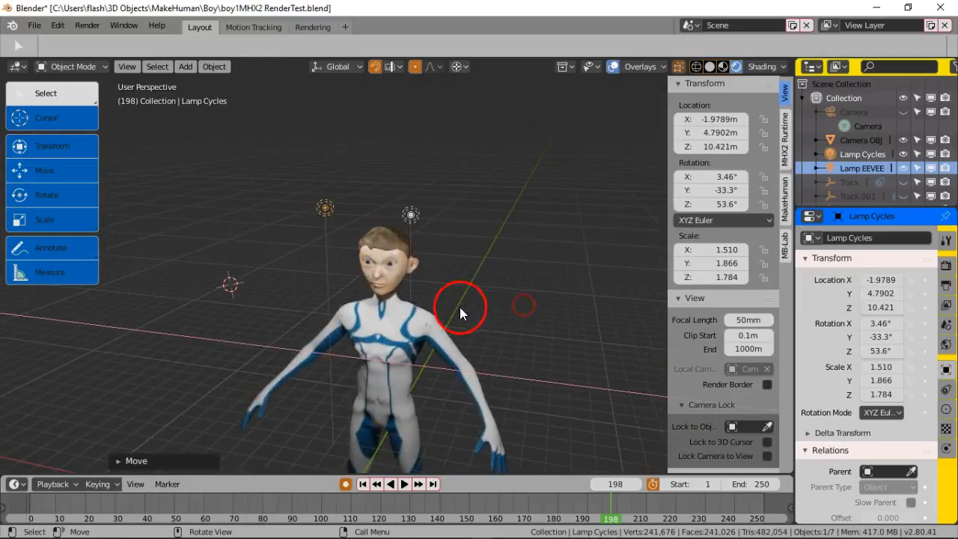
scroll(449, 318, "up", 5)
middle_click_drag(449, 322, 358, 279)
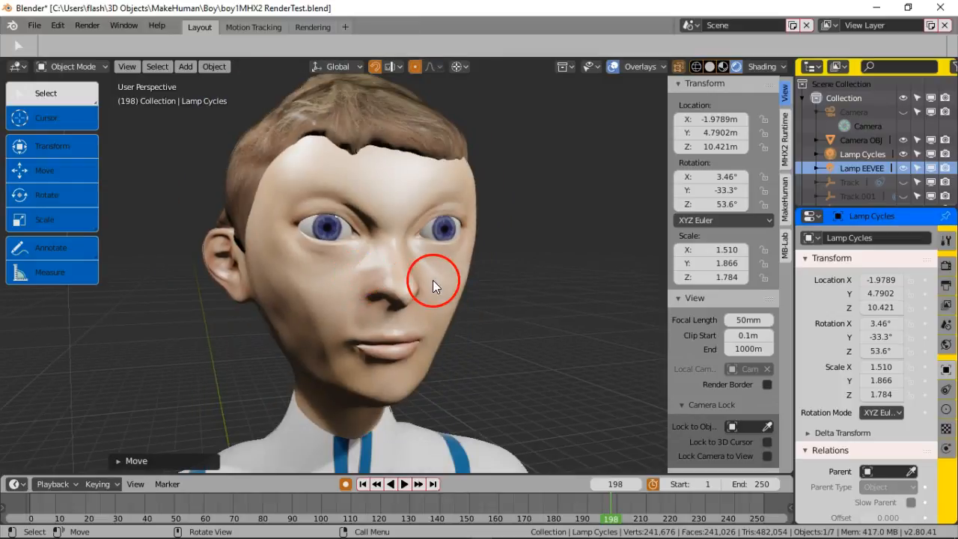
middle_click_drag(488, 302, 498, 337, "ctrl")
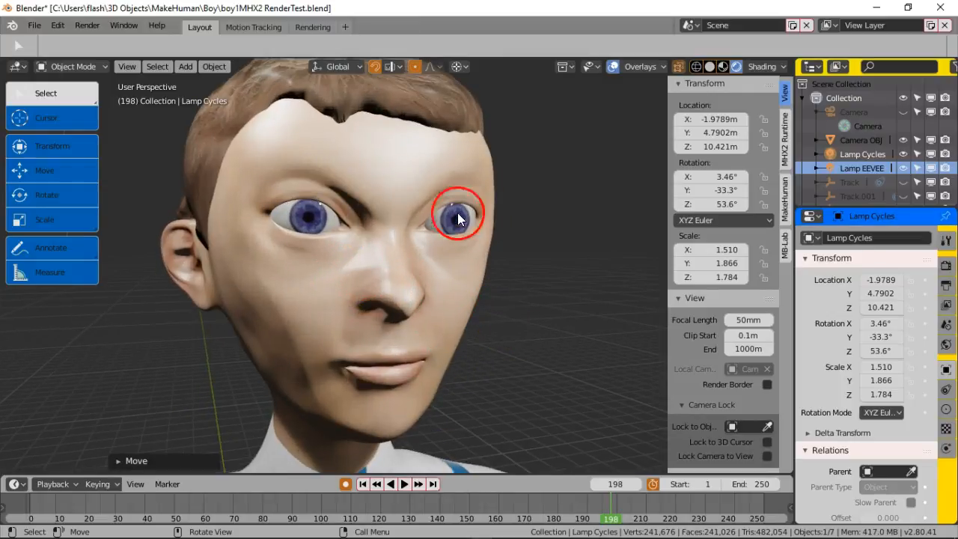
scroll(510, 337, "down", 3)
scroll(495, 341, "up", 3)
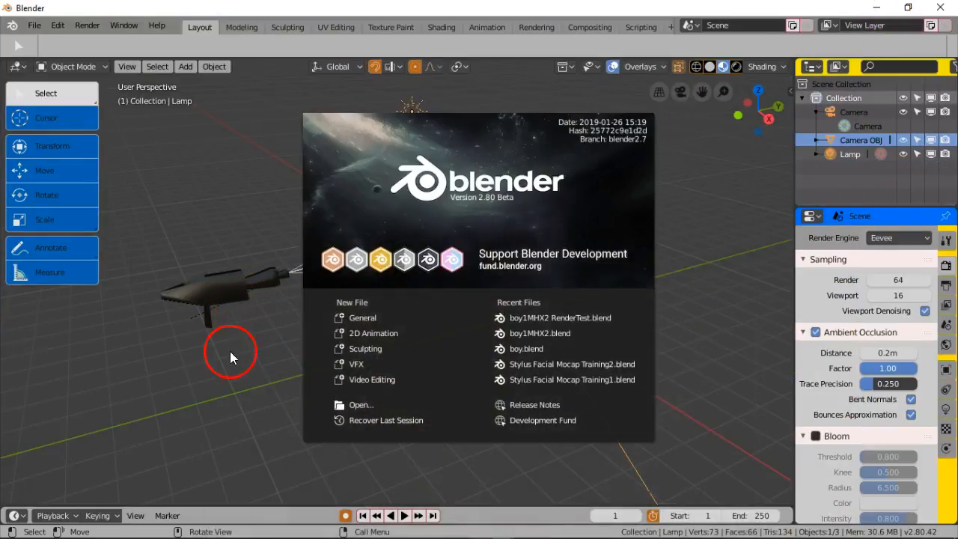
Dismiss the splash screen in the newly started Blender session to reveal its default scene.
left_click(241, 378)
middle_click_drag(253, 361, 276, 354)
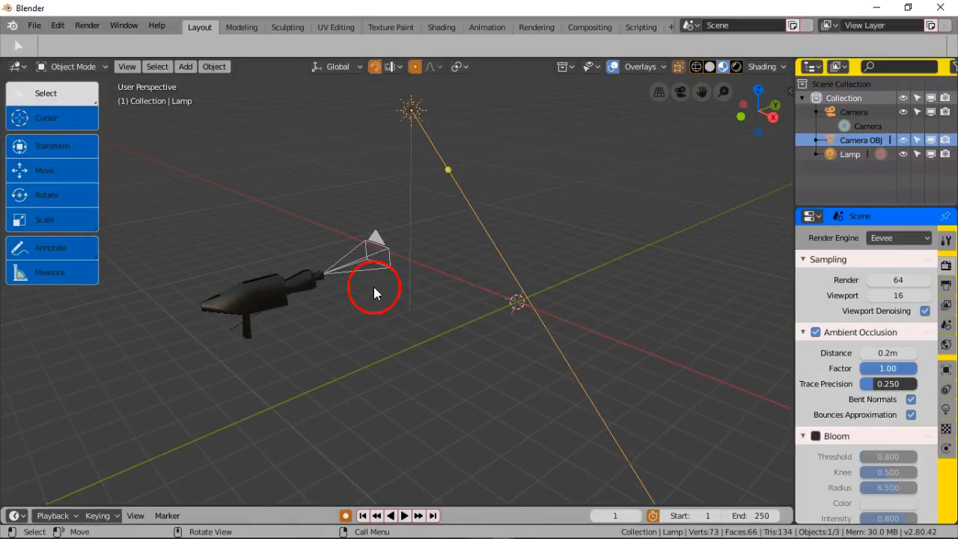
Set the Blender unit for the MakeHuman import to Decimeter.
left_click(790, 91)
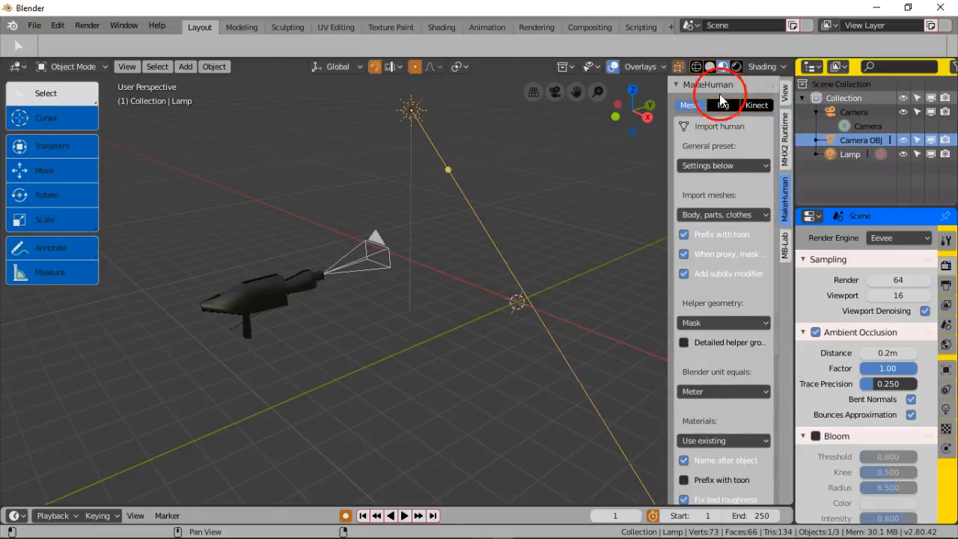
scroll(754, 431, "down", 7)
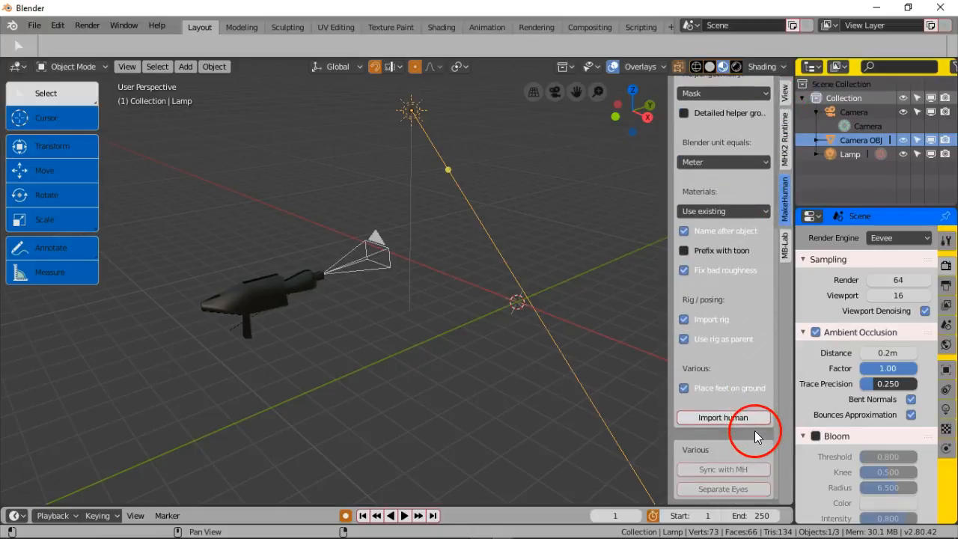
left_click(731, 160)
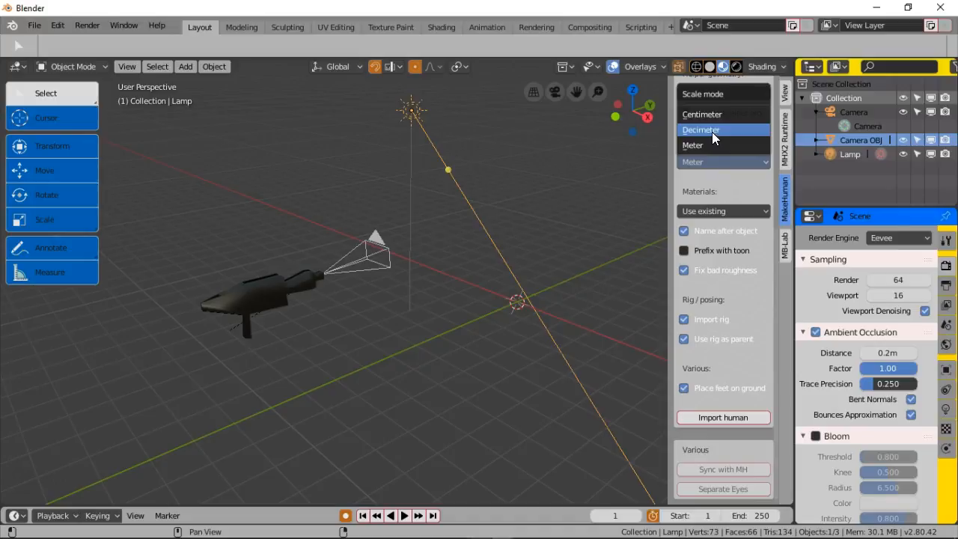
left_click(712, 135)
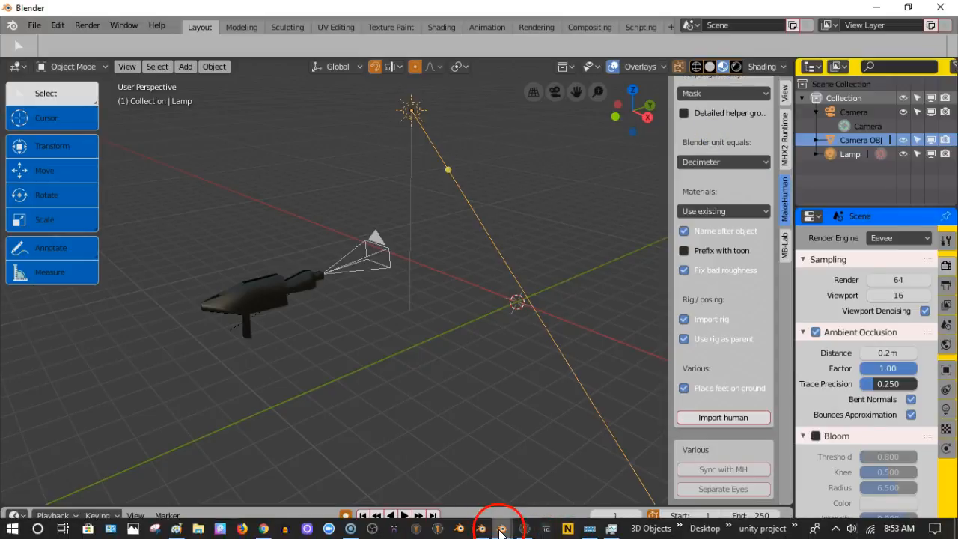
Switch to MakeHuman Community and check the scale units in its export options.
mouse_move(513, 530)
left_click(515, 469)
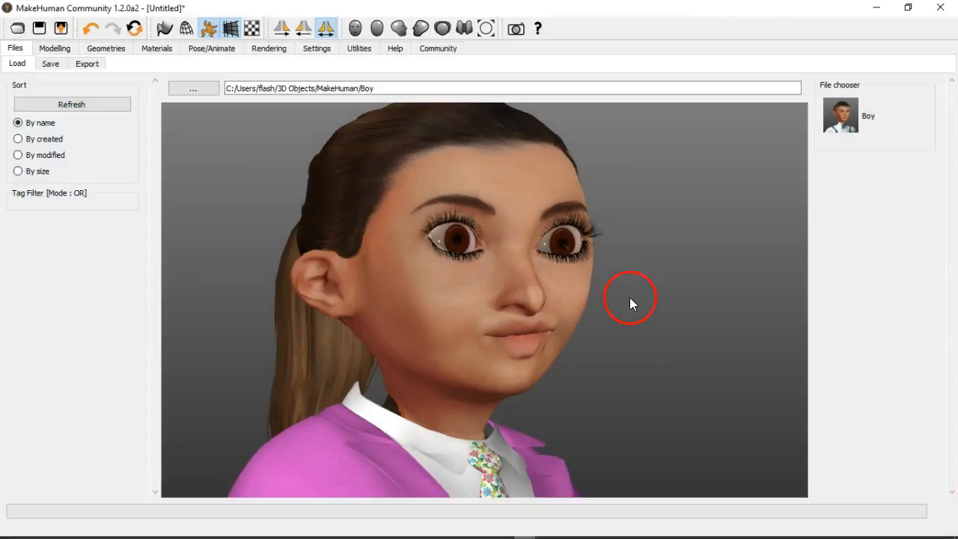
left_click(87, 65)
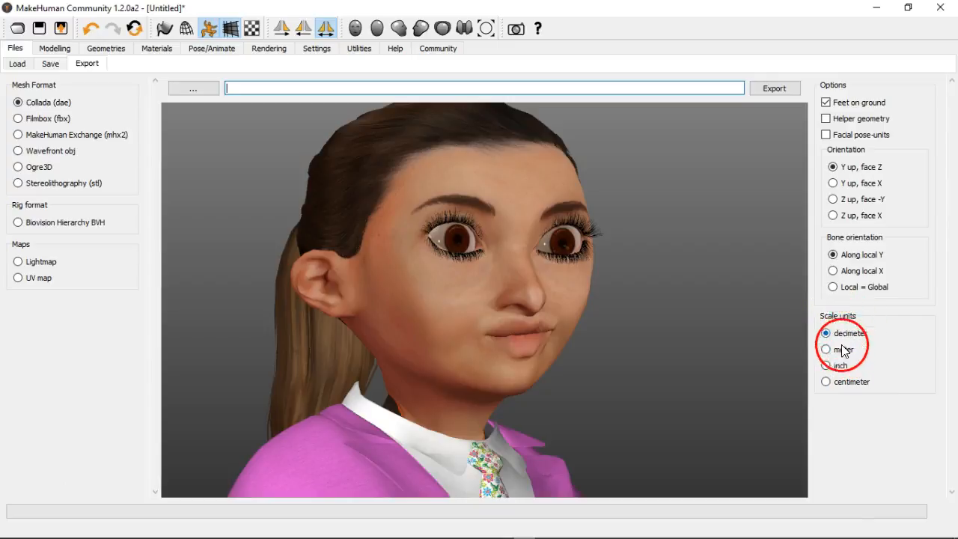
mouse_move(560, 537)
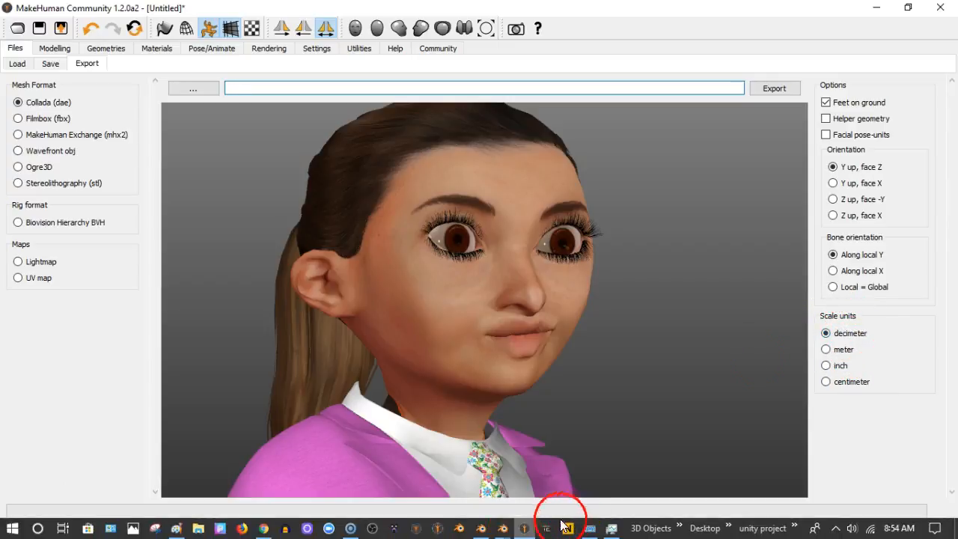
mouse_move(526, 533)
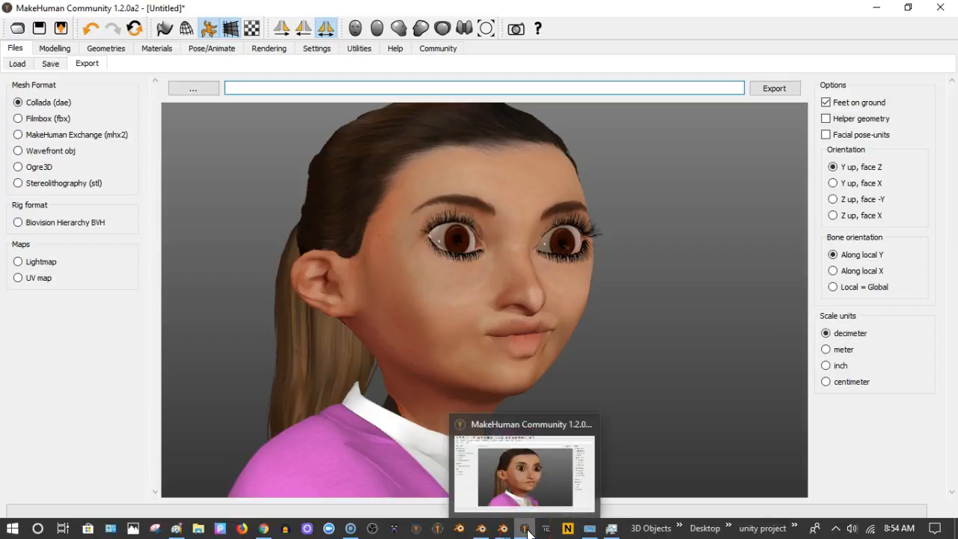
Switch back to Blender, close the leftover add-on preferences window and return to the 3D scene.
left_click(505, 529)
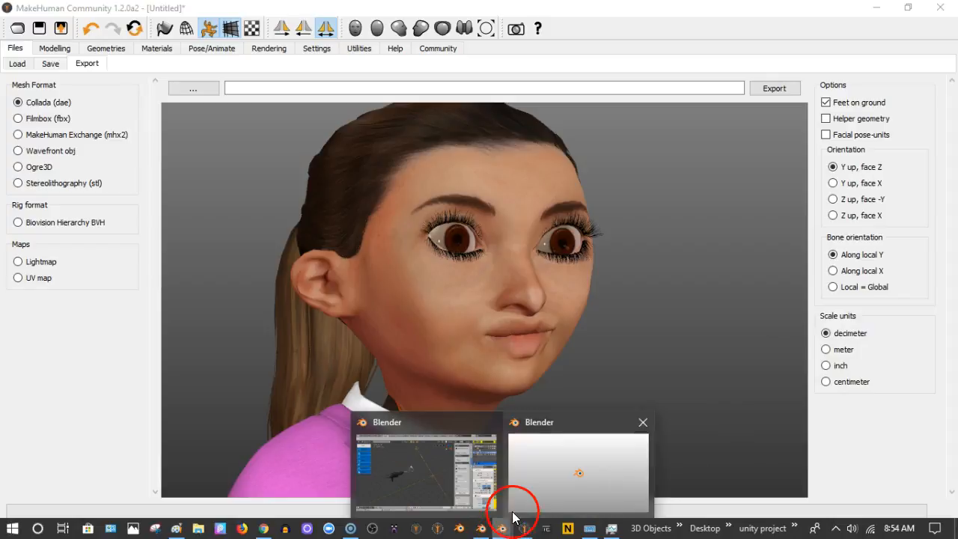
mouse_move(545, 486)
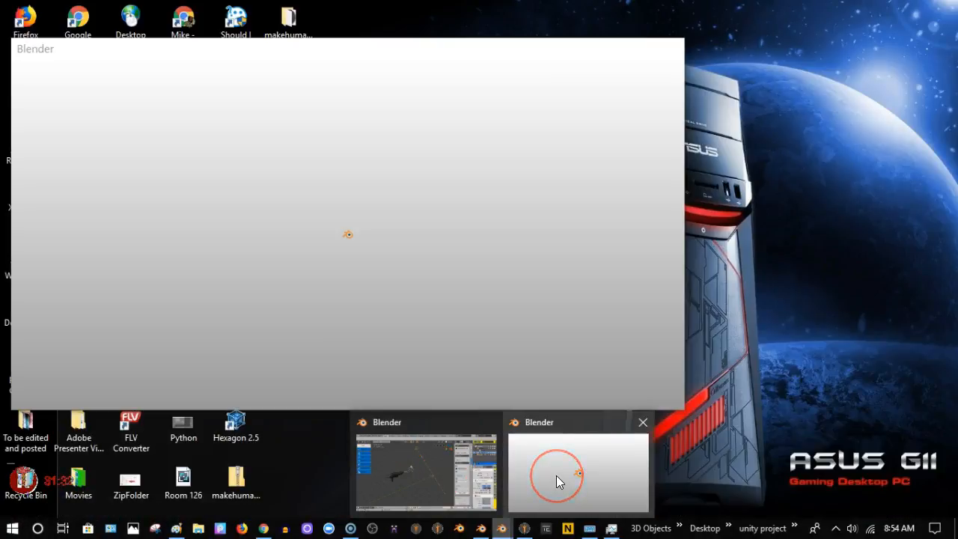
left_click(556, 475)
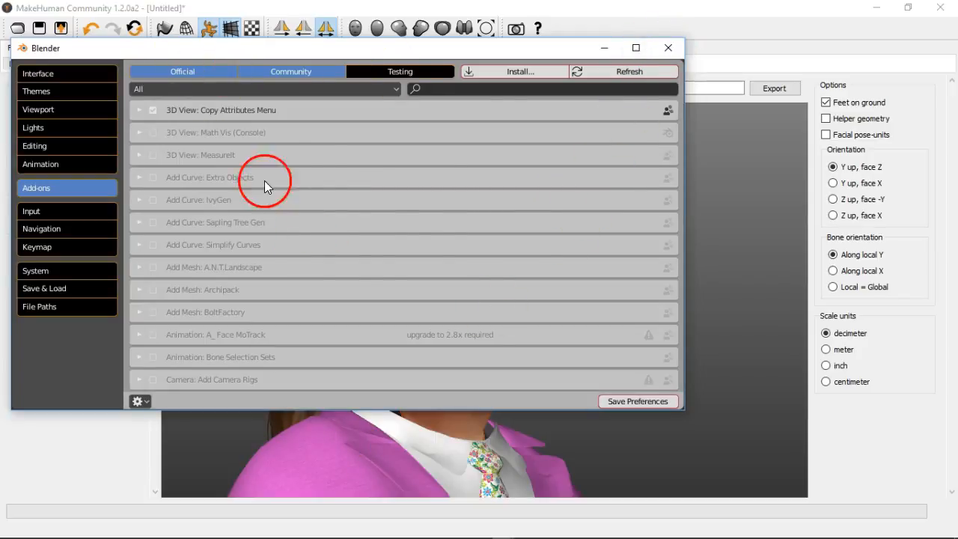
left_click(667, 47)
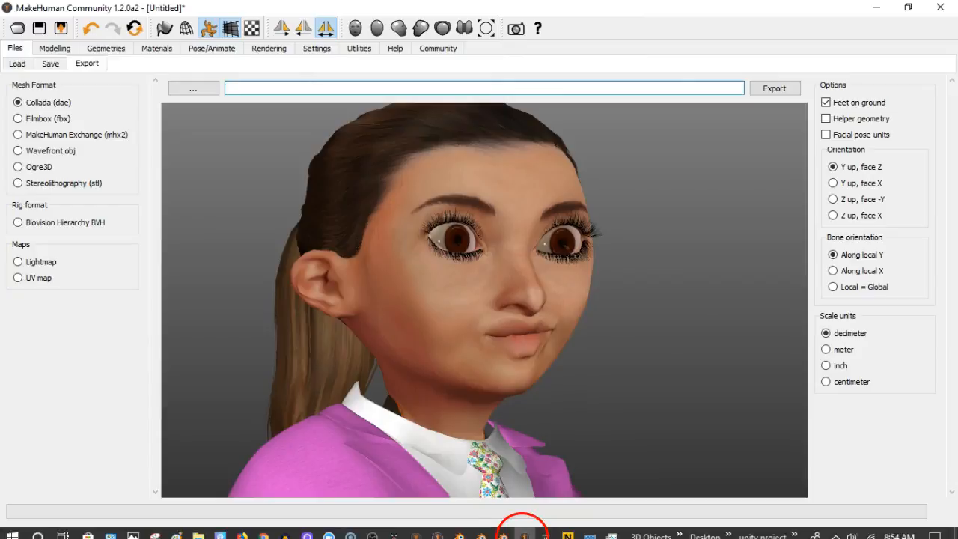
left_click(507, 530)
left_click(439, 326)
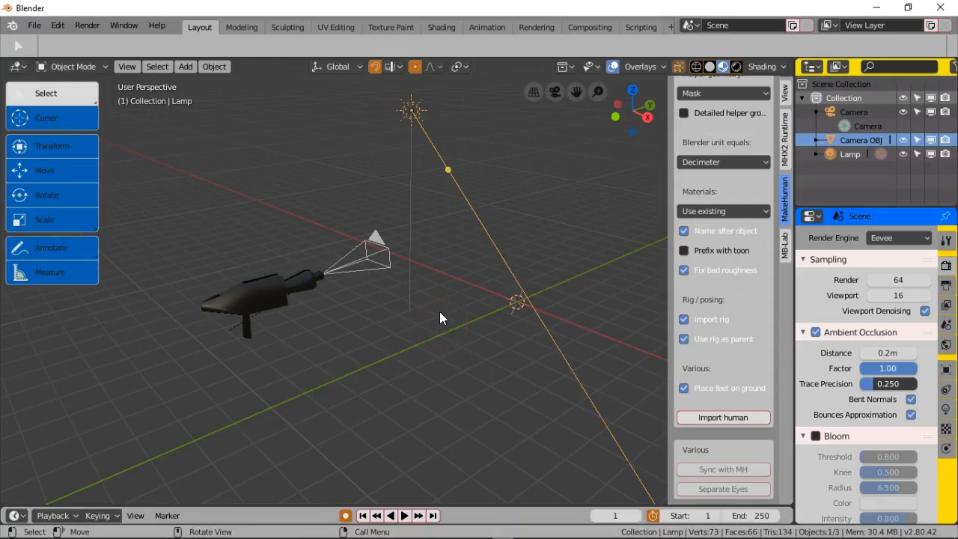
Import the human from MakeHuman into the scene and frame the full figure.
left_click(718, 418)
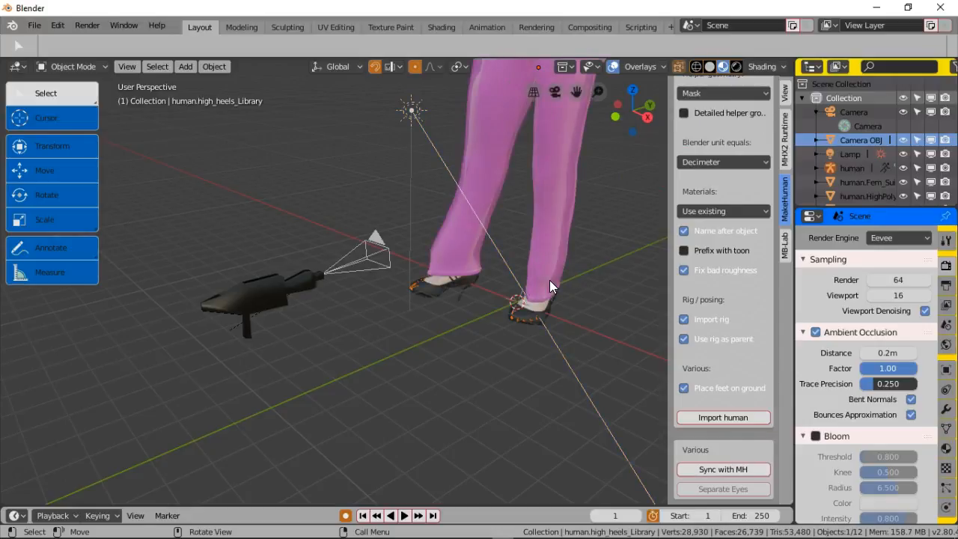
scroll(544, 281, "down", 5)
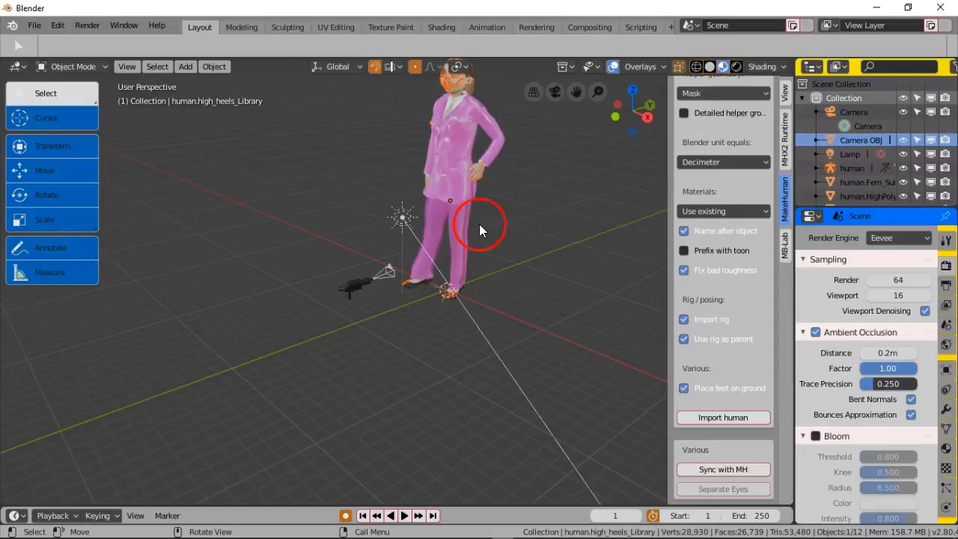
middle_click_drag(479, 224, 423, 352, "shift")
scroll(486, 342, "up", 3)
scroll(410, 347, "down", 2)
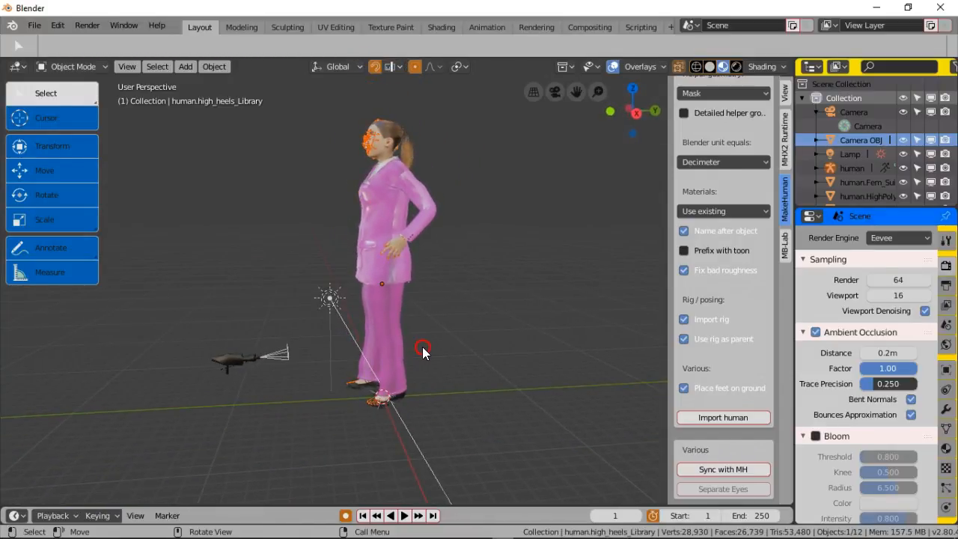
Move the imported human slightly upward and rotate it a little about the X axis.
key("g")
left_click(457, 325)
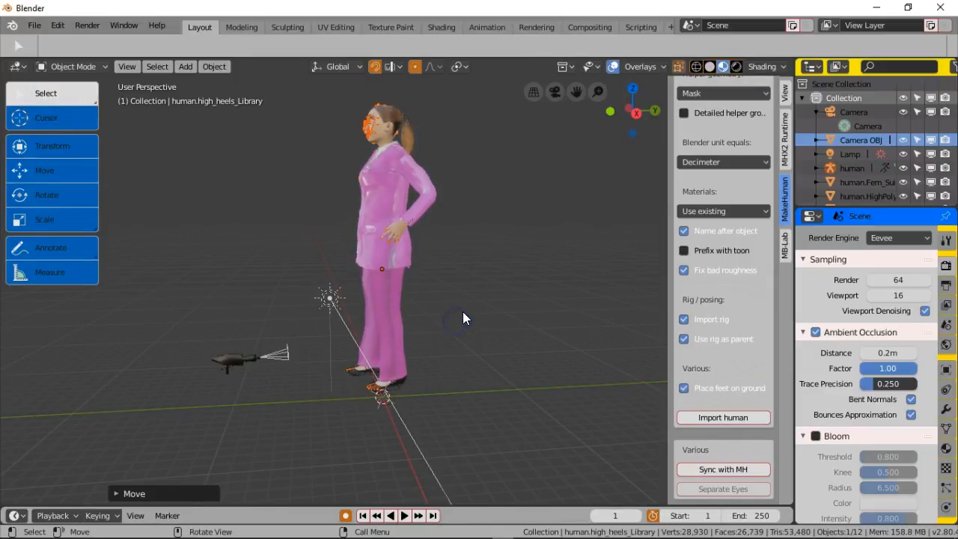
left_click(62, 195)
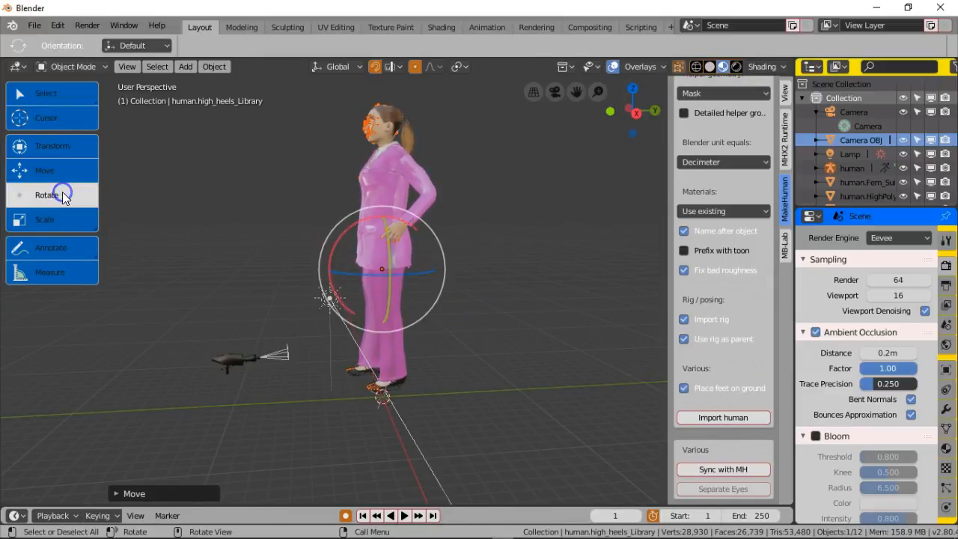
left_click_drag(343, 233, 340, 235)
Examine the imported character from several angles, from the shoes and suit up to the face.
middle_click_drag(429, 312, 391, 306)
scroll(412, 328, "up", 4)
middle_click_drag(424, 371, 538, 317)
scroll(434, 367, "down", 4)
middle_click_drag(478, 417, 260, 425)
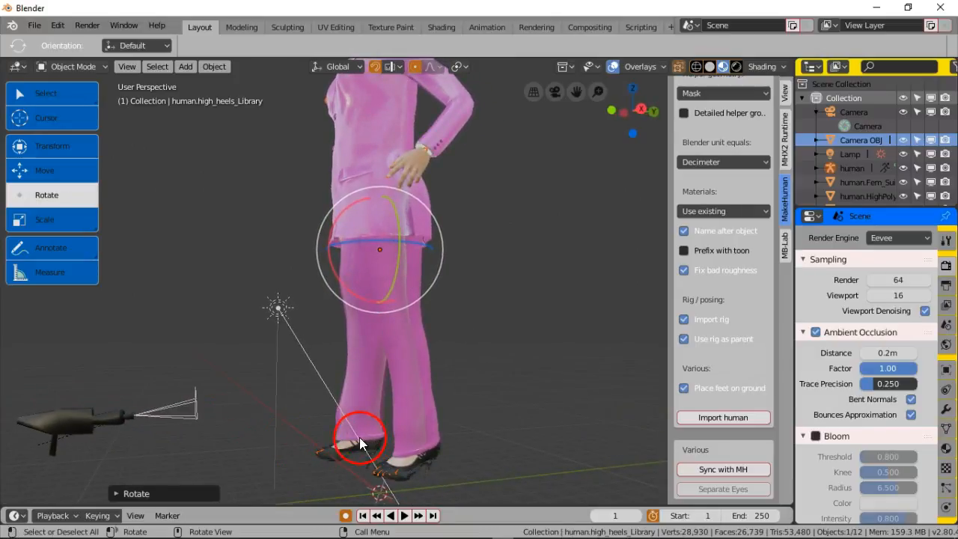
scroll(469, 264, "down", 3)
middle_click_drag(470, 274, 522, 282)
middle_click_drag(486, 217, 494, 185, "shift")
scroll(474, 383, "up", 8)
middle_click_drag(431, 276, 360, 272)
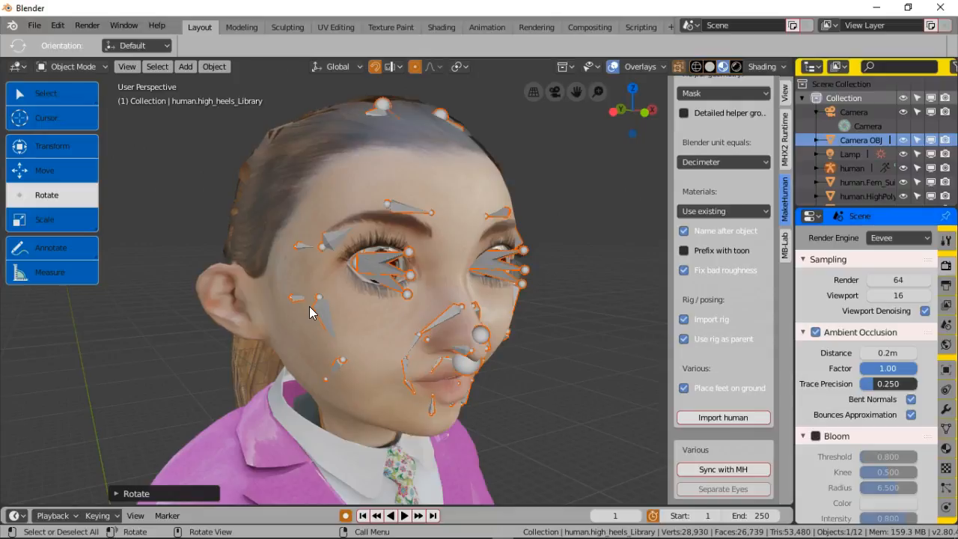
Switch the viewport to rendered shading and hide the human's rig to inspect the face up close.
left_click(735, 67)
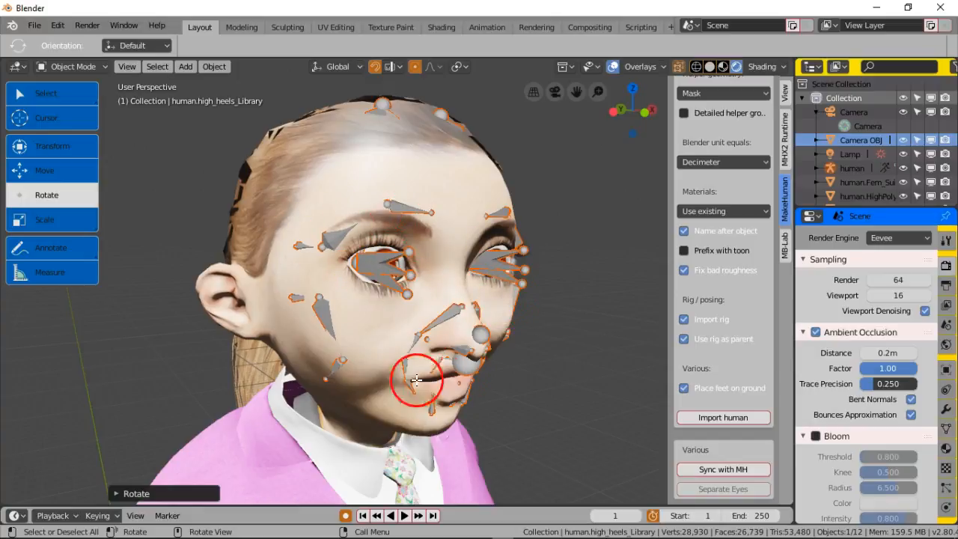
middle_click_drag(387, 351, 406, 262)
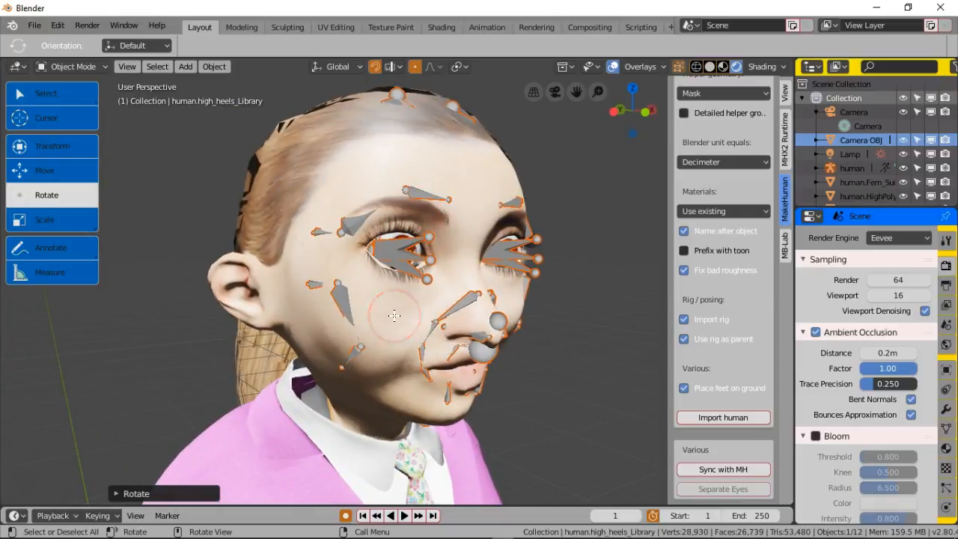
key("h")
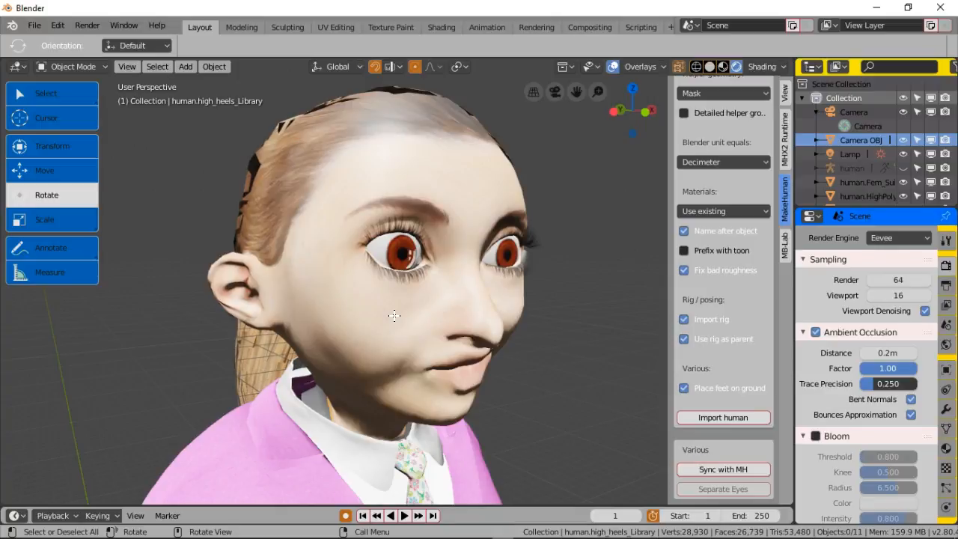
mouse_move(394, 315)
middle_mouse_down()
mouse_move(438, 331)
mouse_move(383, 316)
mouse_move(443, 331)
mouse_move(399, 325)
middle_mouse_up()
scroll(396, 325, "up", 6)
scroll(320, 300, "down", 8)
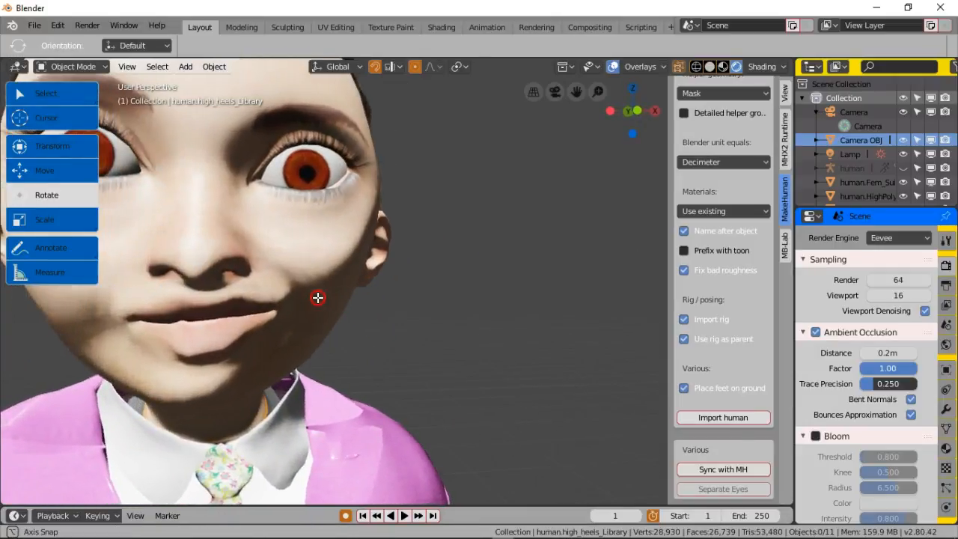
middle_click_drag(352, 300, 402, 314)
scroll(380, 313, "up", 5)
scroll(381, 312, "down", 3)
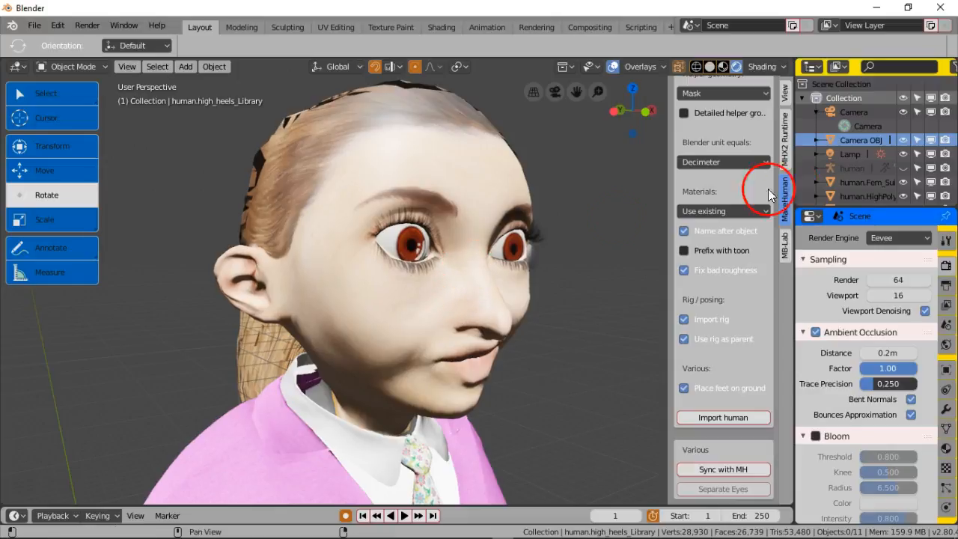
Select the Lamp and examine its position relative to the full character.
left_click(855, 155)
scroll(503, 246, "down", 5)
scroll(502, 249, "down", 1)
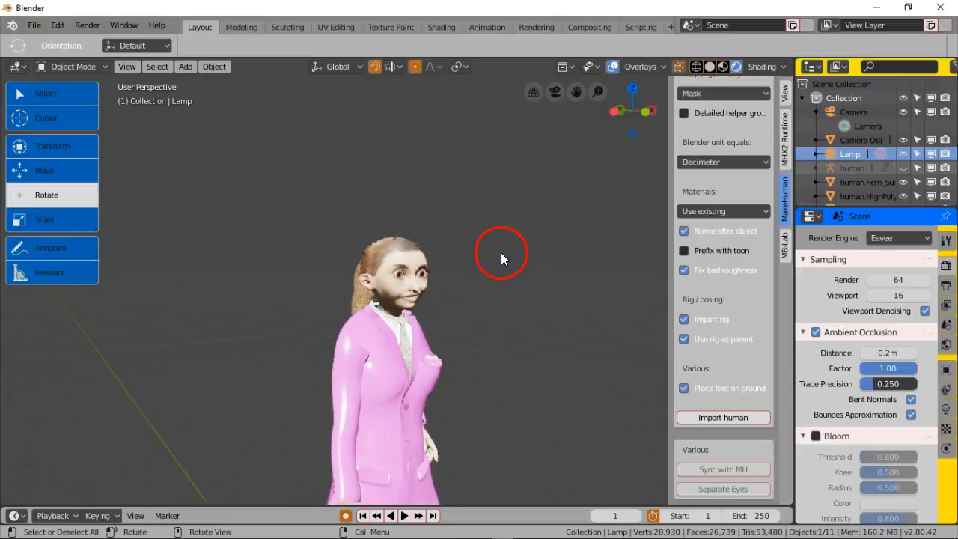
scroll(501, 254, "down", 2)
middle_click_drag(501, 258, 474, 157)
scroll(534, 315, "down", 2)
scroll(495, 330, "down", 1)
scroll(425, 323, "up", 5)
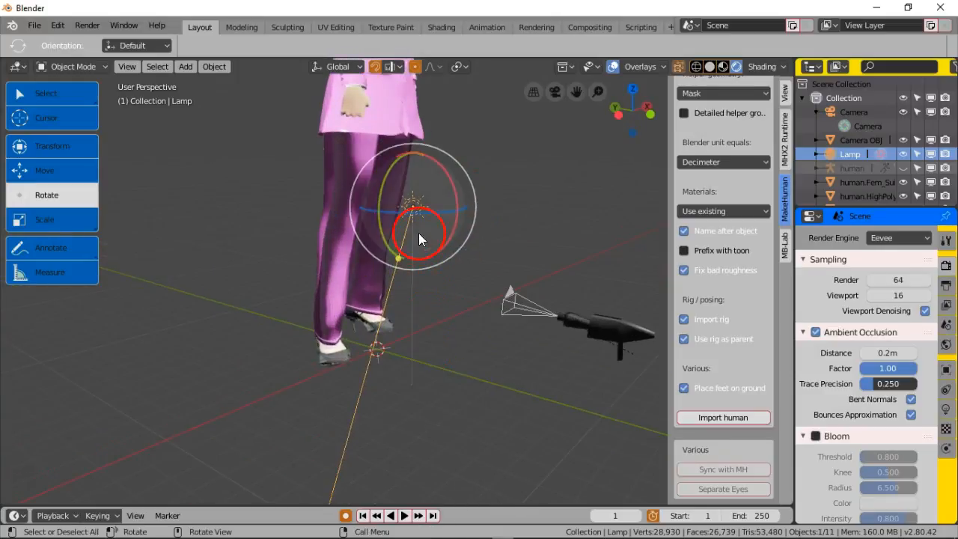
middle_click_drag(408, 224, 412, 330)
scroll(413, 331, "down", 2)
mouse_move(408, 280)
middle_mouse_down()
mouse_move(379, 268)
mouse_move(312, 266)
mouse_move(406, 262)
middle_mouse_up()
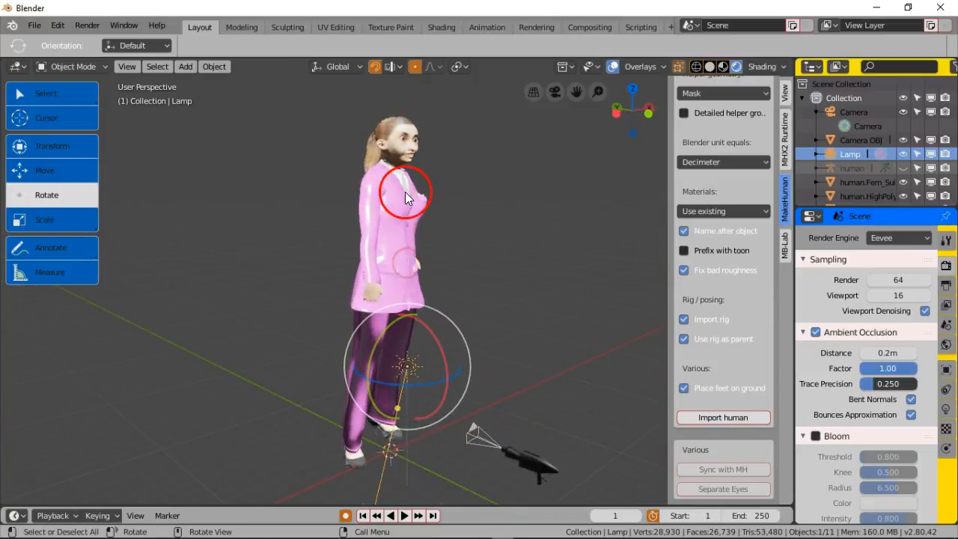
Select all visible objects, remove Camera, Camera OBJ and Lamp from the selection, and hide the Camera.
key("a")
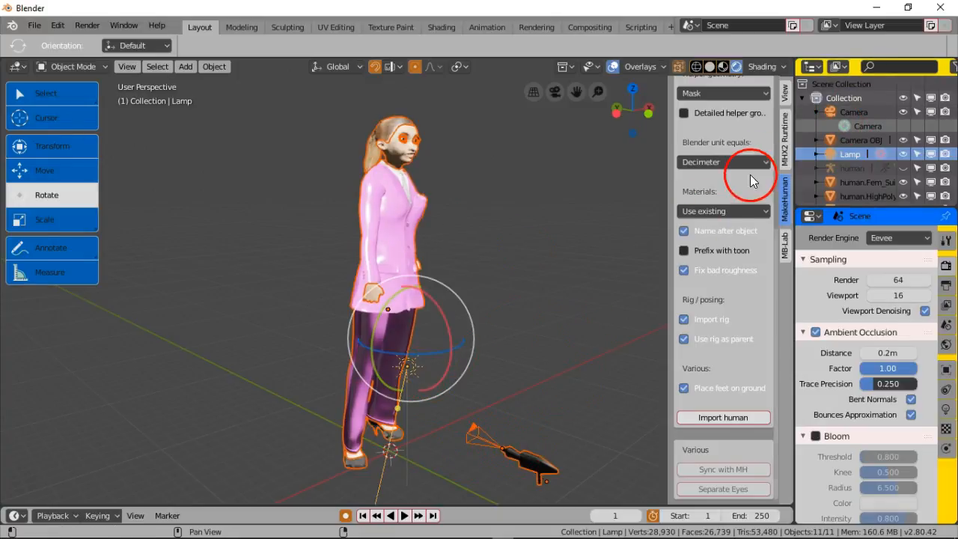
left_click(853, 113, "shift")
left_click(858, 140, "shift")
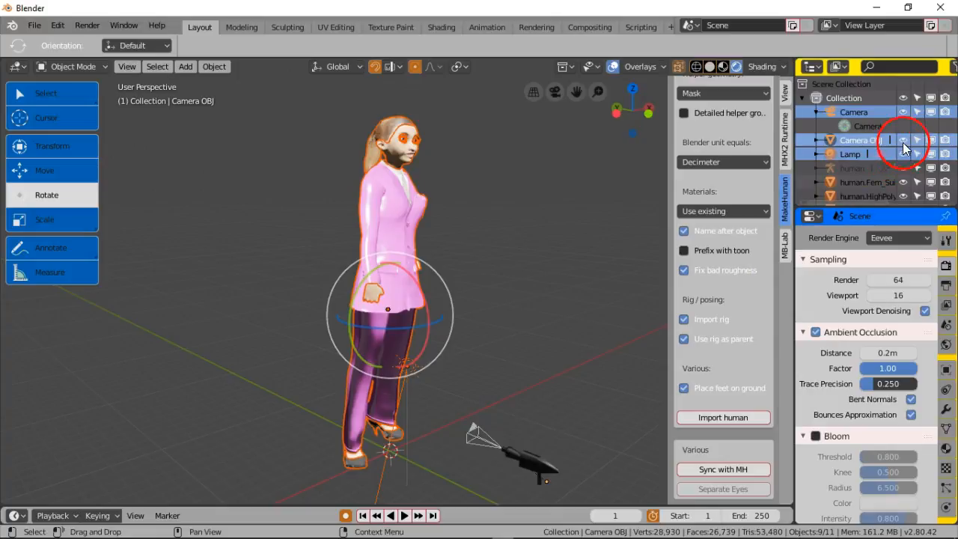
left_click(904, 111)
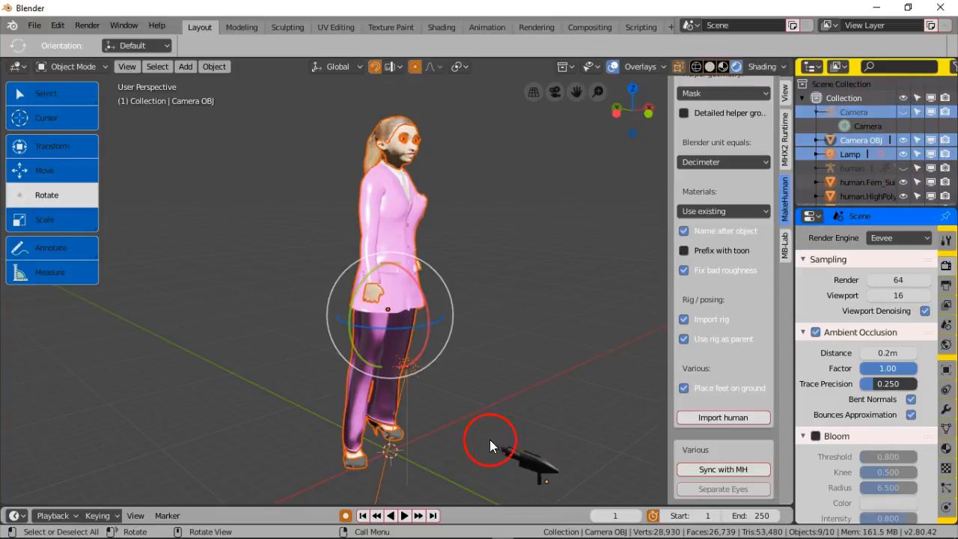
left_click(831, 154, "ctrl")
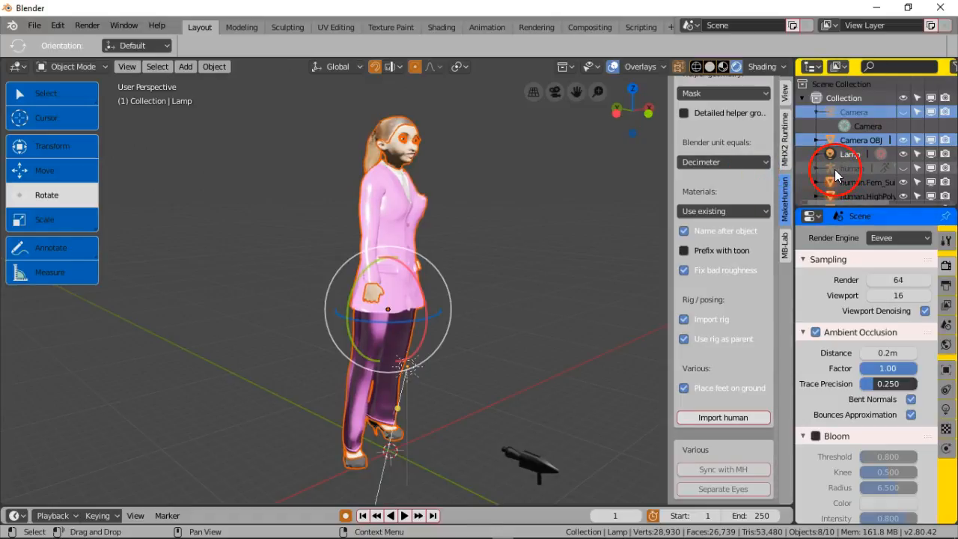
Add the human rig to the selection, unhide it, and scale the selected character down to about 0.37.
left_click(834, 169, "ctrl")
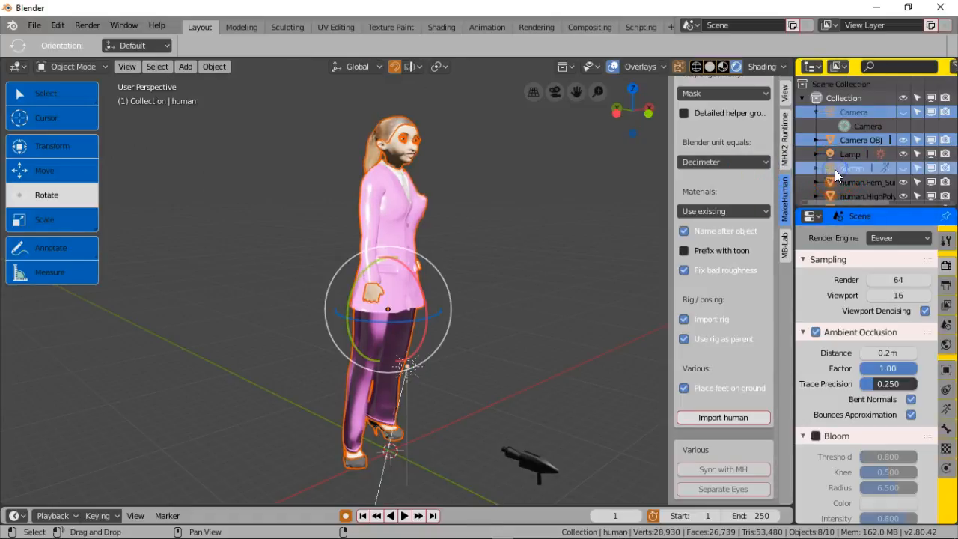
left_click(901, 168)
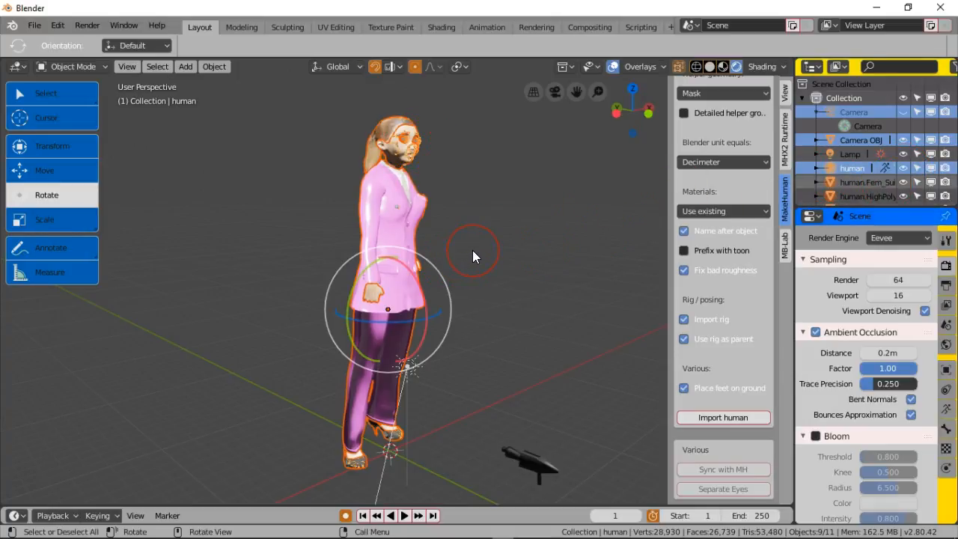
key("s")
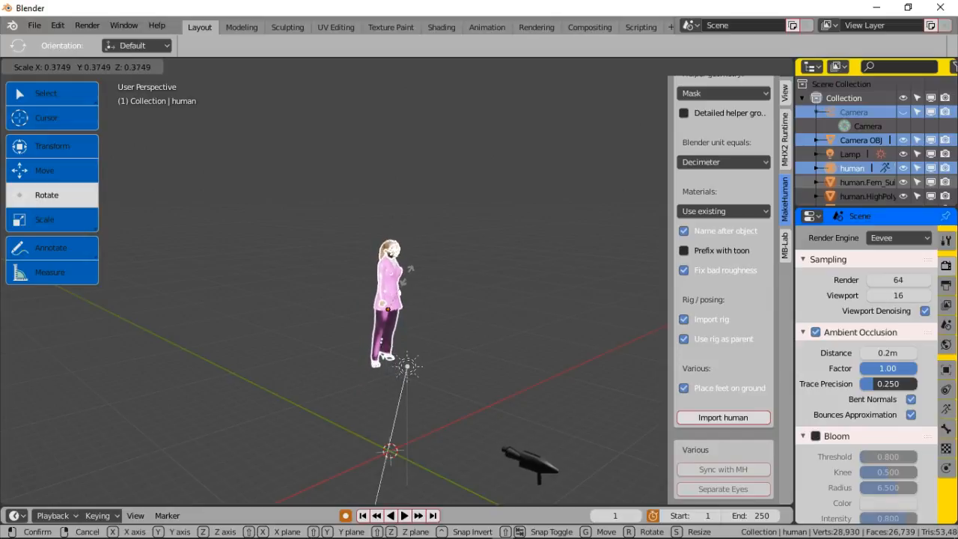
left_click(460, 286)
Lower the scaled character along the Z axis until the shoes rest on the ground grid.
middle_click_drag(493, 312, 420, 294)
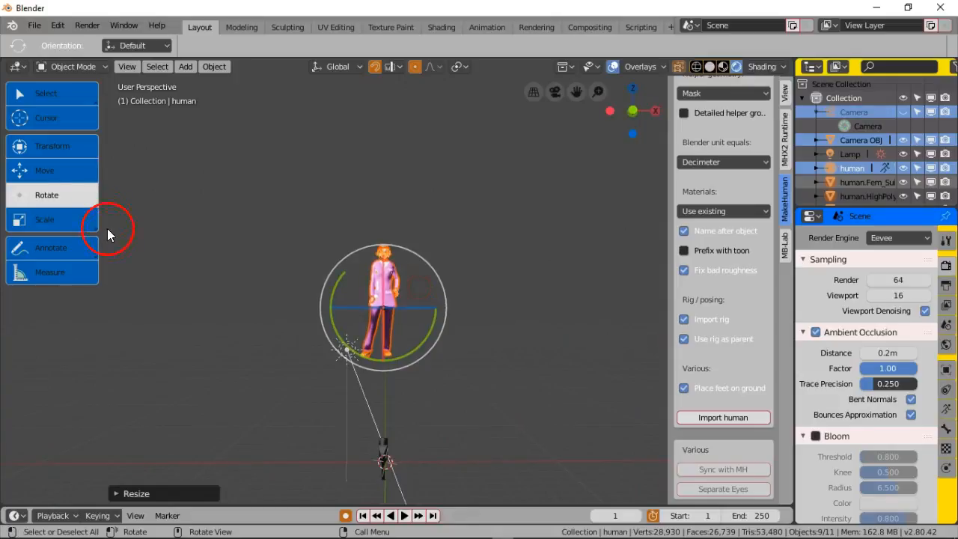
left_click(63, 171)
left_click_drag(383, 255, 385, 350)
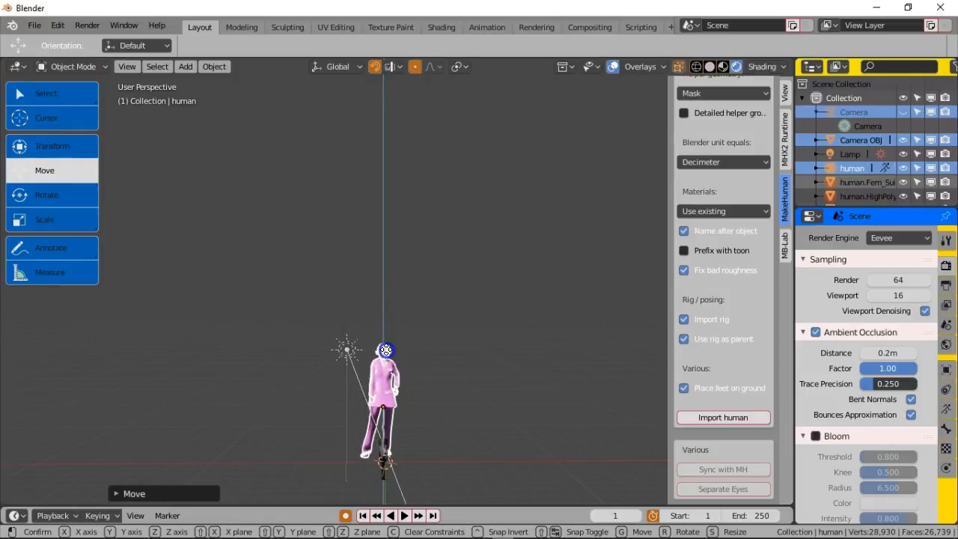
middle_click_drag(417, 366, 401, 276)
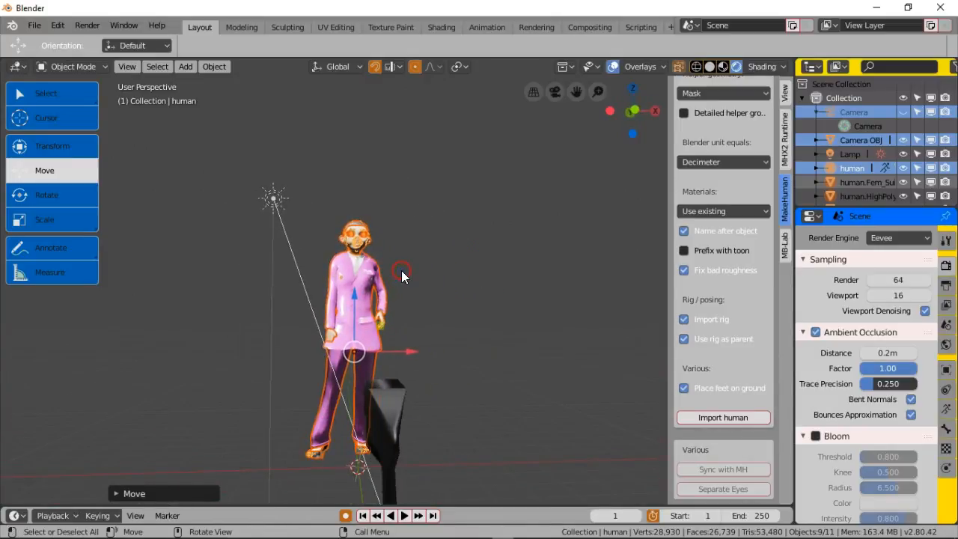
left_click_drag(353, 302, 351, 306)
middle_click_drag(416, 310, 447, 208)
middle_click_drag(374, 372, 298, 370)
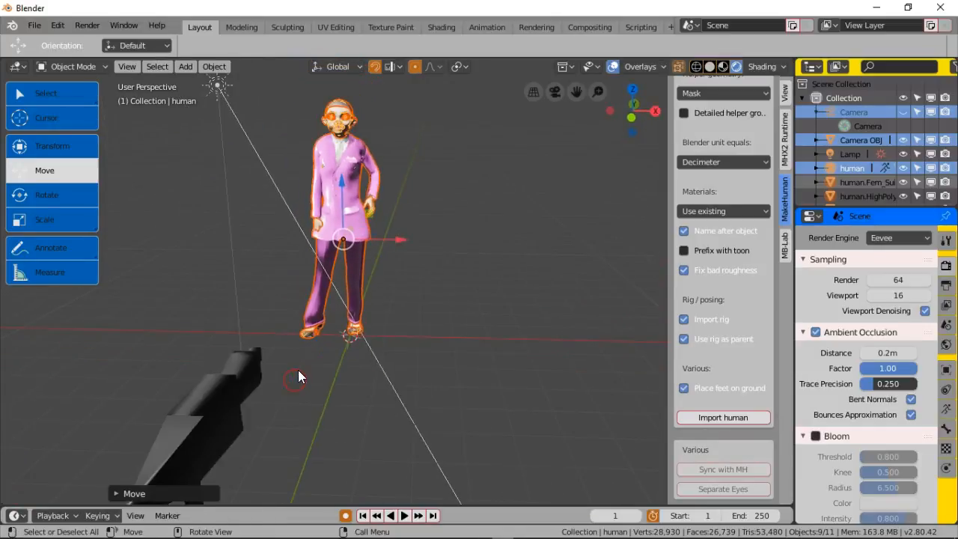
Examine the scaled-down character from another side and up close at the face.
middle_click_drag(321, 336, 405, 315)
scroll(404, 315, "up", 3)
scroll(404, 307, "down", 3)
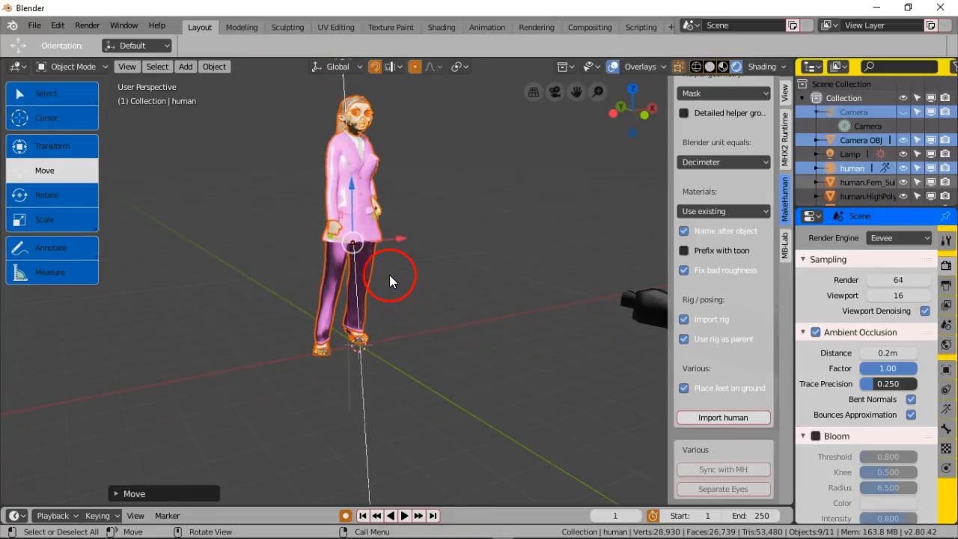
scroll(389, 274, "down", 1)
middle_click_drag(383, 181, 448, 269, "shift")
scroll(435, 298, "up", 6)
middle_click_drag(355, 254, 373, 250)
middle_click_drag(356, 214, 330, 263, "shift")
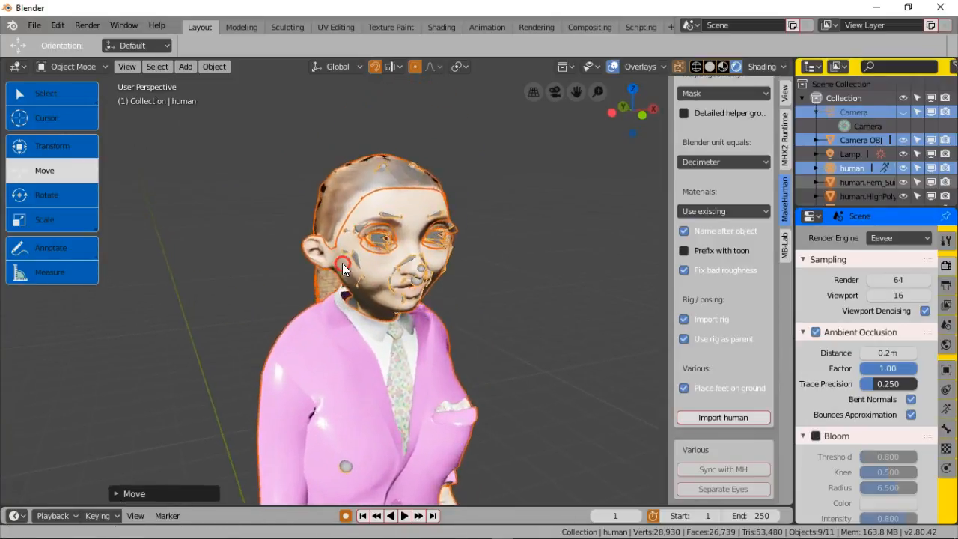
scroll(330, 262, "up", 4)
scroll(330, 261, "down", 2)
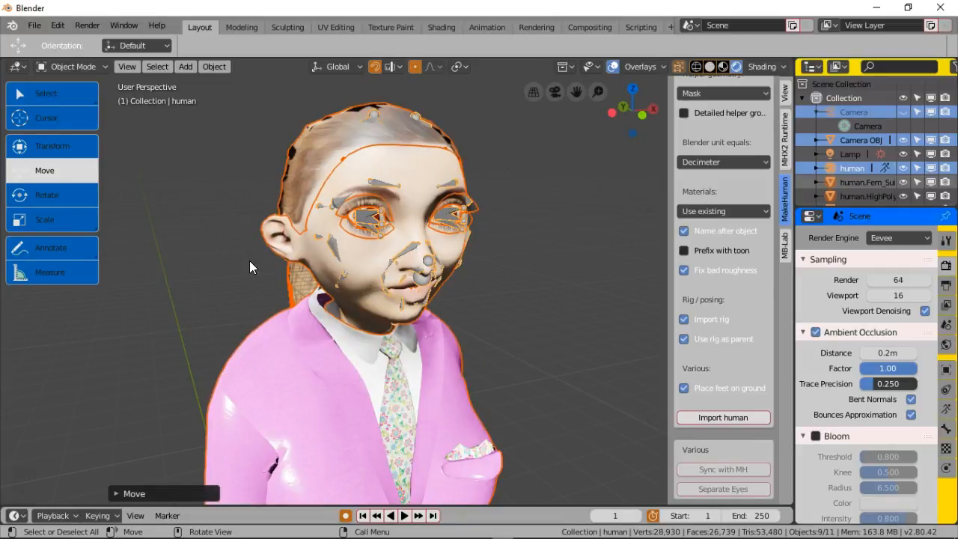
Clear the selection, select only the human's rig, and hide it.
left_click(327, 230)
left_click(373, 219)
middle_click_drag(504, 224, 594, 219)
left_click(244, 202)
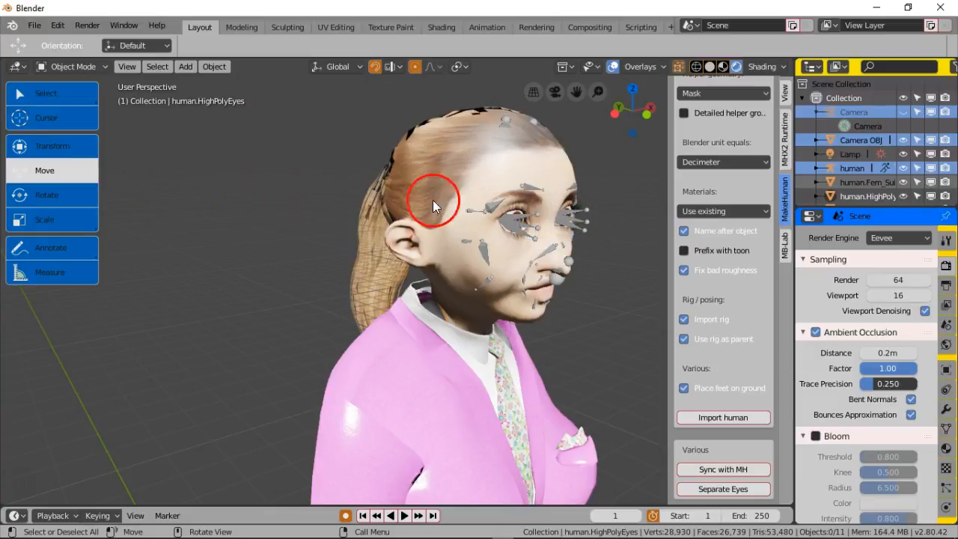
left_click(588, 220)
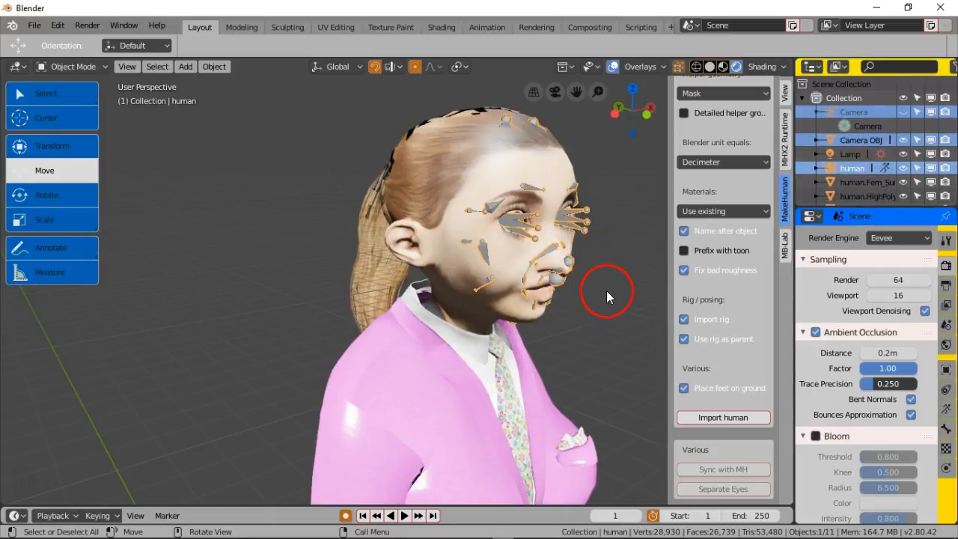
key("Delete")
Examine the hair and face from several sides and pick the ponytail to check its mesh.
middle_click_drag(606, 298, 571, 290)
mouse_move(462, 291)
middle_mouse_down()
mouse_move(483, 296)
mouse_move(471, 290)
middle_mouse_up()
scroll(393, 291, "up", 3)
middle_click_drag(394, 291, 328, 247)
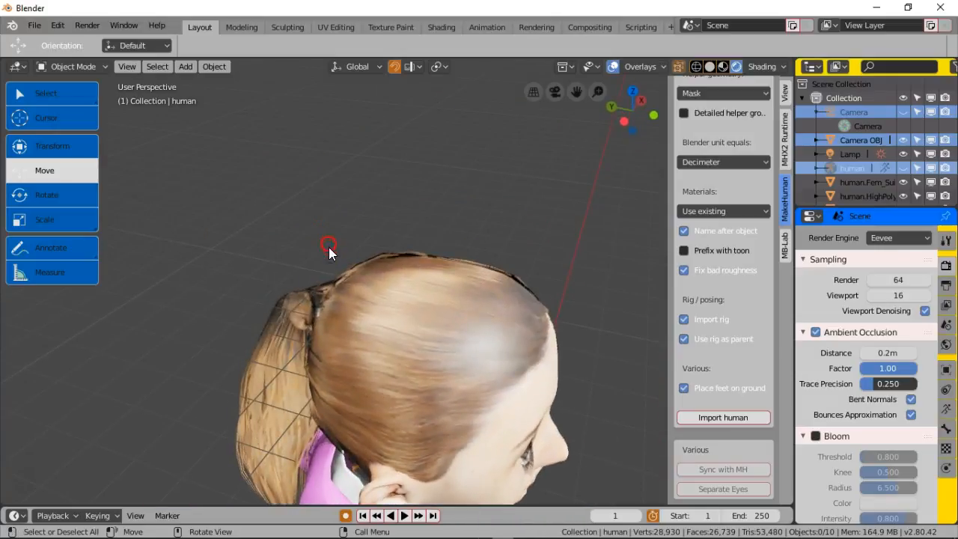
middle_click_drag(416, 265, 438, 261)
scroll(362, 233, "down", 2)
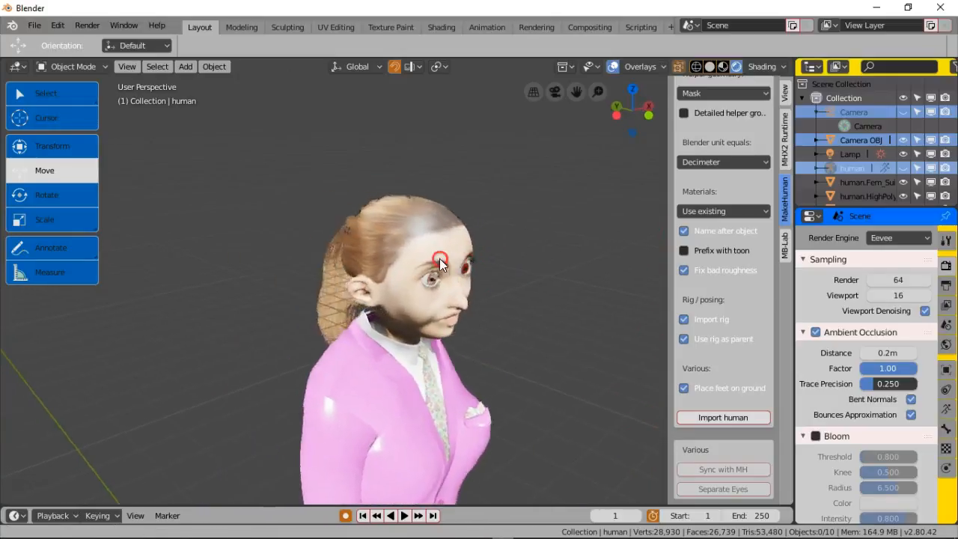
scroll(460, 259, "up", 2)
left_click(428, 181)
middle_click_drag(499, 290, 510, 316)
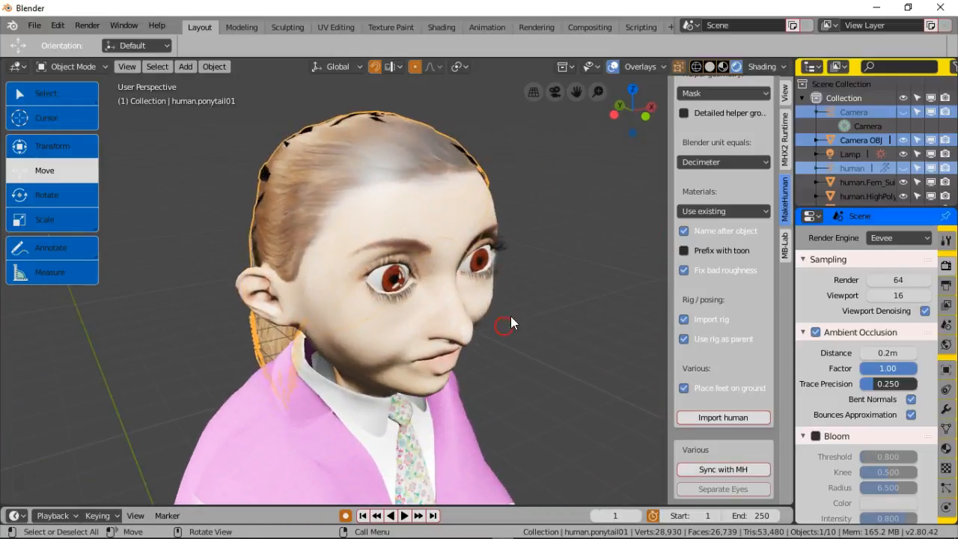
Turn on Backface Culling in the viewport shading and examine its effect on the hair and suit.
left_click(766, 66)
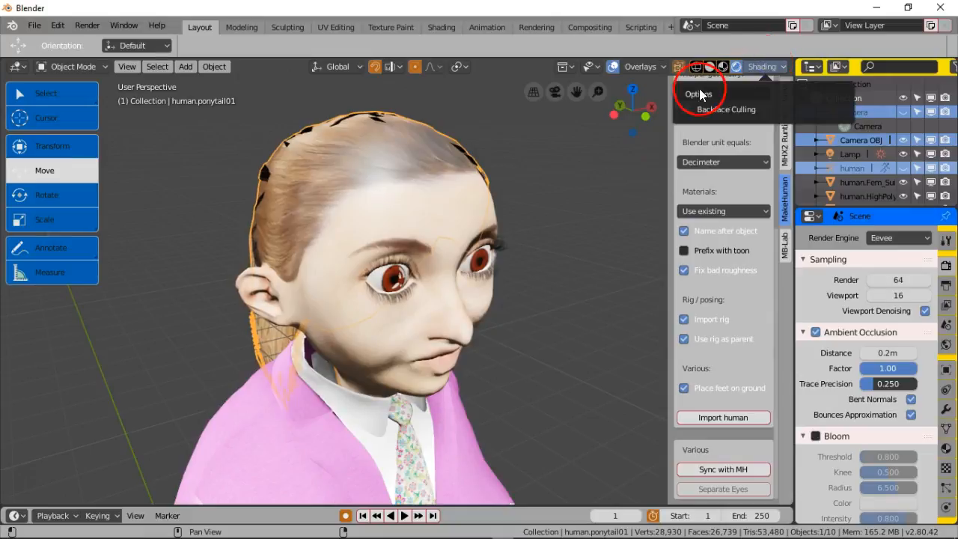
left_click(686, 110)
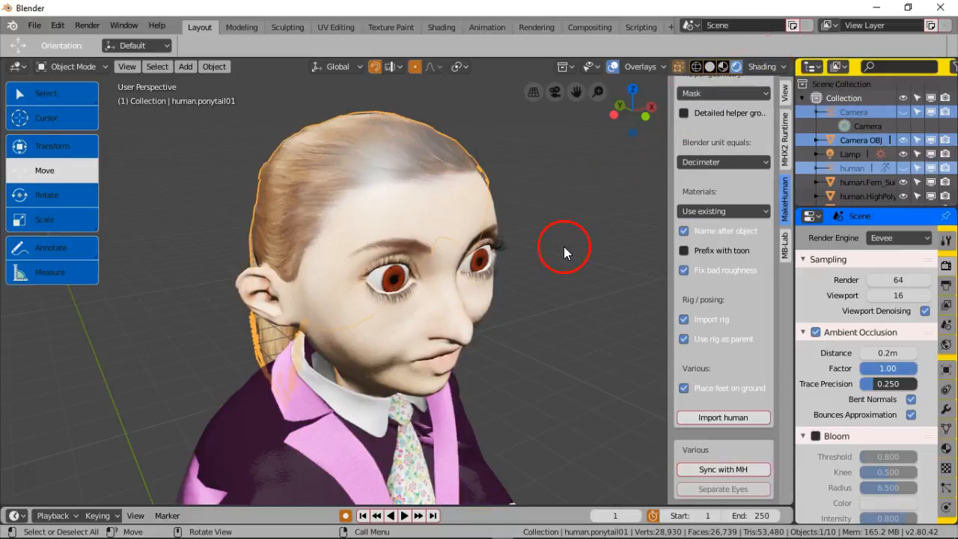
middle_click_drag(430, 307, 414, 294)
middle_click_drag(427, 213, 393, 213)
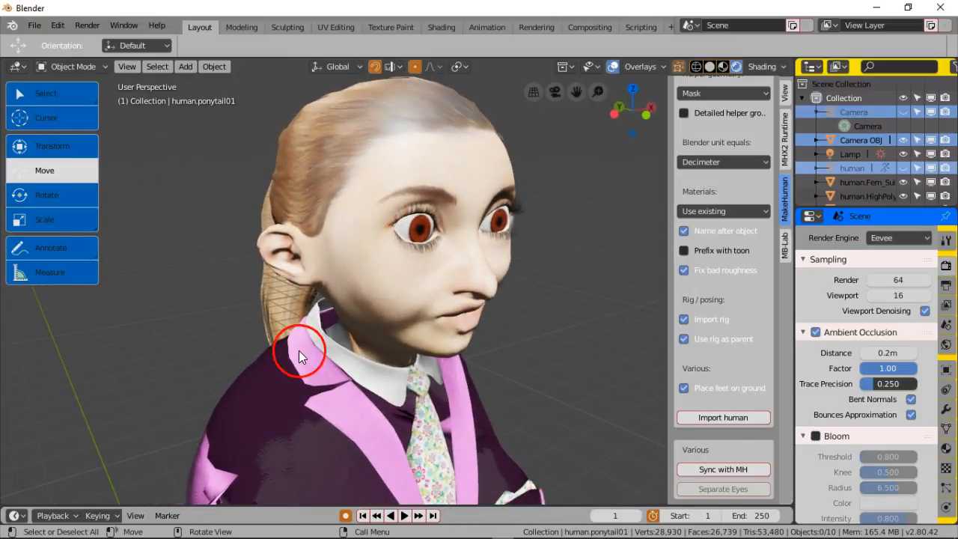
scroll(305, 396, "down", 5)
middle_click_drag(339, 396, 365, 238)
scroll(324, 382, "up", 5)
scroll(354, 249, "up", 5, "shift")
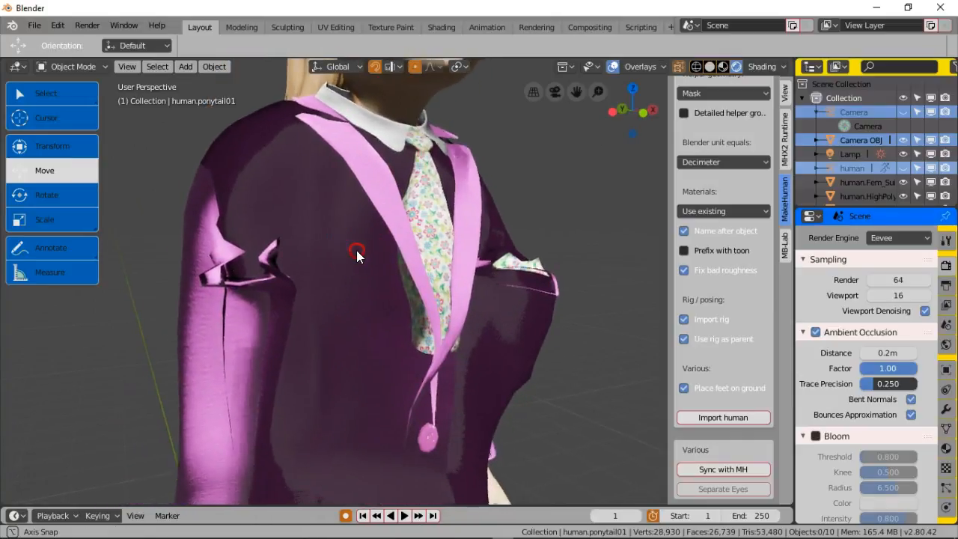
Turn Backface Culling off and compare the look of the suit and hair.
left_click(772, 64)
left_click(688, 111)
scroll(347, 275, "down", 4)
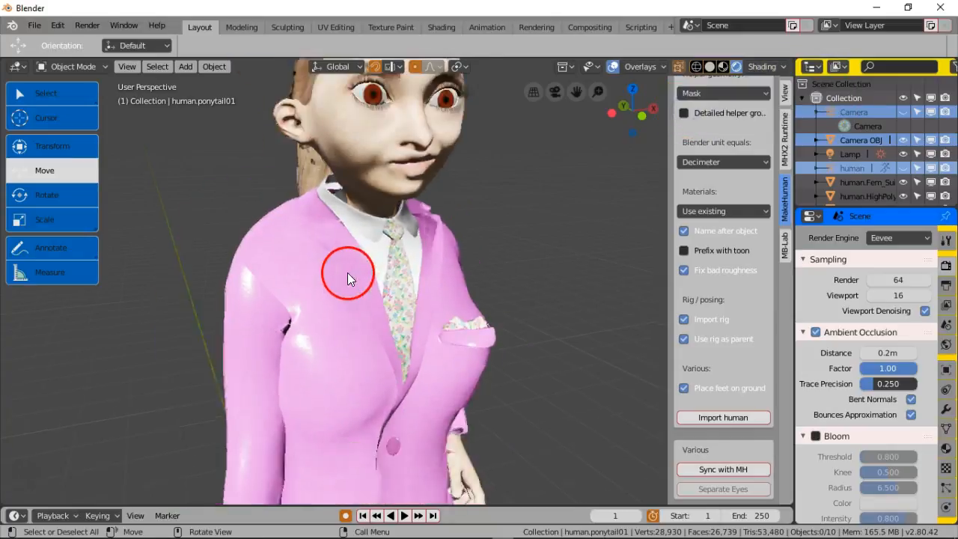
mouse_move(340, 264)
middle_mouse_down()
mouse_move(367, 276)
mouse_move(325, 275)
mouse_move(312, 222)
middle_mouse_up()
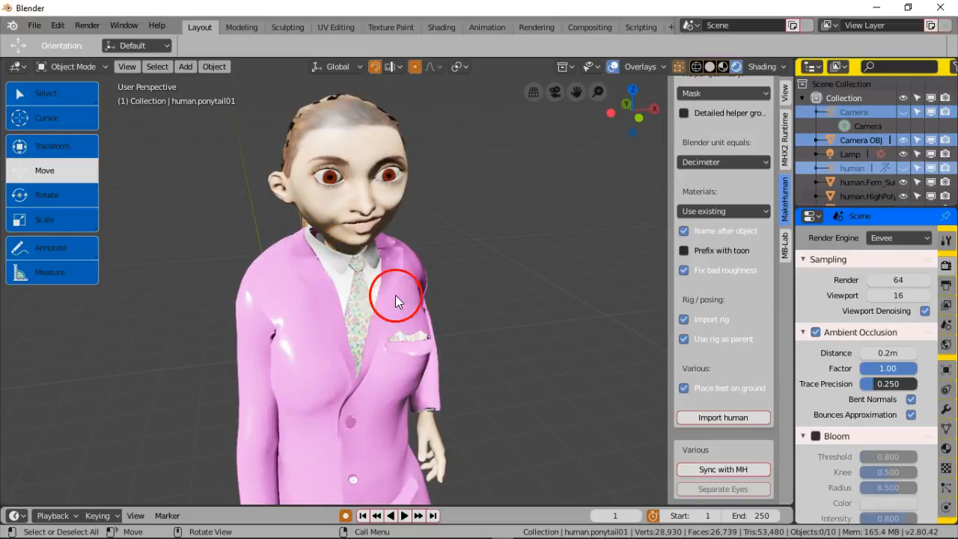
Turn Backface Culling back on and set the render engine to Cycles.
left_click(763, 66)
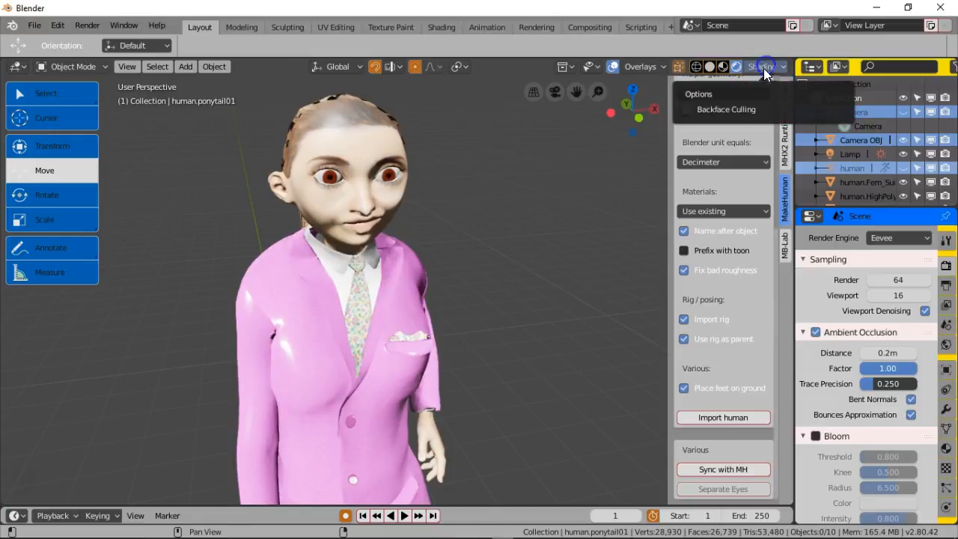
left_click(686, 109)
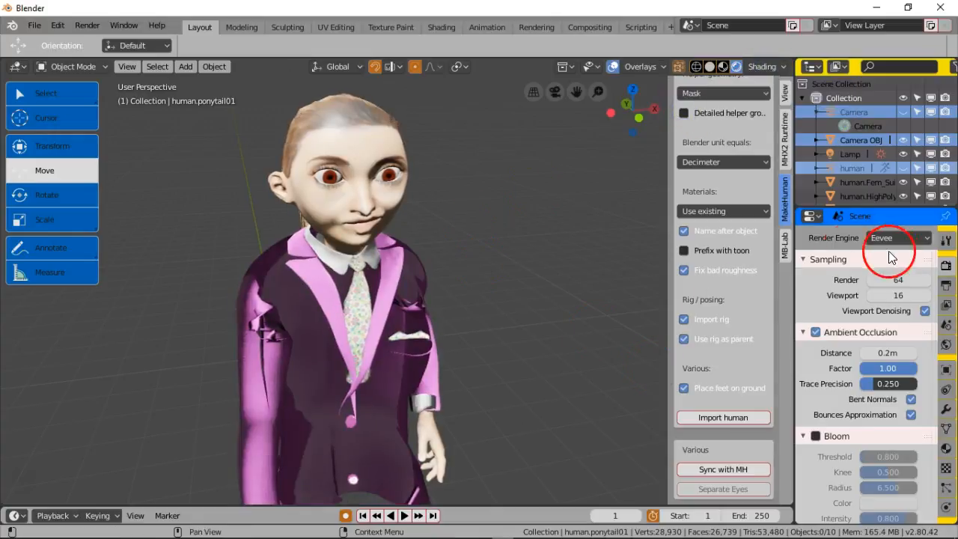
left_click(907, 238)
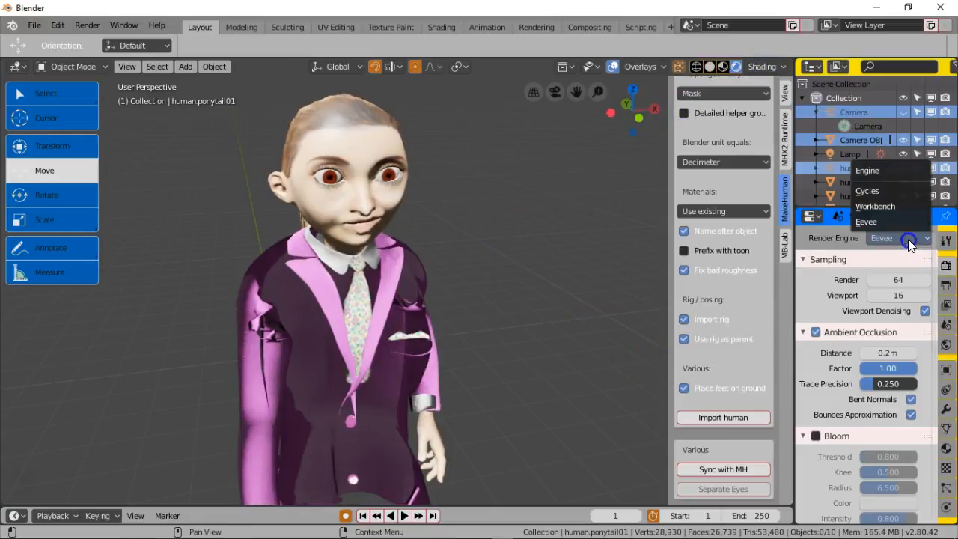
left_click(872, 188)
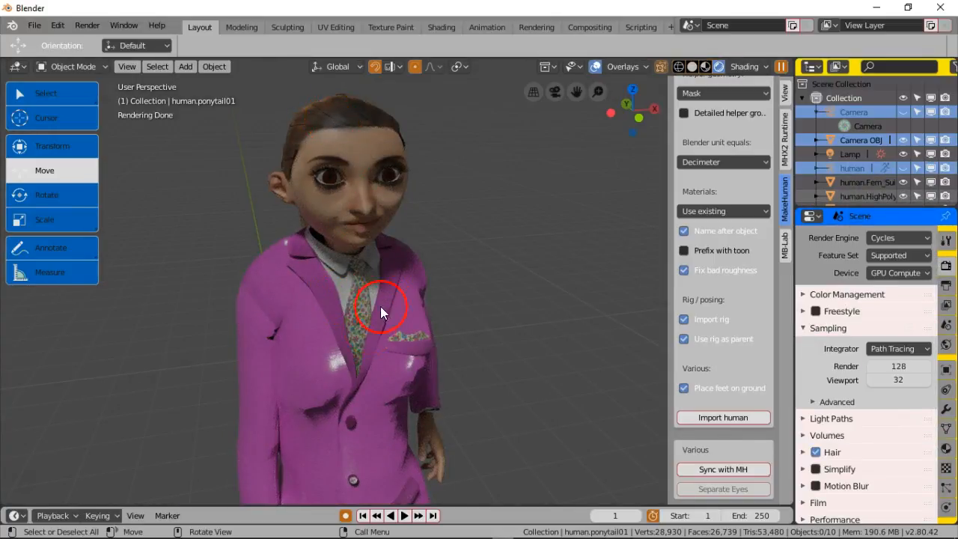
Examine the character's suit, hair and face up close in the Cycles rendered view.
scroll(365, 342, "up", 2)
scroll(365, 342, "up", 2)
scroll(362, 326, "down", 3)
middle_click_drag(362, 326, 396, 322)
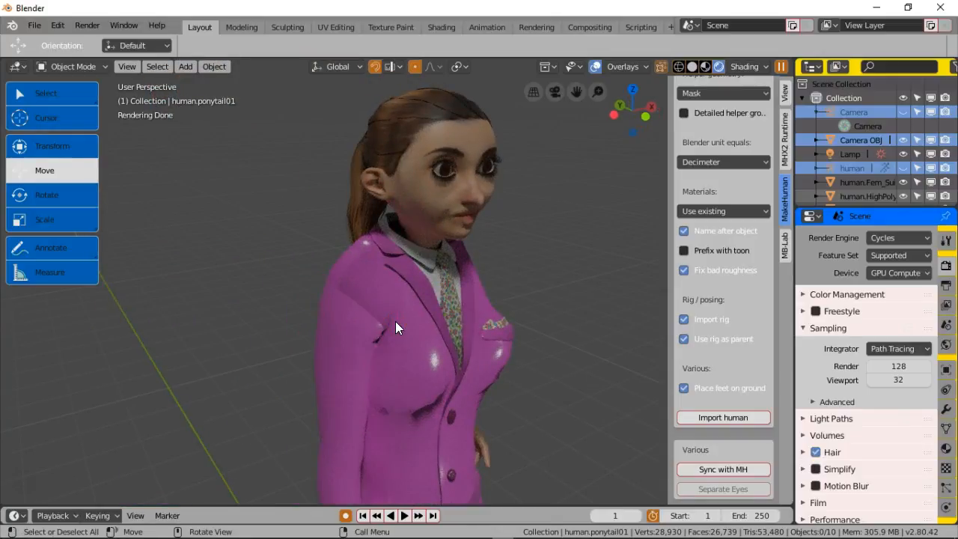
middle_click_drag(404, 245, 346, 270, "shift")
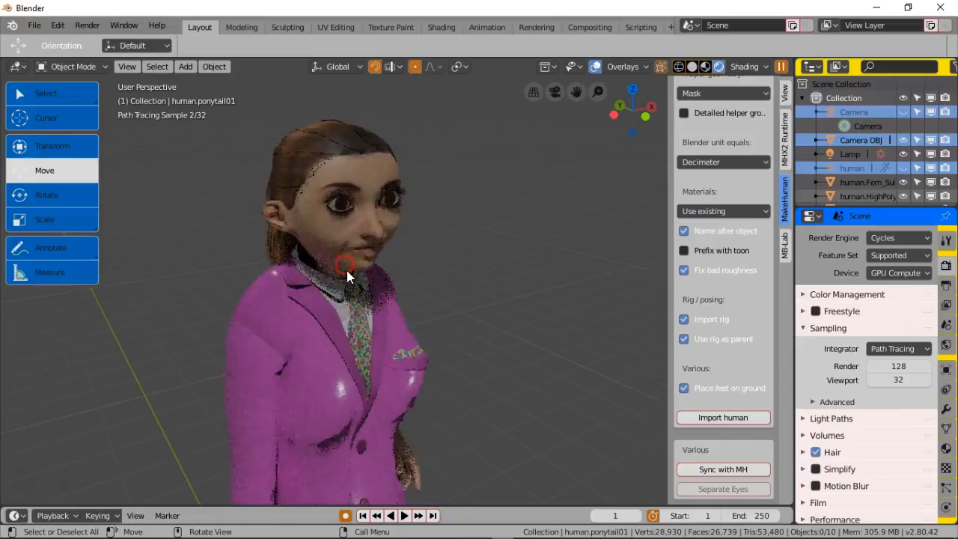
scroll(378, 309, "up", 4)
mouse_move(378, 309)
middle_mouse_down()
mouse_move(331, 277)
mouse_move(384, 336)
mouse_move(385, 319)
mouse_move(374, 317)
mouse_move(394, 267)
mouse_move(423, 320)
mouse_move(410, 316)
middle_mouse_up()
scroll(386, 335, "up", 2)
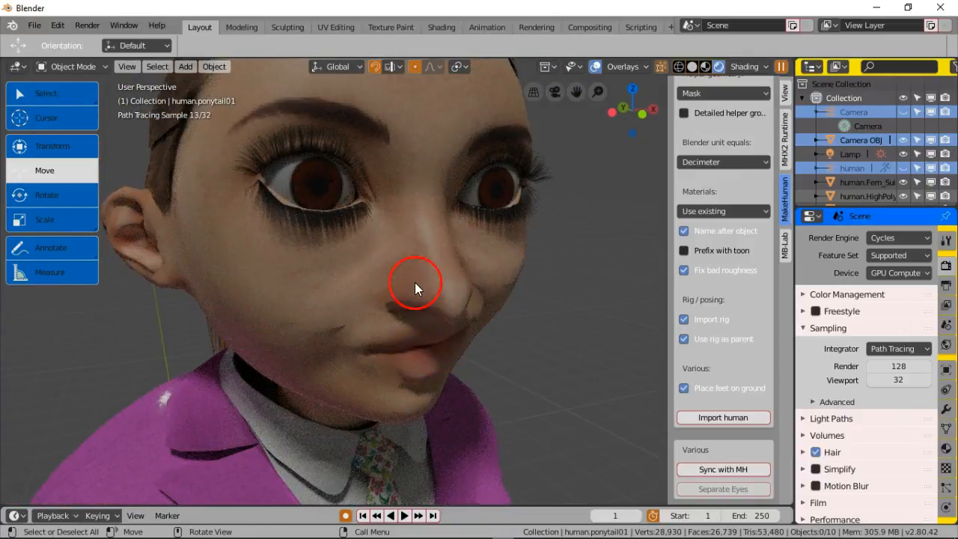
scroll(413, 284, "down", 5)
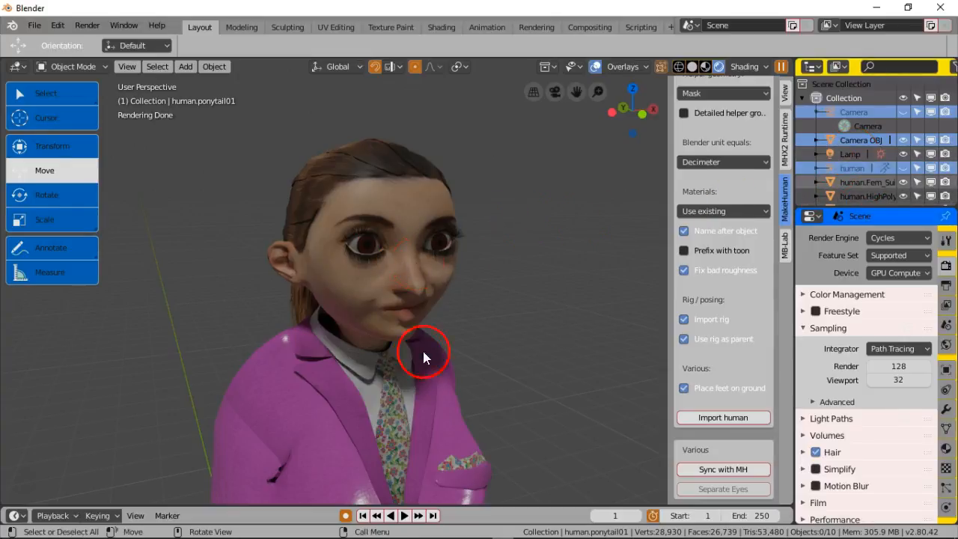
Select the Lamp near the character's head and open its light settings.
scroll(397, 343, "down", 6)
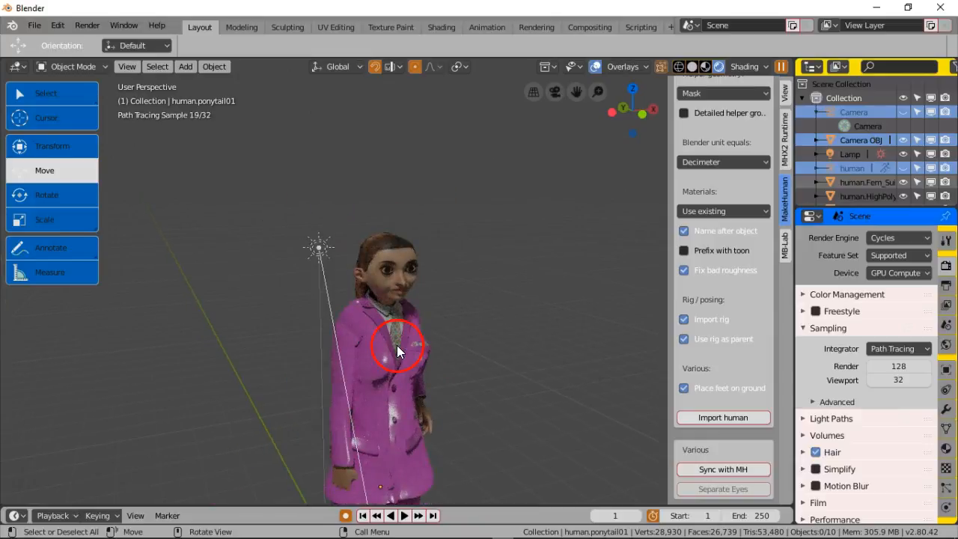
left_click(318, 249)
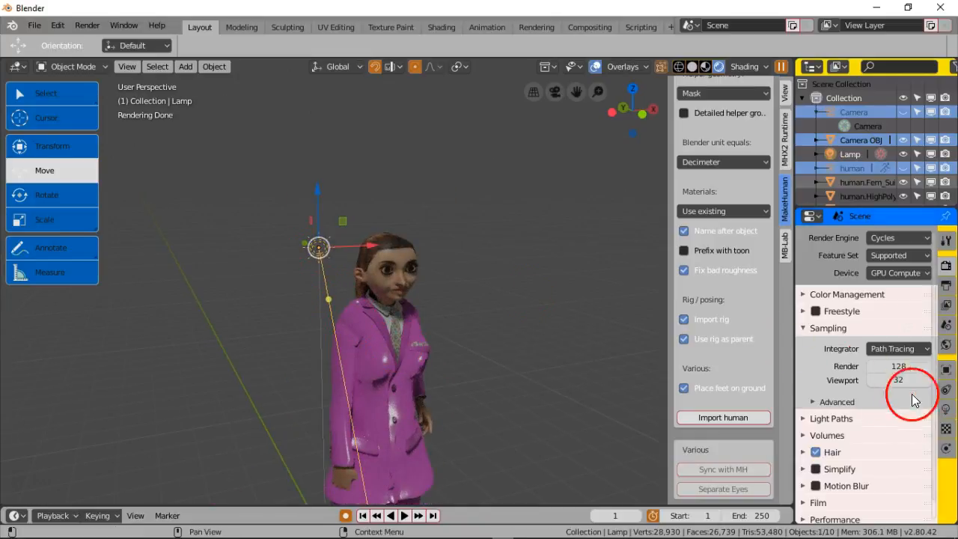
left_click(946, 407)
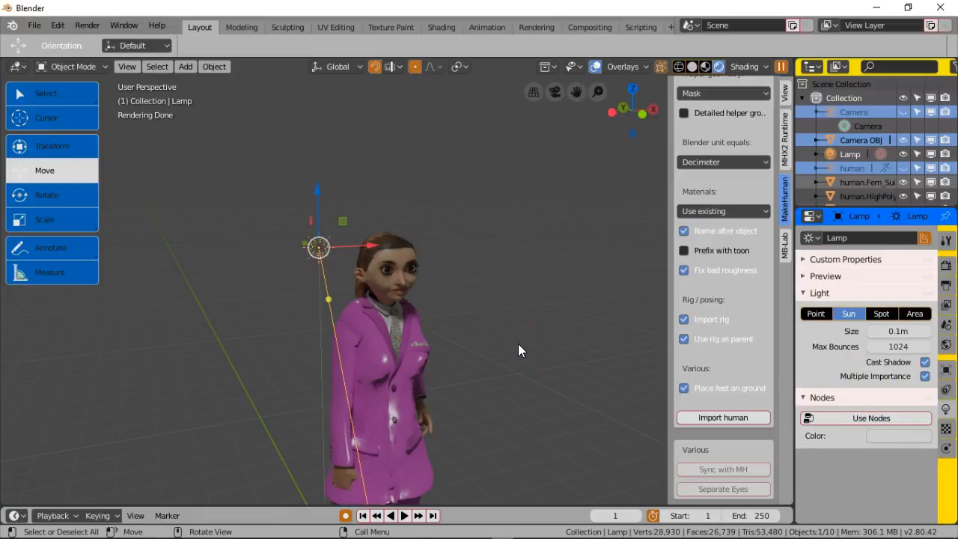
Duplicate the Lamp and leave the copy at the original's position.
key("shift+d")
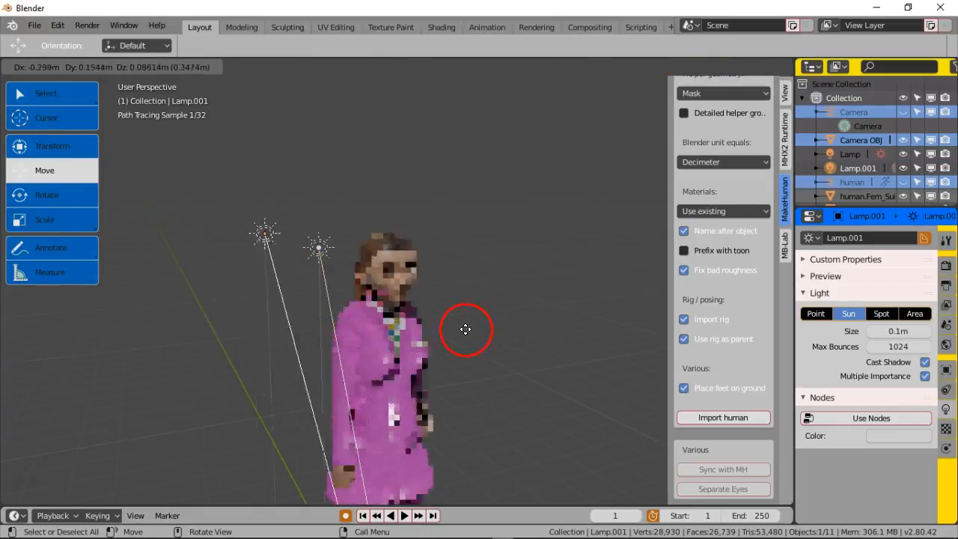
right_click(511, 329)
middle_click_drag(512, 329, 481, 339)
key("shift+d")
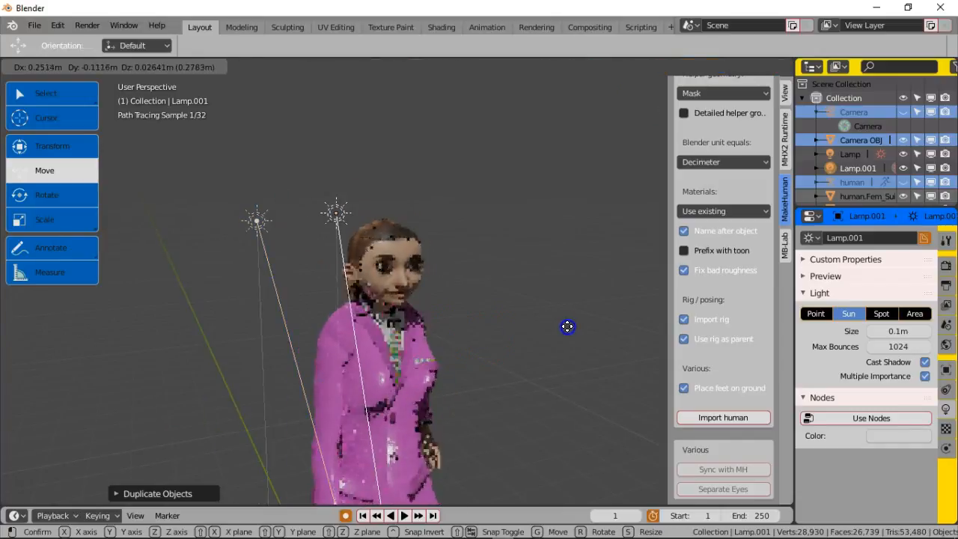
right_click(568, 326)
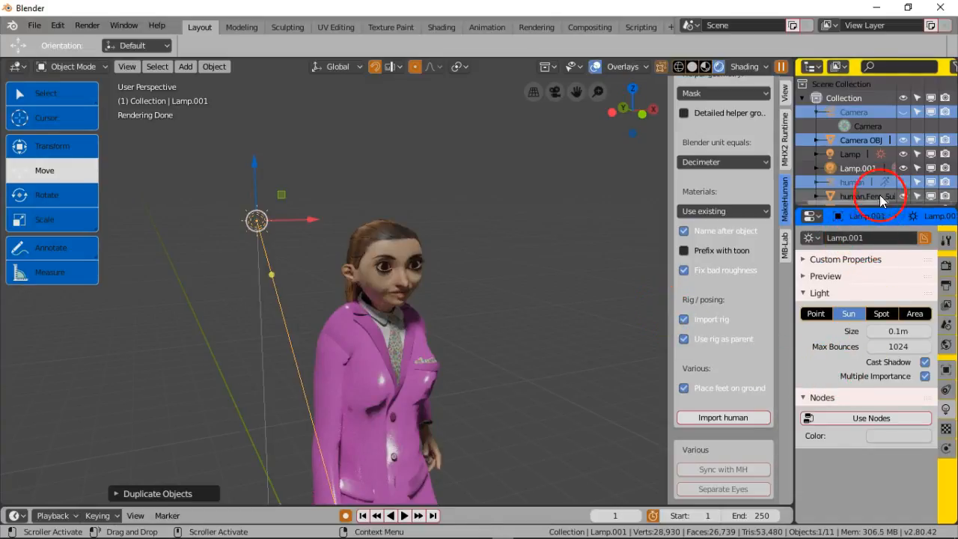
Rename the duplicated light as Lamp Cycles and the original light as Lamp EEVEE.
left_click(868, 167)
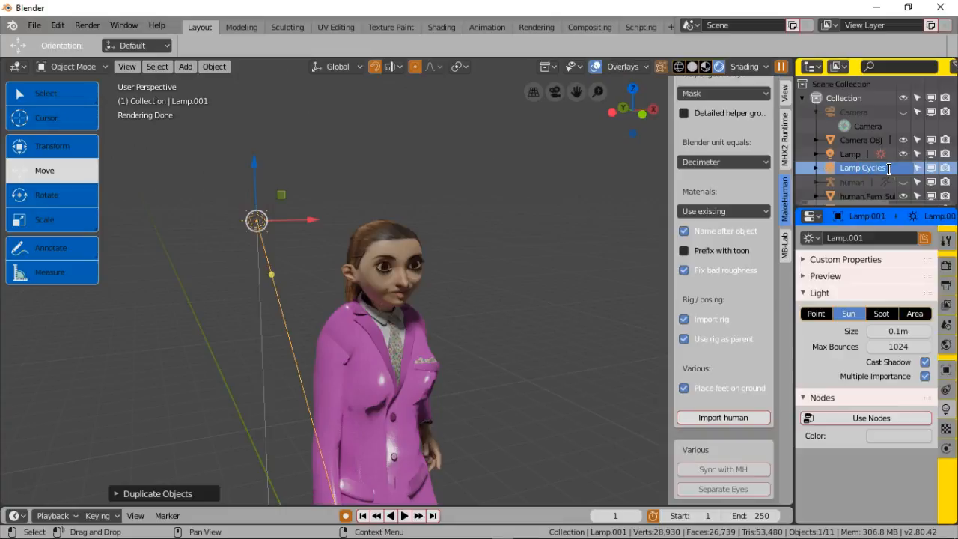
left_click(863, 154)
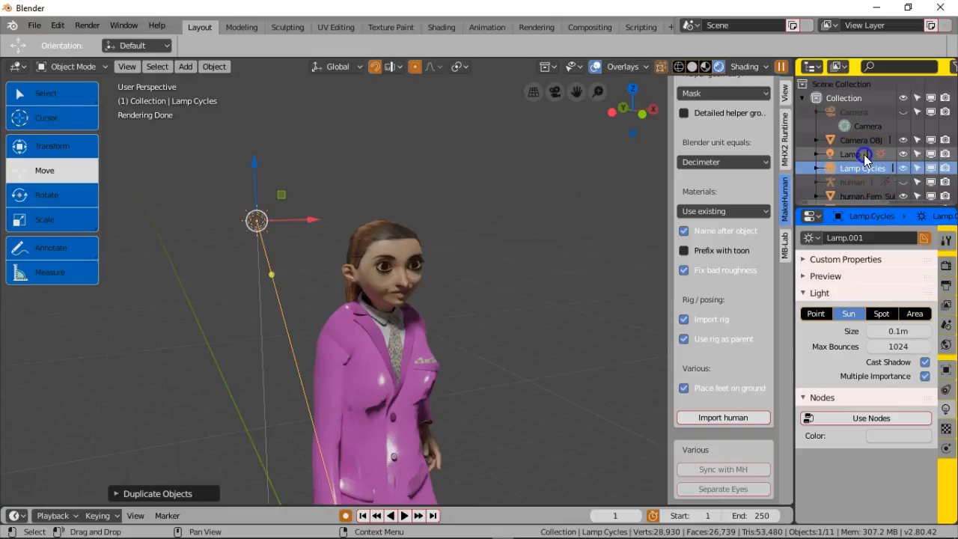
left_click(863, 154)
left_click(861, 154)
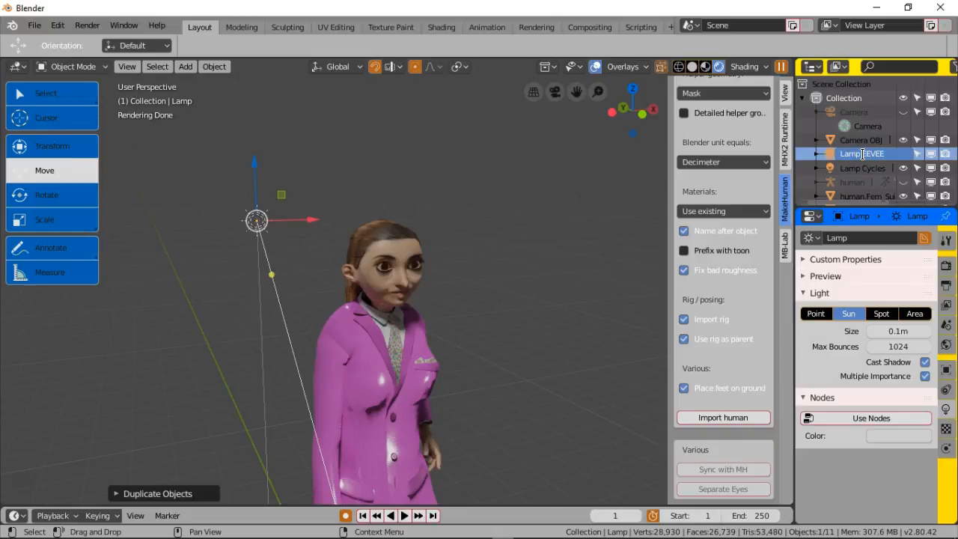
left_click(863, 154)
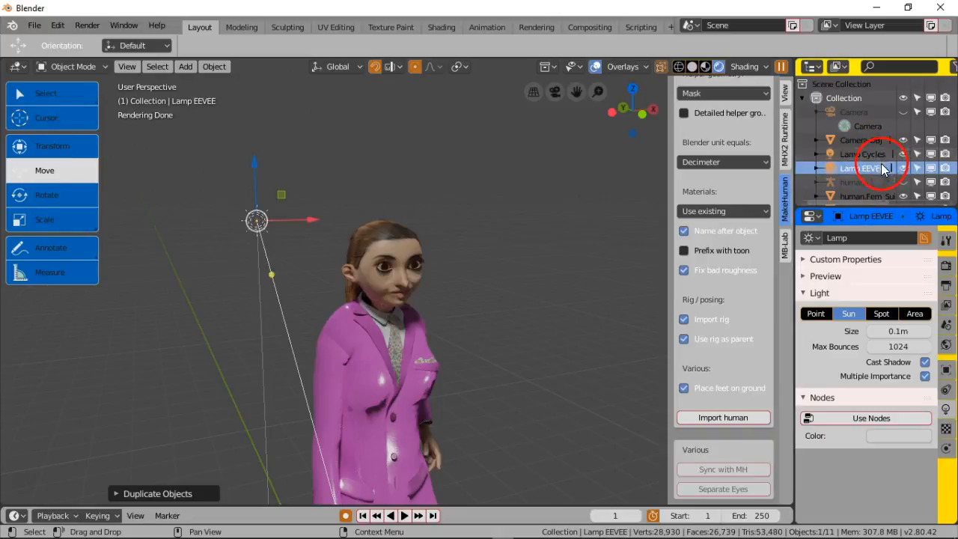
Hide Lamp EEVEE in the viewport and move Lamp Cycles along X closer to the character's head.
left_click(883, 154)
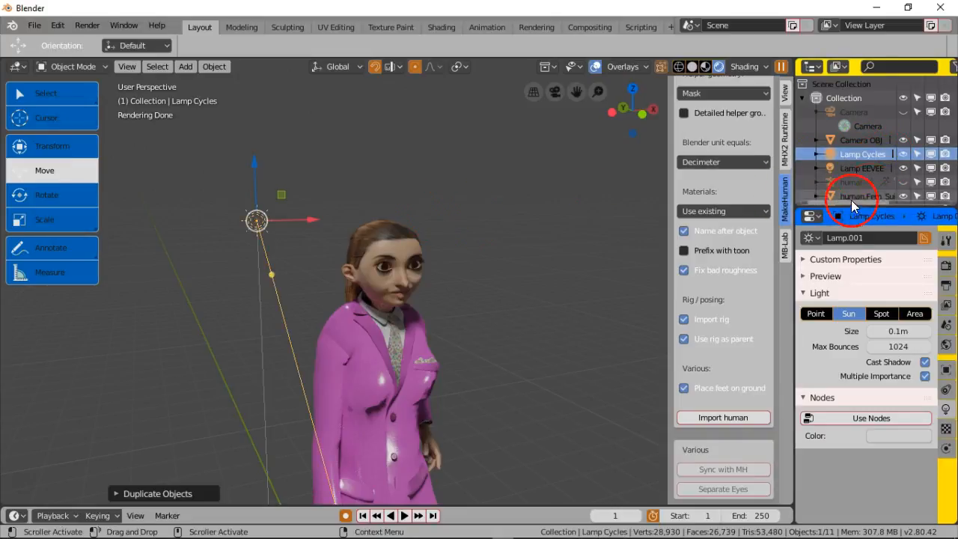
left_click(883, 166)
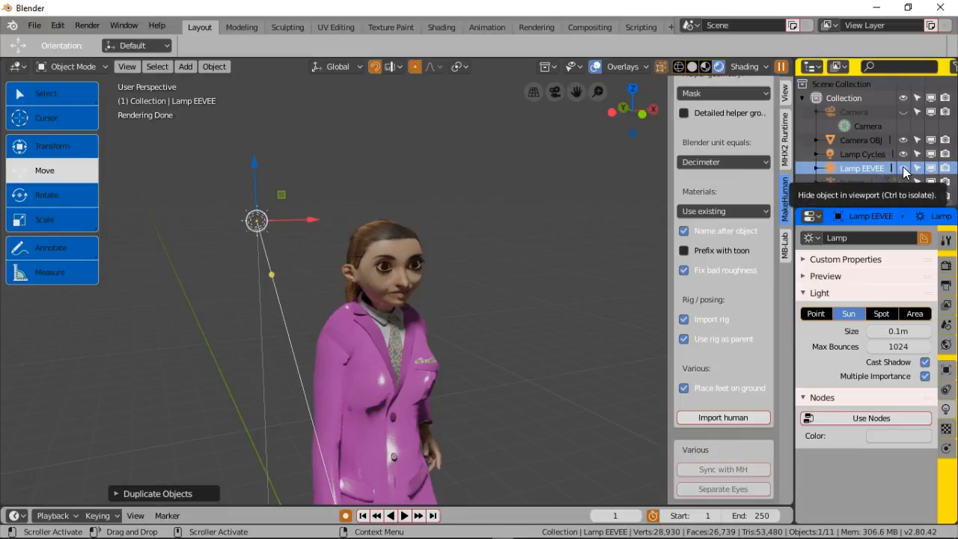
left_click(902, 166)
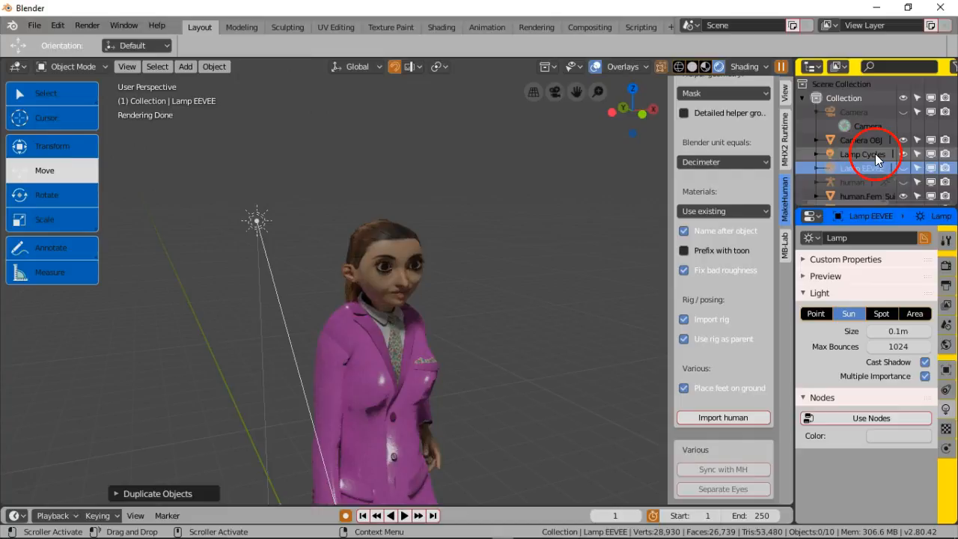
left_click(875, 153)
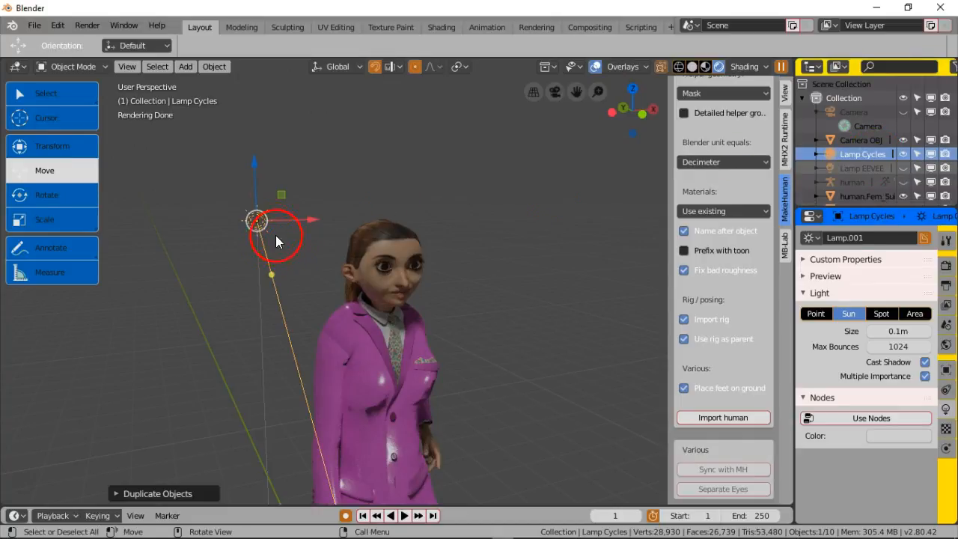
left_click_drag(309, 217, 404, 216)
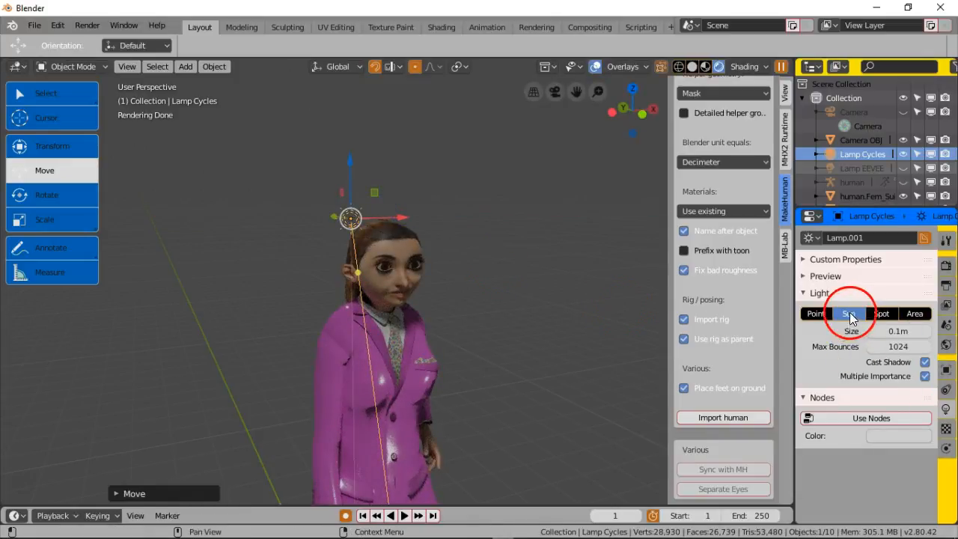
Make Lamp Cycles a node-based Point light and set its emission strength to 104.2.
left_click(822, 315)
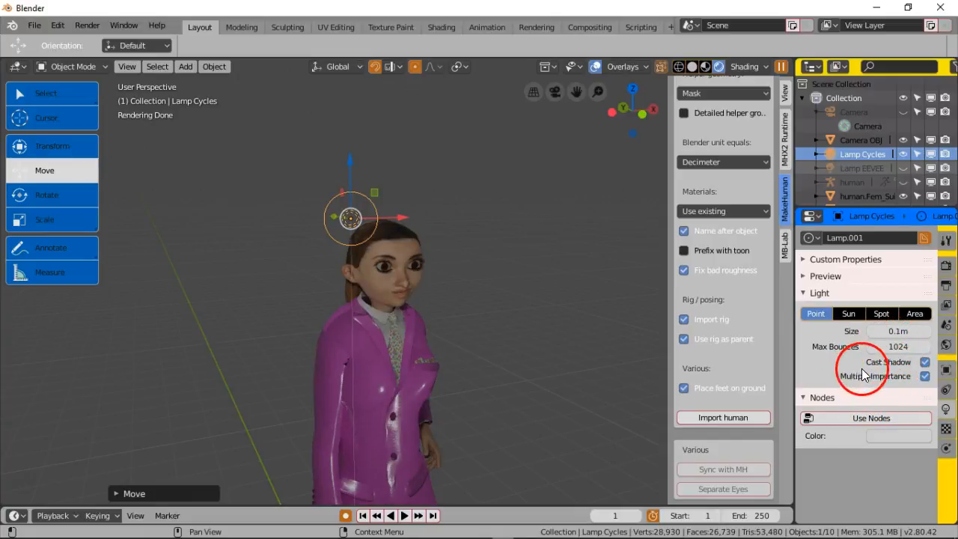
left_click(877, 416)
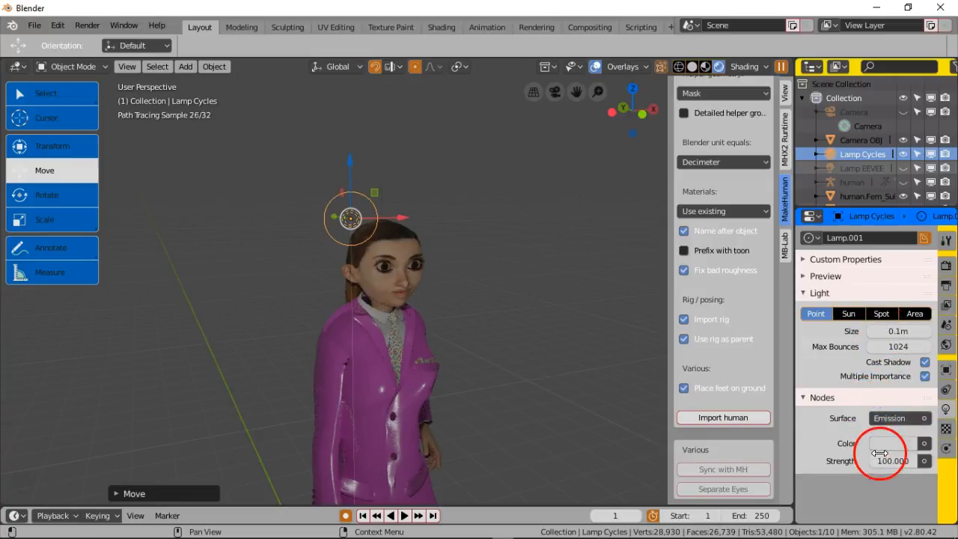
left_click_drag(884, 458, 56, 429)
left_click_drag(888, 457, 790, 457)
Reposition Lamp Cycles in front of the character, checking its placement from several angles so that it lights the face.
middle_click_drag(461, 318, 534, 356)
left_click_drag(565, 336, 425, 300)
middle_click_drag(529, 373, 415, 335)
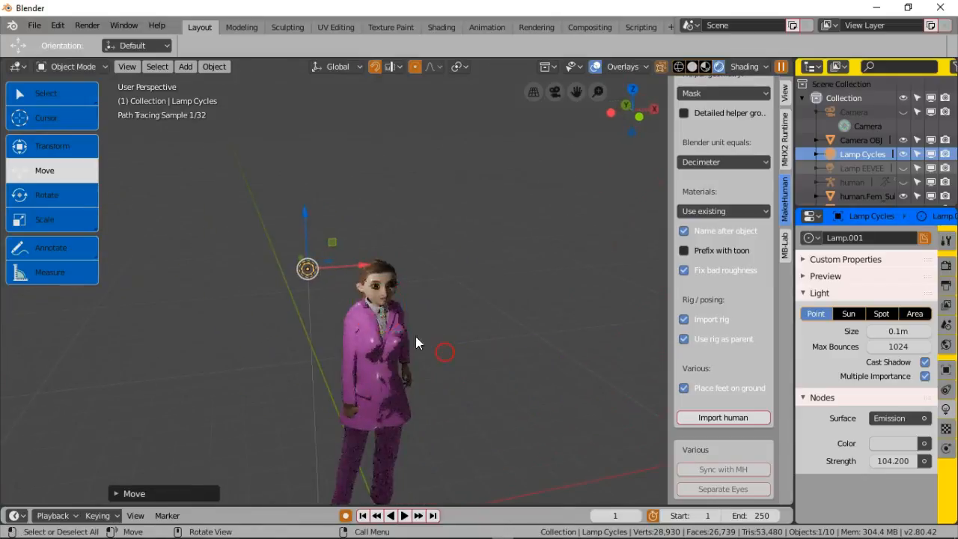
left_click_drag(364, 267, 409, 266)
middle_click_drag(445, 355, 394, 336)
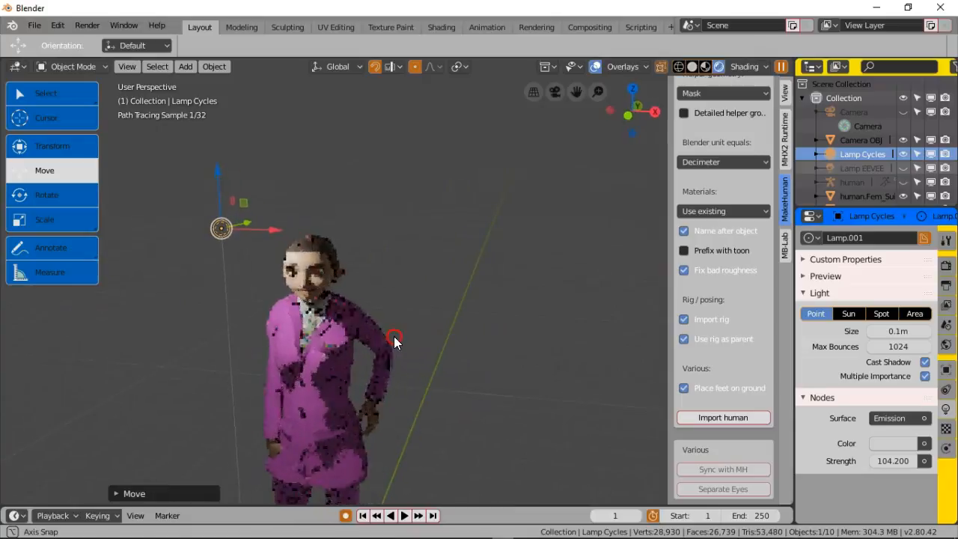
middle_click_drag(301, 270, 243, 303)
left_click_drag(233, 229, 267, 315)
left_click_drag(233, 260, 252, 267)
middle_click_drag(272, 334, 413, 290)
Reduce the emission strength of Lamp Cycles to 78.5 while judging the lighting on the face up close.
scroll(349, 293, "up", 6)
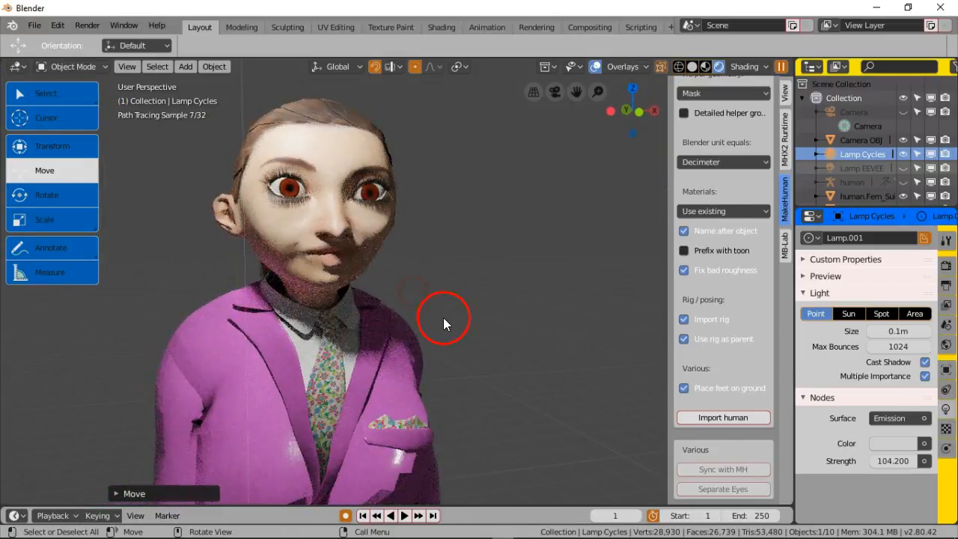
scroll(467, 329, "up", 2)
middle_click_drag(467, 328, 485, 342)
left_click_drag(870, 457, 703, 448)
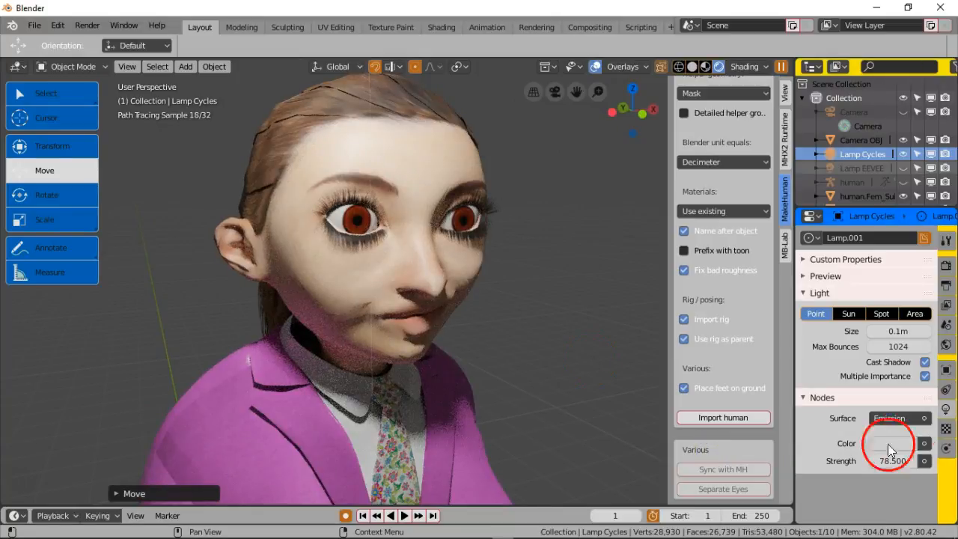
Inspect the shadows on the face, then apply smooth shading to the character's body mesh.
middle_click_drag(499, 307, 529, 355)
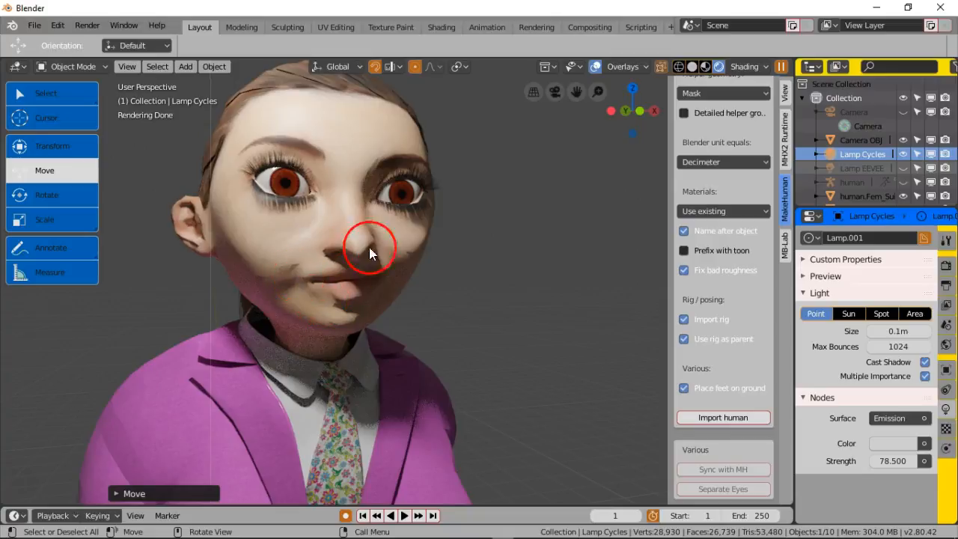
middle_click_drag(312, 177, 383, 284)
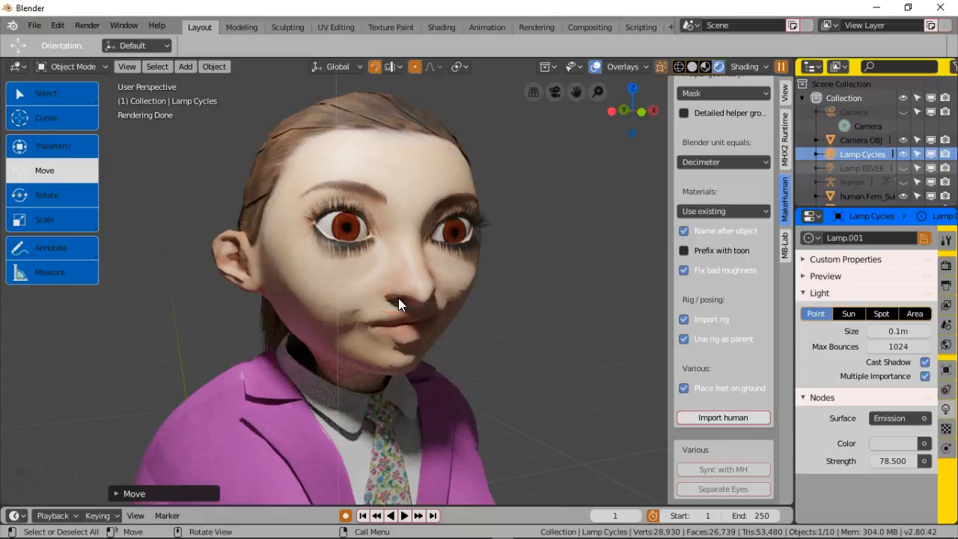
middle_click_drag(407, 295, 498, 316)
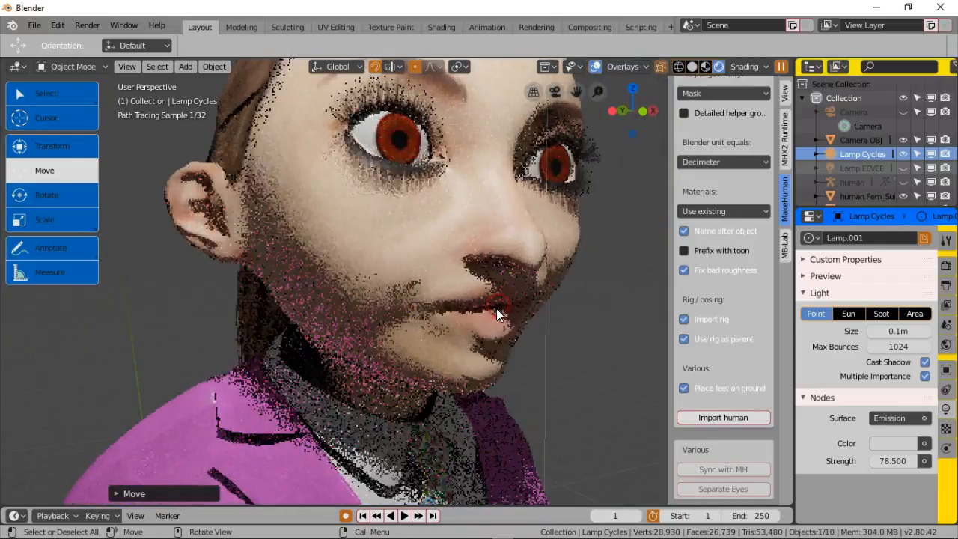
left_click(413, 281)
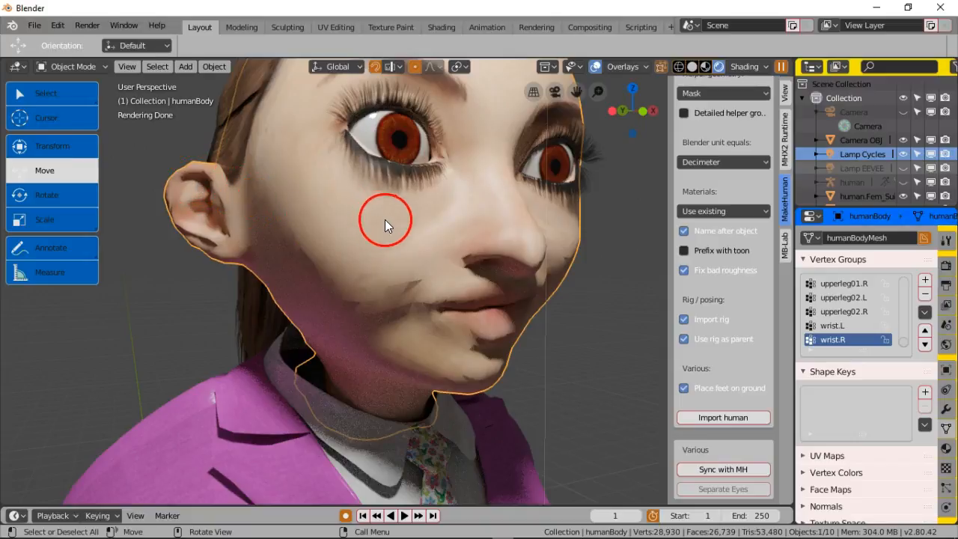
left_click(218, 67)
mouse_move(282, 267)
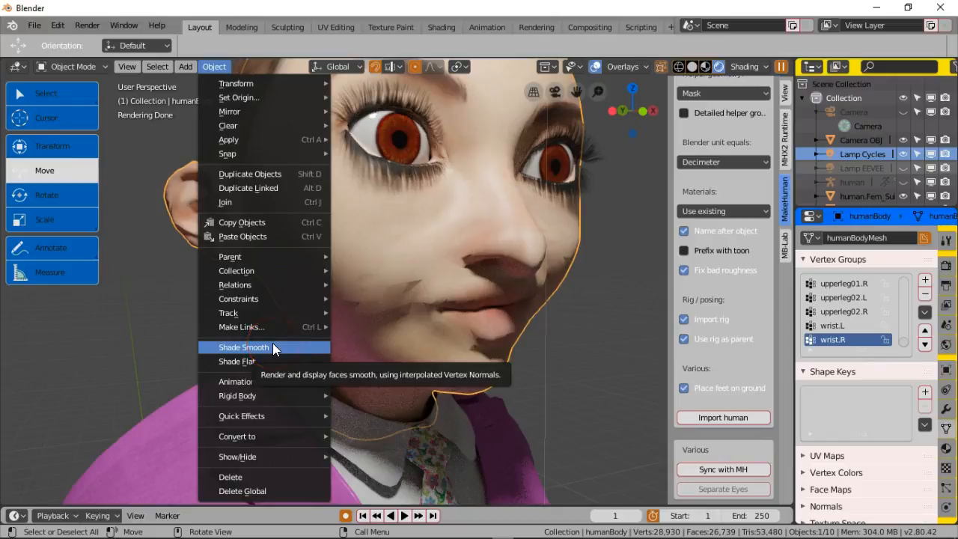
left_click(272, 345)
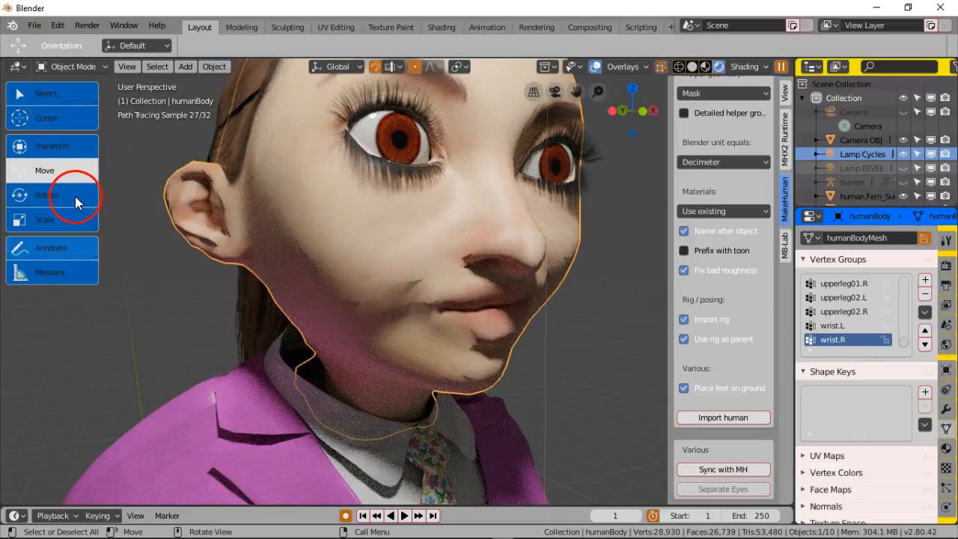
Put the body mesh in Edit Mode, select all its geometry and activate the Smooth tool.
left_click(83, 67)
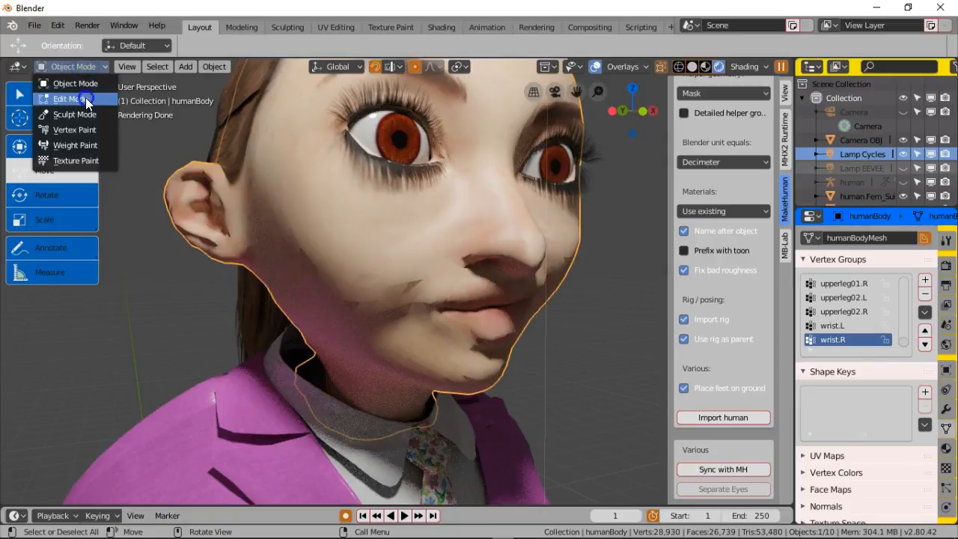
left_click(86, 101)
left_click(113, 173)
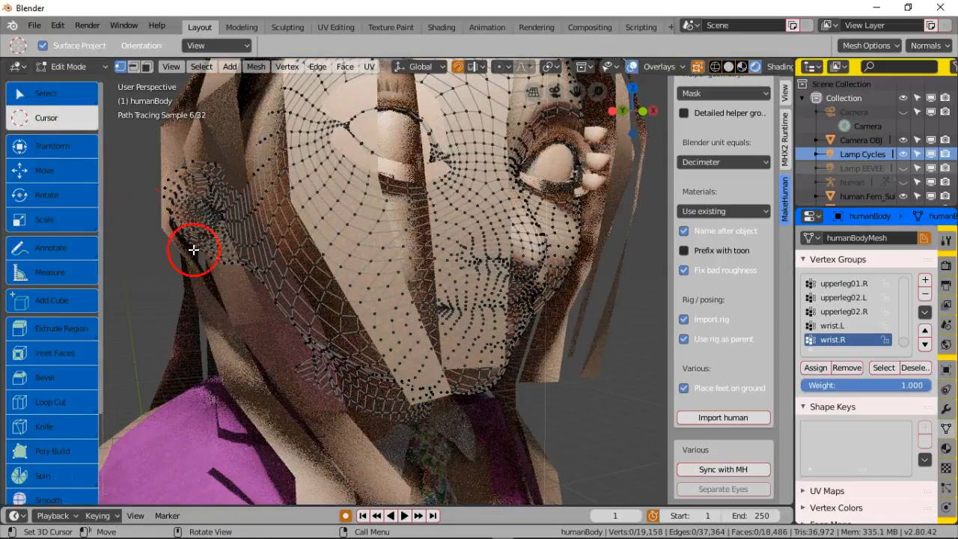
scroll(291, 295, "down", 6)
middle_click_drag(427, 316, 407, 309)
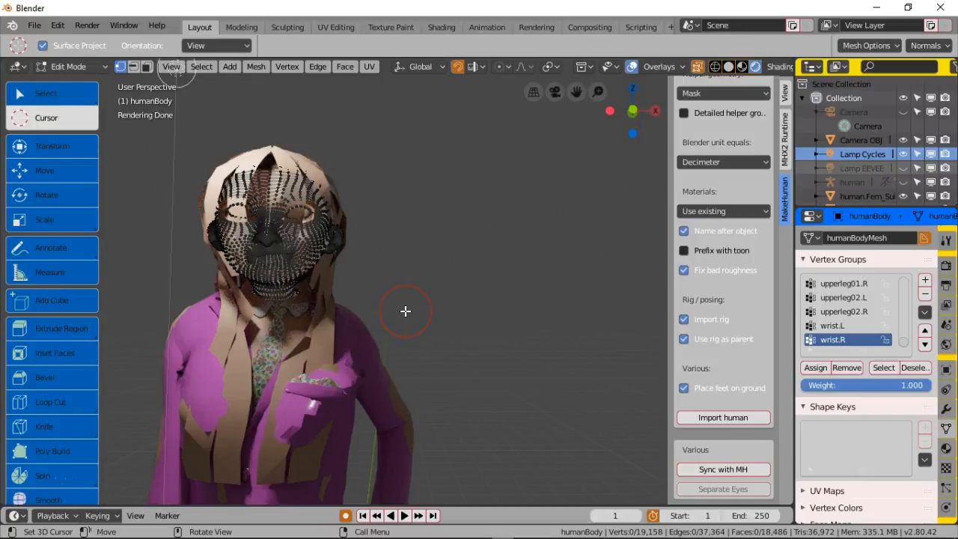
key("a")
scroll(60, 440, "down", 1)
scroll(60, 440, "down", 2)
left_click(65, 416)
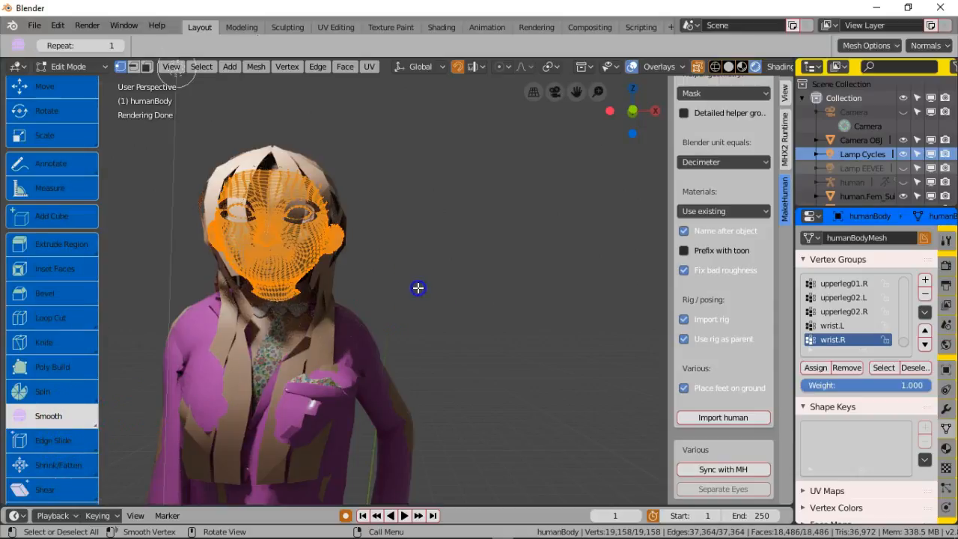
Minimize MakeHuman, switch to the other open Blender window and dismiss its splash screen.
key("alt+Tab")
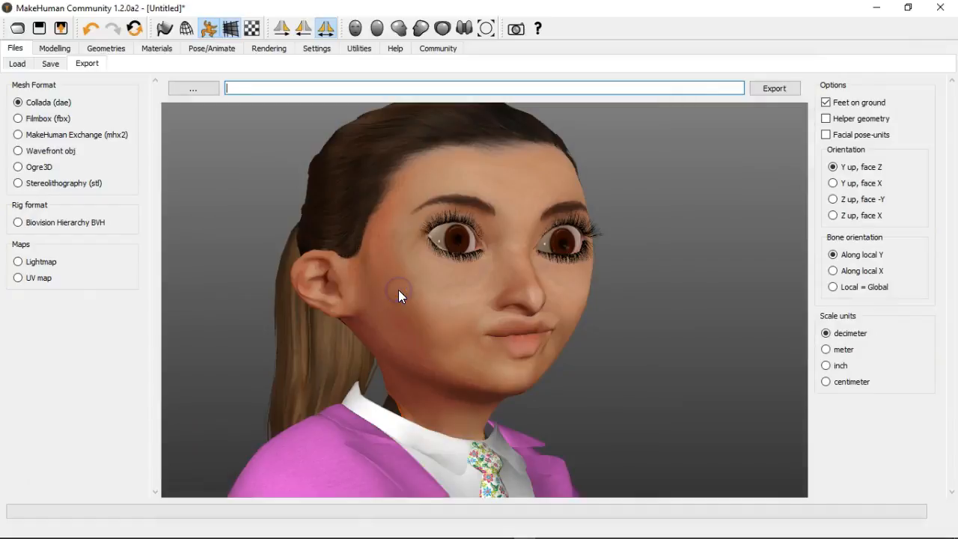
left_click(874, 9)
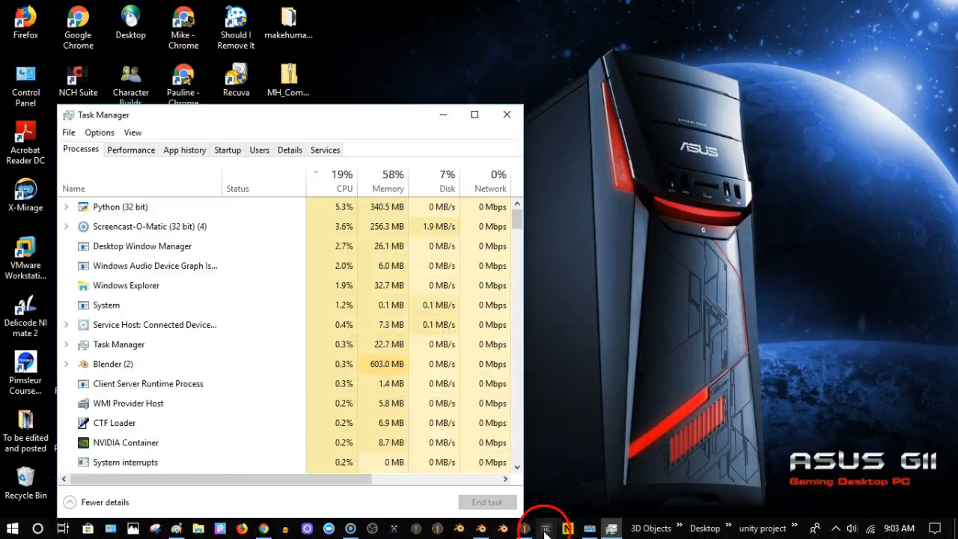
left_click(503, 530)
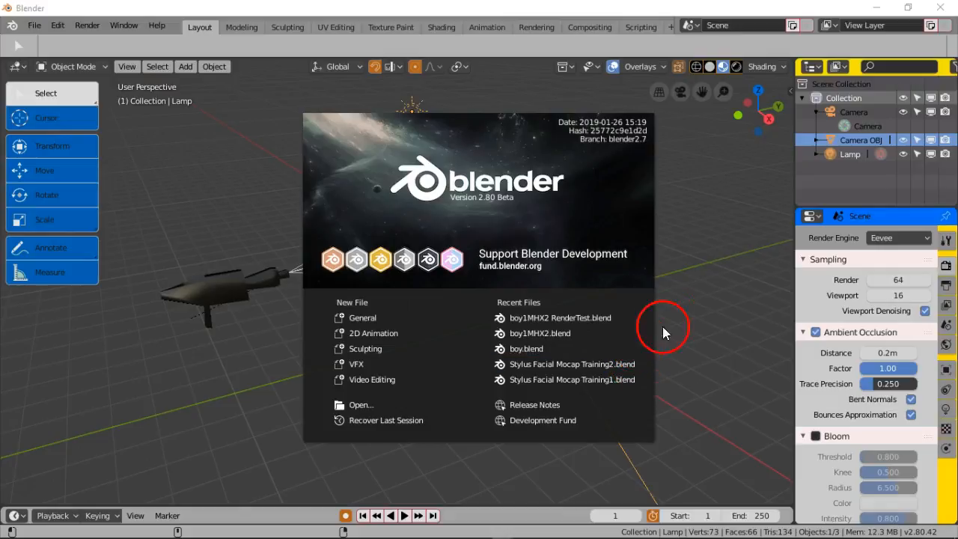
left_click(686, 296)
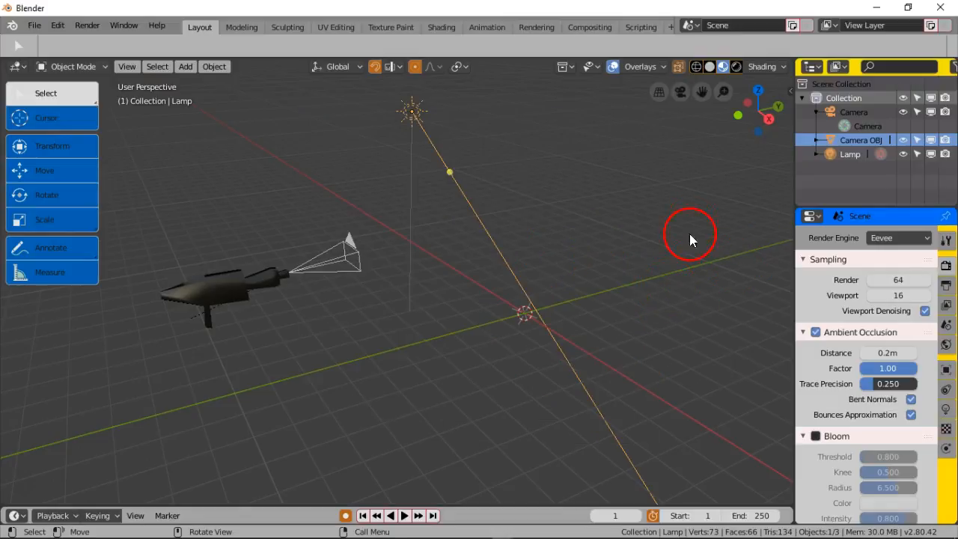
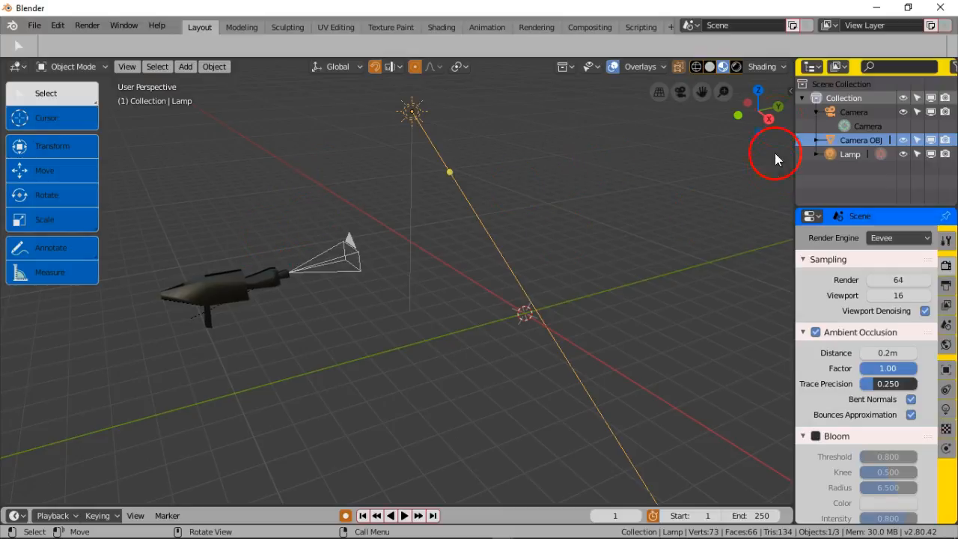
Import the human from MakeHuman with its body, parts and clothes, using Meter as the Blender unit.
left_click(789, 95)
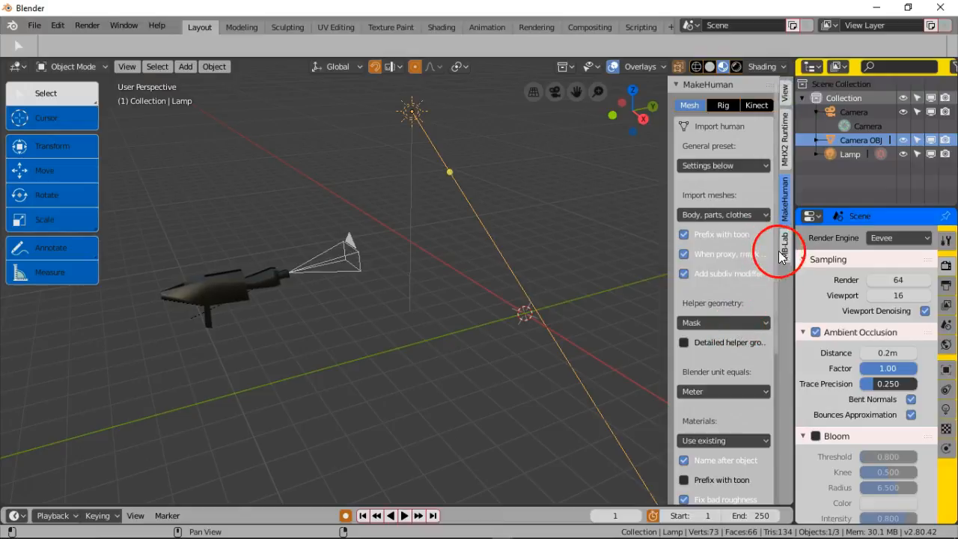
scroll(742, 426, "down", 8)
left_click(726, 419)
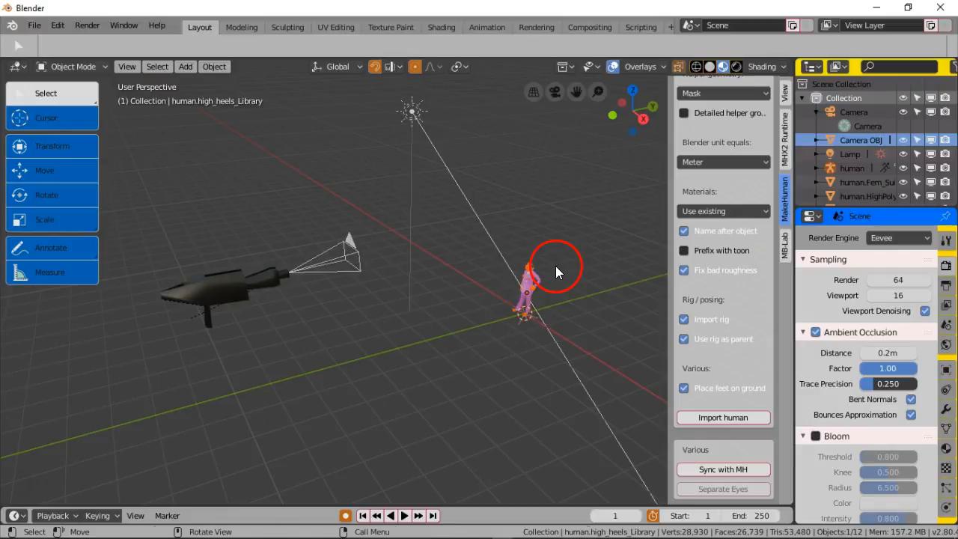
Scale up the newly imported character so that it suits the scene's camera and lamp.
key("s")
left_click(603, 193)
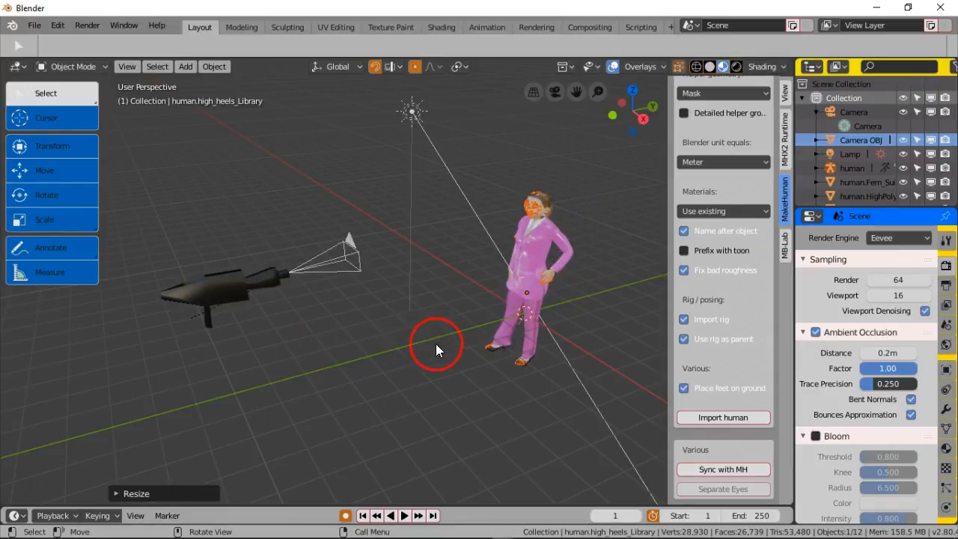
left_click(418, 288)
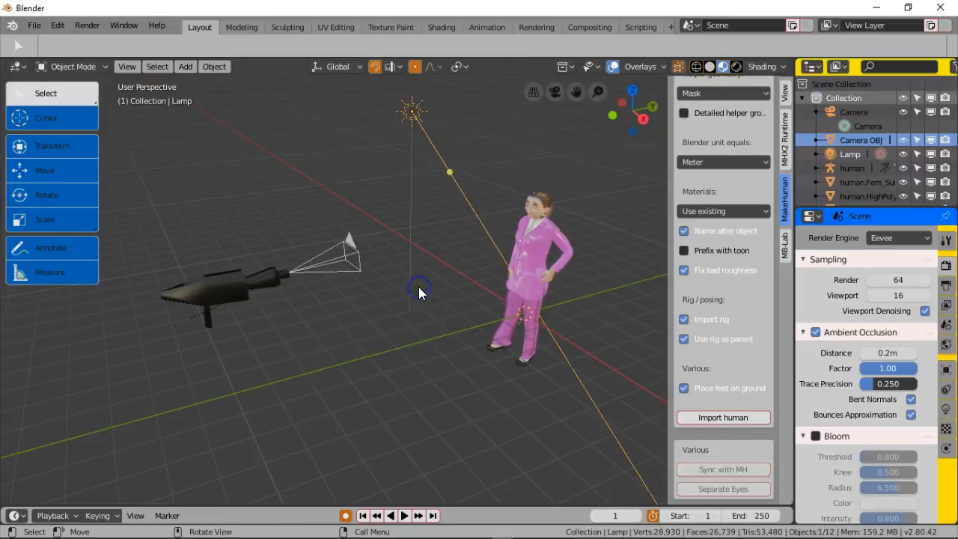
left_click(455, 330)
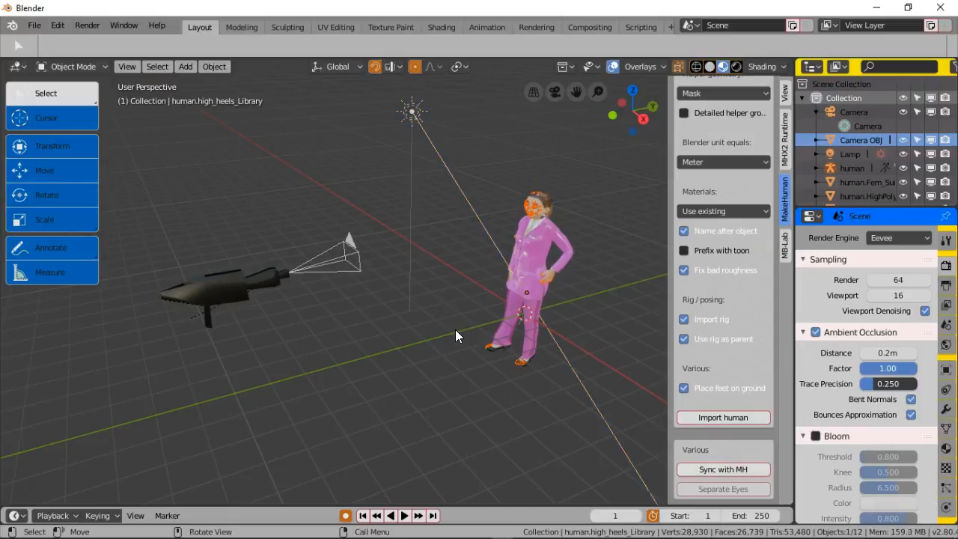
Move the imported character upward so that its feet stand near the scene's origin.
key("g")
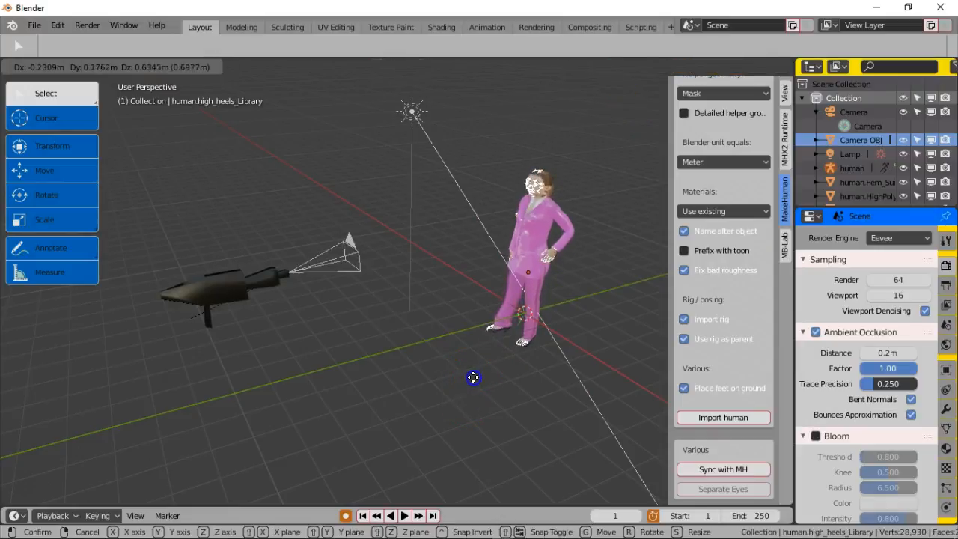
left_click(479, 349)
middle_click_drag(479, 348, 432, 342)
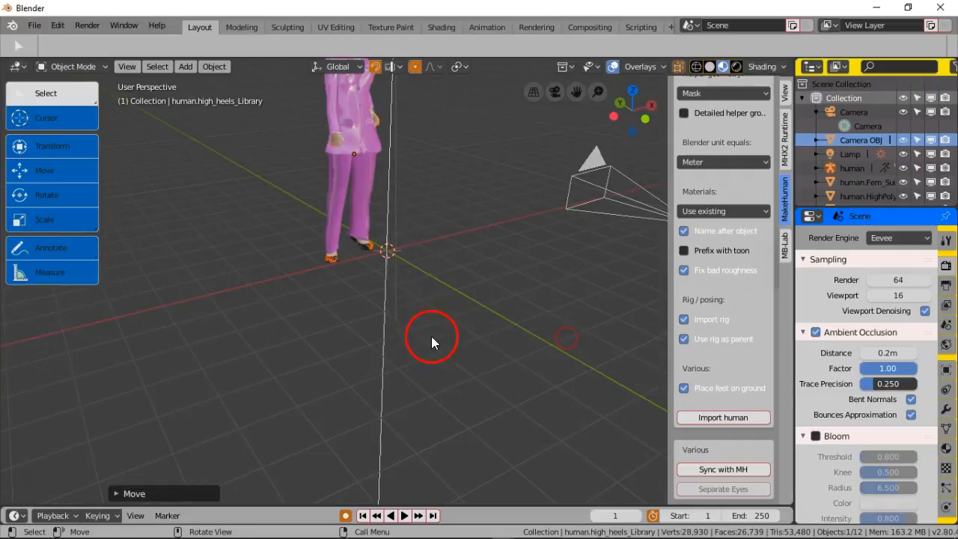
middle_click_drag(408, 223, 479, 351)
Try the sun lamp at another position beside the character and undo the move.
left_click(487, 250)
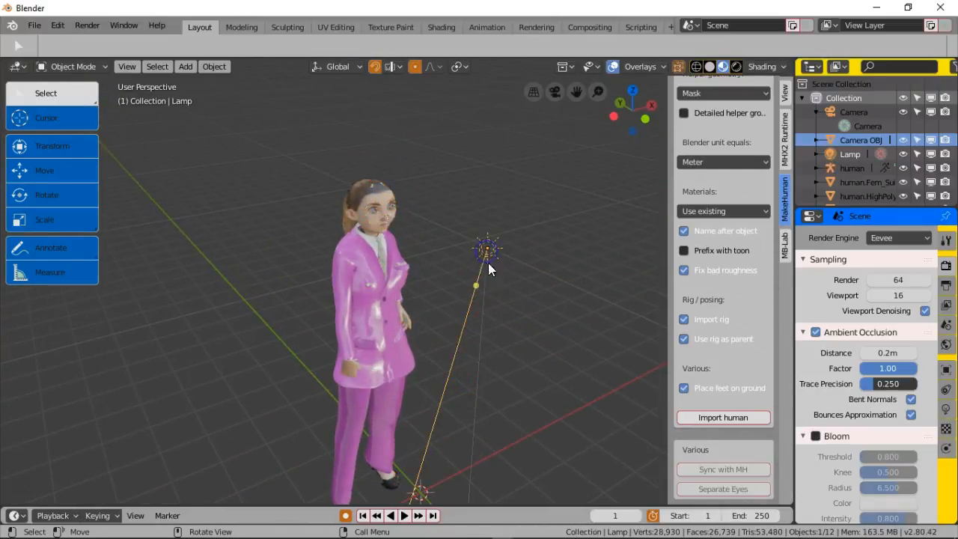
key("g")
left_click(439, 262)
middle_click_drag(439, 261, 362, 324)
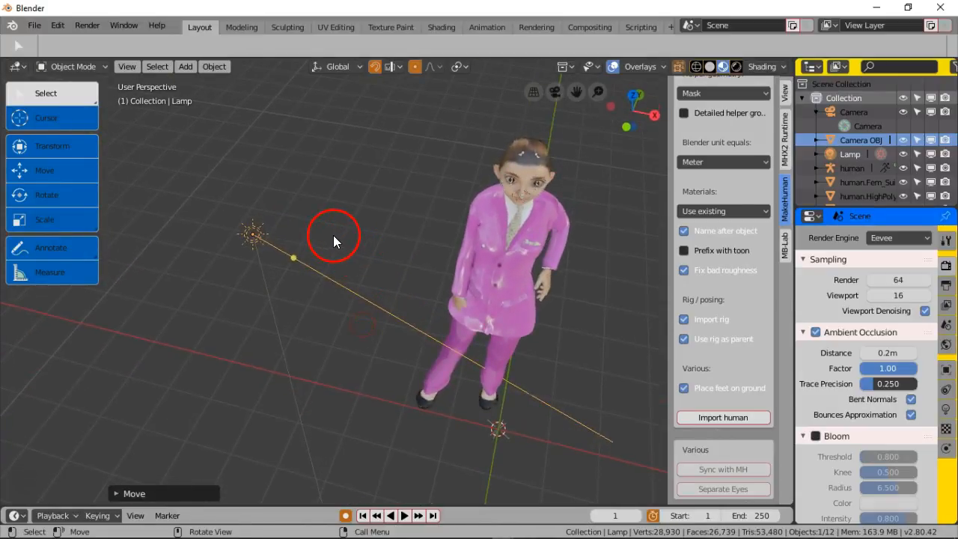
key("ctrl+z")
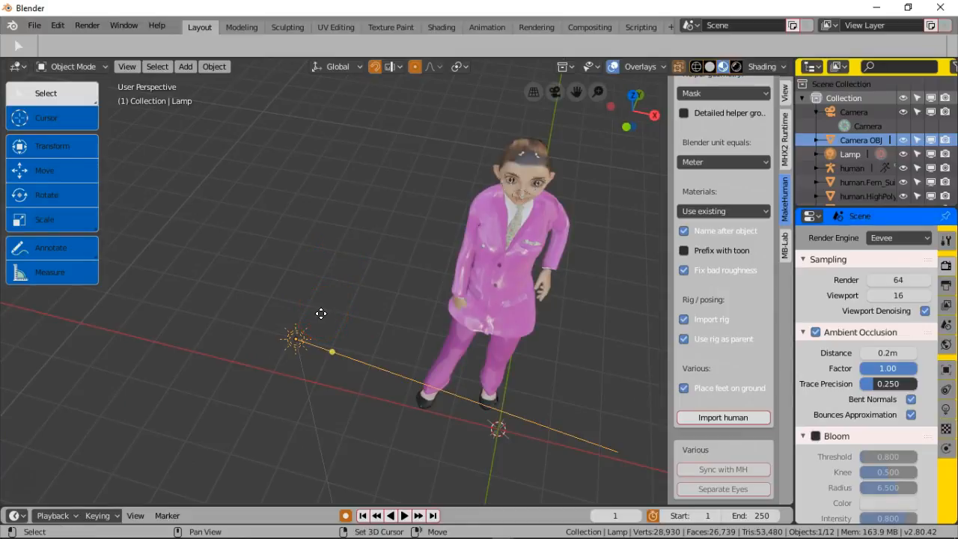
Duplicate the lamp and position the copy close to the character's head.
key("shift+d")
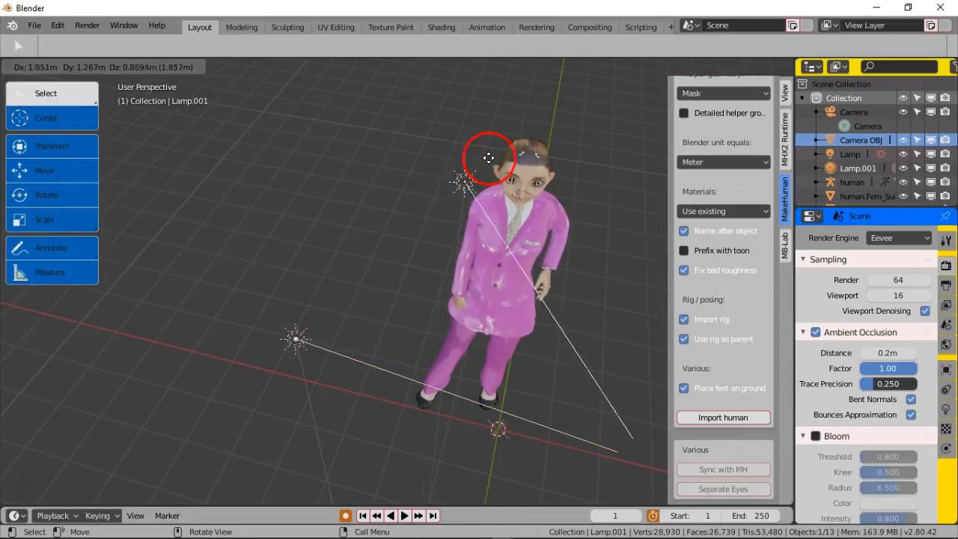
left_click(511, 132)
middle_click_drag(533, 276, 458, 219)
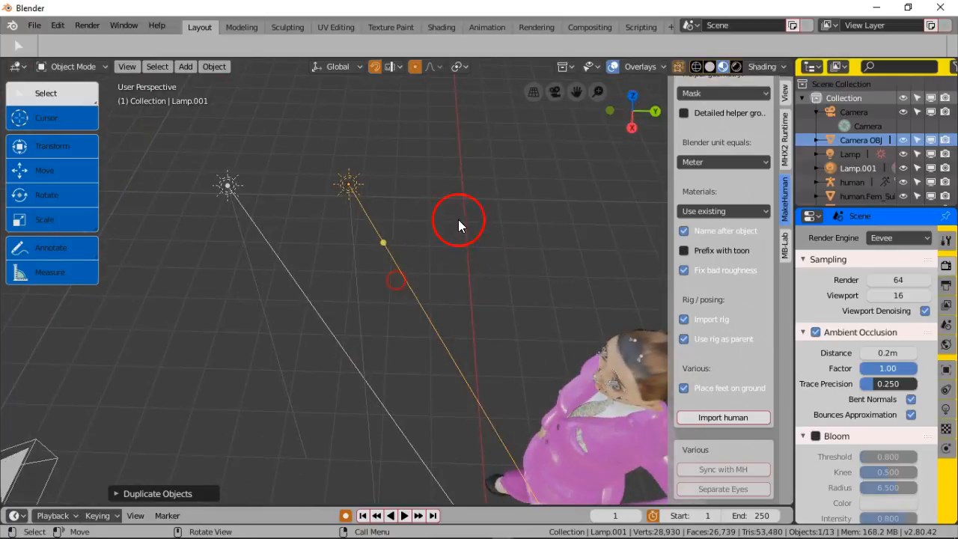
key("g")
left_click(641, 309)
middle_click_drag(641, 308, 671, 392)
key("g")
left_click(467, 275)
middle_click_drag(467, 275, 410, 376)
key("g")
left_click(606, 254)
middle_click_drag(607, 254, 548, 344)
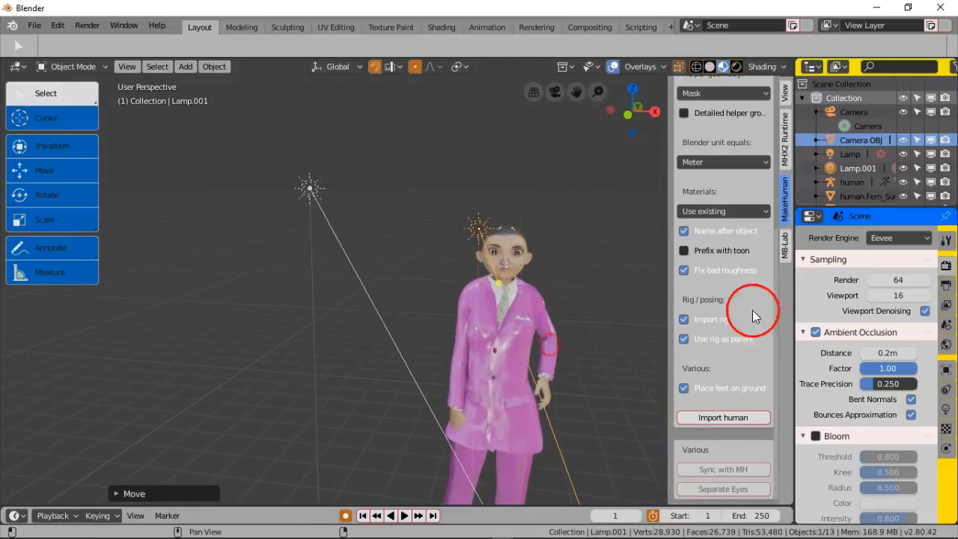
Change the duplicated lamp to a Point light and switch the render engine to Cycles.
left_click(945, 408)
left_click(816, 297)
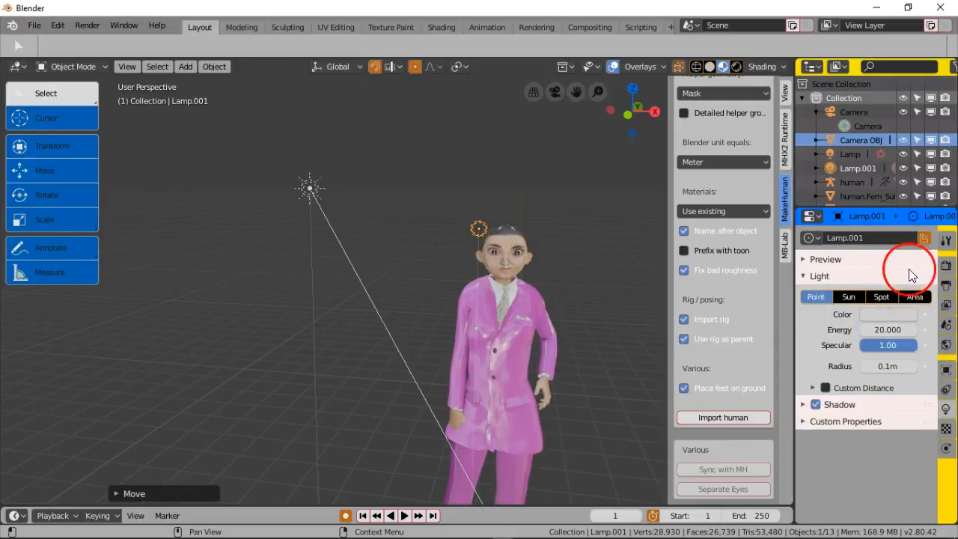
left_click(941, 261)
left_click(899, 238)
left_click(889, 186)
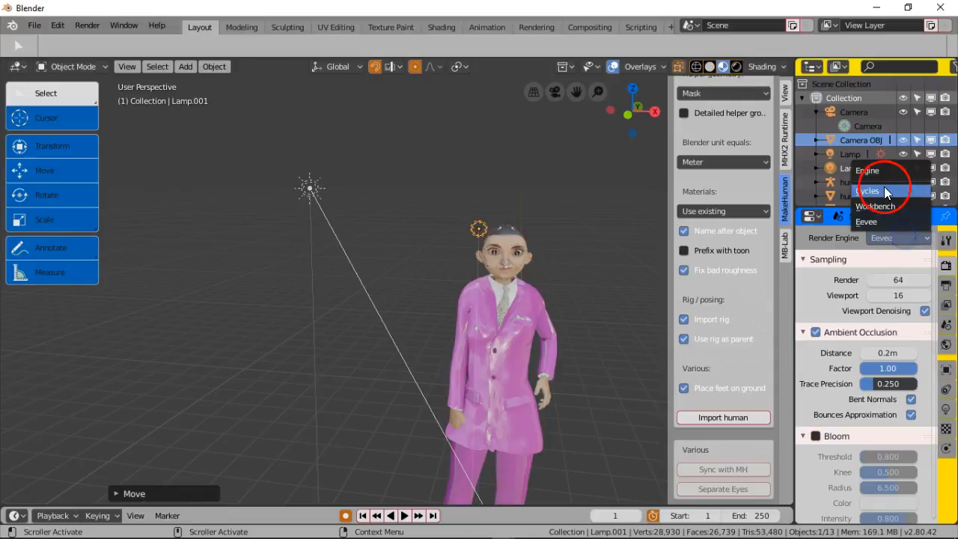
left_click(650, 258)
Identify the original lamp by toggling its visibility and rename it Lamp EEVEE.
scroll(503, 327, "up", 2)
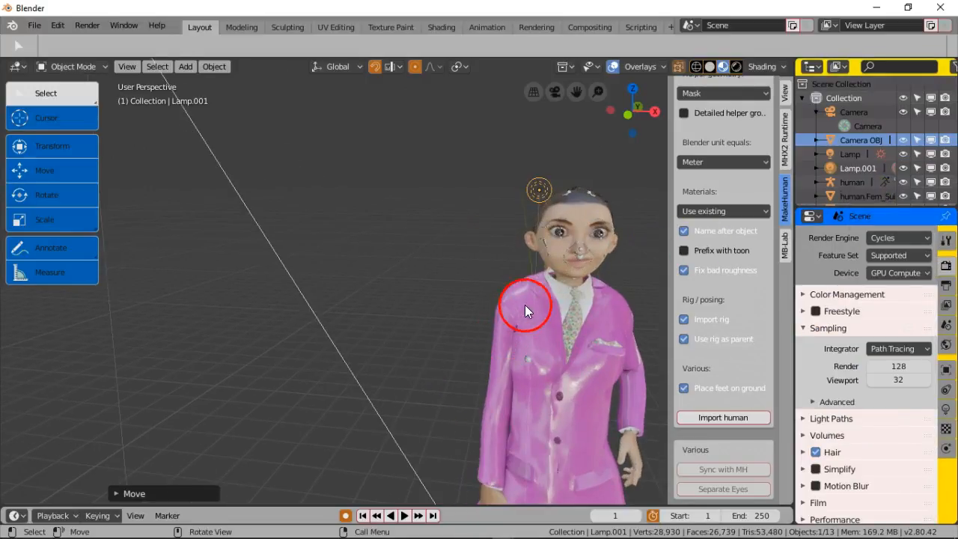
scroll(389, 207, "down", 1)
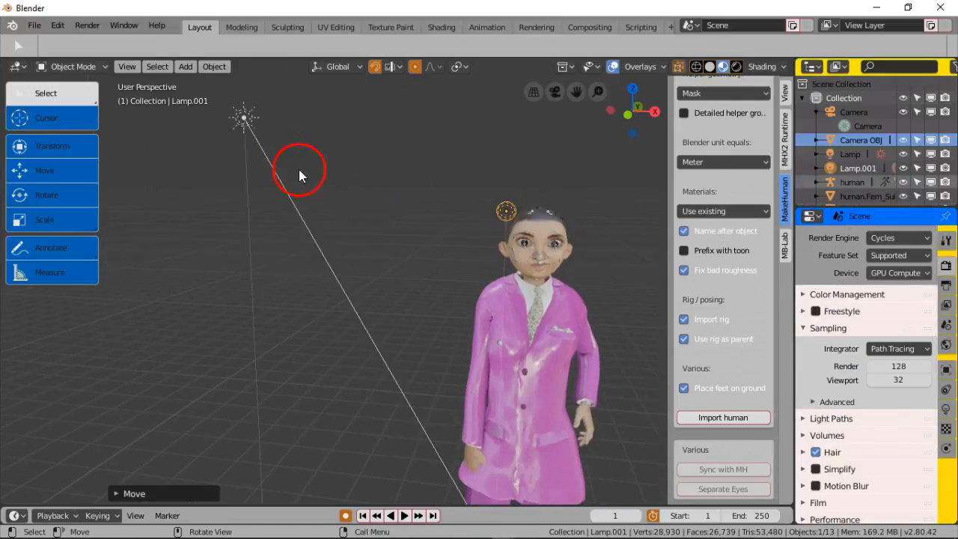
left_click(245, 120)
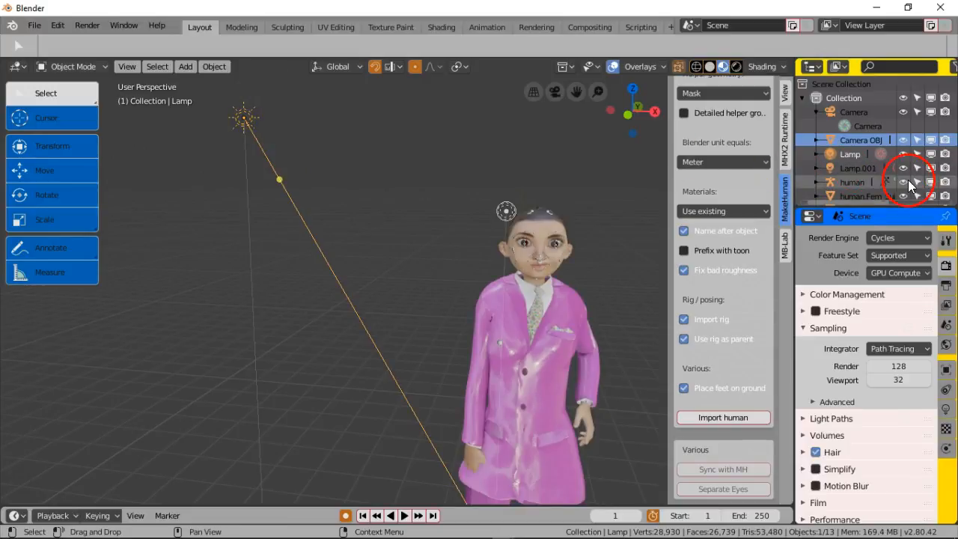
left_click(905, 154)
left_click(905, 154)
left_click(858, 153)
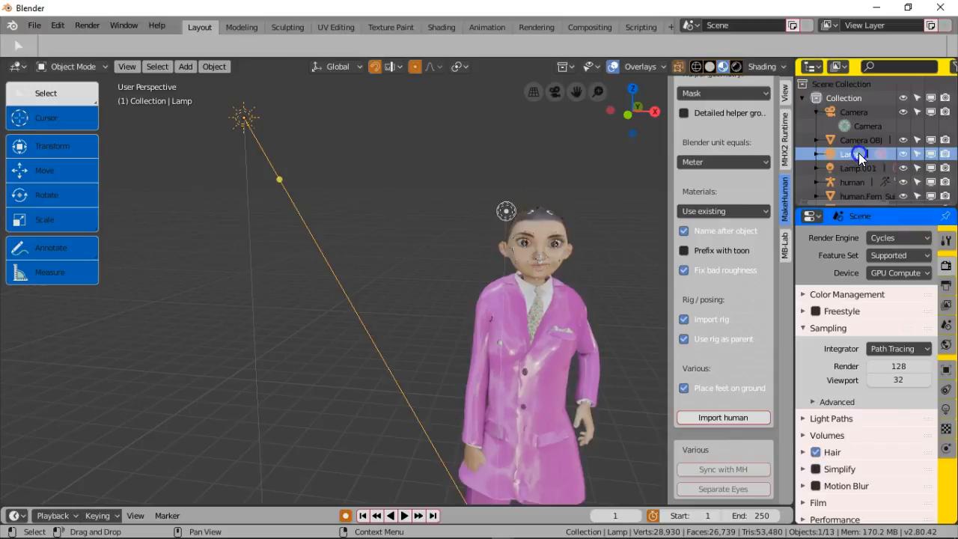
double_click(858, 153)
type("EEVE")
key("Return")
Rename the duplicated point light Lamp Cycles and hide Lamp EEVEE from the viewport.
double_click(871, 168)
left_click(870, 169)
left_click_drag(861, 165, 902, 164)
key("BackSpace")
type("Cycles")
key("Return")
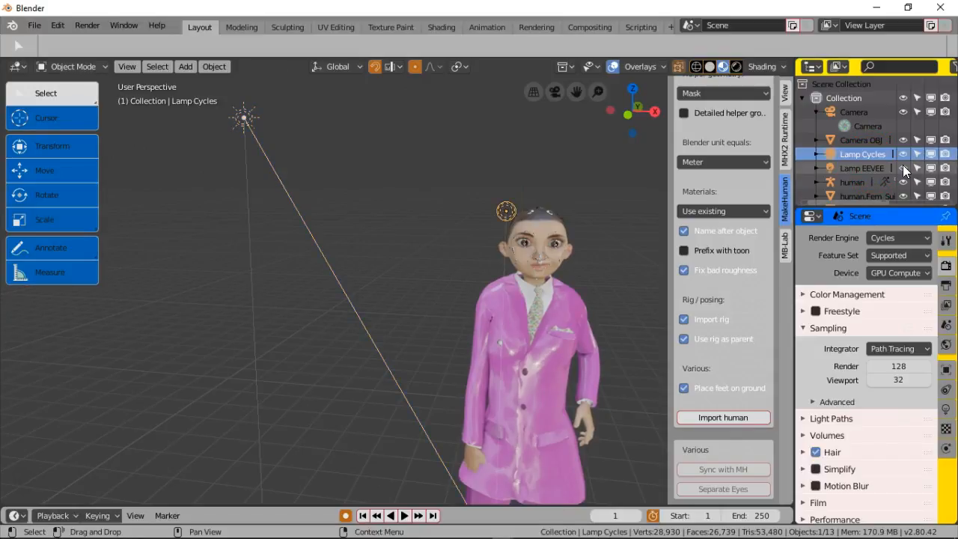
left_click(902, 167)
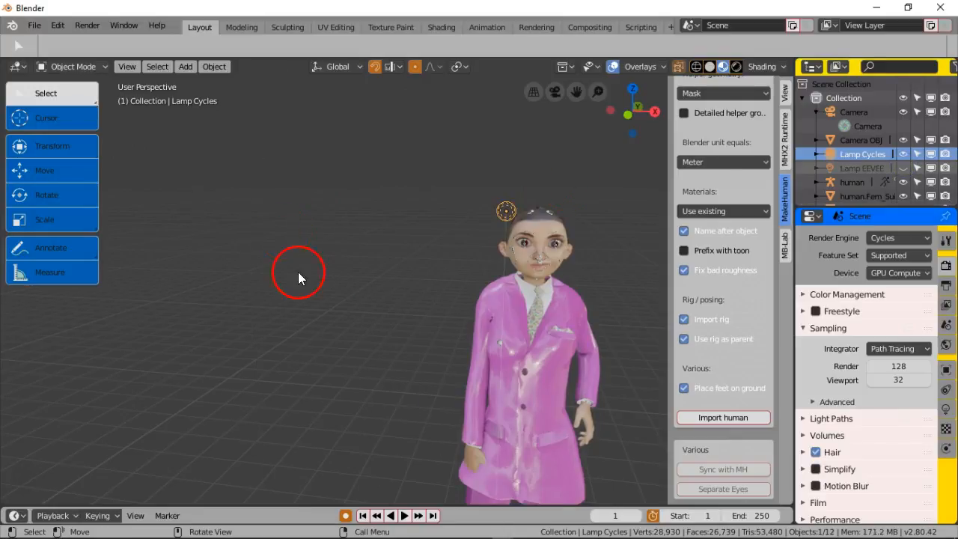
Examine the character's face, hair and facial bones up close from several angles.
middle_click_drag(298, 271, 373, 287)
middle_click_drag(419, 232, 243, 249, "shift")
middle_click_drag(418, 253, 232, 249, "shift")
scroll(292, 273, "up", 2)
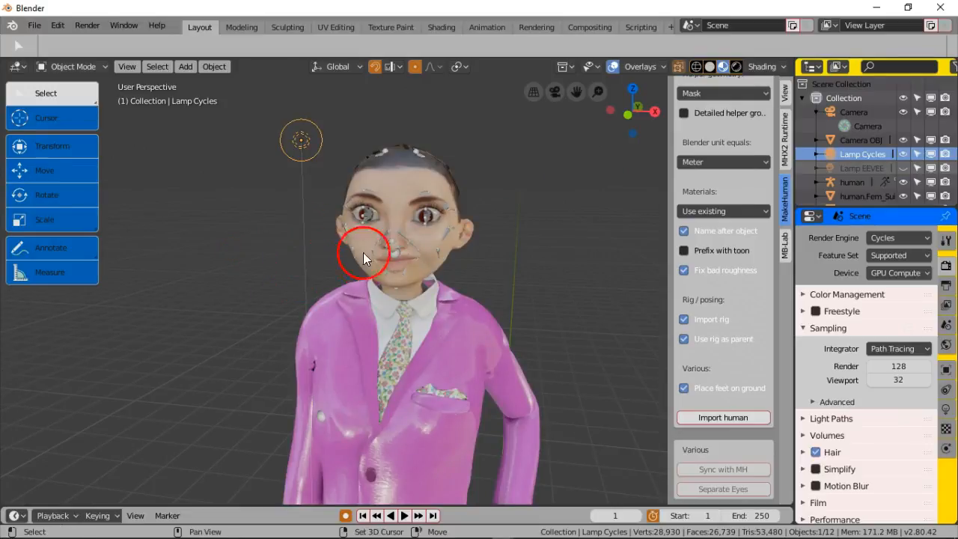
scroll(361, 258, "up", 2)
middle_click_drag(348, 232, 460, 341)
scroll(343, 258, "down", 5)
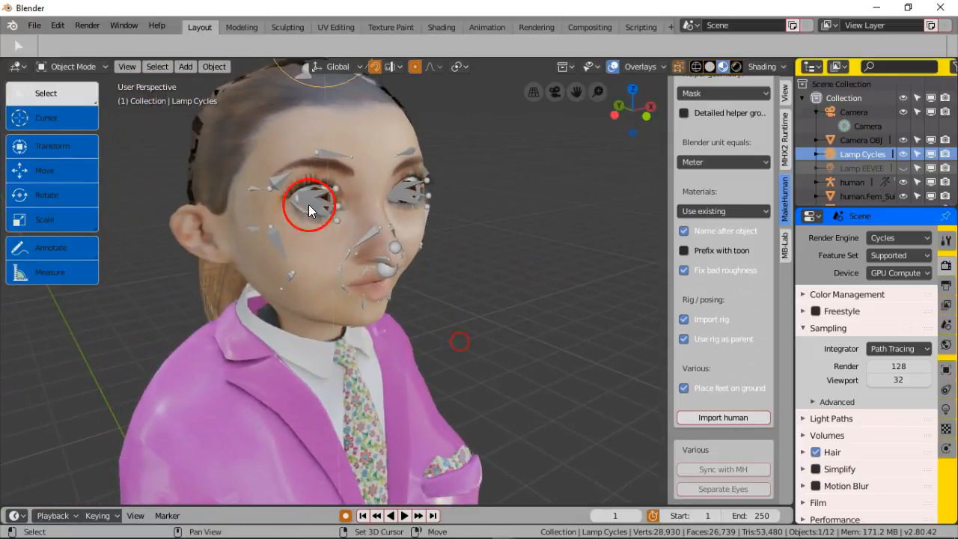
middle_click_drag(309, 201, 341, 267, "shift")
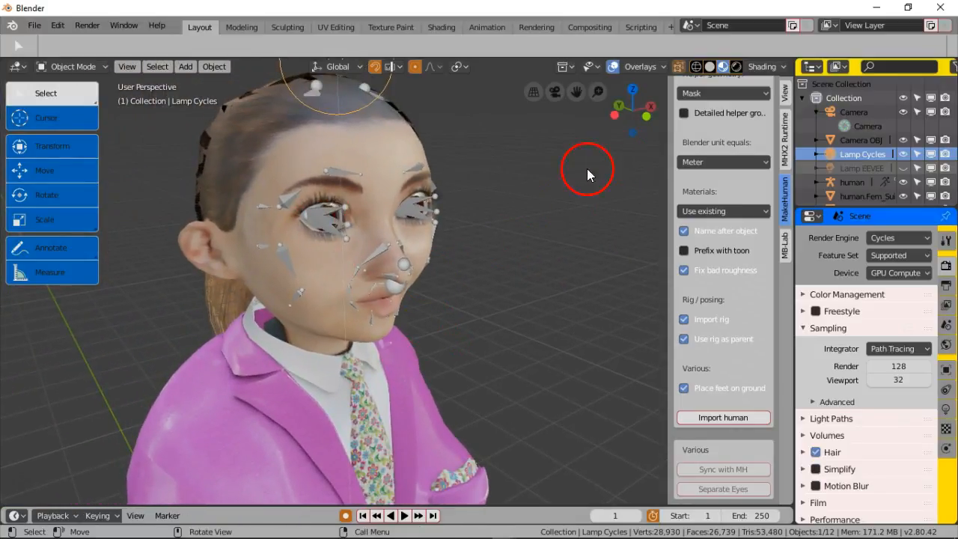
middle_click_drag(529, 190, 540, 169)
middle_click_drag(352, 271, 416, 276)
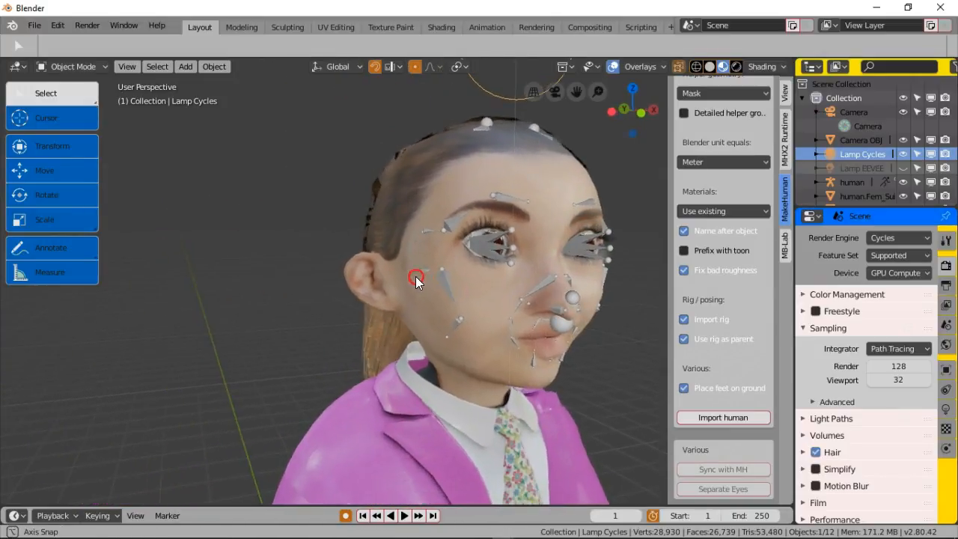
Turn on Backface Culling in the viewport shading options and check the hair and suit.
left_click(767, 66)
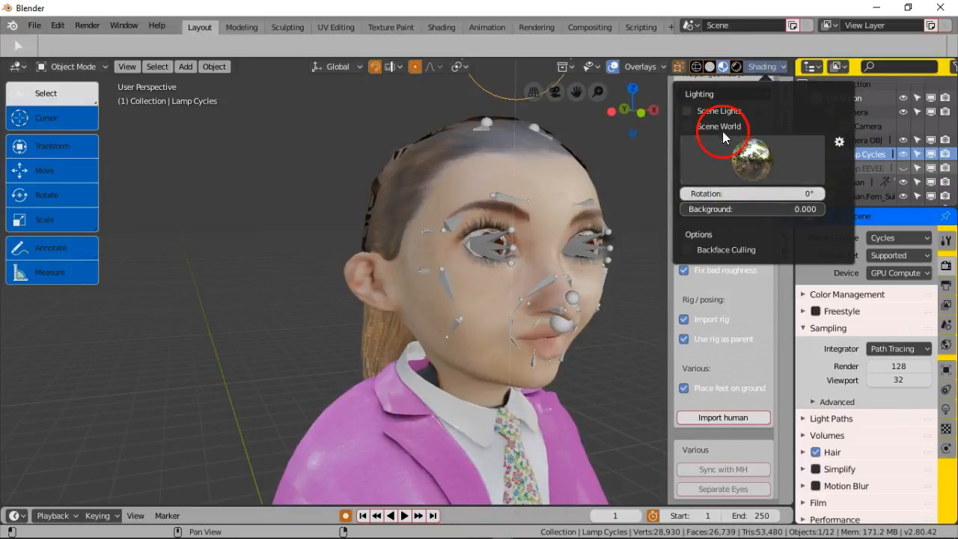
left_click(686, 250)
left_click(538, 250)
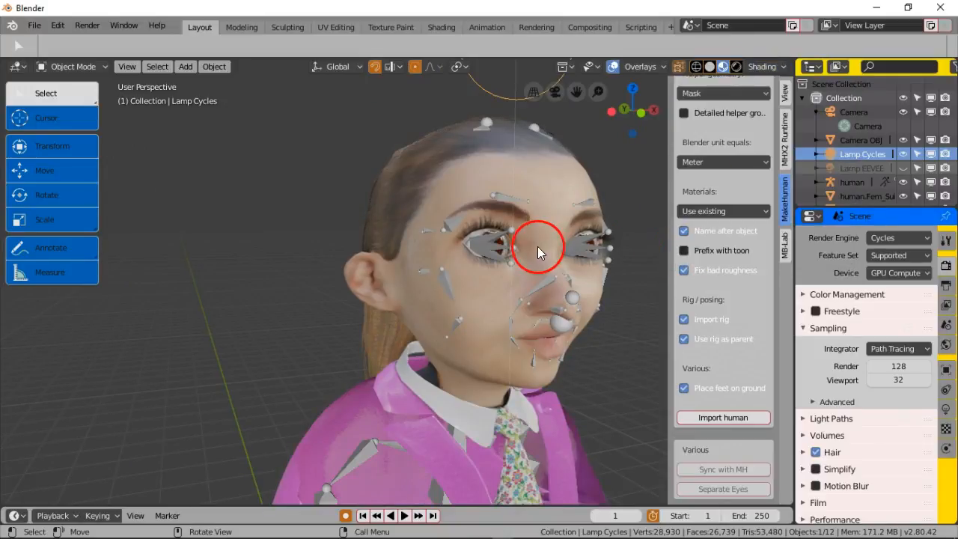
scroll(536, 238, "down", 4)
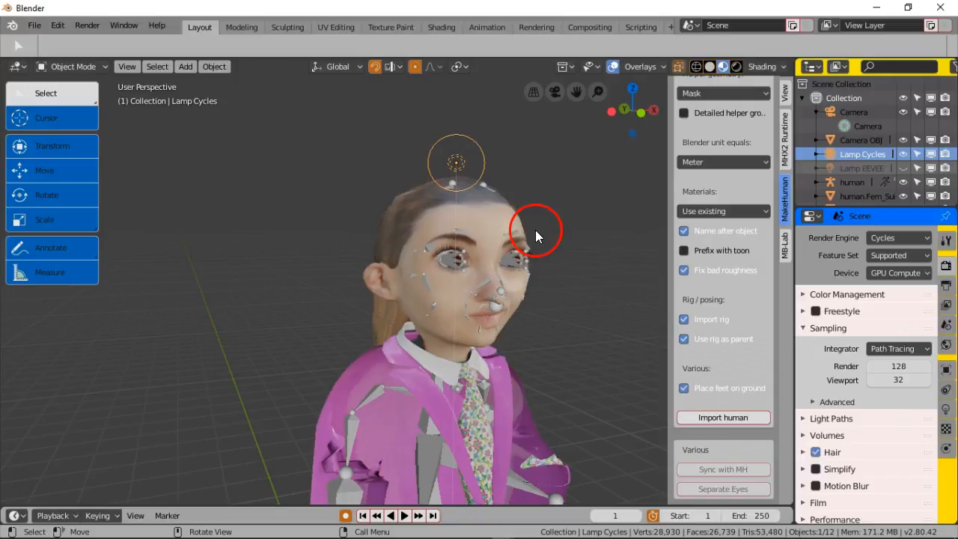
scroll(416, 261, "up", 5)
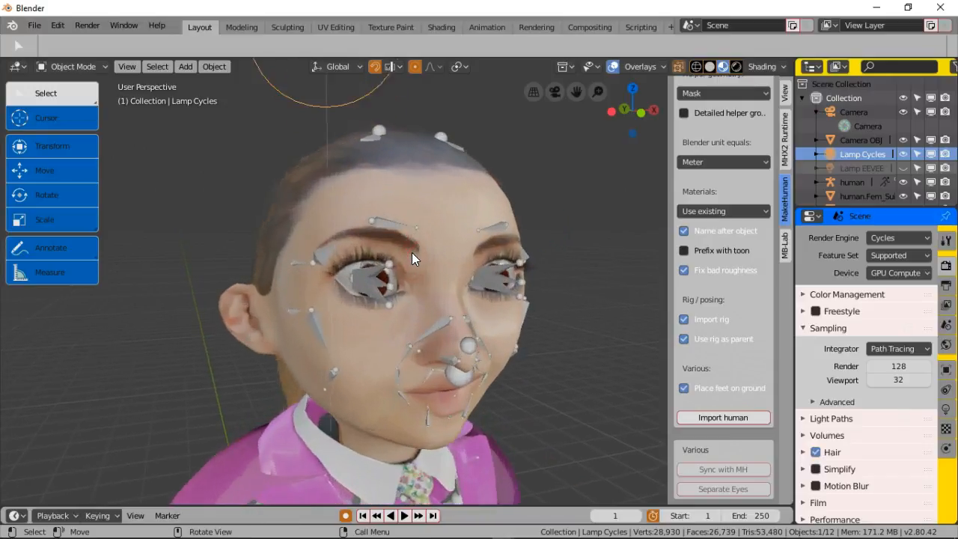
mouse_move(403, 256)
middle_mouse_down()
mouse_move(430, 252)
mouse_move(445, 290)
mouse_move(409, 262)
middle_mouse_up()
Hide the human armature so that its bones no longer cover the character's face.
left_click(386, 246)
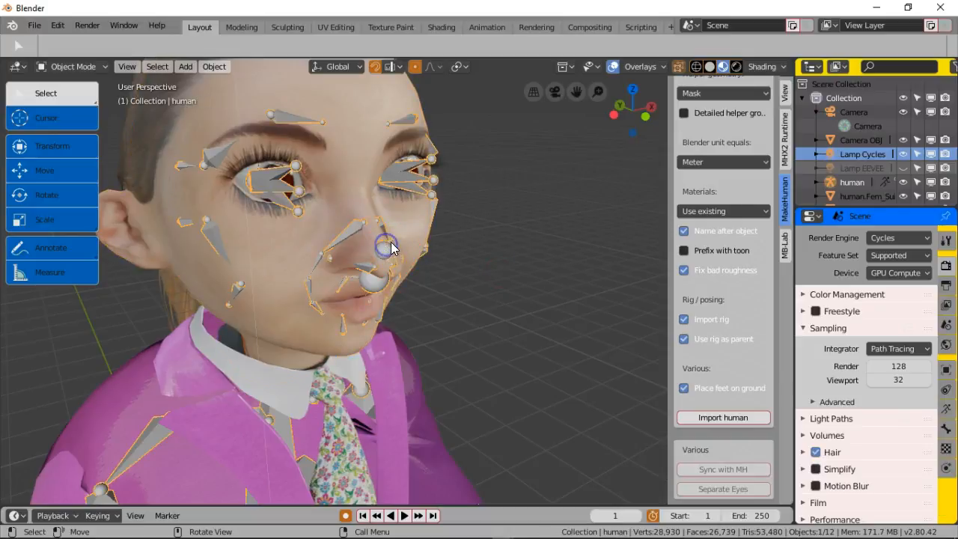
key("h")
middle_click_drag(415, 233, 432, 206)
mouse_move(328, 291)
middle_mouse_down()
mouse_move(466, 257)
mouse_move(261, 309)
mouse_move(343, 256)
mouse_move(385, 254)
mouse_move(451, 217)
mouse_move(517, 217)
middle_mouse_up()
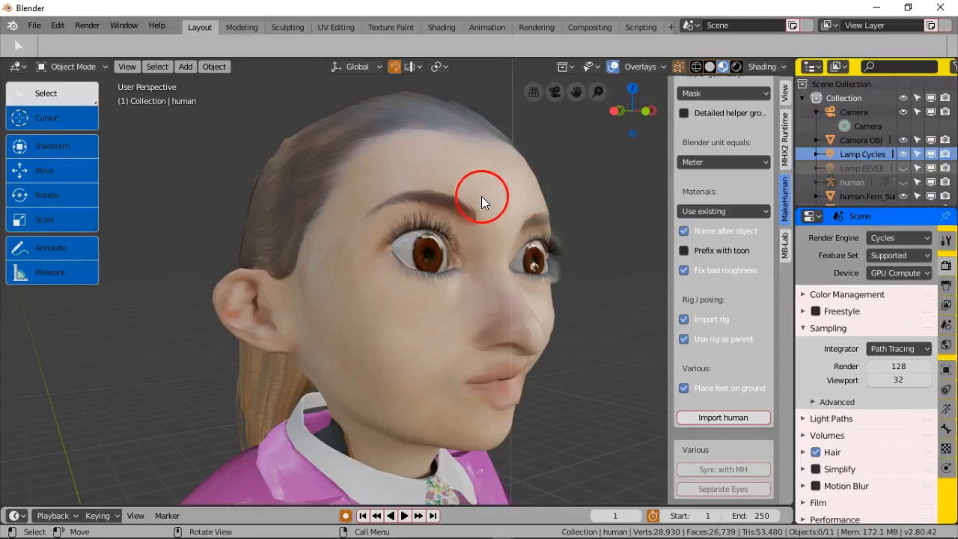
Switch the render engine to Eevee with Lamp EEVEE shown and Lamp Cycles hidden, and display the viewport in rendered shading.
left_click(906, 229)
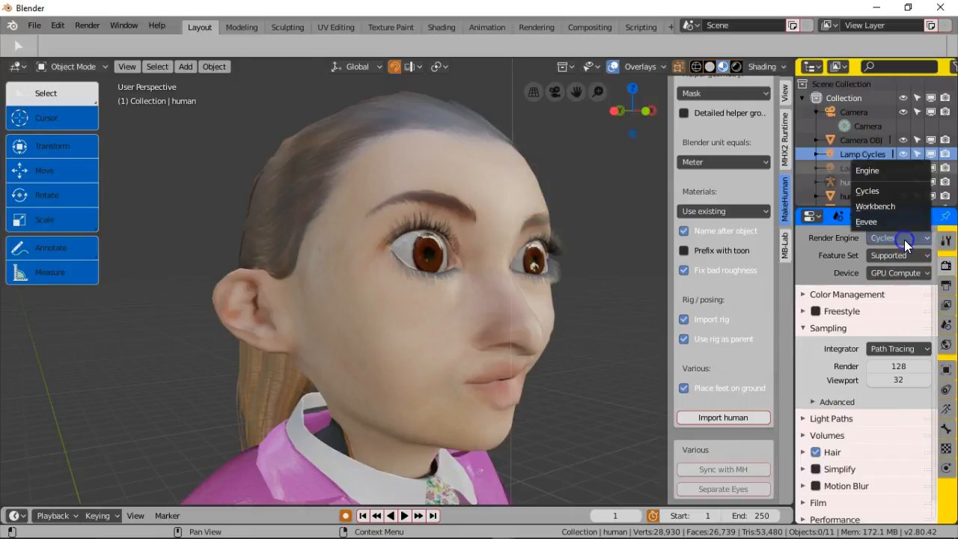
left_click(898, 217)
left_click(908, 166)
left_click(909, 154)
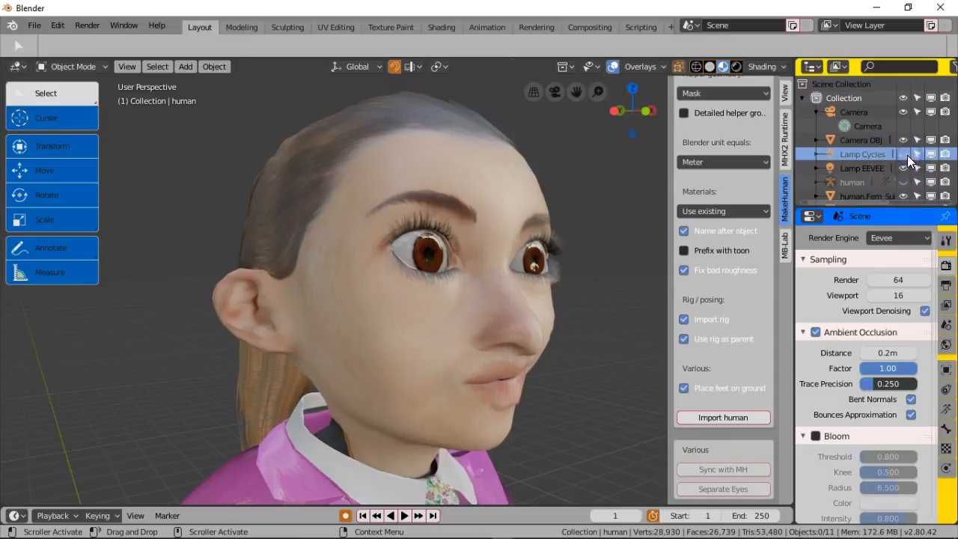
left_click(736, 67)
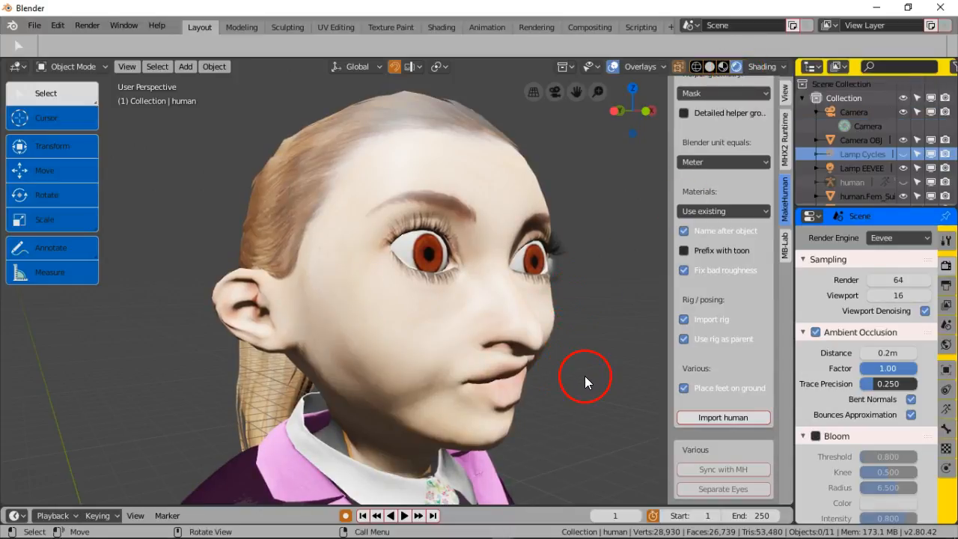
Switch the render engine back to Cycles, with Lamp Cycles shown and Lamp EEVEE hidden.
left_click(905, 236)
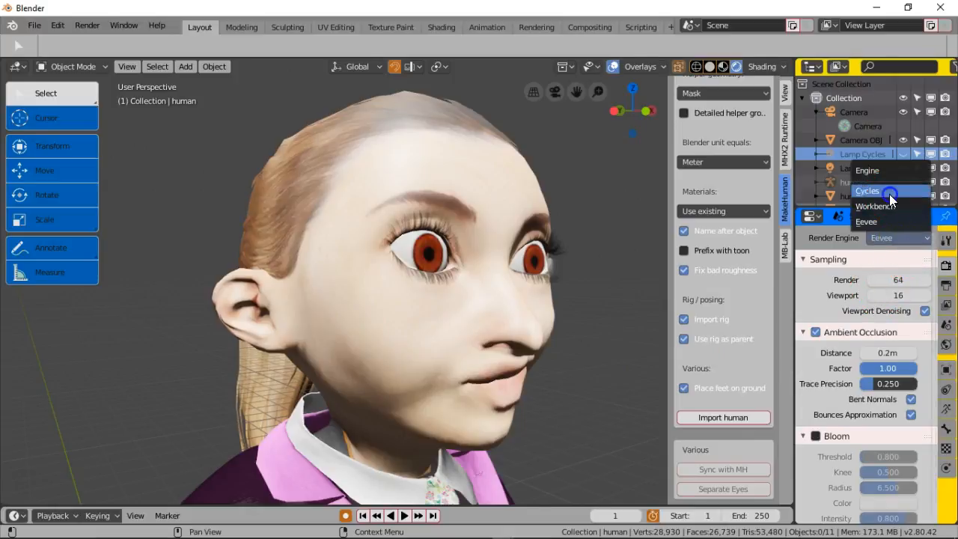
left_click(889, 194)
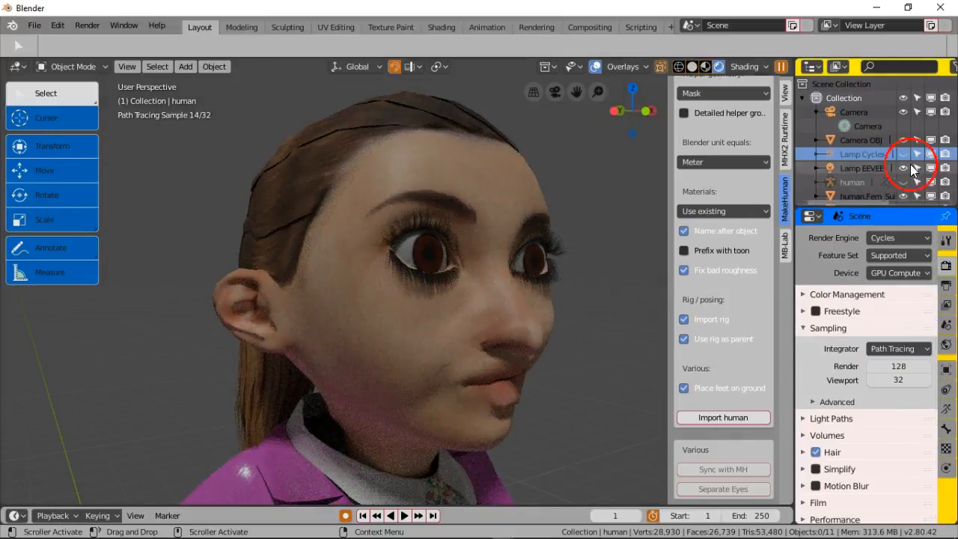
left_click(904, 154)
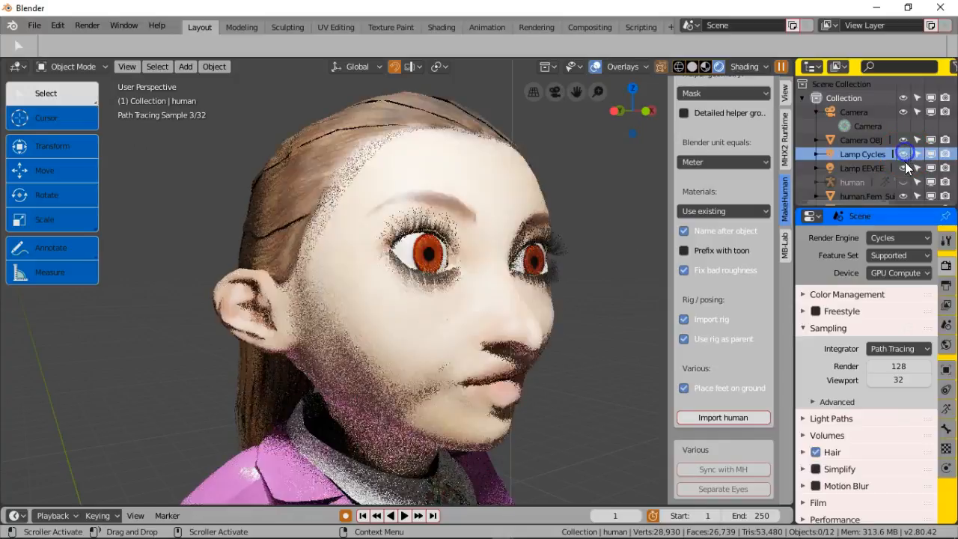
left_click(904, 166)
Move Lamp Cycles farther out in front of the character's face and check the Cycles shading up close.
scroll(537, 314, "down", 5)
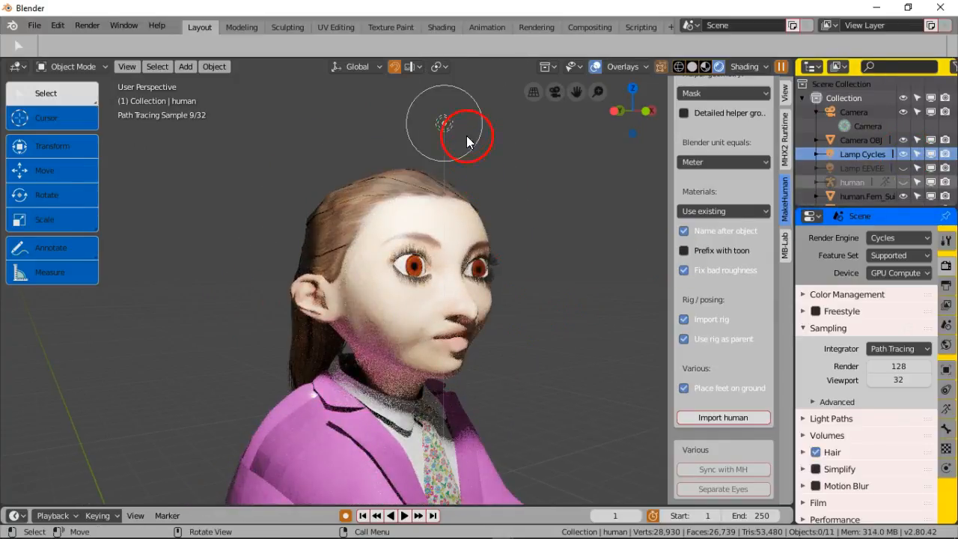
scroll(474, 169, "down", 5)
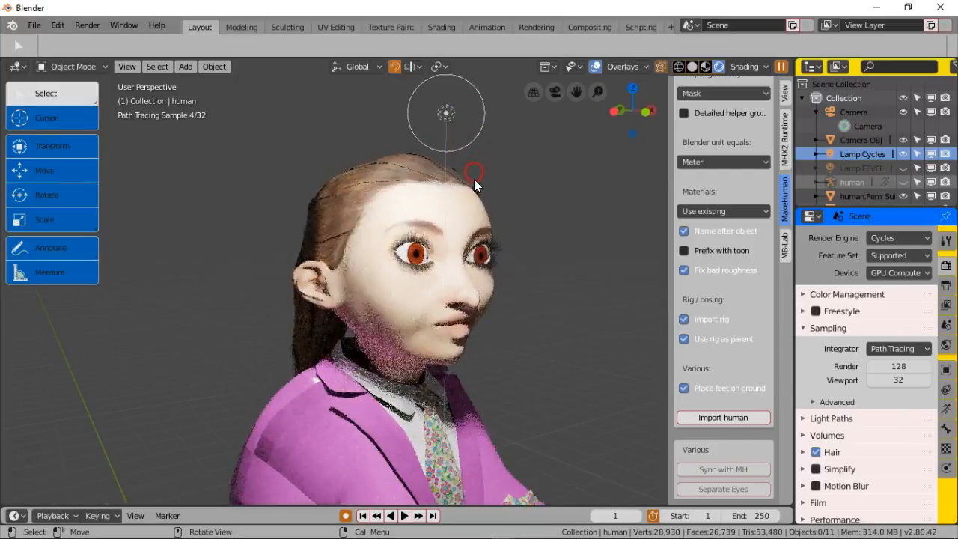
left_click(425, 201)
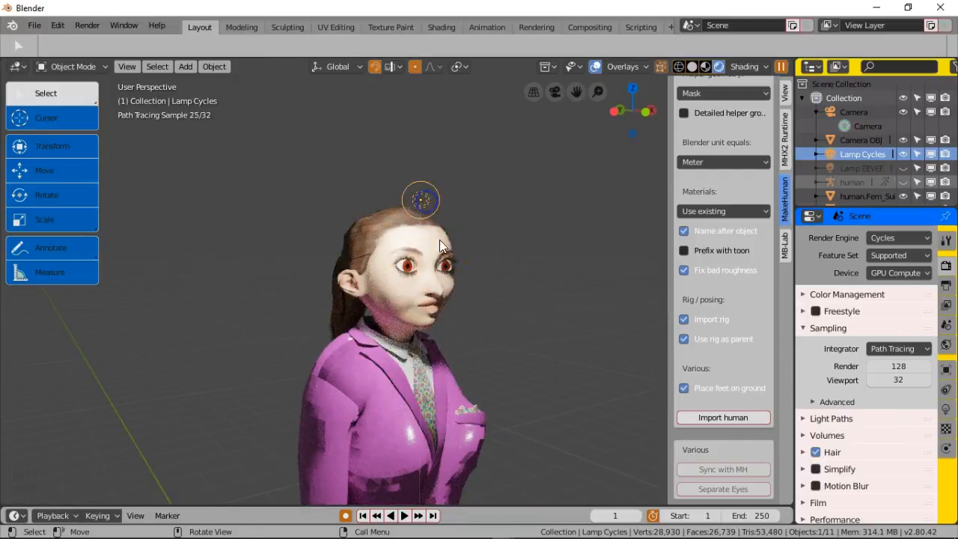
middle_click_drag(444, 251, 544, 315)
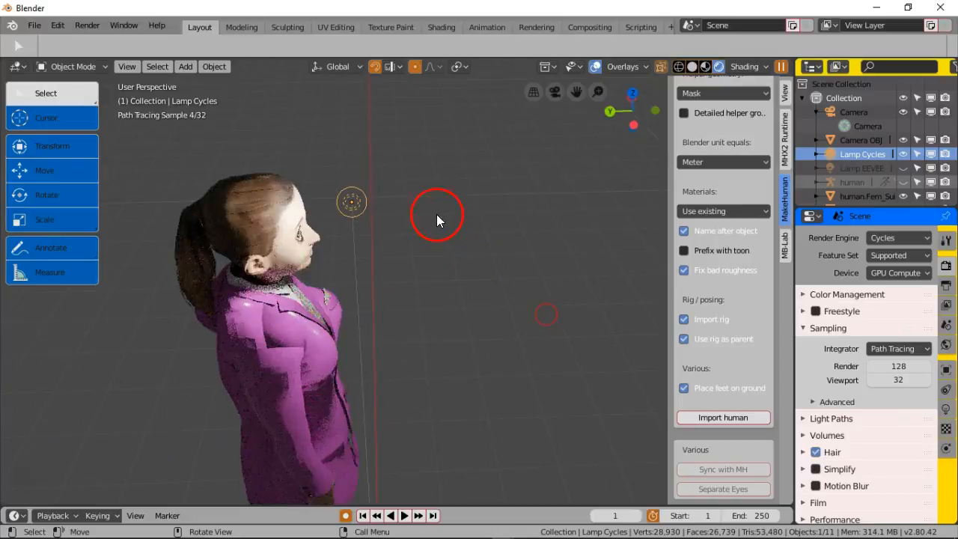
key("g")
left_click(514, 209)
middle_click_drag(543, 276, 354, 364)
middle_click_drag(315, 281, 432, 358)
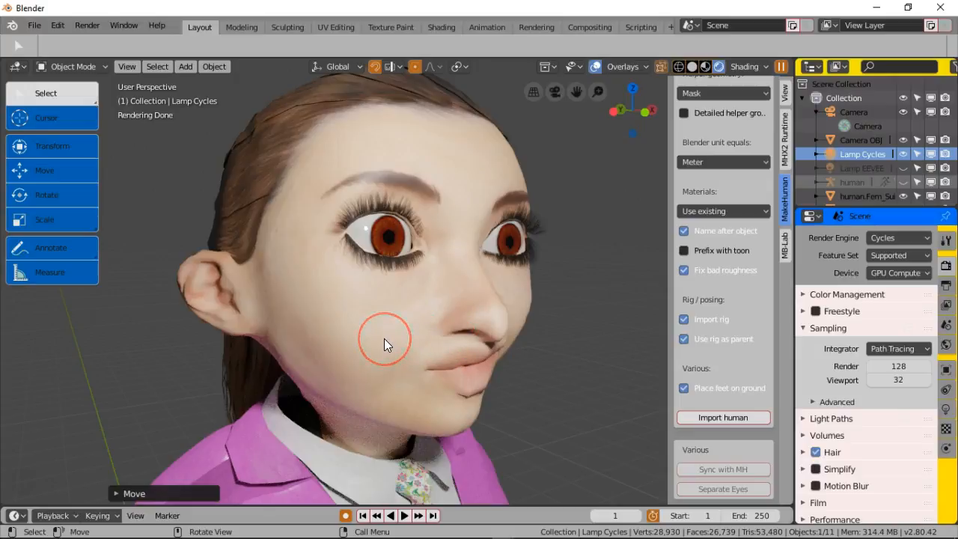
middle_click_drag(391, 335, 432, 332)
middle_click_drag(495, 299, 357, 332)
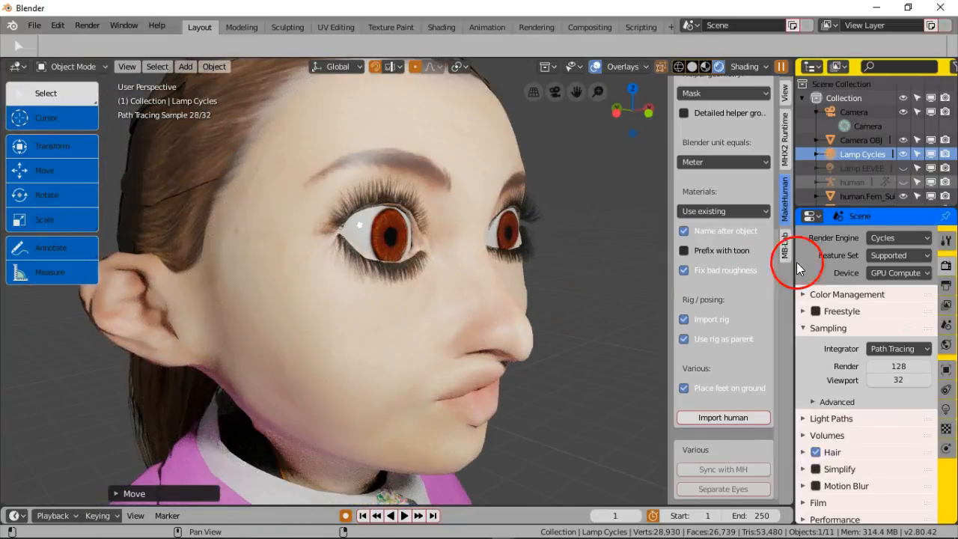
Switch the render engine to Eevee, hiding Lamp Cycles and showing Lamp EEVEE.
left_click(908, 239)
left_click(887, 216)
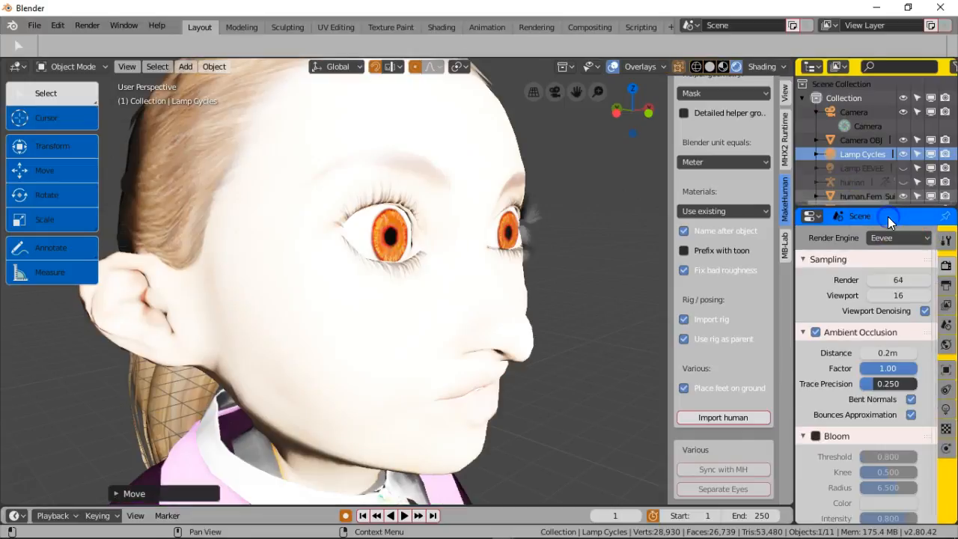
left_click(902, 153)
left_click(903, 168)
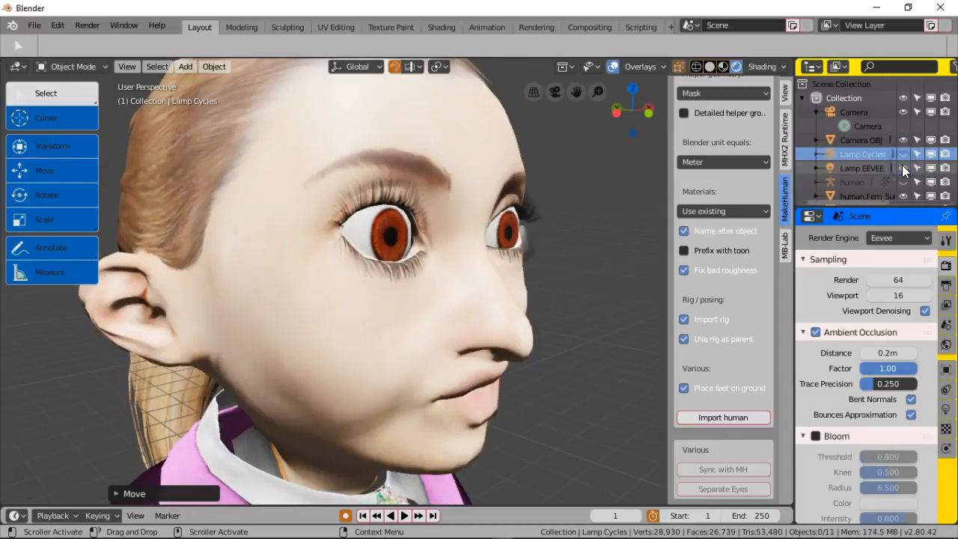
Set the energy of the Lamp EEVEE sun light to 15.290 and check the shading on the face.
scroll(579, 271, "down", 3)
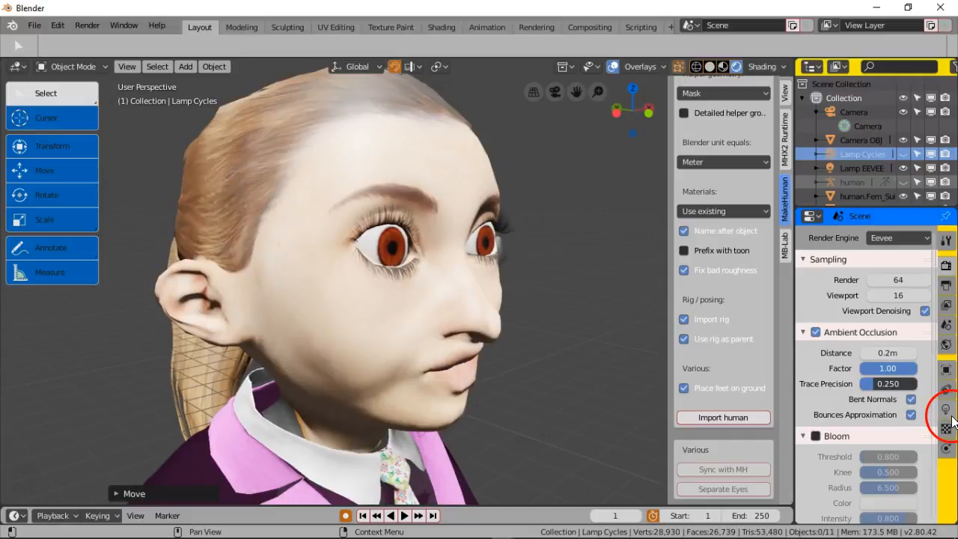
scroll(423, 372, "down", 8)
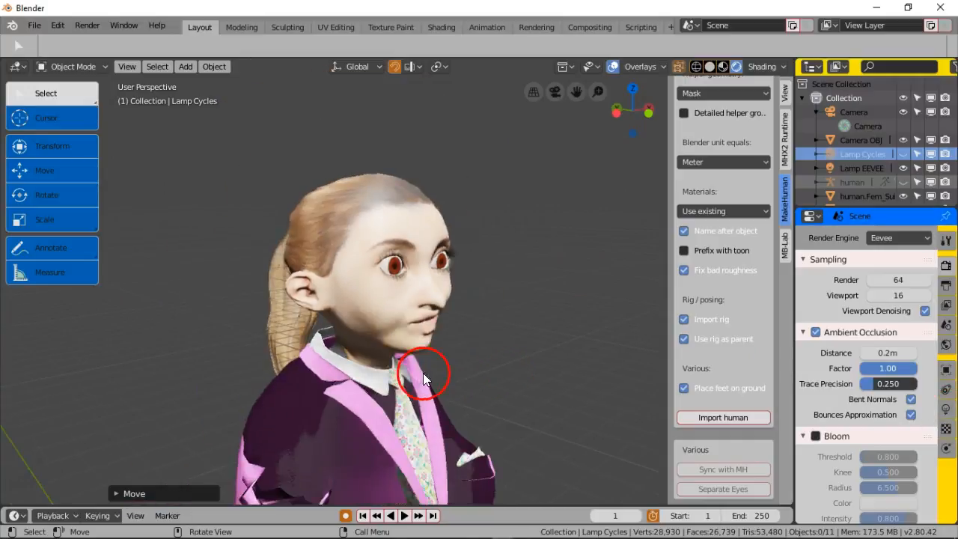
left_click(649, 220)
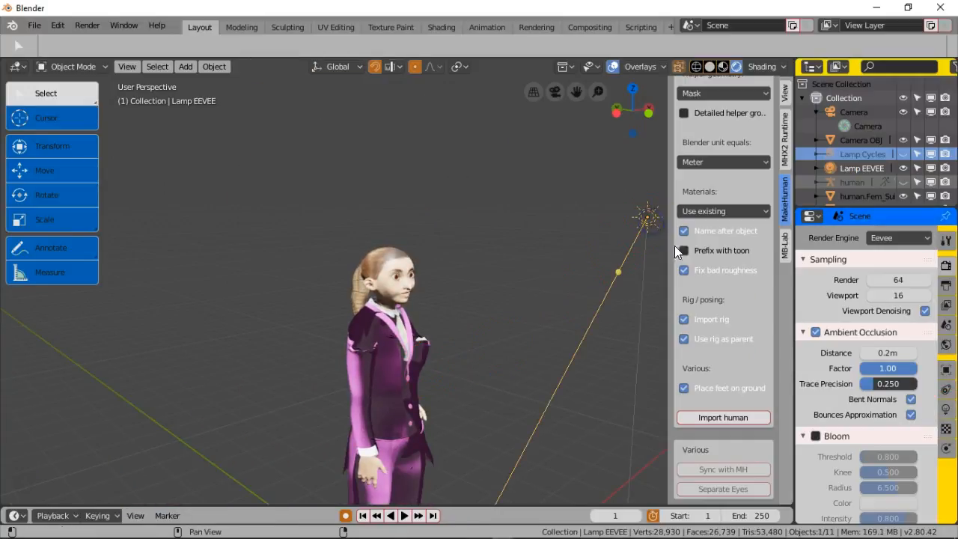
left_click(945, 408)
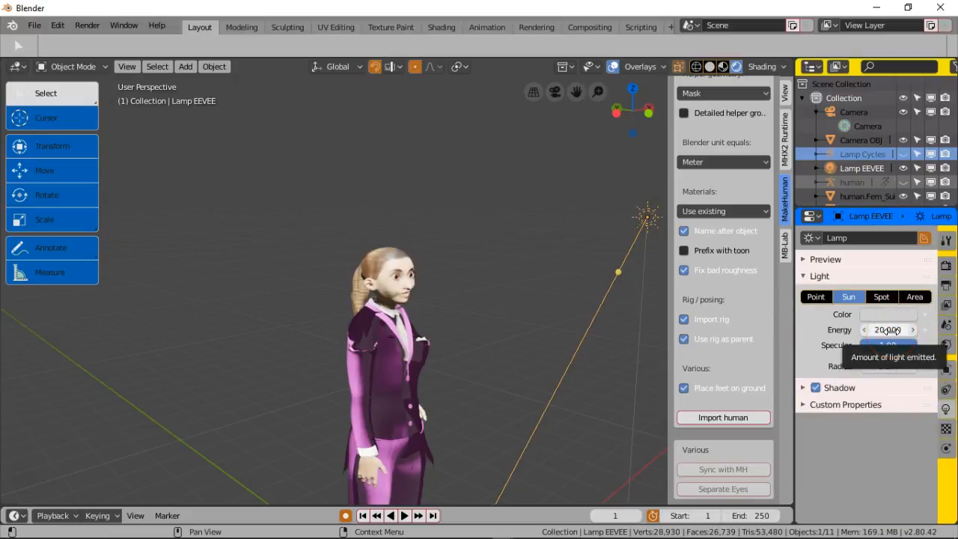
left_click_drag(887, 330, 872, 333)
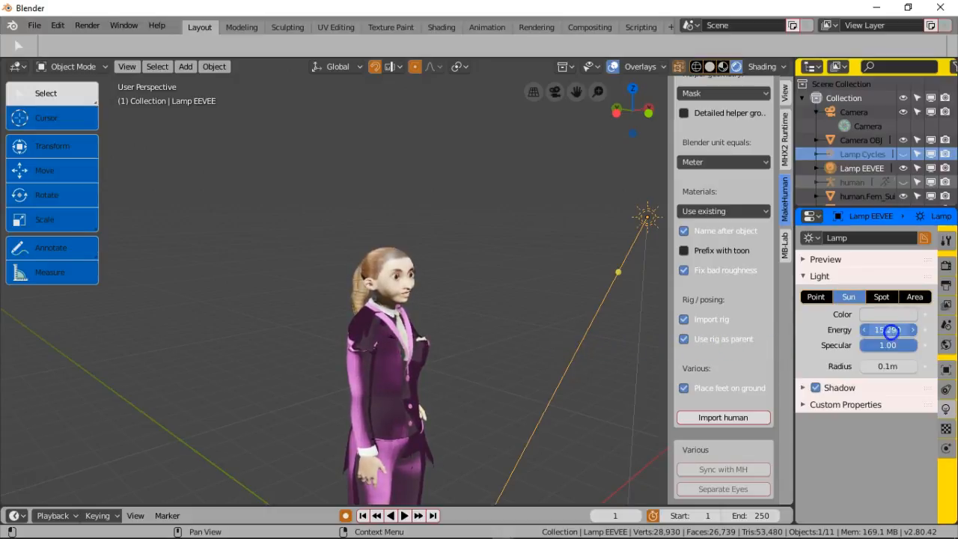
scroll(428, 312, "up", 5)
middle_click_drag(429, 312, 455, 349)
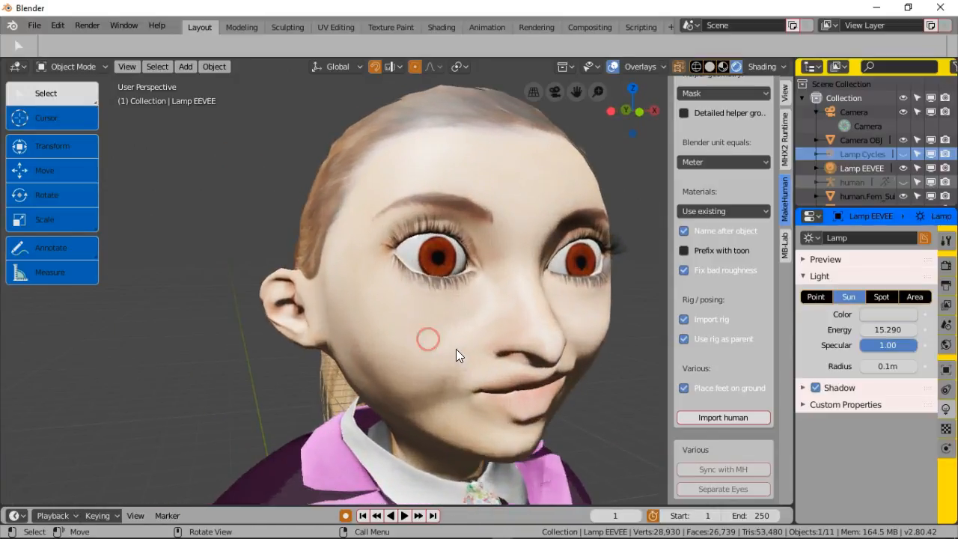
scroll(467, 355, "up", 1)
scroll(511, 318, "down", 2)
middle_click_drag(514, 301, 397, 296)
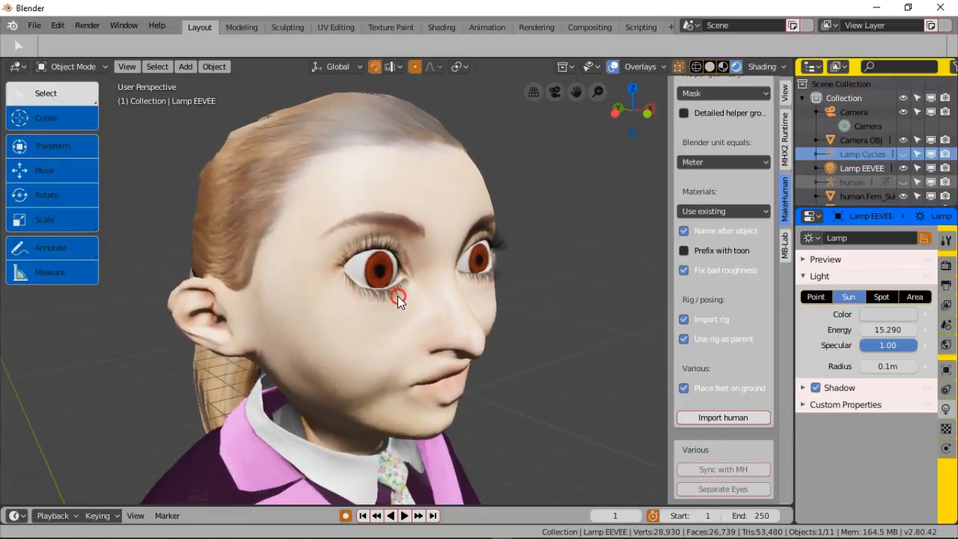
Select the humanBody mesh and replace the timeline with an enlarged Shader Editor for its body material.
left_click(438, 292)
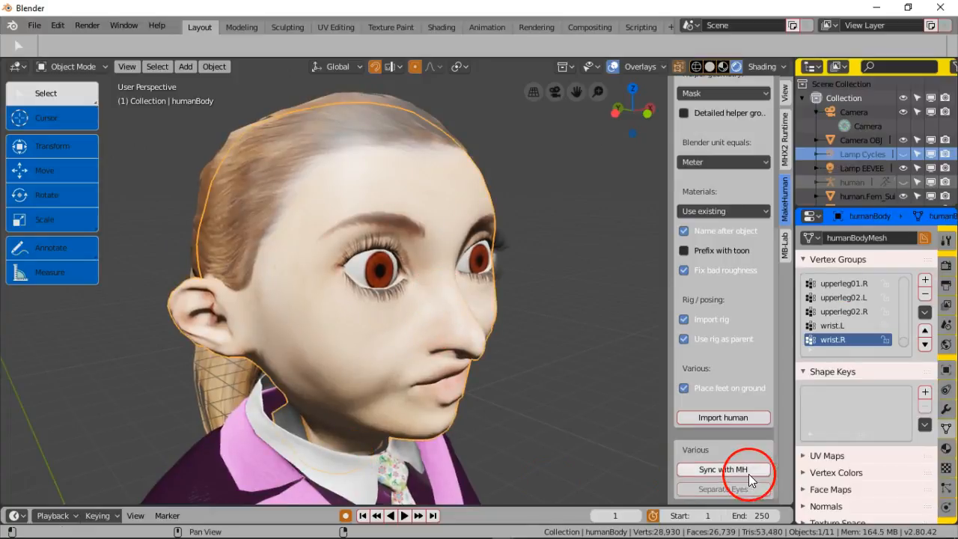
middle_click_drag(404, 305, 385, 302)
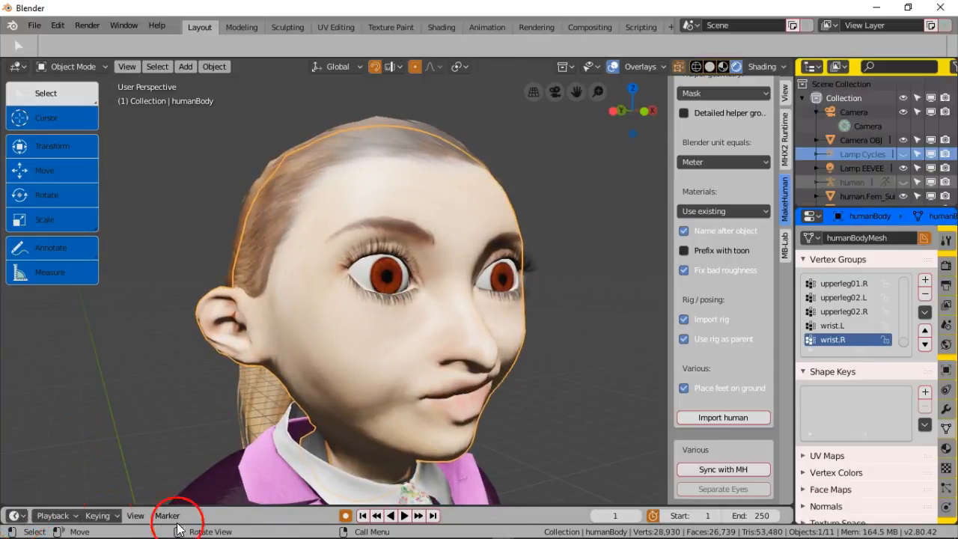
left_click(15, 515)
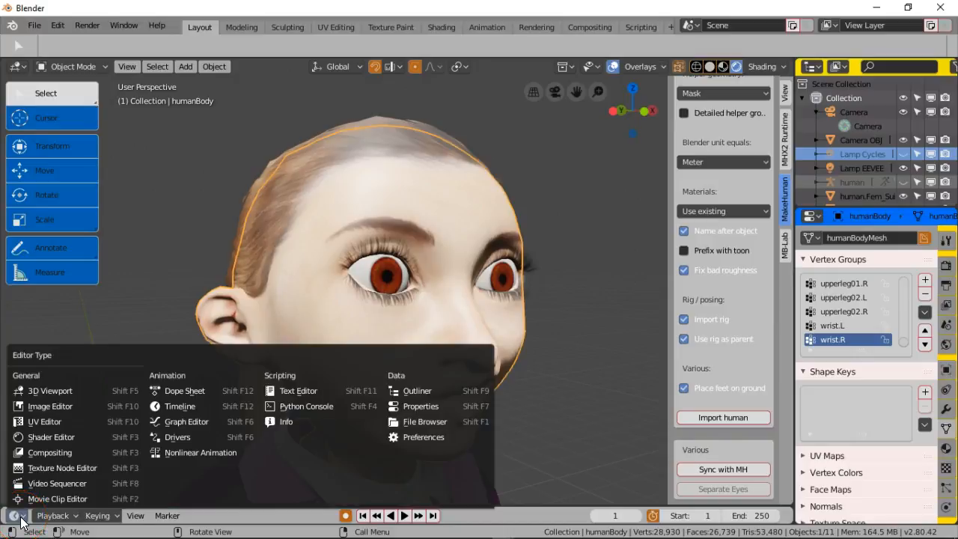
left_click(70, 438)
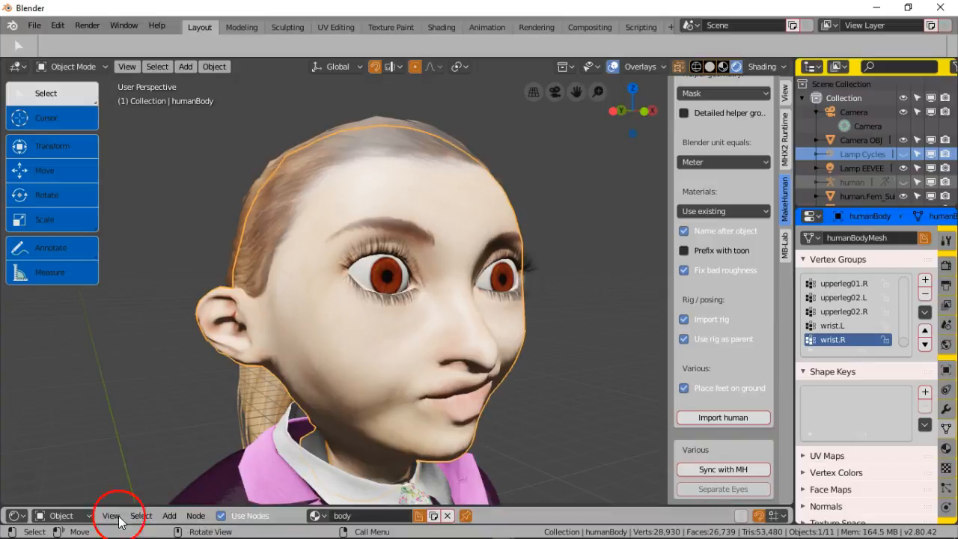
left_click_drag(290, 506, 338, 392)
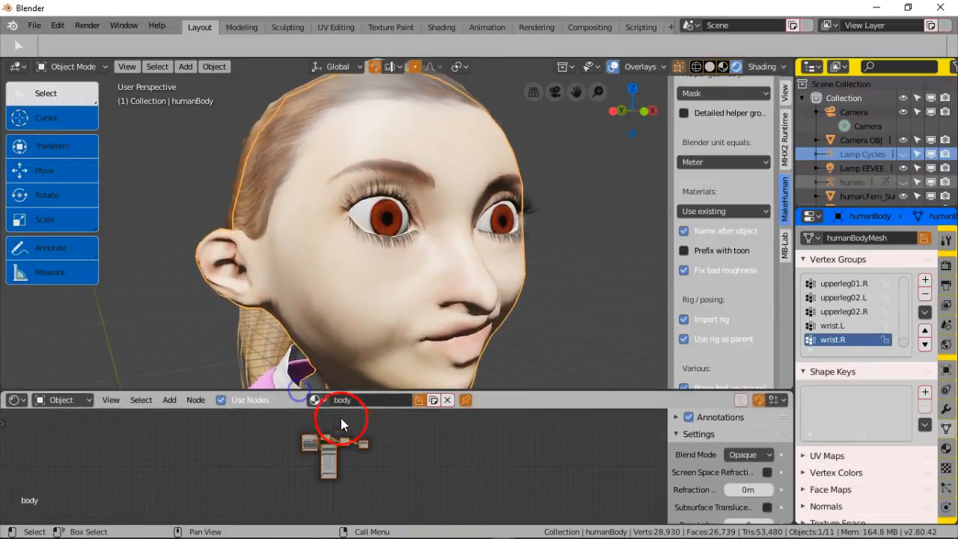
left_click_drag(278, 392, 292, 355)
Examine the body material's node setup, from the skin texture through the Transparent and Principled BSDF nodes to the Mix Shader.
scroll(333, 445, "up", 14)
middle_click_drag(371, 399, 432, 400)
scroll(407, 493, "up", 7)
middle_click_drag(444, 453, 439, 411)
scroll(439, 432, "down", 5)
middle_click_drag(384, 427, 387, 506)
scroll(314, 447, "up", 6)
middle_click_drag(330, 434, 369, 440)
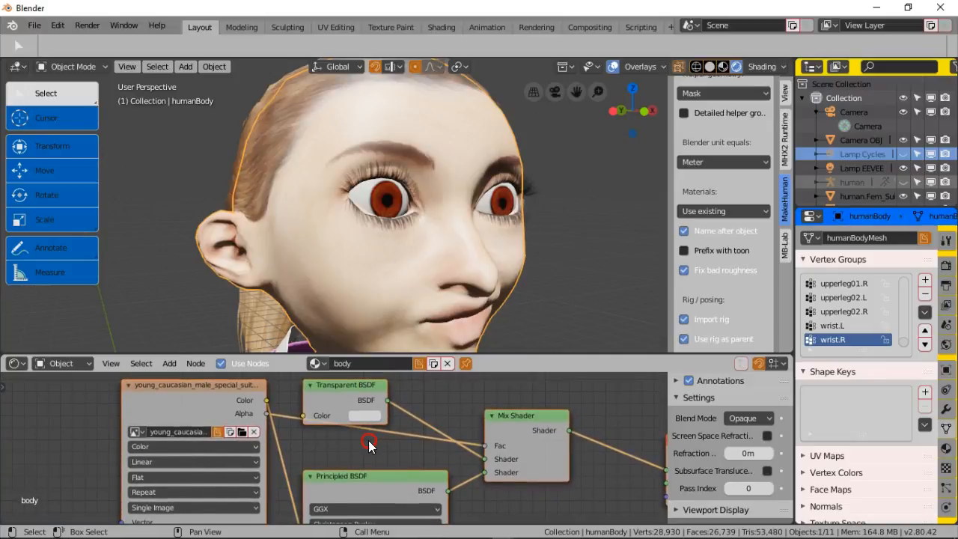
View the boy's face in the boy1MHX2 RenderTest.blend window, close the separate Preferences window, and return to the female character's Blender window.
mouse_move(353, 528)
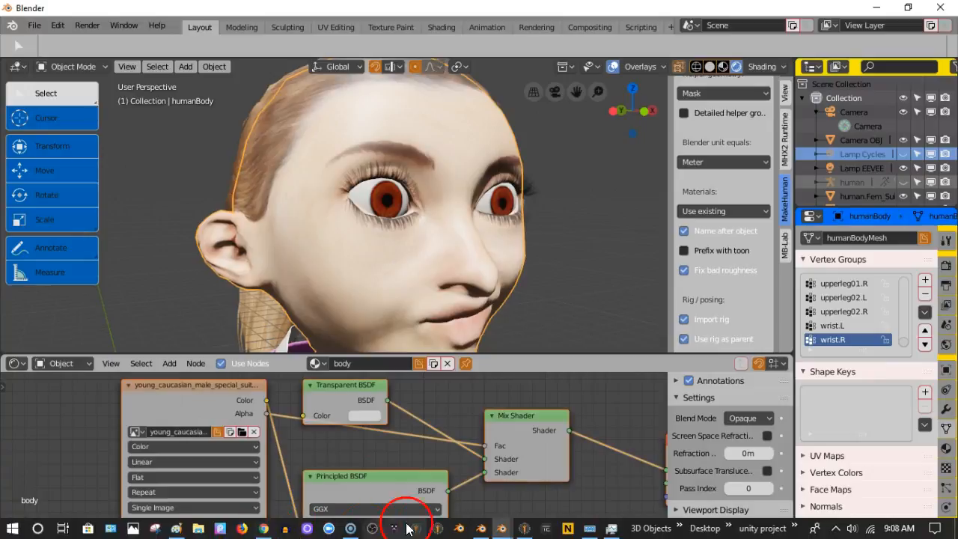
left_click(481, 528)
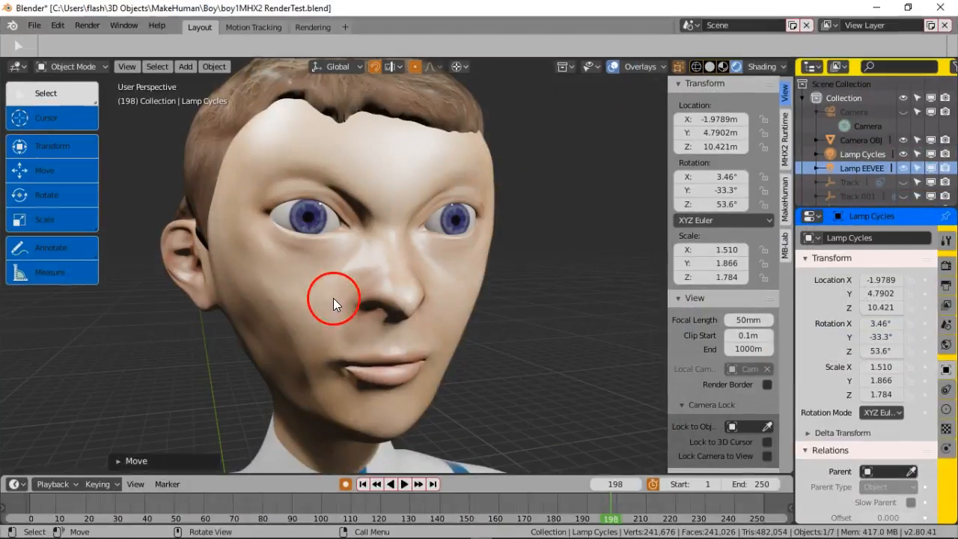
mouse_move(482, 530)
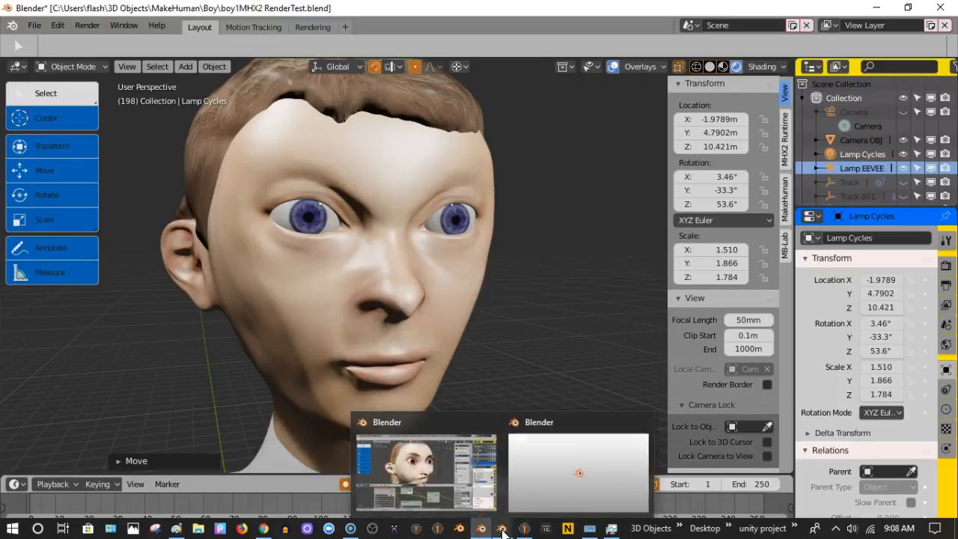
left_click(540, 490)
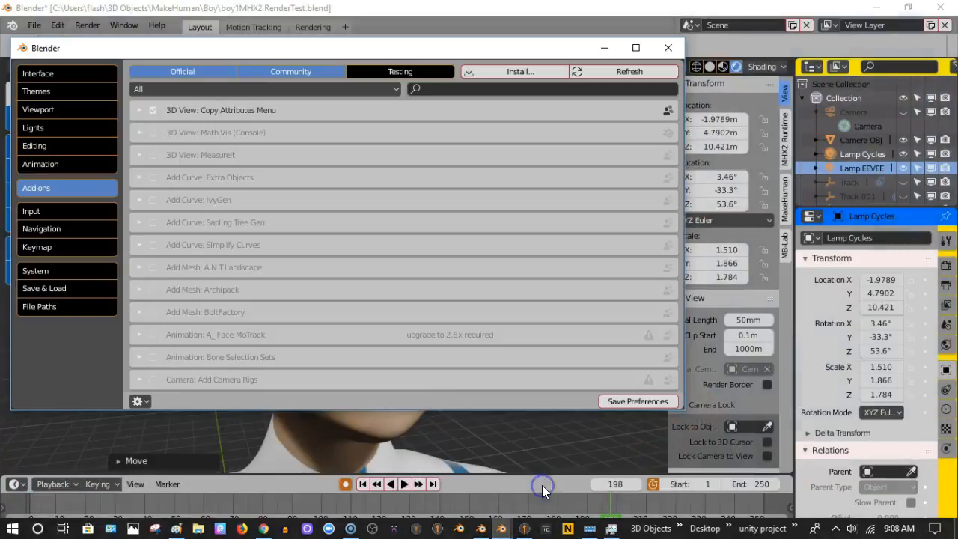
left_click(667, 48)
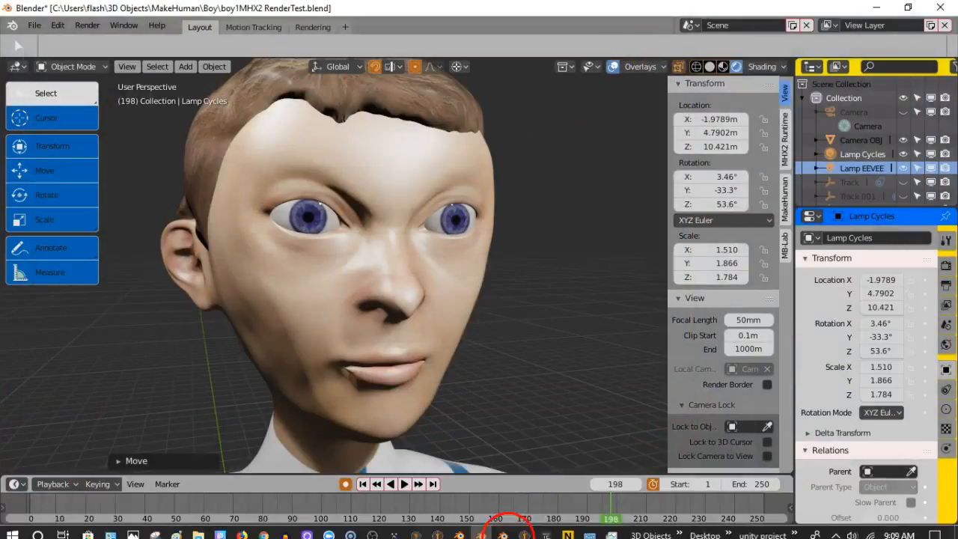
left_click(503, 526)
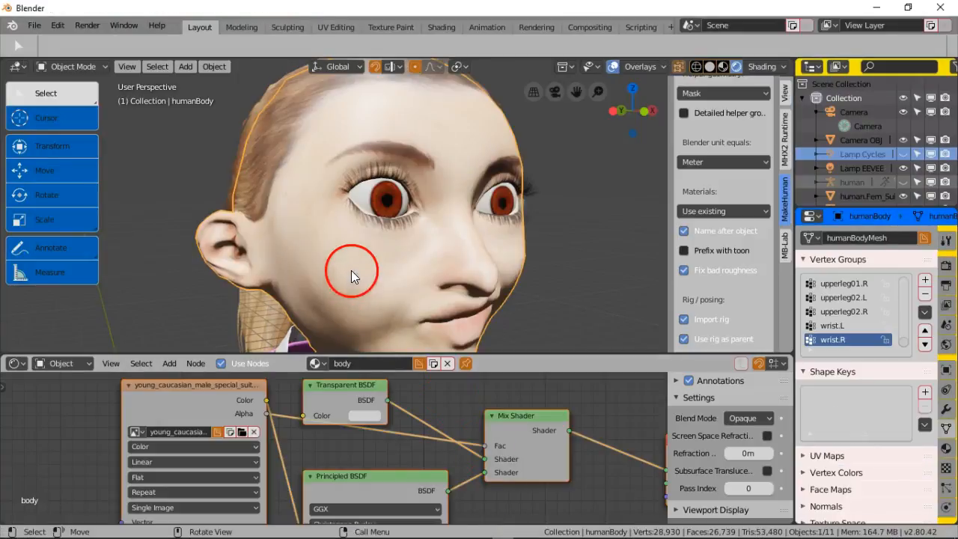
Inspect how the skin texture's color and alpha outputs connect, and view the body material's Principled BSDF settings up close.
scroll(422, 447, "down", 2)
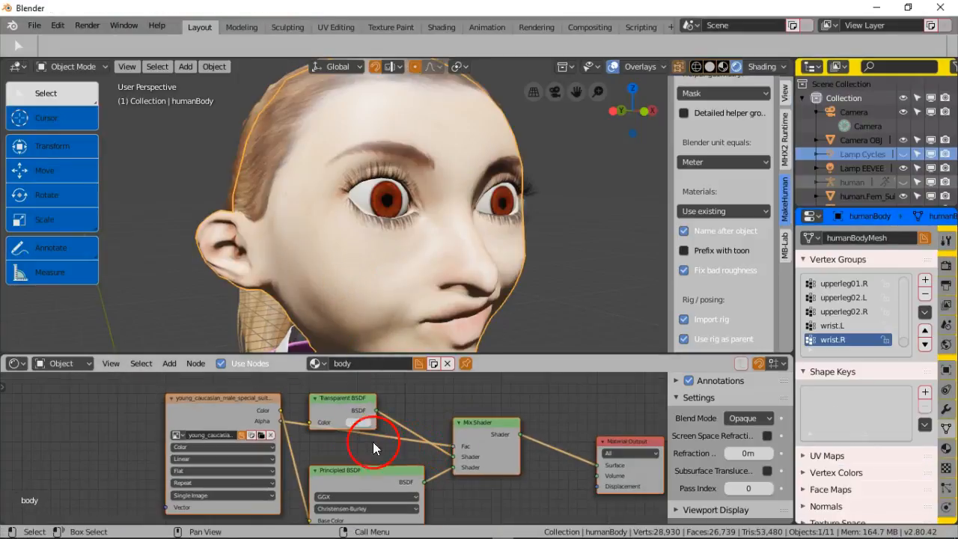
middle_click_drag(364, 445, 360, 414)
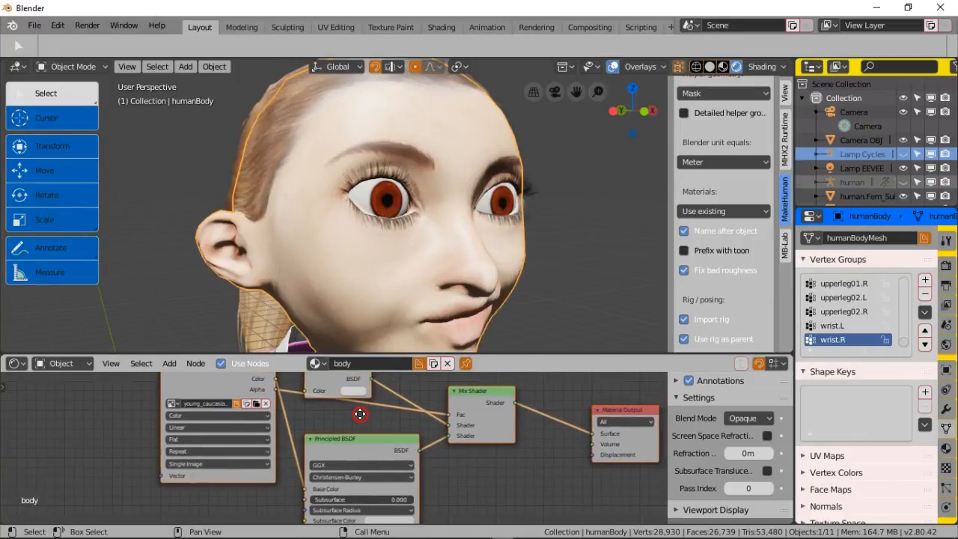
scroll(360, 414, "up", 5)
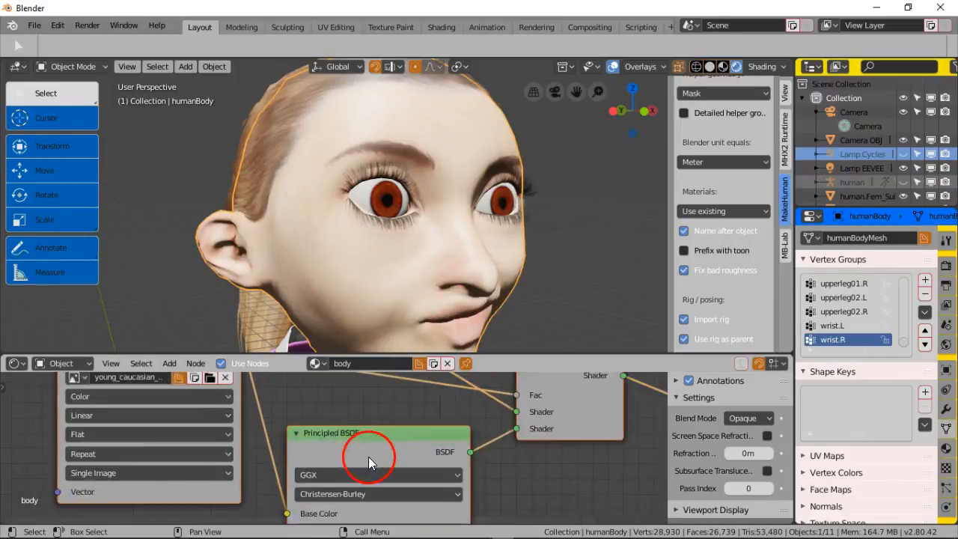
middle_click_drag(372, 469, 367, 506)
scroll(373, 444, "down", 4)
middle_click_drag(373, 444, 348, 422)
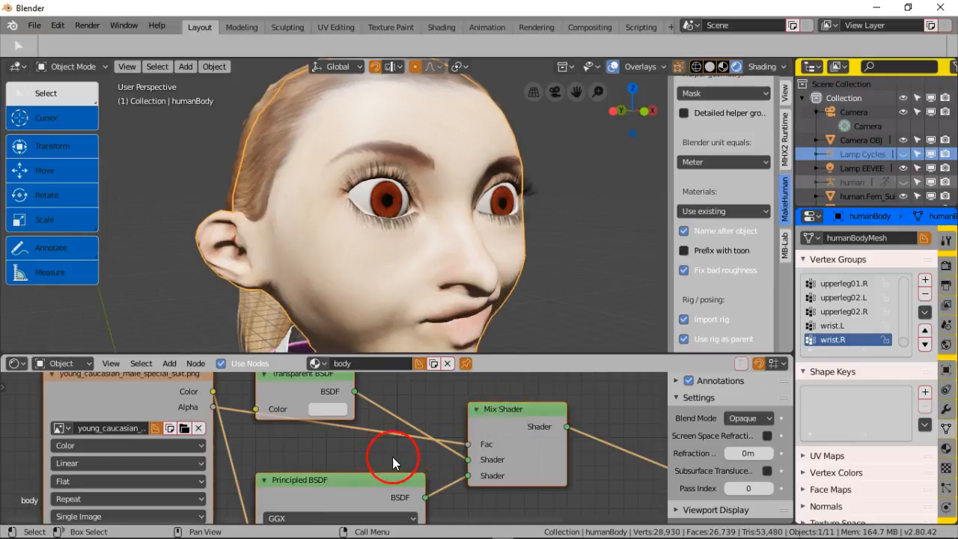
scroll(356, 460, "down", 1)
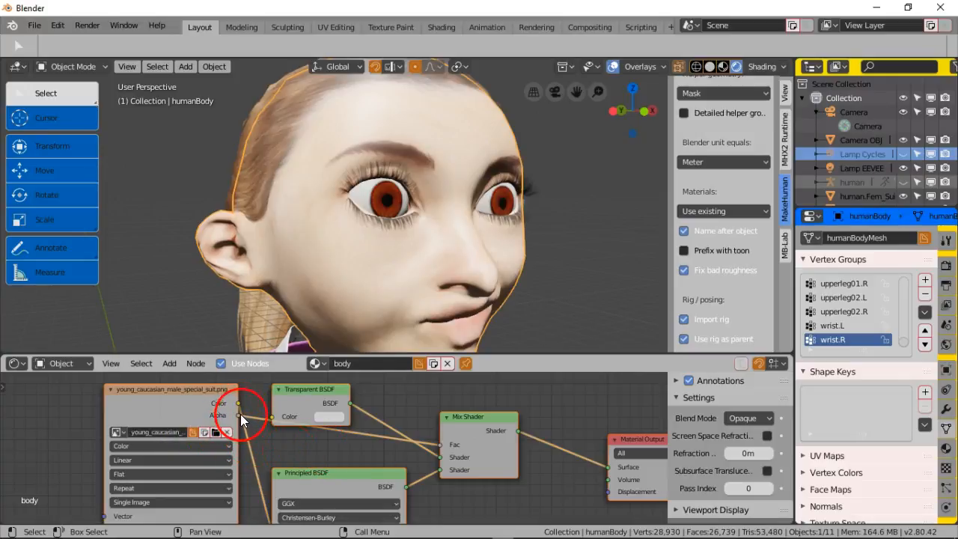
scroll(290, 463, "down", 1)
middle_click_drag(313, 484, 327, 438)
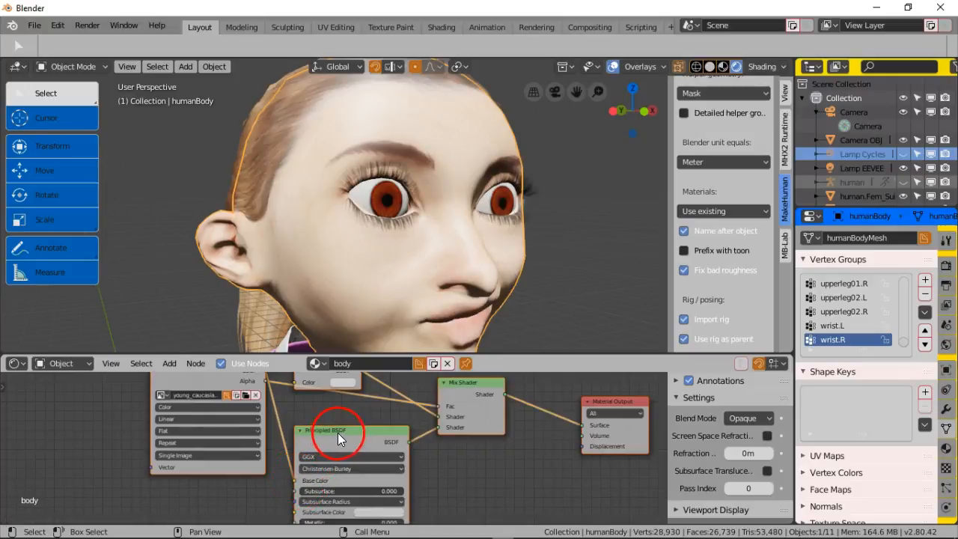
scroll(300, 479, "up", 2)
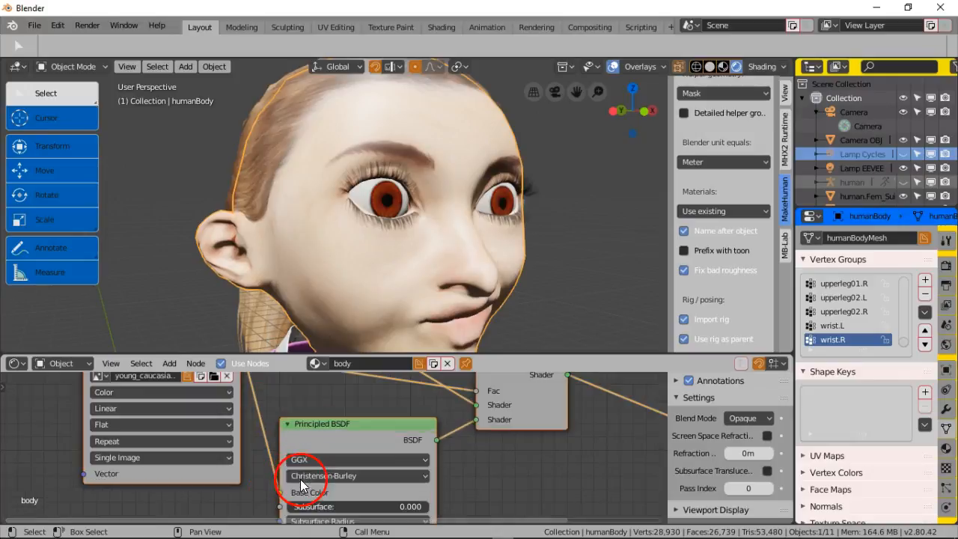
middle_click_drag(300, 479, 303, 442)
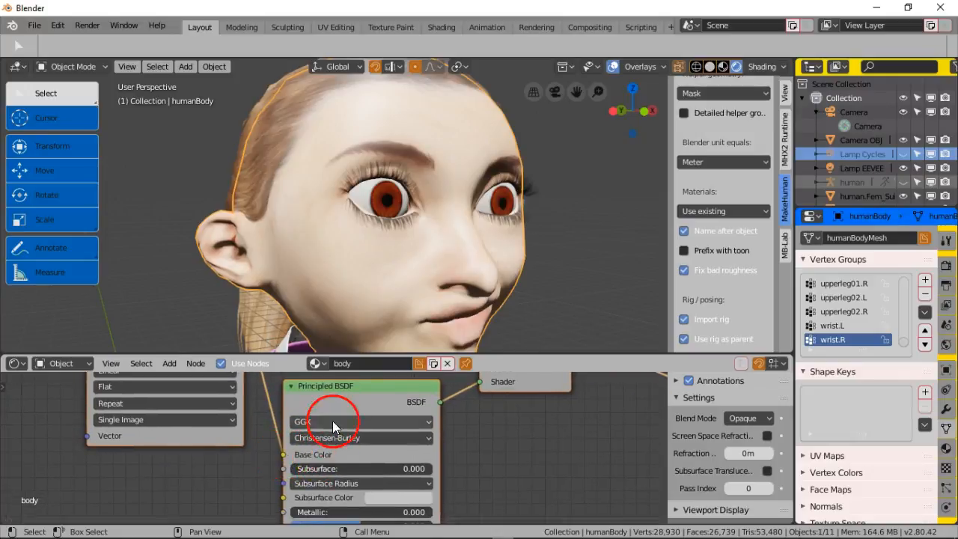
Examine how the skin texture's alpha, the Transparent BSDF and the Principled BSDF feed the Mix Shader and Material Output.
scroll(332, 420, "down", 2)
middle_click_drag(330, 407, 310, 491)
middle_click_drag(312, 478, 347, 459)
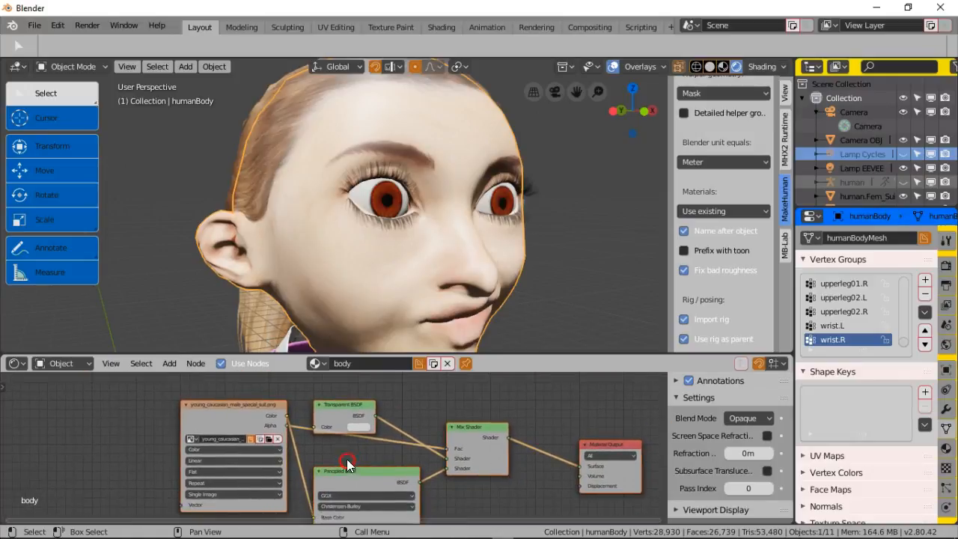
scroll(293, 429, "up", 4)
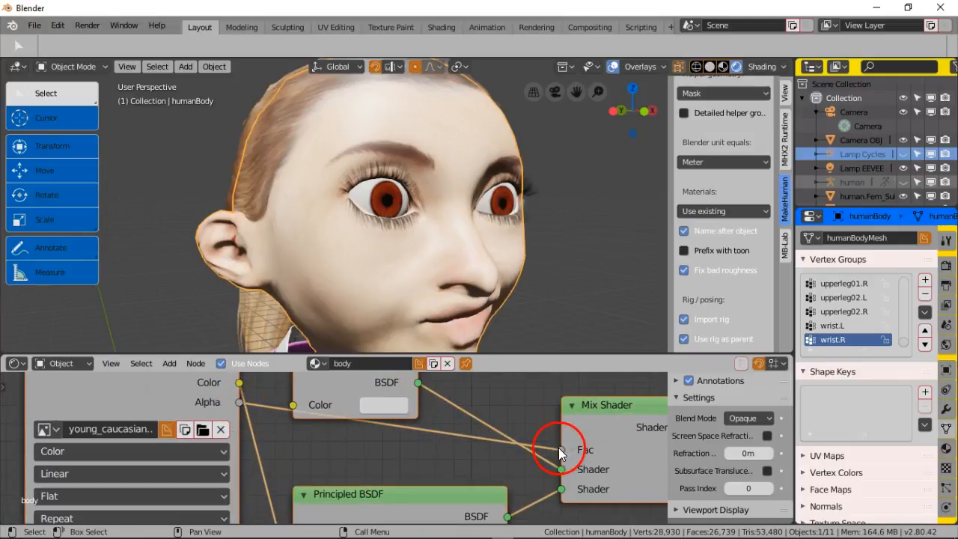
middle_click_drag(606, 407, 353, 400)
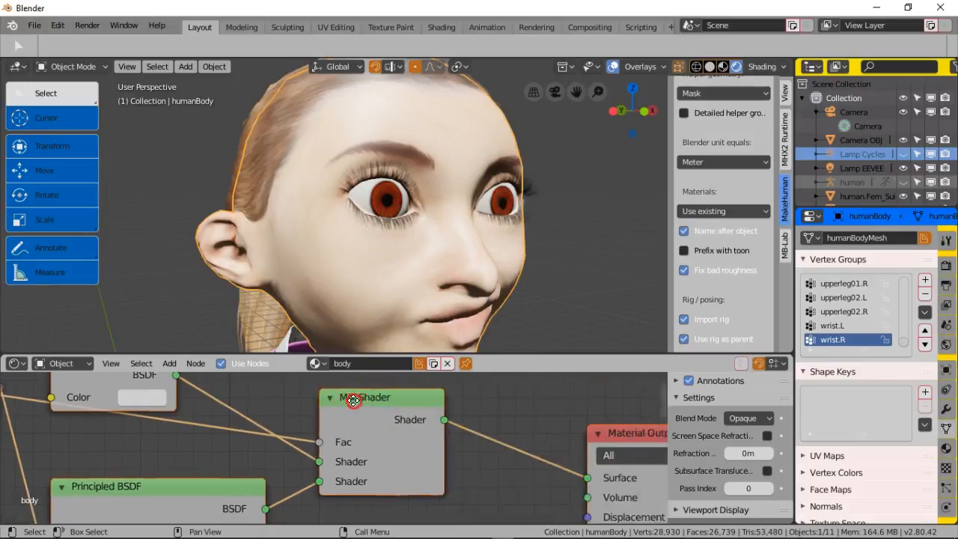
scroll(353, 400, "down", 2)
middle_click_drag(333, 463, 379, 503)
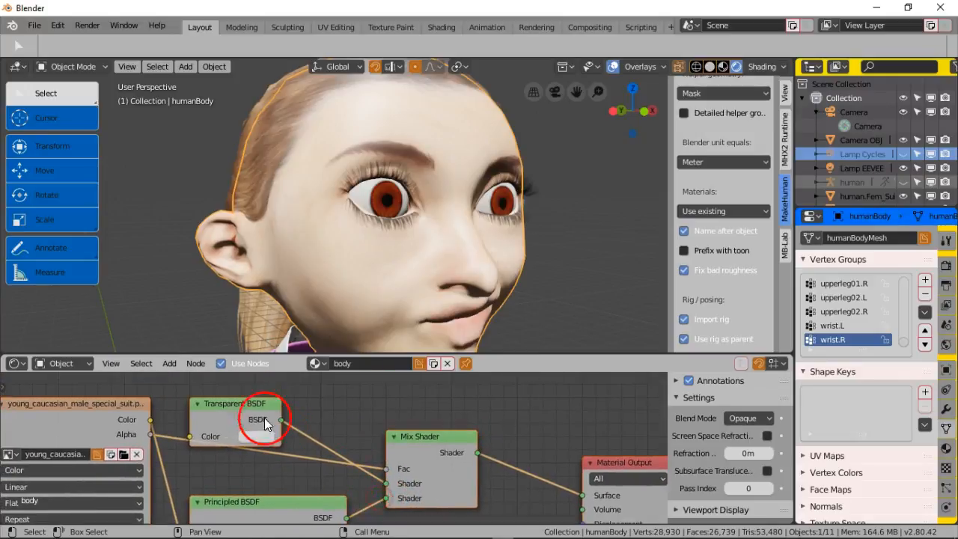
scroll(320, 498, "down", 1)
middle_click_drag(320, 498, 341, 398)
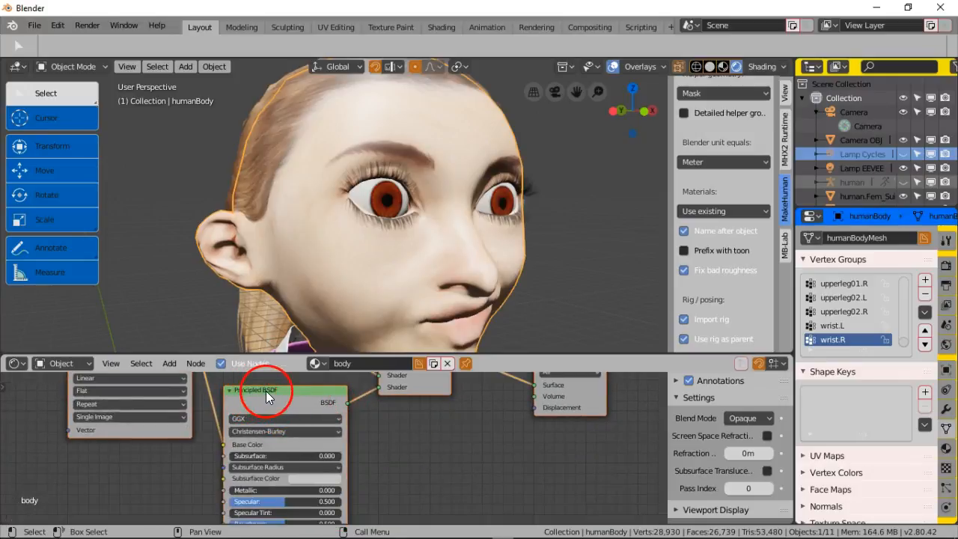
middle_click_drag(399, 422, 365, 461)
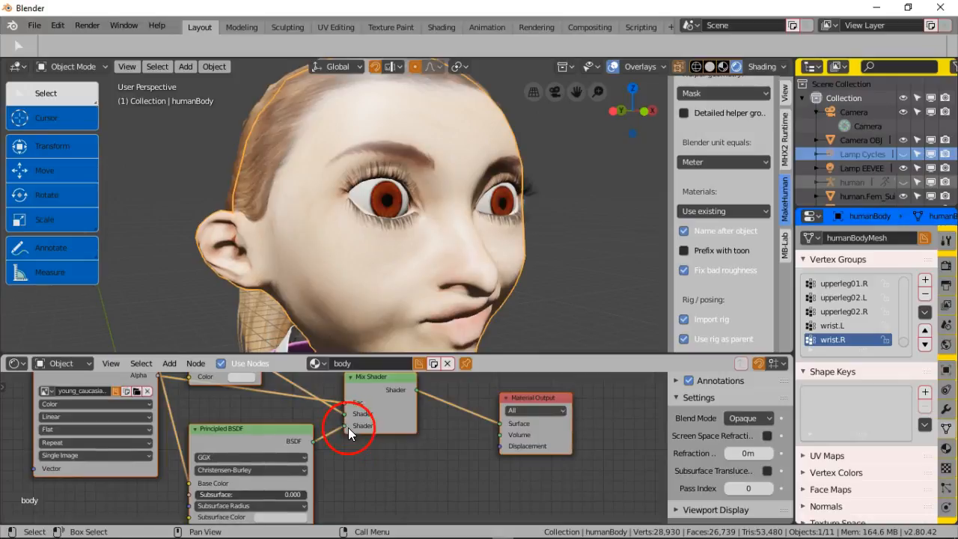
middle_click_drag(348, 427, 369, 449)
Disconnect the Transparent BSDF from the Mix Shader, reconnect it to the upper Shader input, and check the face's appearance.
left_click_drag(366, 446, 327, 433)
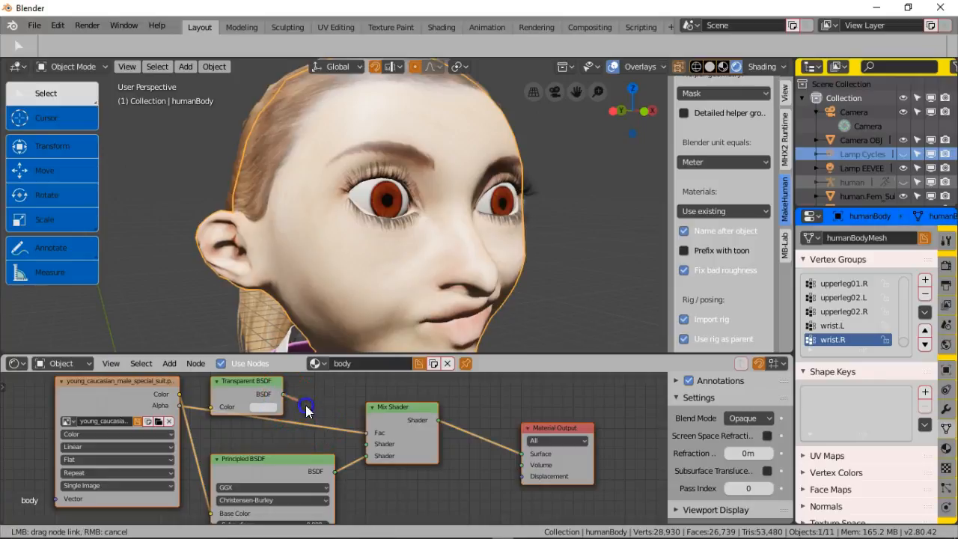
left_click_drag(364, 441, 364, 441)
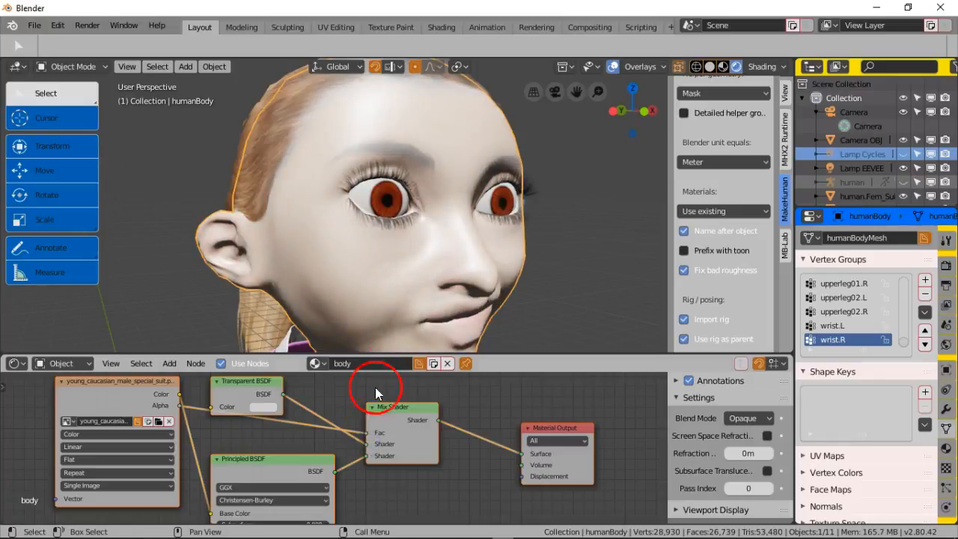
middle_click_drag(390, 265, 417, 315)
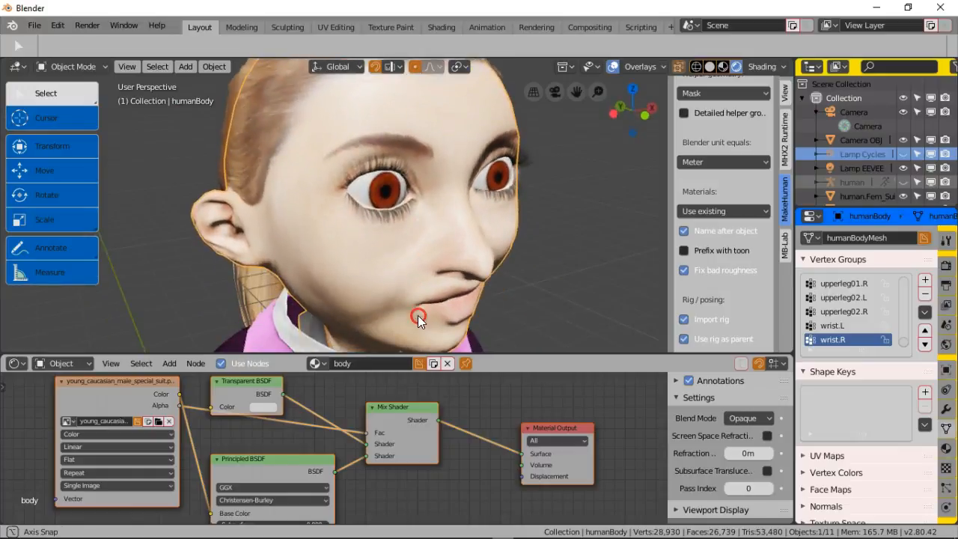
scroll(417, 299, "down", 5)
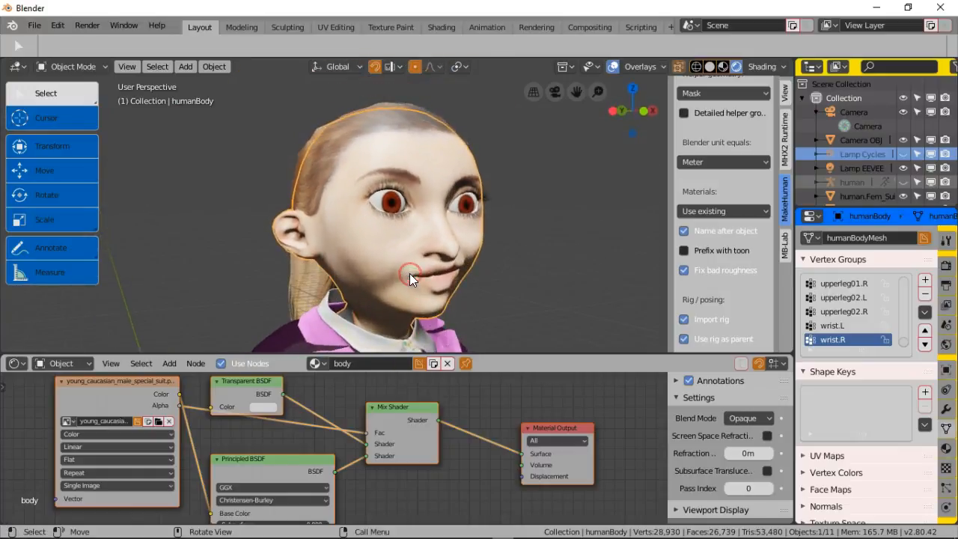
middle_click_drag(410, 271, 333, 270)
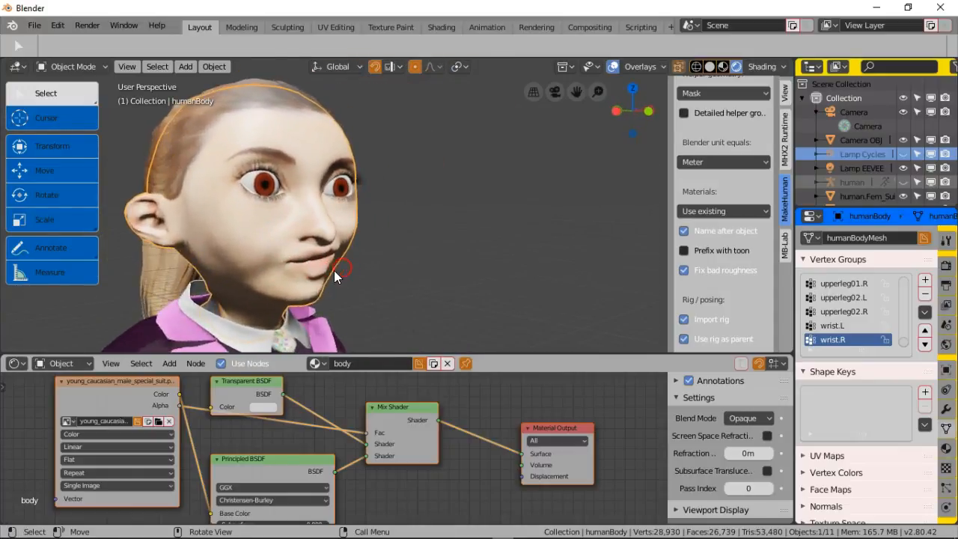
scroll(321, 269, "up", 4)
middle_click_drag(252, 262, 444, 250)
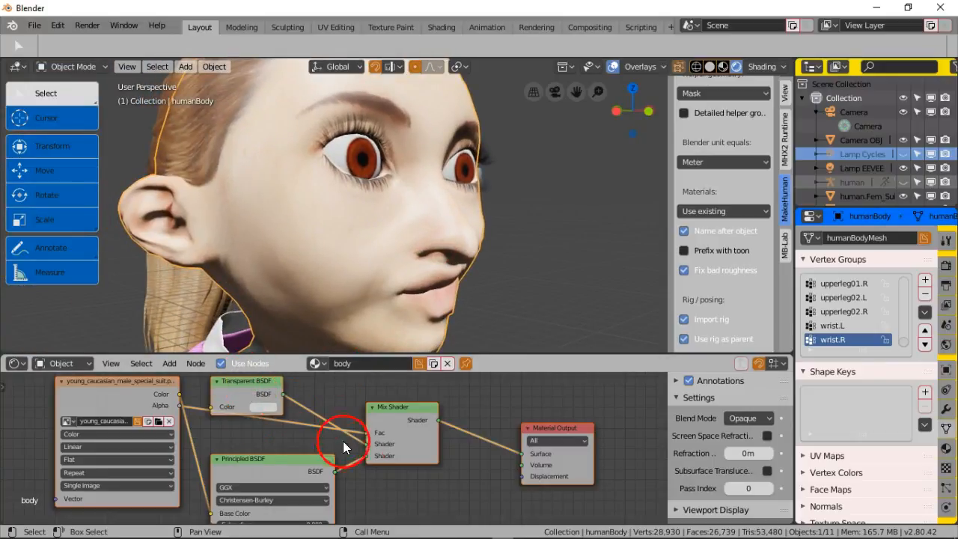
Repeat the test of removing and restoring the link between the Transparent BSDF and the Mix Shader.
left_click_drag(367, 444, 313, 432)
left_click(312, 432)
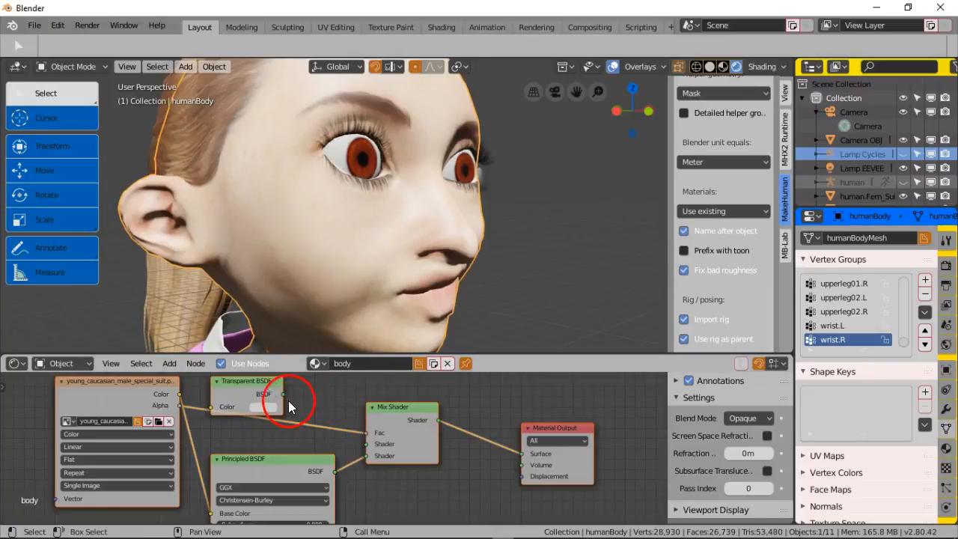
left_click_drag(283, 394, 362, 443)
left_click(394, 224)
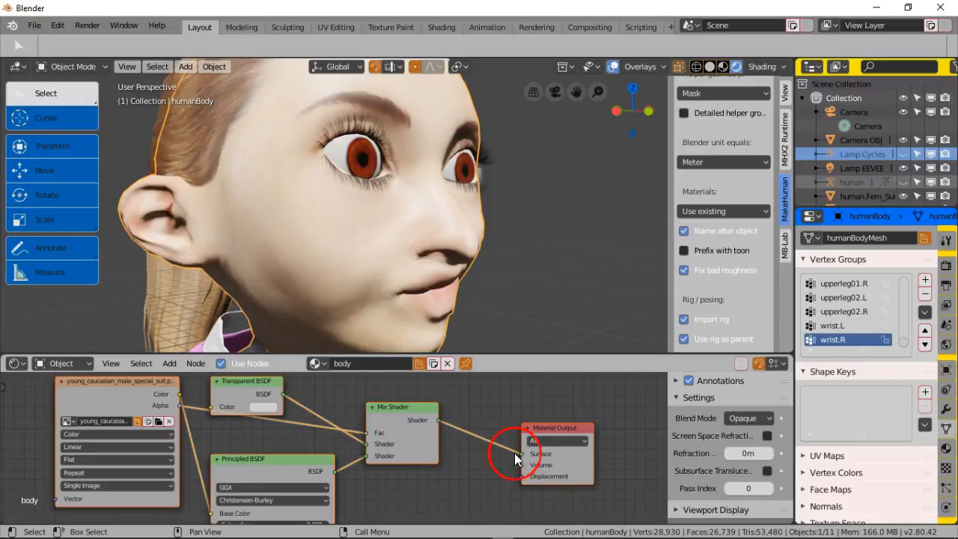
Unlink the Mix Shader from the Material Output to view the unshaded face, and reconnect it to the Surface input.
left_click_drag(536, 456, 491, 454)
left_click(359, 213)
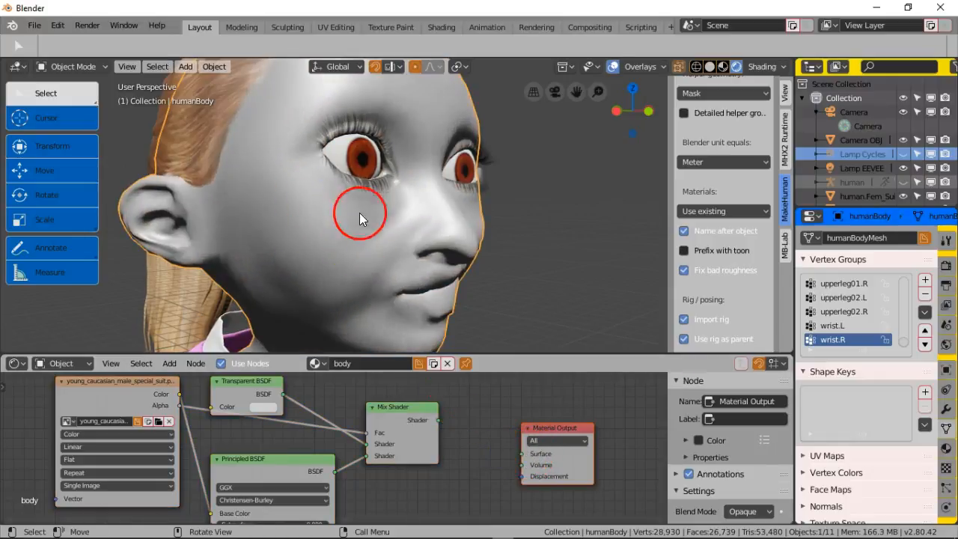
middle_click_drag(371, 222, 421, 237)
left_click_drag(438, 422, 524, 457)
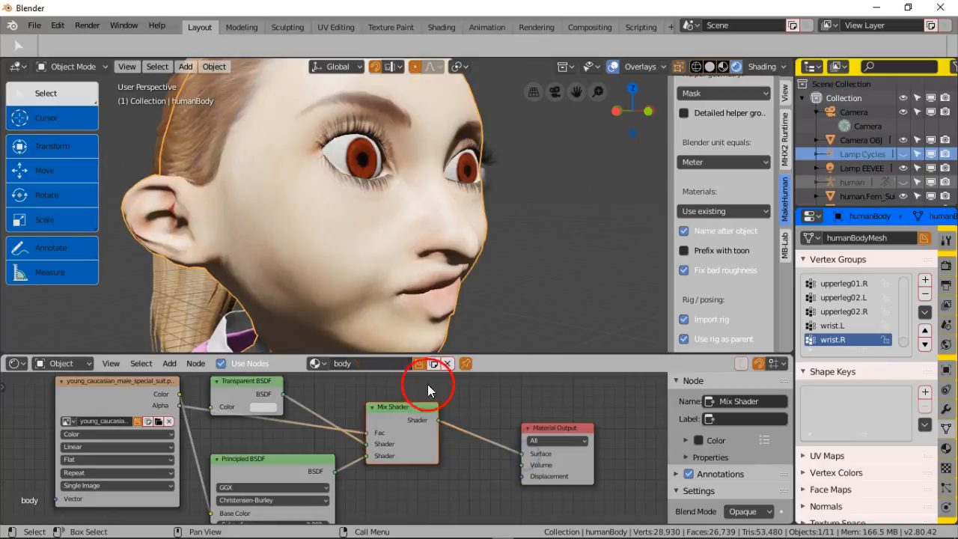
Raise the Principled BSDF's Metallic value to 1.000 and view its effect on the face.
middle_click_drag(350, 451, 375, 396)
scroll(380, 458, "down", 3)
mouse_move(379, 476)
middle_mouse_down()
mouse_move(390, 418)
mouse_move(375, 474)
middle_mouse_up()
scroll(379, 446, "up", 5)
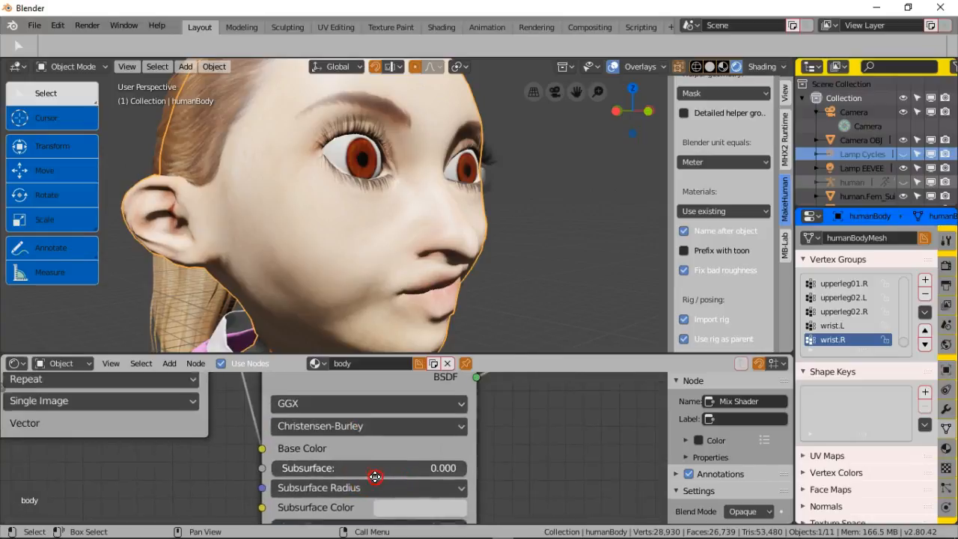
mouse_move(395, 402)
middle_mouse_down()
mouse_move(387, 436)
mouse_move(386, 428)
middle_mouse_up()
middle_click_drag(390, 474, 402, 419)
middle_click_drag(399, 454, 395, 438)
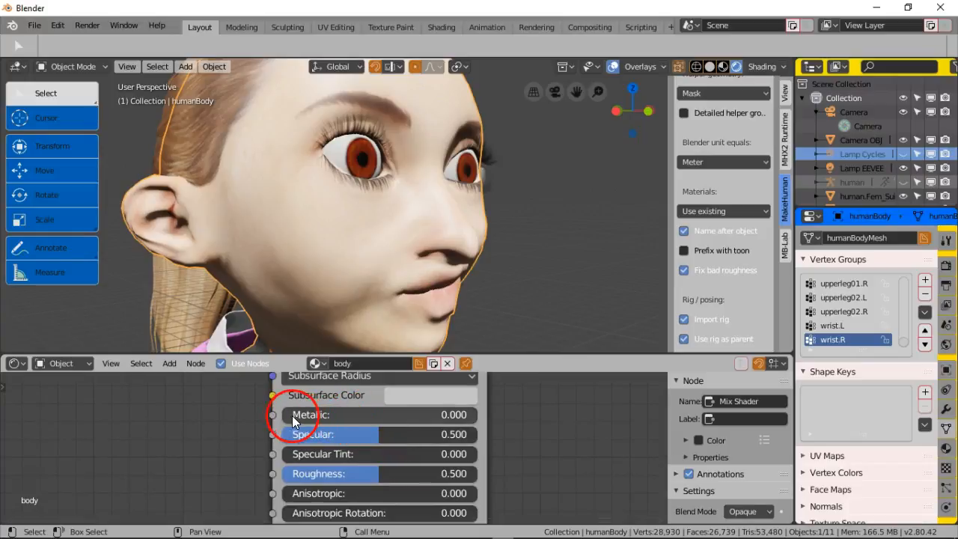
mouse_move(284, 413)
left_mouse_down()
mouse_move(519, 414)
mouse_move(495, 413)
left_mouse_up()
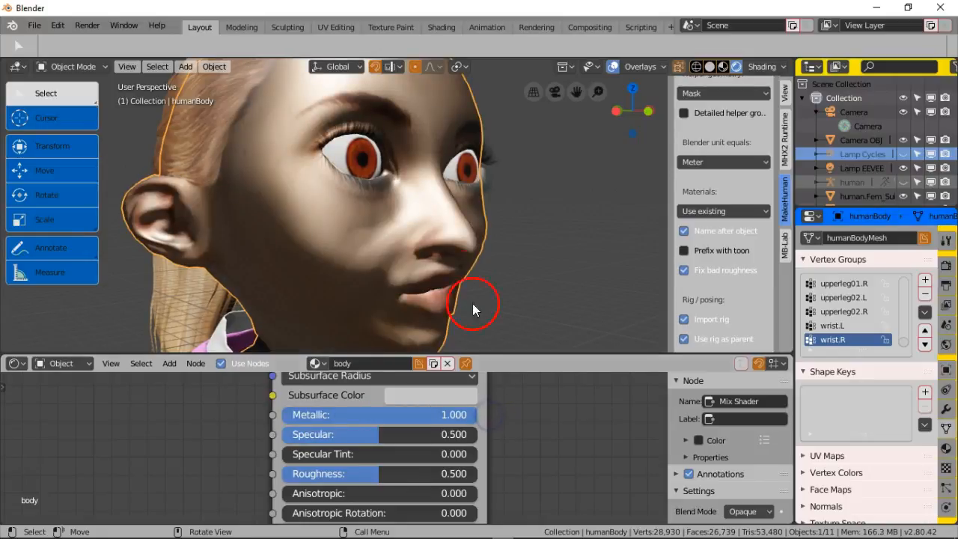
middle_click_drag(383, 223, 443, 234)
Lower the skin's Metallic value to 0.676 and check the face from close up and farther away.
mouse_move(469, 414)
left_mouse_down()
mouse_move(376, 408)
mouse_move(416, 410)
mouse_move(399, 409)
left_mouse_up()
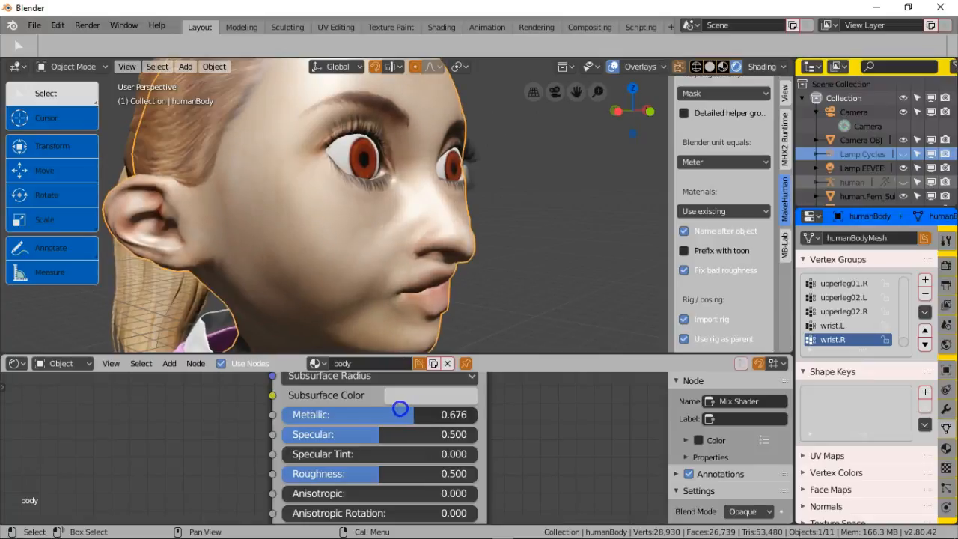
middle_click_drag(452, 283, 419, 255)
scroll(431, 258, "up", 3)
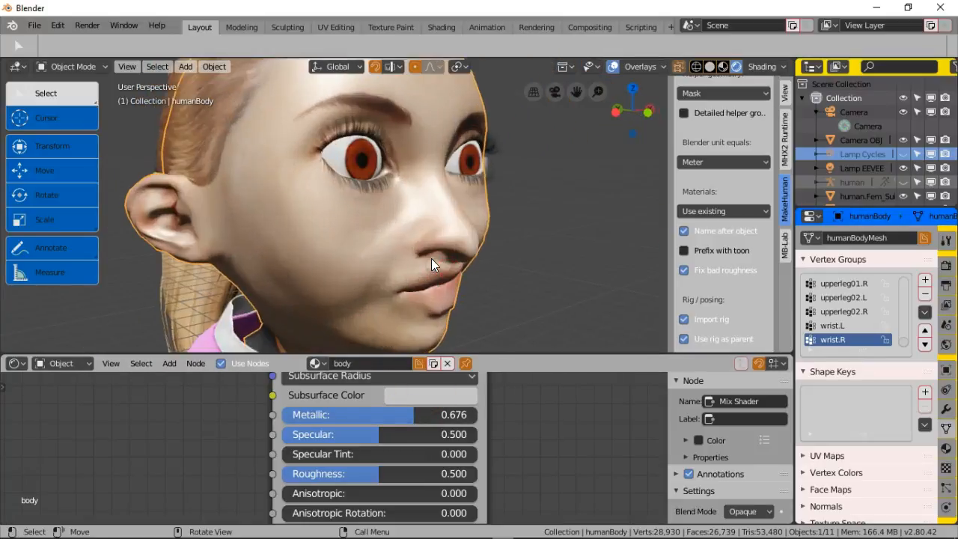
middle_click_drag(341, 246, 355, 262)
scroll(355, 262, "down", 5)
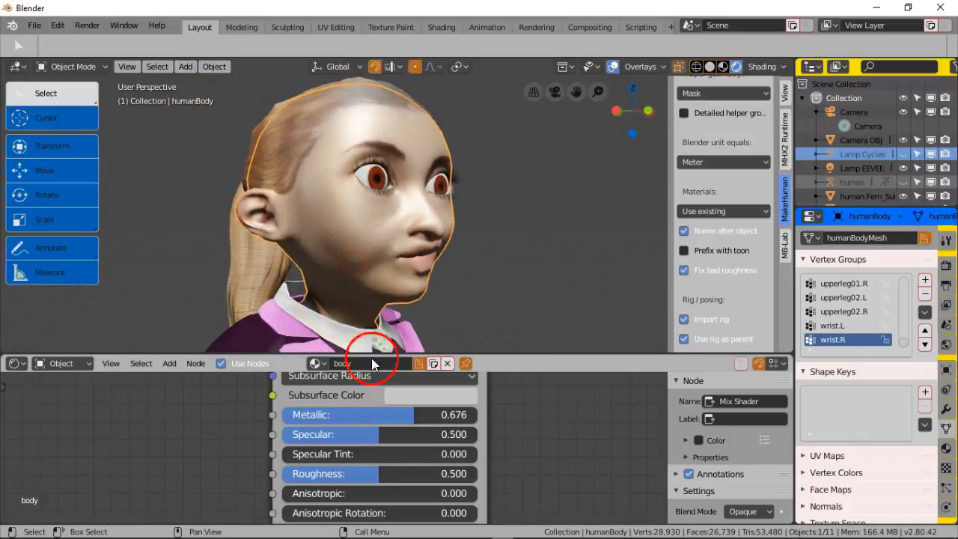
Reduce the Principled BSDF's Roughness to 0.205 and inspect the highlights on the nose and cheeks.
scroll(371, 457, "down", 1)
scroll(371, 457, "down", 1)
middle_click_drag(379, 472, 380, 424)
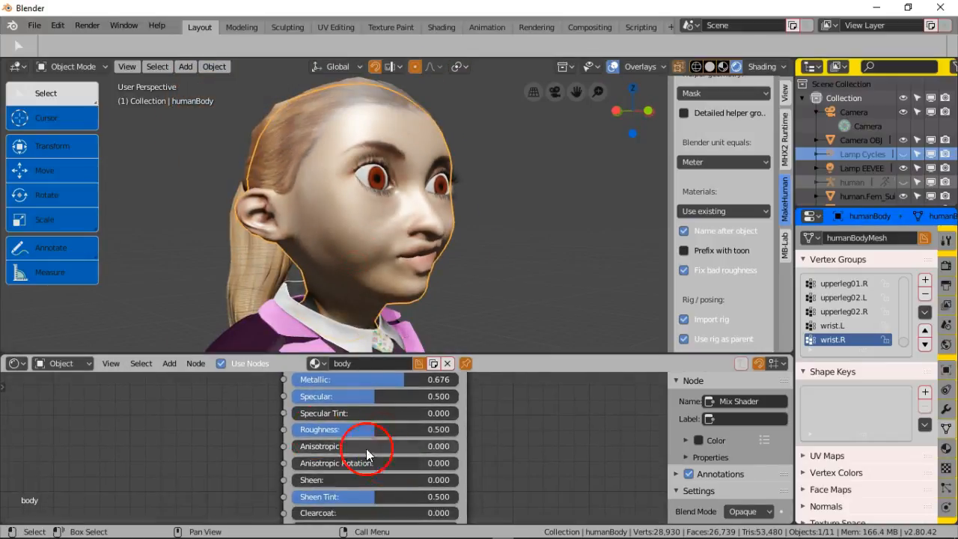
left_click_drag(373, 428, 313, 429)
mouse_move(439, 277)
middle_mouse_down()
mouse_move(338, 283)
mouse_move(443, 279)
middle_mouse_up()
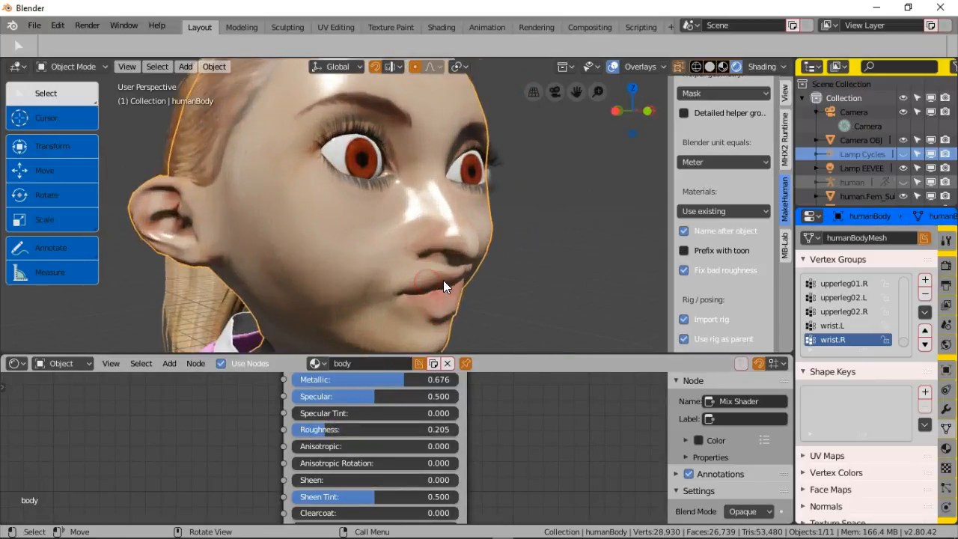
mouse_move(432, 232)
middle_mouse_down()
mouse_move(485, 231)
mouse_move(382, 231)
mouse_move(449, 229)
middle_mouse_up()
Fine-tune the skin's Roughness to 0.167 while viewing the glossy face up close.
mouse_move(318, 429)
left_mouse_down()
mouse_move(296, 428)
mouse_move(305, 428)
left_mouse_up()
mouse_move(396, 267)
middle_mouse_down()
mouse_move(363, 255)
mouse_move(447, 247)
mouse_move(323, 250)
mouse_move(513, 246)
middle_mouse_up()
scroll(413, 257, "up", 3)
left_click_drag(320, 428, 330, 418)
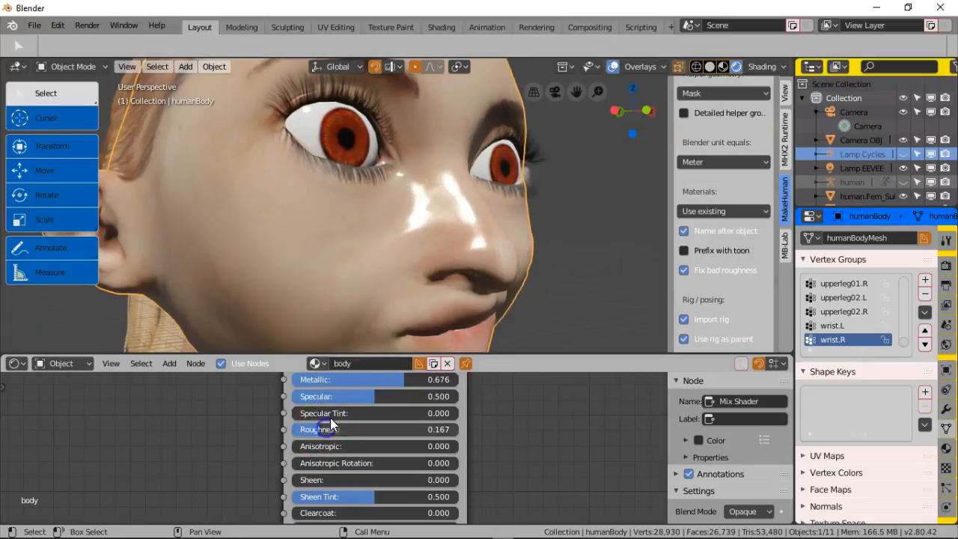
scroll(380, 272, "down", 3)
mouse_move(380, 273)
middle_mouse_down()
mouse_move(397, 282)
mouse_move(354, 283)
mouse_move(387, 282)
middle_mouse_up()
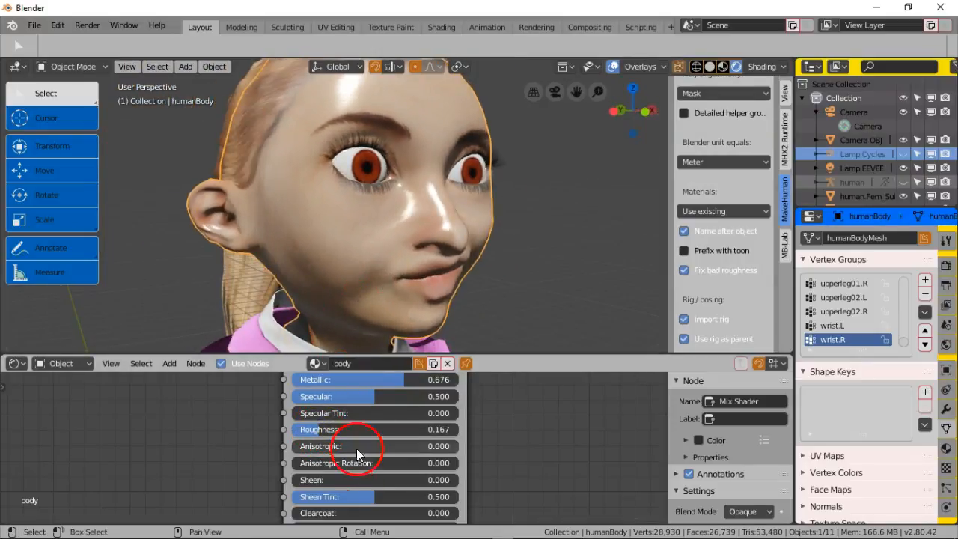
Adjust the Principled BSDF's Metallic value to 0.510 and view the whole head.
scroll(360, 437, "up", 1)
middle_click_drag(364, 406, 350, 459)
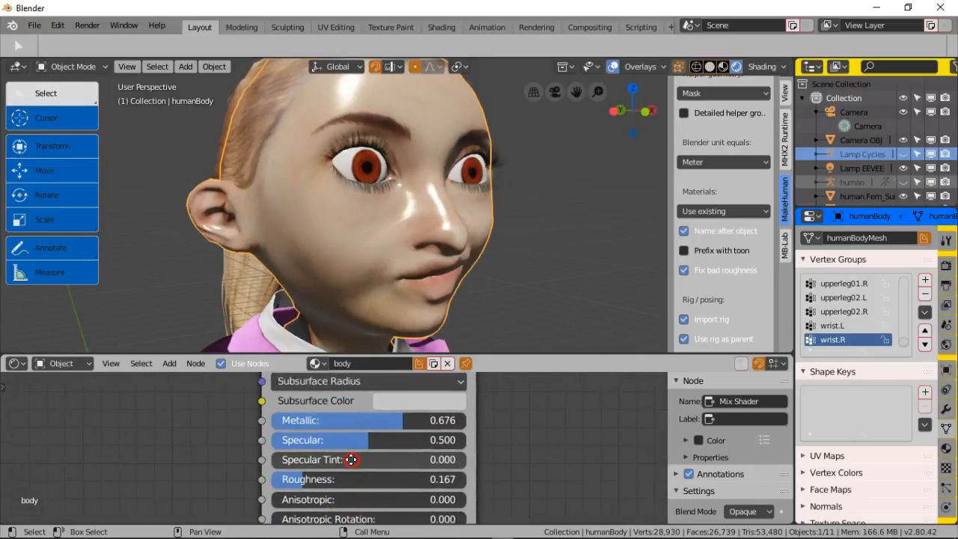
left_click_drag(397, 420, 342, 421)
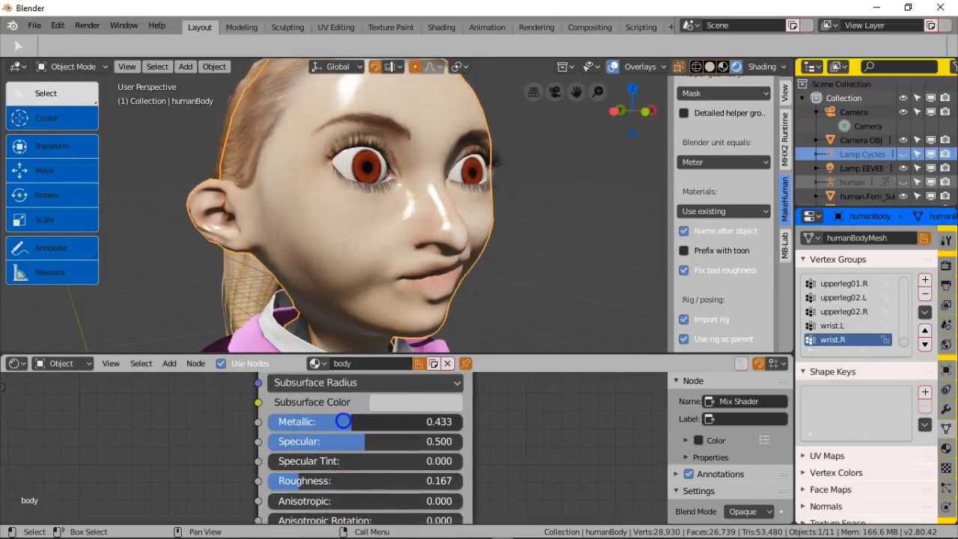
middle_click_drag(449, 329, 490, 295)
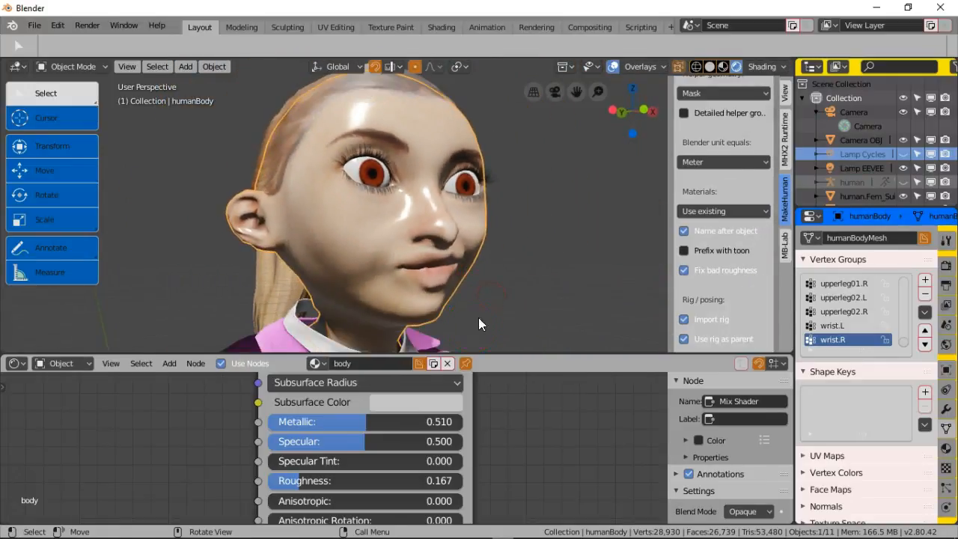
Try out the Anisotropic setting and return both Anisotropic and Anisotropic Rotation to 0.000.
scroll(372, 460, "down", 2)
middle_click_drag(367, 472, 367, 425)
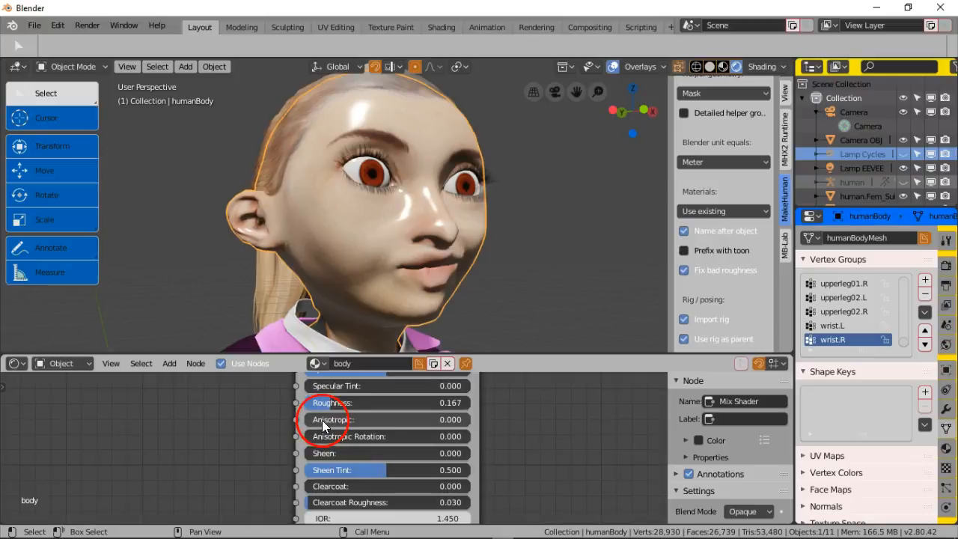
left_click_drag(323, 423, 367, 420)
left_click_drag(493, 422, 417, 431)
left_click_drag(340, 422, 270, 419)
left_click_drag(375, 438, 284, 440)
scroll(380, 455, "down", 3)
middle_click_drag(379, 464, 379, 404)
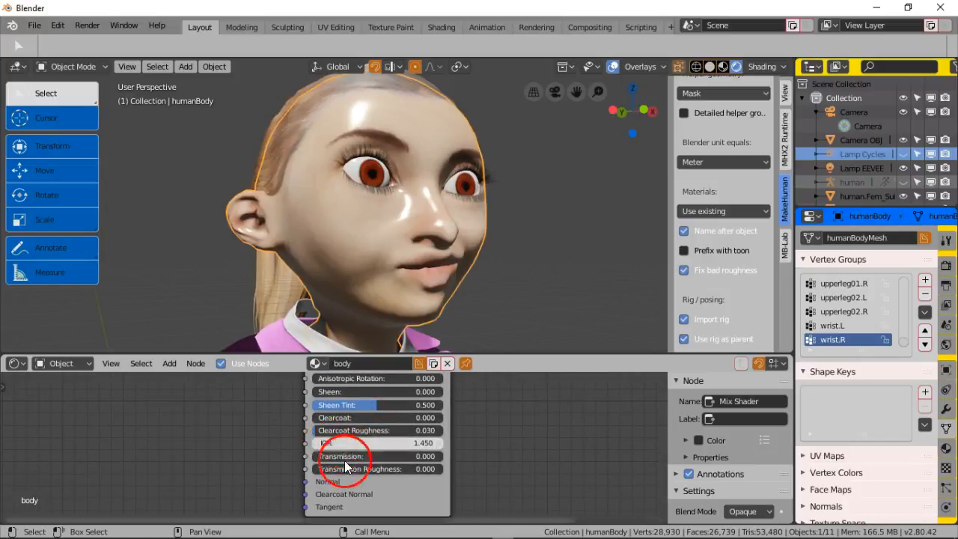
Try different Clearcoat amounts on the skin and raise the Roughness to 0.538.
scroll(355, 462, "up", 5)
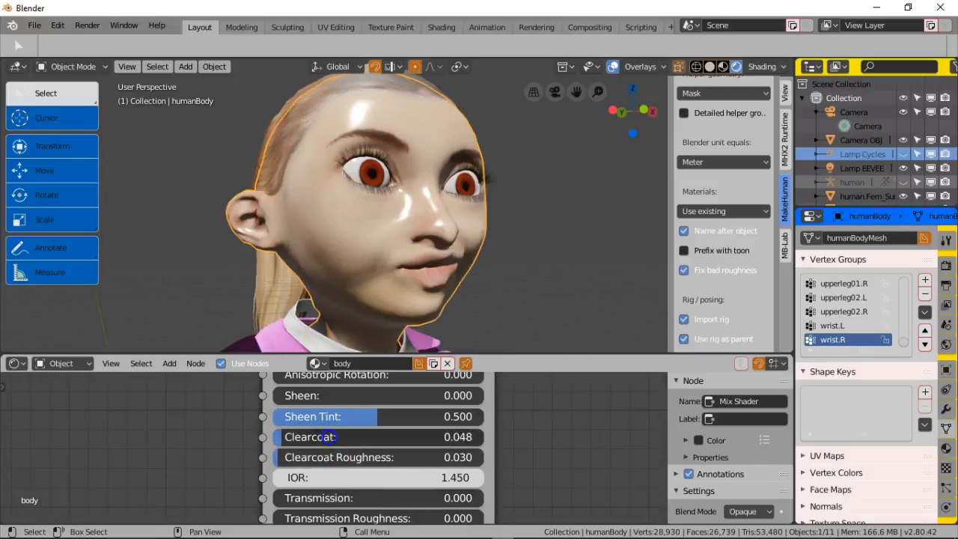
left_click_drag(449, 436, 407, 455)
middle_click_drag(402, 236, 362, 303)
scroll(367, 404, "down", 2)
middle_click_drag(363, 396, 359, 462)
left_click_drag(314, 413, 374, 412)
Set the skin's Clearcoat to 1.000 and its Clearcoat Roughness to 0.344.
middle_click_drag(391, 463, 395, 410)
left_click_drag(359, 463, 388, 481)
middle_click_drag(407, 290, 368, 279)
left_click_drag(375, 464, 482, 456)
left_click_drag(376, 486, 330, 481)
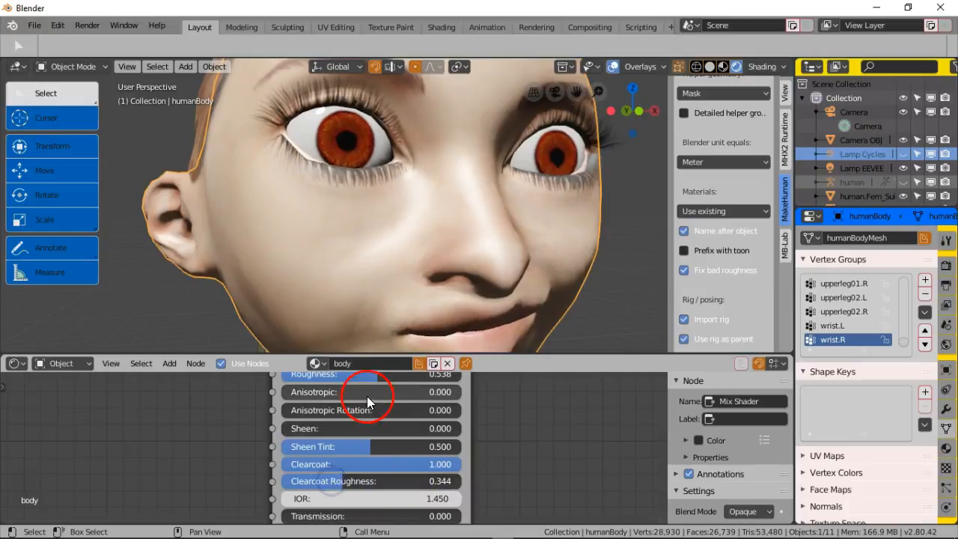
Set the Principled BSDF's Metallic and Roughness values to 0.000.
scroll(351, 440, "down", 1)
scroll(358, 441, "up", 5, "shift")
left_click_drag(363, 399, 289, 398)
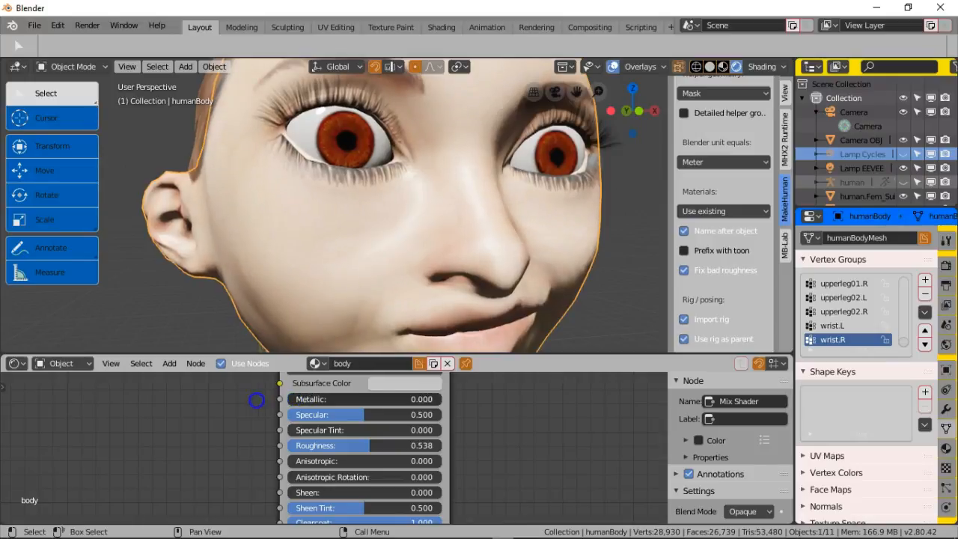
scroll(395, 465, "down", 1)
left_click_drag(344, 504, 388, 487)
middle_click_drag(387, 487, 398, 413)
mouse_move(364, 405)
left_mouse_down()
mouse_move(299, 406)
mouse_move(416, 406)
mouse_move(253, 412)
left_mouse_up()
Compare full and zero Clearcoat, leaving it at 0.000, and set the Clearcoat Roughness to 0.678.
left_click_drag(358, 473, 485, 466)
left_click_drag(411, 472, 261, 469)
left_click_drag(349, 481, 383, 483)
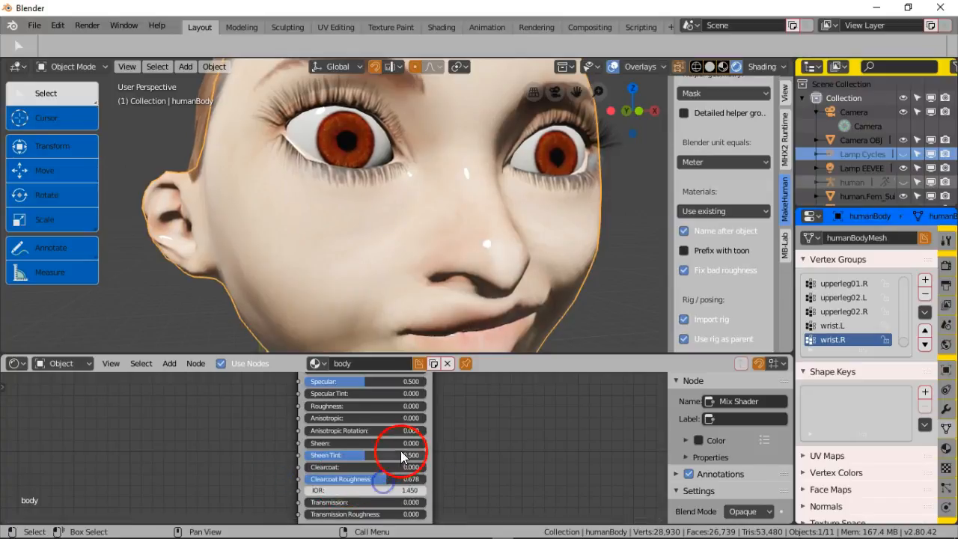
Set the skin's Roughness to 0.171, its Clearcoat Roughness to 0.244 and its Clearcoat to 0.857.
mouse_move(376, 278)
middle_mouse_down()
mouse_move(447, 281)
mouse_move(429, 285)
middle_mouse_up()
left_click(360, 420)
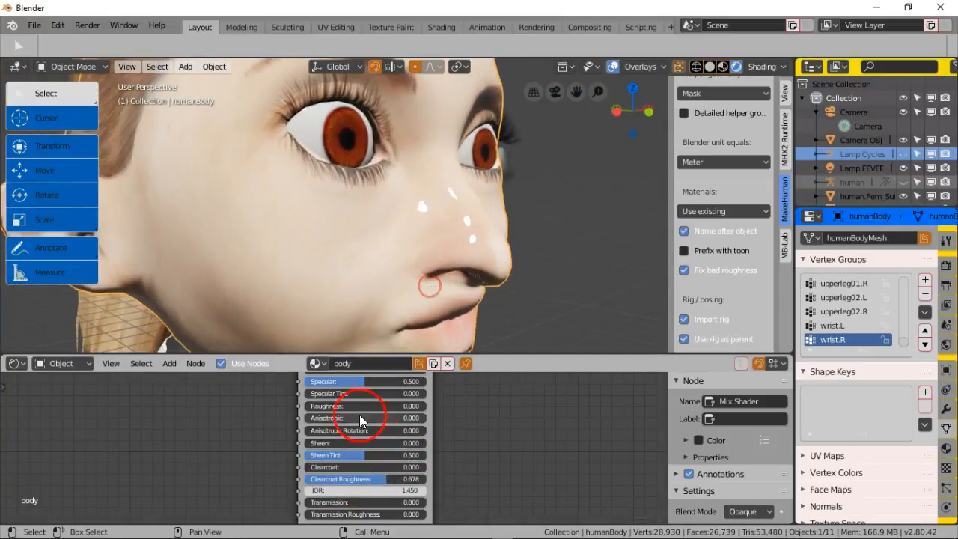
mouse_move(311, 408)
left_mouse_down()
mouse_move(417, 406)
mouse_move(353, 407)
left_mouse_up()
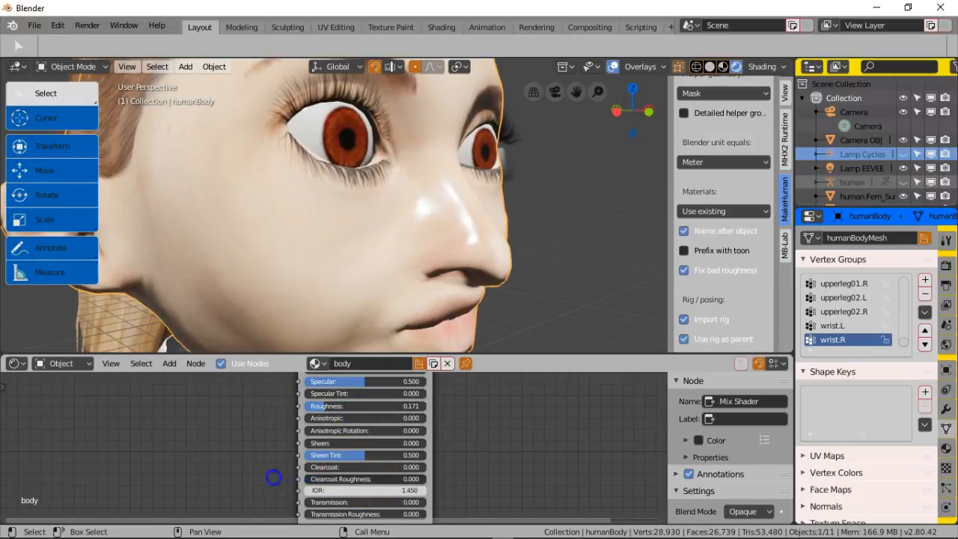
mouse_move(412, 473)
left_mouse_down()
mouse_move(330, 472)
mouse_move(449, 467)
mouse_move(423, 466)
left_mouse_up()
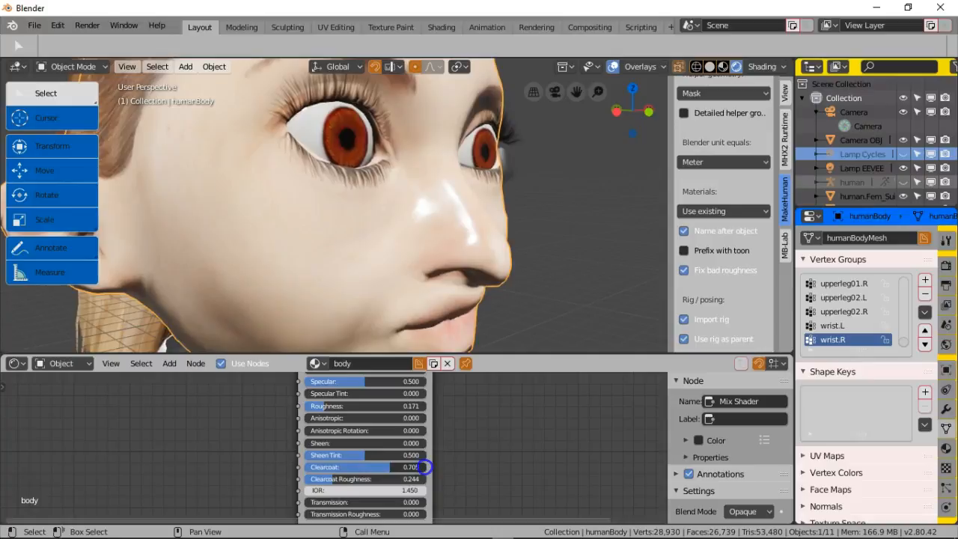
left_click_drag(341, 469, 379, 466)
Adjust the skin's Roughness to 0.195, Specular Tint to 0.257 and Specular to 0.176 while checking the face from several angles.
middle_click_drag(505, 269, 457, 273)
left_click_drag(325, 408, 357, 382)
middle_click_drag(345, 332, 381, 221)
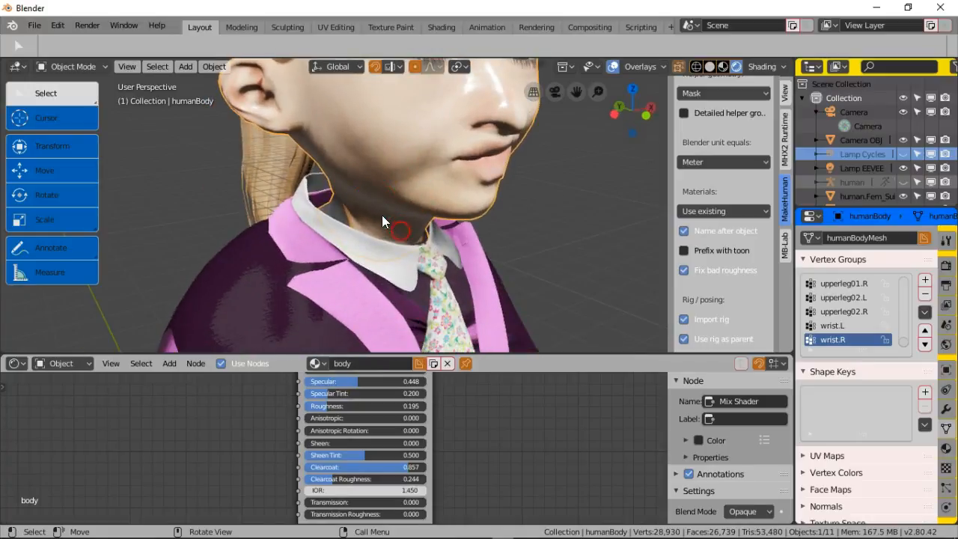
mouse_move(321, 381)
left_mouse_down()
mouse_move(280, 384)
mouse_move(459, 391)
mouse_move(290, 391)
mouse_move(360, 392)
mouse_move(295, 381)
mouse_move(325, 380)
left_mouse_up()
middle_click_drag(363, 295, 390, 346)
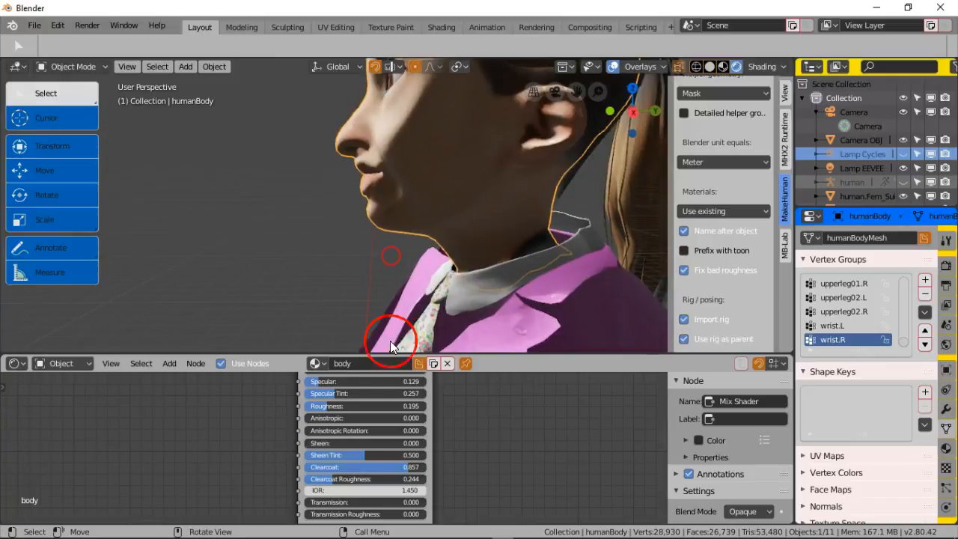
mouse_move(331, 380)
left_mouse_down()
mouse_move(423, 390)
mouse_move(333, 392)
mouse_move(349, 393)
left_mouse_up()
middle_click_drag(381, 288, 586, 270)
scroll(504, 271, "up", 2)
scroll(505, 270, "down", 4)
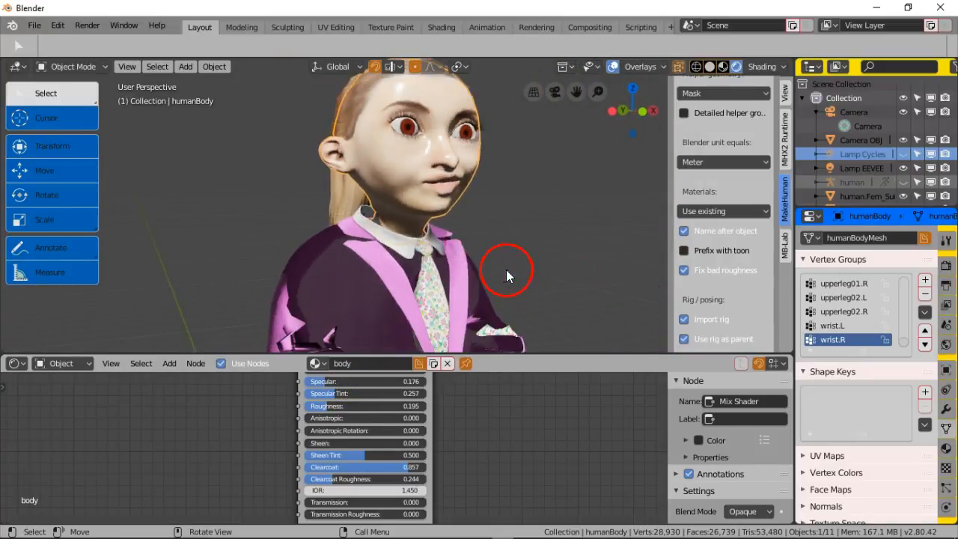
middle_click_drag(437, 214, 436, 261)
Deselect the character and turn off the viewport overlays for a clean close view of the face.
left_click(608, 263)
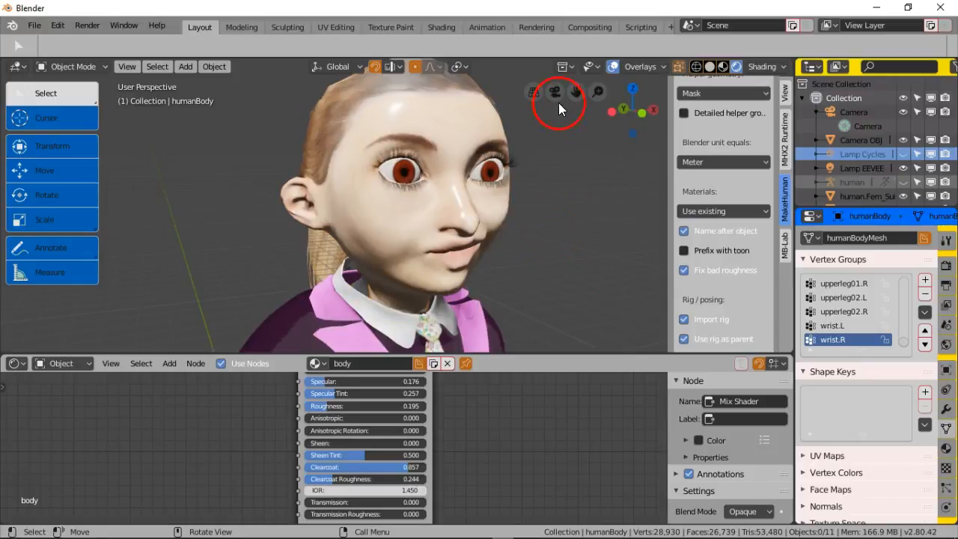
left_click(612, 64)
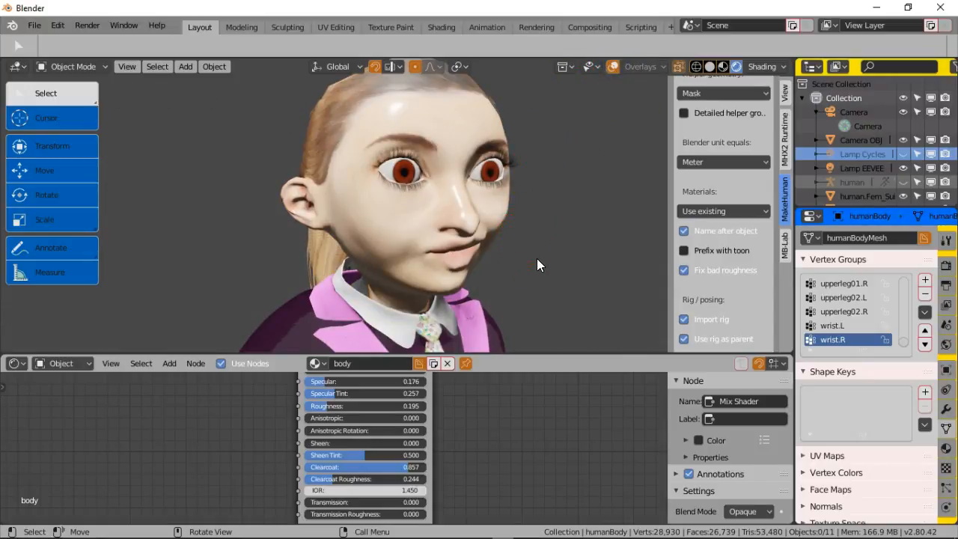
middle_click_drag(529, 228, 529, 251, "shift")
scroll(499, 279, "up", 2)
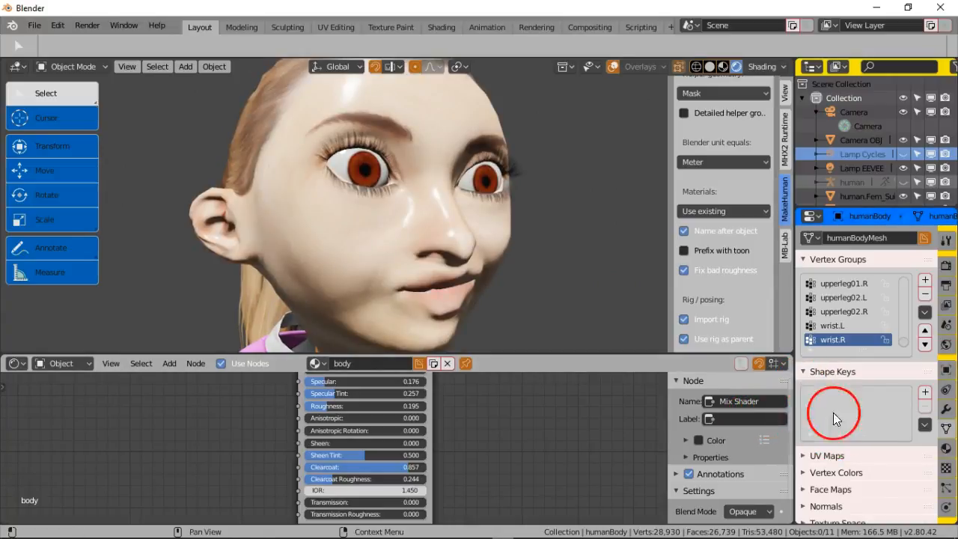
Switch the render engine to Cycles, showing Lamp Cycles and hiding Lamp EEVEE.
left_click(945, 266)
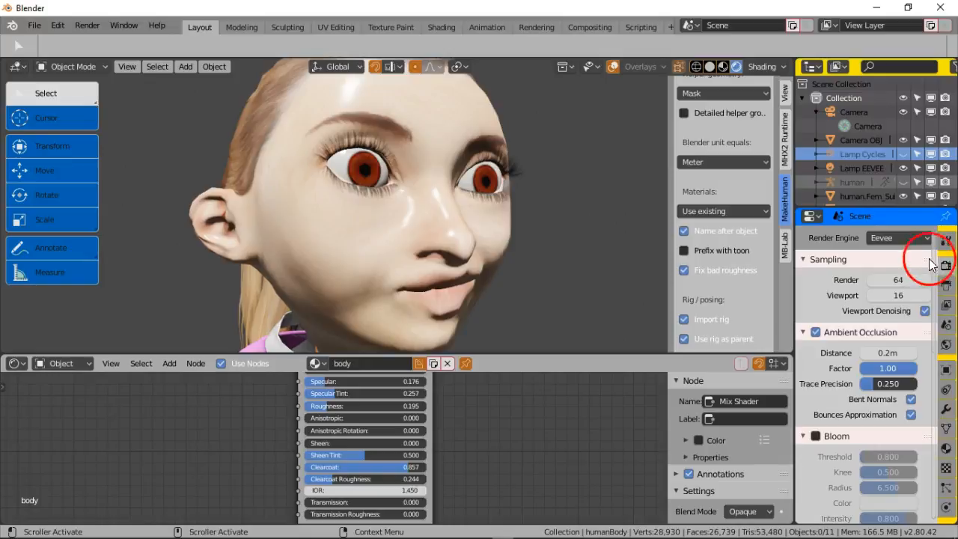
left_click(919, 237)
left_click(893, 190)
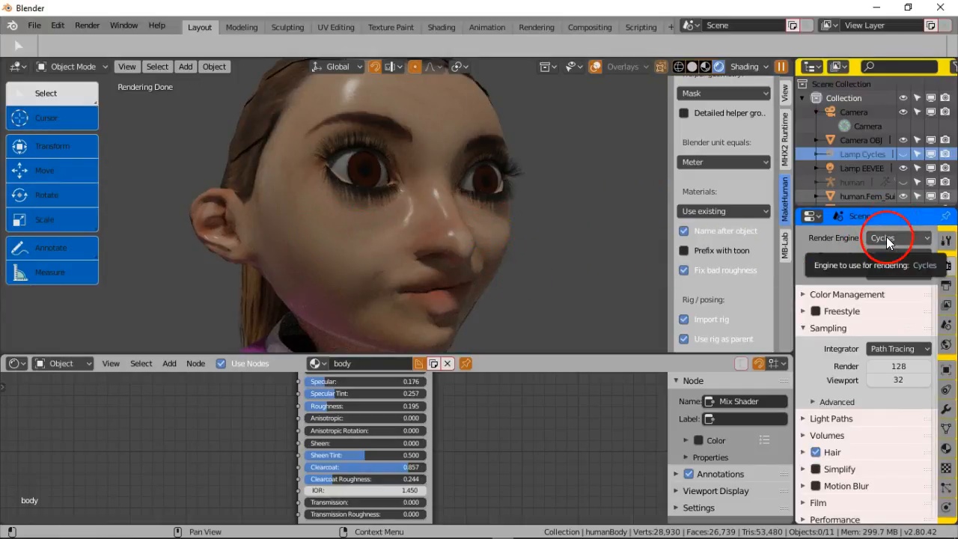
left_click(903, 153)
left_click(903, 168)
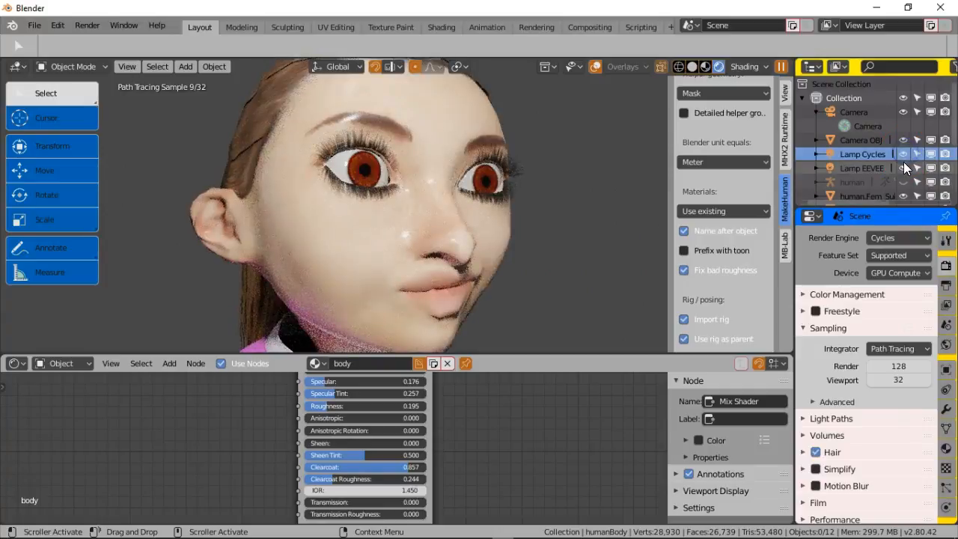
middle_click_drag(531, 243, 516, 261)
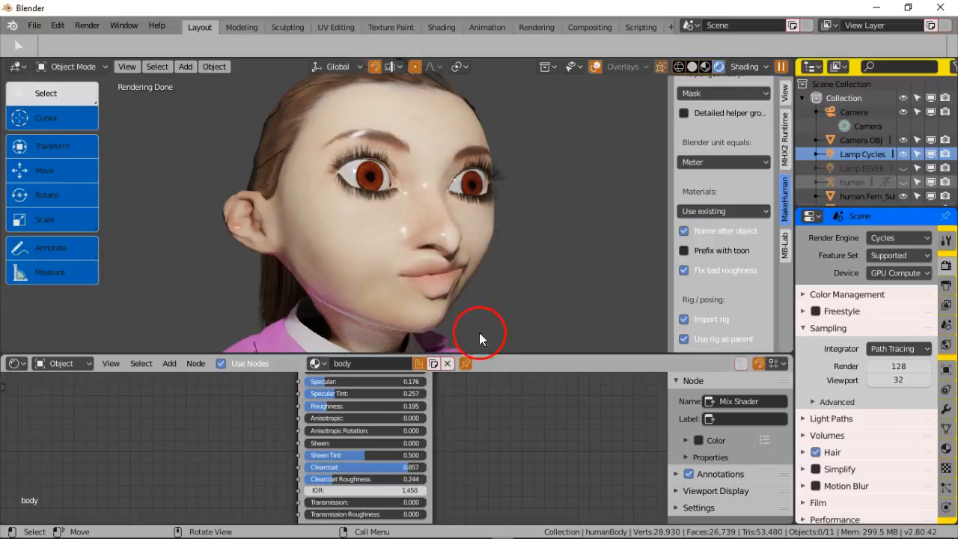
Set the skin's Clearcoat to 0.333, Clearcoat Roughness to 0.163 and Roughness to 0.276.
mouse_move(399, 471)
left_mouse_down()
mouse_move(352, 464)
mouse_move(330, 478)
left_mouse_up()
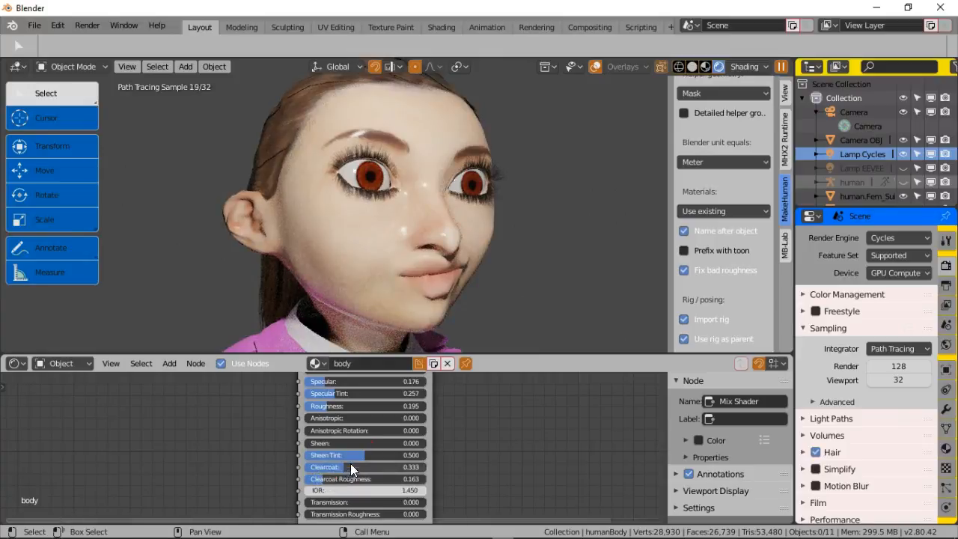
mouse_move(341, 405)
left_mouse_down()
mouse_move(352, 405)
mouse_move(341, 405)
left_mouse_up()
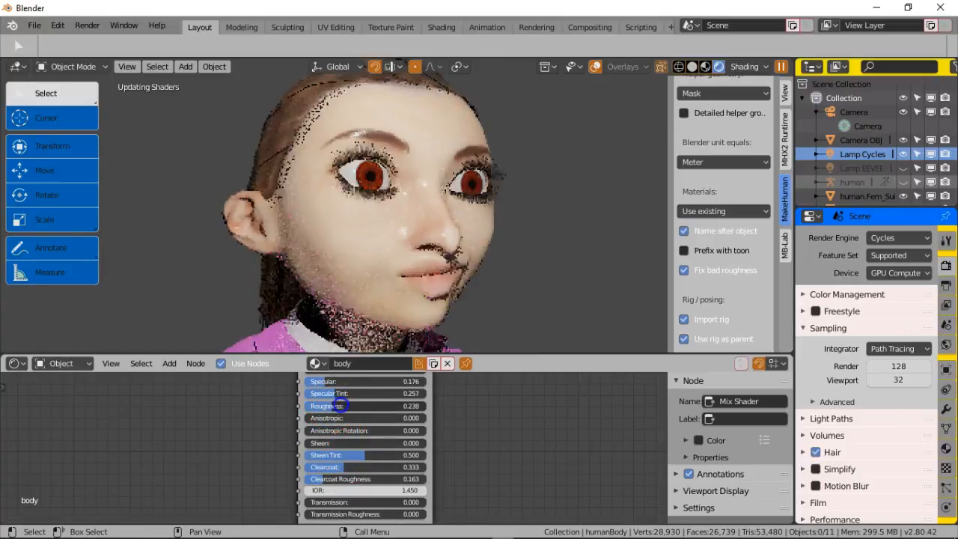
left_click(486, 276)
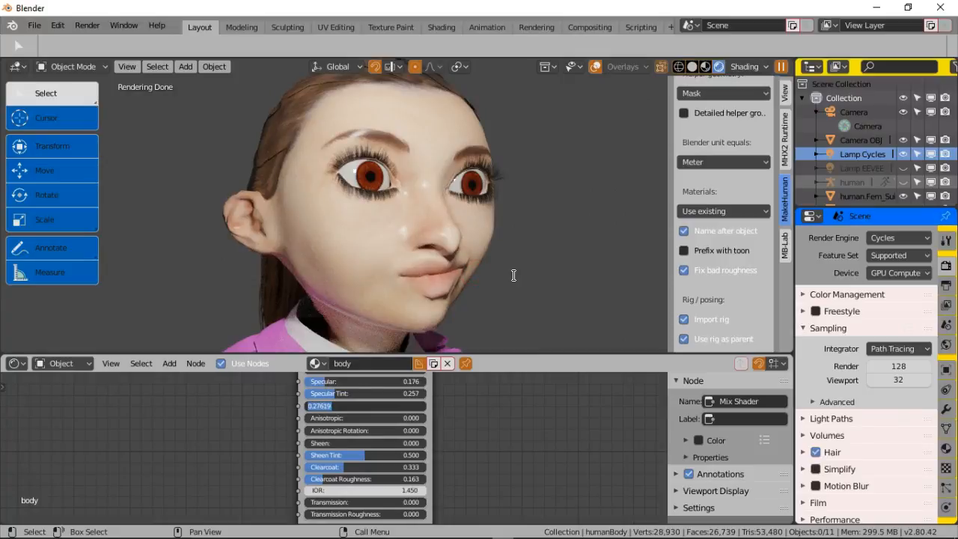
left_click(514, 285)
left_click(385, 297)
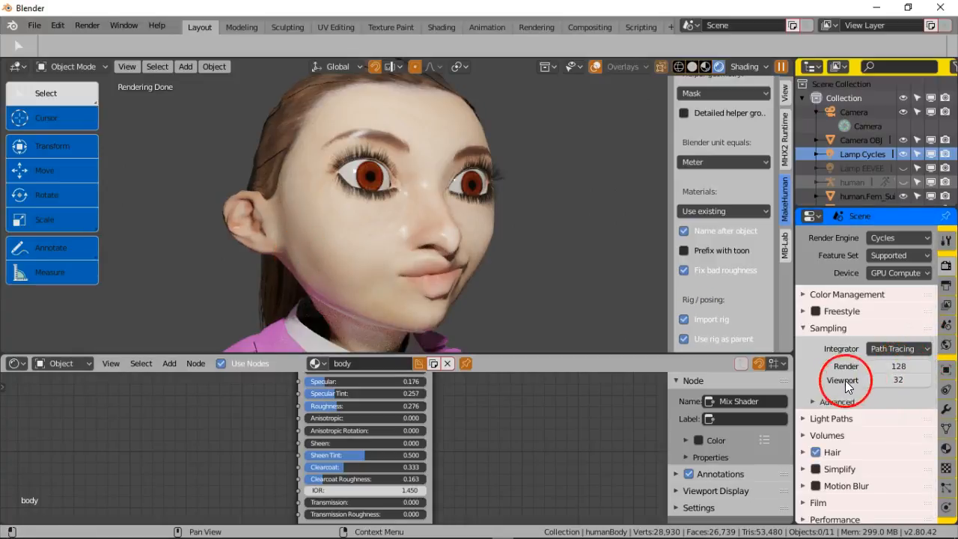
Enlarge the 3D viewport over the node editor and set the Cycles viewport samples to 500.
left_click_drag(561, 353, 543, 518)
middle_click_drag(517, 398, 517, 355, "shift")
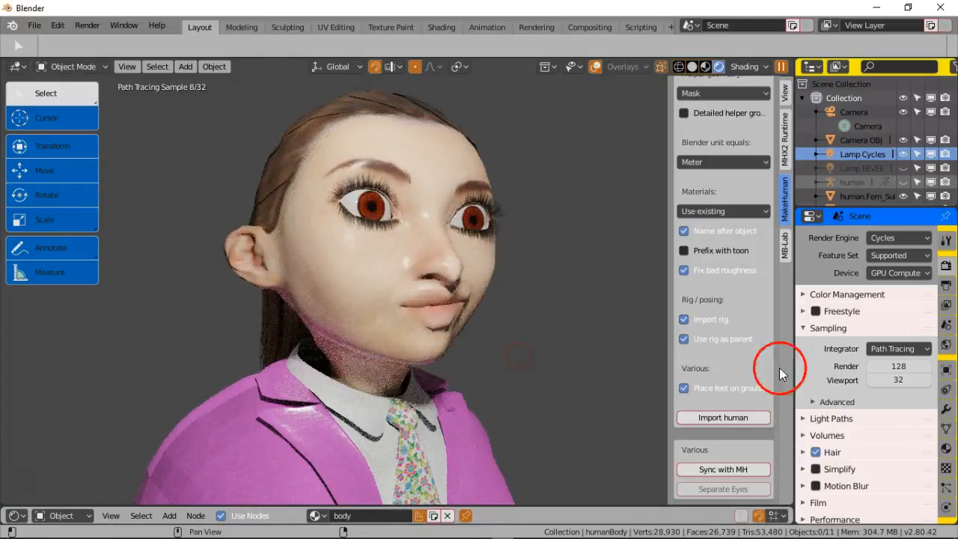
left_click(903, 381)
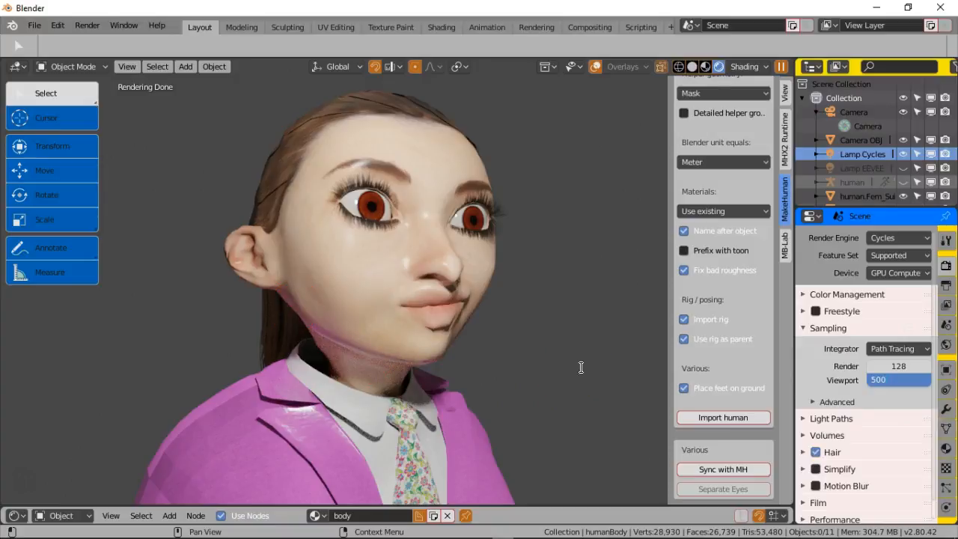
key("Return")
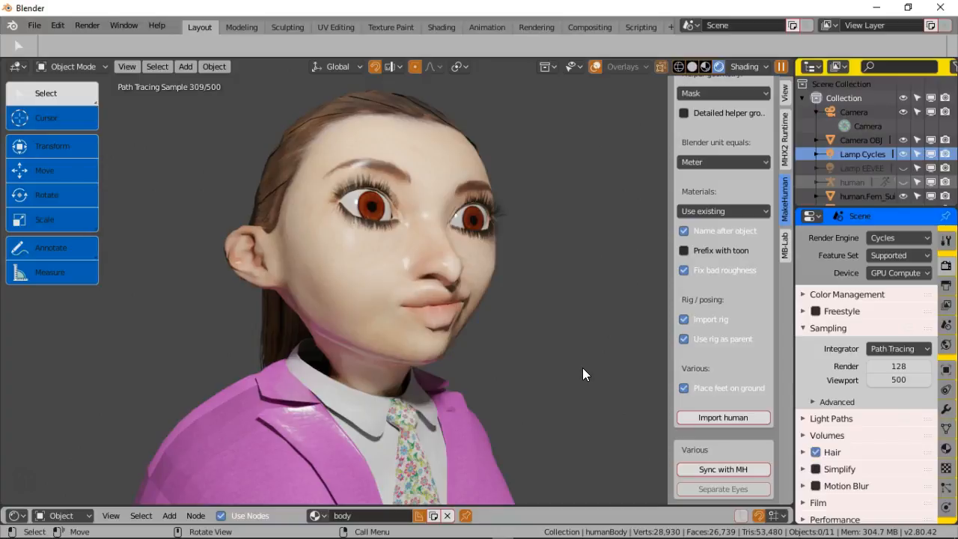
Set the Cycles viewport samples to 1000.
left_click(887, 197)
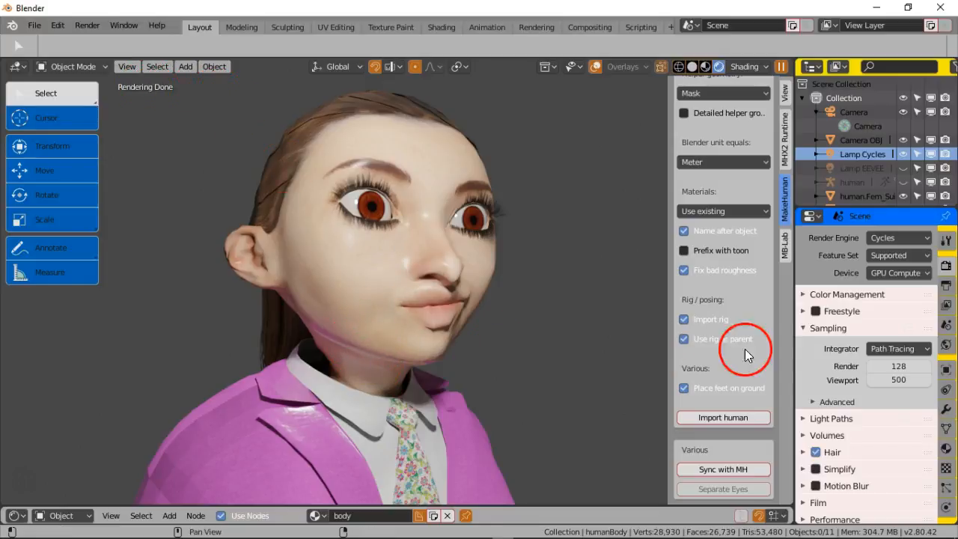
left_click(897, 380)
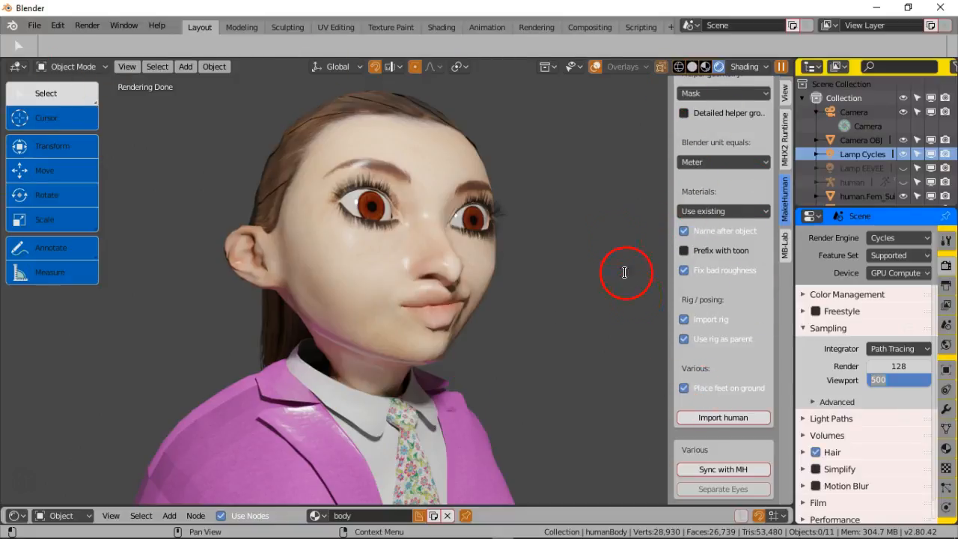
type("1000")
key("Return")
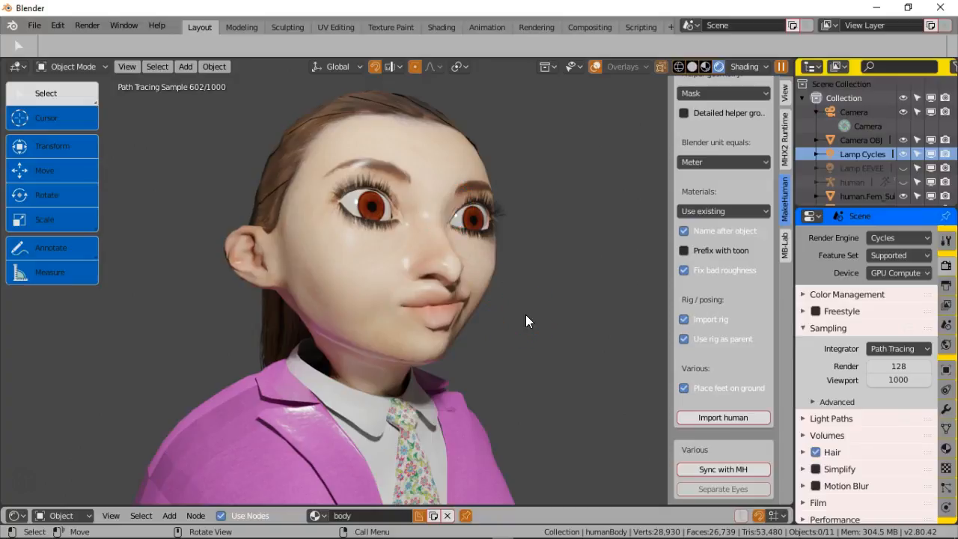
left_click(455, 347)
Start saving the scene as a new Blender file and browse to the Pretty folder inside MakeHuman.
left_click(34, 25)
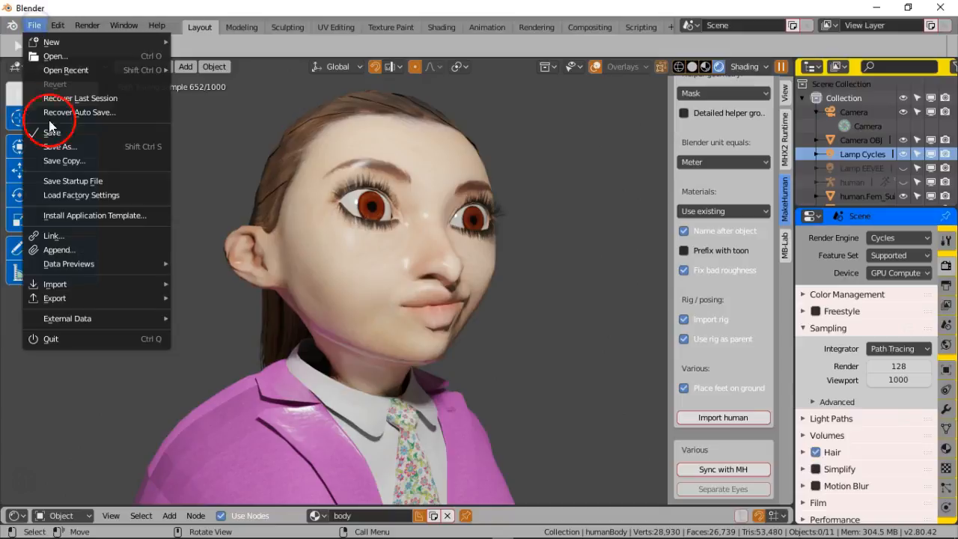
left_click(60, 147)
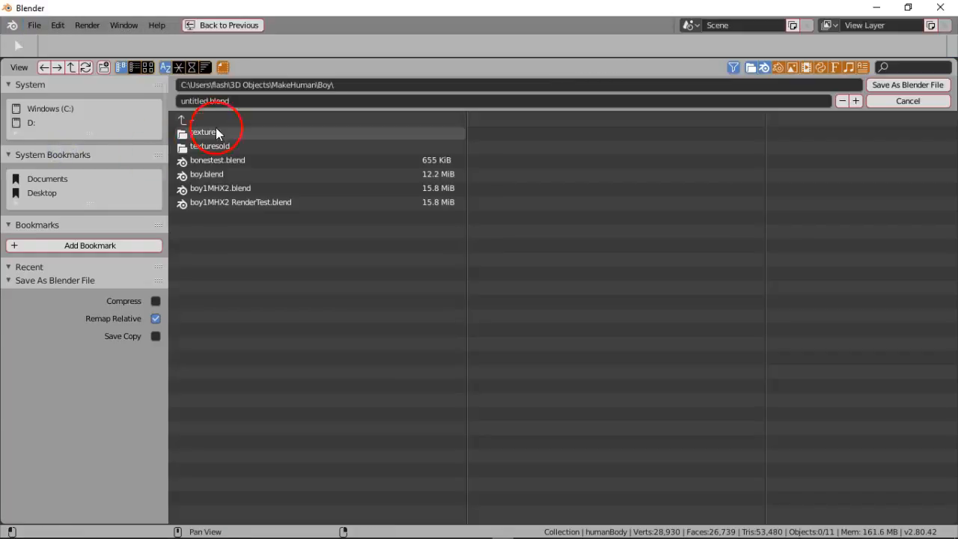
left_click(205, 101)
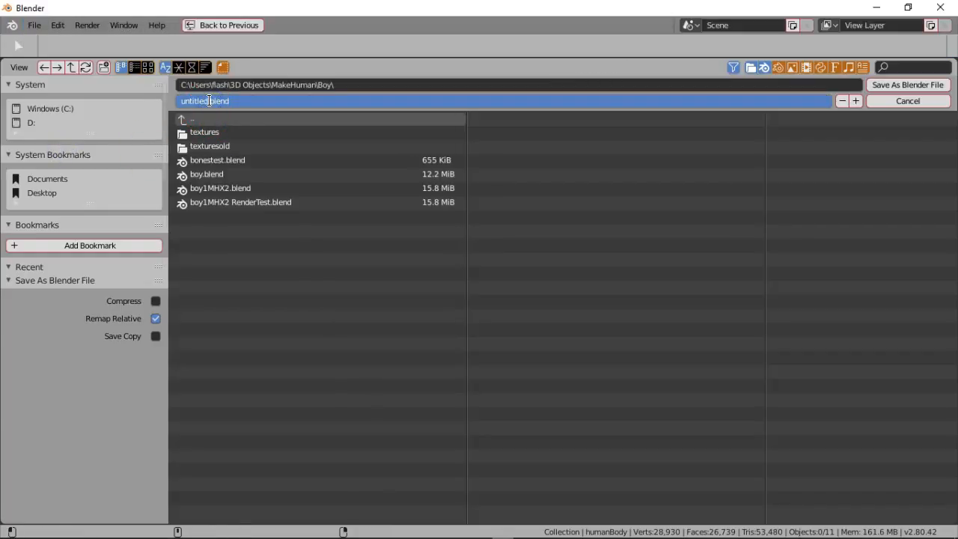
left_click_drag(209, 101, 183, 117)
left_click(185, 117)
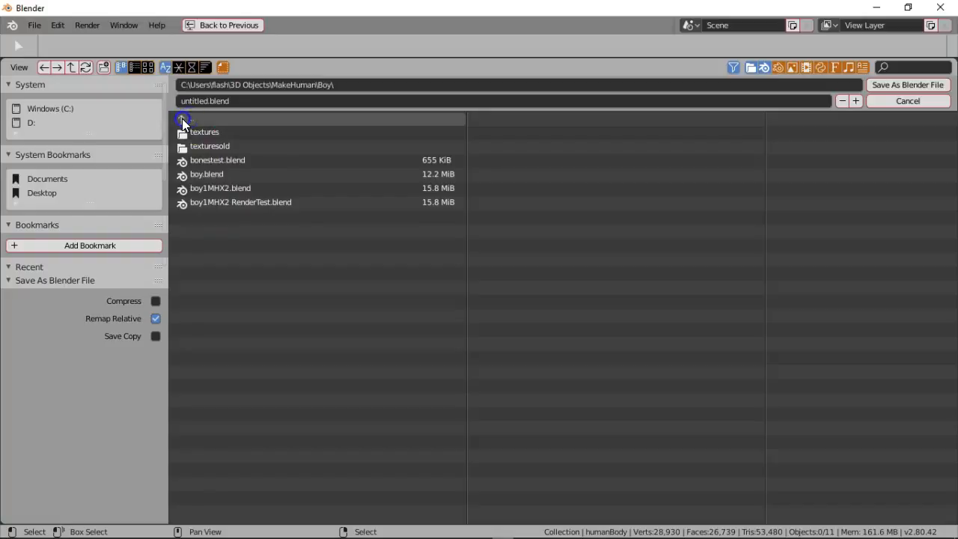
left_click(181, 118)
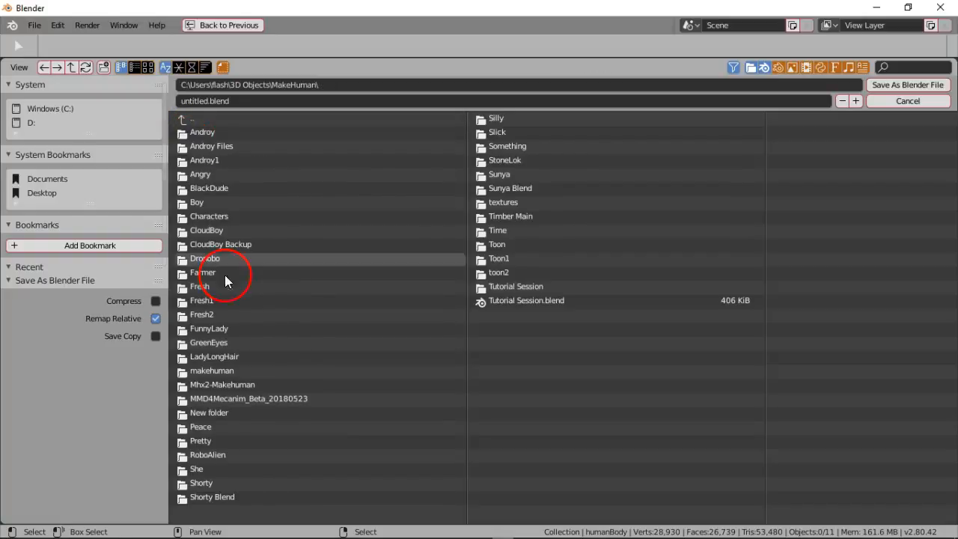
left_click(215, 441)
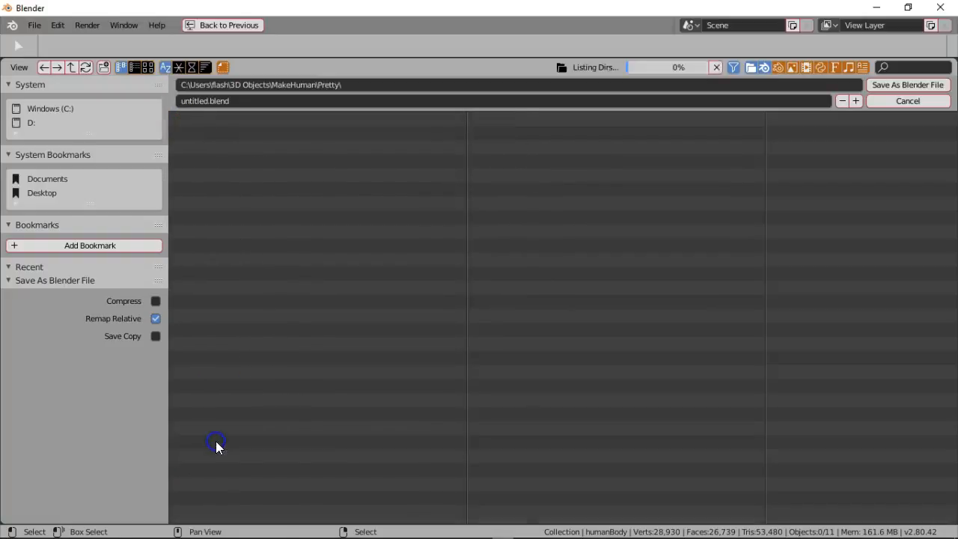
Check the She folder as a save location and return to the Pretty folder.
left_click(182, 120)
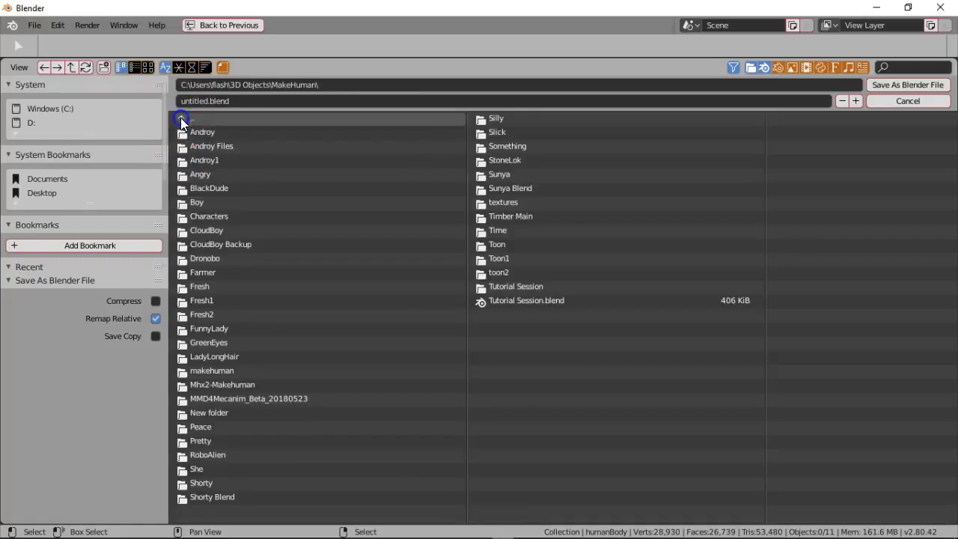
left_click(200, 463)
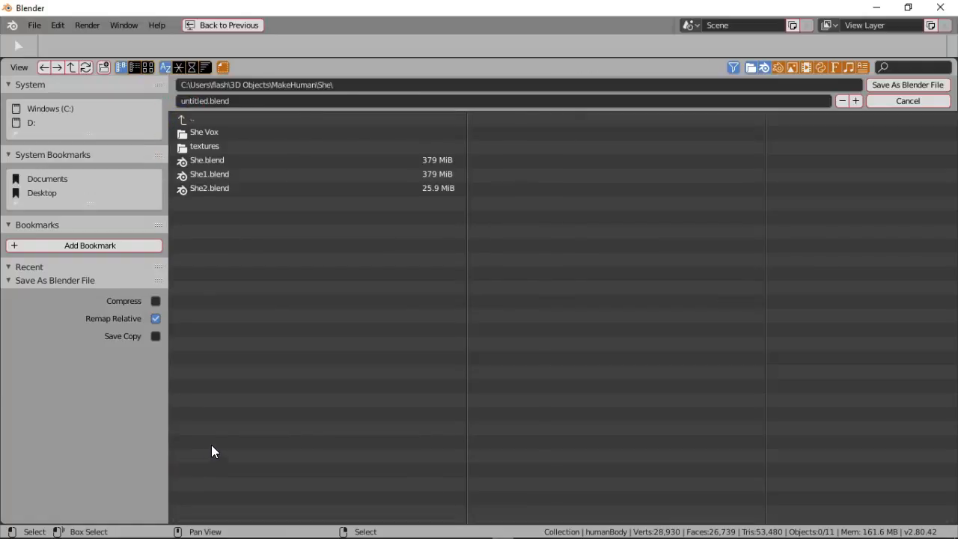
left_click(181, 118)
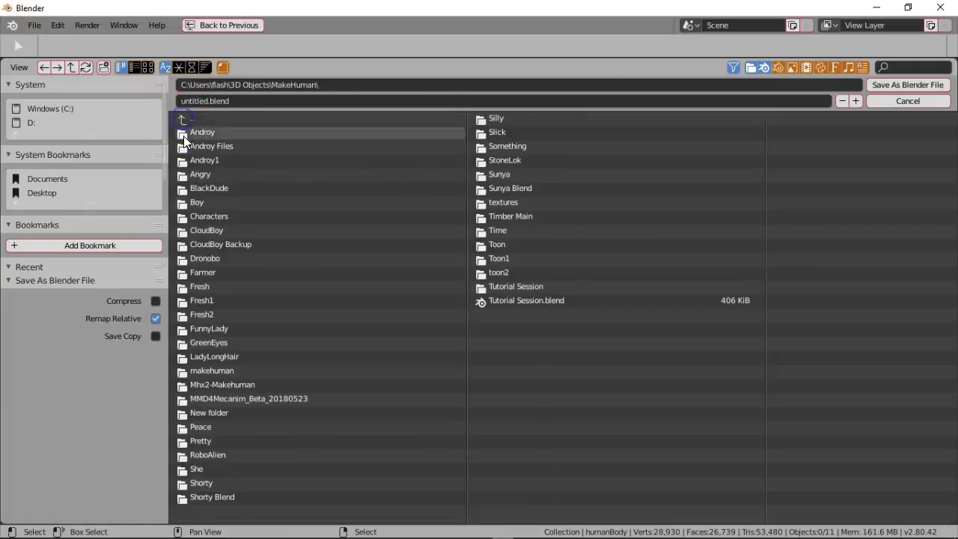
left_click(220, 440)
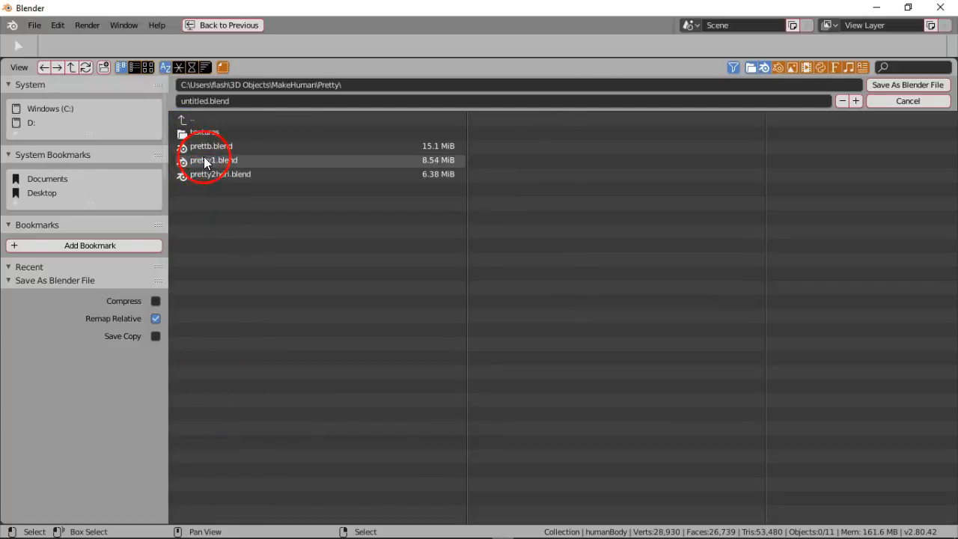
Name the scene file Pretty2 and save it in the MakeHuman Pretty folder.
left_click(208, 101)
left_click_drag(208, 101, 155, 100)
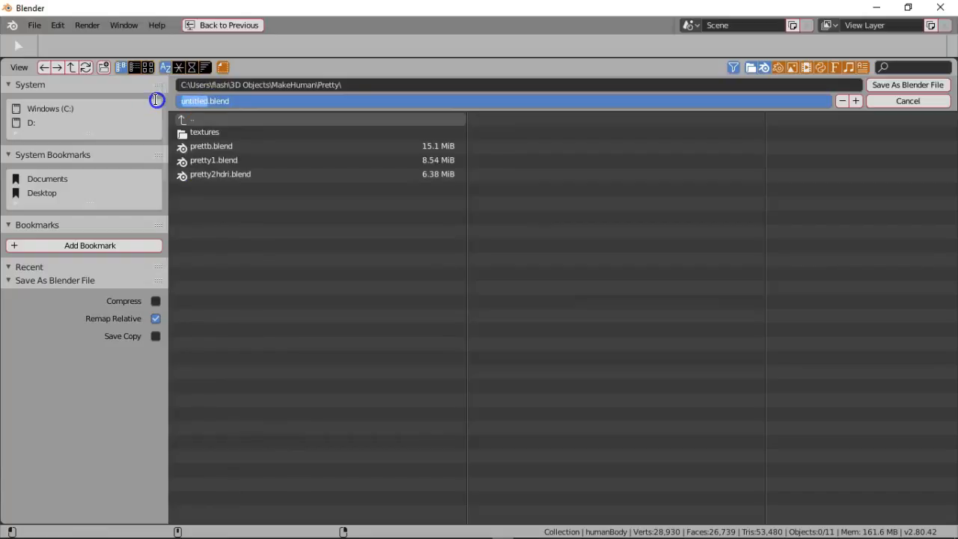
type("Pretty2")
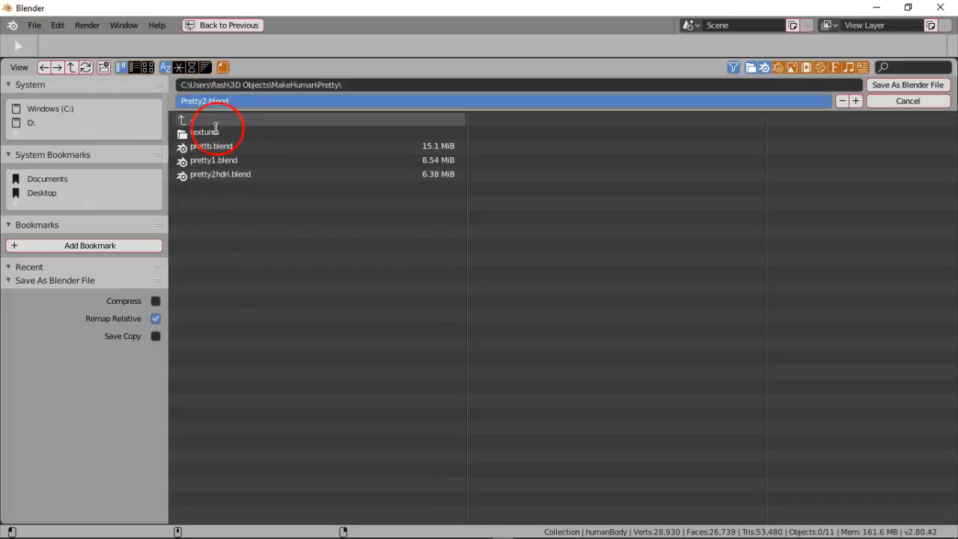
left_click(891, 84)
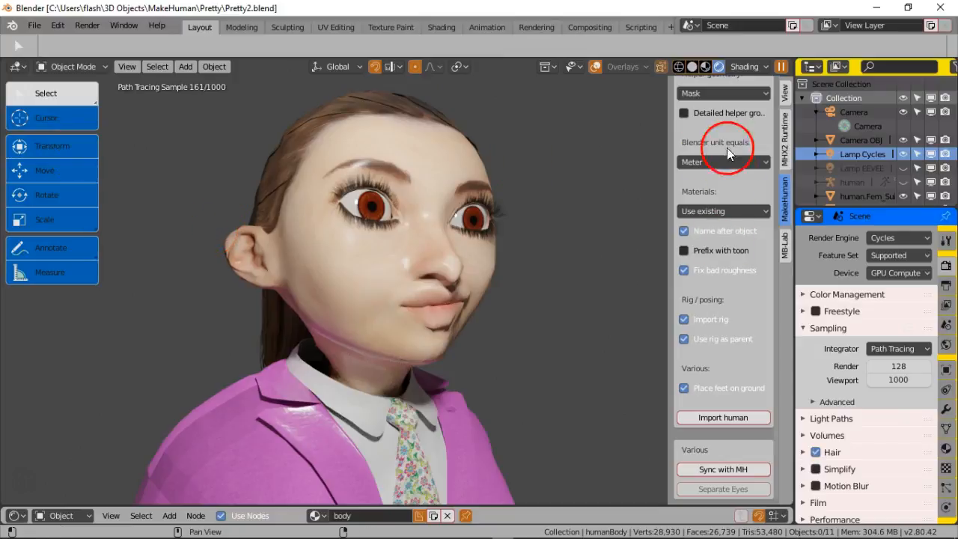
Hide the 3D viewport's sidebar and toolbar, and darken the World surface color to a near-black gray.
key("n")
key("t")
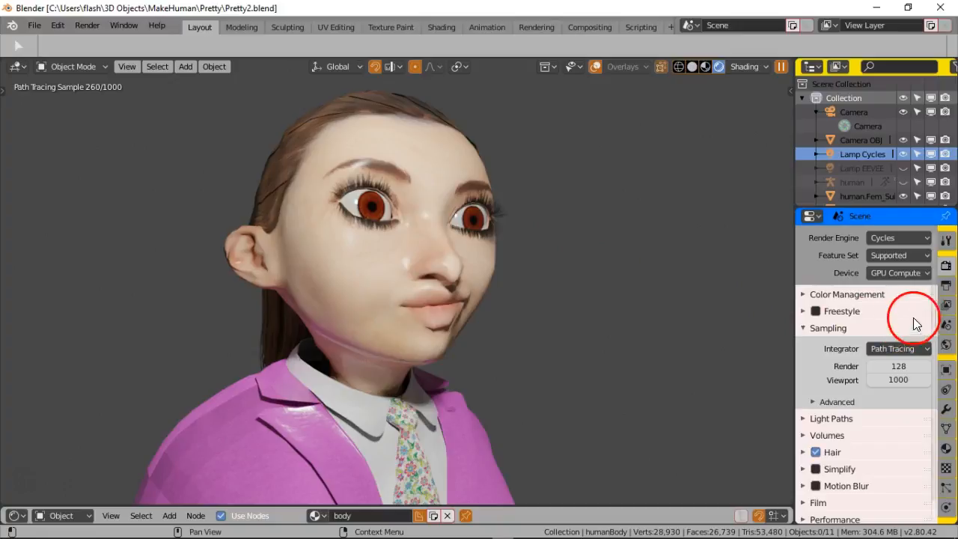
left_click(947, 347)
left_click(428, 286)
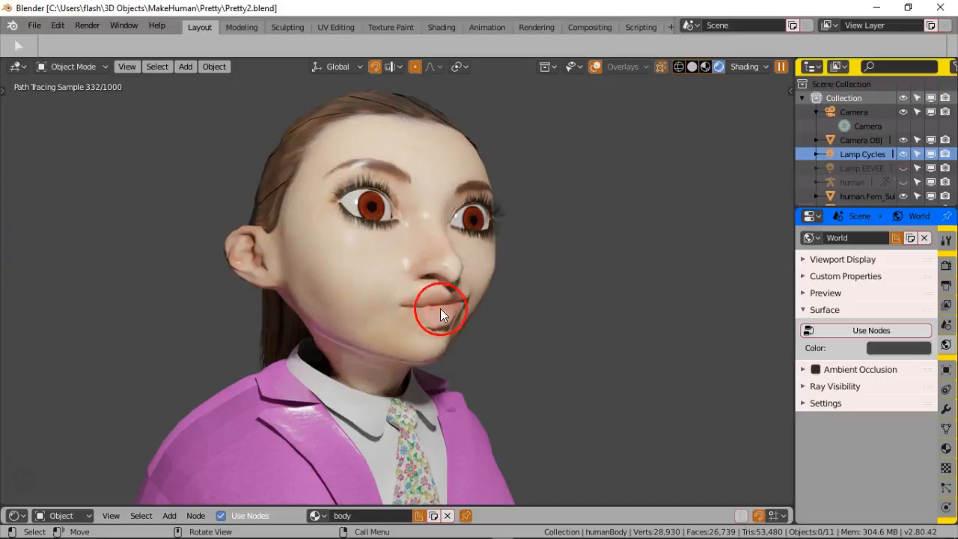
left_click(908, 351)
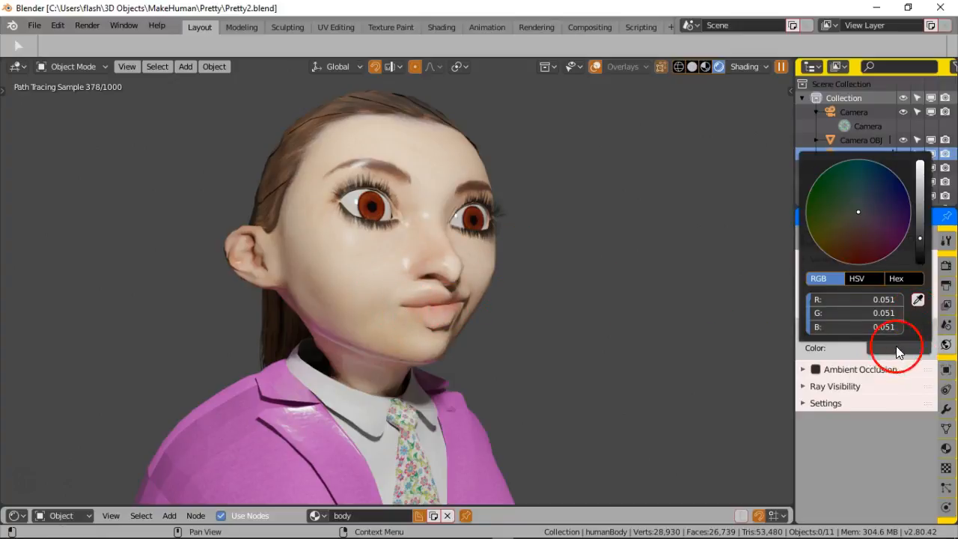
left_click_drag(919, 239, 920, 249)
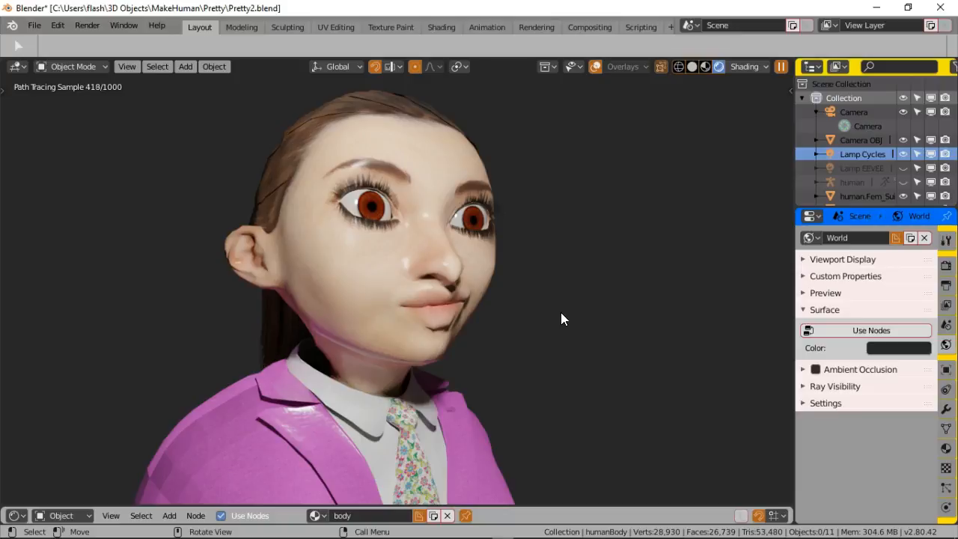
left_click(389, 284)
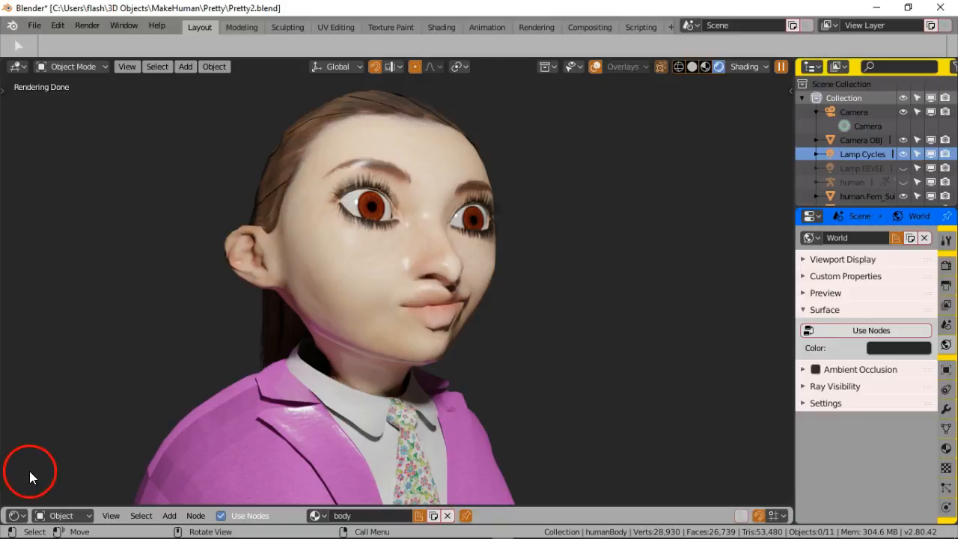
Toggle the 3D viewport's header off and back on several times.
right_click(482, 66)
left_click(482, 65)
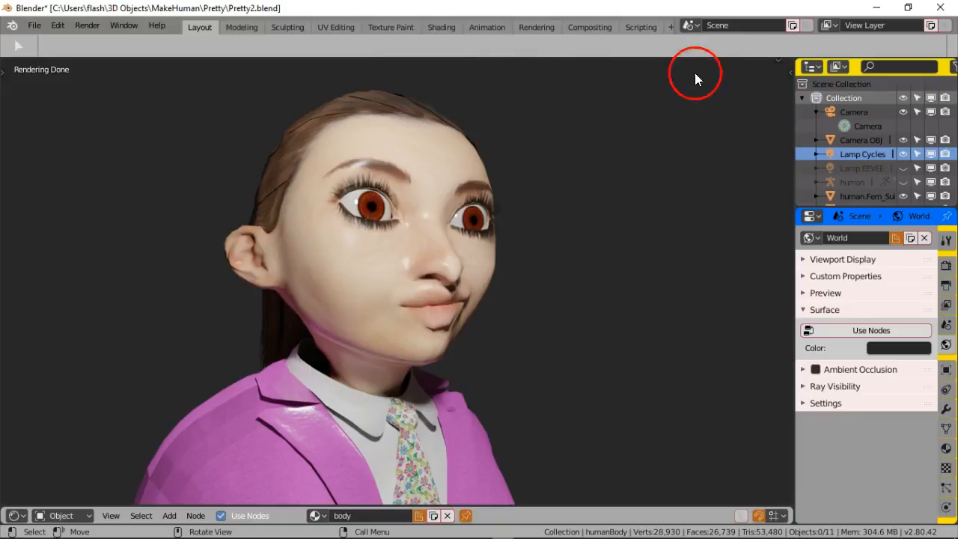
left_click(776, 61)
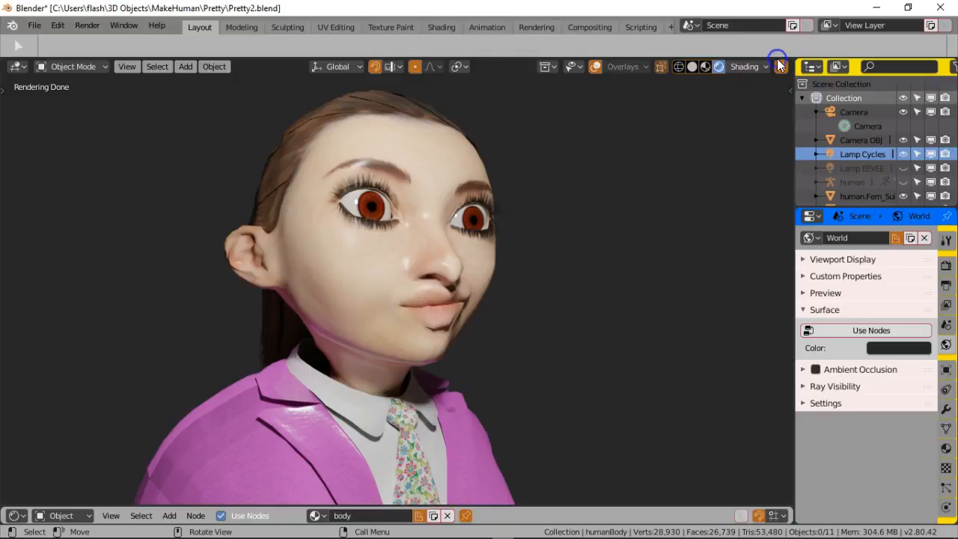
left_click(498, 65)
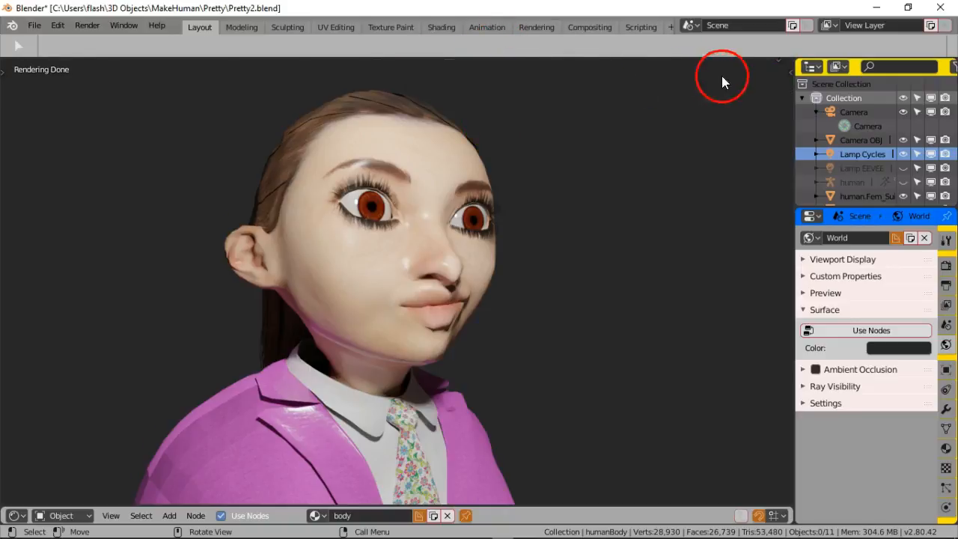
left_click(777, 62)
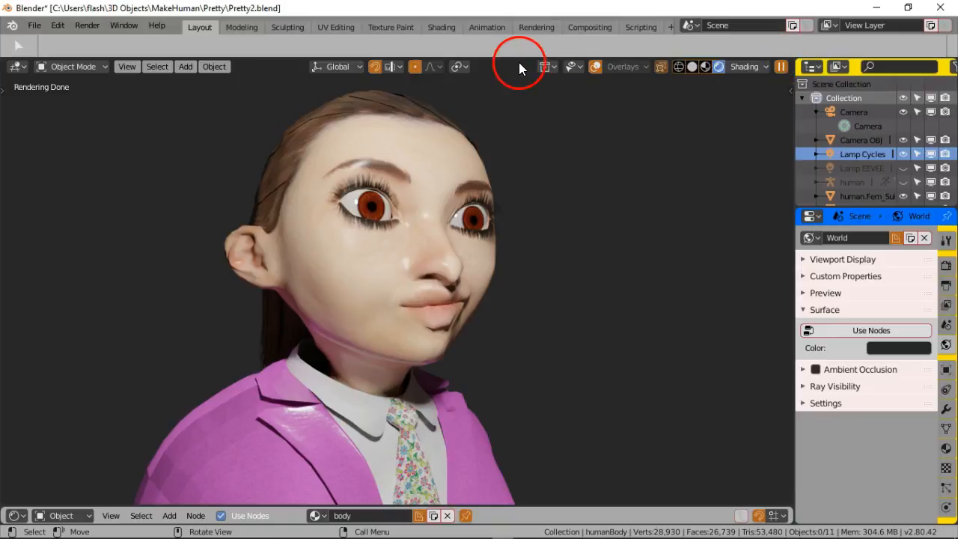
left_click(275, 71)
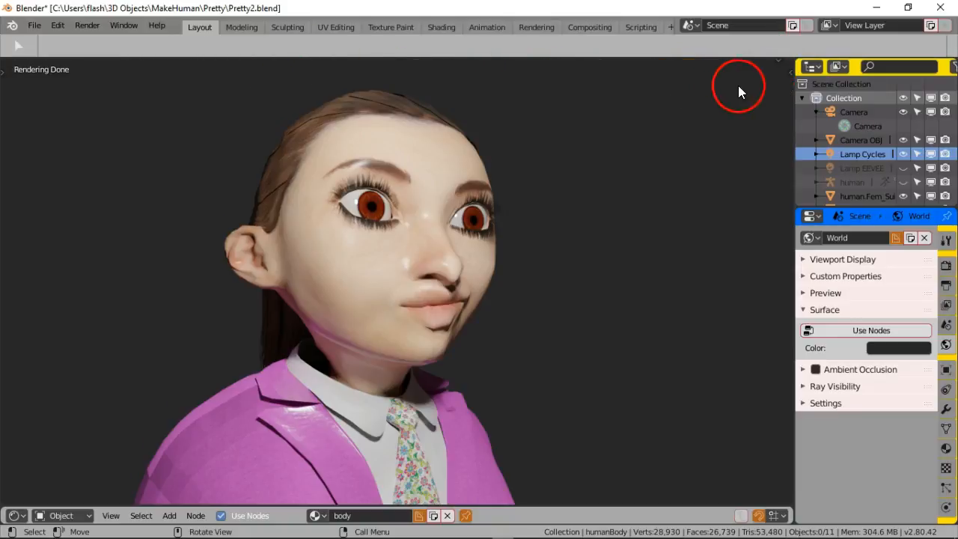
left_click(778, 61)
left_click(284, 66)
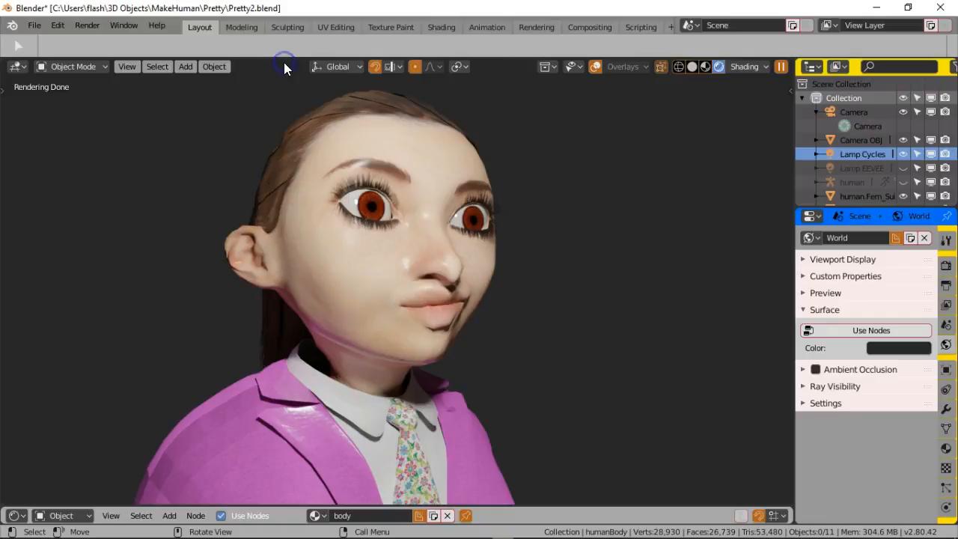
Flip the 3D viewport's header to the bottom of the editor and back to its top.
right_click(301, 66)
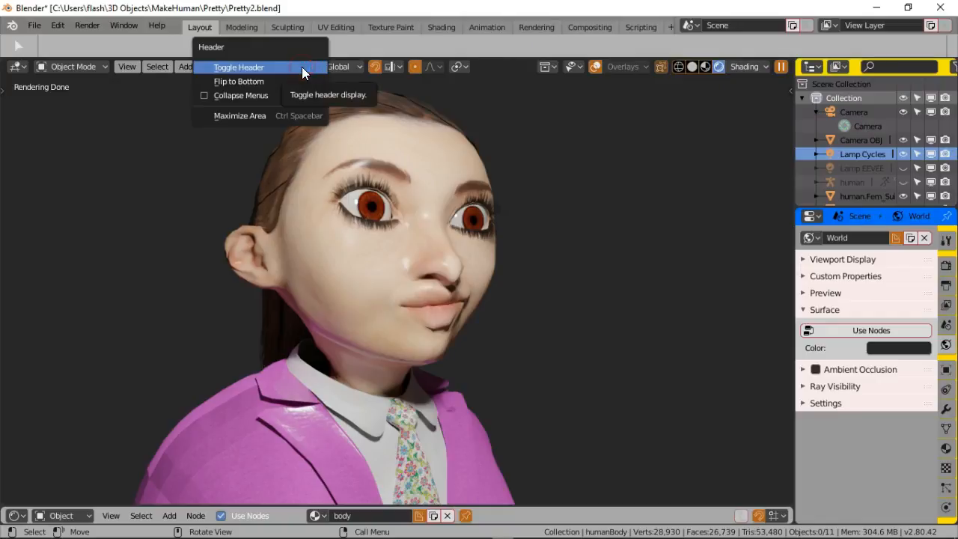
left_click(252, 83)
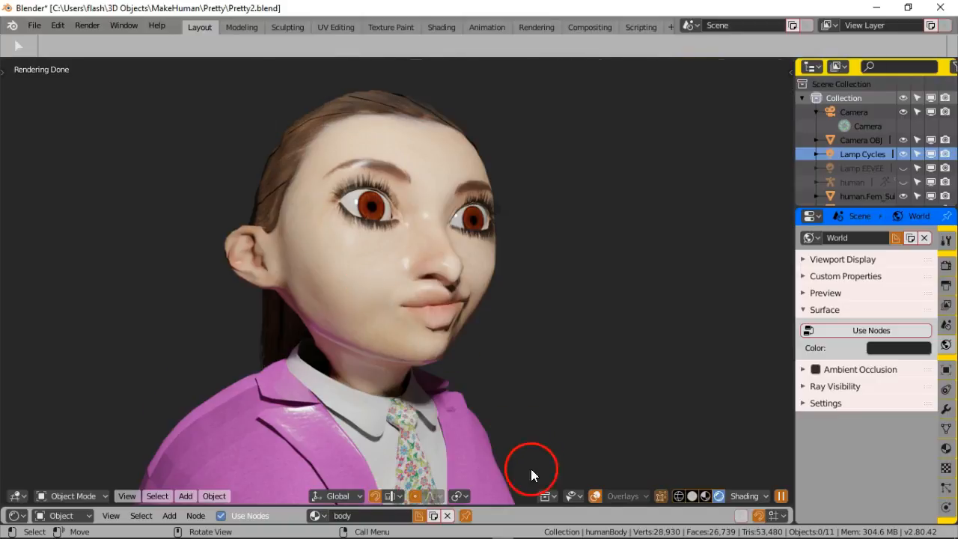
right_click(524, 494)
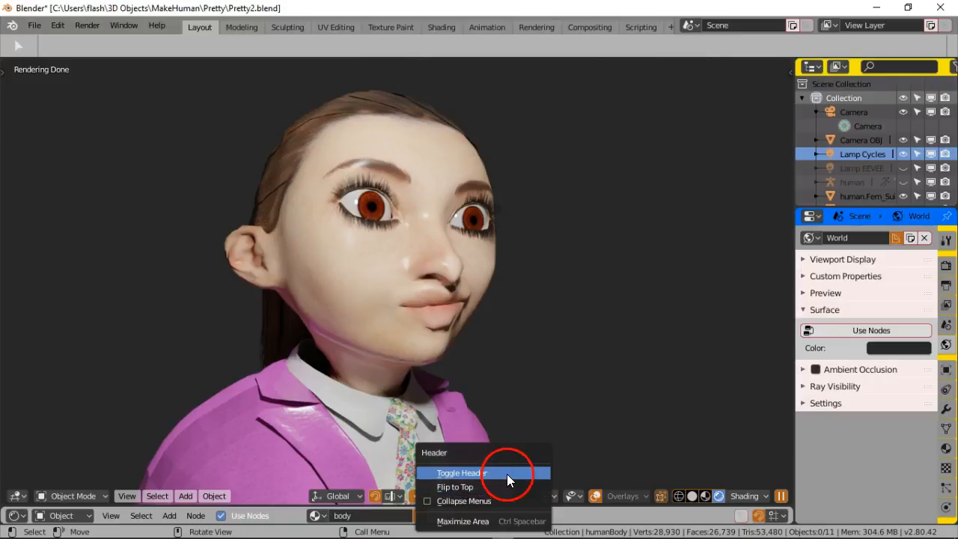
left_click(504, 487)
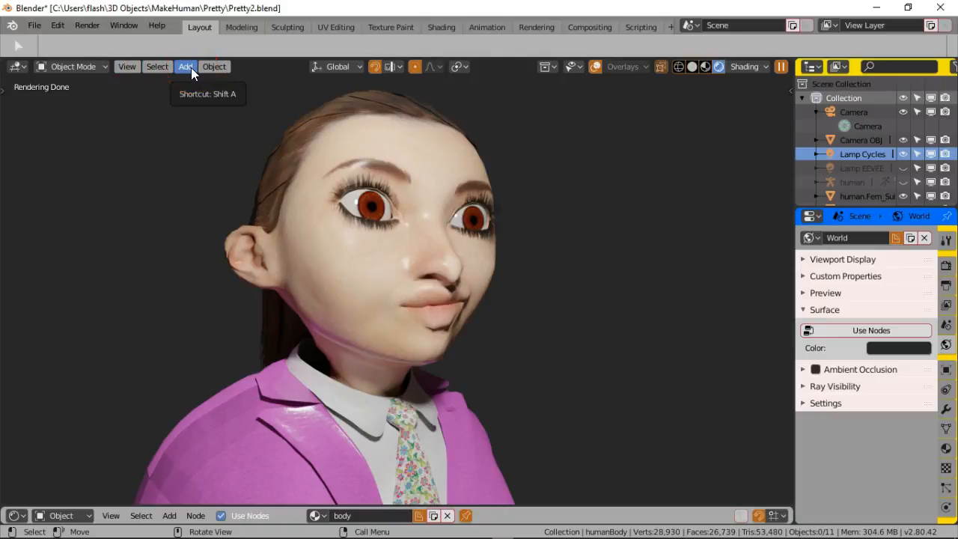
left_click(193, 349)
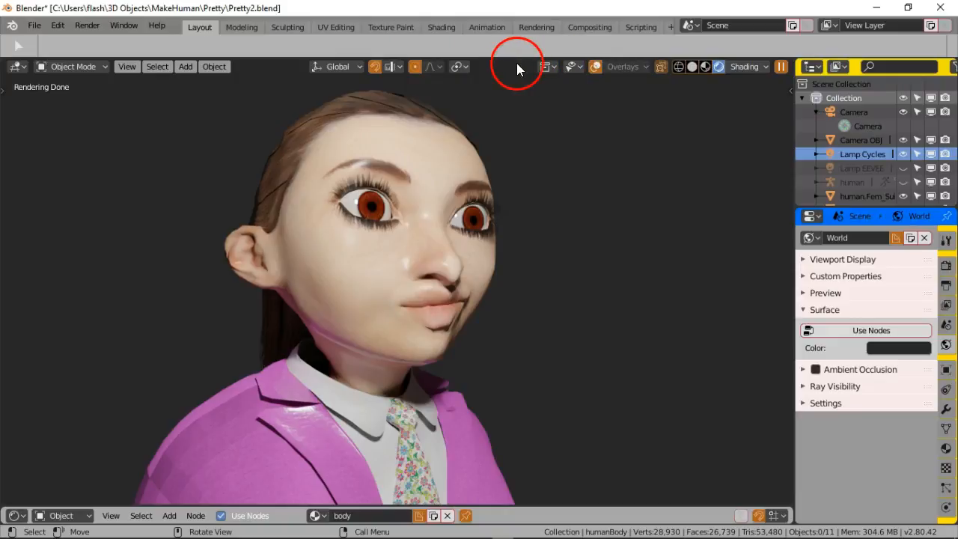
Hide the 3D viewport's header once more and restore it.
right_click(518, 63)
left_click(518, 62)
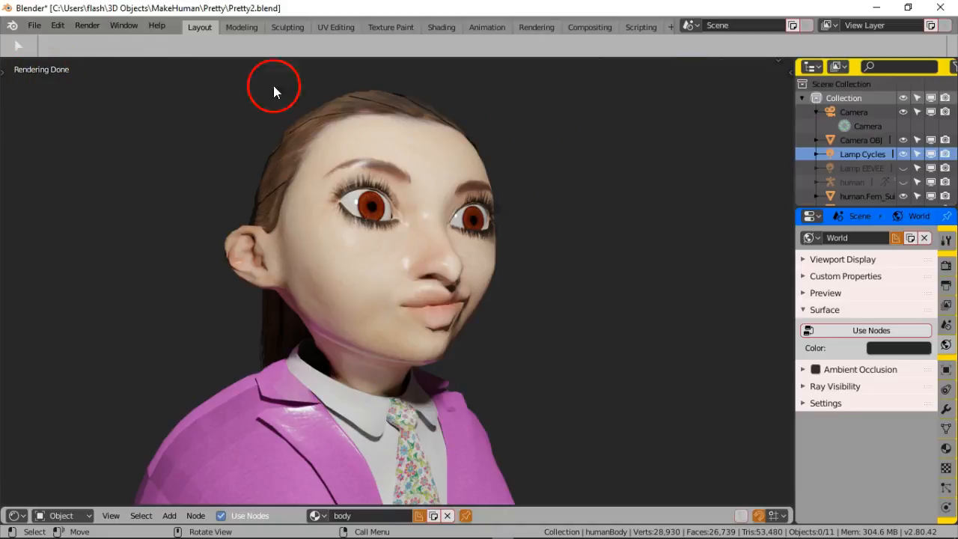
left_click(779, 64)
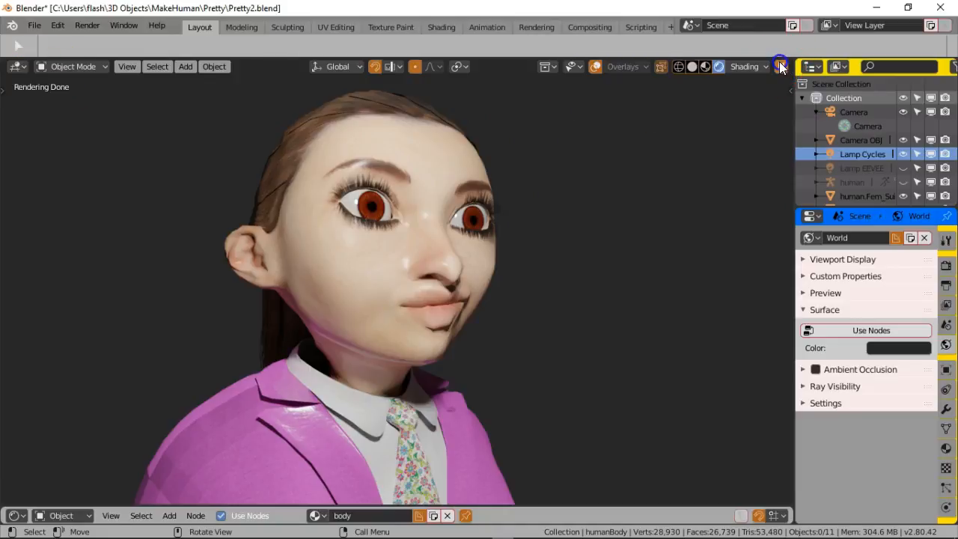
Check the viewport overlay options, and switch all overlays on and off again.
left_click(642, 66)
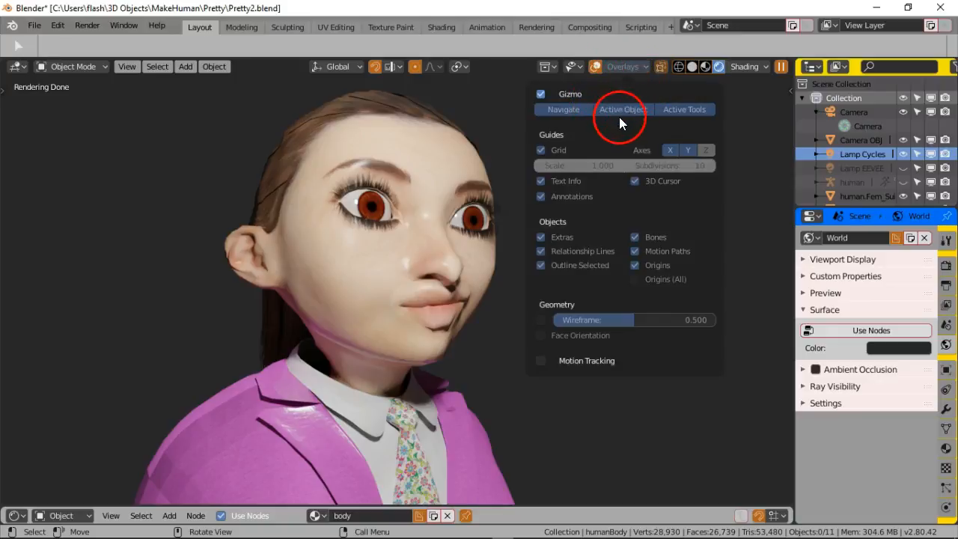
left_click(597, 68)
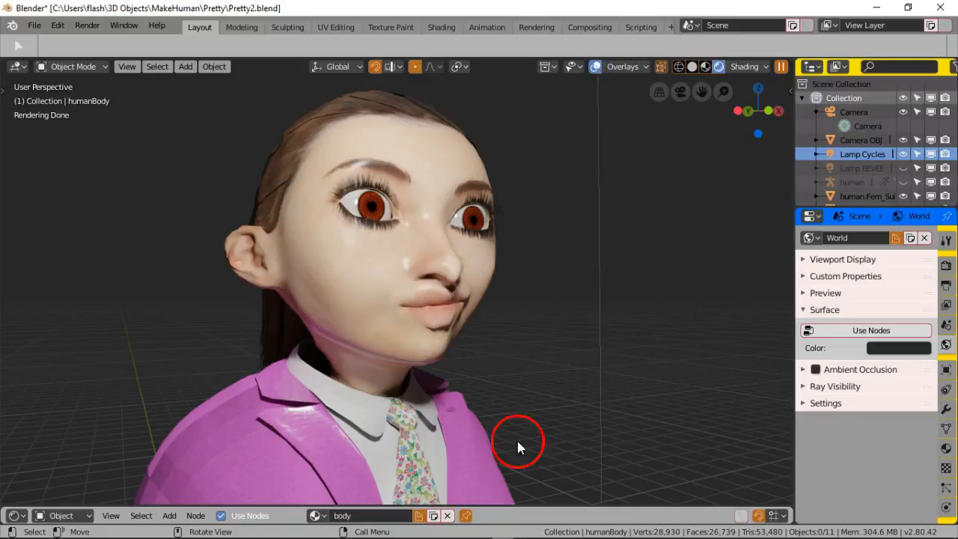
left_click(596, 68)
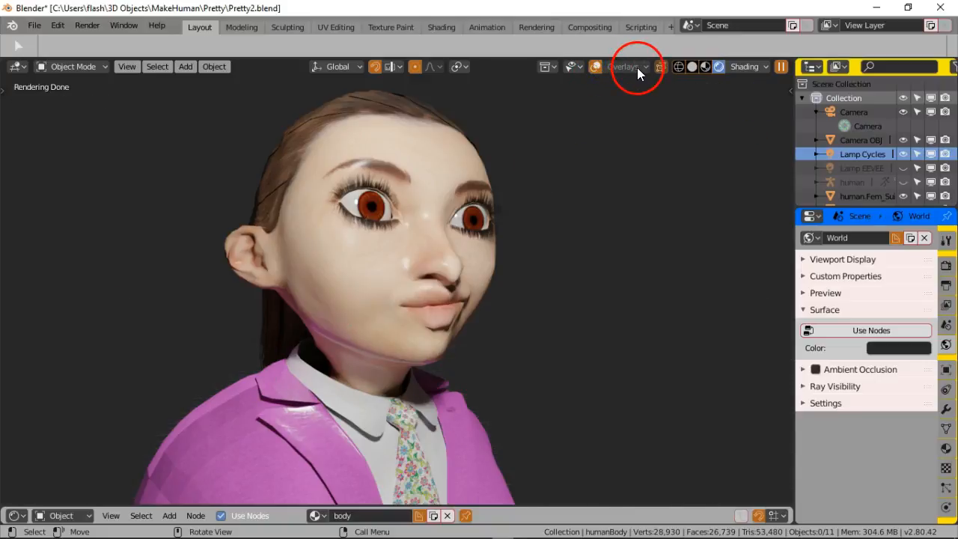
Turn off the Text Info guide in the viewport overlay settings.
left_click(637, 68)
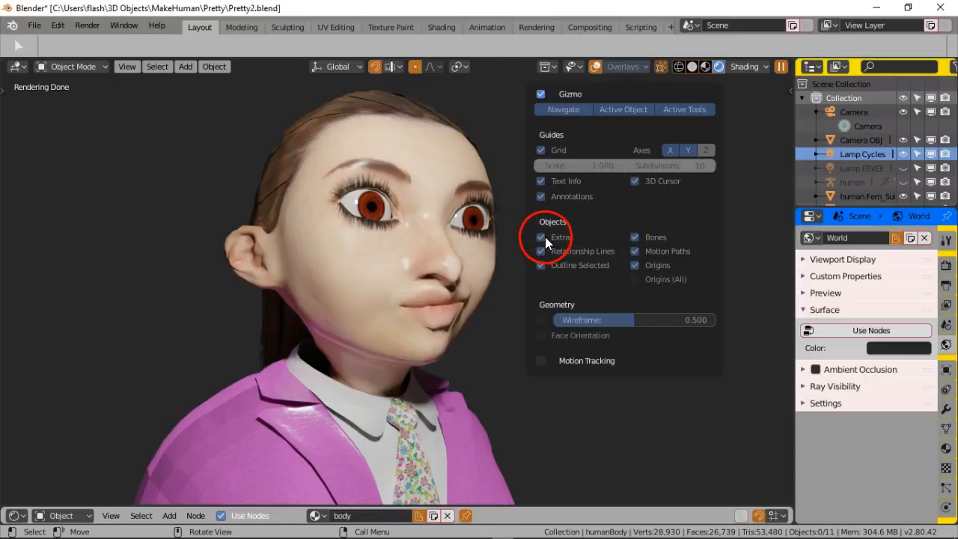
left_click(617, 267)
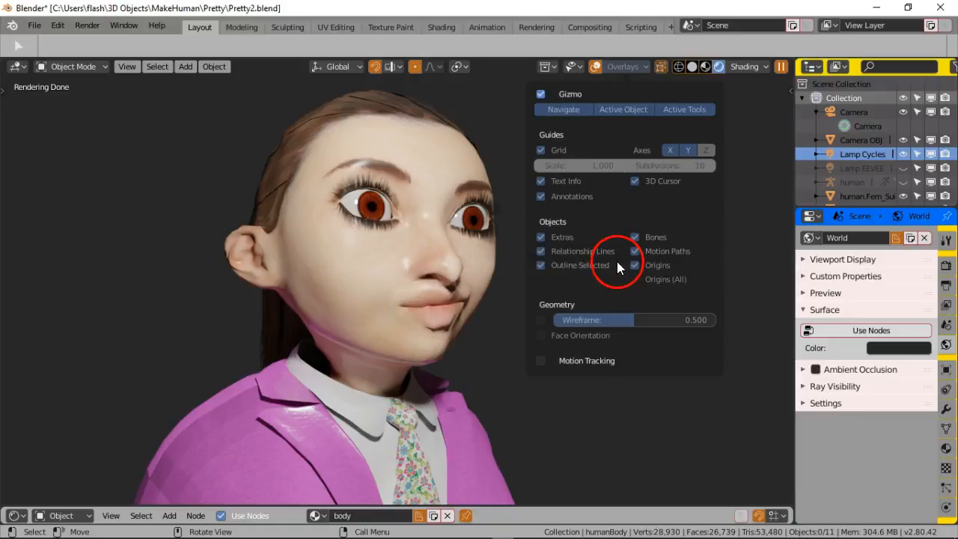
left_click(540, 181)
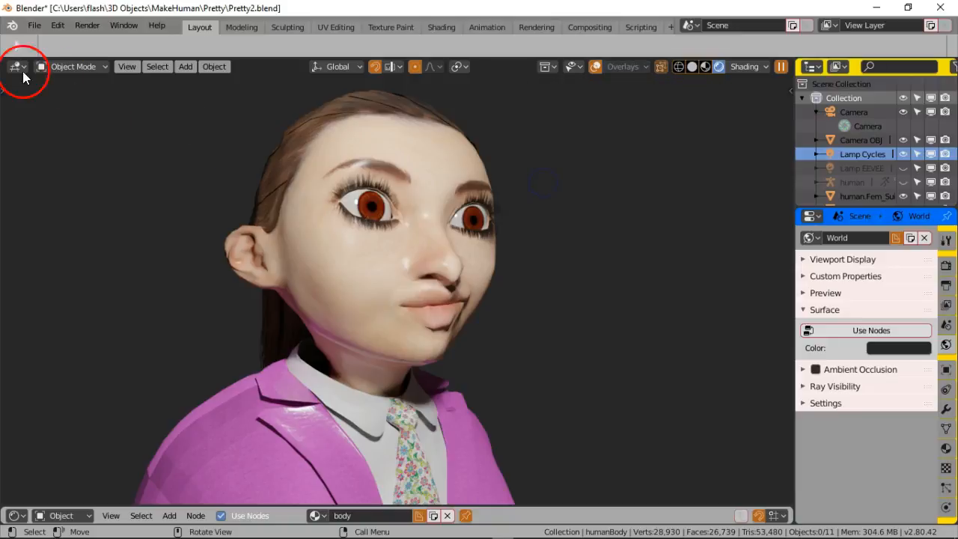
Hide the 3D viewport's header for an unobstructed view of the rendered character.
right_click(515, 72)
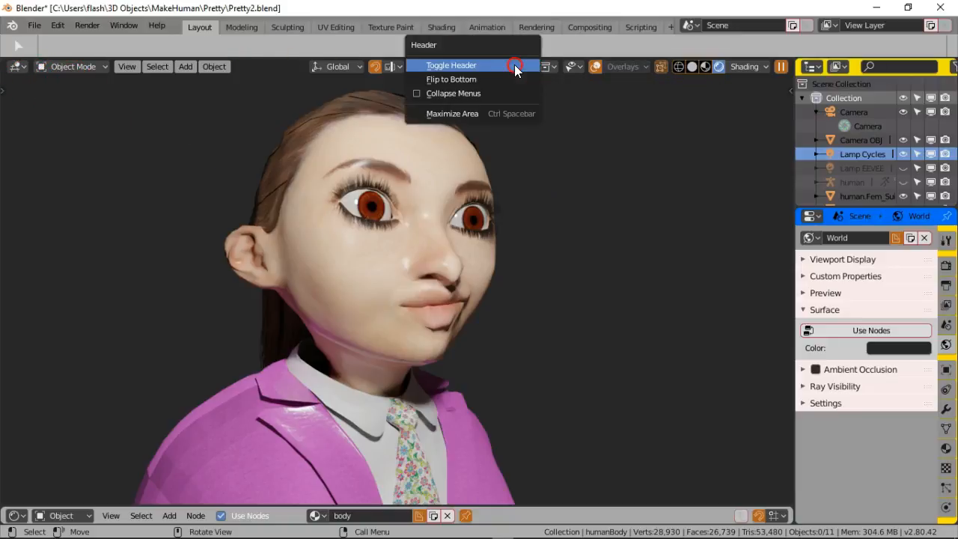
left_click(514, 64)
left_click(620, 151)
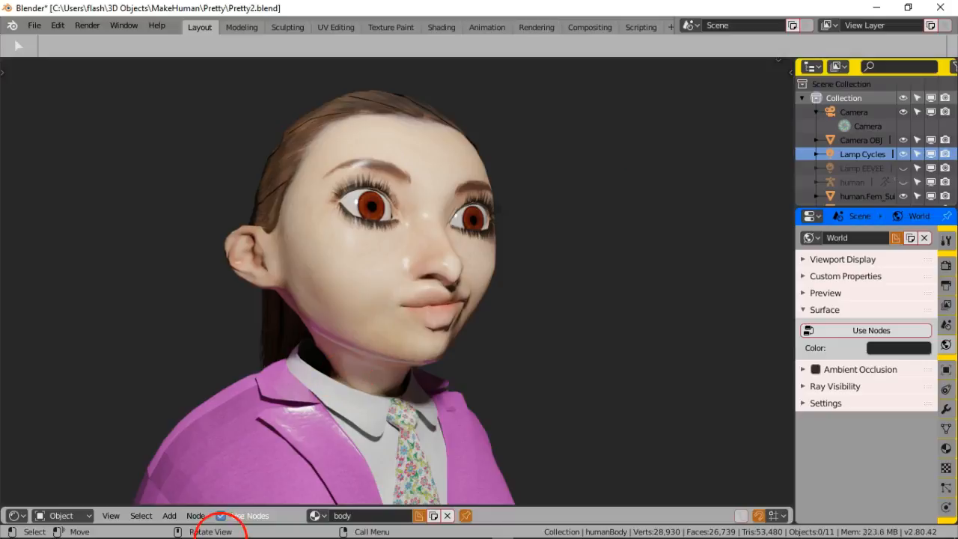
Switch to Paint, maximize the Boy1 image and examine the boy's face and skin shading in it.
left_click(180, 531)
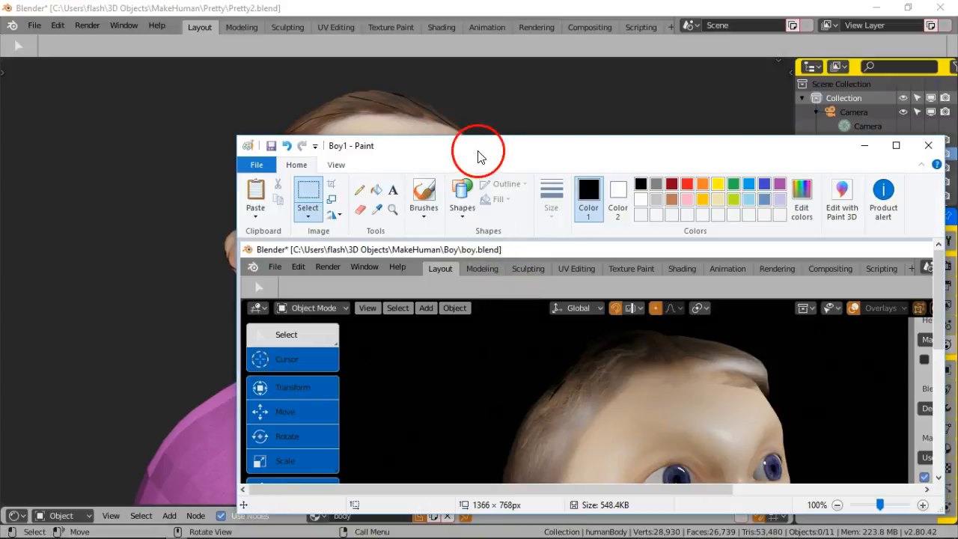
left_click_drag(472, 145, 348, 85)
scroll(493, 374, "down", 5)
scroll(494, 374, "down", 2)
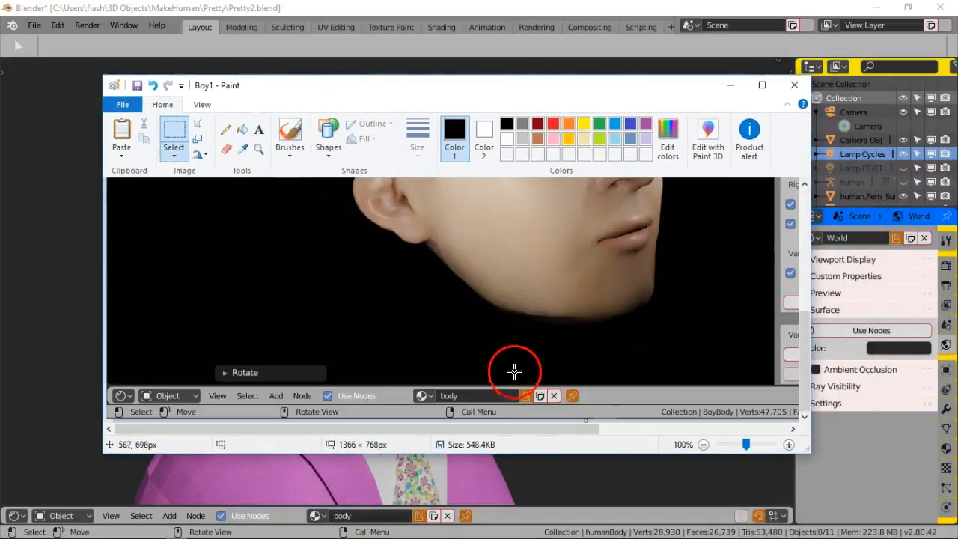
left_click(763, 86)
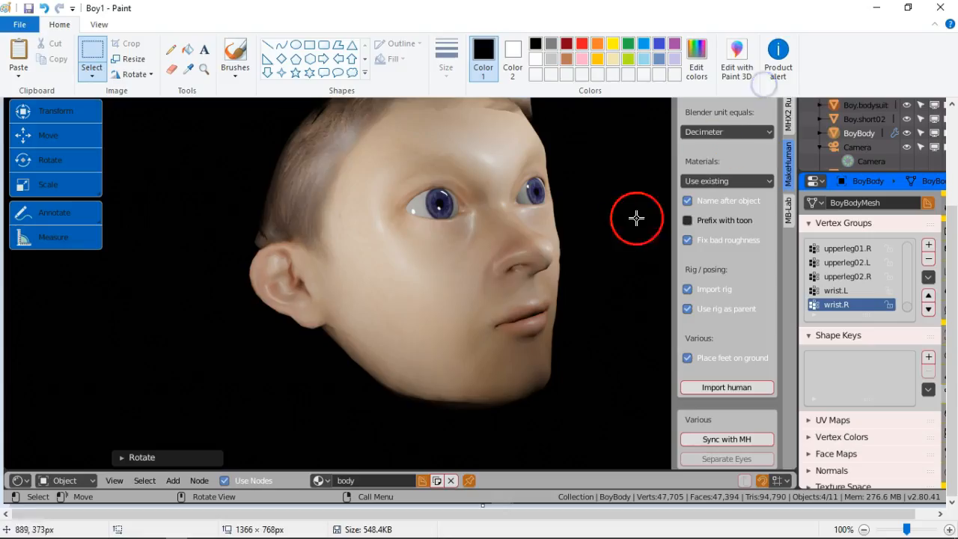
scroll(480, 323, "up", 3)
scroll(481, 324, "down", 3)
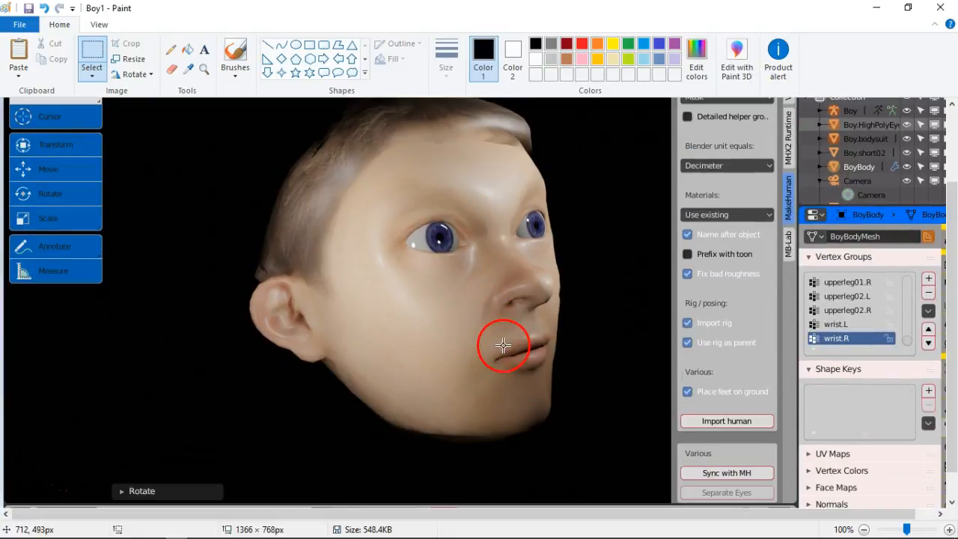
scroll(498, 343, "up", 3)
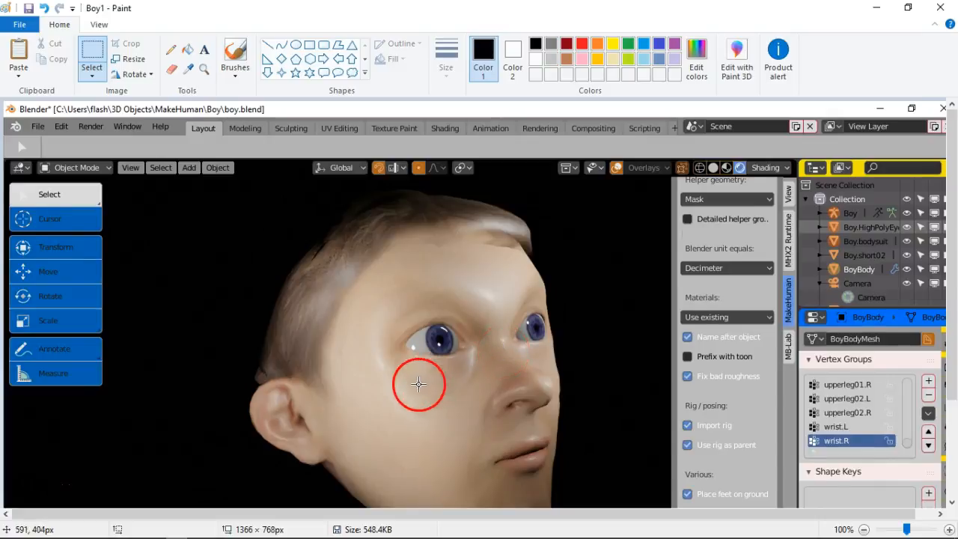
scroll(416, 385, "down", 3)
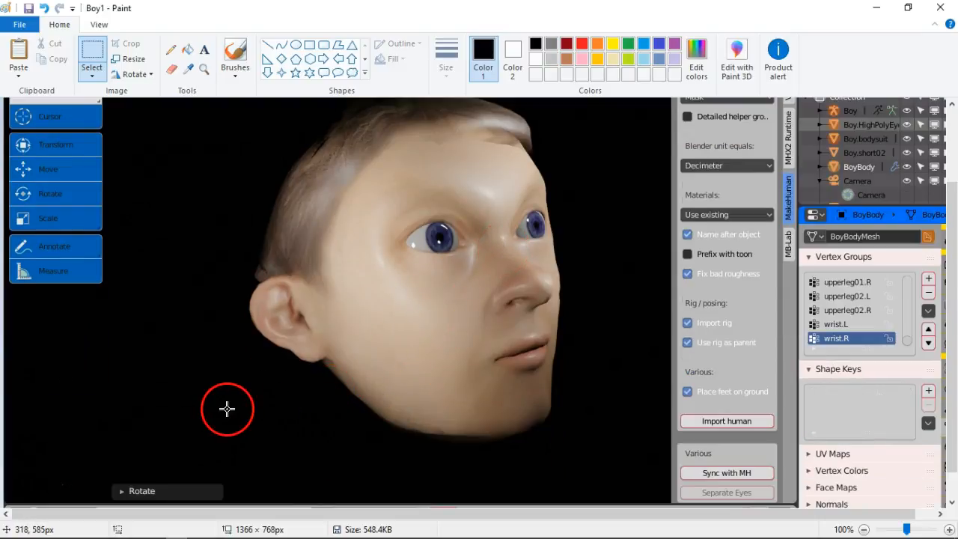
Examine the boy's head in the Boy1 image from the hair down to the chin, comparing the skin highlights.
scroll(208, 414, "up", 3)
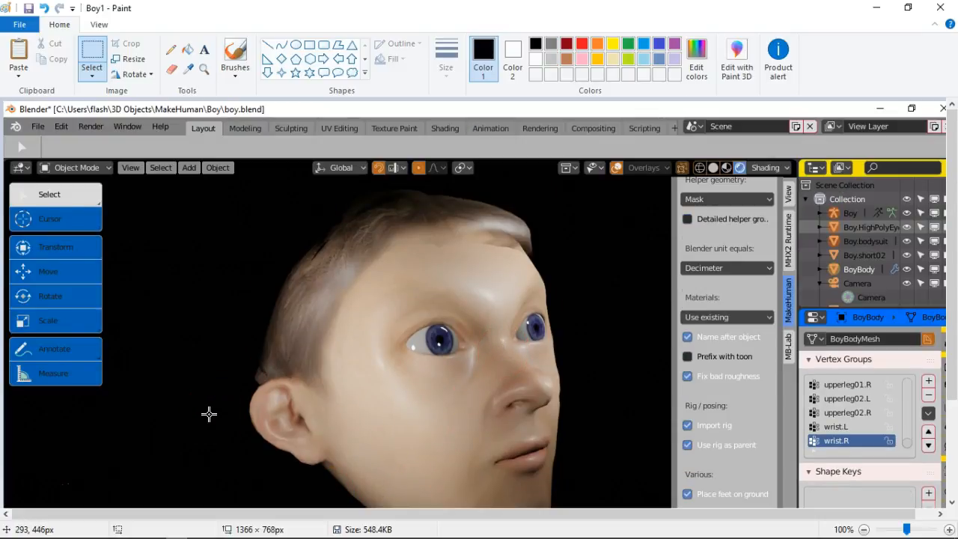
scroll(209, 413, "down", 4)
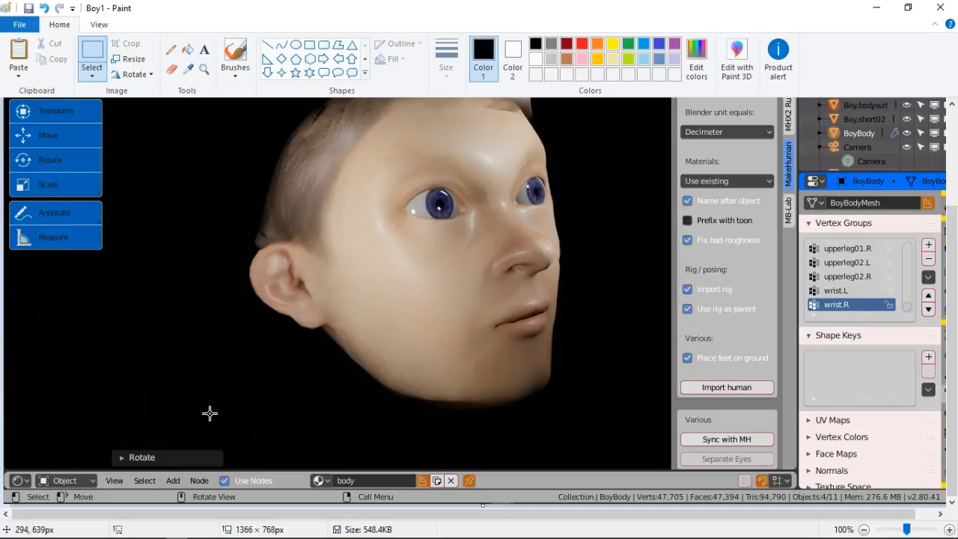
scroll(209, 414, "up", 4)
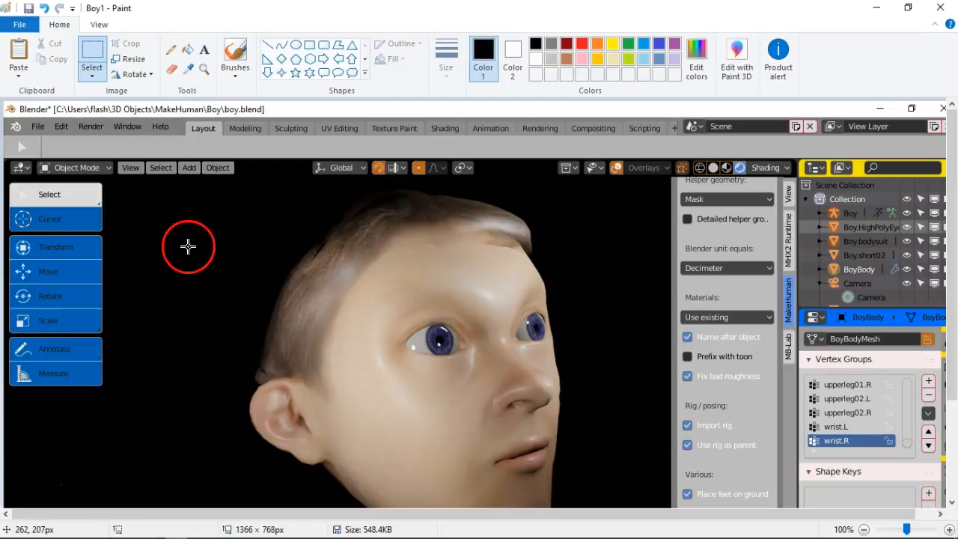
scroll(188, 246, "down", 4)
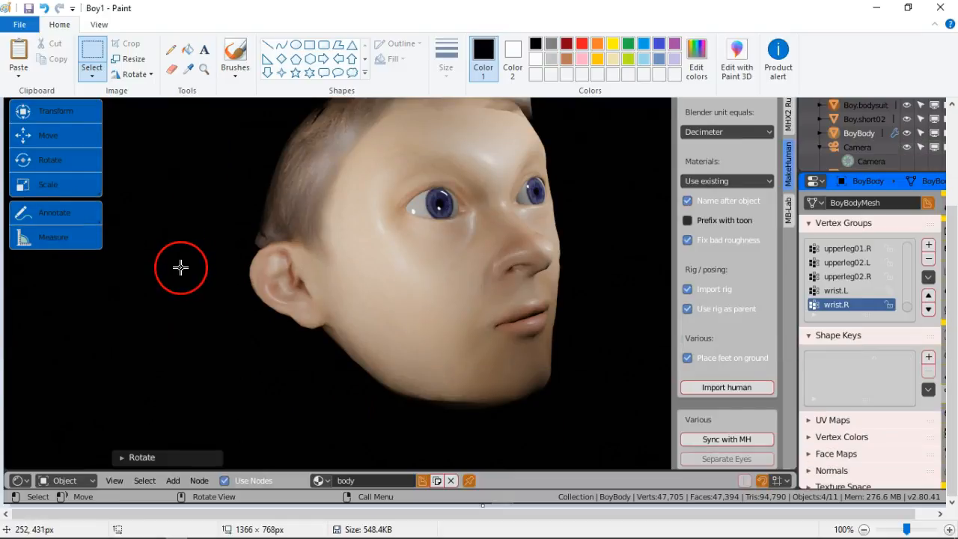
scroll(180, 267, "up", 4)
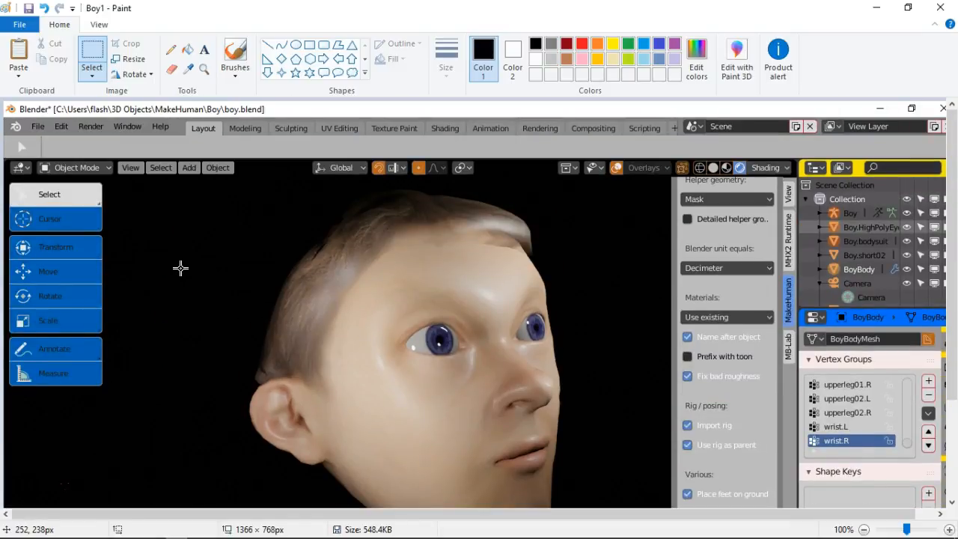
scroll(181, 267, "down", 3)
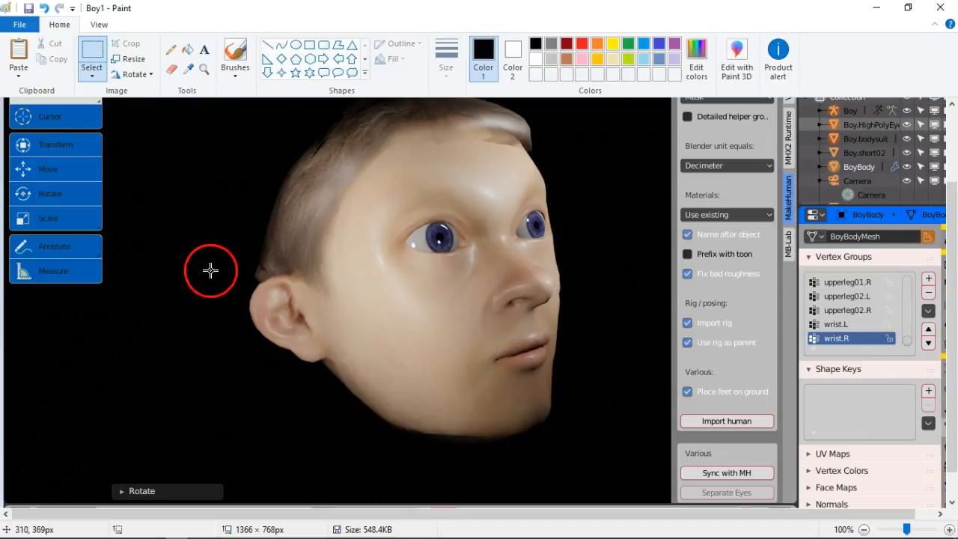
left_click(30, 29)
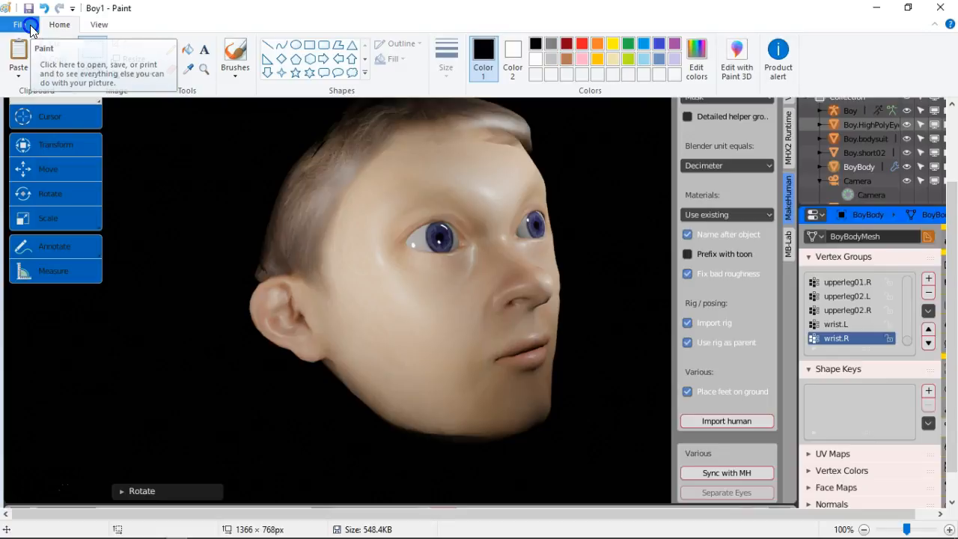
left_click(30, 27)
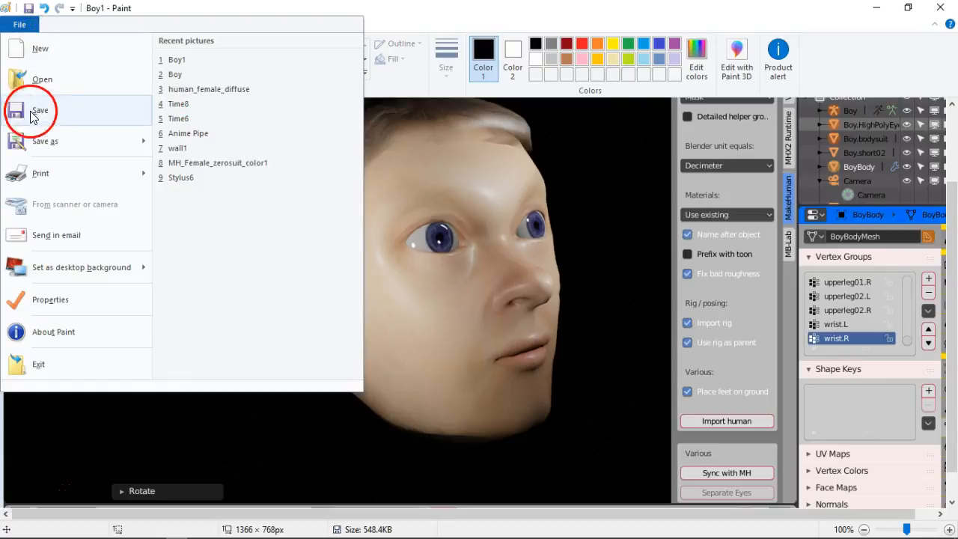
mouse_move(57, 144)
left_click(464, 27)
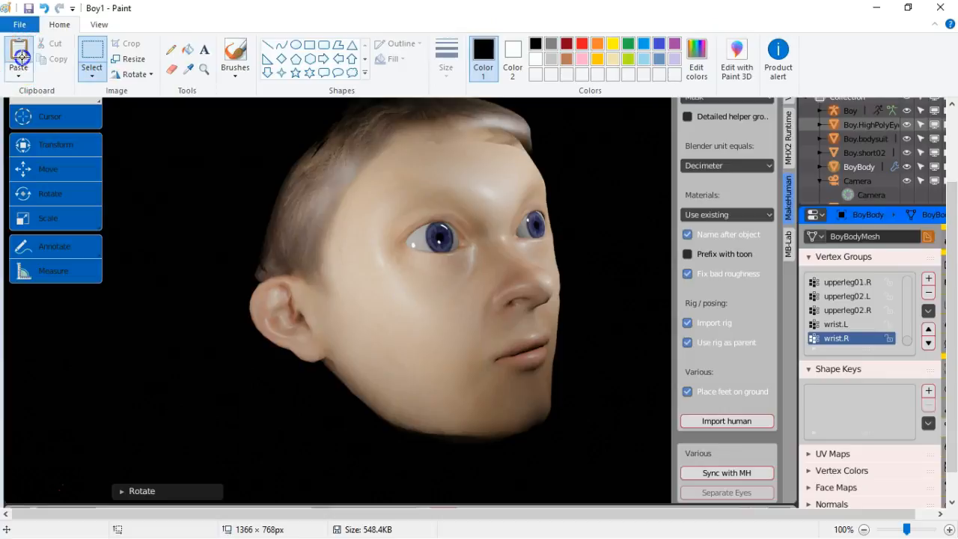
Paste the captured Blender view of the girl in the magenta jacket over the boy image.
left_click(21, 58)
mouse_move(341, 292)
left_mouse_down()
mouse_move(383, 372)
mouse_move(381, 271)
left_mouse_up()
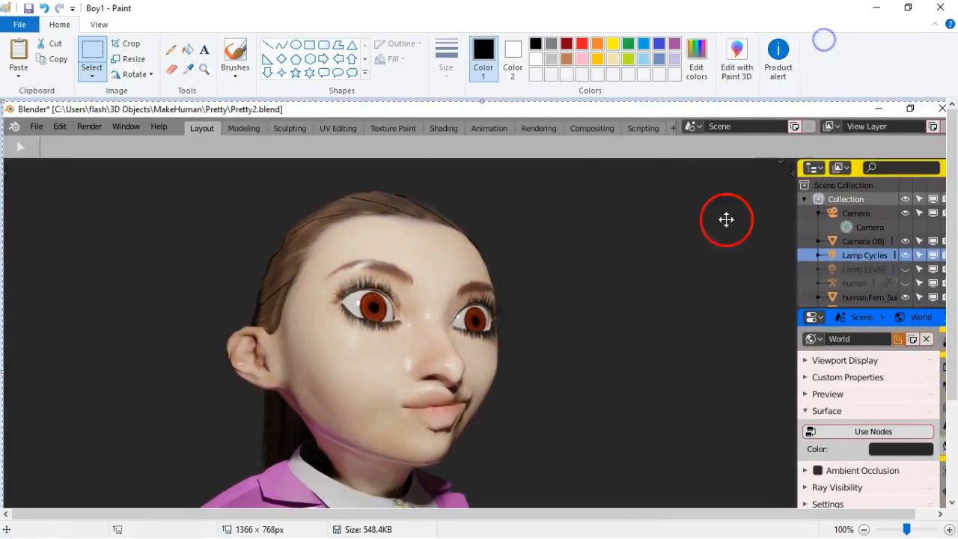
scroll(722, 224, "down", 3)
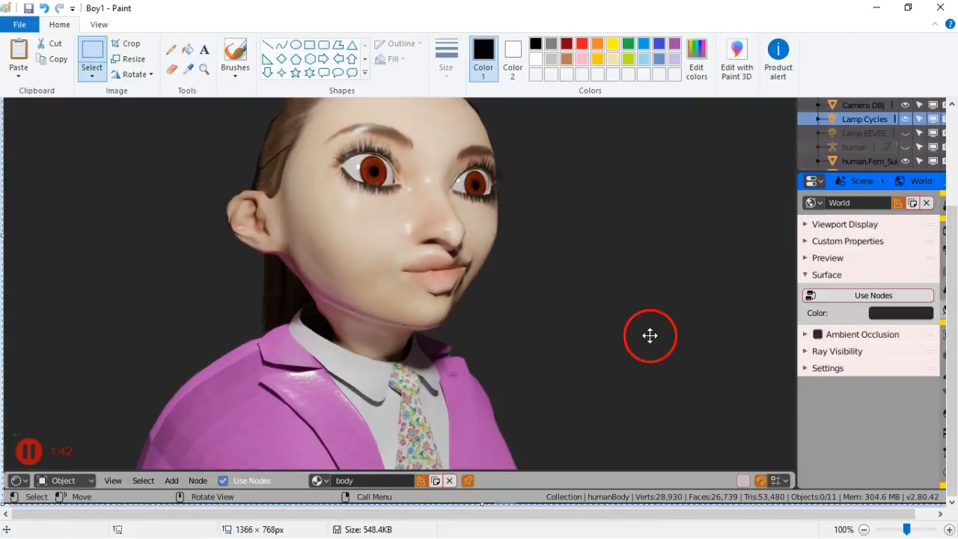
left_click(863, 529)
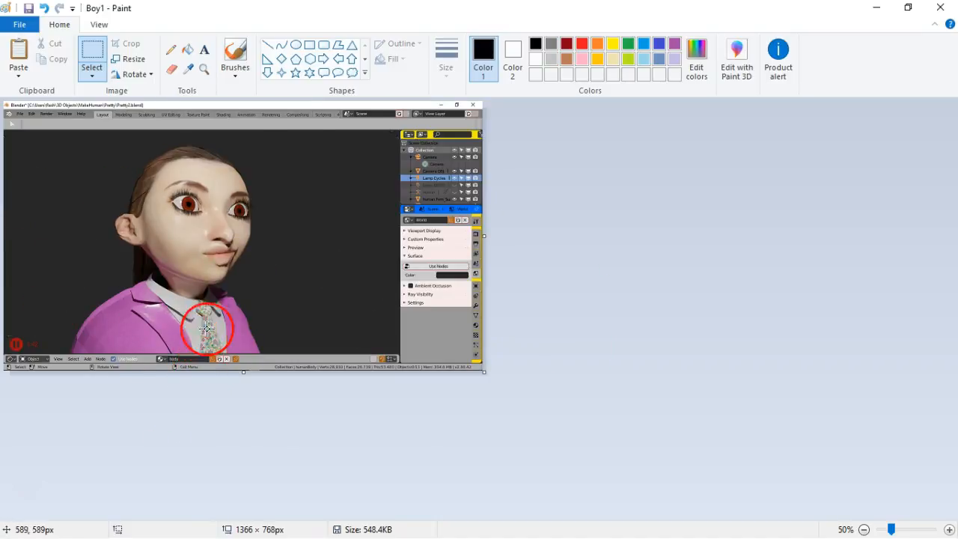
Save the pasted picture as a new PNG file named Pretty4 in the Renders folder.
left_click(30, 28)
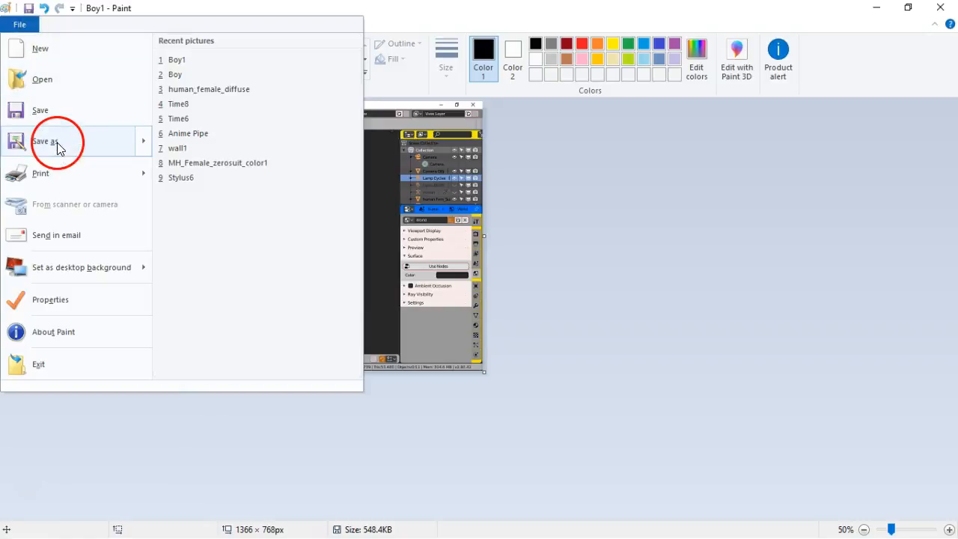
mouse_move(56, 142)
left_click(252, 72)
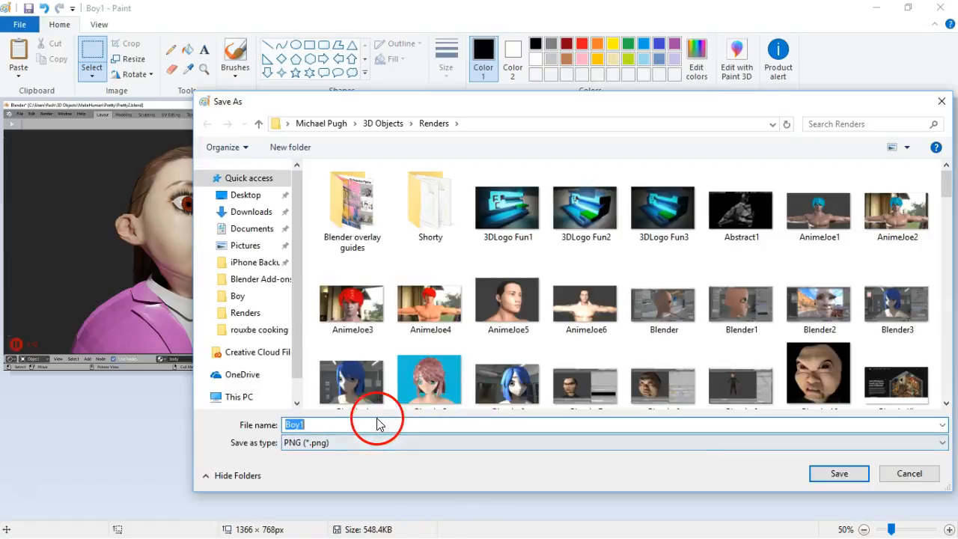
type("pret")
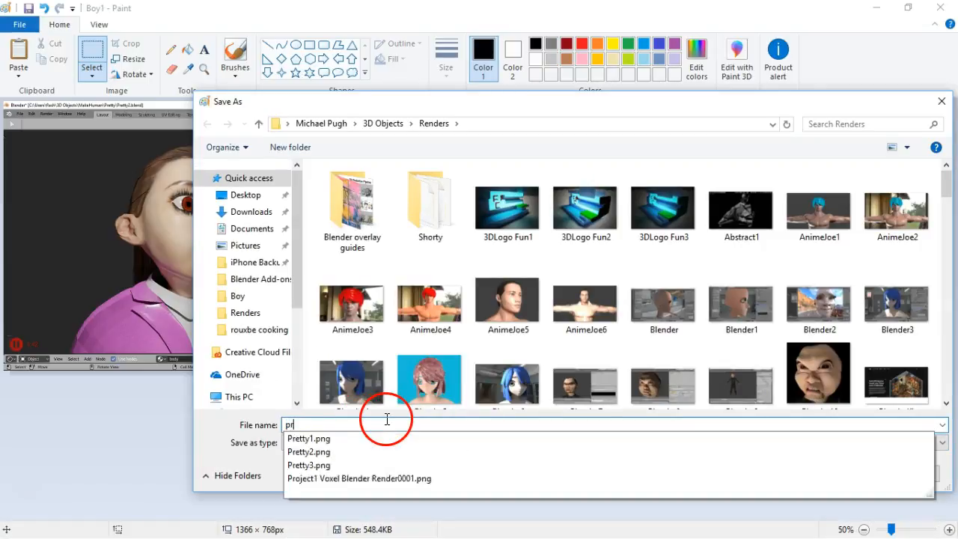
left_click(331, 465)
left_click(312, 424)
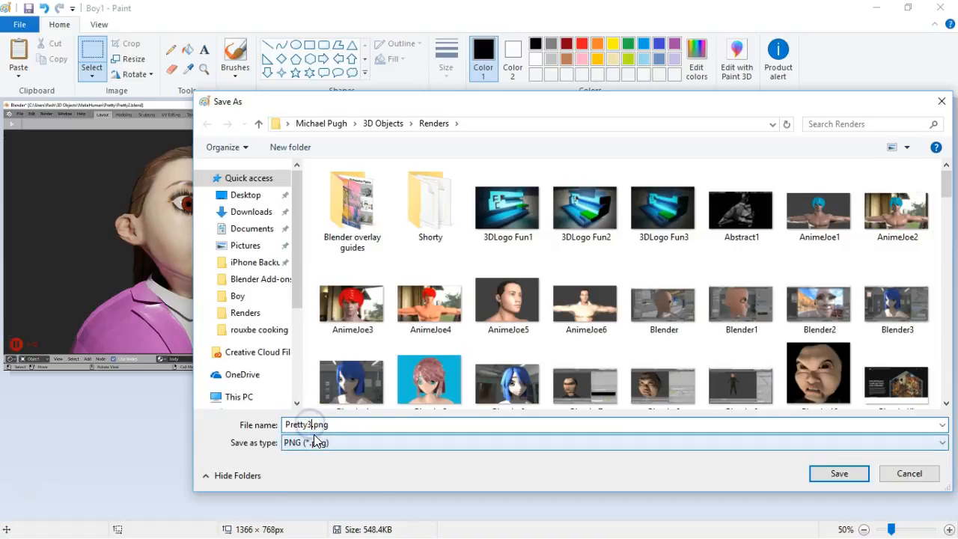
key("BackSpace")
type("4")
left_click(838, 474)
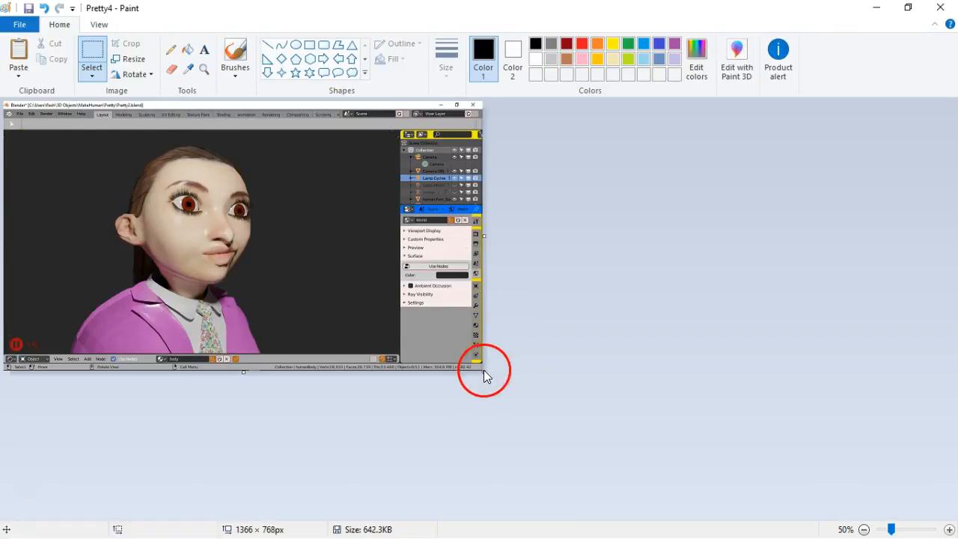
Cut the Blender side panels and bottom bars off the picture and move the girl's viewport area into the canvas's upper-left corner.
left_click_drag(483, 370, 398, 359)
left_click_drag(202, 357, 203, 352)
left_click(259, 346)
left_click_drag(4, 132, 421, 395)
left_click_drag(356, 322, 321, 287)
left_click(541, 262)
Trim the canvas's surplus right and bottom margins around the girl, to 782 × 624 px.
left_click_drag(401, 227, 324, 227)
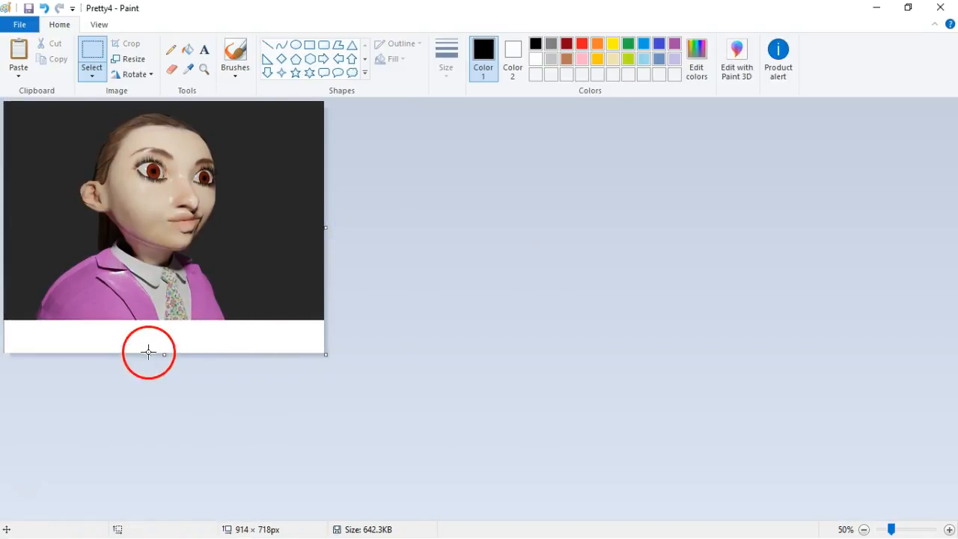
left_click_drag(164, 356, 171, 322)
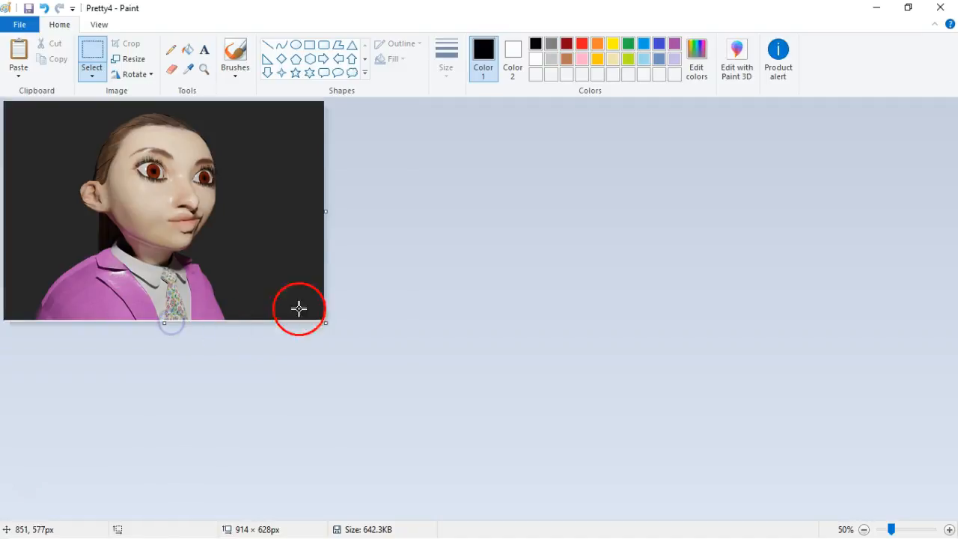
left_click_drag(333, 213, 276, 212)
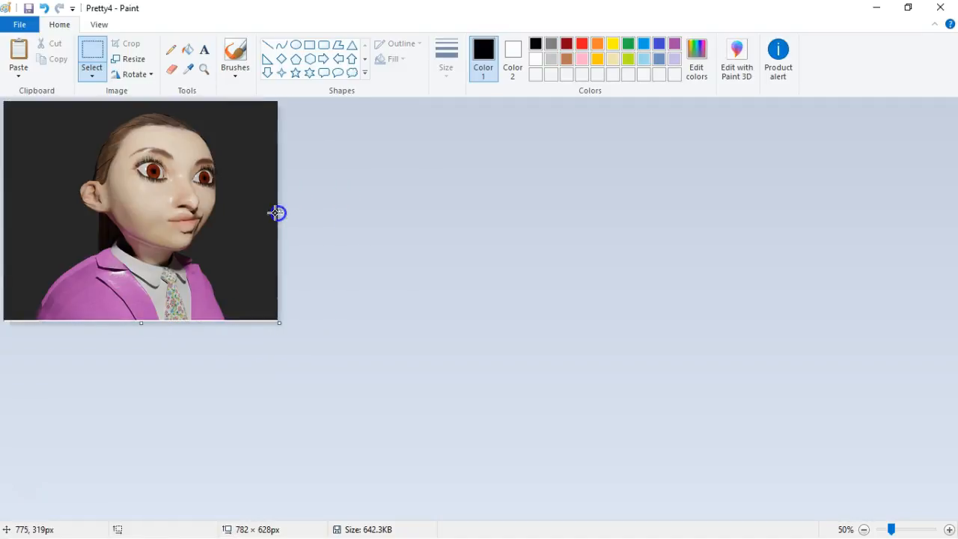
left_click_drag(150, 332, 141, 320)
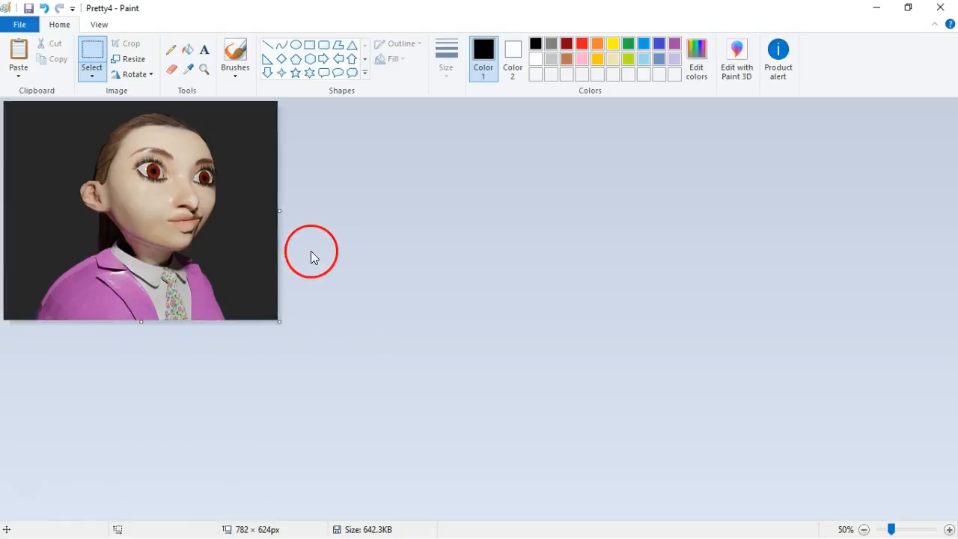
Save the cropped picture as a separate PNG named Pretty5 in the Renders folder.
left_click(19, 24)
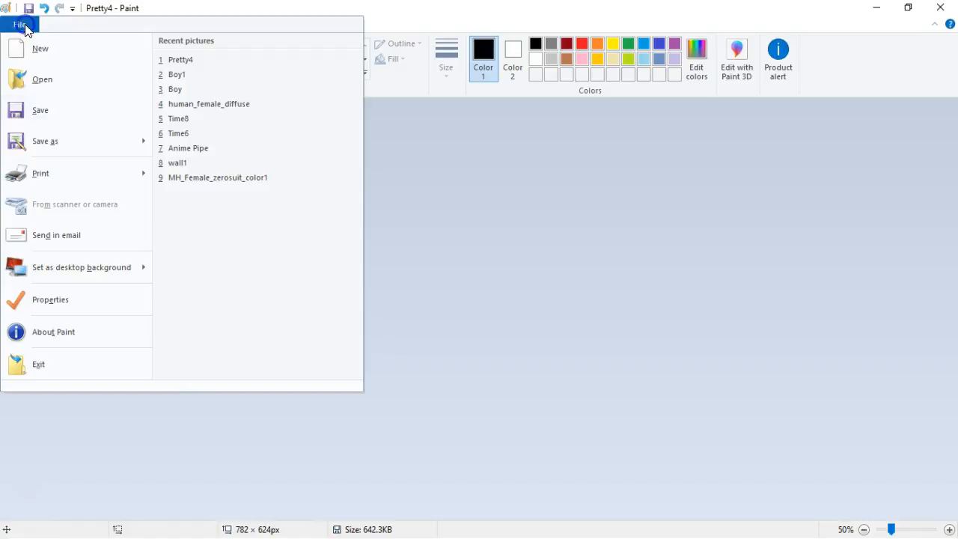
left_click(70, 149)
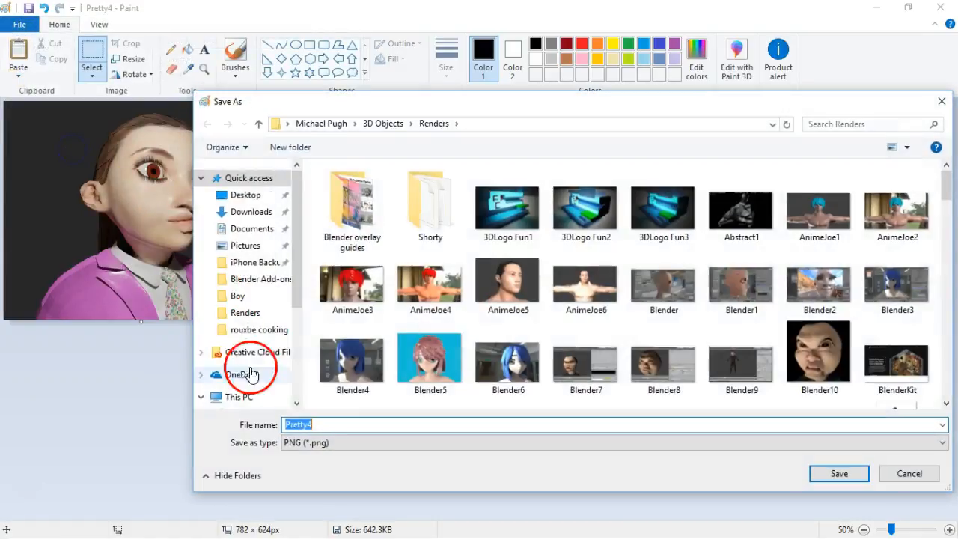
left_click(320, 422)
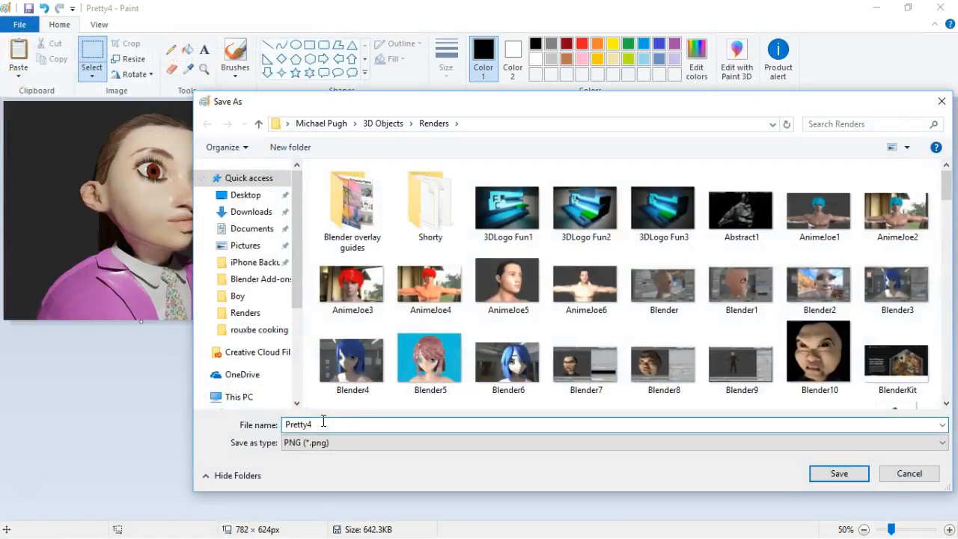
type("5")
left_click(837, 472)
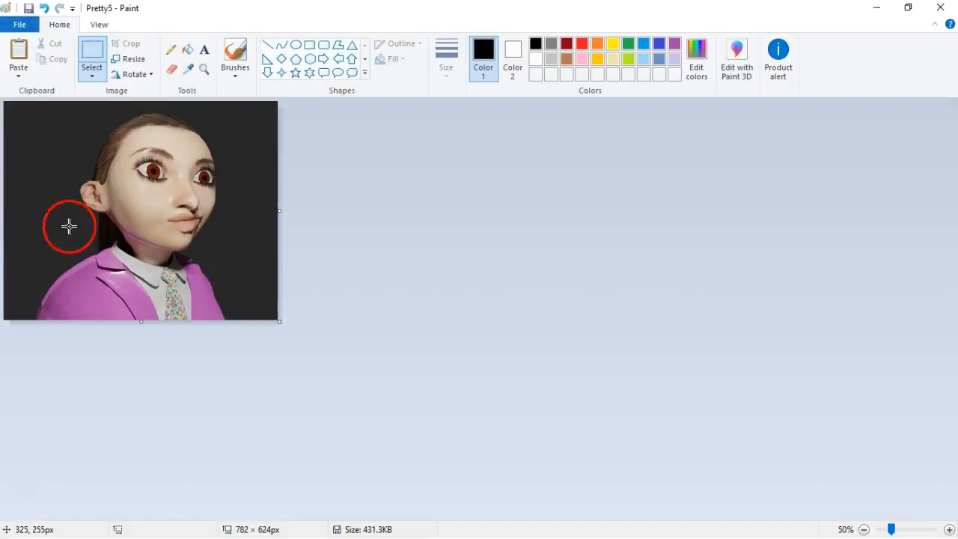
Minimize Paint and return to the Pretty2 scene in Blender.
left_click(875, 10)
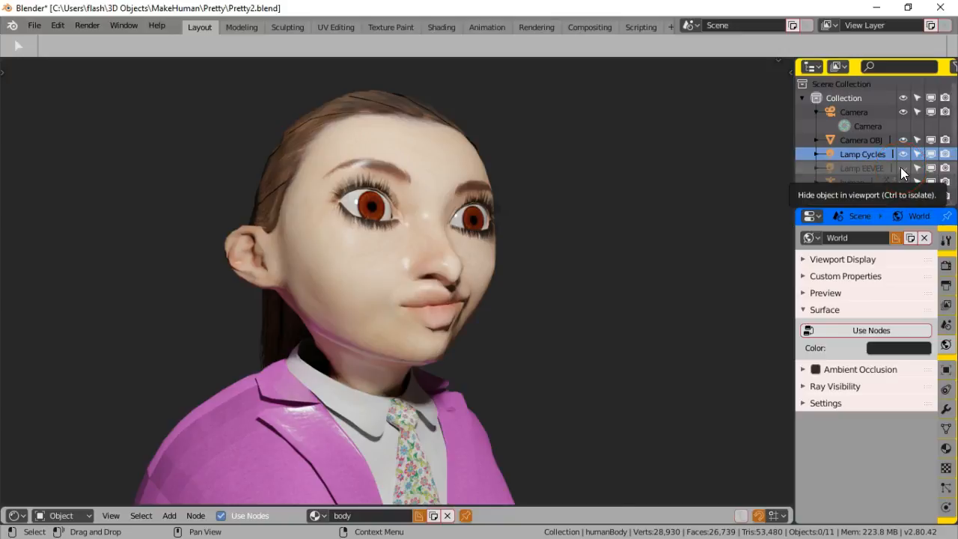
left_click(377, 297)
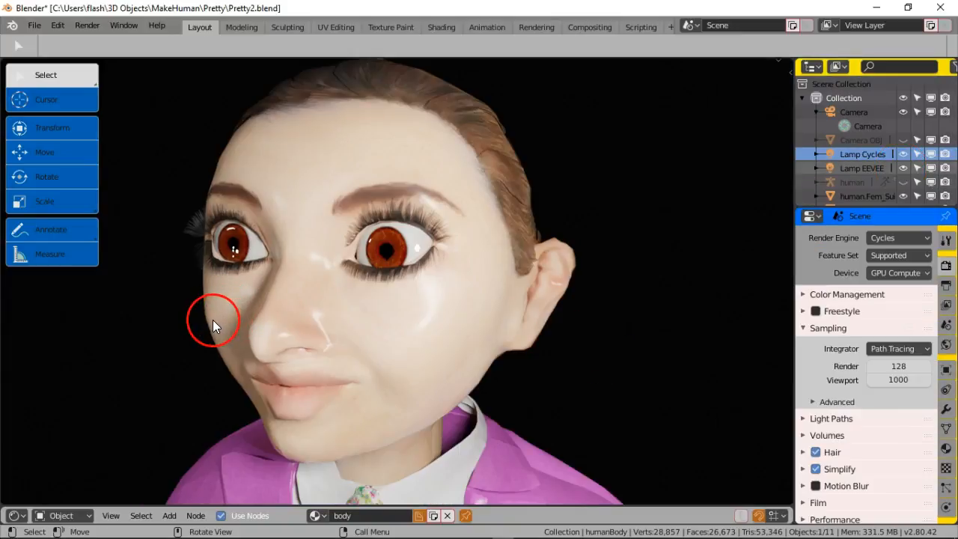
Hide the 3D viewport's toolbar and show the viewport header.
key("t")
left_click(200, 281)
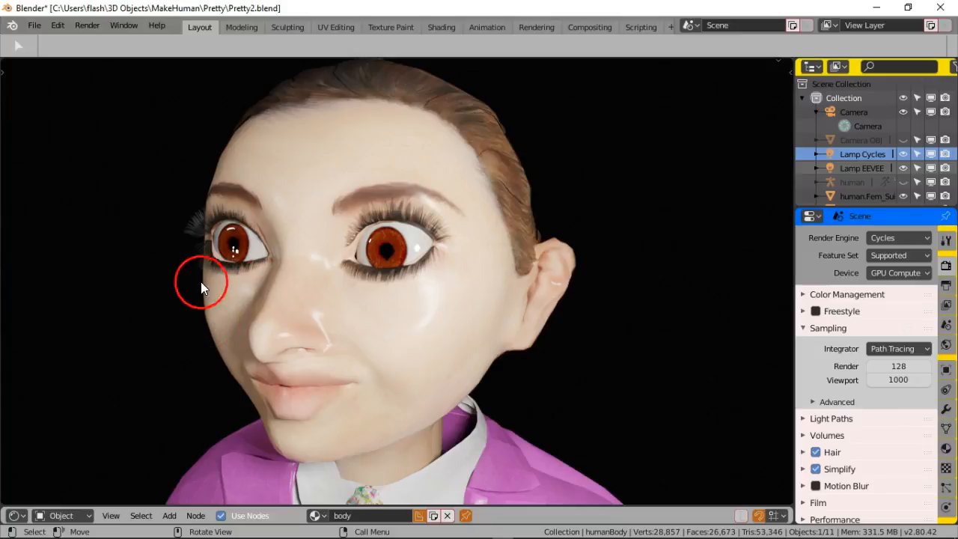
left_click(882, 241)
left_click(896, 237)
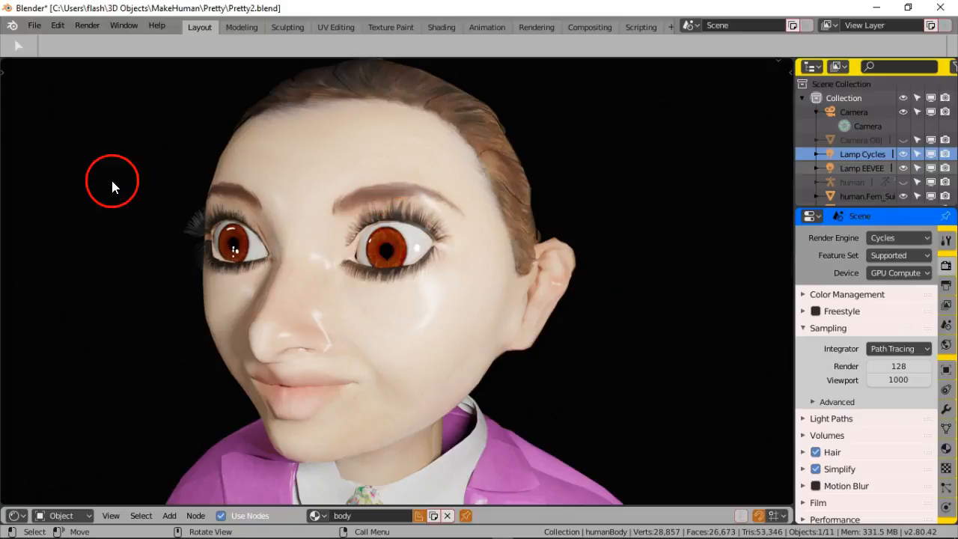
left_click(777, 61)
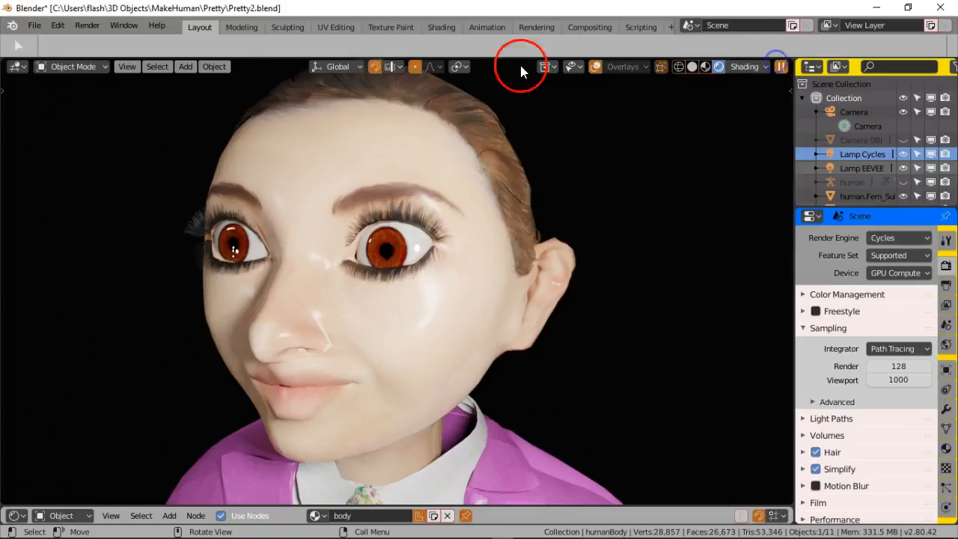
Run a viewport render of the Cycles view of the character's head and minimise the render window.
left_click(127, 66)
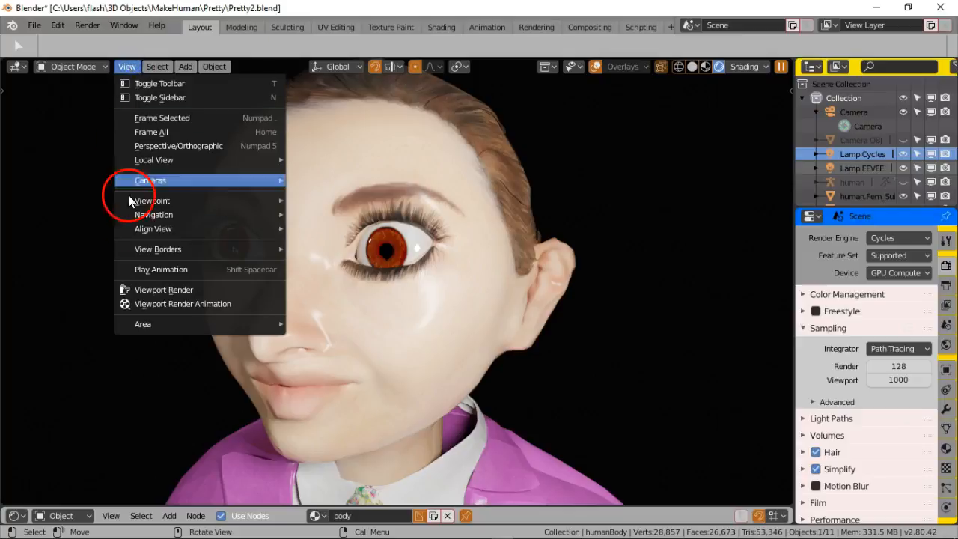
left_click(187, 290)
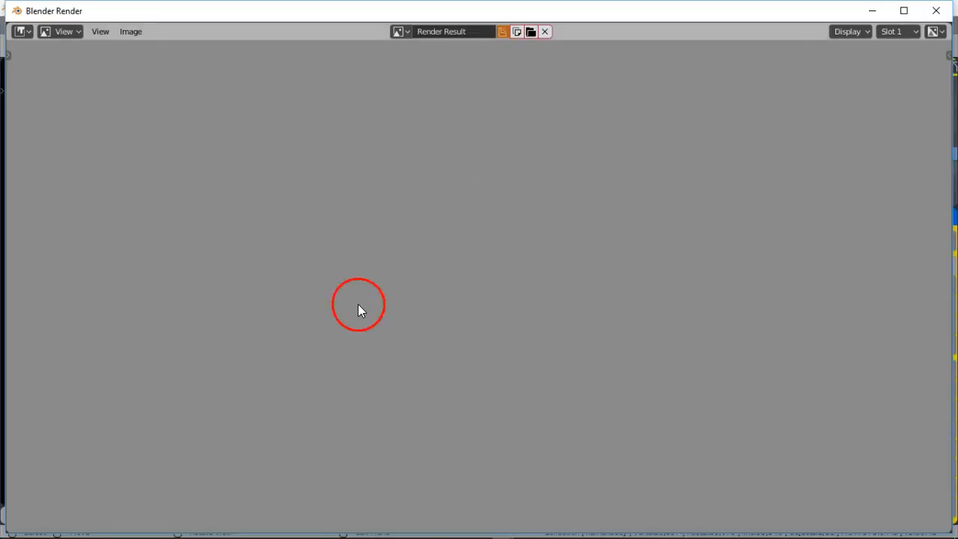
left_click(872, 11)
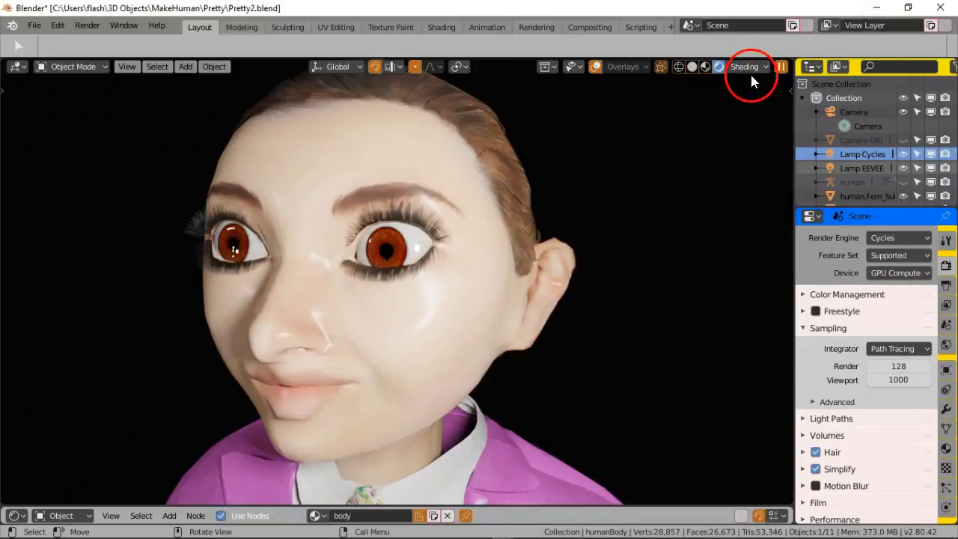
Switch the viewport to LookDev shading and make a viewport render of the head.
left_click(752, 66)
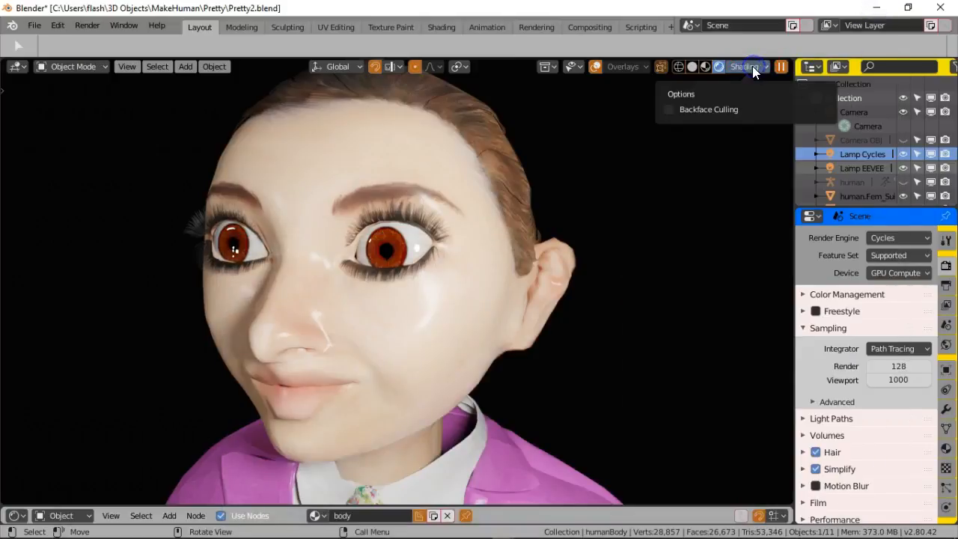
left_click(703, 67)
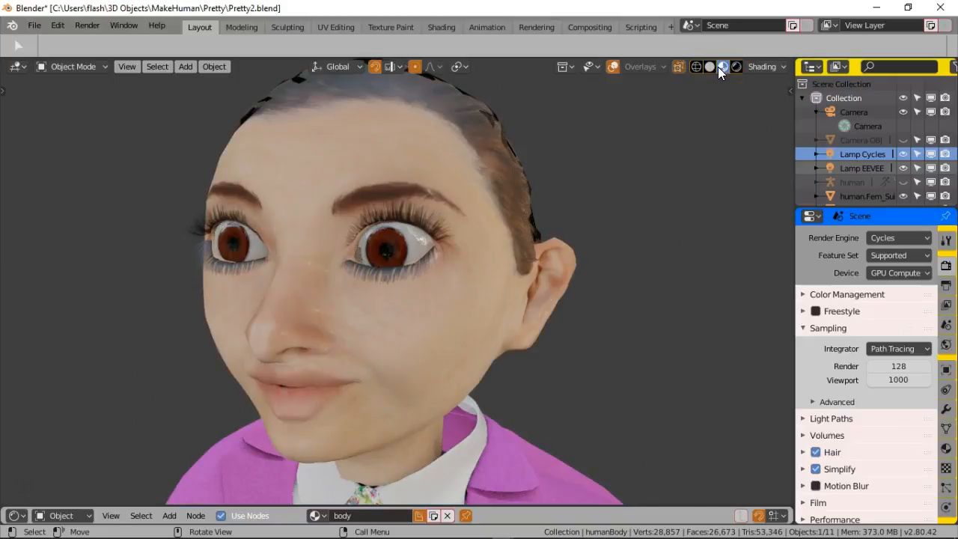
left_click(129, 68)
left_click(155, 291)
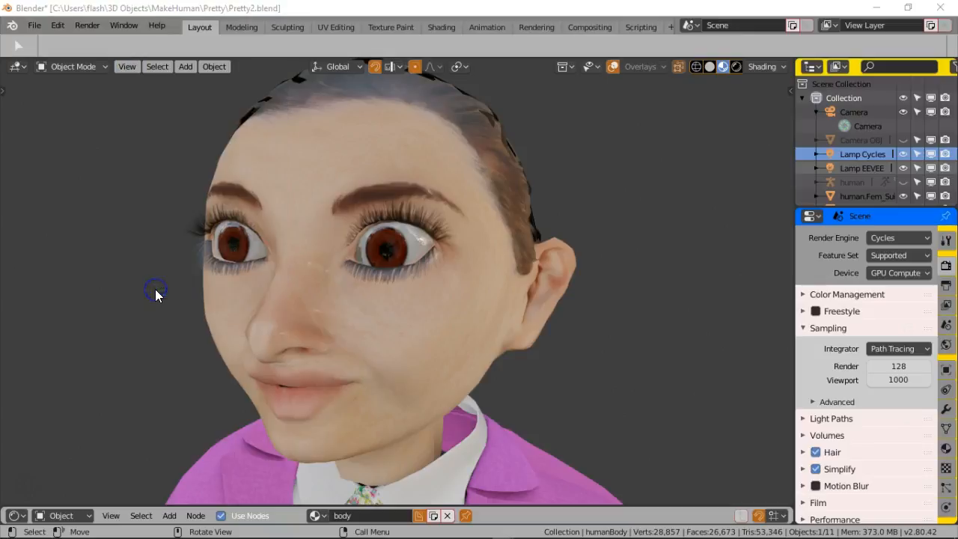
Bring up the render window to examine the LookDev viewport render, and minimise it again.
mouse_move(503, 529)
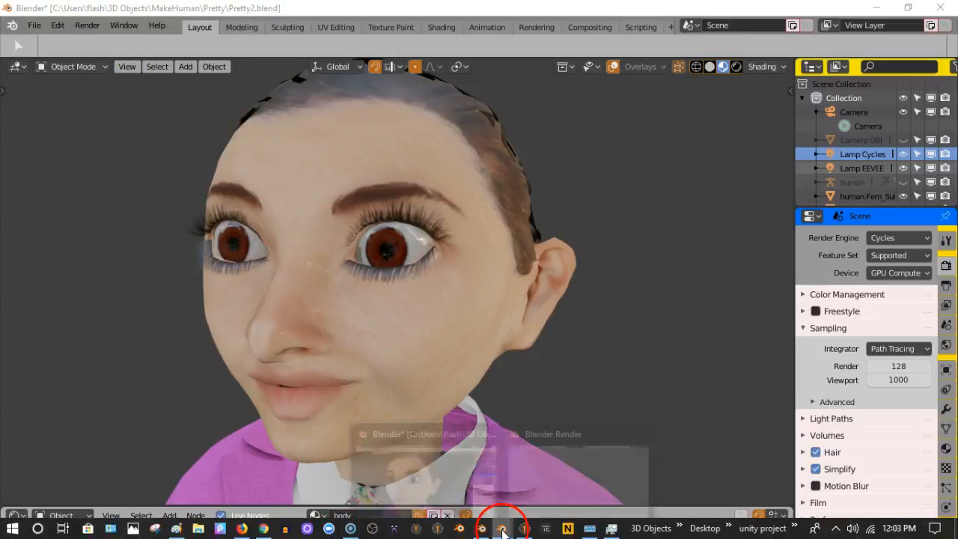
left_click(541, 475)
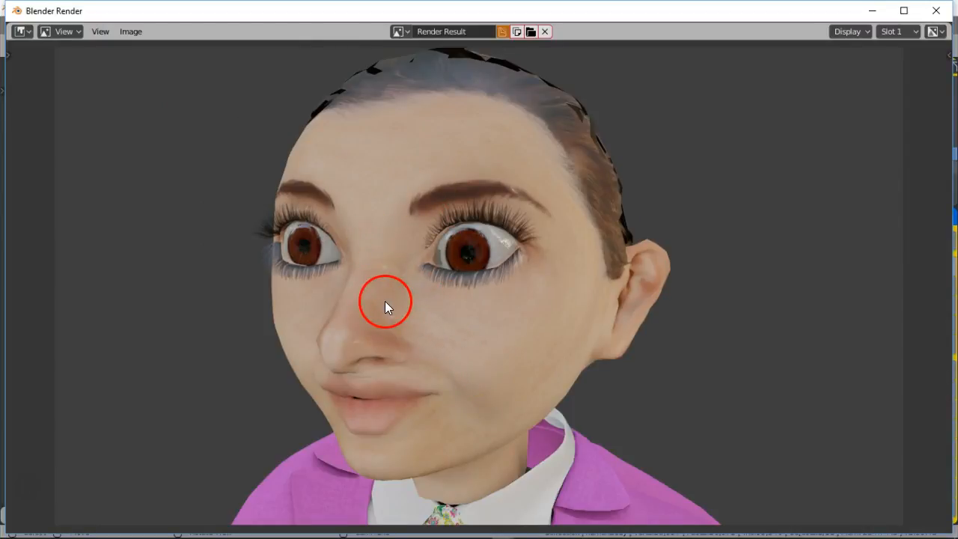
scroll(432, 220, "down", 1)
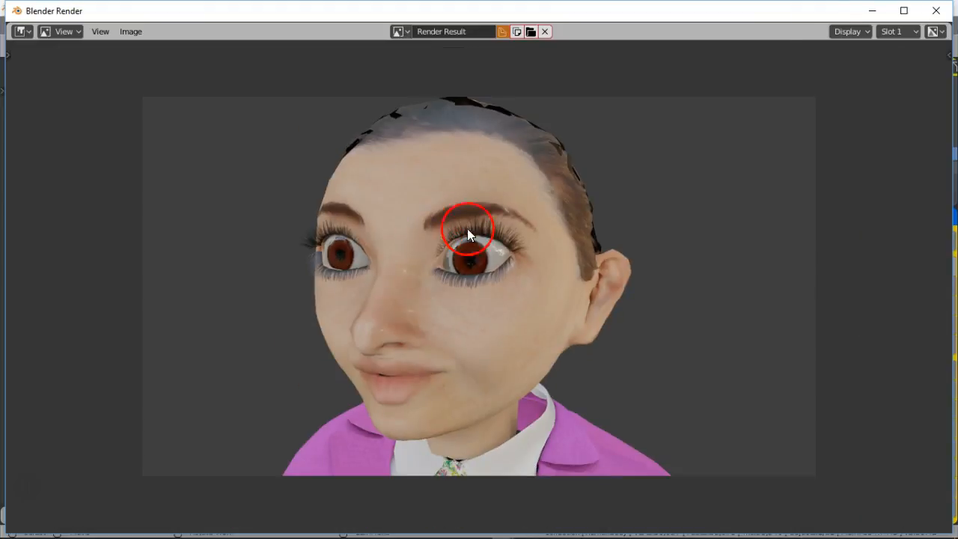
left_click(874, 13)
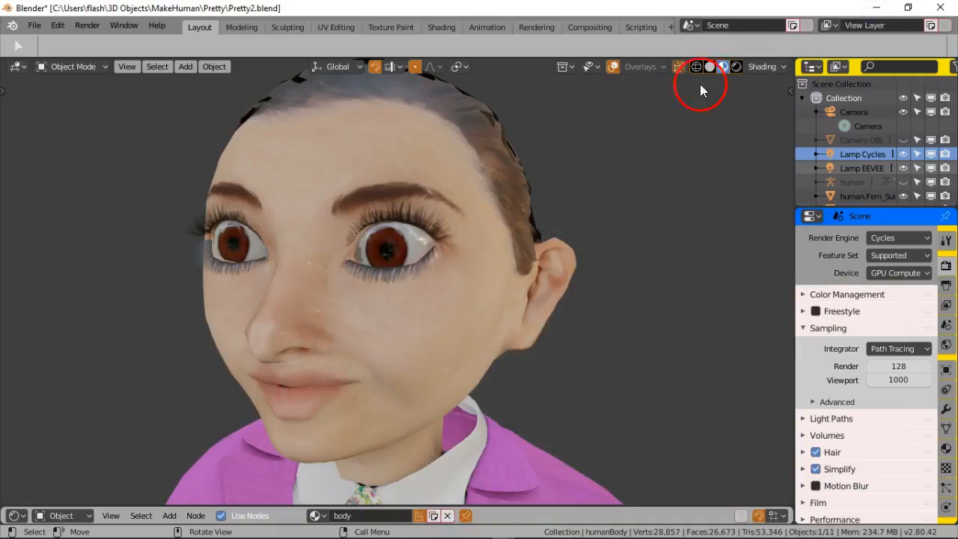
Return the viewport to rendered shading and check a new viewport render of it in the render window.
left_click(735, 67)
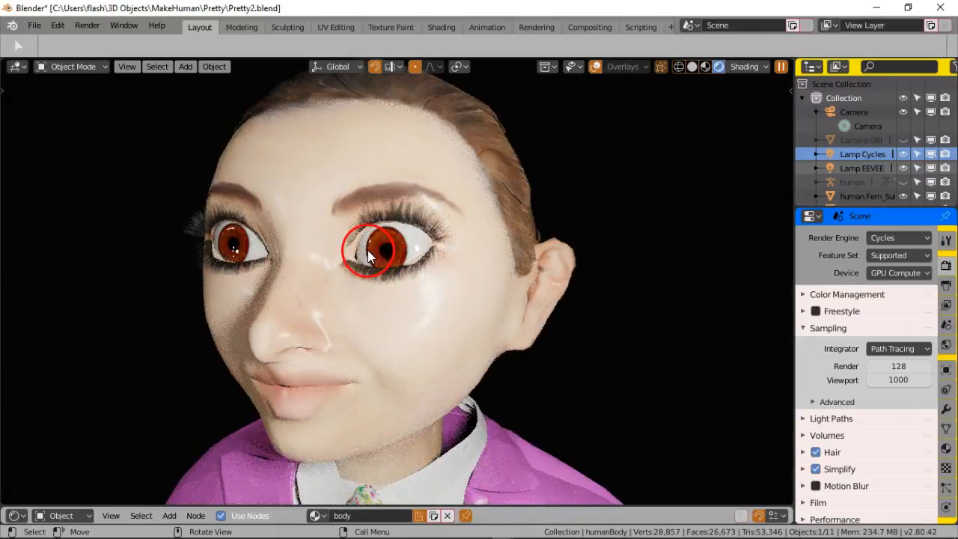
left_click(126, 66)
left_click(163, 291)
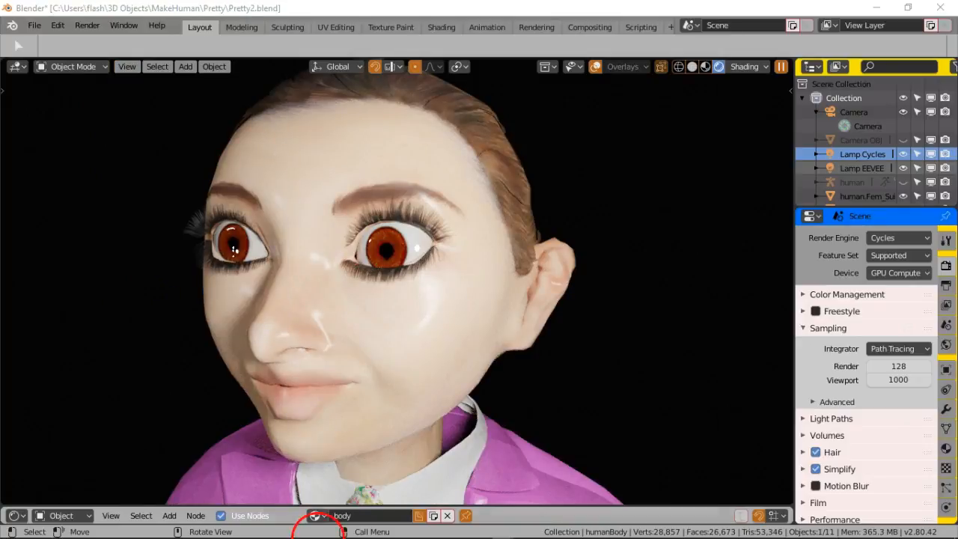
mouse_move(344, 533)
left_click(500, 530)
left_click(574, 420)
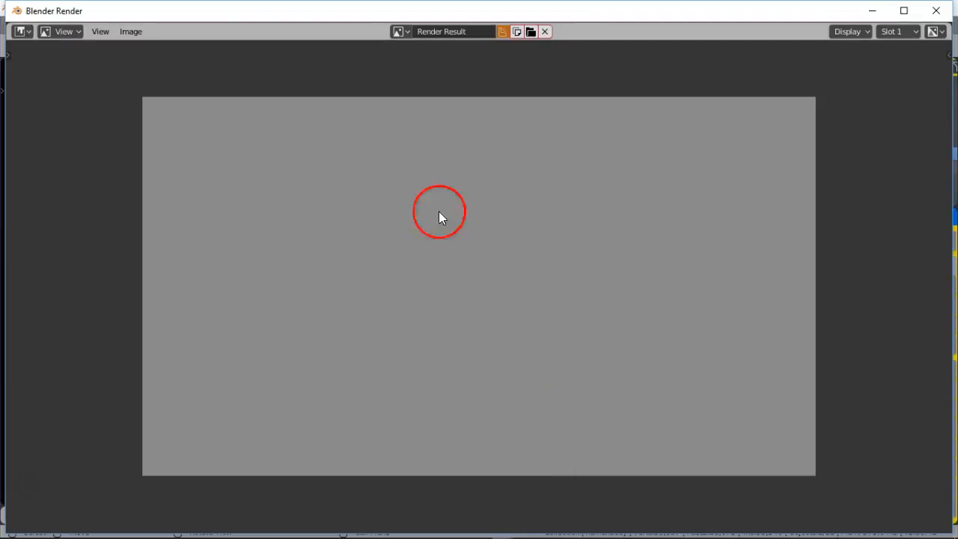
left_click(872, 10)
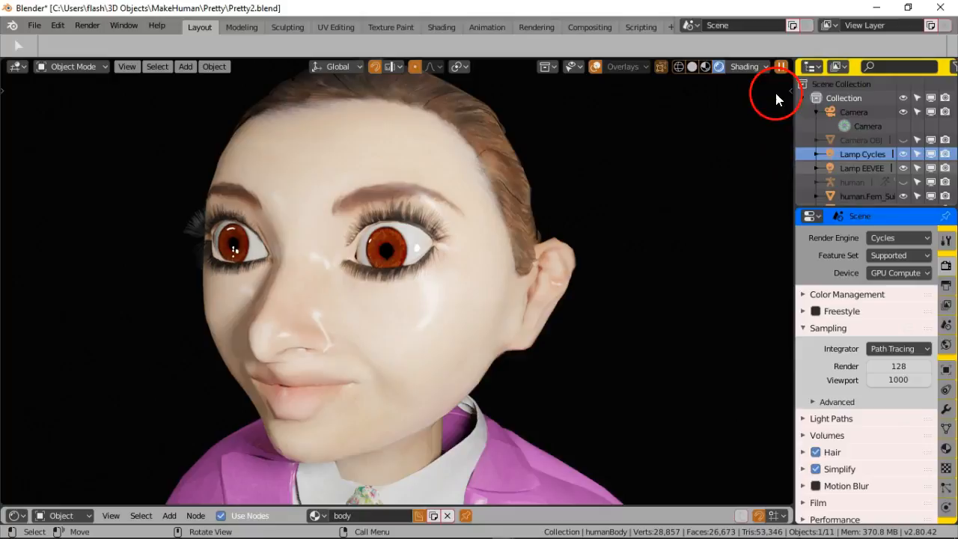
Set the render engine to Eevee and hide Lamp Cycles in the viewport, leaving Lamp EEVEE shown.
left_click(916, 238)
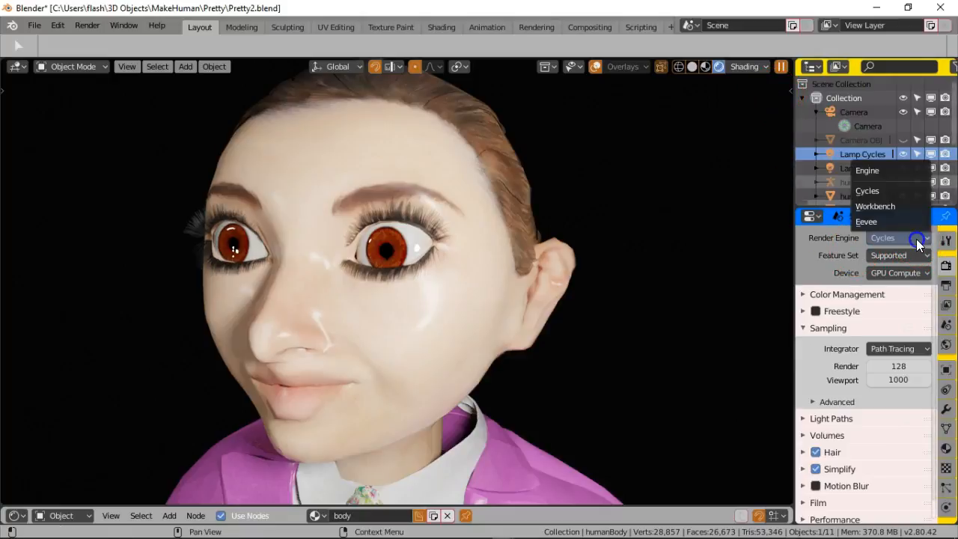
left_click(900, 219)
left_click(903, 167)
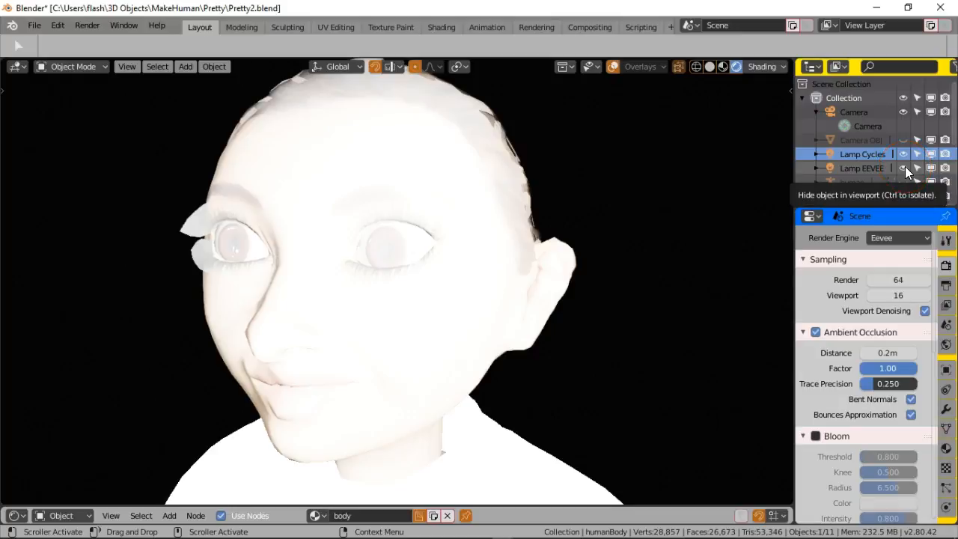
left_click(904, 153)
left_click(906, 166)
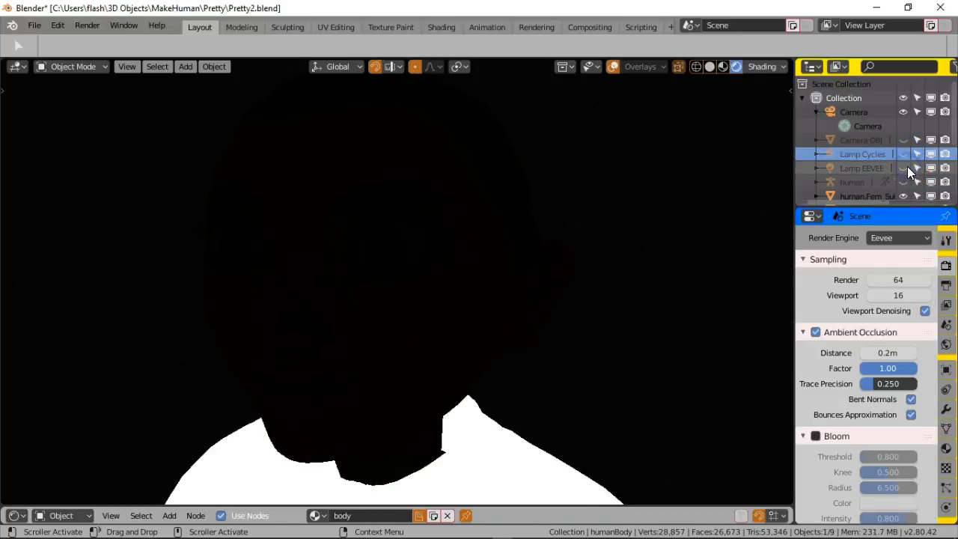
left_click(906, 166)
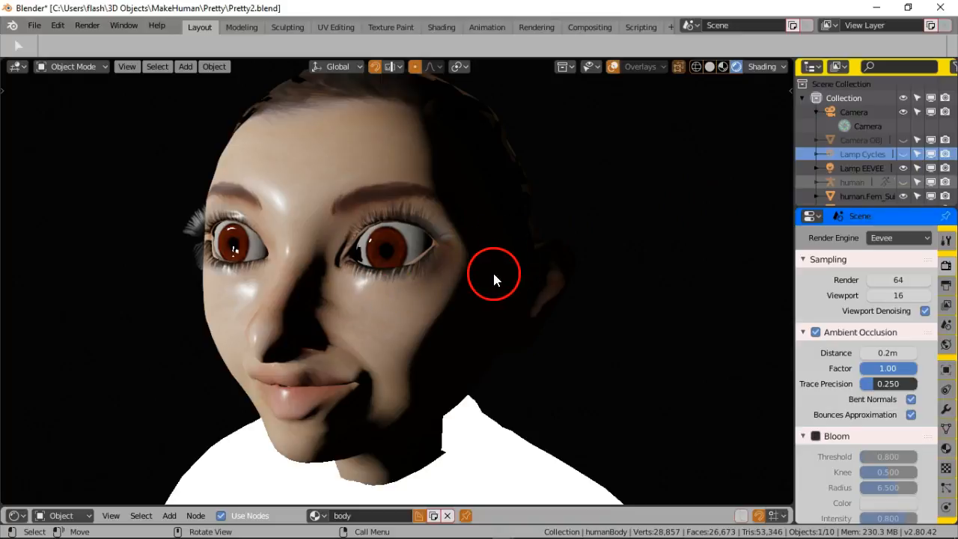
Select the suit and refresh its Fem_Suit2 material by turning Use Nodes off and back on.
middle_click_drag(486, 219, 498, 224)
left_click(514, 424)
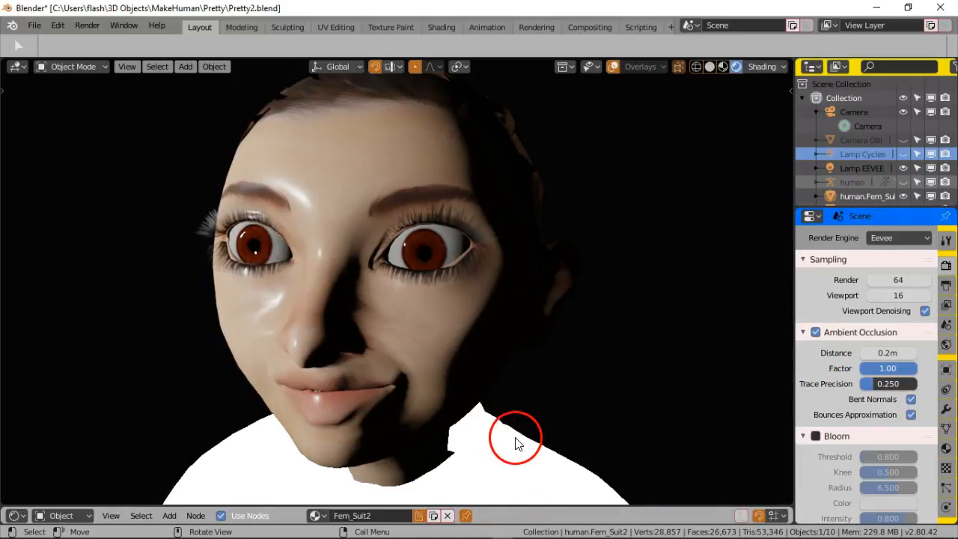
left_click(944, 447)
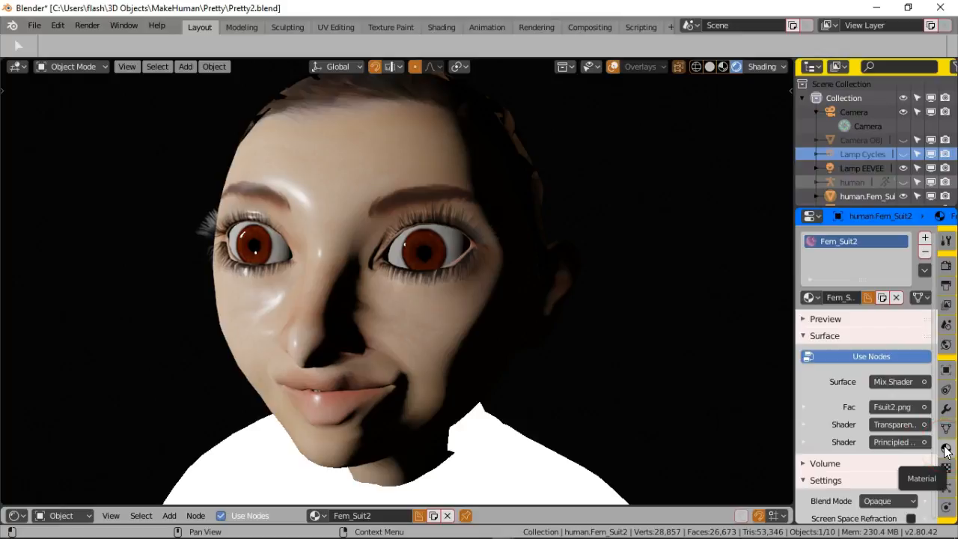
left_click(866, 358)
left_click(866, 358)
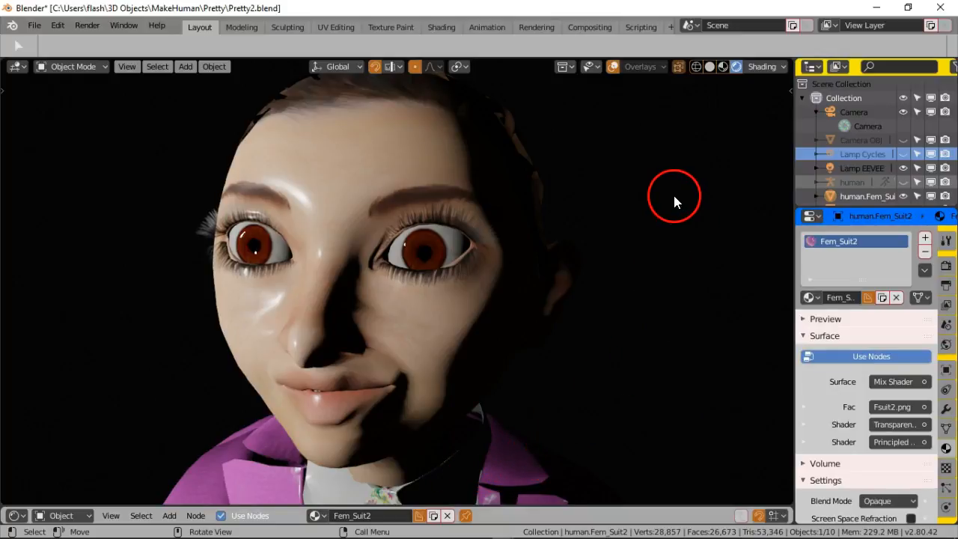
Make an Eevee viewport render of the head and shoulders from farther away and bring up the render window.
middle_click_drag(636, 330, 608, 374)
scroll(616, 330, "down", 1)
scroll(617, 374, "down", 1)
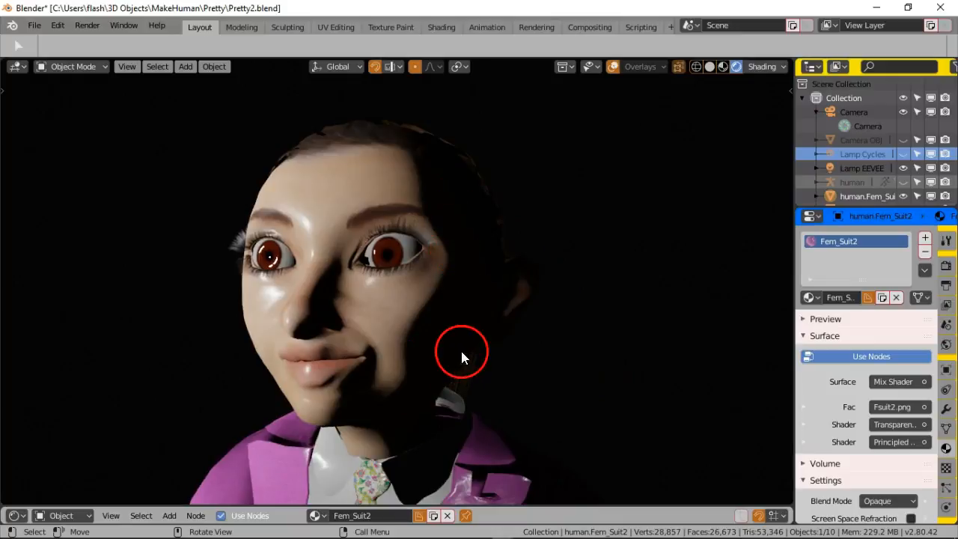
left_click(127, 66)
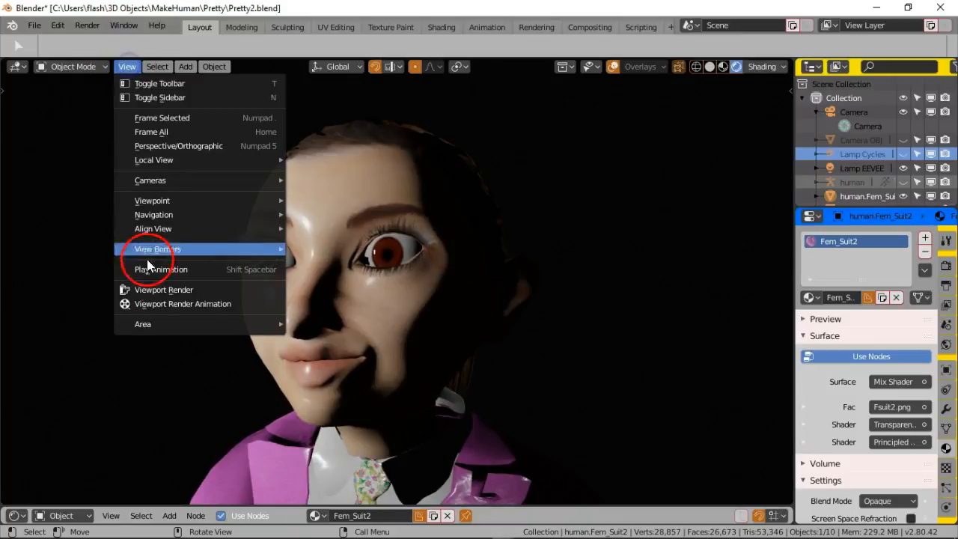
left_click(163, 289)
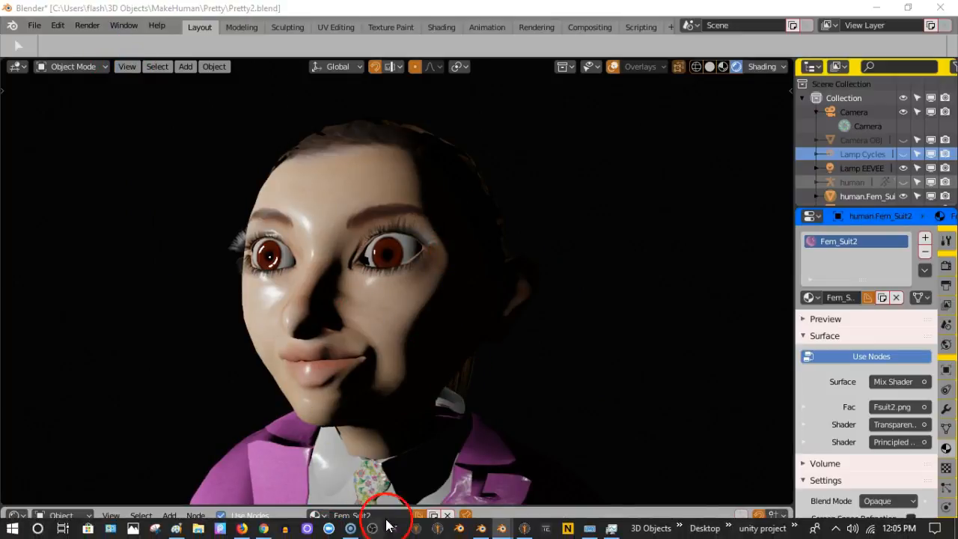
mouse_move(503, 528)
left_click(567, 474)
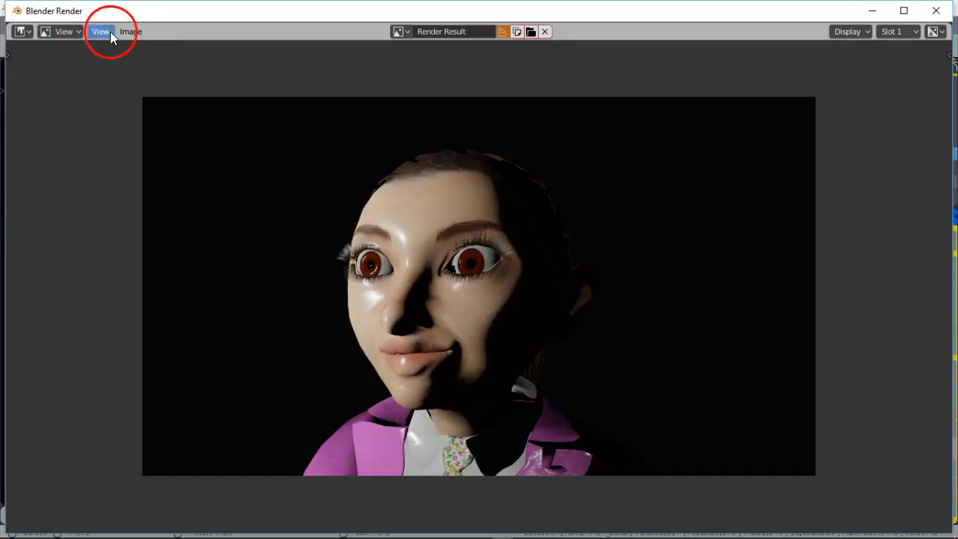
View the Save As options for the render result, cancel without saving, and close the render window.
left_click(135, 32)
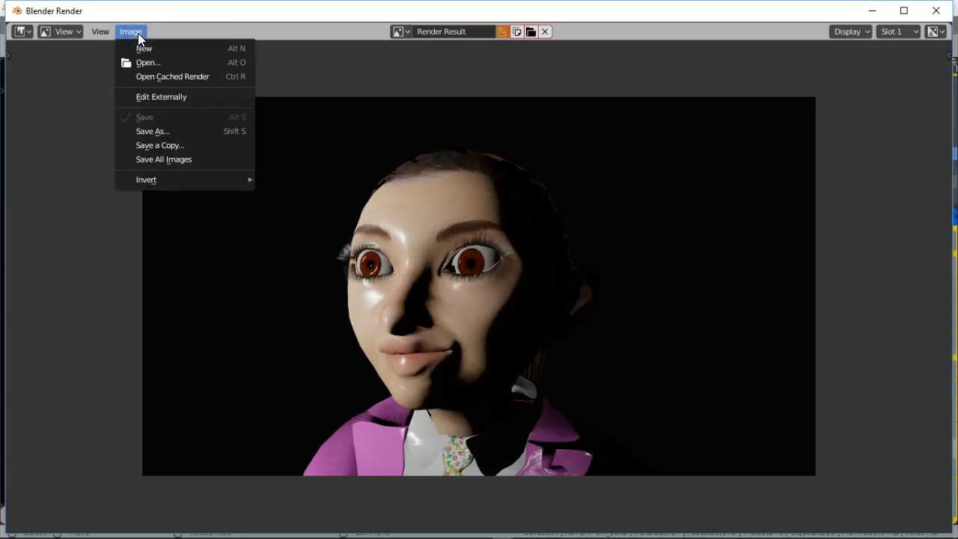
left_click(158, 132)
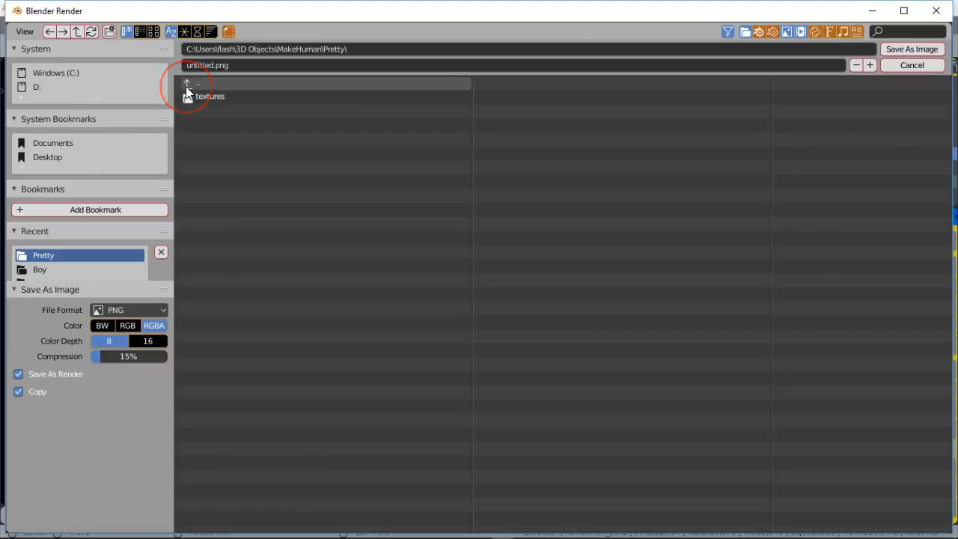
left_click(731, 151)
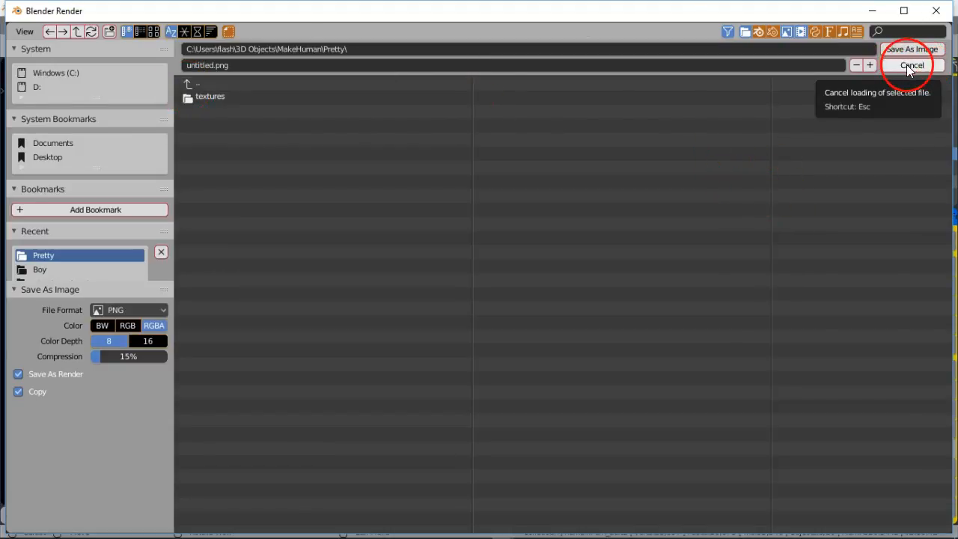
left_click(931, 14)
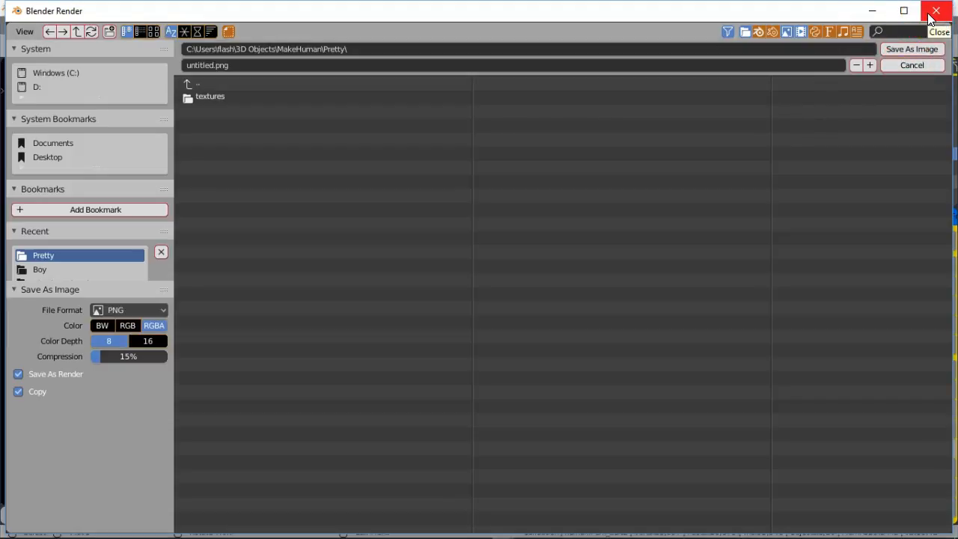
left_click(919, 66)
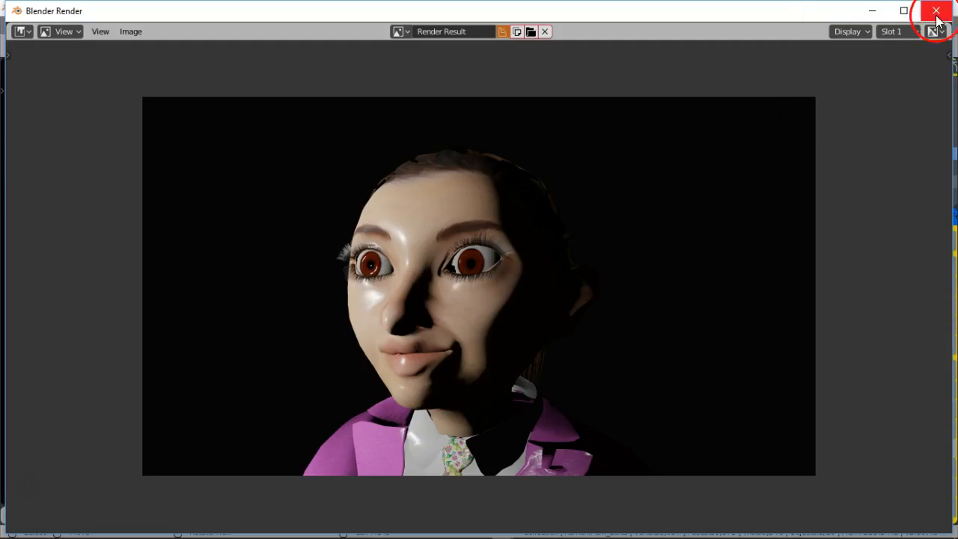
left_click(935, 9)
Hide Lamp EEVEE in the viewport, keeping Lamp Cycles shown.
mouse_move(342, 533)
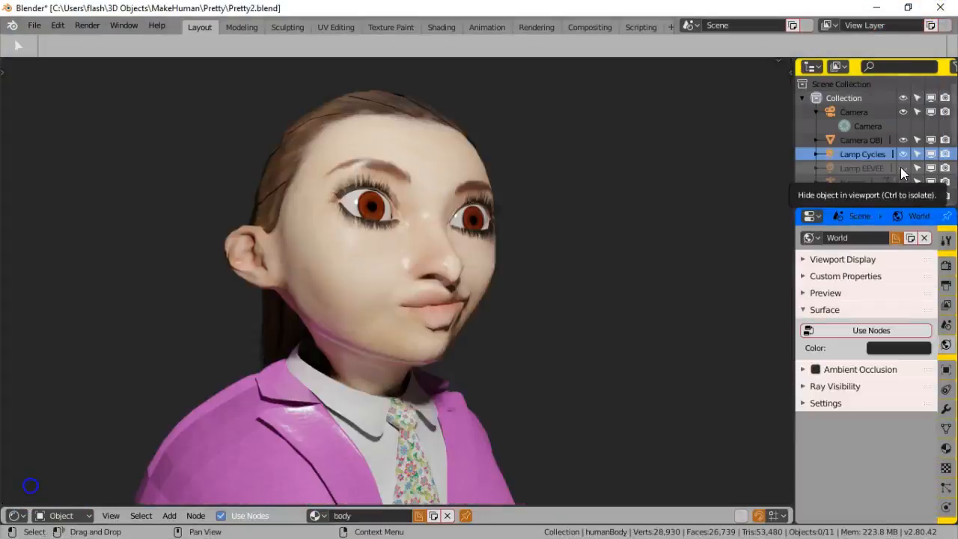
left_click(901, 168)
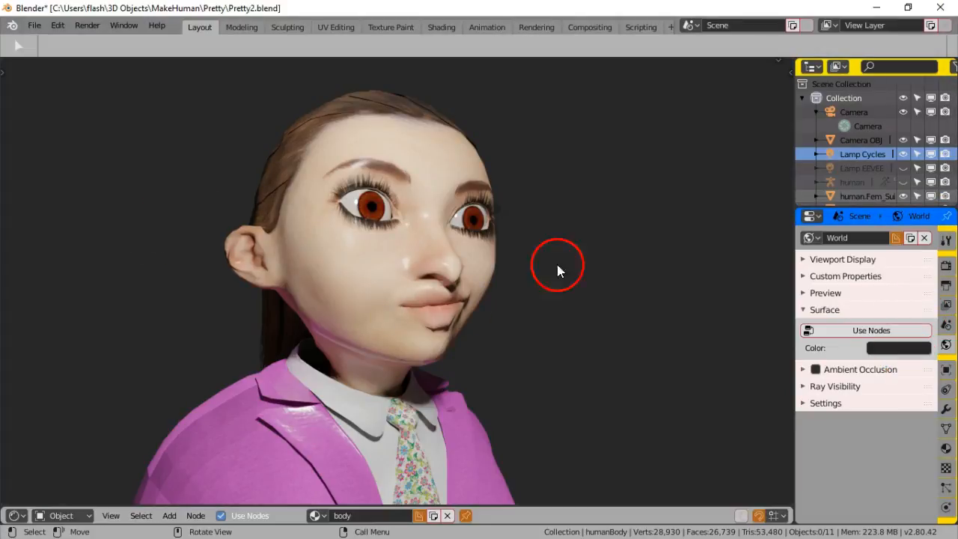
Enable Simplify in the Cycles render settings.
middle_click_drag(609, 299, 559, 300)
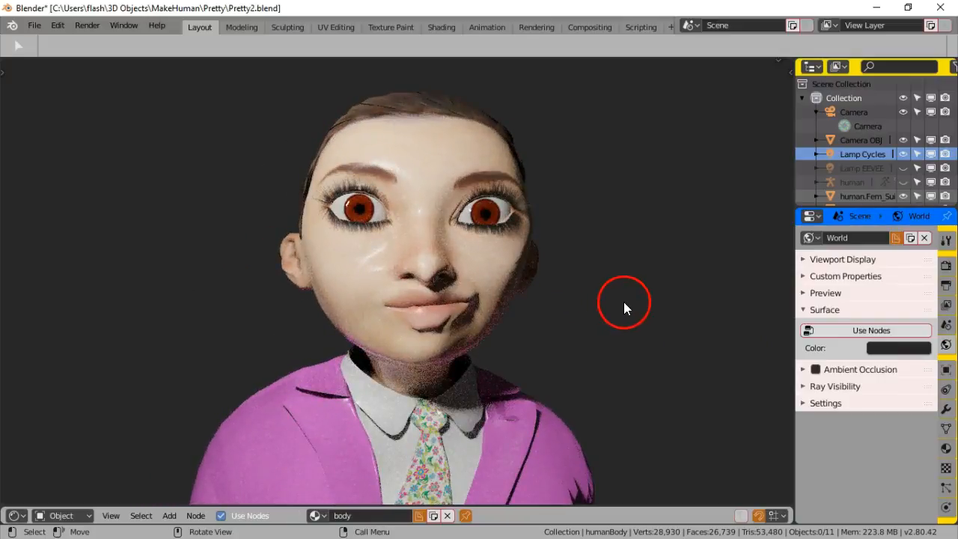
middle_click_drag(633, 304, 599, 349, "ctrl")
scroll(620, 351, "up", 2)
scroll(622, 351, "down", 3)
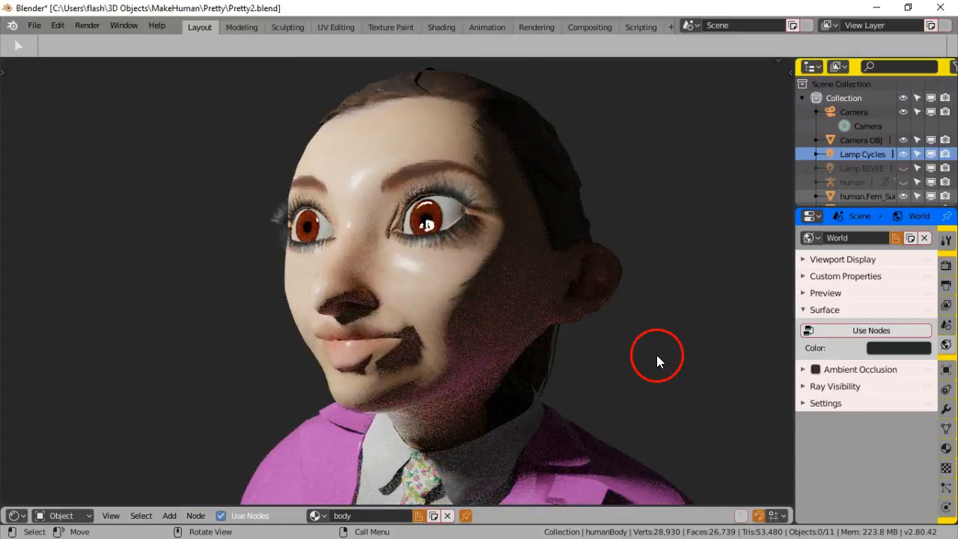
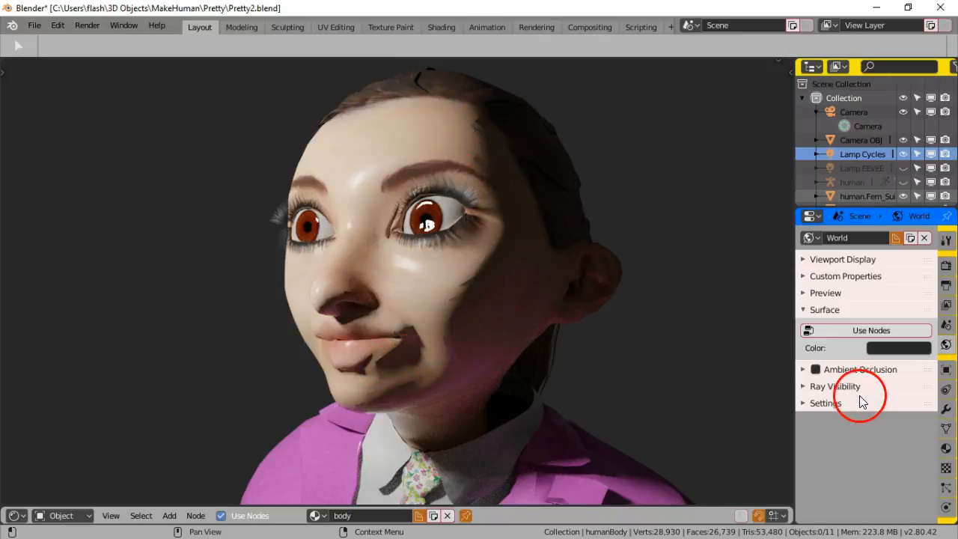
left_click(943, 267)
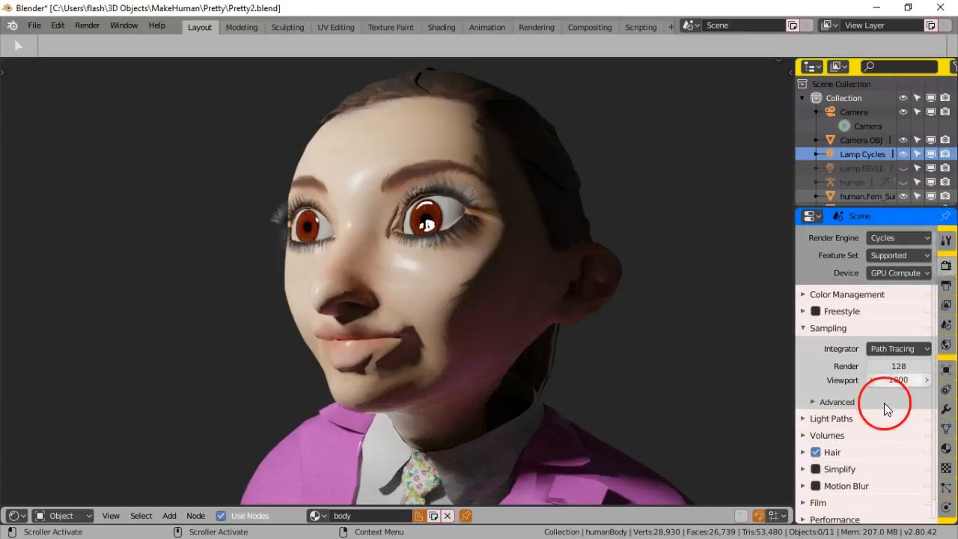
scroll(879, 412, "down", 1)
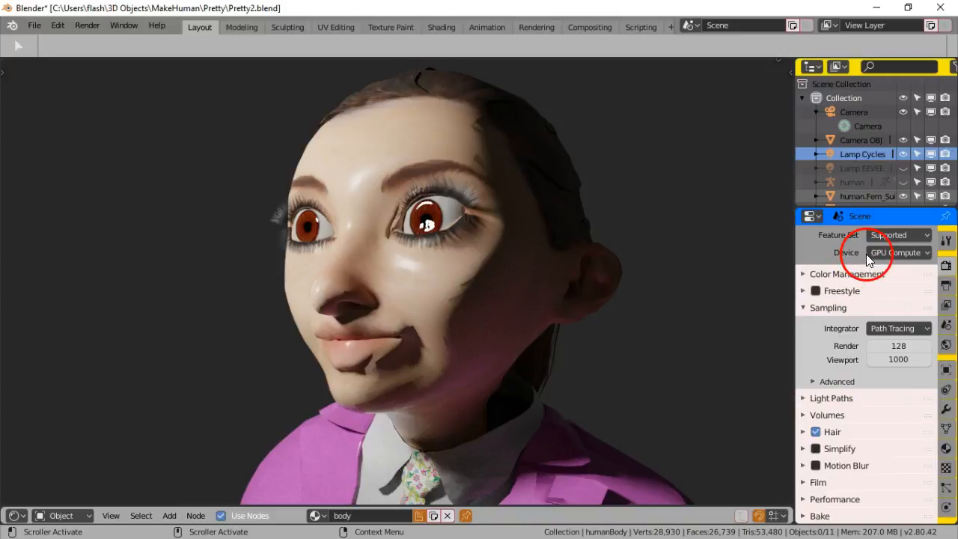
scroll(871, 280, "up", 1)
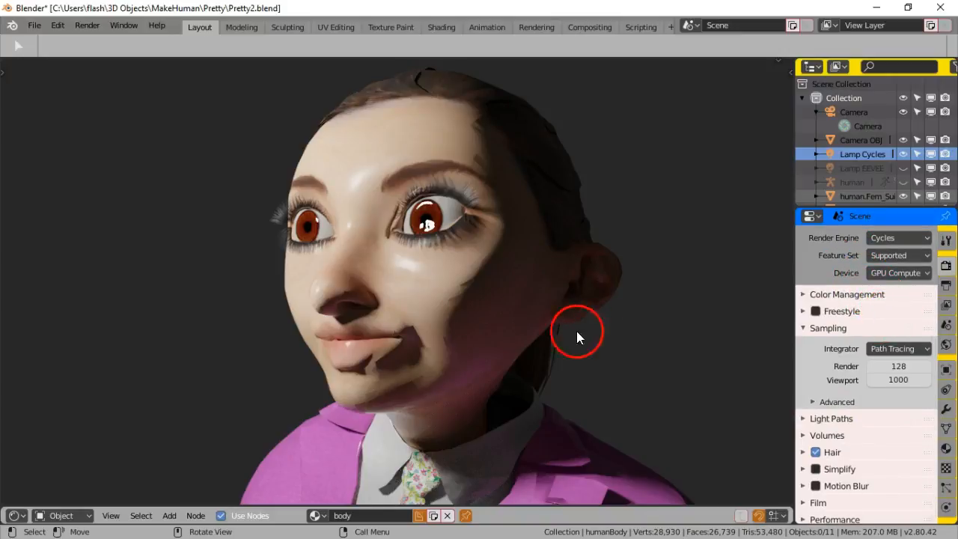
scroll(877, 443, "down", 1)
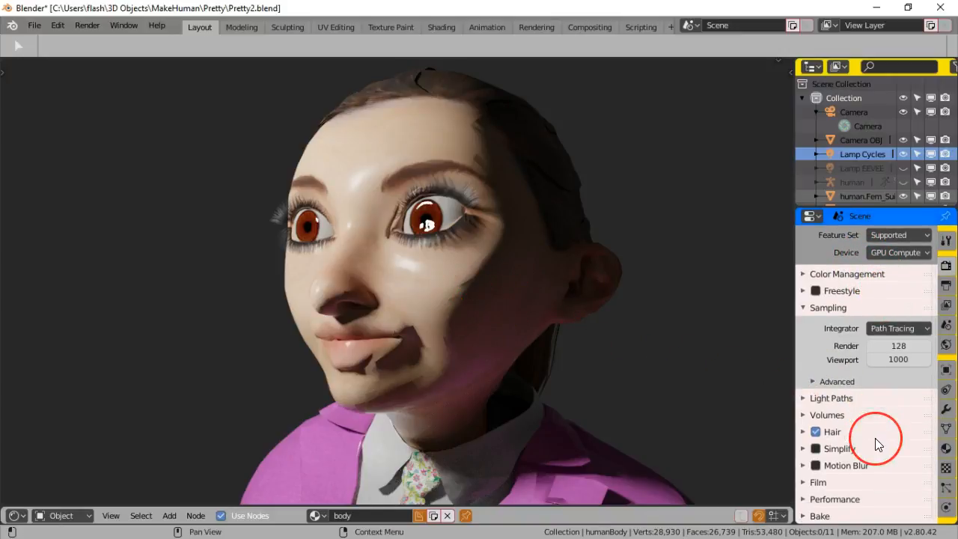
left_click(816, 448)
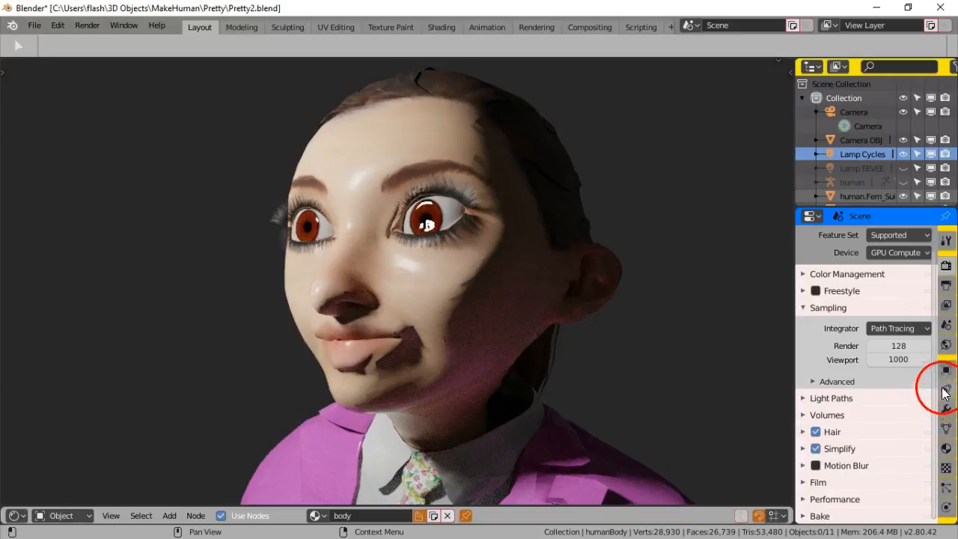
scroll(869, 397, "up", 1)
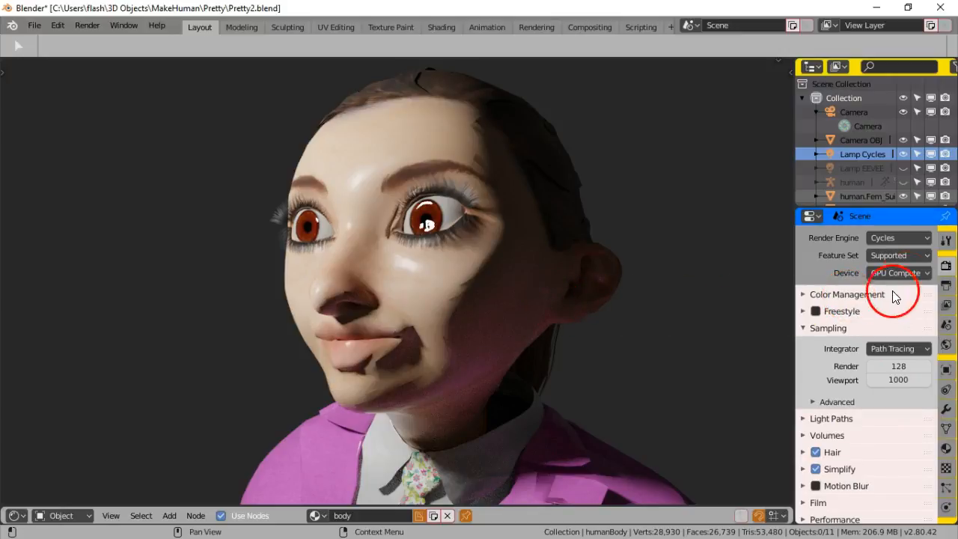
Switch the render engine to Eevee, then show Lamp EEVEE and hide Lamp Cycles in the viewport.
left_click(919, 239)
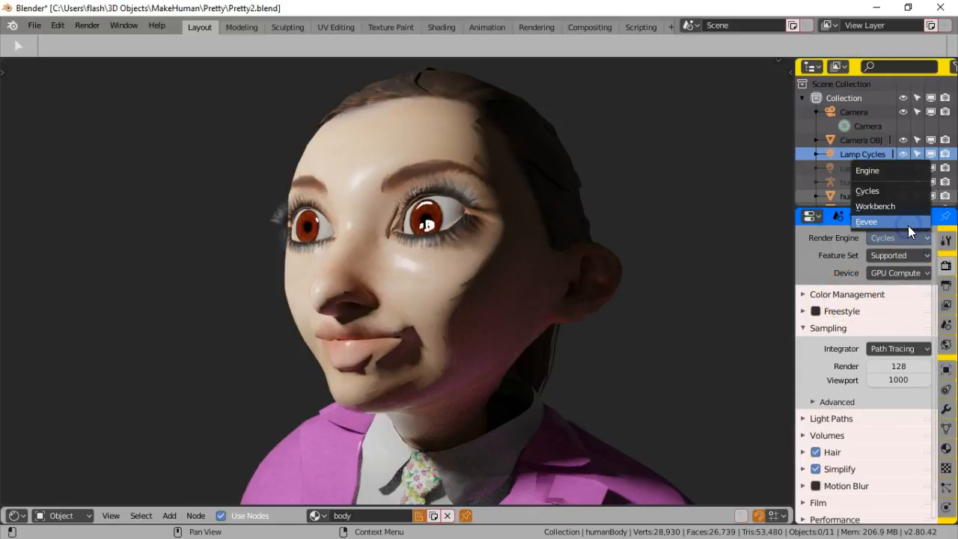
left_click(905, 226)
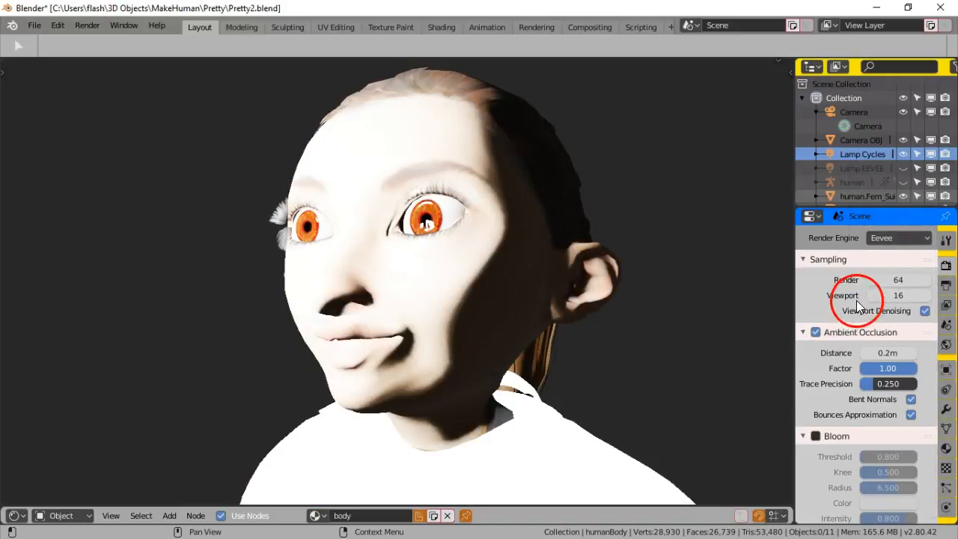
left_click(902, 165)
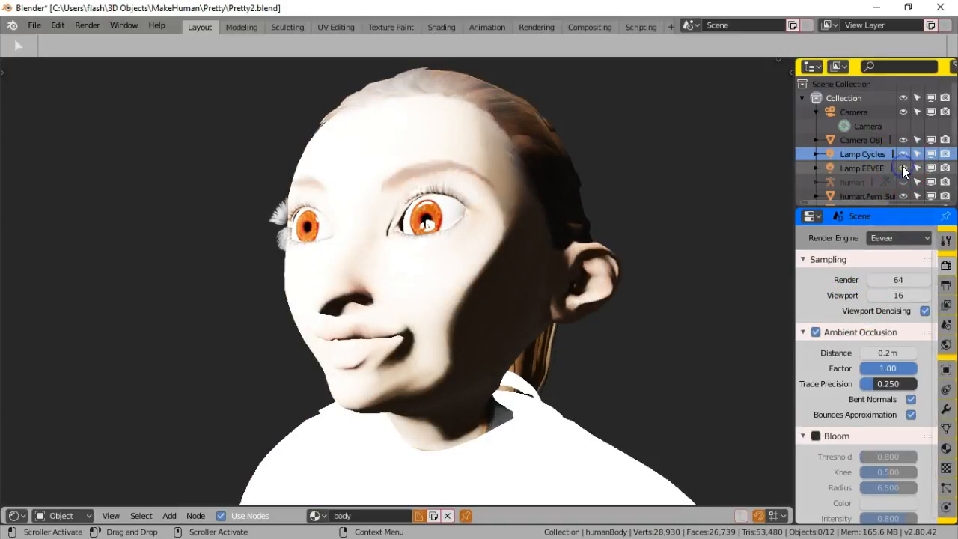
left_click(905, 155)
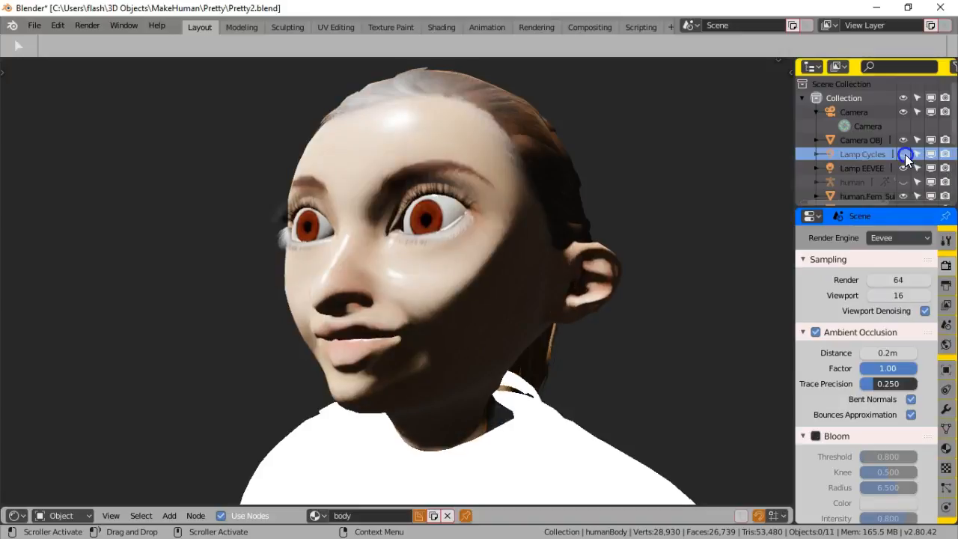
left_click(731, 282)
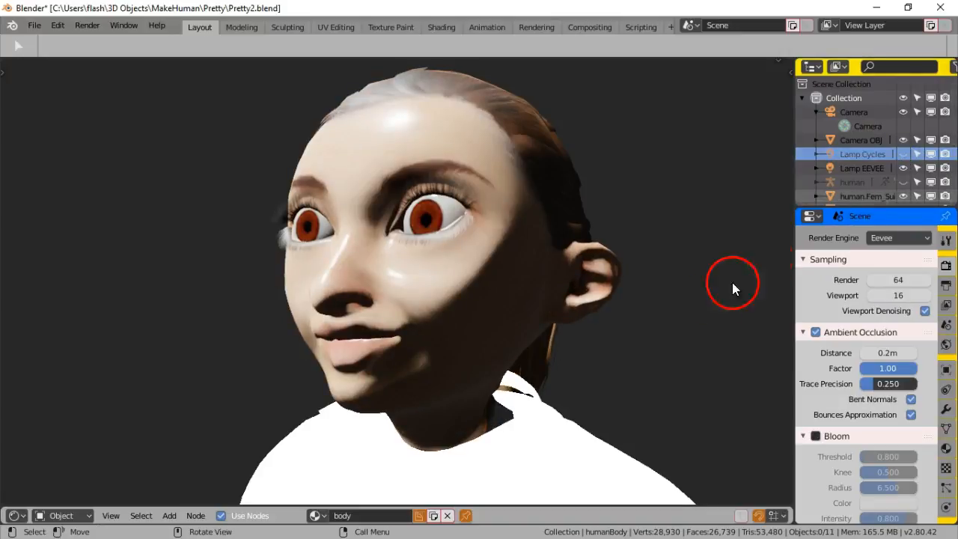
Select the white suit and refresh its Fem_Suit2 material by turning Use Nodes off and back on.
middle_click_drag(618, 393, 688, 385)
scroll(654, 395, "down", 3)
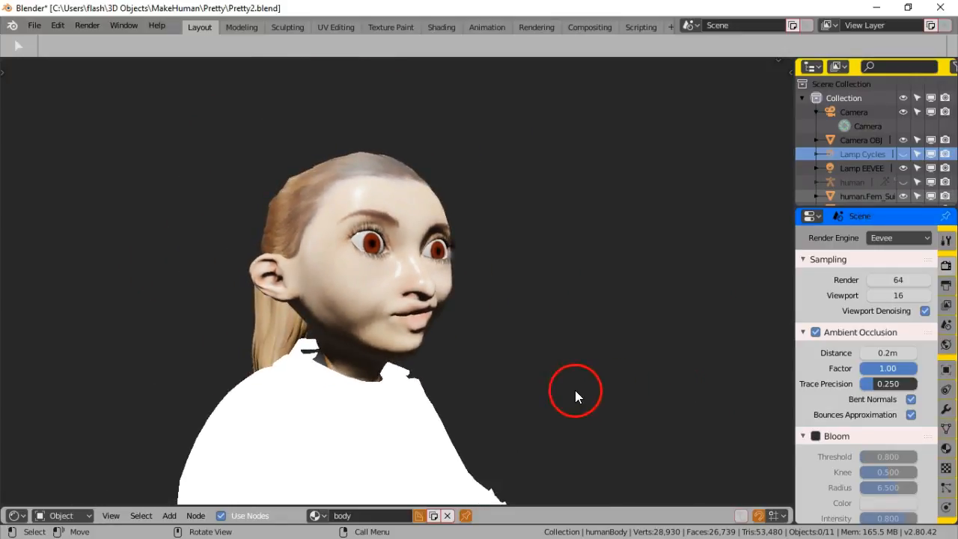
scroll(438, 384, "up", 4)
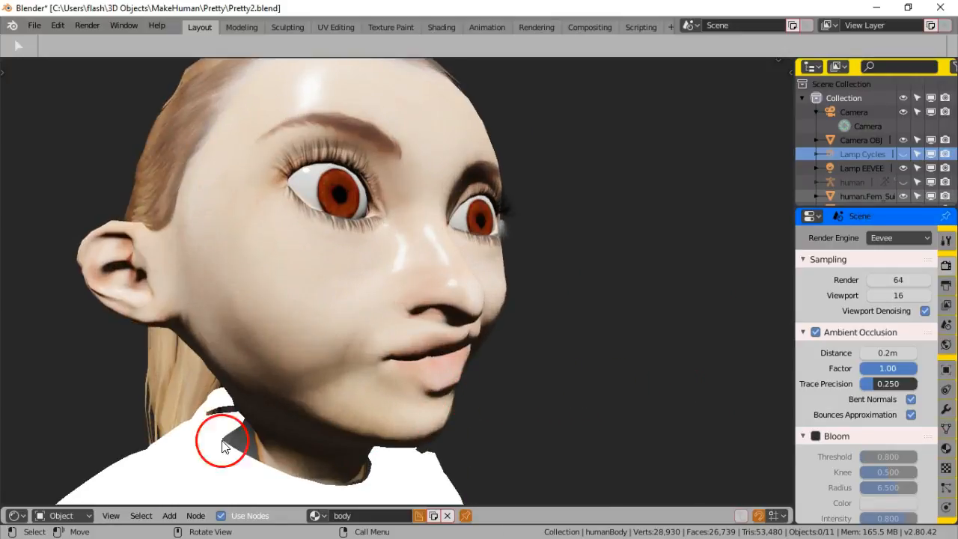
left_click(174, 451)
scroll(429, 440, "down", 3)
left_click(309, 432)
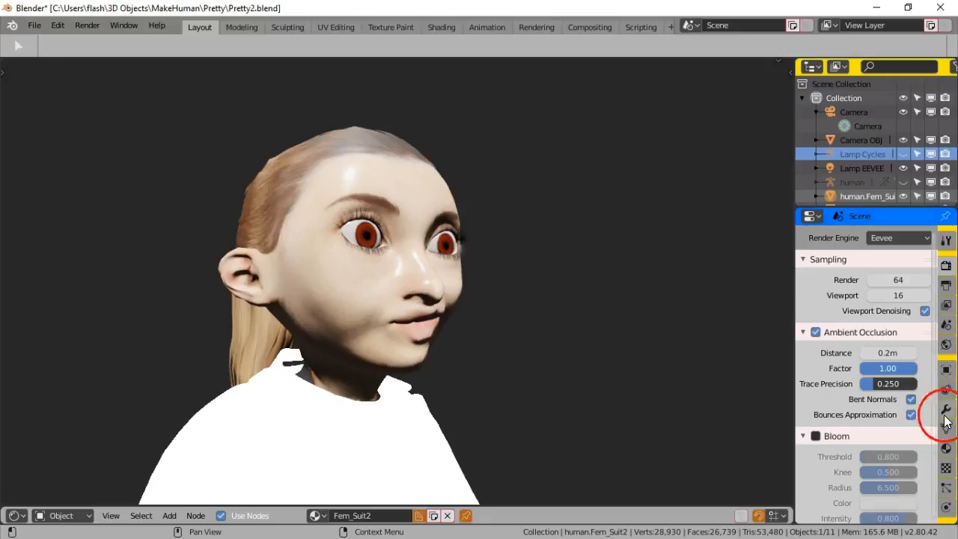
left_click(946, 447)
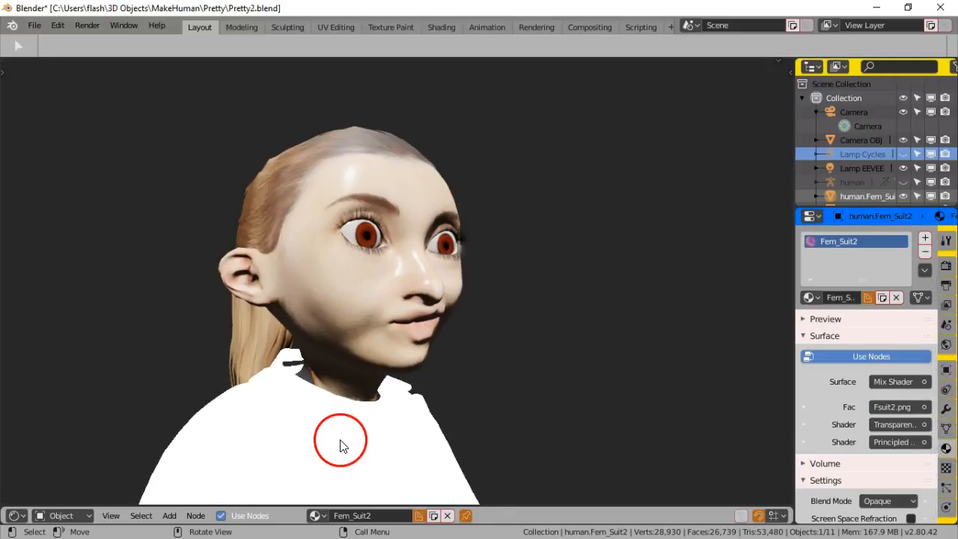
left_click(869, 355)
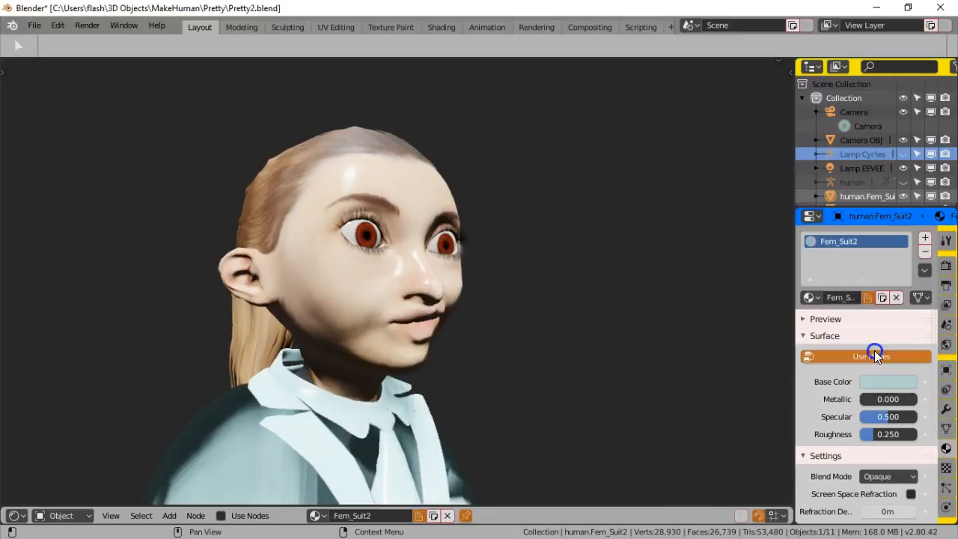
left_click(874, 352)
Enable Subsurface Scattering and Screen Space Reflections in the Eevee render settings.
mouse_move(491, 405)
middle_mouse_down()
mouse_move(292, 421)
mouse_move(494, 422)
mouse_move(499, 402)
middle_mouse_up()
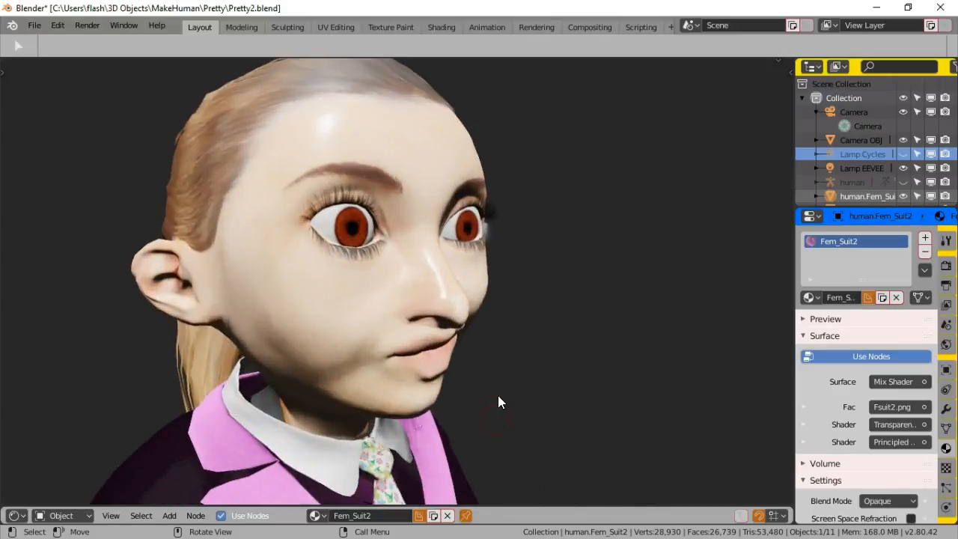
middle_click_drag(490, 339, 556, 370)
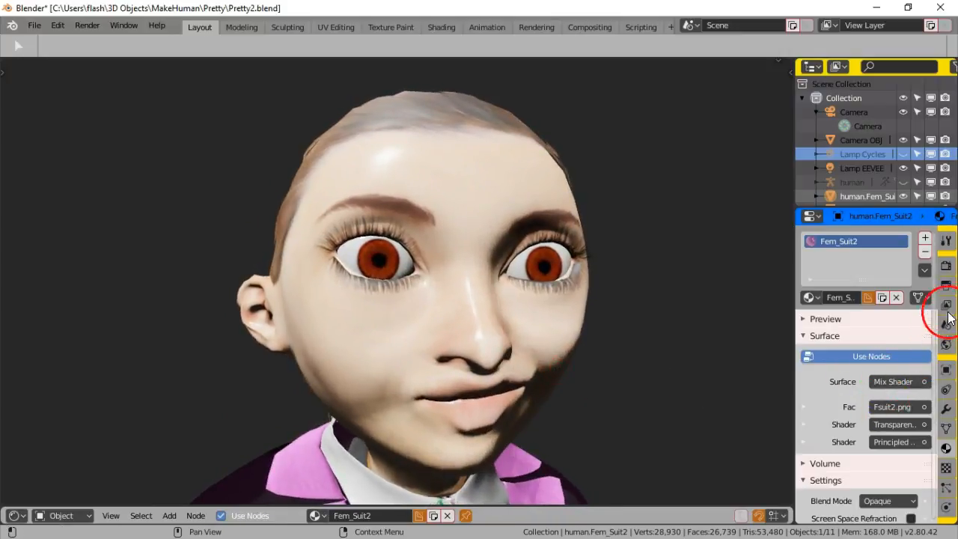
left_click(946, 266)
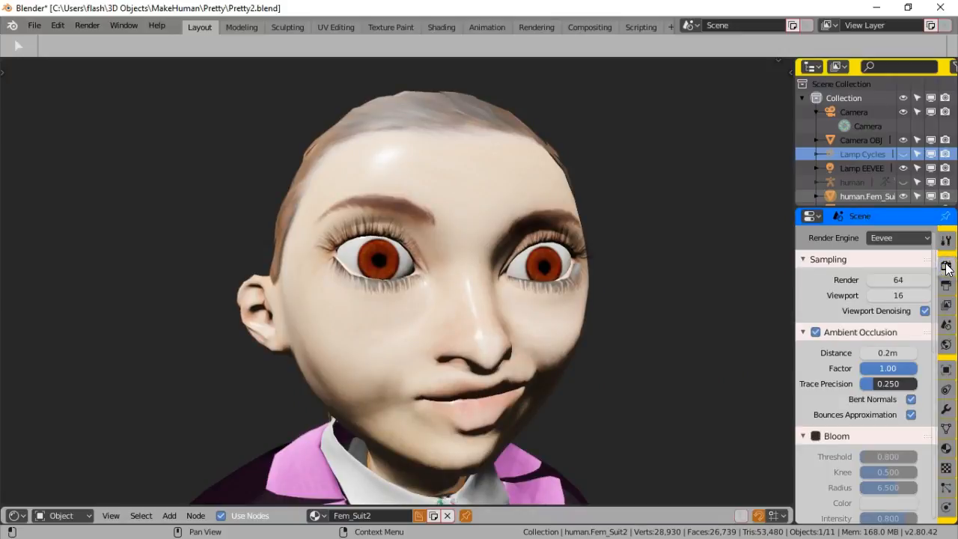
scroll(879, 383, "down", 8)
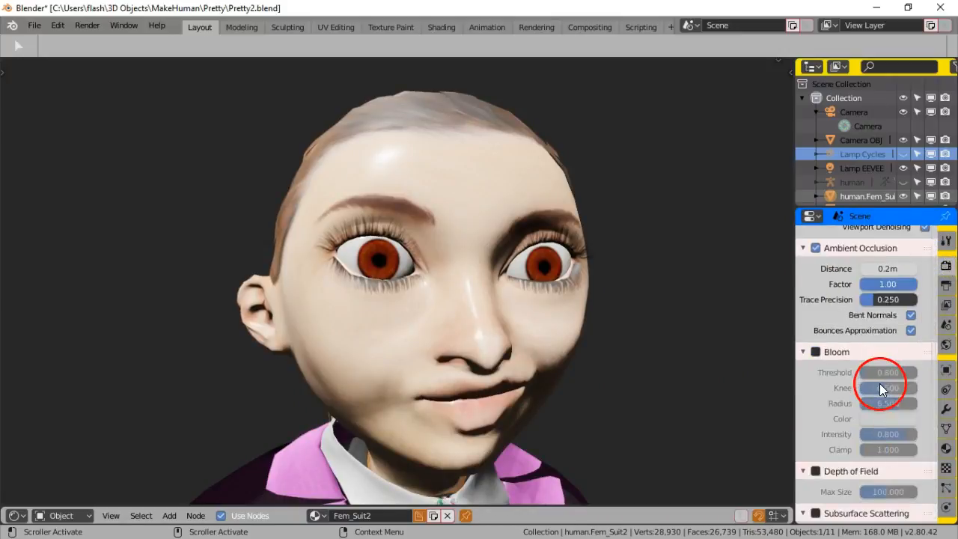
scroll(879, 384, "down", 2)
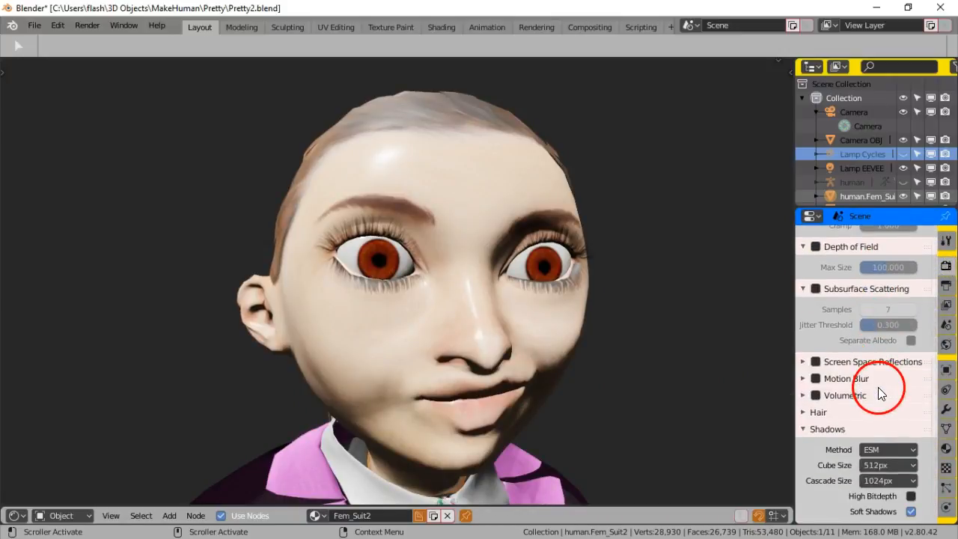
left_click(816, 289)
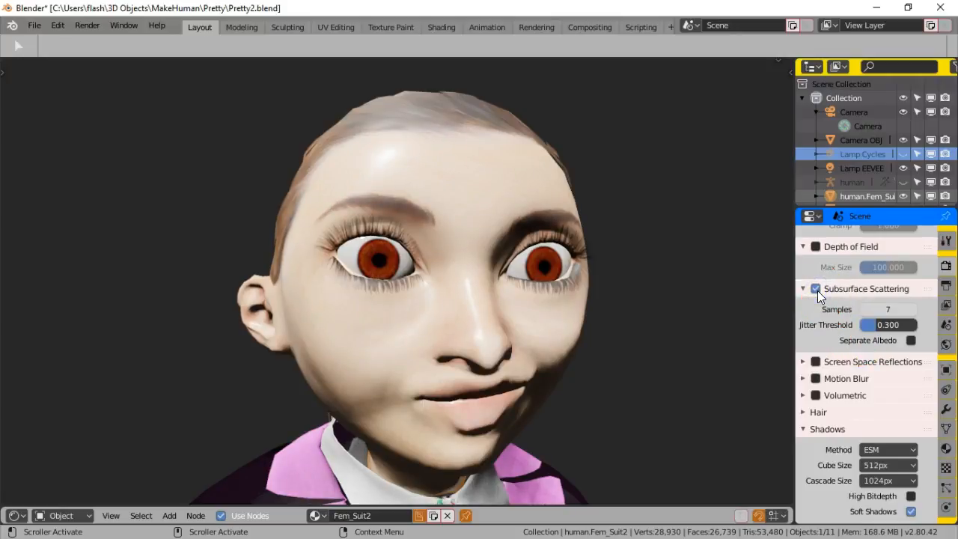
left_click(815, 362)
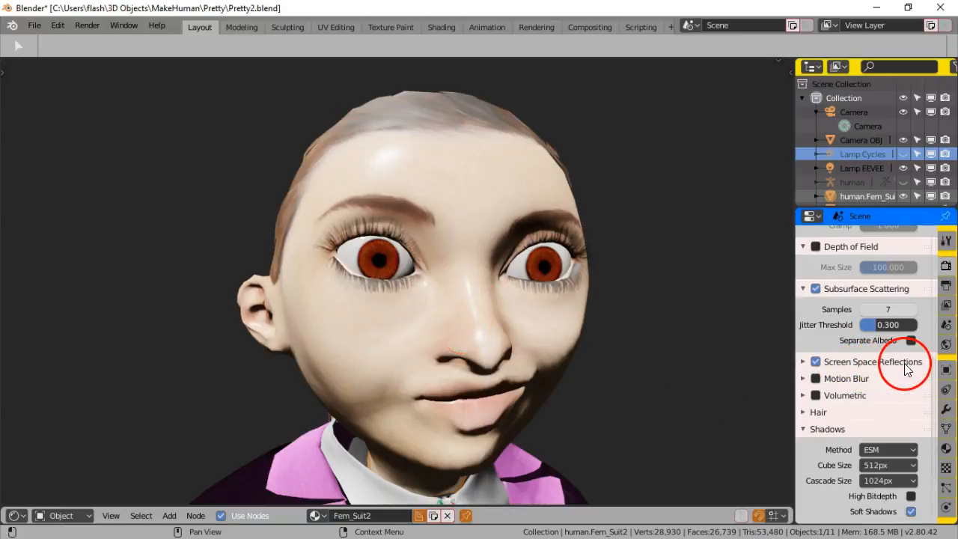
Turn Ambient Occlusion off and back on, and turn Bloom on and off again to compare their effects.
scroll(847, 392, "up", 10)
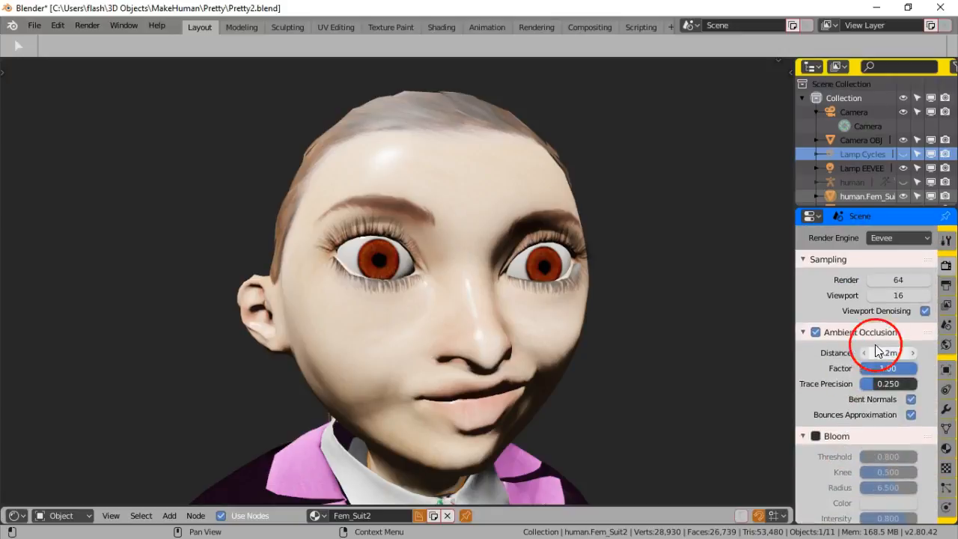
left_click(816, 332)
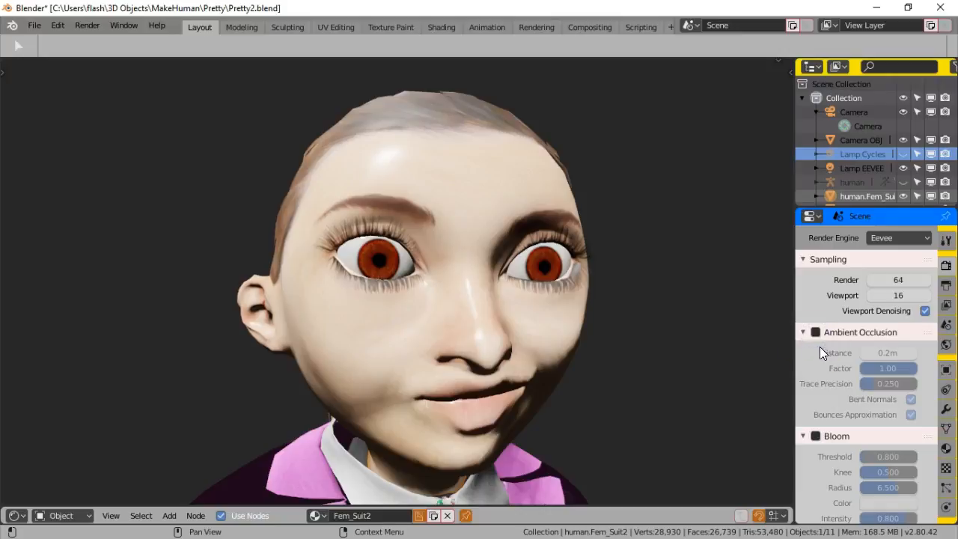
left_click(815, 331)
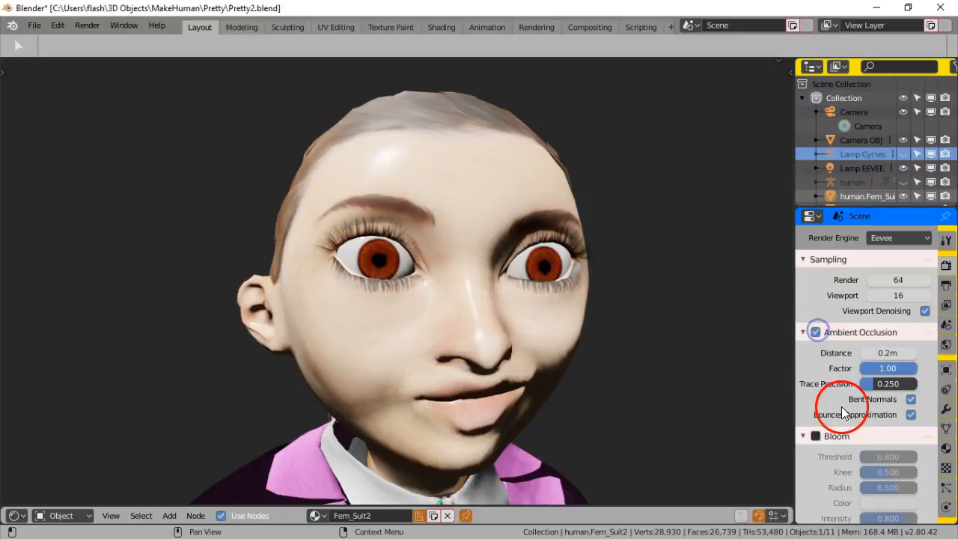
scroll(841, 406, "down", 5)
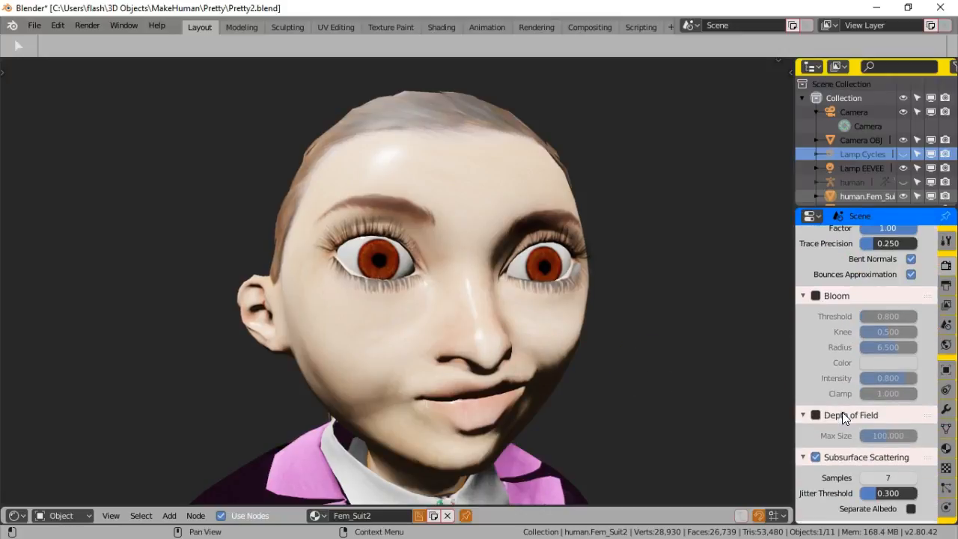
left_click(816, 296)
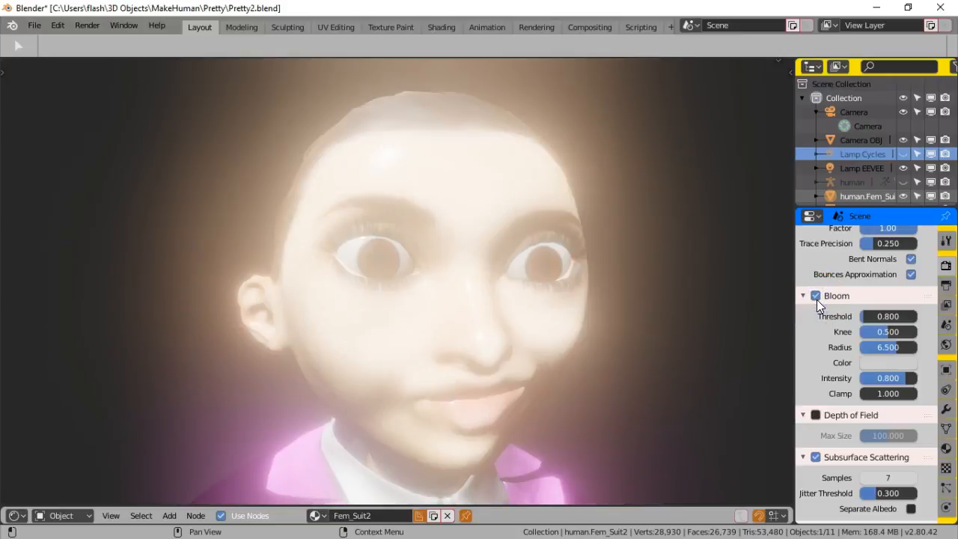
left_click(816, 299)
Try the Volumetric effect on the character and turn it off again.
scroll(830, 424, "down", 6)
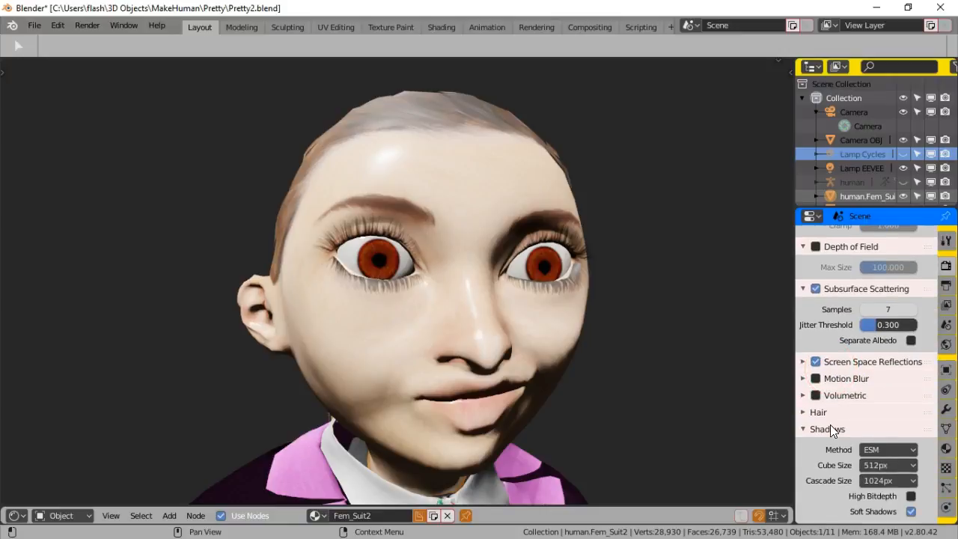
scroll(829, 424, "down", 1)
left_click(816, 367)
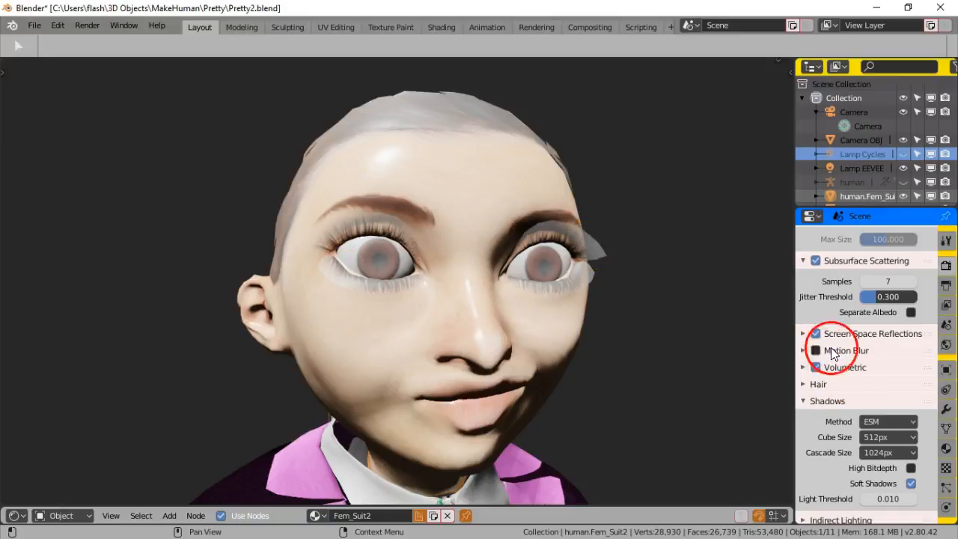
left_click(815, 367)
Turn off Soft Shadows in the Eevee shadow settings.
left_click(821, 420)
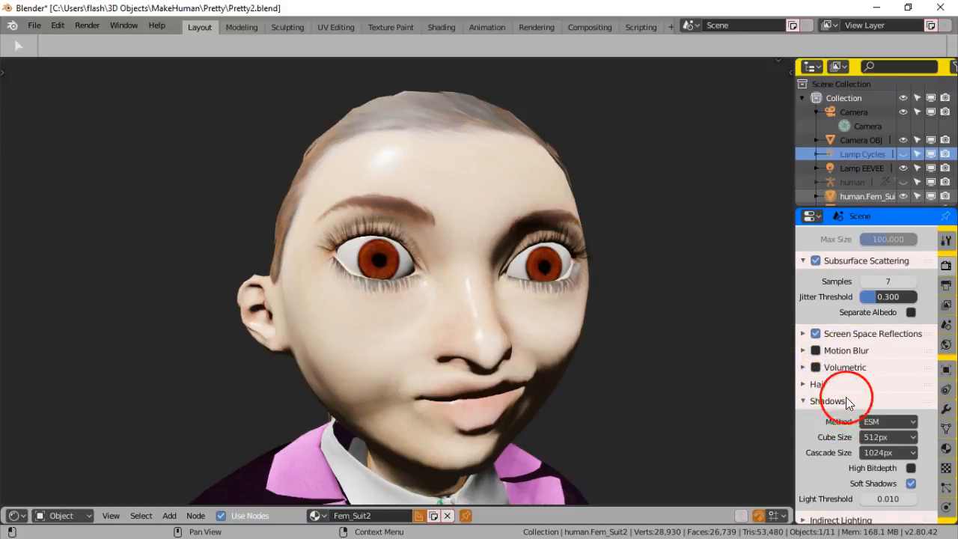
scroll(849, 403, "down", 2)
left_click(910, 412)
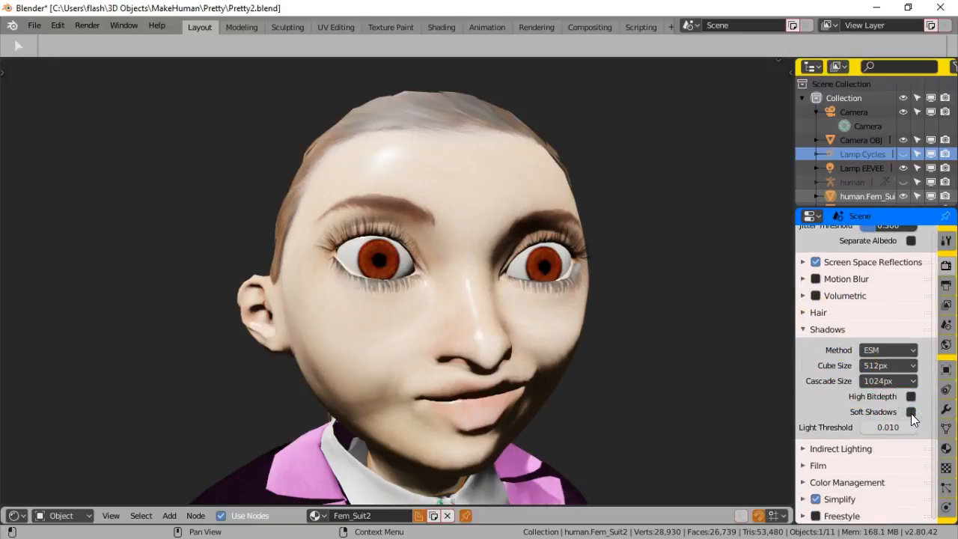
Toggle Soft Shadows to compare the shading on the character's face, leaving it enabled.
left_click(911, 411)
left_click(912, 411)
left_click(913, 411)
left_click(912, 411)
middle_click_drag(791, 399, 493, 379)
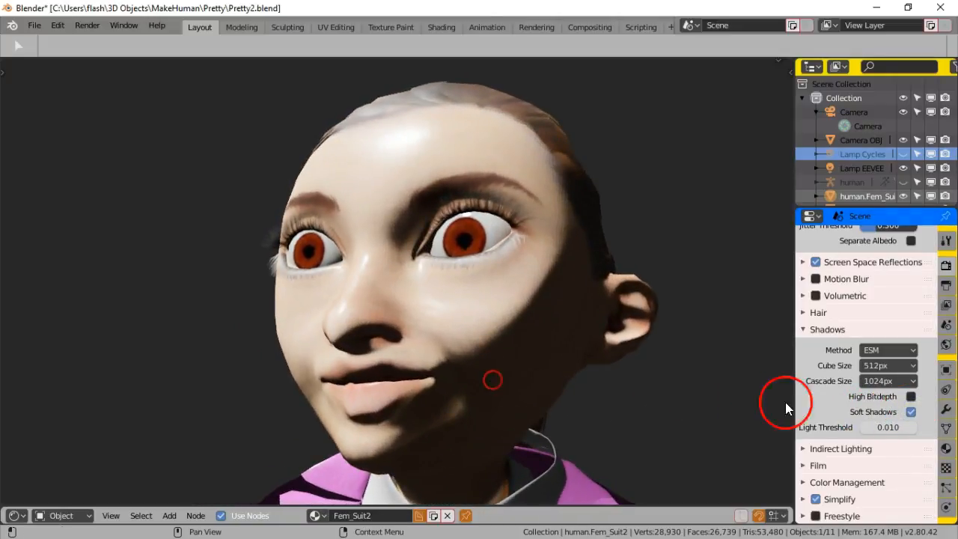
Set the Light Threshold in the Eevee shadow settings to 0.667.
left_click_drag(887, 427, 849, 428)
left_click_drag(765, 427, 914, 414)
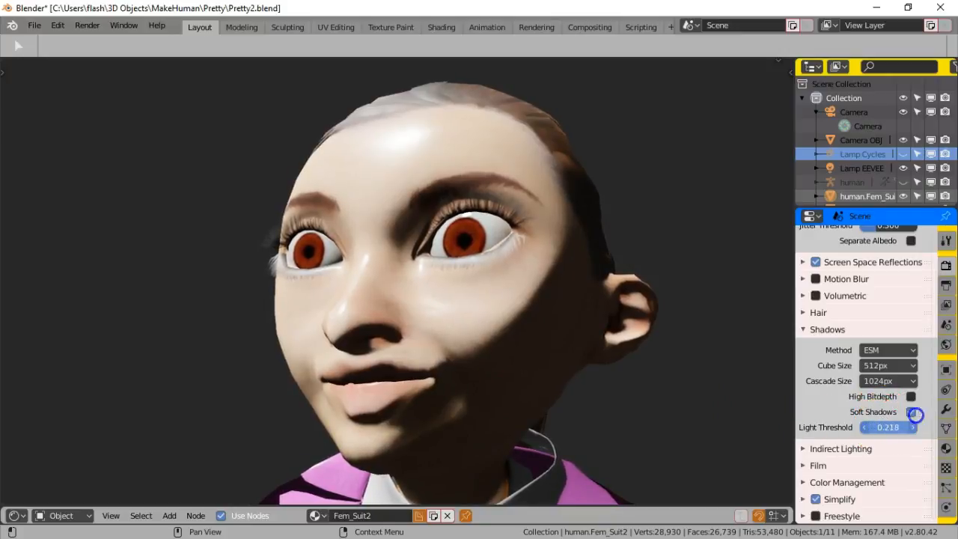
mouse_move(50, 399)
left_mouse_down()
mouse_move(312, 329)
mouse_move(430, 282)
mouse_move(278, 295)
left_mouse_up()
mouse_move(547, 438)
middle_mouse_down()
mouse_move(485, 413)
mouse_move(472, 455)
mouse_move(570, 458)
mouse_move(577, 434)
mouse_move(632, 431)
middle_mouse_up()
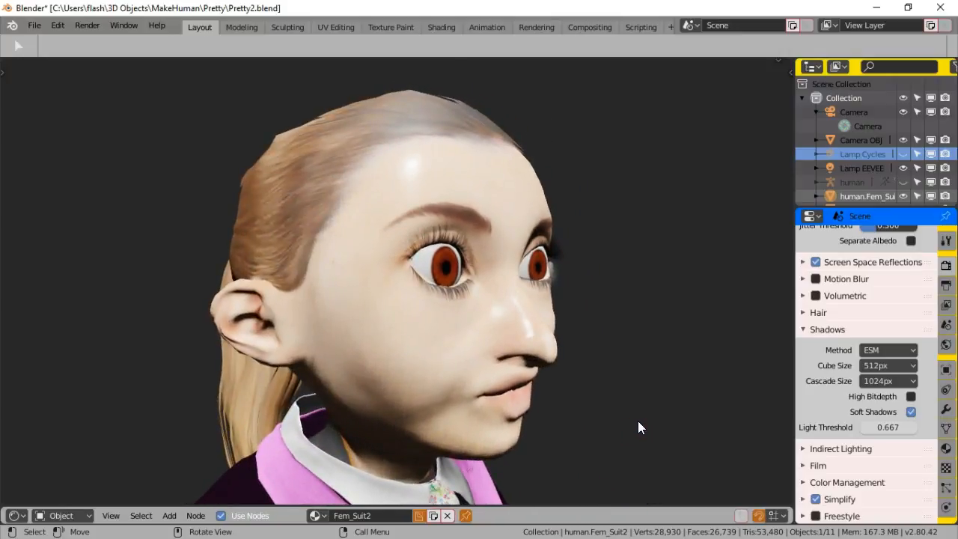
Reveal the 3D viewport's header and turn on the viewport overlays.
scroll(900, 393, "up", 10)
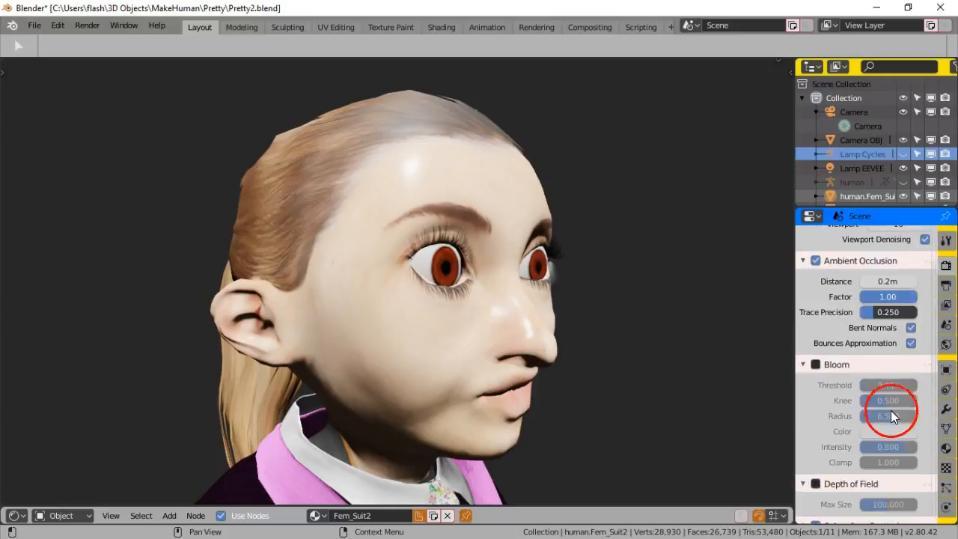
scroll(890, 416, "up", 3)
middle_click_drag(602, 336, 661, 357)
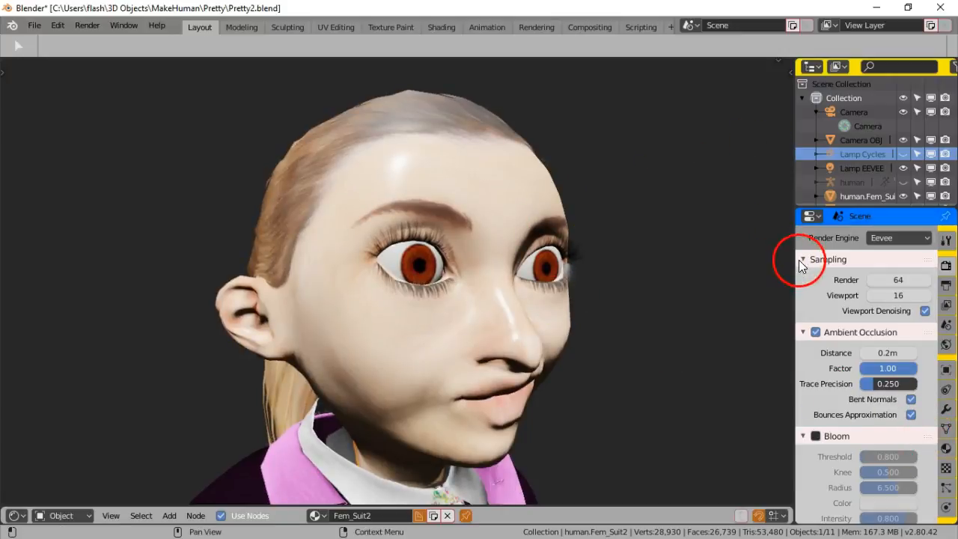
left_click_drag(774, 61, 776, 64)
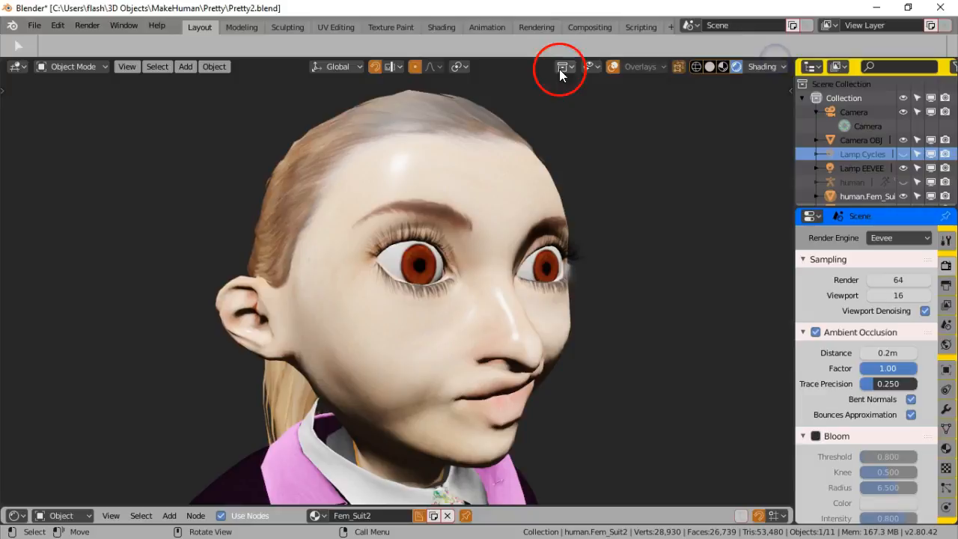
left_click(614, 67)
Select Lamp EEVEE above the character and change its light type from Sun to Point.
scroll(580, 208, "down", 4)
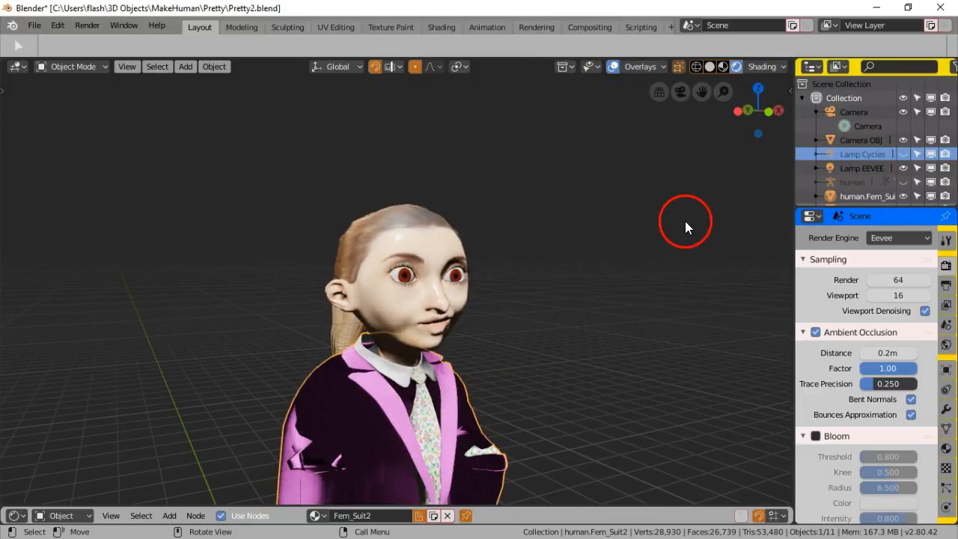
scroll(591, 266, "down", 4)
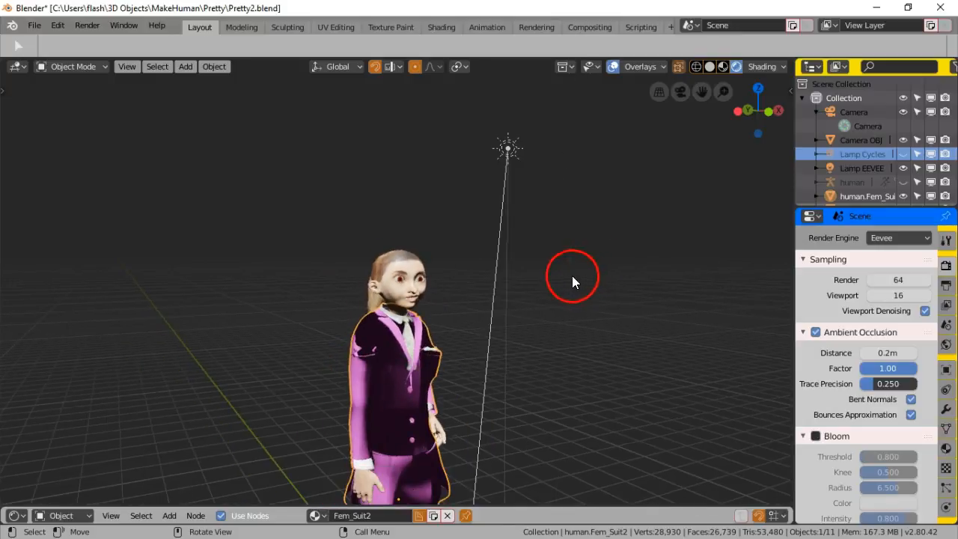
left_click(507, 151)
middle_click_drag(549, 220, 558, 237)
left_click(945, 410)
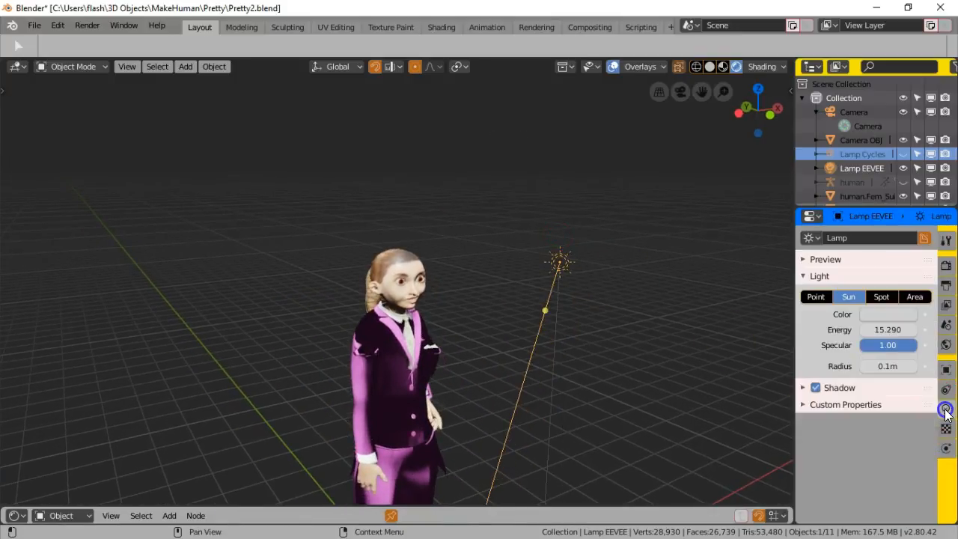
left_click(808, 293)
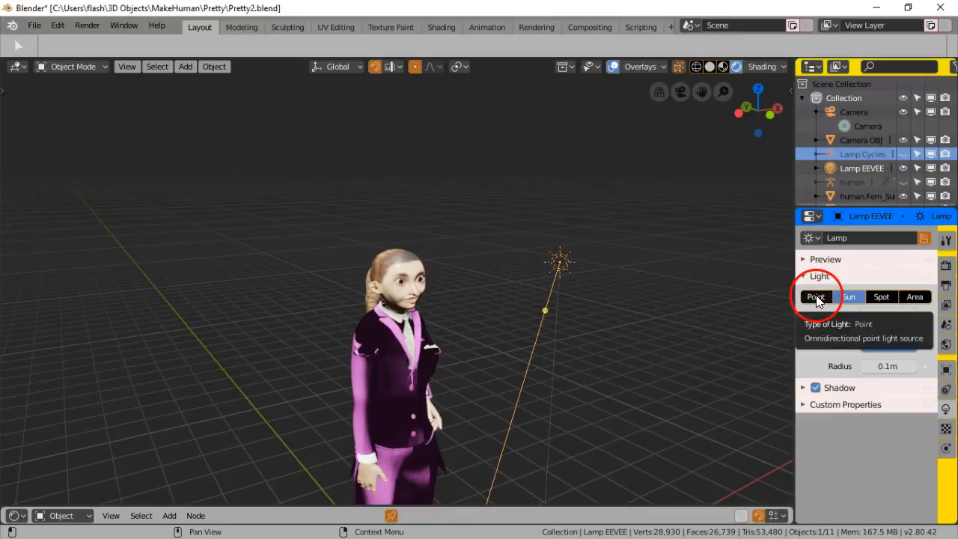
left_click(816, 297)
scroll(575, 312, "up", 5)
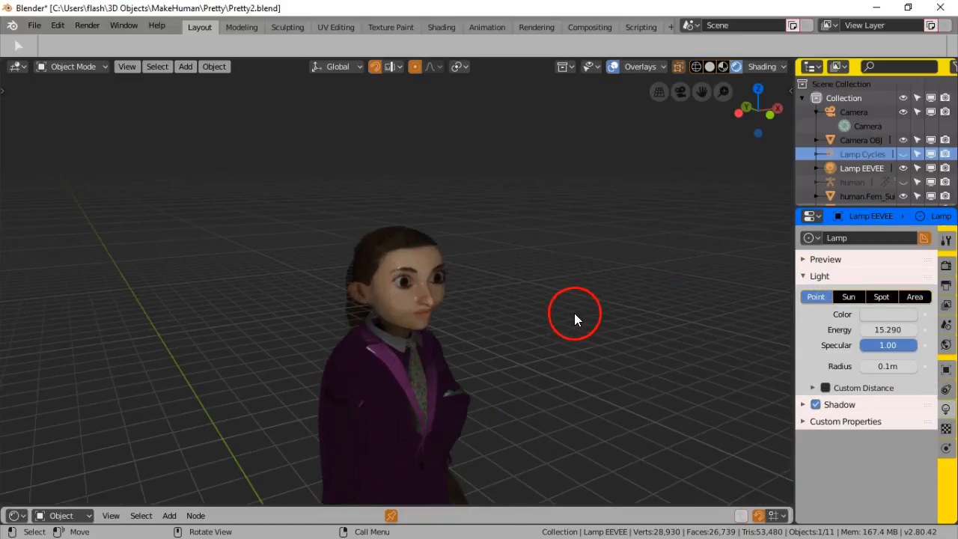
scroll(564, 300, "down", 2)
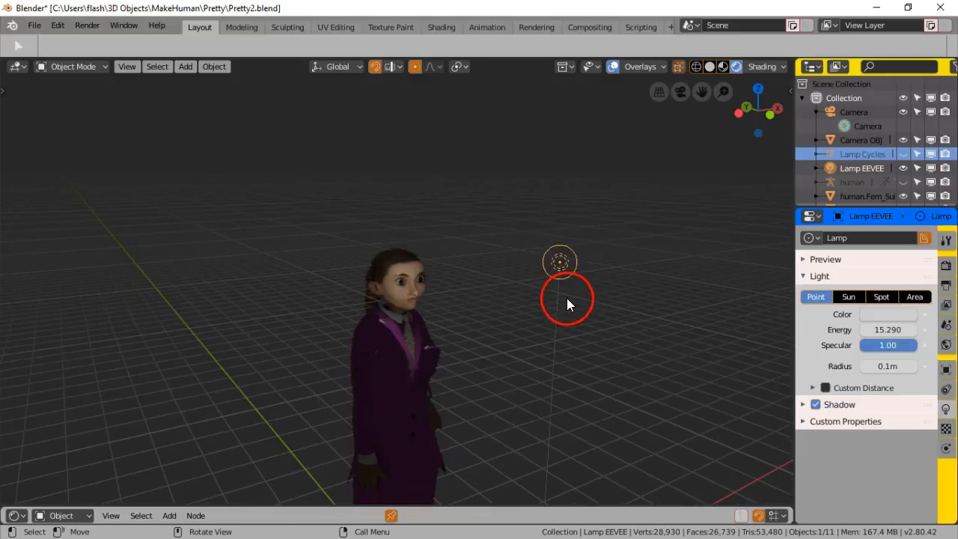
Move the Eevee point lamp closer to the front of the character so it lights her face and suit.
key("g")
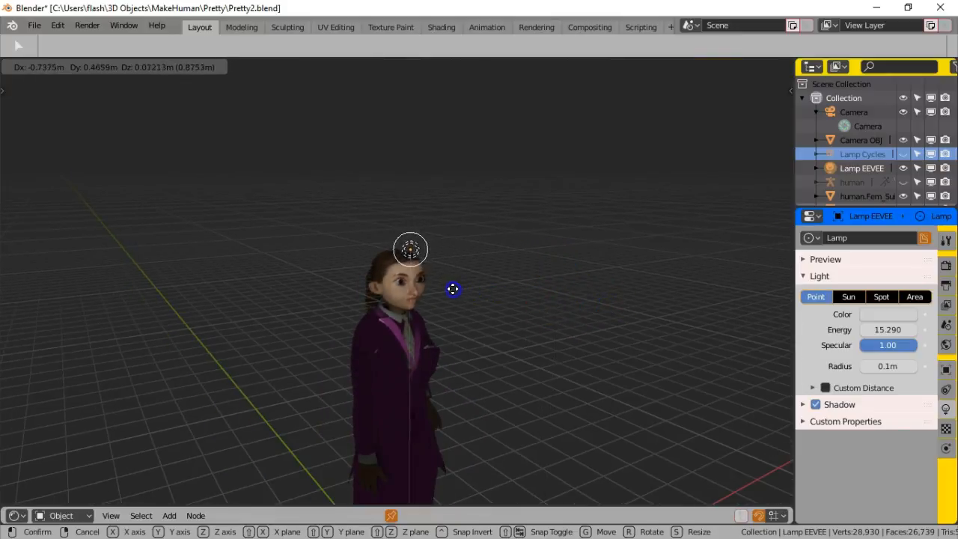
left_click(451, 293)
middle_click_drag(463, 313, 216, 252)
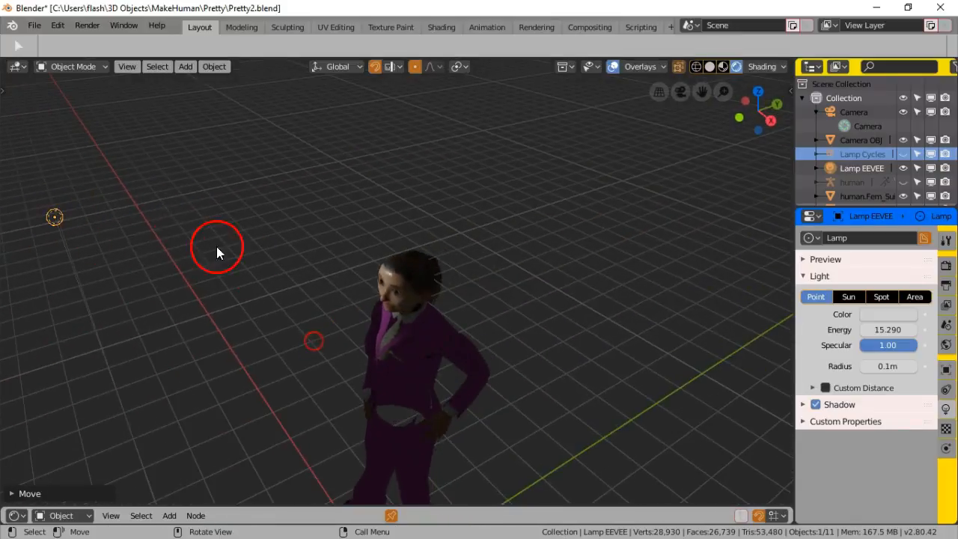
key("g")
left_click(286, 229)
key("g")
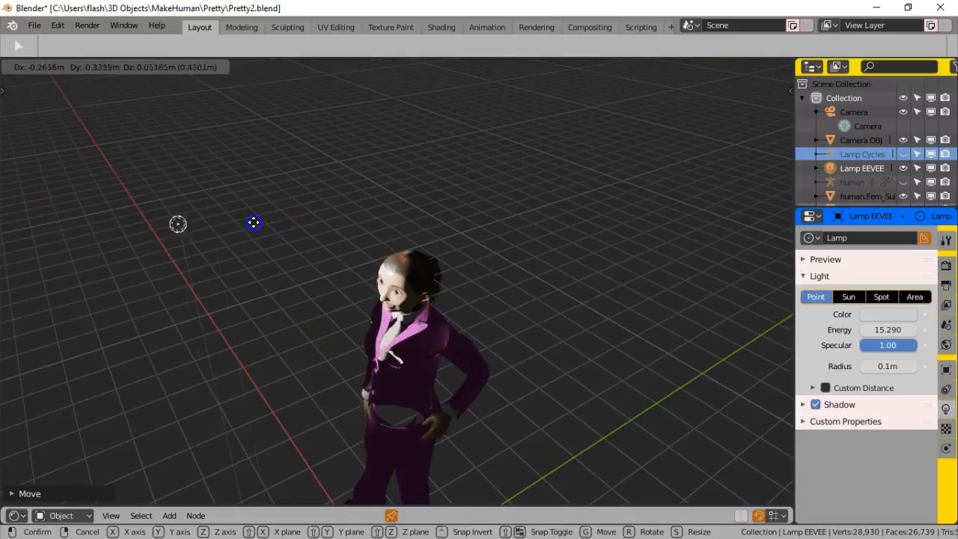
right_click(205, 228)
key("g")
left_click(241, 229)
Reposition the Eevee lamp lower and off to one side of the character's face.
middle_click_drag(241, 230, 446, 285)
scroll(438, 310, "up", 8)
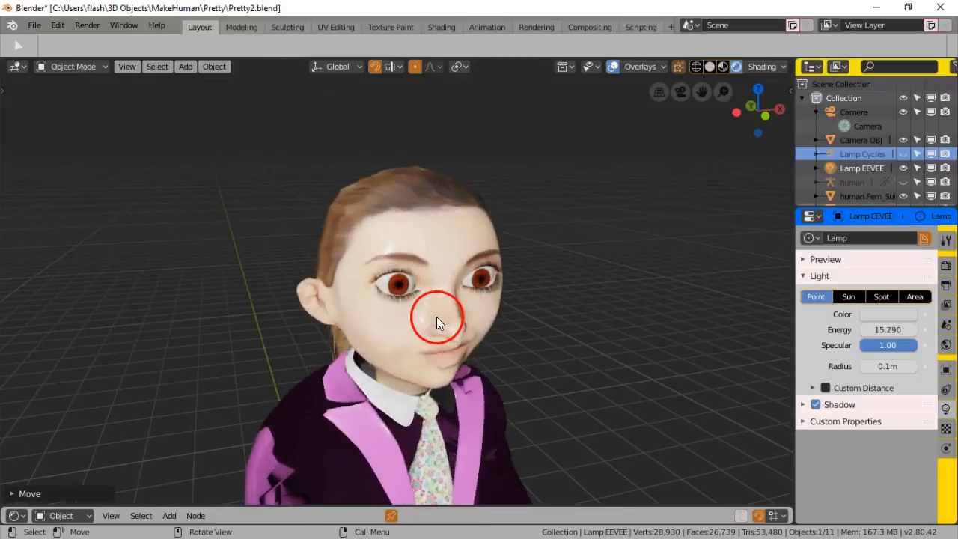
middle_click_drag(369, 276, 358, 240)
key("g")
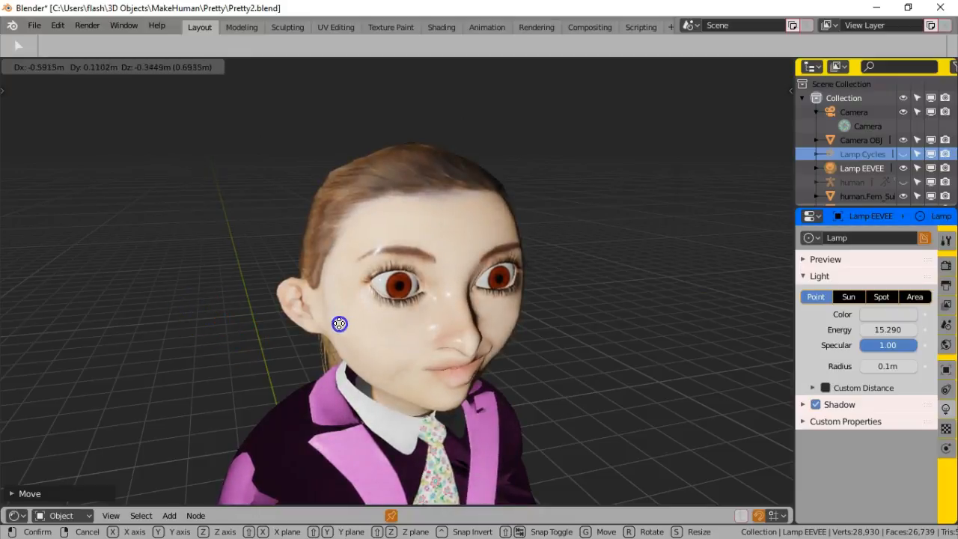
left_click(348, 383)
middle_click_drag(449, 395, 498, 313)
scroll(393, 367, "up", 2)
scroll(491, 323, "down", 1)
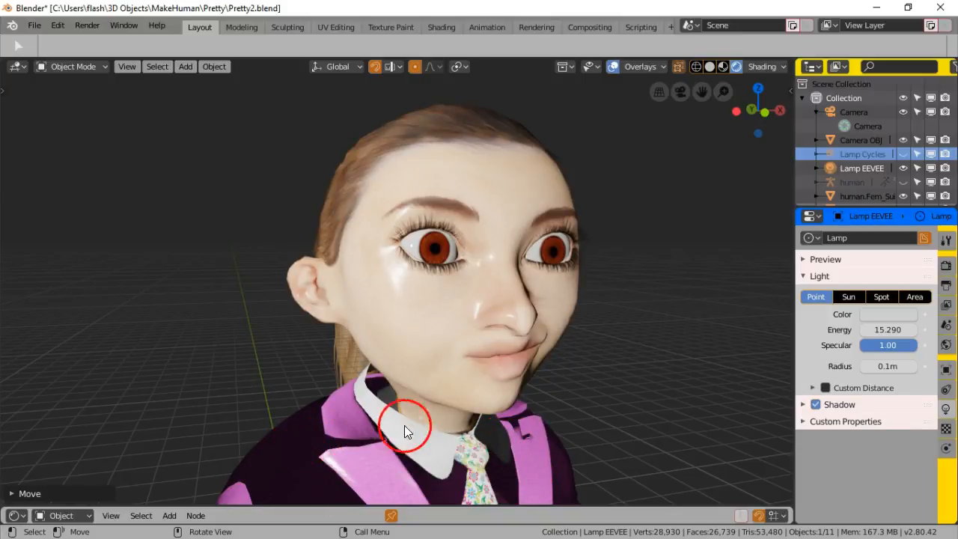
mouse_move(433, 418)
middle_mouse_down()
mouse_move(443, 417)
mouse_move(428, 403)
middle_mouse_up()
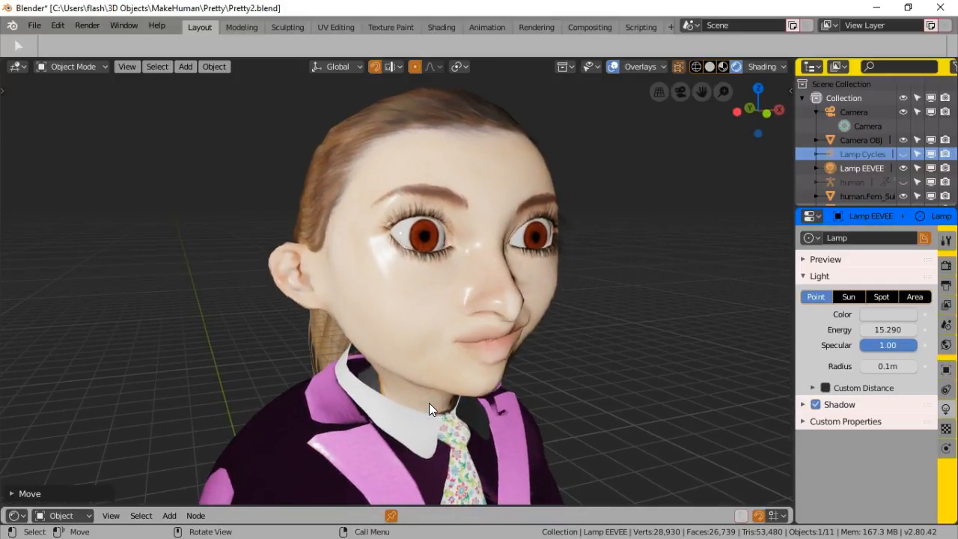
Select the humanBody mesh, inspect its neck geometry in Edit Mode, and return to Object Mode.
left_click(472, 416)
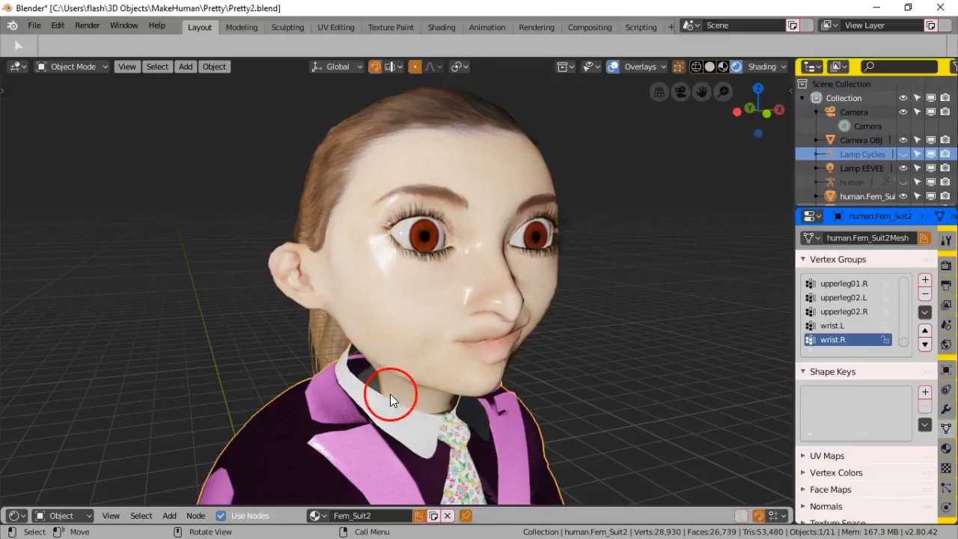
left_click(390, 372)
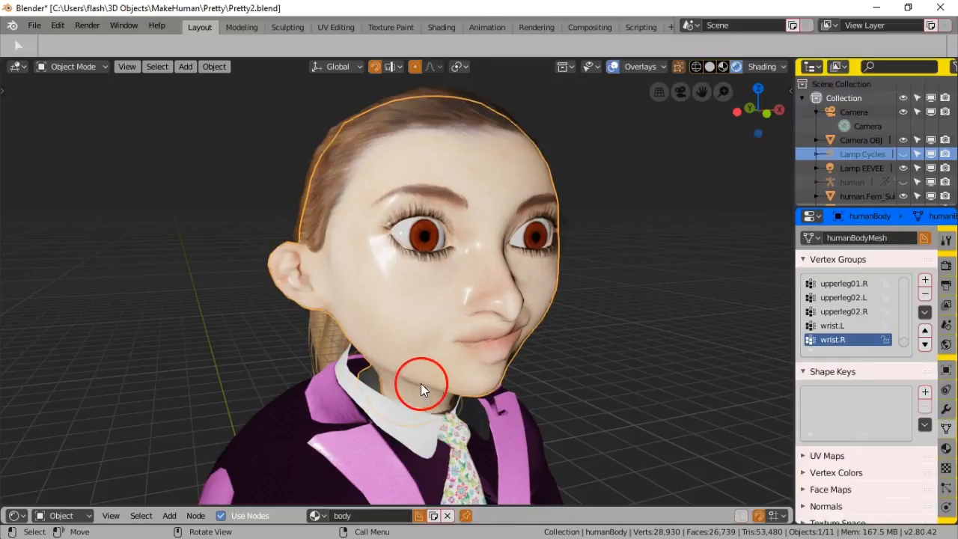
left_click(99, 72)
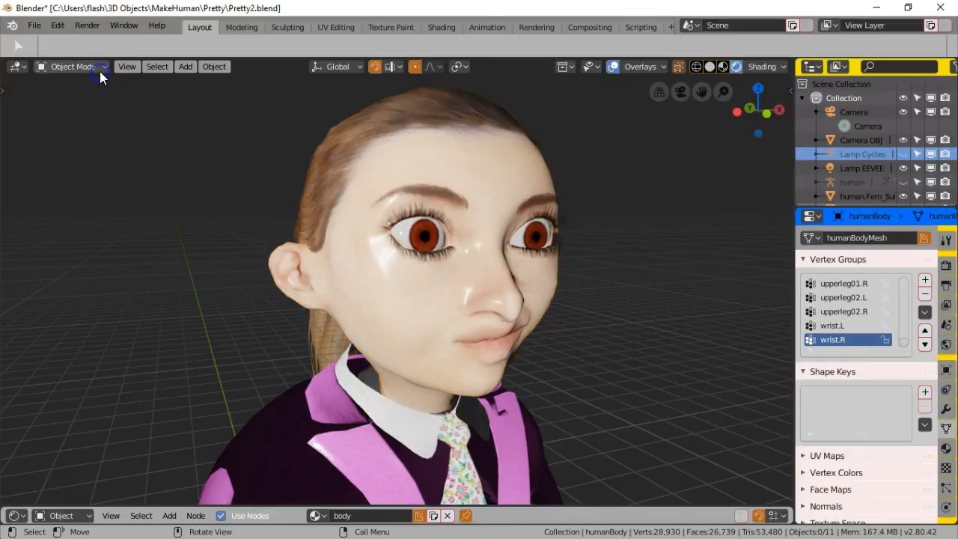
left_click(101, 66)
left_click(94, 99)
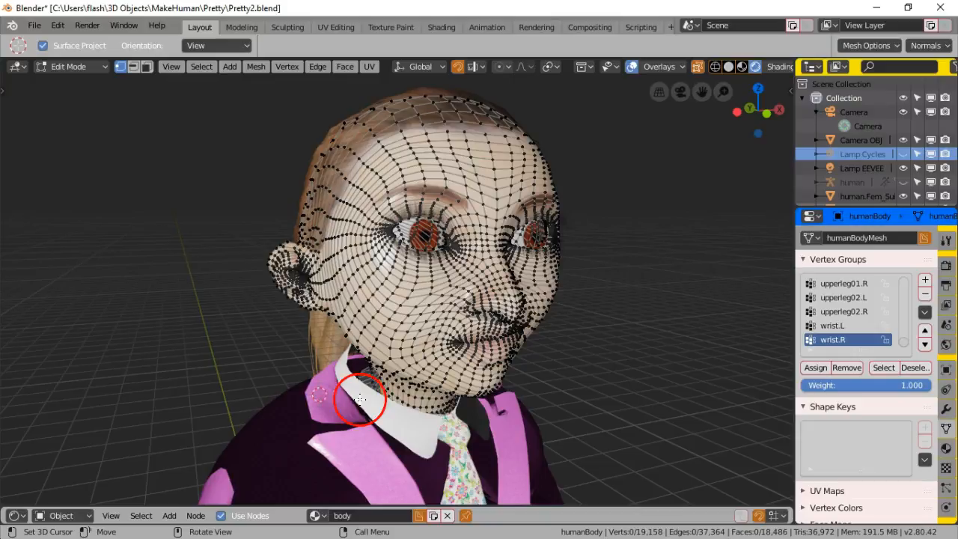
scroll(363, 394, "up", 2)
scroll(363, 393, "down", 3)
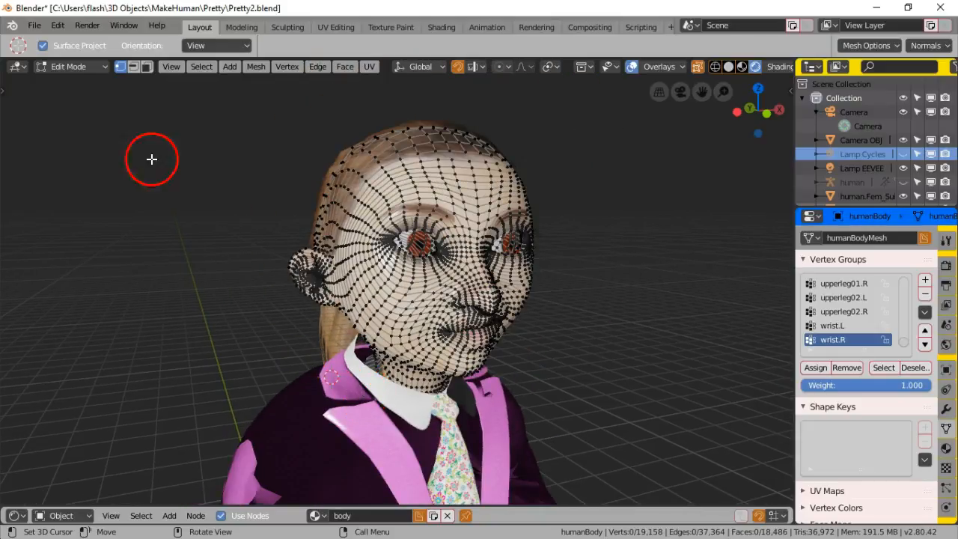
left_click(84, 66)
left_click(82, 85)
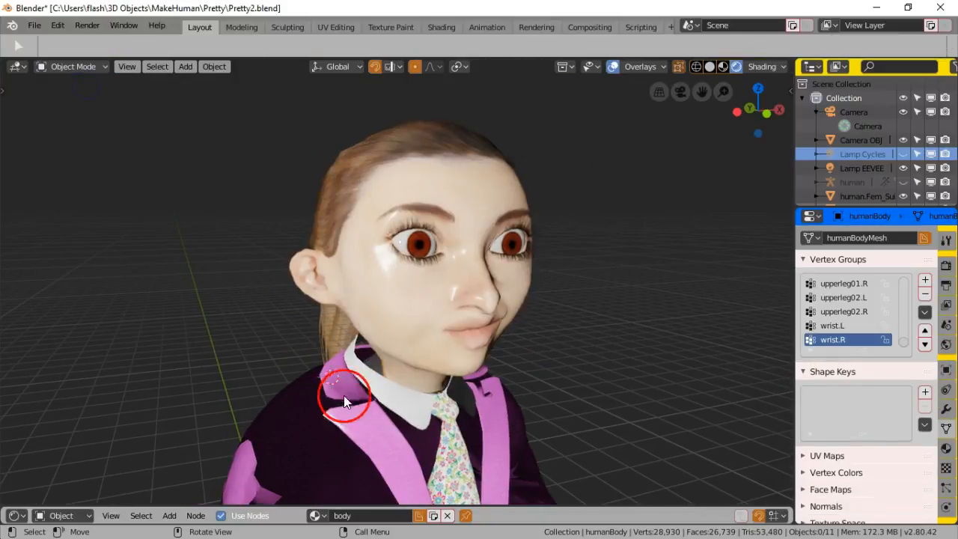
Hide the Fem_Suit2 suit to inspect the cut-off neck of the body underneath.
left_click(339, 404)
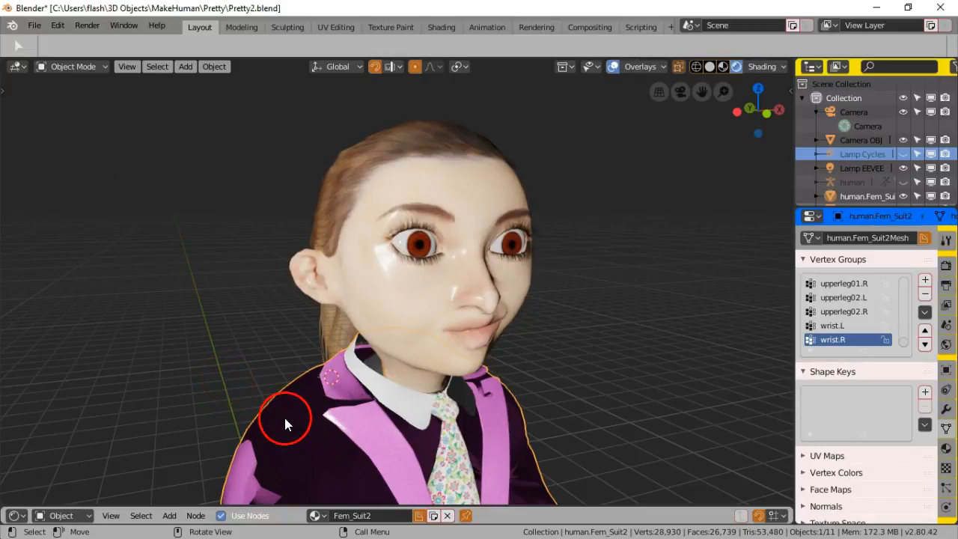
key("Delete")
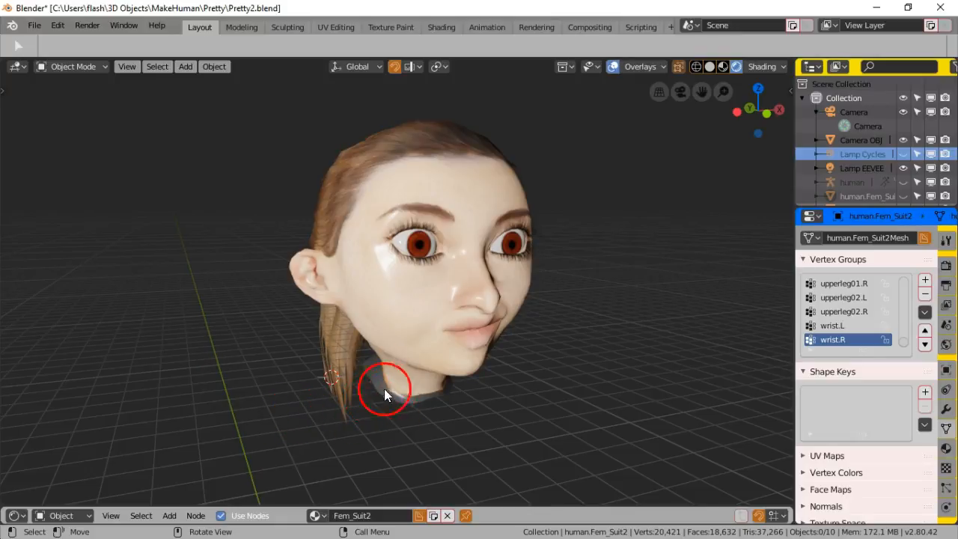
middle_click_drag(389, 386, 429, 406)
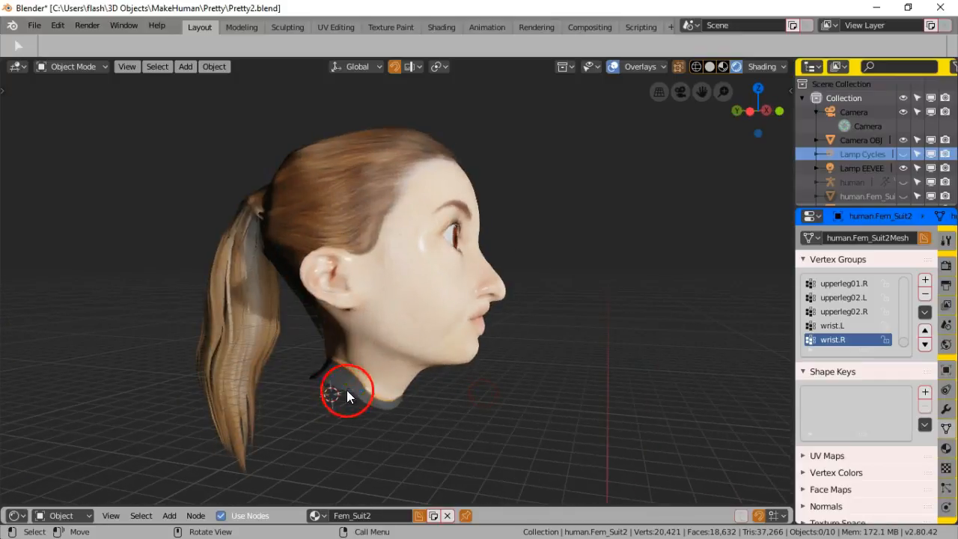
middle_click_drag(340, 373, 322, 418)
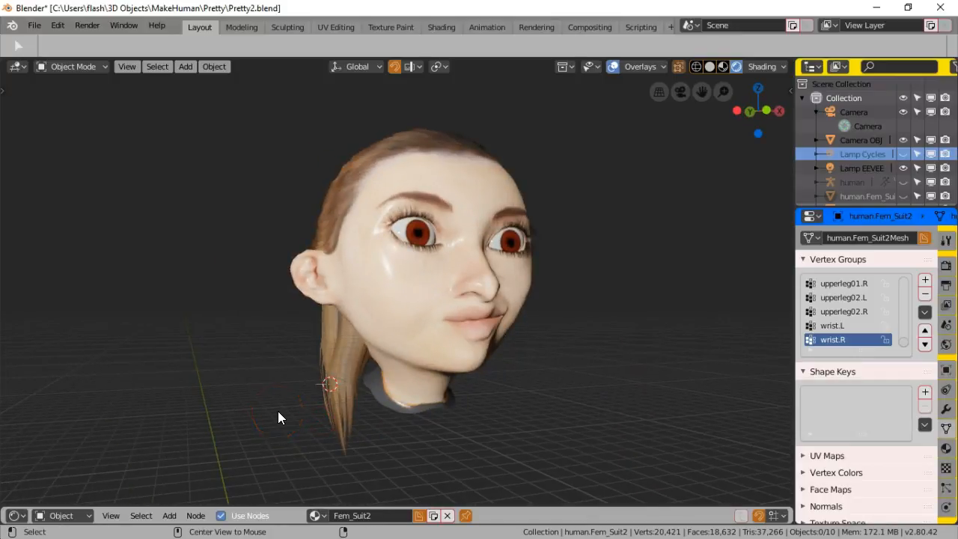
Unhide all hidden objects, including the suit, armature and Cycles lamp, and clear the selection.
key("alt+h")
key("alt+a")
middle_click_drag(471, 363, 436, 385)
scroll(436, 385, "up", 4)
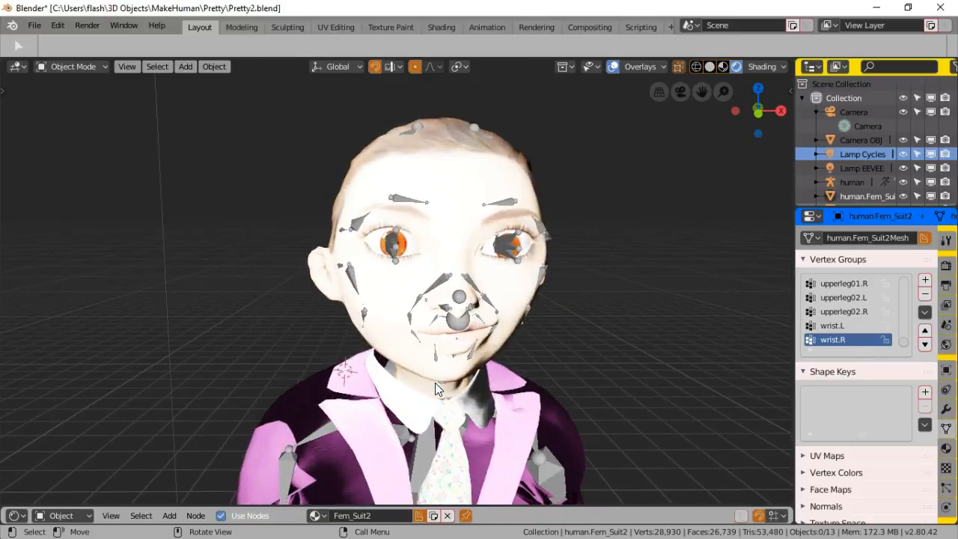
scroll(436, 388, "down", 6)
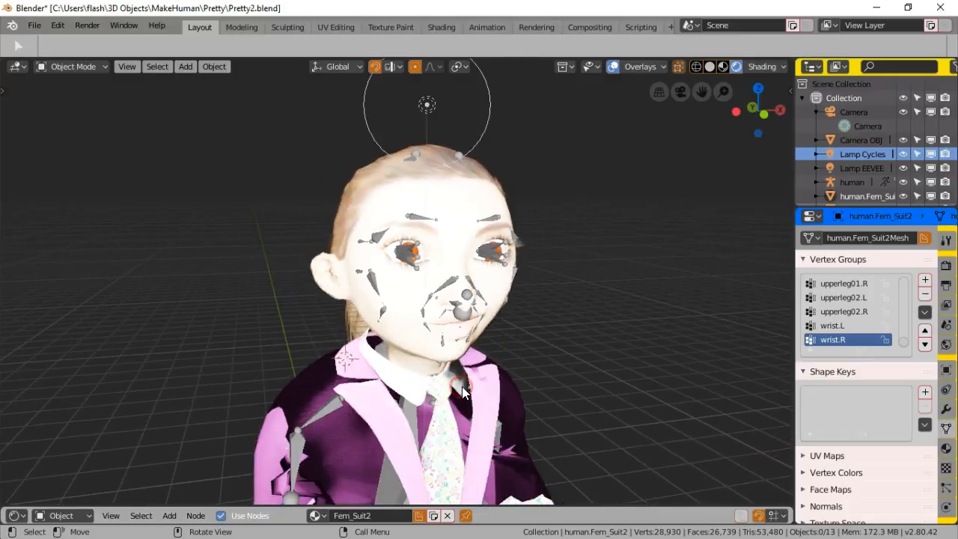
mouse_move(461, 386)
middle_mouse_down()
mouse_move(449, 389)
mouse_move(457, 382)
middle_mouse_up()
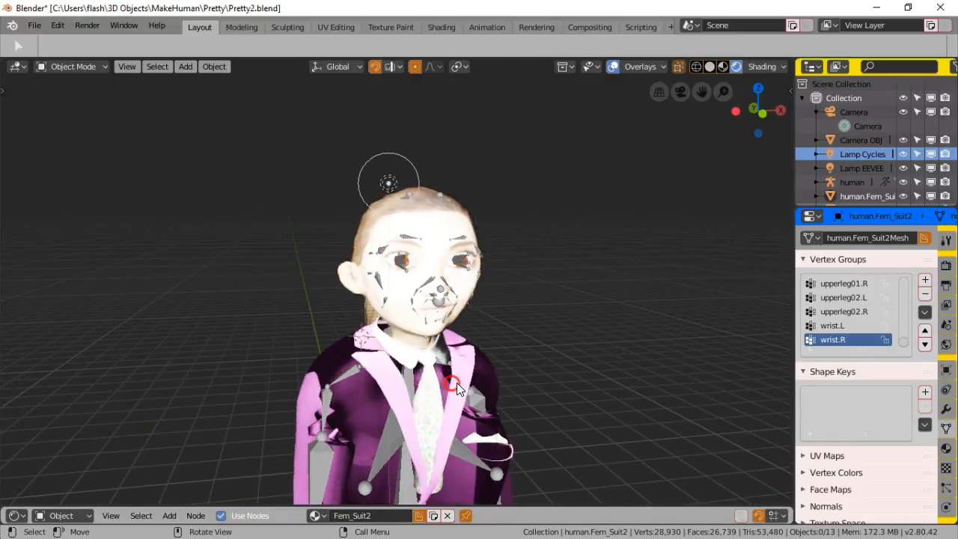
Hide Lamp Cycles so that only the Eevee lamp lights the character.
left_click(903, 153)
scroll(396, 312, "up", 3)
scroll(395, 315, "up", 1)
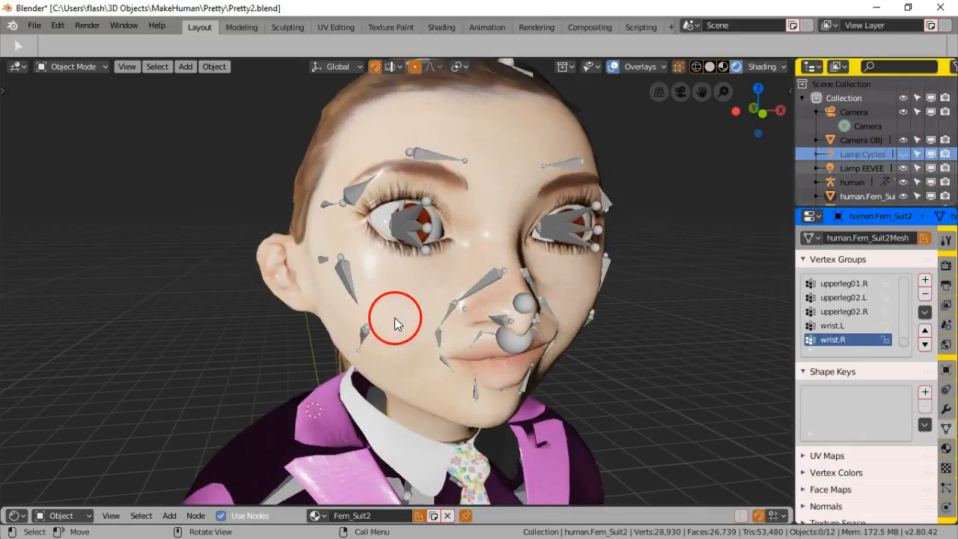
scroll(330, 355, "up", 2)
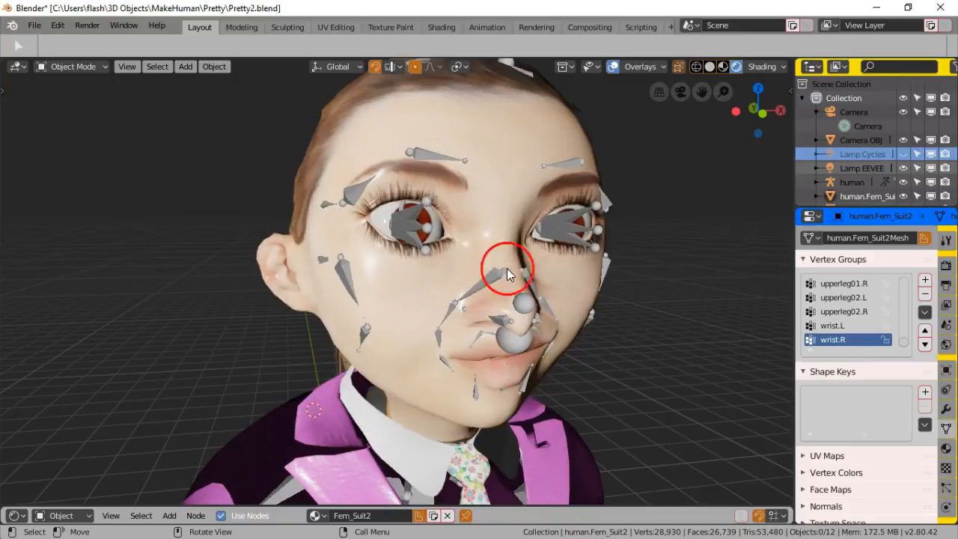
Hide the human armature so that its bones no longer cover the face.
left_click(574, 226)
left_click(587, 229)
left_click(597, 229)
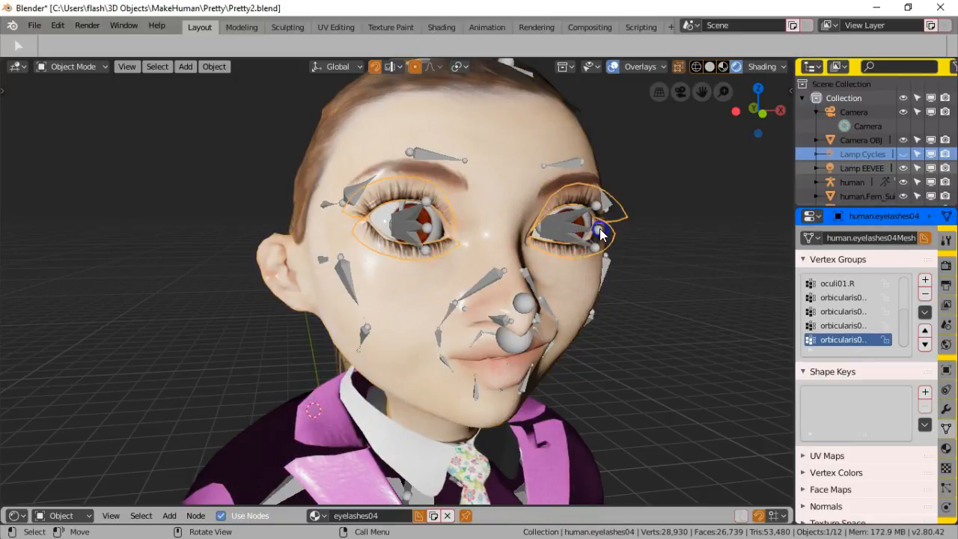
left_click(599, 233)
left_click(578, 159)
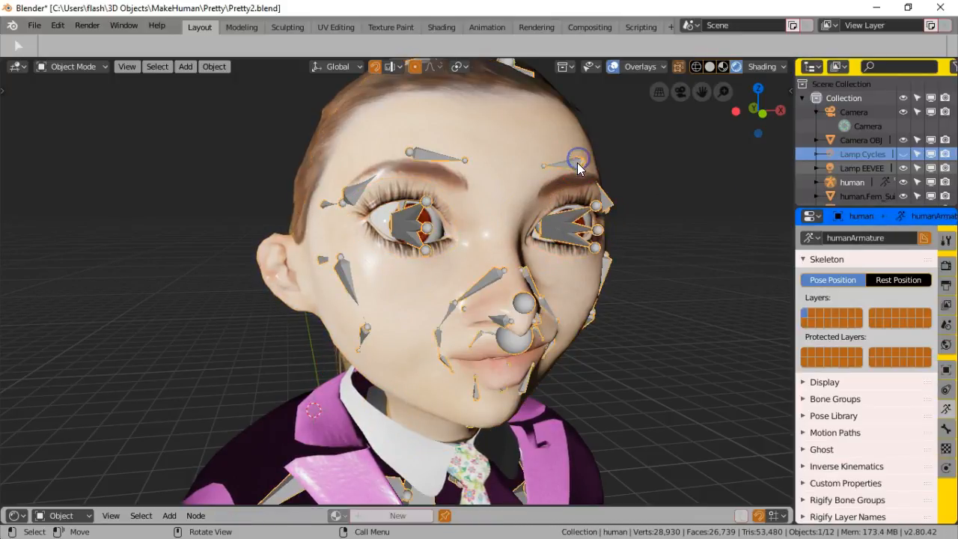
key("h")
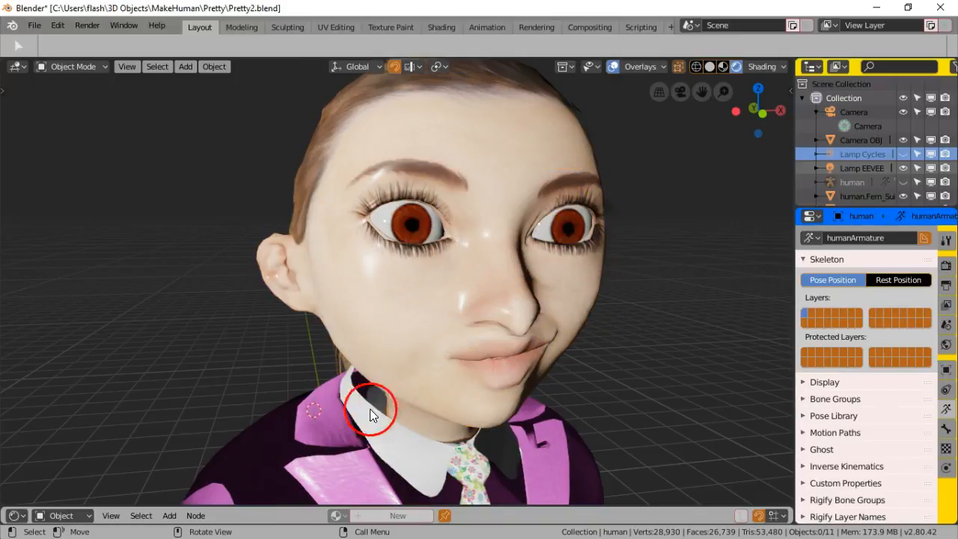
Select the Fem_Suit2 suit and turn off Backface Culling in the viewport shading options.
left_click(322, 419)
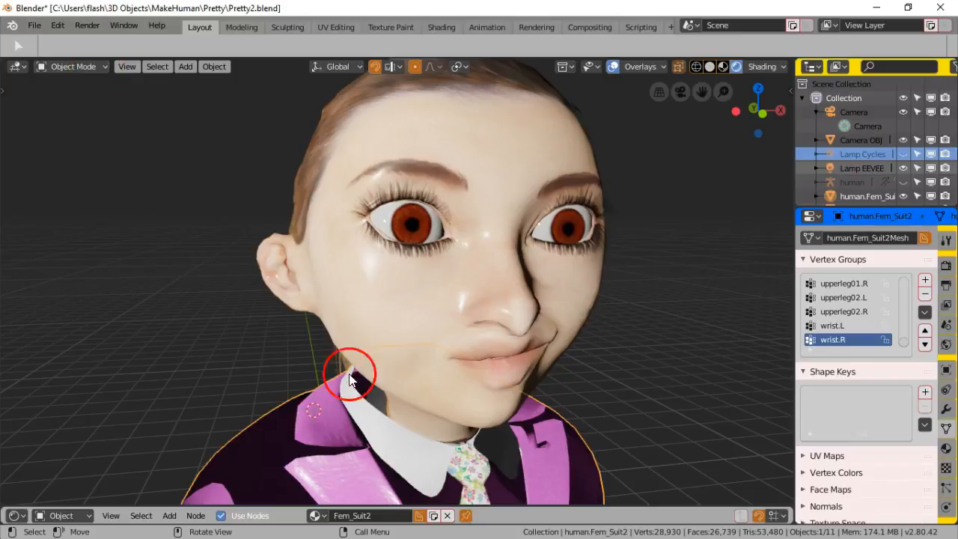
scroll(341, 431, "down", 2)
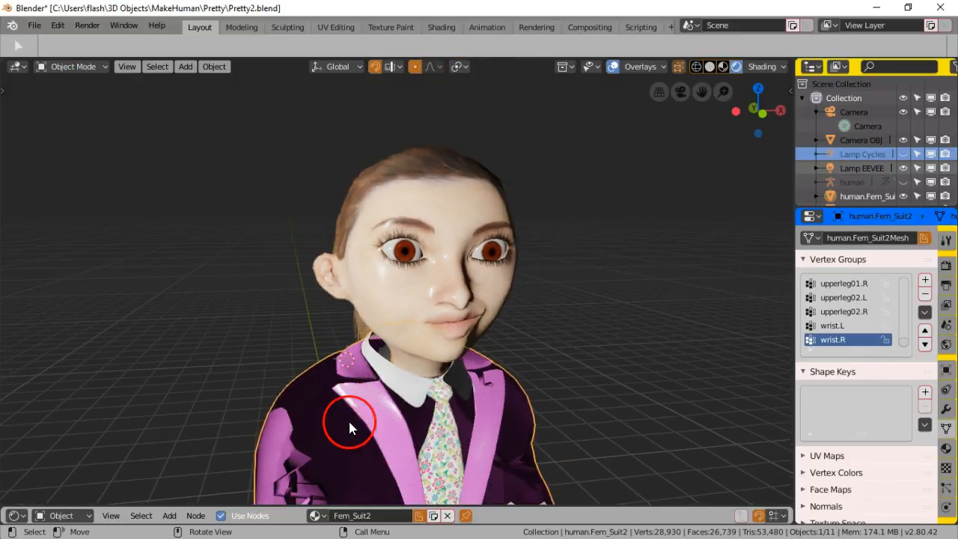
scroll(363, 385, "up", 1)
scroll(362, 378, "up", 1)
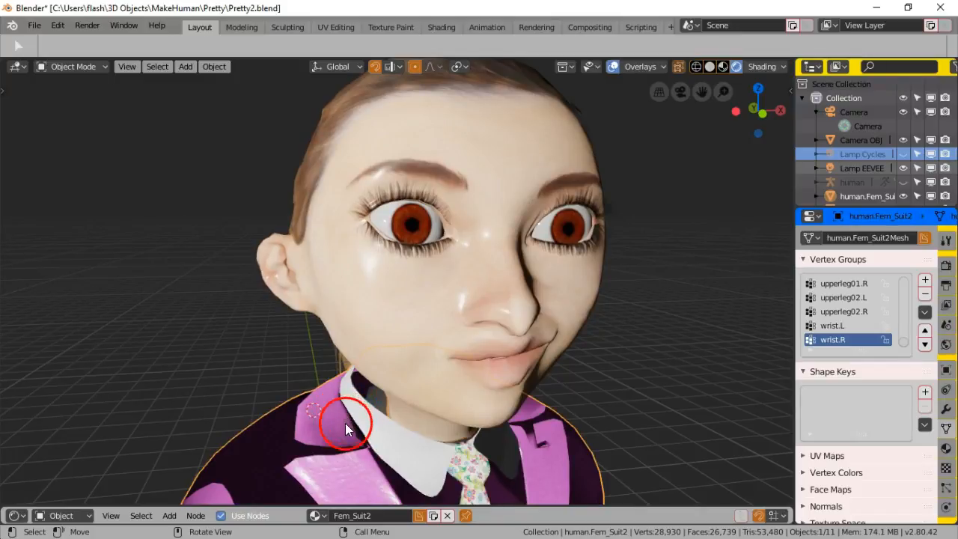
scroll(351, 418, "down", 2)
middle_click_drag(355, 415, 373, 405)
left_click(783, 68)
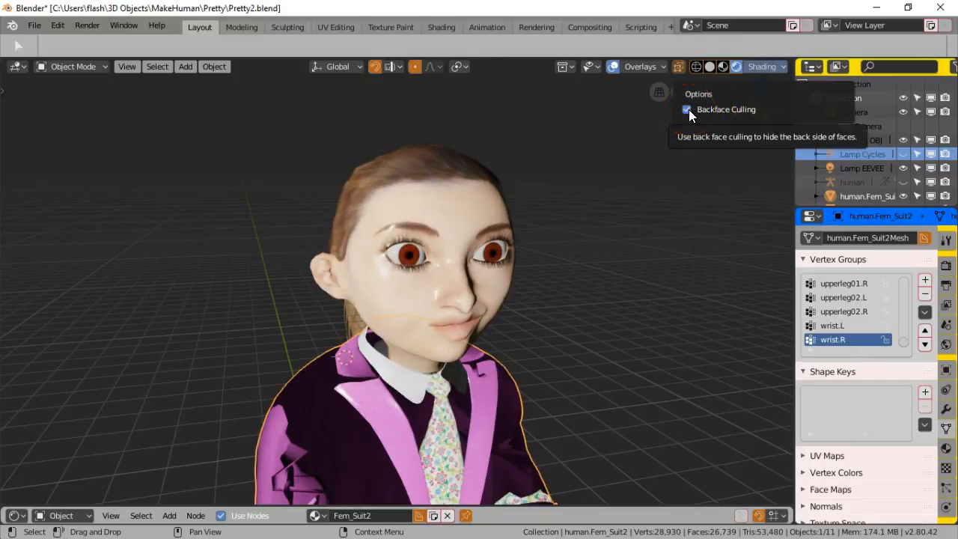
left_click(687, 110)
scroll(383, 416, "up", 2)
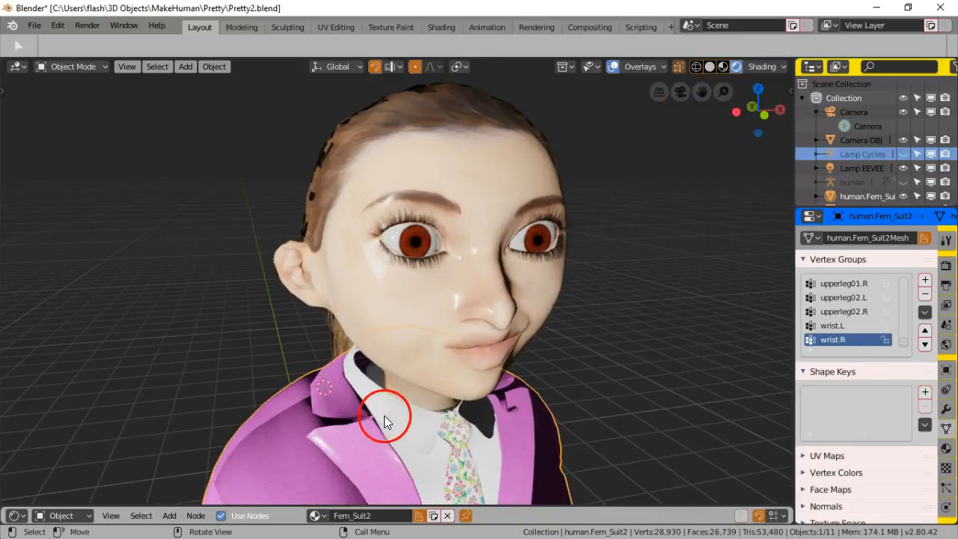
Examine the suit's collar geometry around the neck in Edit Mode and return to Object Mode.
left_click(67, 66)
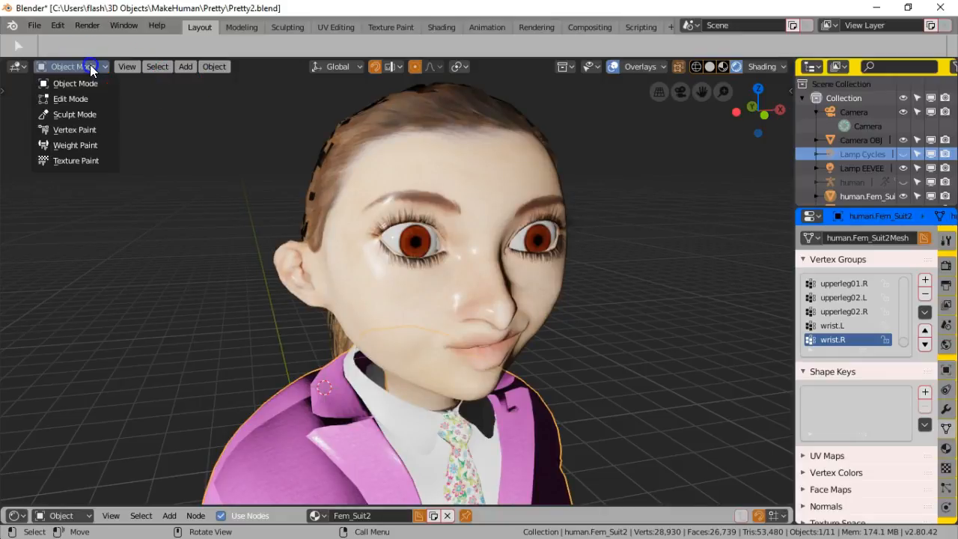
left_click(75, 99)
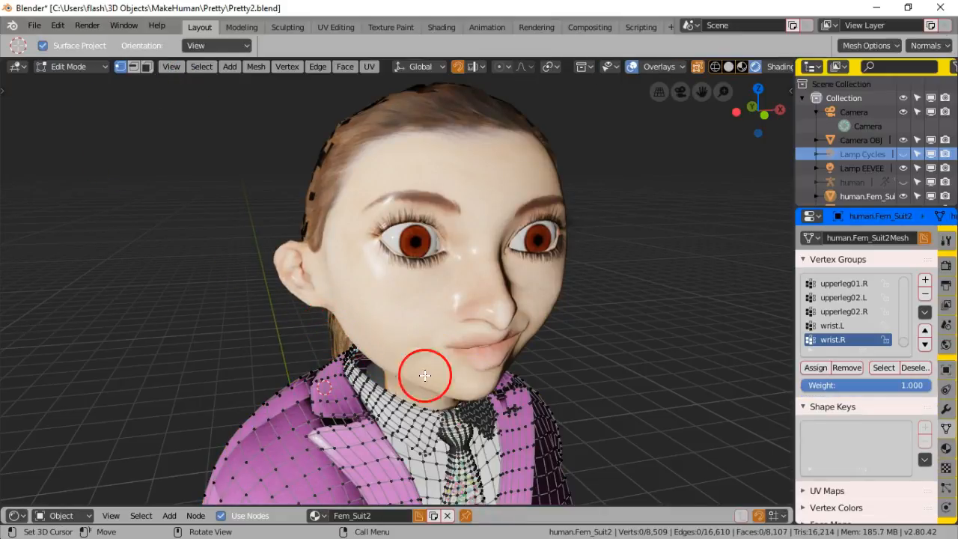
scroll(453, 401, "up", 5)
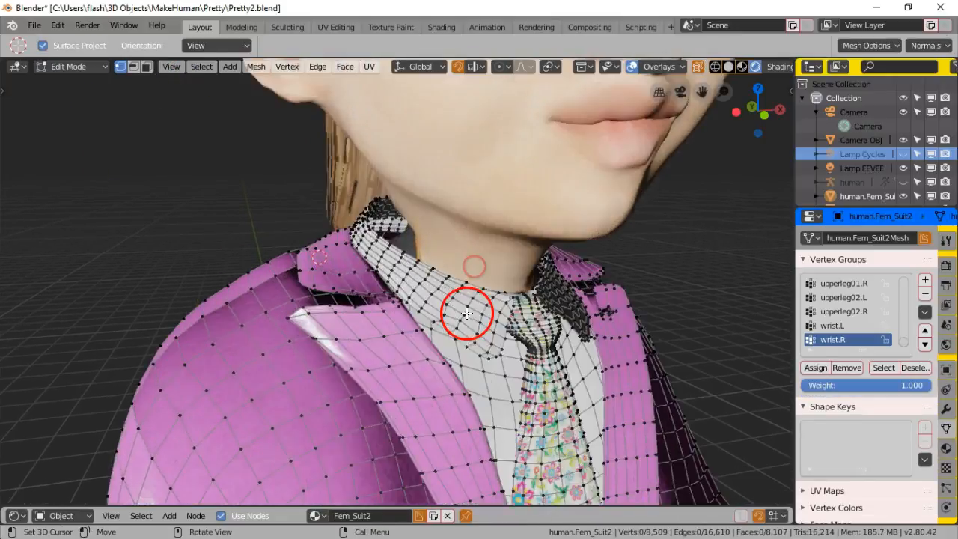
middle_click_drag(462, 287, 421, 285)
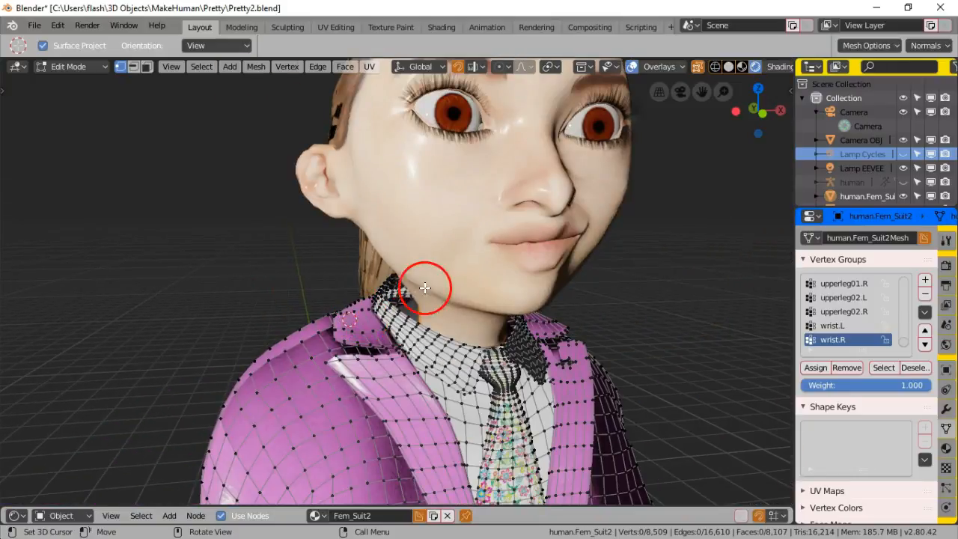
left_click(69, 74)
left_click(74, 87)
Select the humanBody mesh, examine its lower neck edge inside the collar in Edit Mode, and return to Object Mode.
left_click(466, 295)
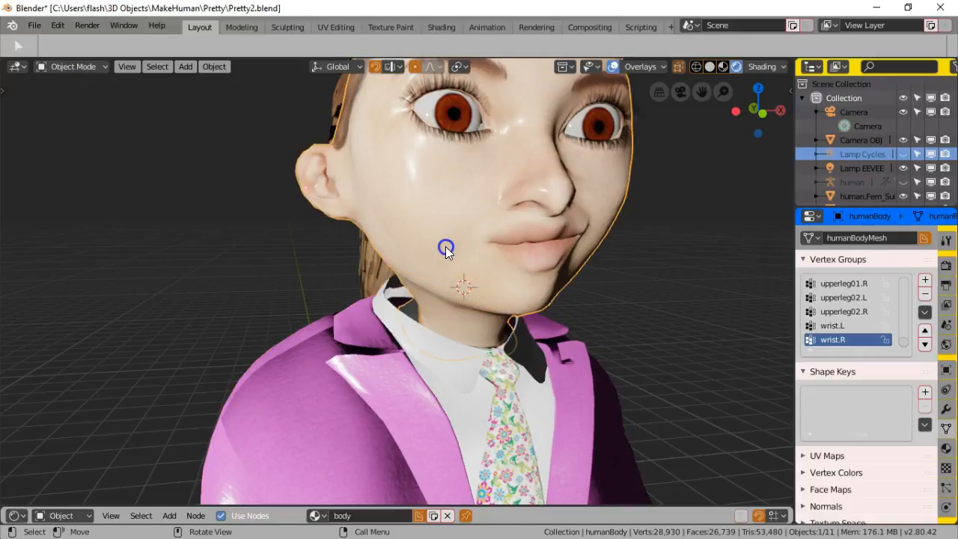
left_click(96, 67)
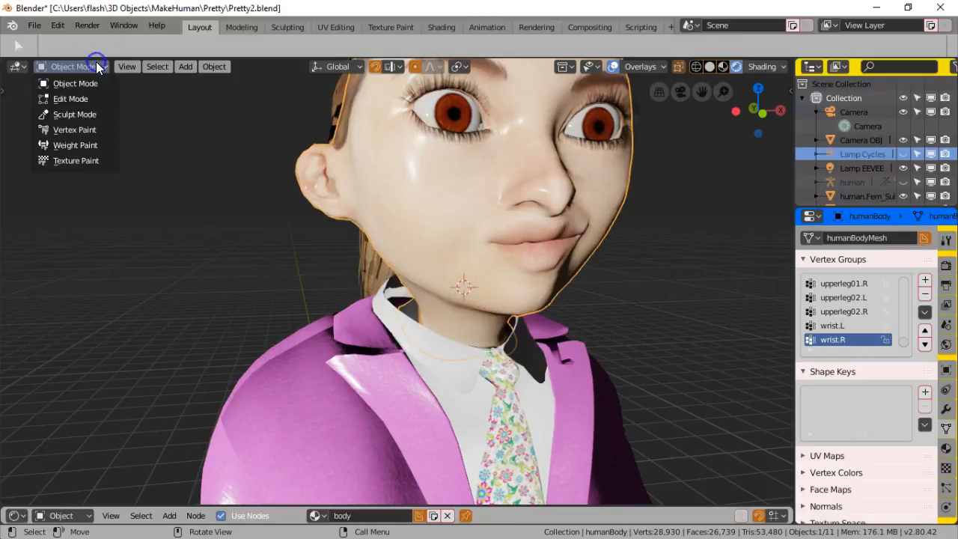
left_click(94, 101)
middle_click_drag(434, 314, 380, 299)
scroll(479, 327, "up", 8)
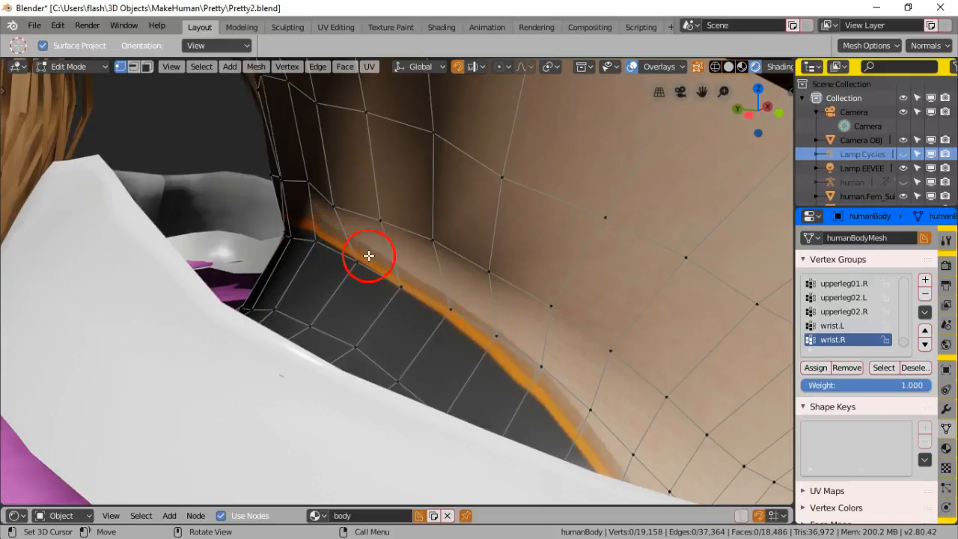
scroll(548, 369, "down", 6)
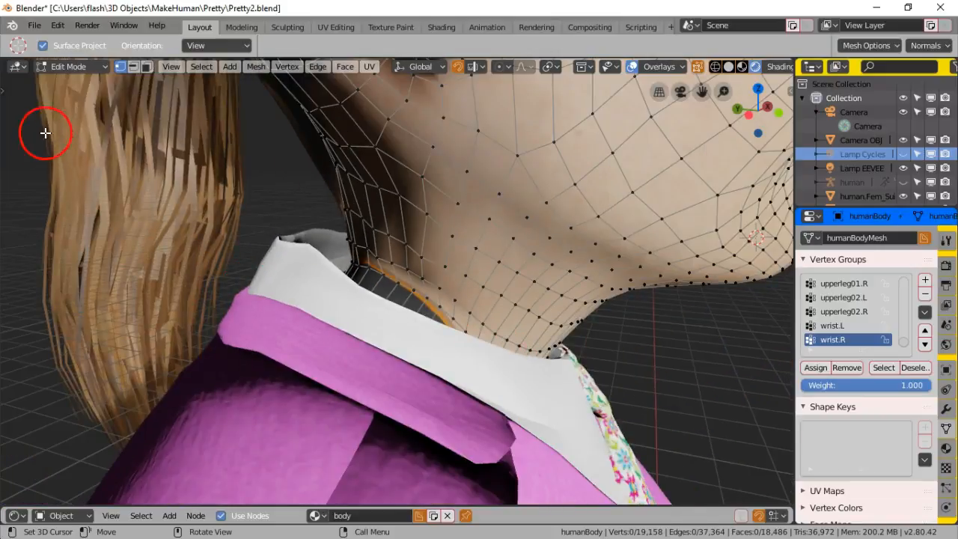
left_click(85, 69)
left_click(81, 82)
Hide the Fem_Suit2 suit and open the humanBody mesh in Edit Mode.
left_click(335, 353)
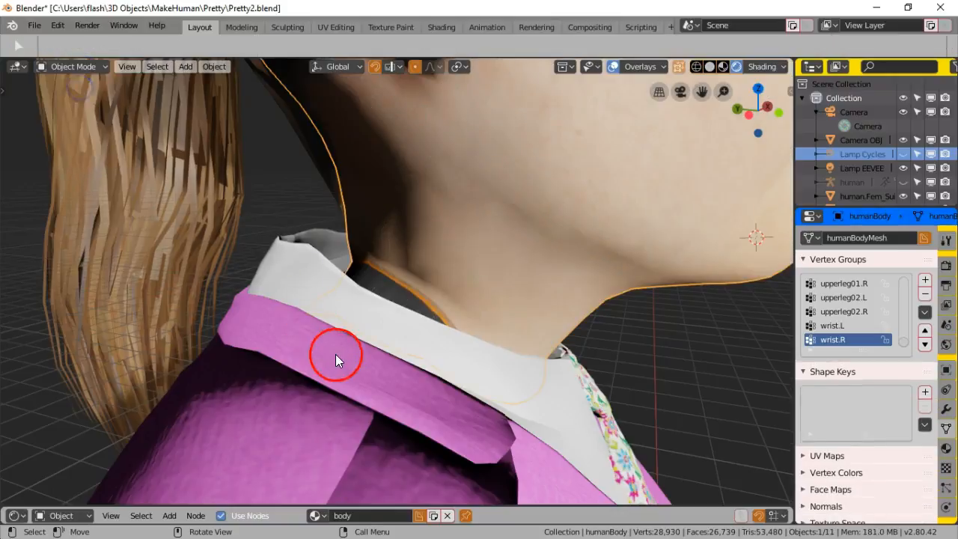
key("Delete")
middle_click_drag(335, 354, 397, 365)
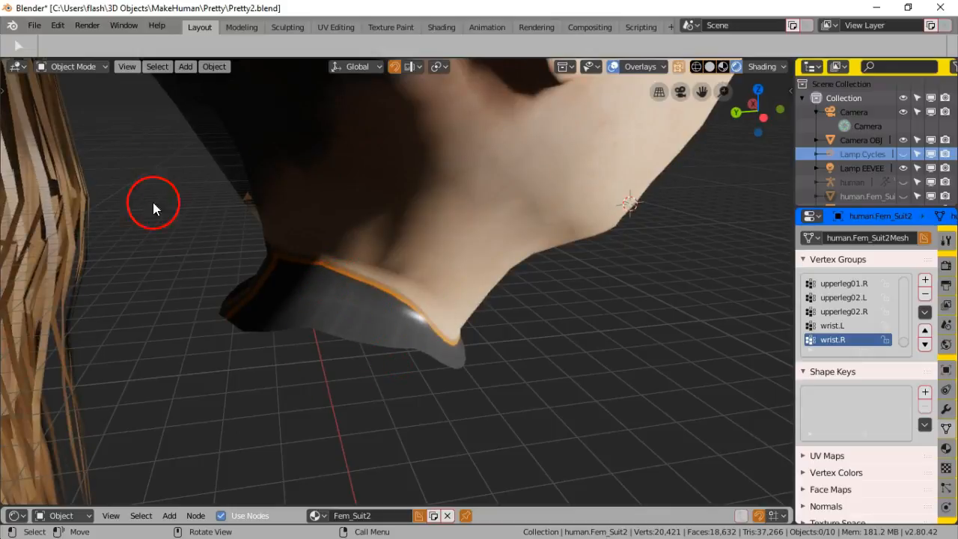
left_click(302, 226)
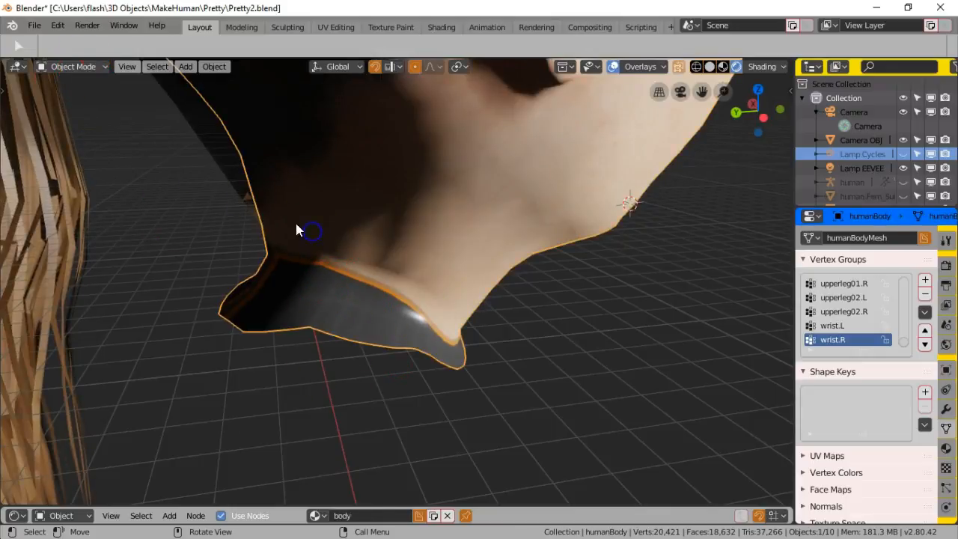
left_click(95, 68)
left_click(88, 98)
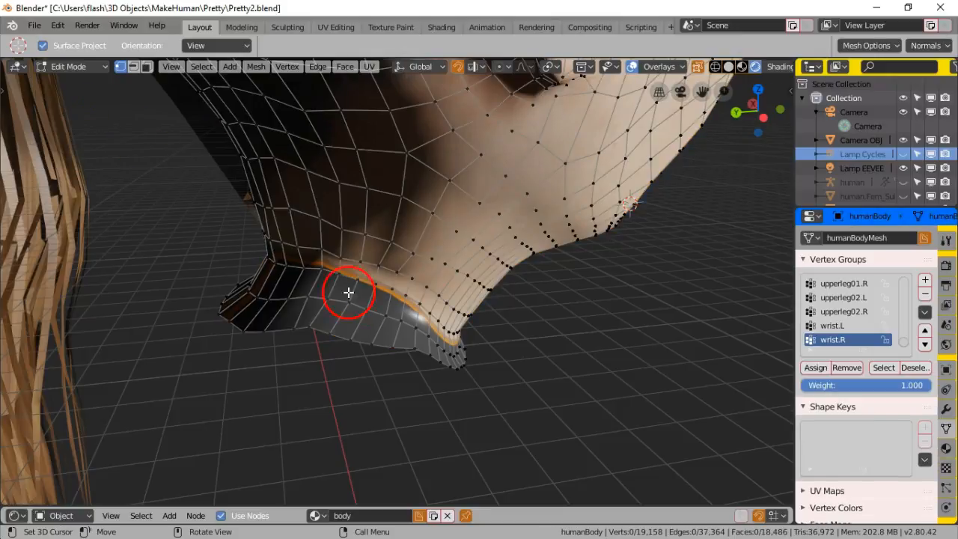
Circle-select the vertices of the flared lower neck border on the character's right side, adding the missed ones individually.
key("c")
mouse_move(321, 275)
left_mouse_down()
mouse_move(325, 285)
mouse_move(252, 294)
mouse_move(274, 293)
mouse_move(235, 321)
mouse_move(387, 307)
mouse_move(442, 351)
mouse_move(386, 329)
mouse_move(470, 349)
left_mouse_up()
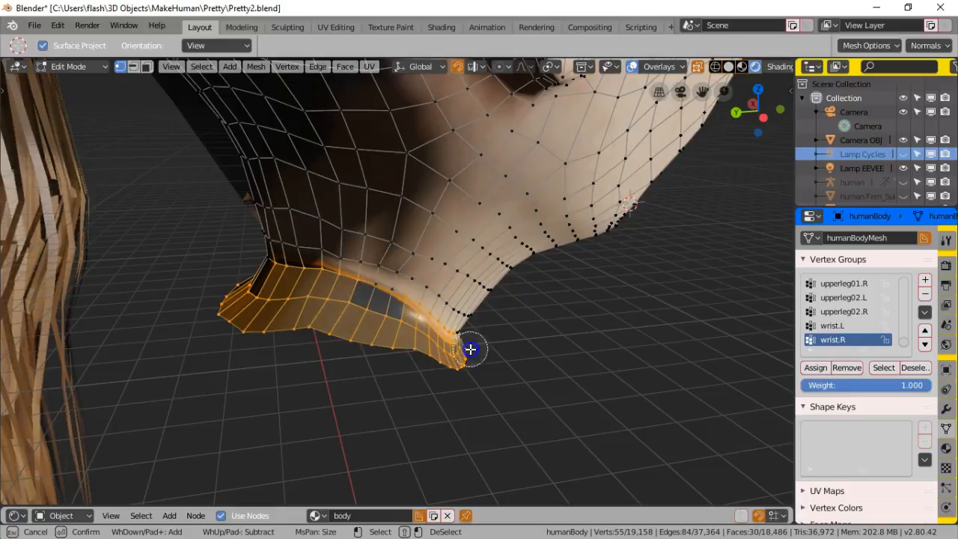
right_click(466, 349)
middle_click_drag(509, 346, 457, 348)
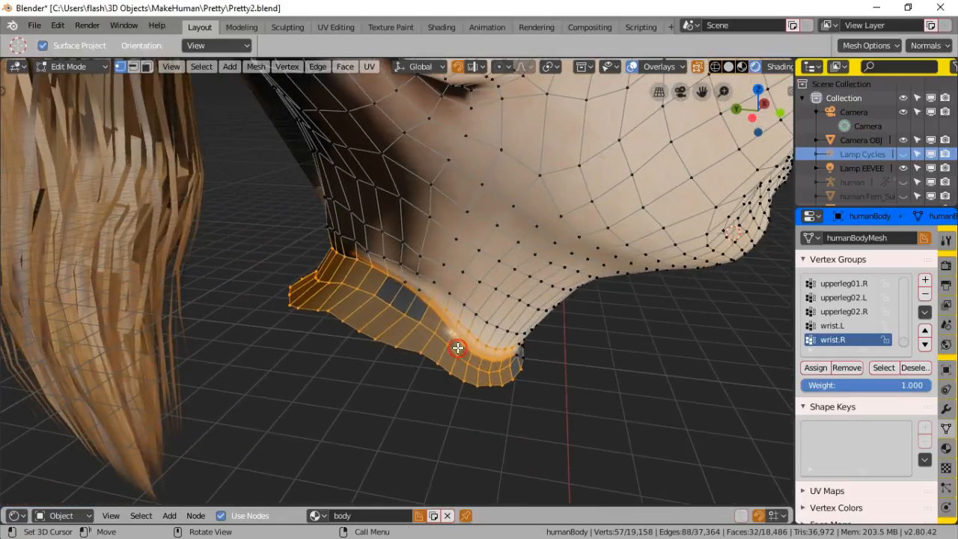
left_click(434, 316, "shift")
left_click(397, 293, "shift")
Extend the circle selection along the lower neck border on the character's left side.
middle_click_drag(397, 293, 309, 293)
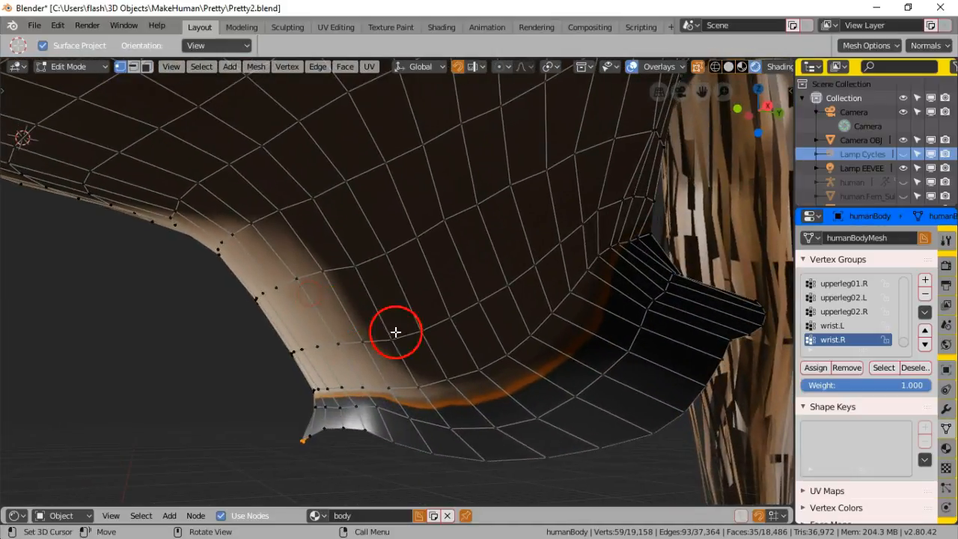
key("c")
mouse_move(564, 396)
left_mouse_down()
mouse_move(544, 399)
mouse_move(675, 273)
mouse_move(637, 256)
mouse_move(614, 261)
mouse_move(468, 384)
mouse_move(314, 397)
mouse_move(309, 434)
mouse_move(348, 435)
left_mouse_up()
right_click(546, 398)
middle_click_drag(546, 397, 524, 409)
key("c")
mouse_move(430, 427)
left_mouse_down()
mouse_move(391, 479)
mouse_move(489, 480)
mouse_move(620, 402)
mouse_move(705, 306)
mouse_move(689, 306)
mouse_move(674, 273)
left_mouse_up()
right_click(670, 277)
Add the vertices at the back of the neck's lower border to the selection with Circle Select.
mouse_move(671, 276)
middle_mouse_down()
mouse_move(535, 324)
mouse_move(233, 369)
middle_mouse_up()
key("c")
mouse_move(214, 368)
left_mouse_down()
mouse_move(156, 393)
mouse_move(229, 336)
mouse_move(338, 331)
mouse_move(344, 302)
left_mouse_up()
left_click_drag(333, 301, 286, 299)
mouse_move(217, 306)
left_mouse_down()
mouse_move(201, 306)
mouse_move(241, 312)
mouse_move(222, 297)
mouse_move(190, 296)
mouse_move(192, 314)
mouse_move(180, 295)
mouse_move(171, 324)
mouse_move(187, 341)
left_mouse_up()
middle_click_drag(364, 361, 309, 367)
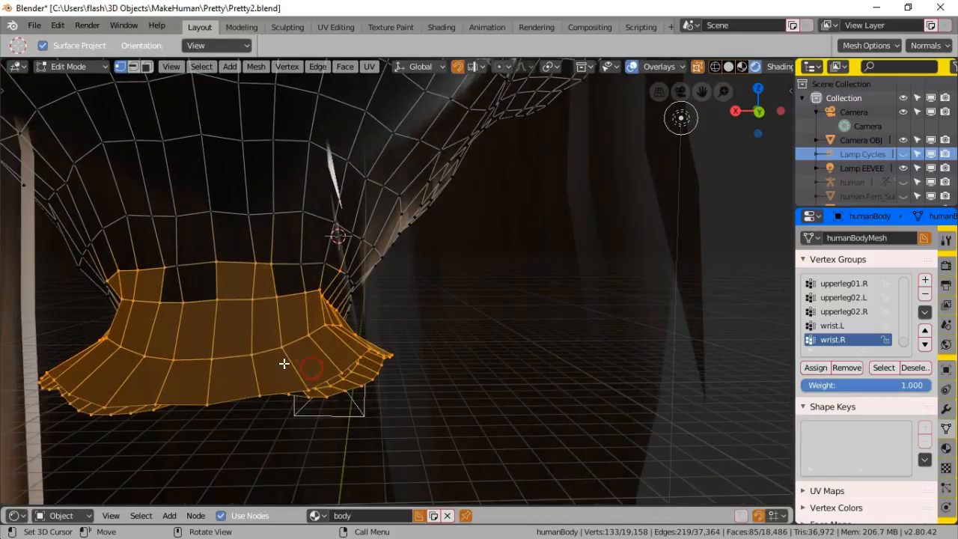
key("c")
mouse_move(239, 333)
left_mouse_down()
mouse_move(181, 309)
mouse_move(284, 306)
mouse_move(280, 317)
left_mouse_up()
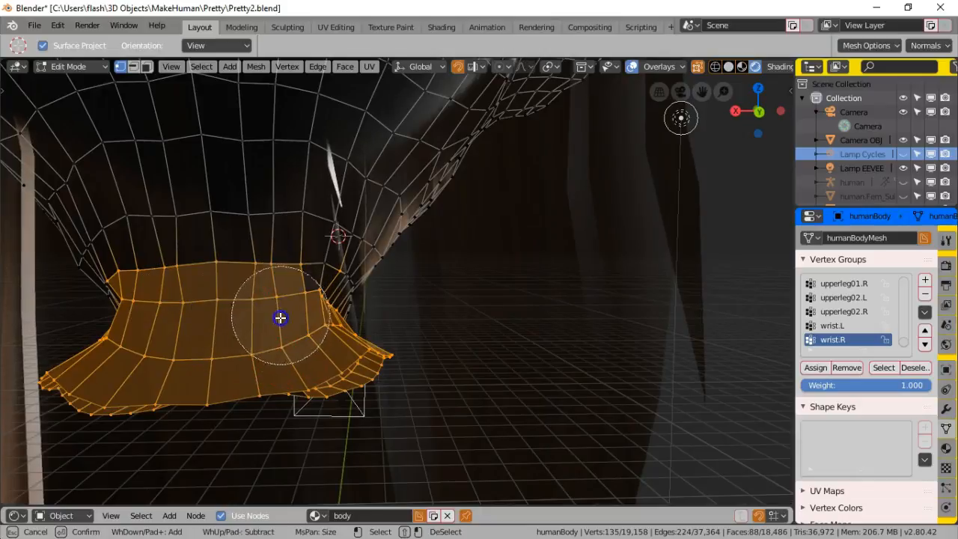
right_click(279, 318)
Fill the remaining gaps in the lower neck border selection with Circle Select, checking the ring from all sides.
mouse_move(336, 337)
middle_mouse_down()
mouse_move(247, 357)
mouse_move(254, 347)
middle_mouse_up()
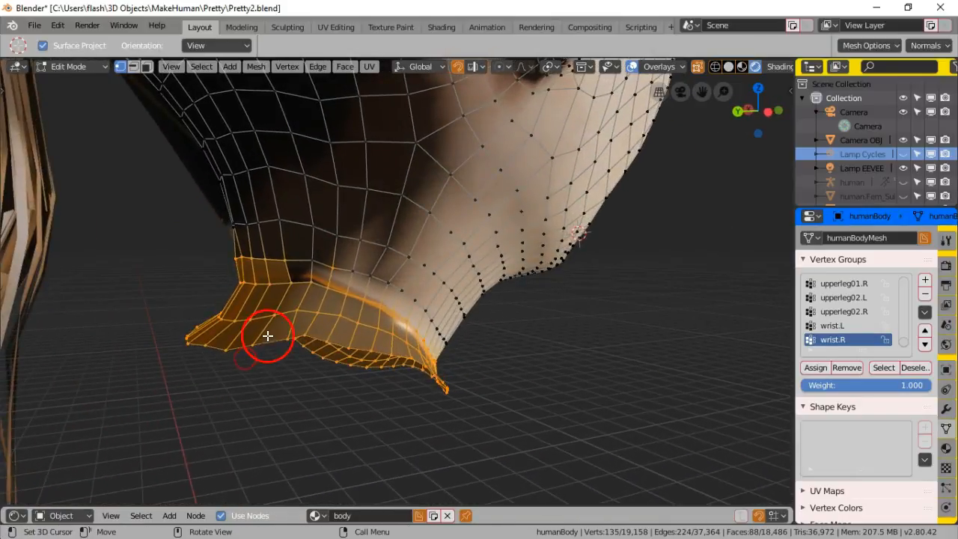
key("c")
mouse_move(286, 303)
left_mouse_down()
mouse_move(323, 322)
mouse_move(324, 308)
left_mouse_up()
right_click(324, 307)
middle_click_drag(324, 307, 389, 336)
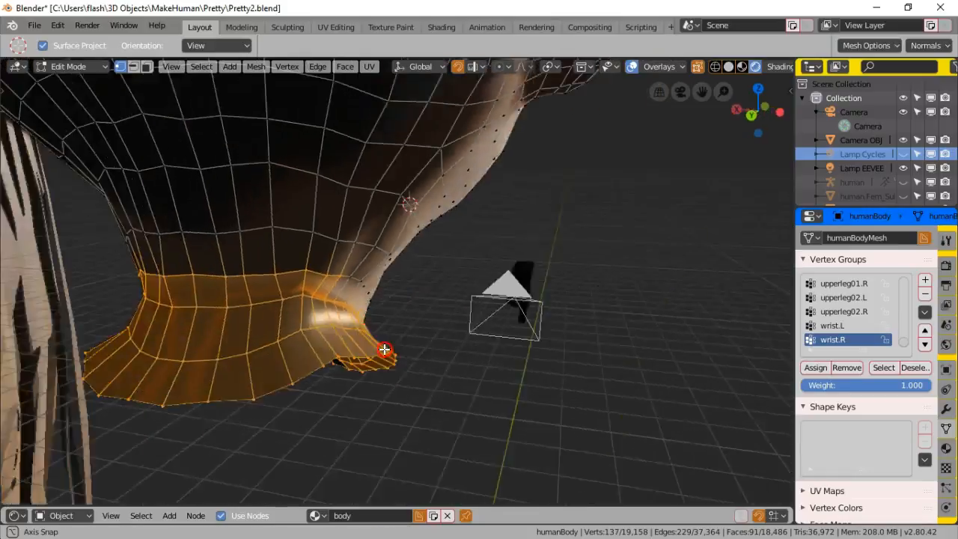
scroll(444, 359, "up", 3)
key("c")
mouse_move(287, 371)
left_mouse_down()
mouse_move(192, 364)
mouse_move(220, 383)
mouse_move(205, 379)
left_mouse_up()
right_click(205, 379)
mouse_move(261, 379)
middle_mouse_down()
mouse_move(376, 379)
mouse_move(353, 387)
mouse_move(190, 374)
middle_mouse_up()
middle_click_drag(355, 377, 579, 357)
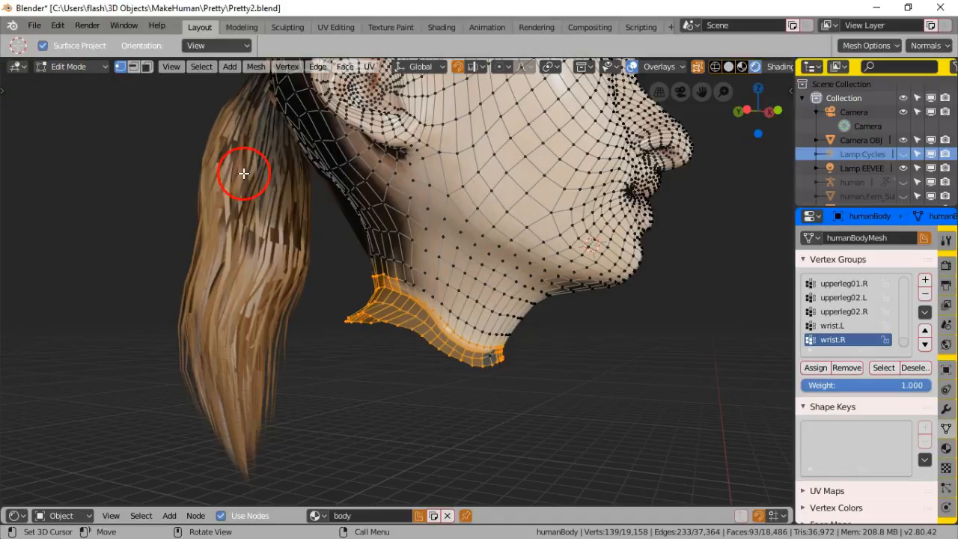
Try lowering the selected neck border with the Move tool and shifting it backward and up, and undo the moves.
key("t")
left_click(56, 177)
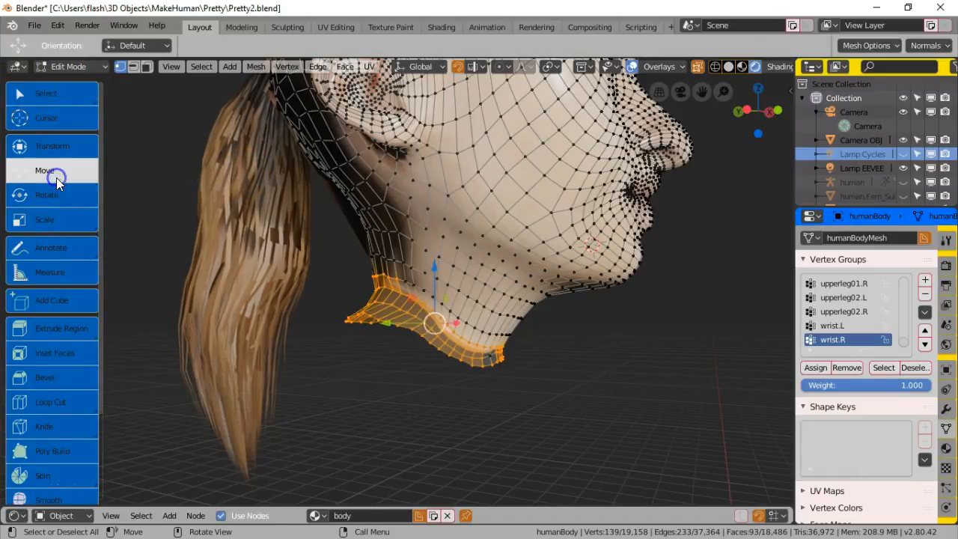
left_click_drag(435, 263, 413, 351)
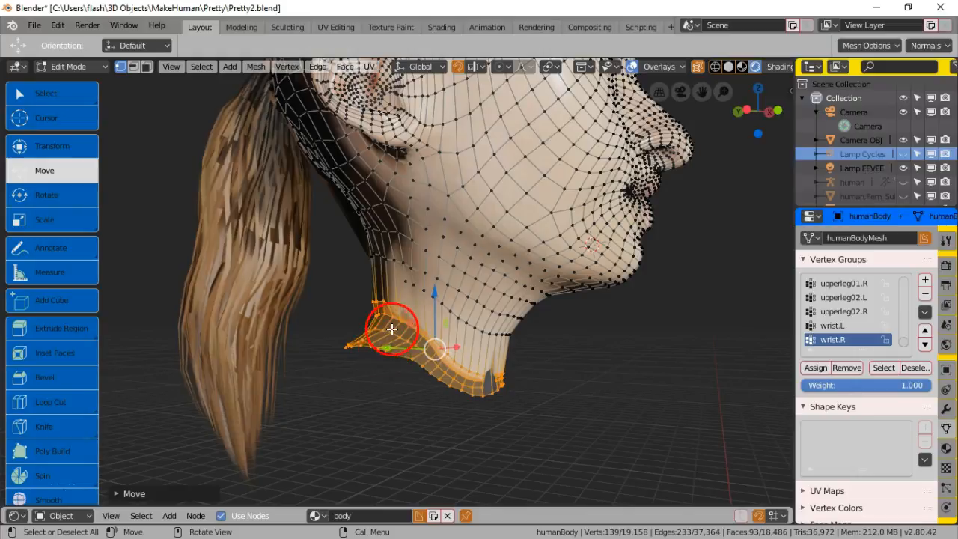
left_click_drag(385, 348, 378, 348)
mouse_move(424, 292)
left_mouse_down()
mouse_move(427, 305)
mouse_move(428, 279)
left_mouse_up()
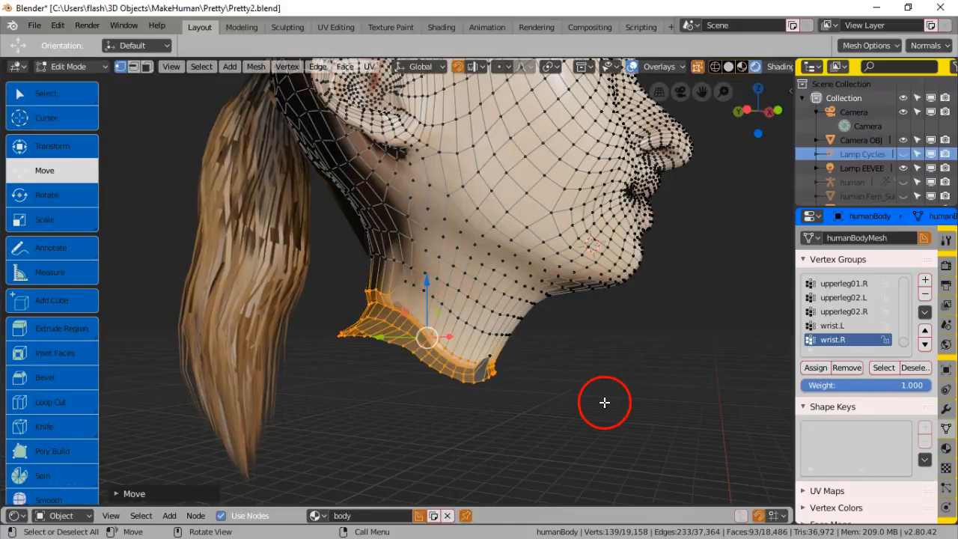
key("ctrl+z")
key("ctrl+z")
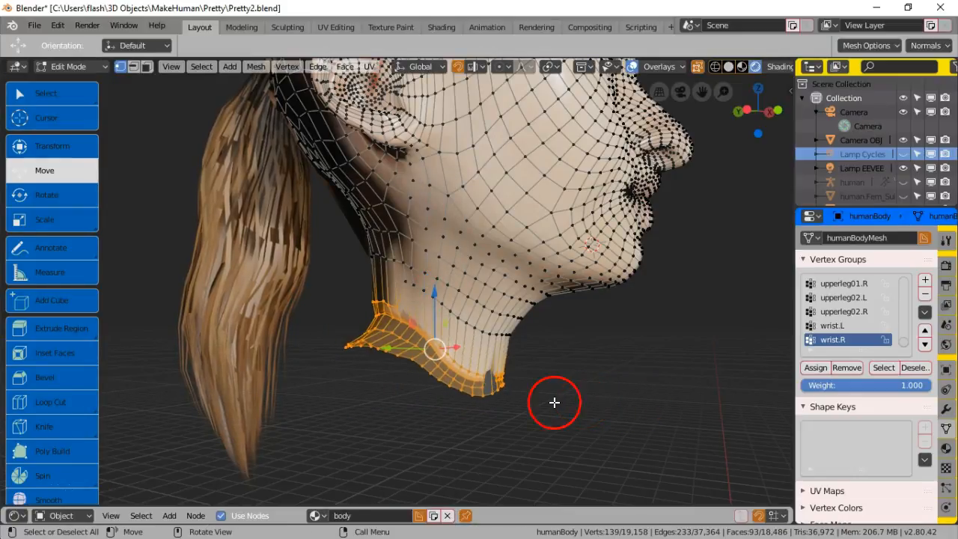
Add the missed front vertex to the neck border selection and move the whole border straight down along the Z axis.
middle_click_drag(516, 396, 404, 412)
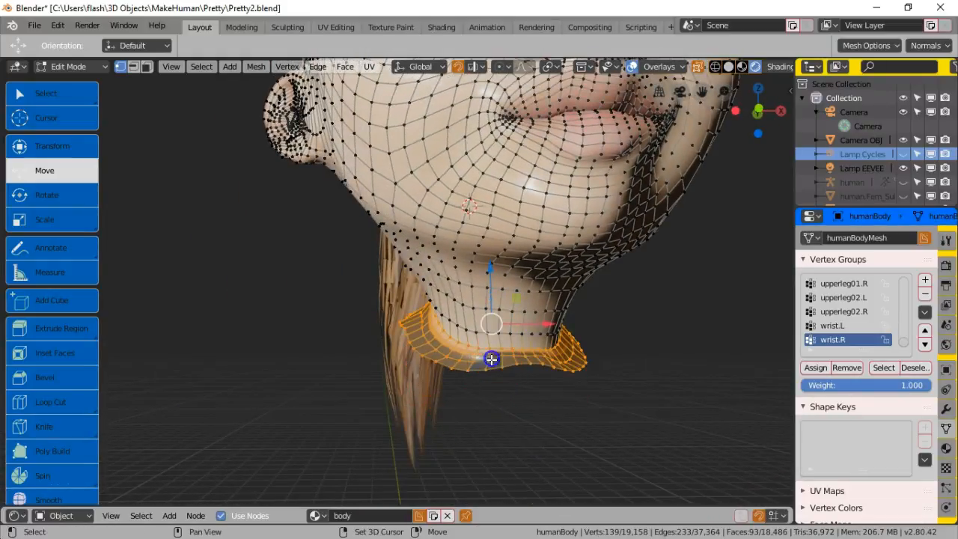
middle_click_drag(498, 391, 624, 387)
key("g")
key("z")
left_click(427, 299)
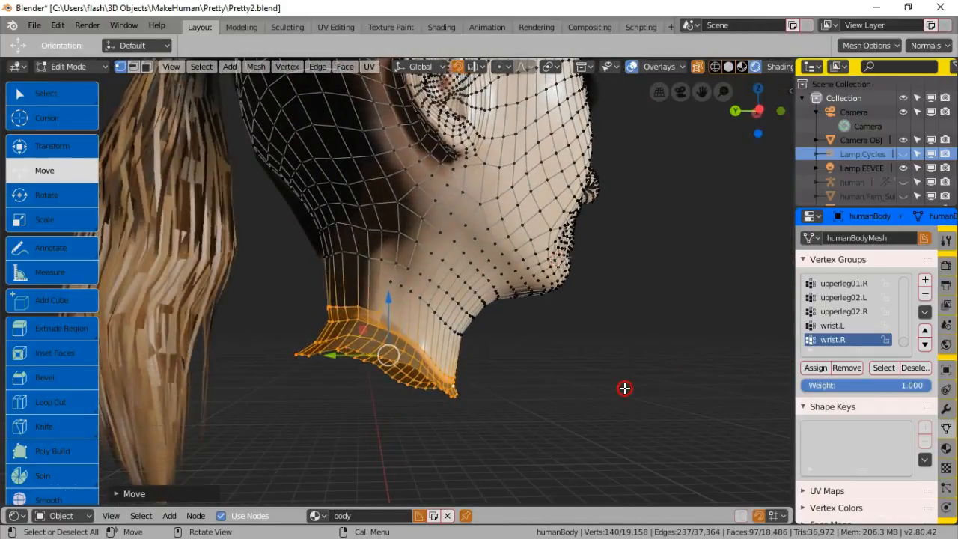
key("g")
key("z")
left_click(384, 324)
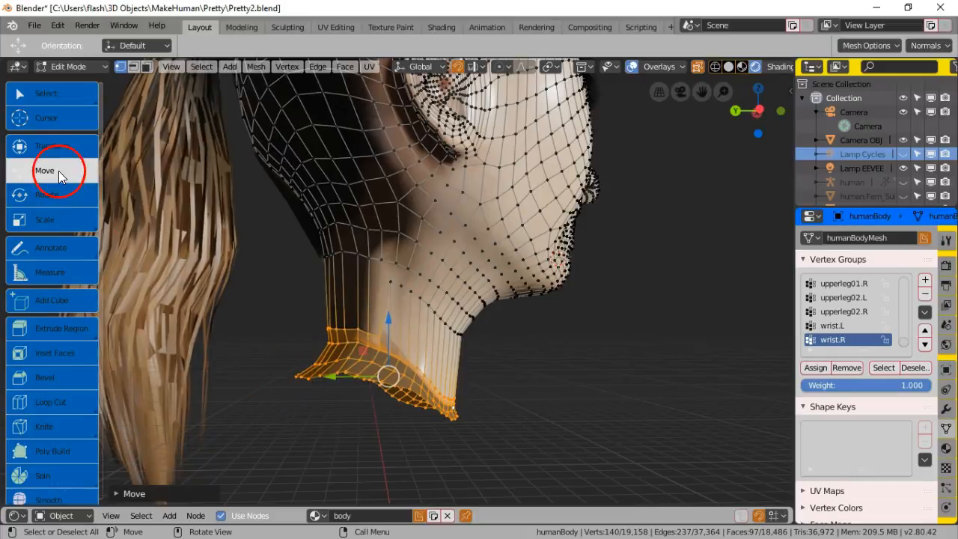
Scale the selected neck border outward along the Y axis and slightly along the X axis.
left_click(62, 218)
left_click_drag(332, 376, 314, 376)
middle_click_drag(356, 383, 239, 388)
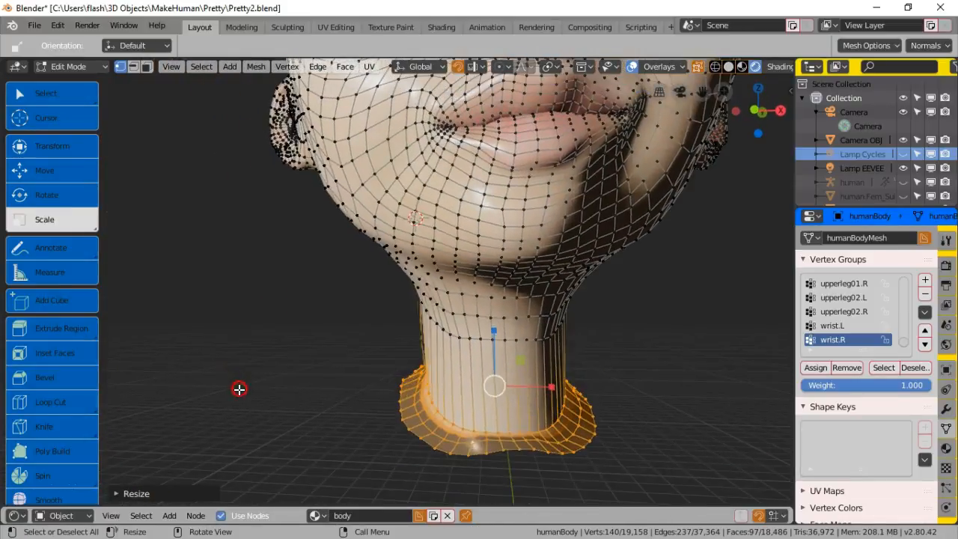
left_click_drag(550, 387, 557, 387)
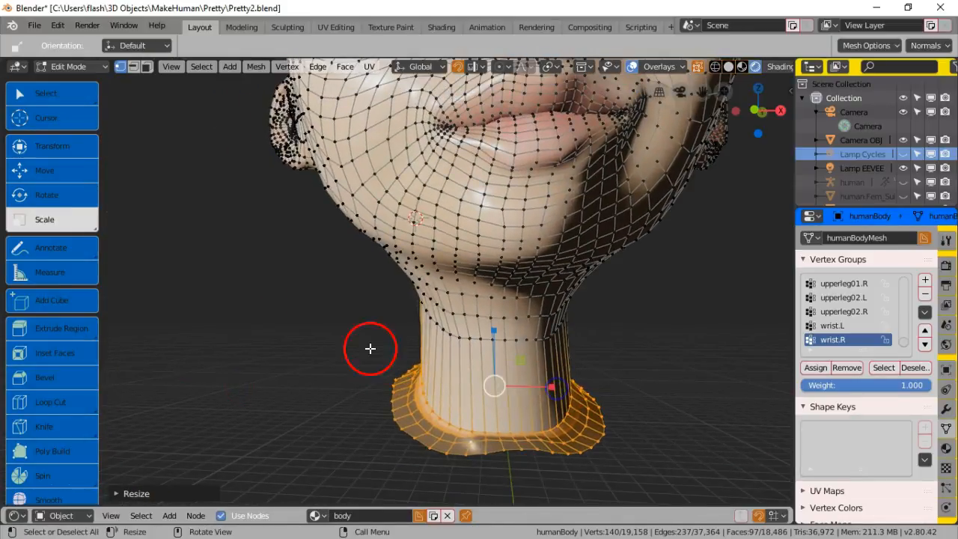
Deselect all vertices of the body mesh and reveal its hidden geometry.
left_click(102, 69)
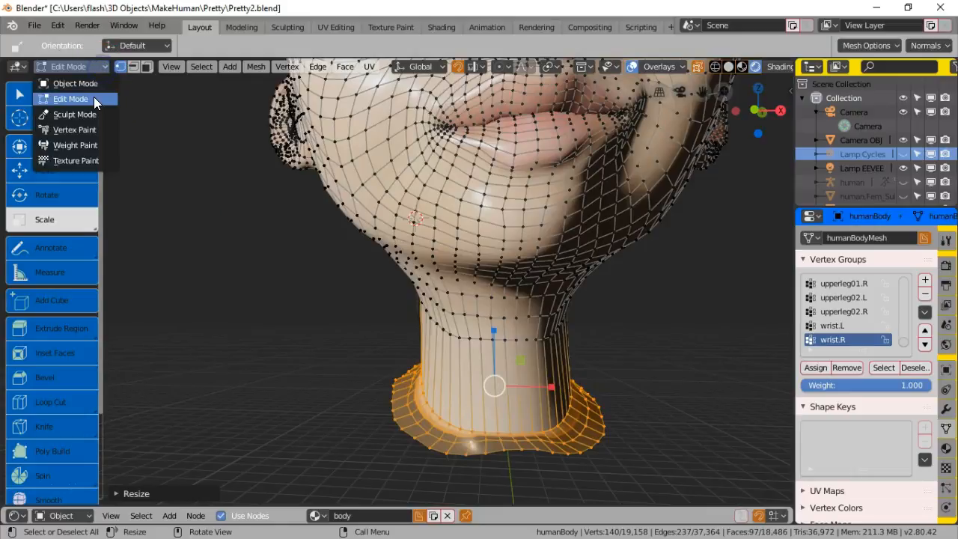
left_click(246, 197)
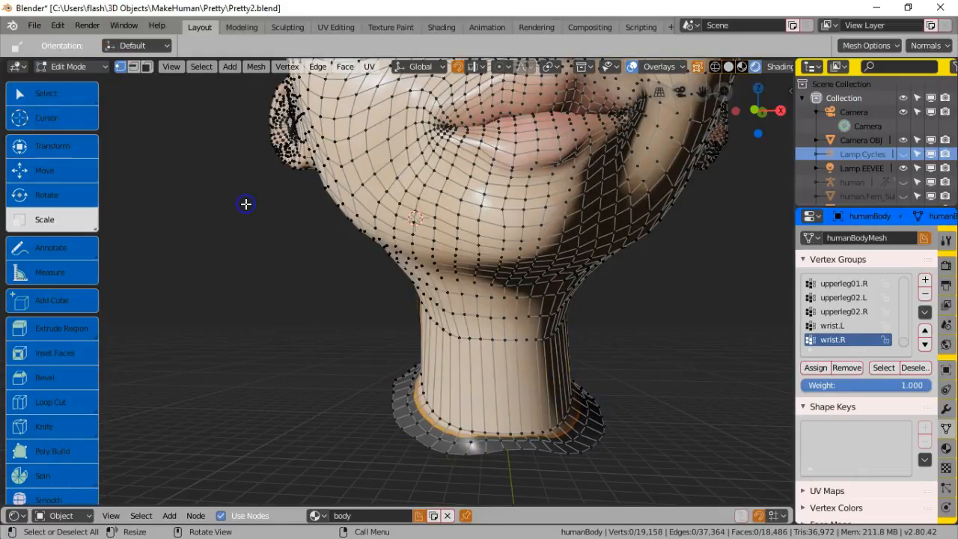
key("alt+h")
scroll(246, 204, "down", 5)
middle_click_drag(246, 203, 400, 294)
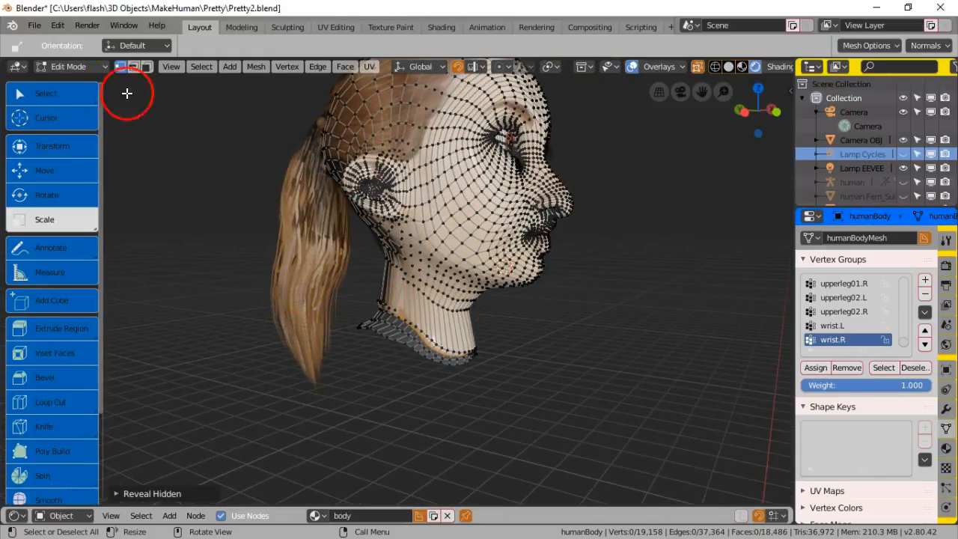
Return to Object Mode and unhide all hidden objects to bring back the suit and armature.
left_click(85, 65)
left_click(89, 81)
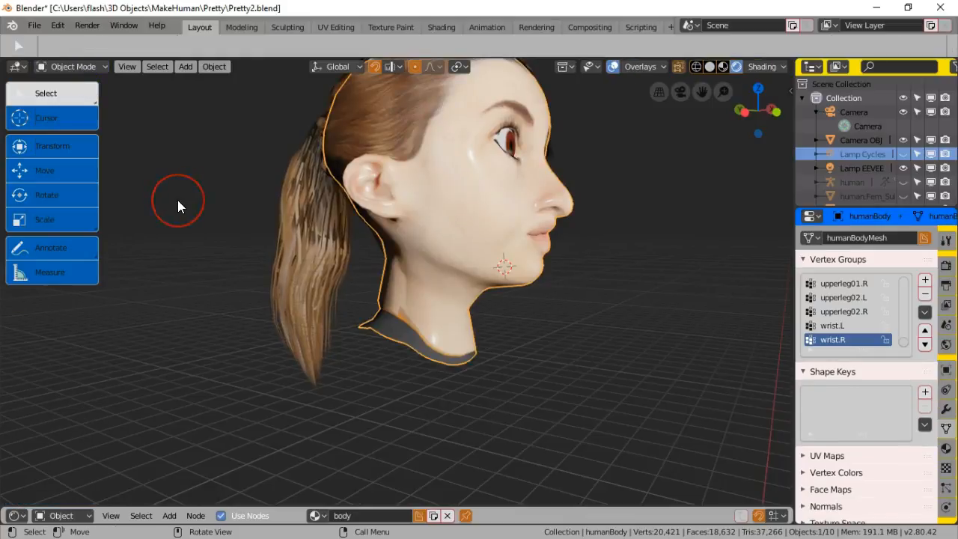
key("alt+h")
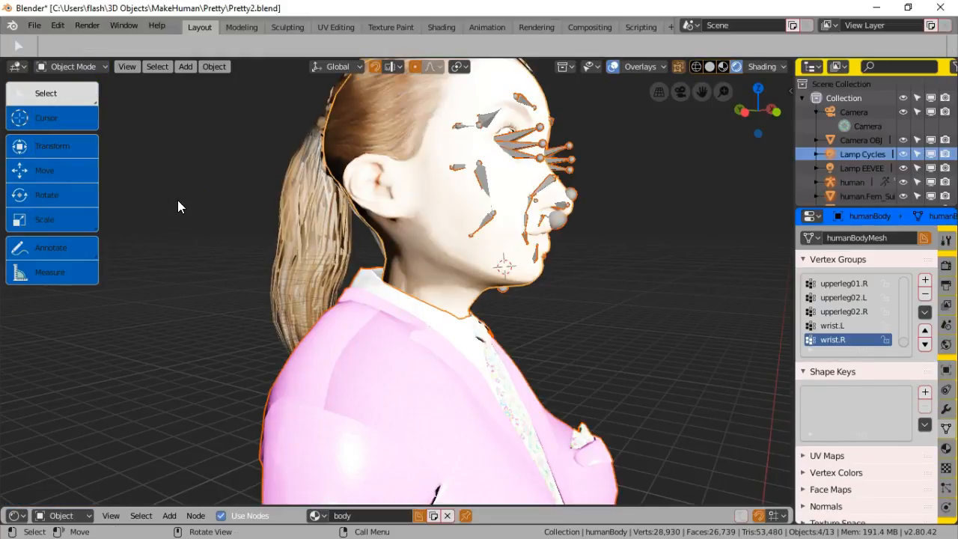
middle_click_drag(222, 245, 315, 228)
scroll(317, 228, "down", 2)
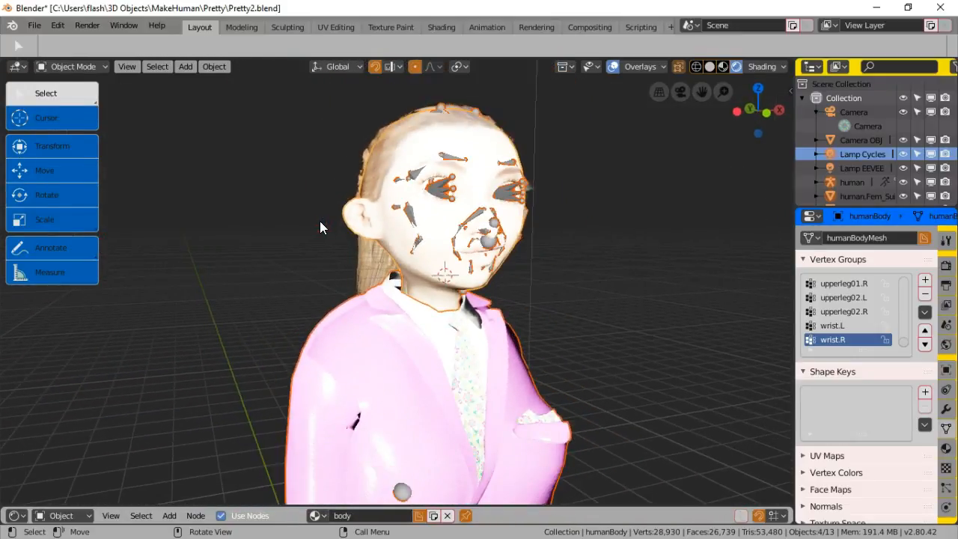
Hide the Lamp Cycles light in the viewport and keep Lamp EEVEE switched on.
left_click(903, 169)
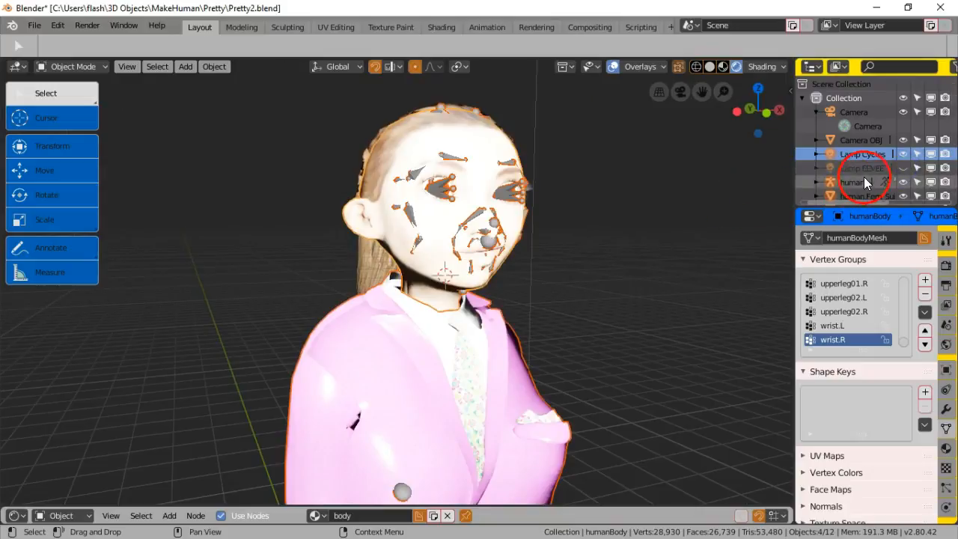
left_click(903, 167)
left_click(905, 154)
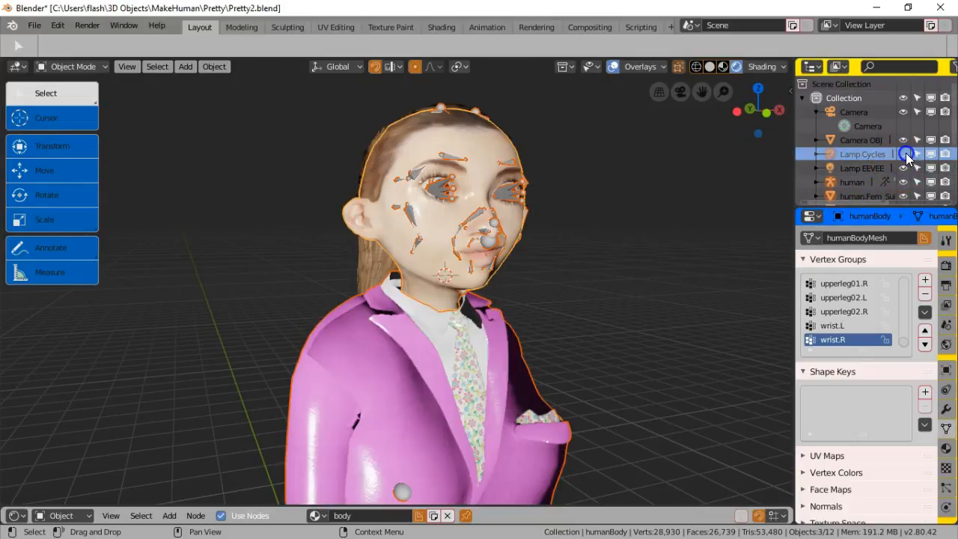
Select the human armature by its face bones, hide it, and view the character's face and collar.
middle_click_drag(529, 210, 557, 175)
left_click(558, 172)
left_click(556, 176)
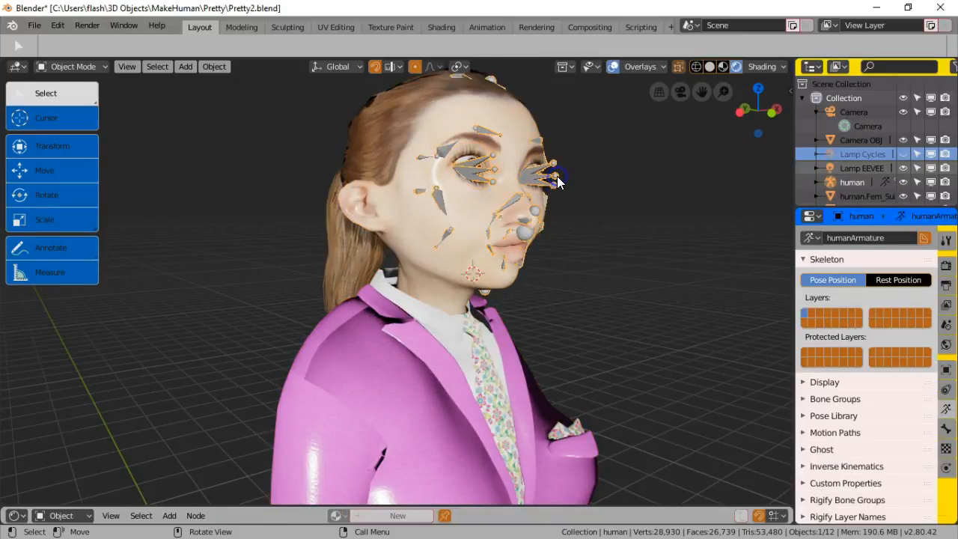
key("h")
middle_click_drag(557, 176, 453, 203)
scroll(453, 203, "up", 4)
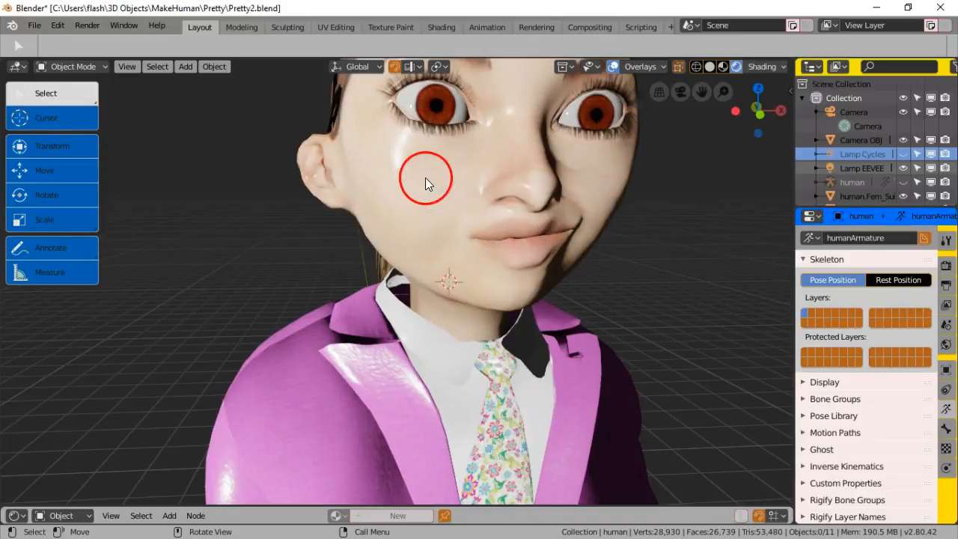
mouse_move(415, 172)
middle_mouse_down()
mouse_move(395, 285)
mouse_move(445, 304)
mouse_move(507, 291)
mouse_move(453, 281)
middle_mouse_up()
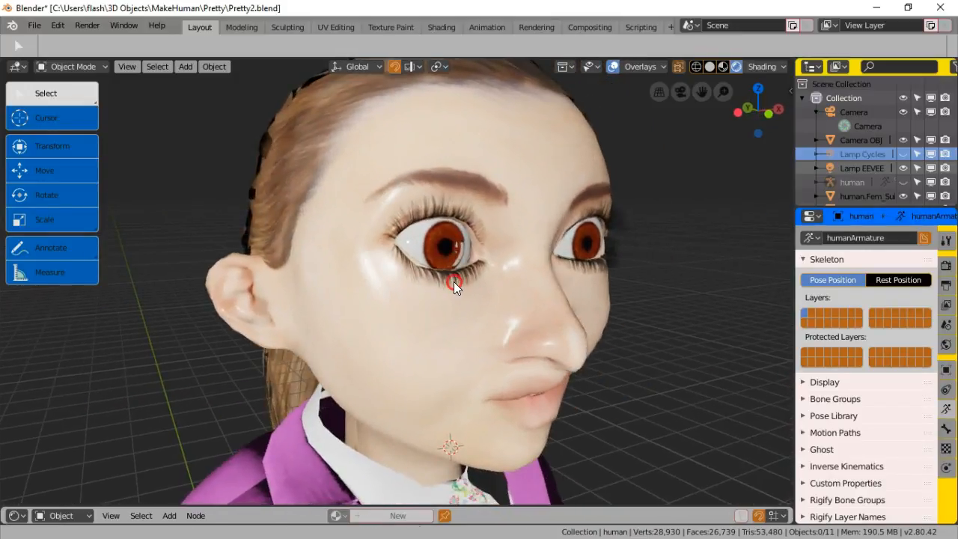
Enable Backface Culling for the rendered viewport and check the hair at the back of the head.
left_click(778, 68)
left_click(695, 109)
mouse_move(491, 317)
middle_mouse_down()
mouse_move(474, 352)
mouse_move(480, 346)
mouse_move(449, 356)
middle_mouse_up()
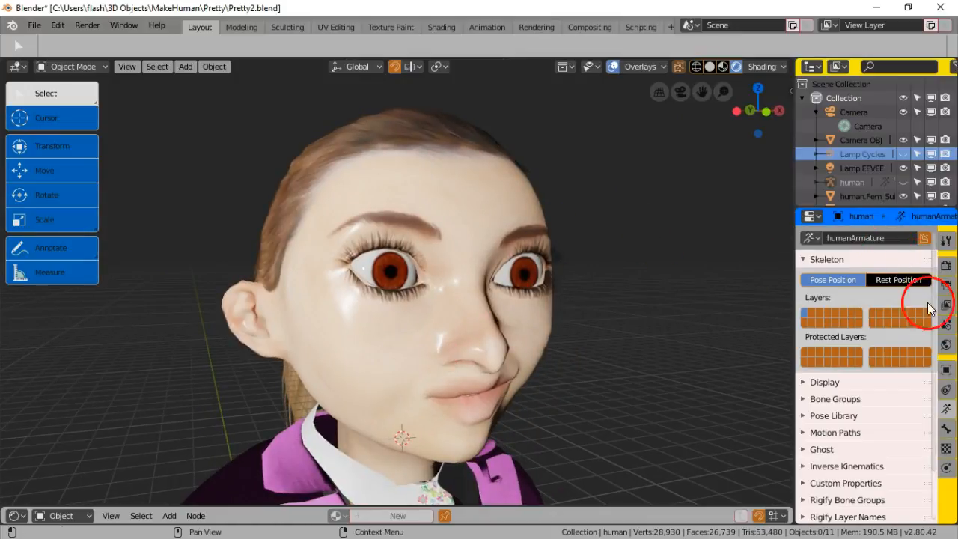
Darken the World background color to near black, with R, G and B at 0.002.
left_click(945, 345)
left_click(905, 305)
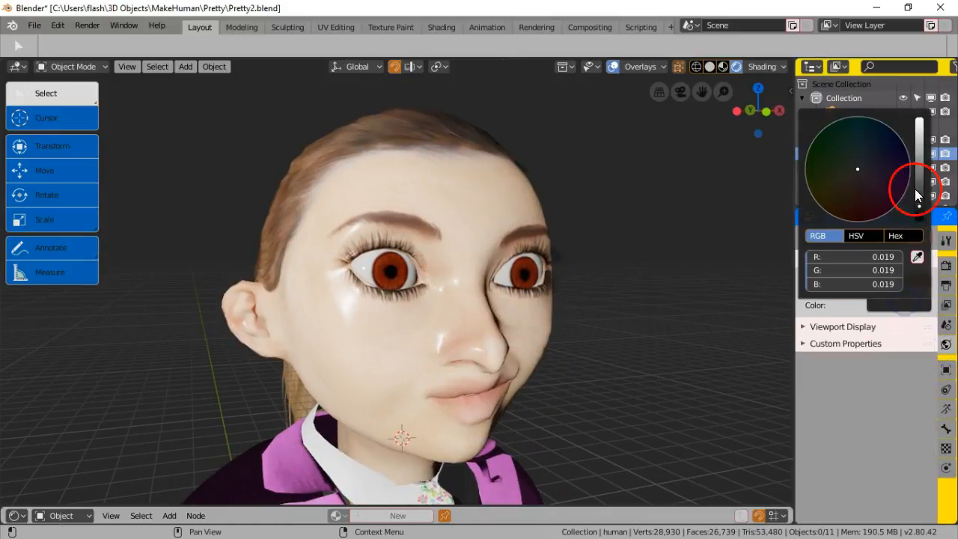
mouse_move(919, 206)
left_mouse_down()
mouse_move(919, 235)
mouse_move(919, 130)
mouse_move(919, 218)
left_mouse_up()
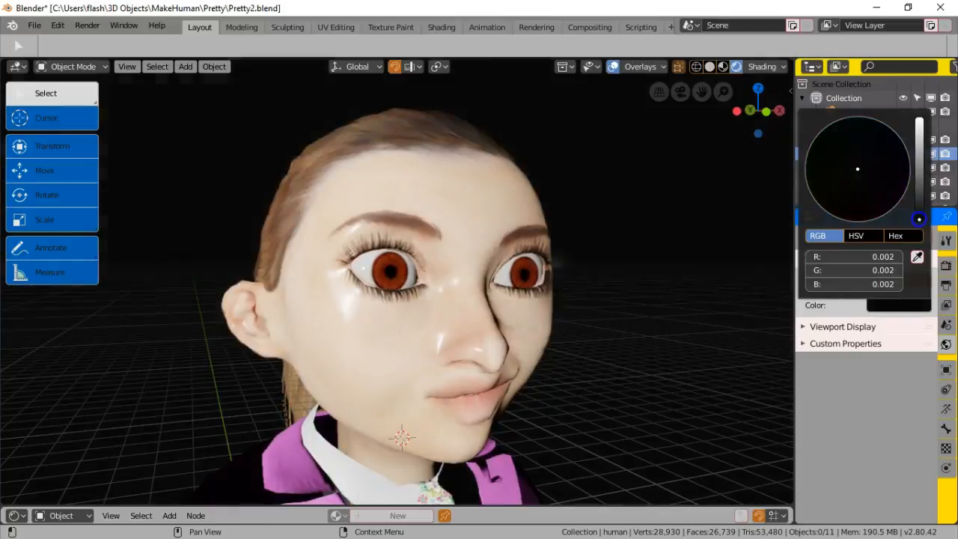
left_click(630, 184)
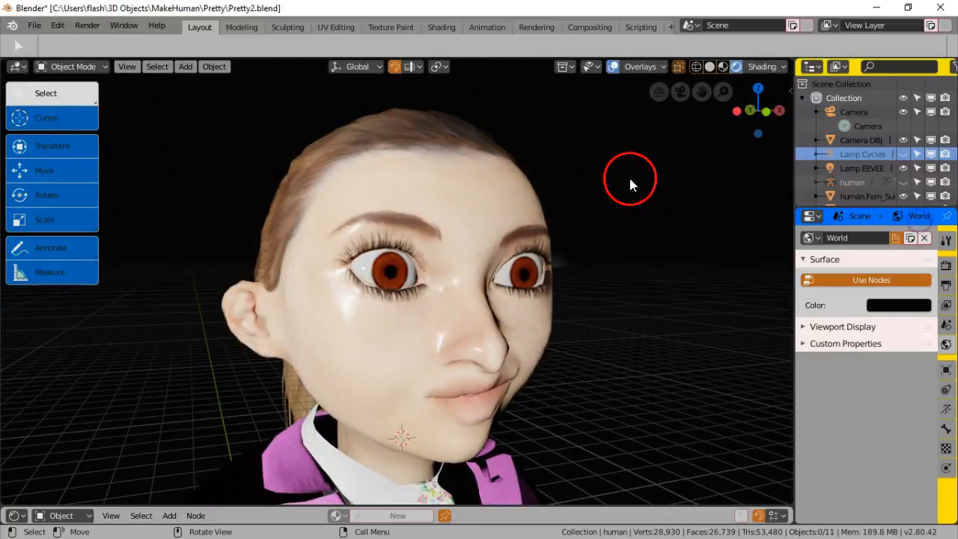
Hide the viewport overlays, examine the face against the dark background, and show the overlays again.
left_click(612, 68)
middle_click_drag(580, 352, 569, 325)
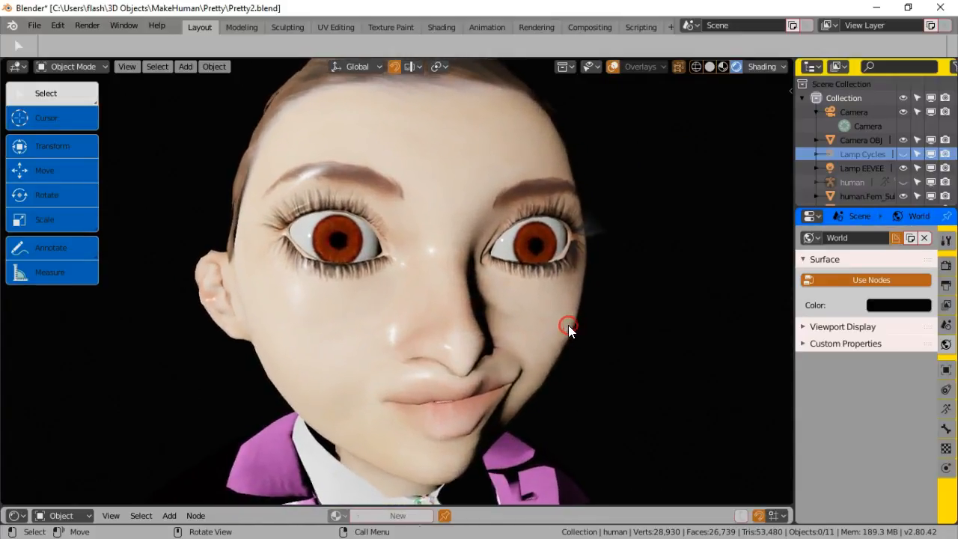
scroll(570, 329, "down", 2)
scroll(575, 348, "up", 1)
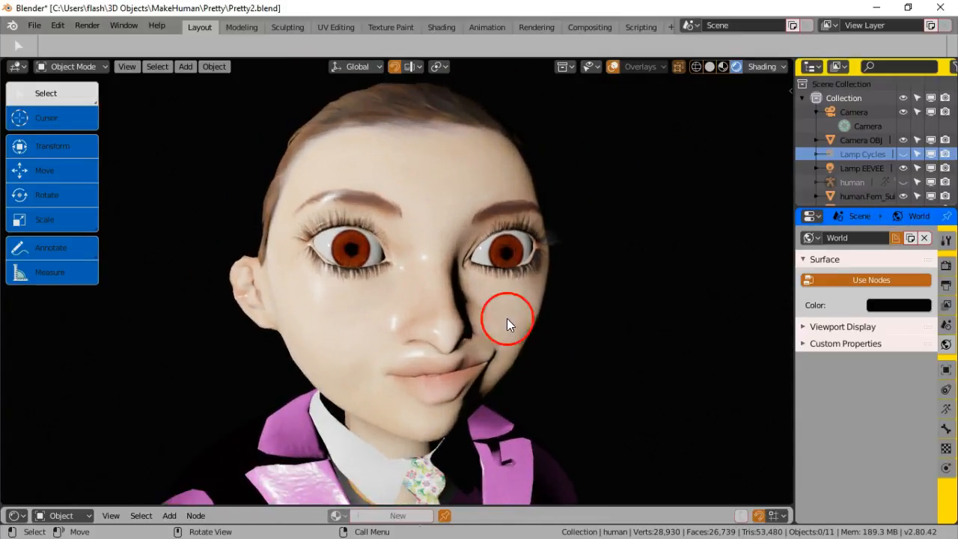
mouse_move(379, 248)
middle_mouse_down()
mouse_move(381, 283)
mouse_move(414, 283)
mouse_move(383, 284)
middle_mouse_up()
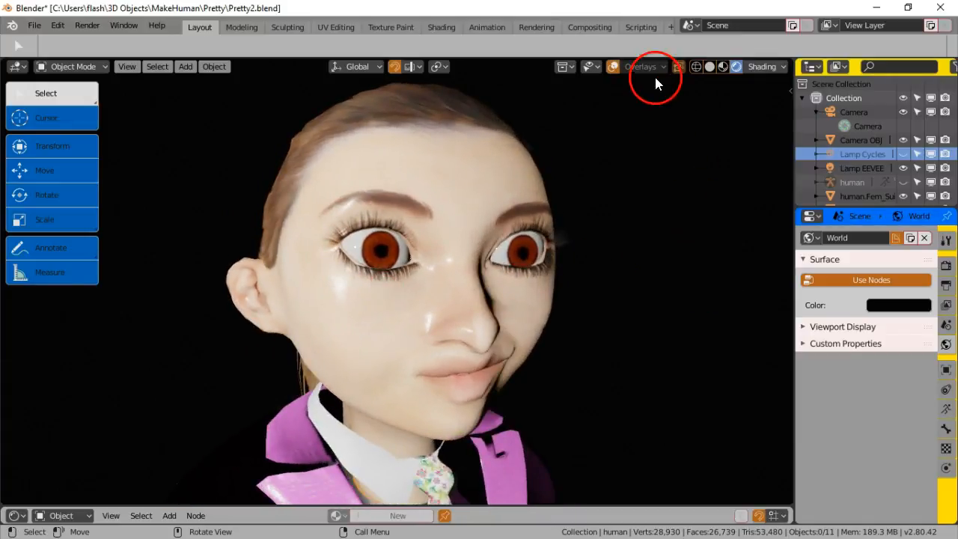
left_click(613, 67)
Select the Lamp EEVEE light and lower its Energy to 10.880.
scroll(583, 202, "down", 6)
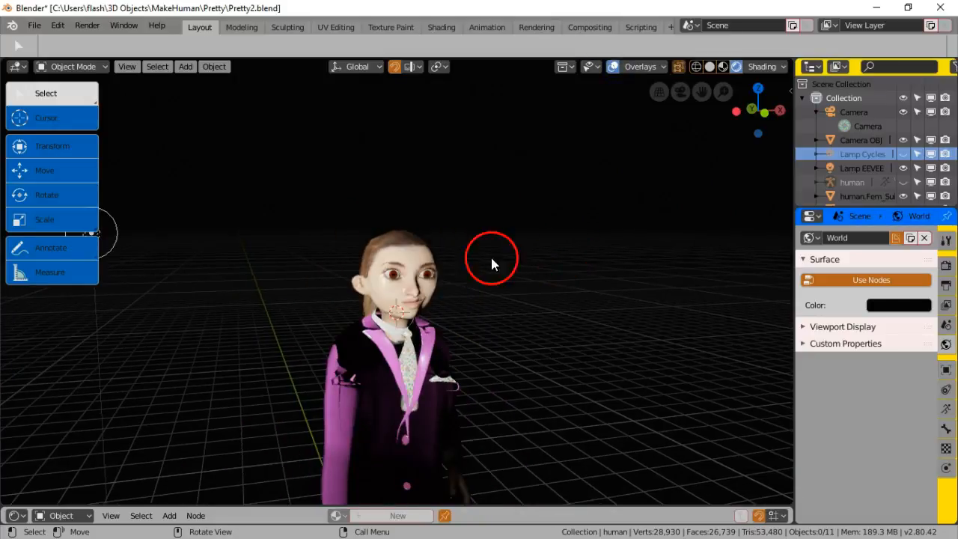
left_click(116, 244)
scroll(174, 268, "down", 1)
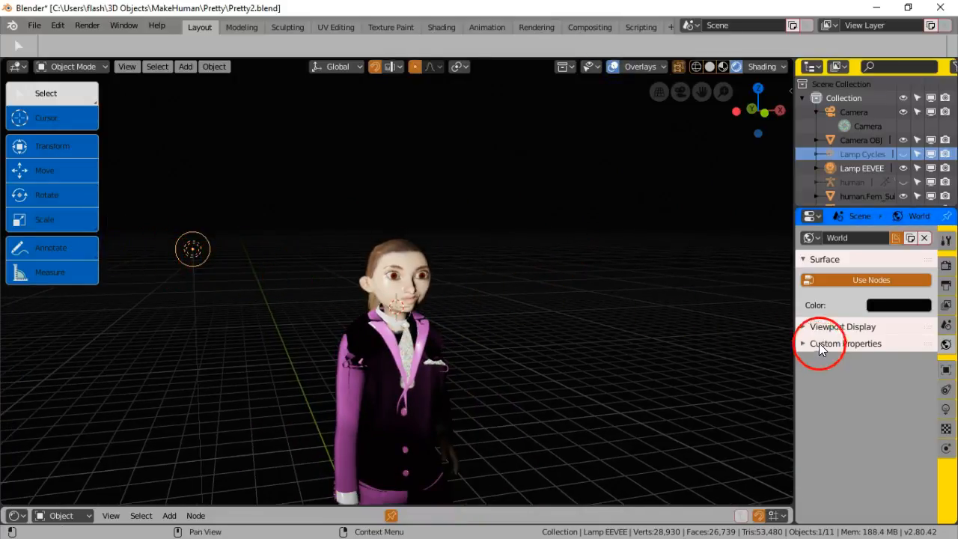
left_click(947, 410)
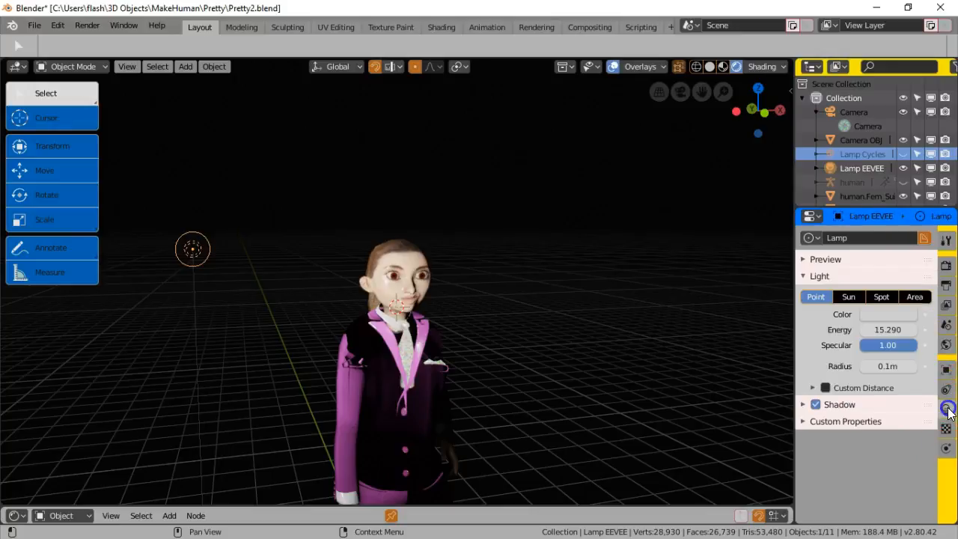
left_click_drag(888, 327, 871, 327)
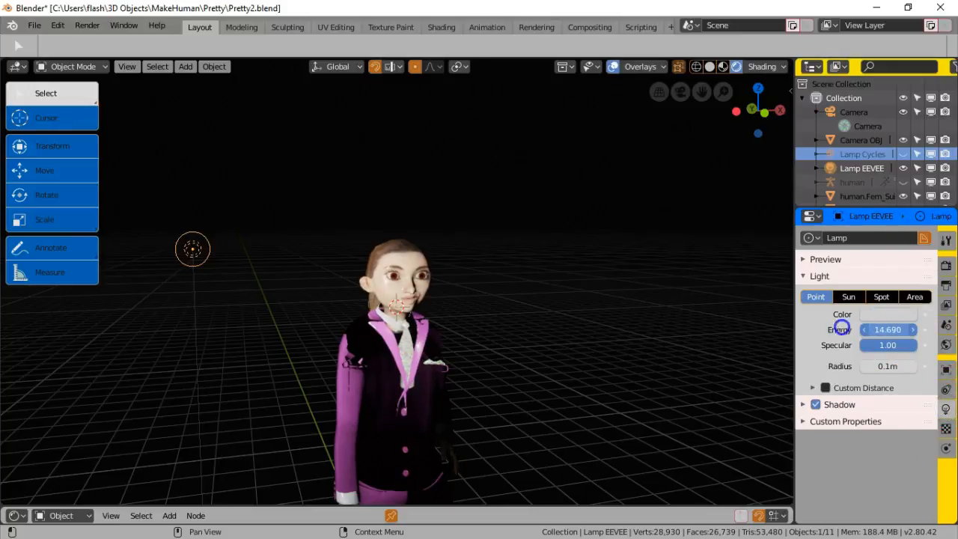
left_click_drag(724, 326, 574, 334)
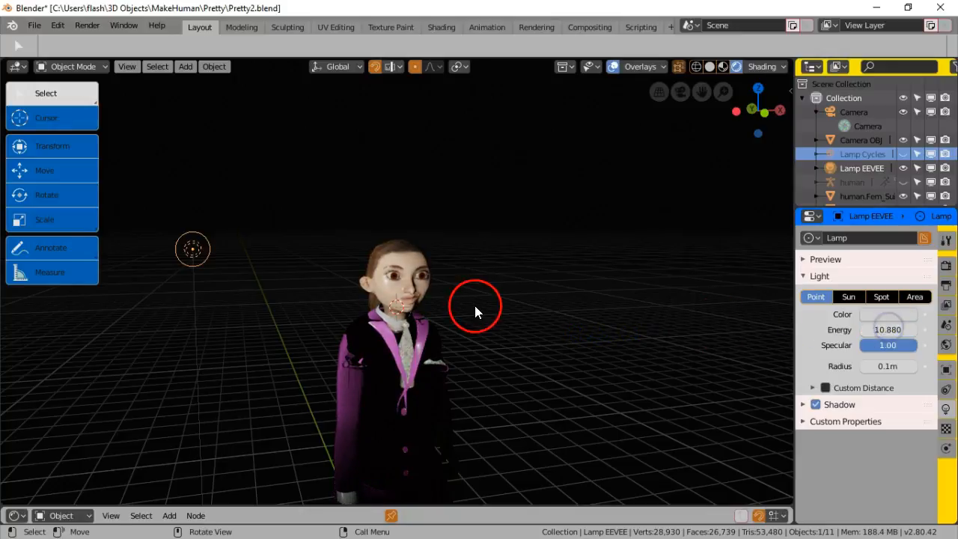
Frame the face up close, deselect the lamp, and hide the viewport overlays.
scroll(472, 310, "up", 8)
scroll(472, 319, "down", 2)
mouse_move(472, 318)
middle_mouse_down()
mouse_move(462, 315)
mouse_move(491, 320)
middle_mouse_up()
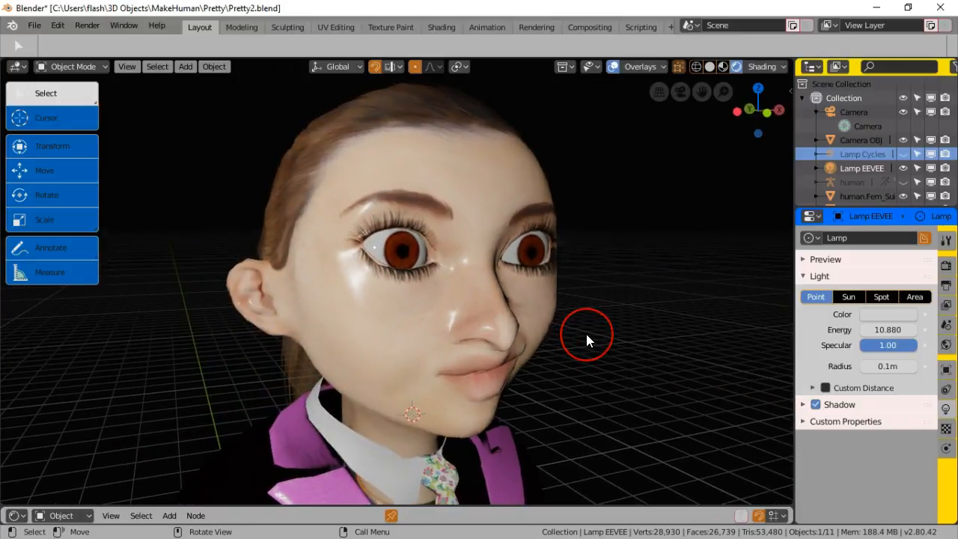
left_click(609, 321)
left_click(614, 69)
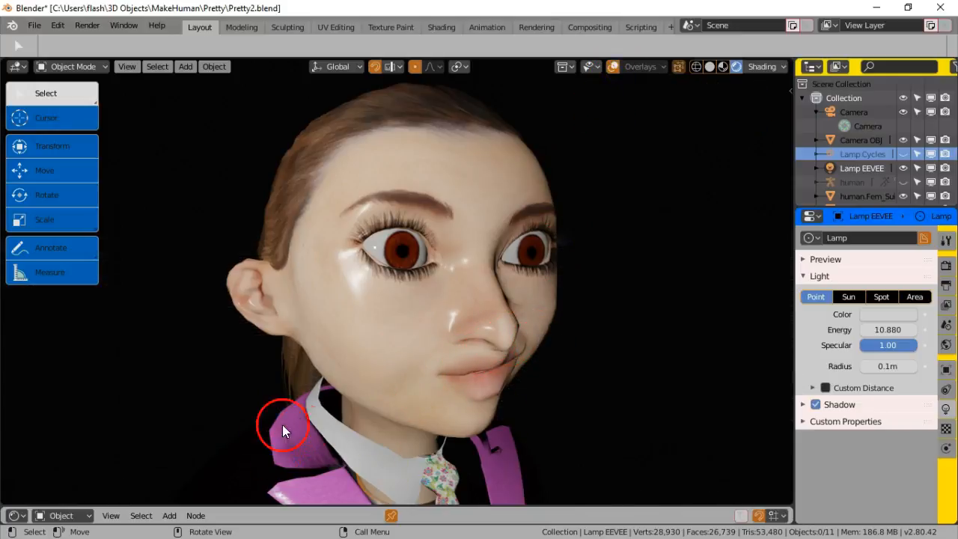
Toggle Backface Culling off and on to compare the hair, jacket and collar, leaving it enabled.
left_click(782, 65)
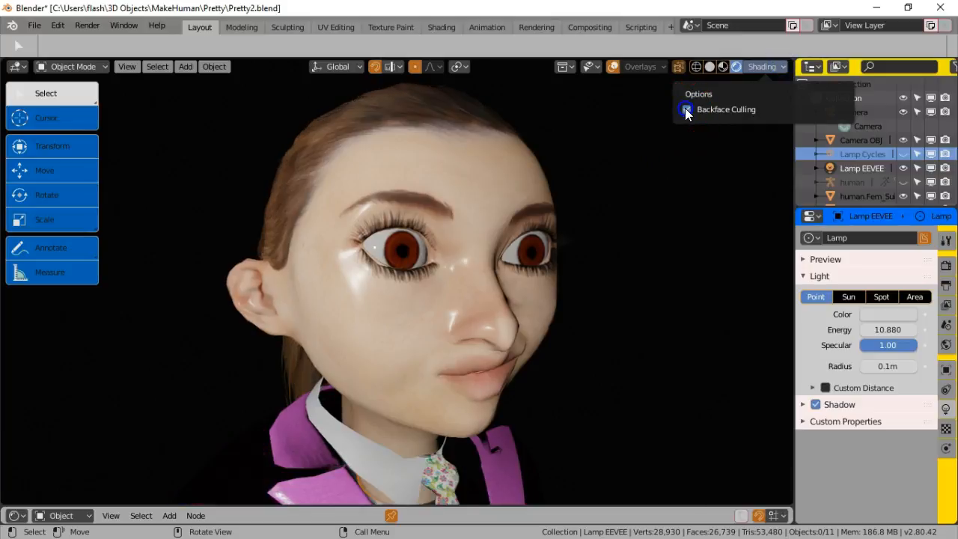
left_click(686, 110)
left_click(686, 110)
left_click(685, 110)
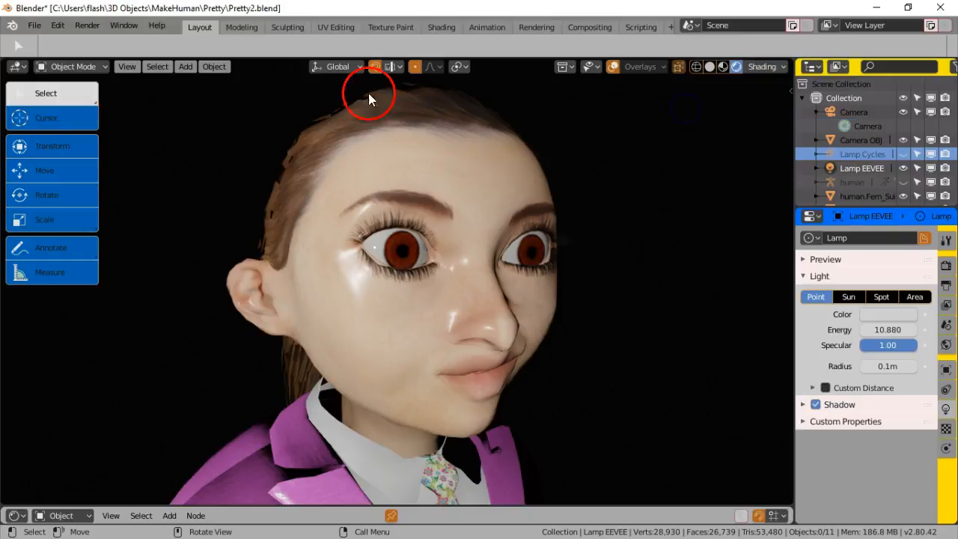
left_click(781, 67)
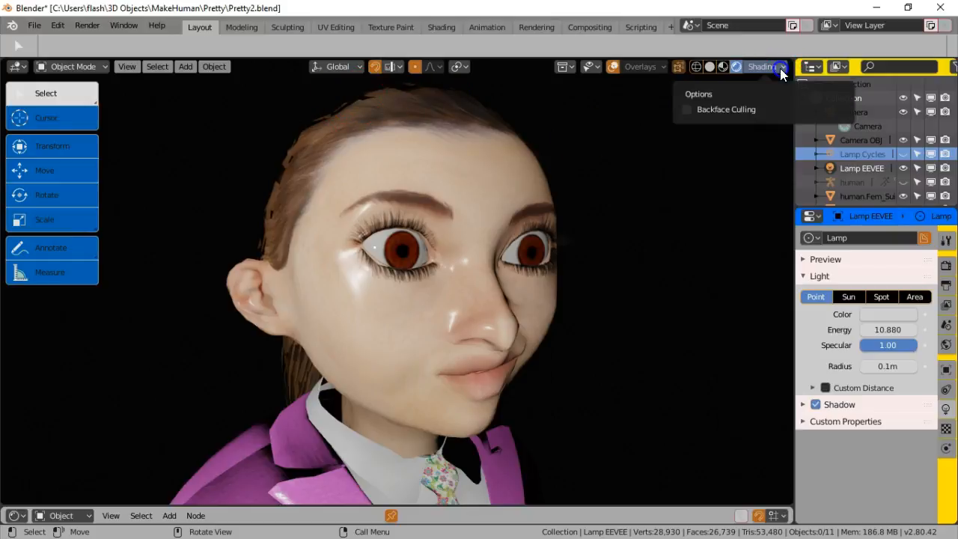
left_click(685, 110)
left_click(685, 110)
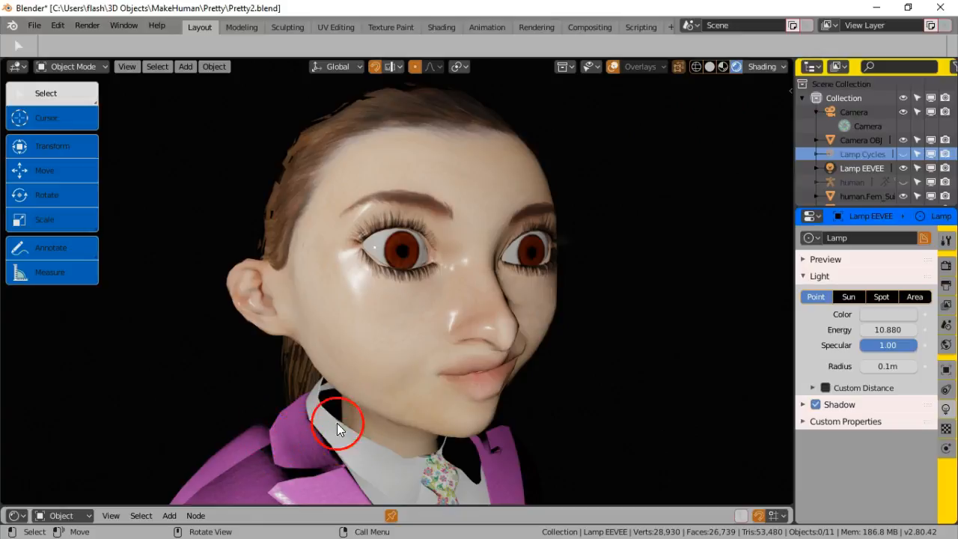
left_click(757, 67)
left_click(682, 111)
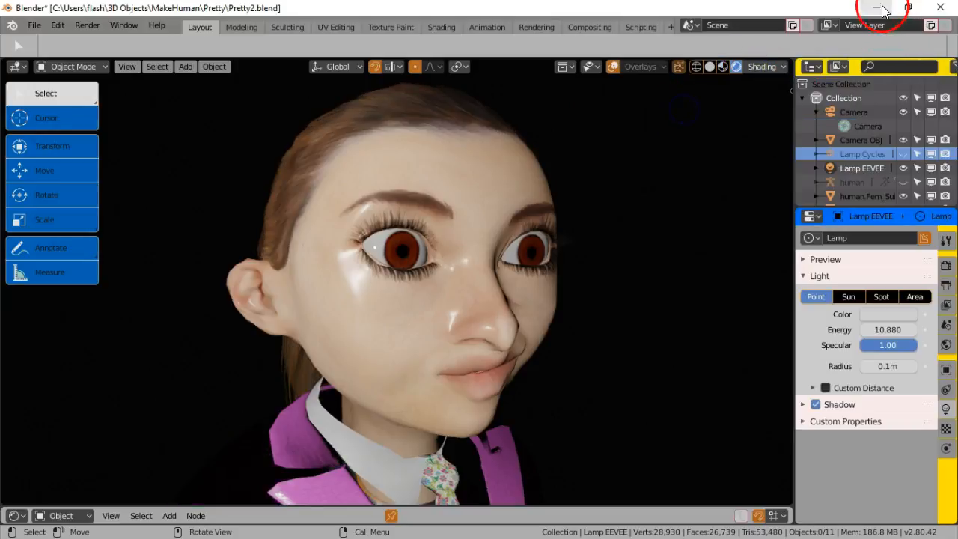
Minimize both Blender windows and Task Manager to show the desktop.
left_click(880, 7)
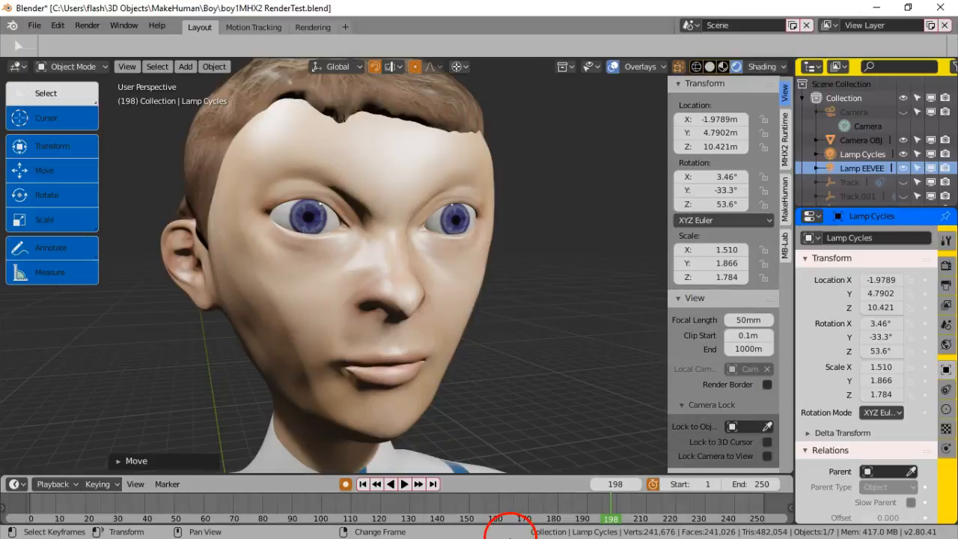
left_click(876, 12)
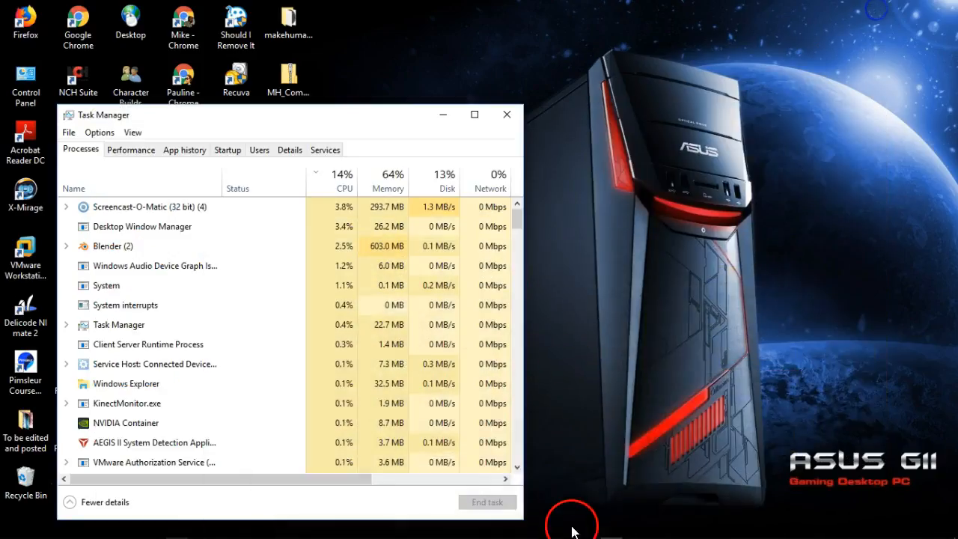
left_click(444, 116)
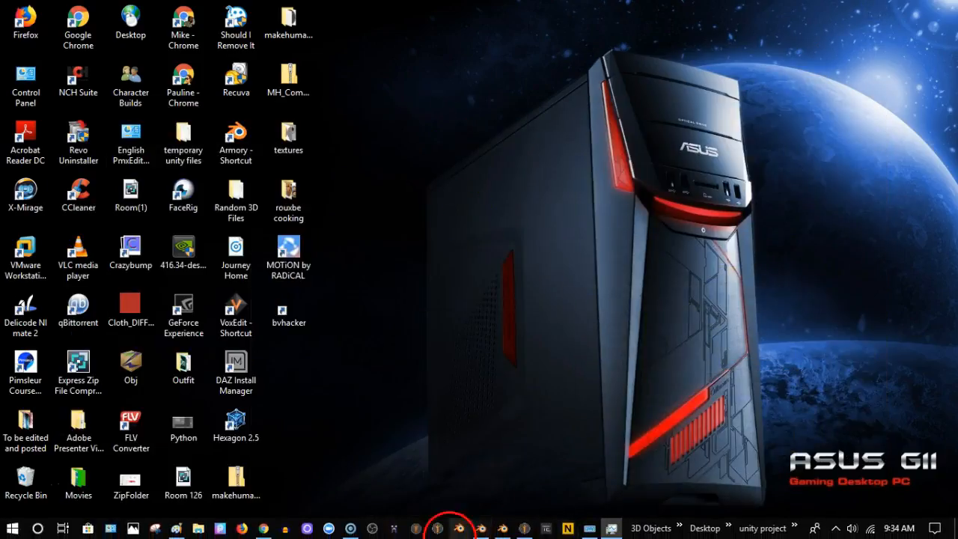
Switch to MakeHuman and remove the Fem suit2 clothing from the character.
left_click(523, 528)
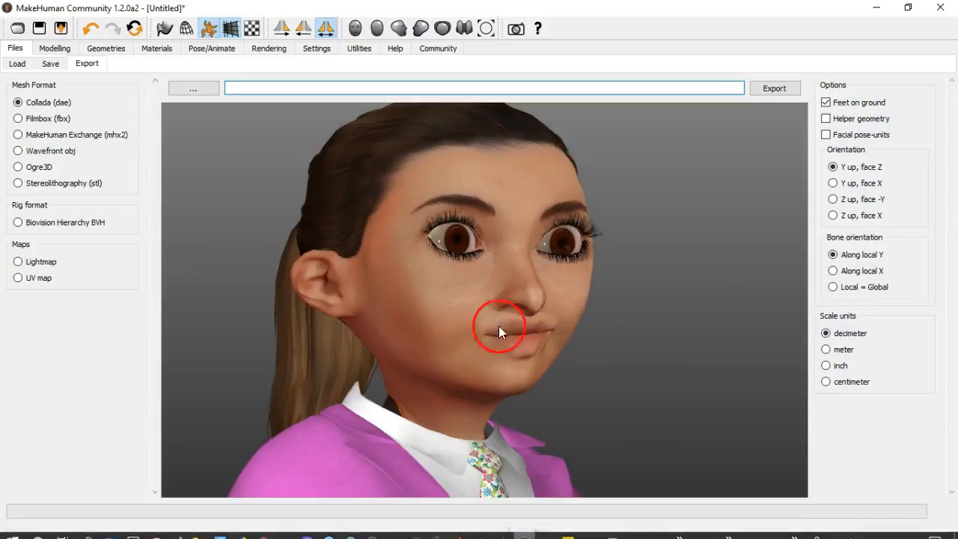
scroll(279, 251, "down", 5)
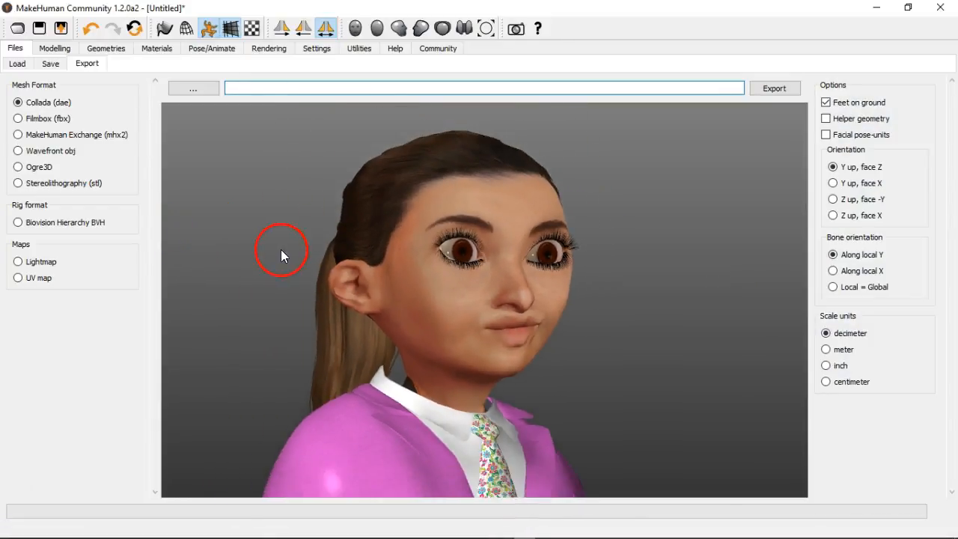
left_click(115, 48)
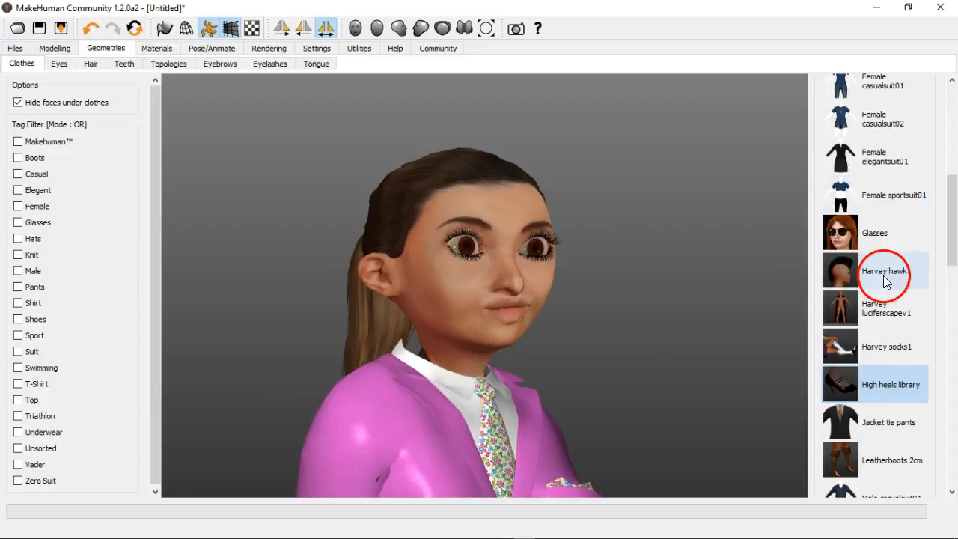
left_click_drag(947, 234, 950, 191)
left_click(870, 204)
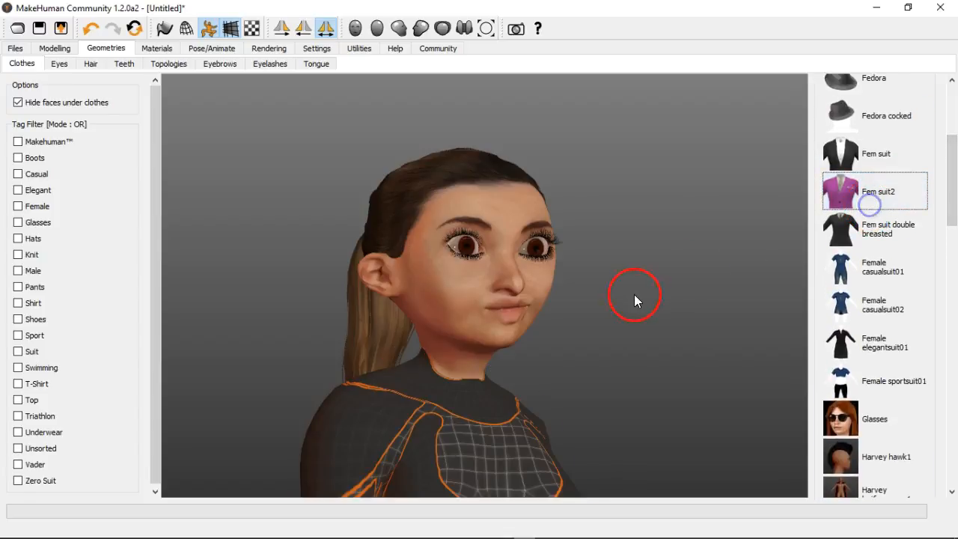
Examine the bodysuit underneath at full length and around the neck, and minimize MakeHuman.
scroll(572, 340, "up", 1)
scroll(568, 356, "down", 2)
scroll(569, 358, "down", 4)
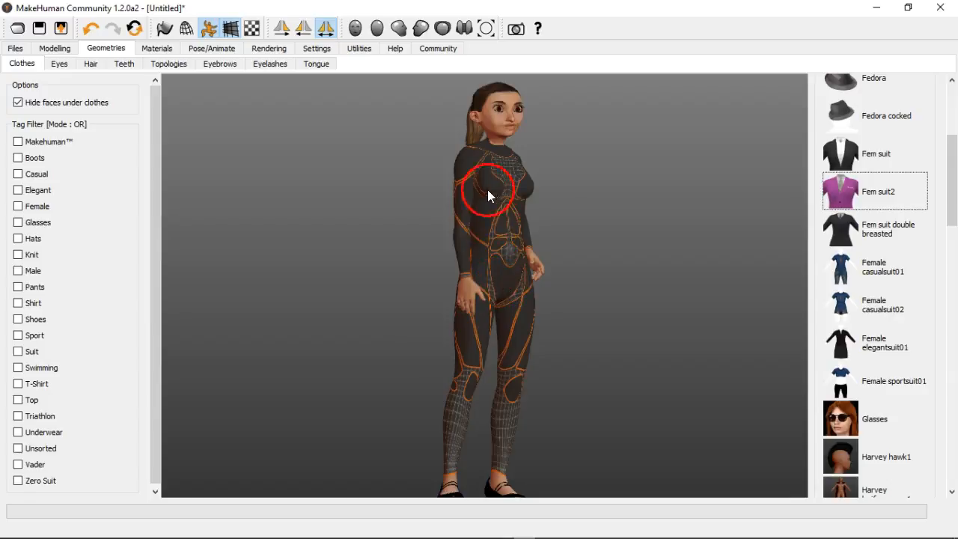
scroll(602, 240, "up", 5)
scroll(597, 239, "up", 1)
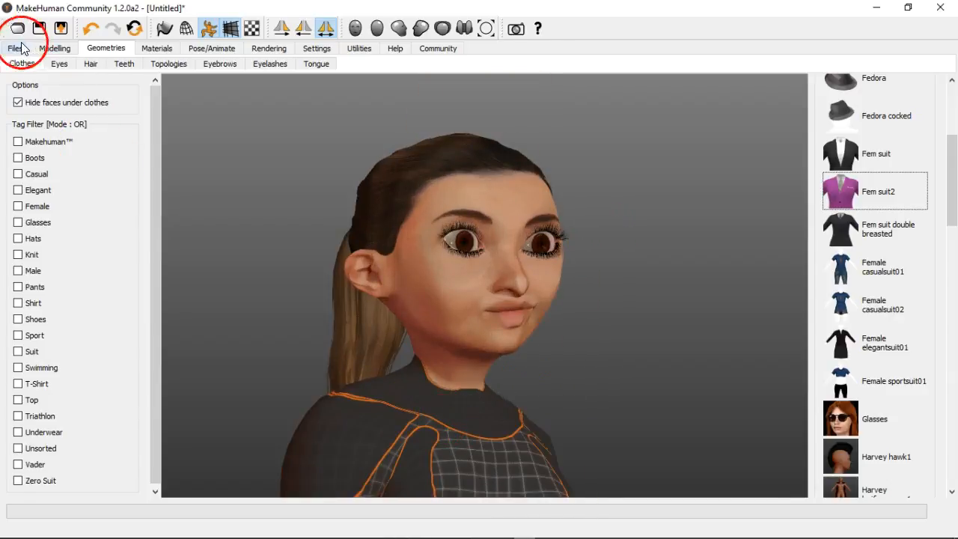
left_click(877, 9)
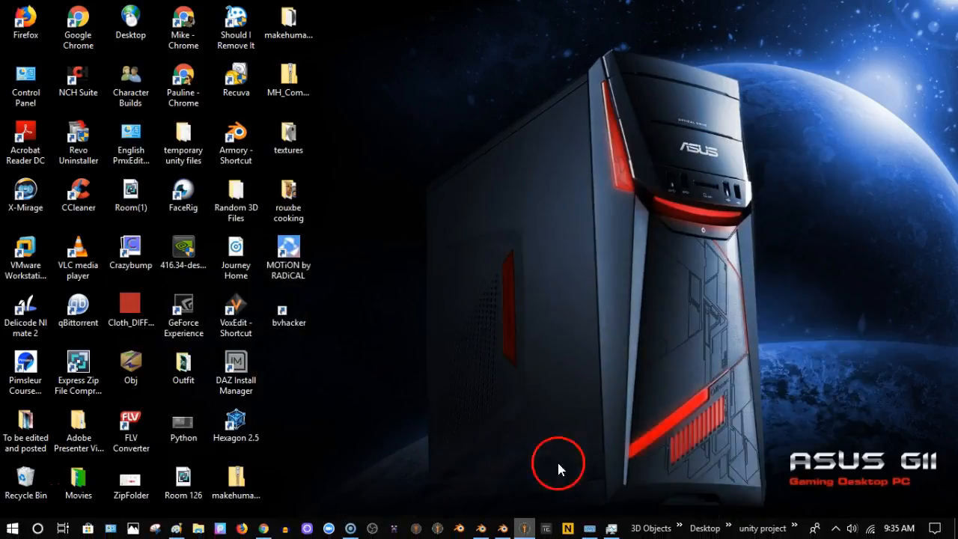
Switch to Blender, turn off Backface Culling, and check the hair, jacket and collar from farther away and up close.
left_click(500, 527)
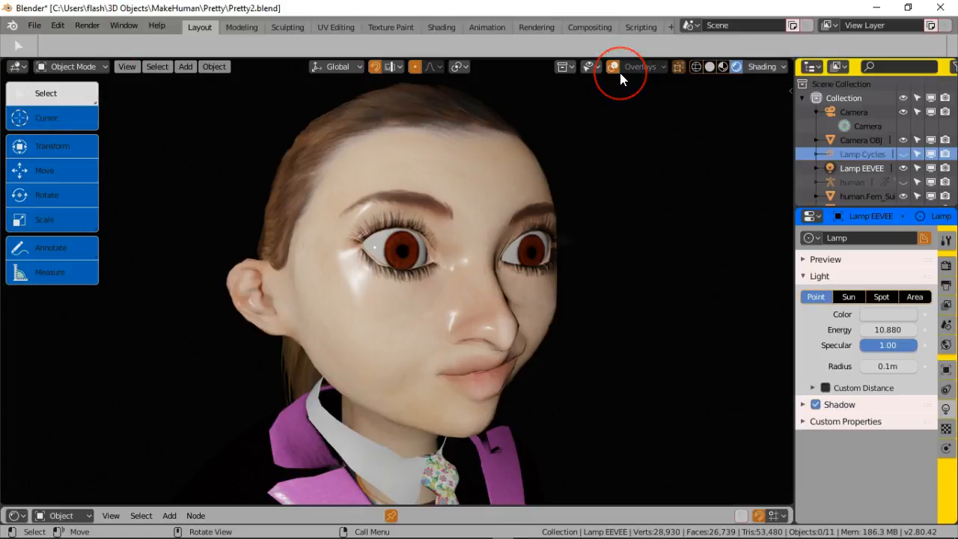
left_click(765, 66)
left_click(687, 110)
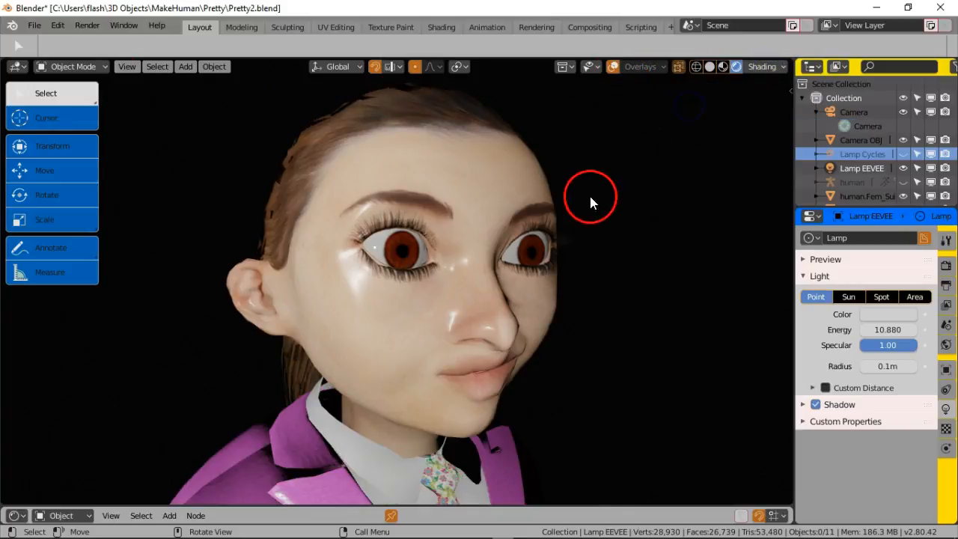
scroll(573, 220, "down", 3)
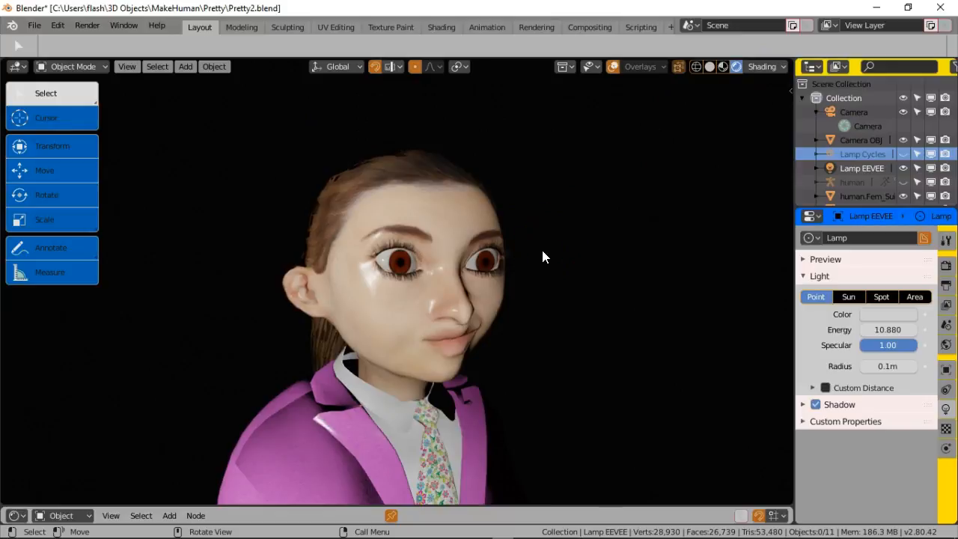
scroll(542, 257, "up", 4)
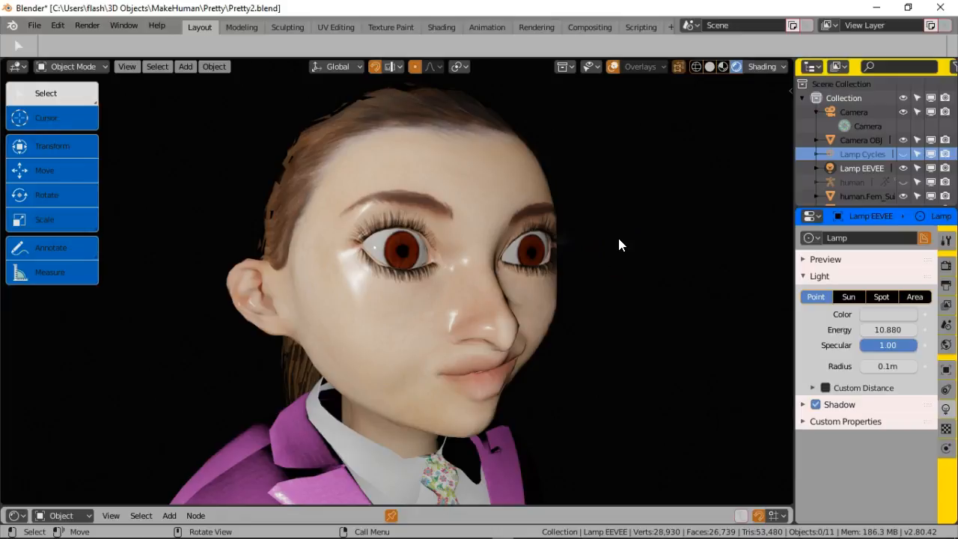
Switch to Paint, paste the Blender screenshot, and shift and crop it to the character at 820 × 614 px.
mouse_move(474, 534)
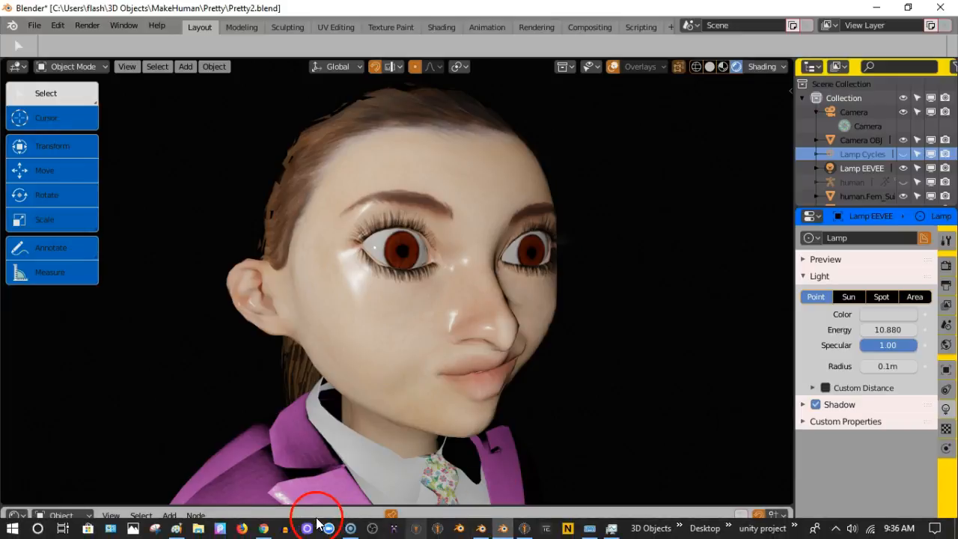
left_click(175, 531)
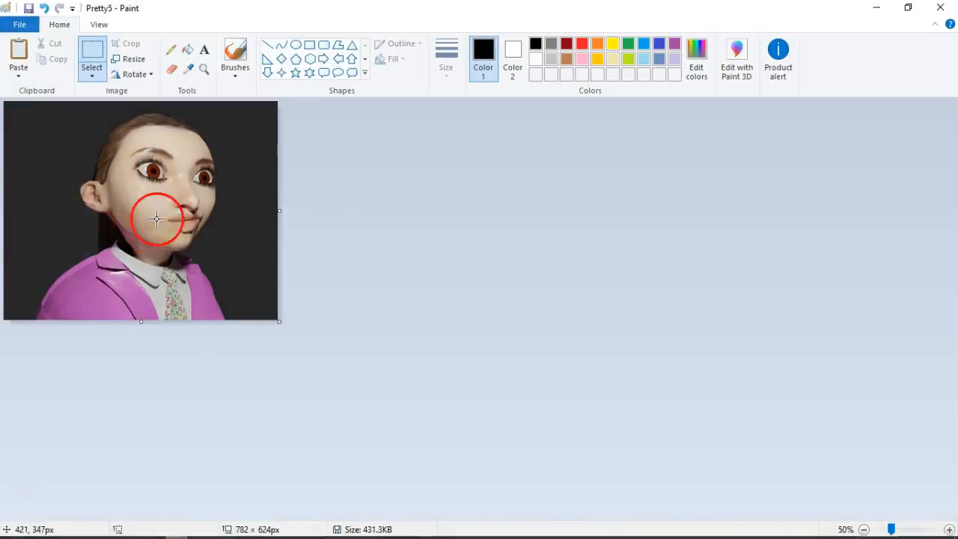
left_click(22, 53)
left_click_drag(318, 316, 243, 279)
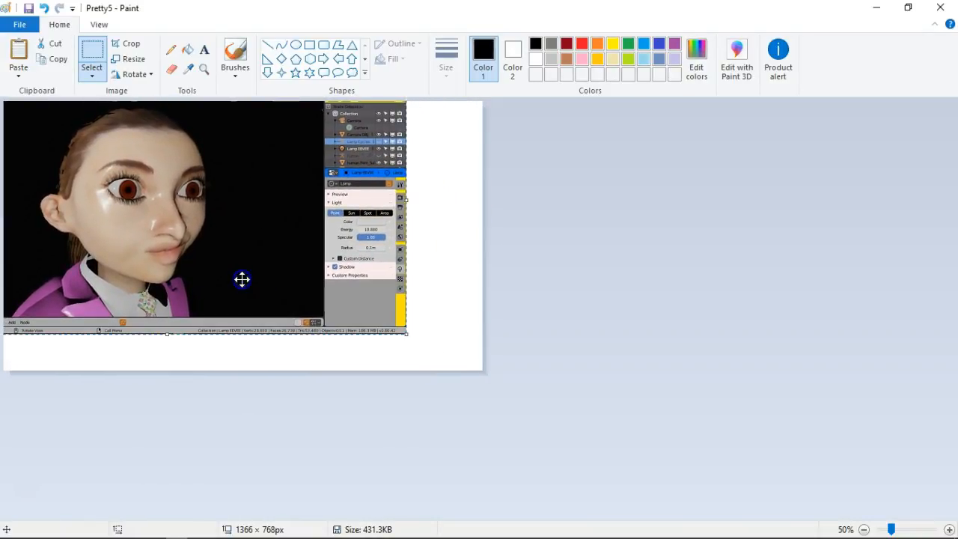
left_click(600, 286)
left_click_drag(484, 237, 291, 240)
left_click_drag(147, 373, 150, 316)
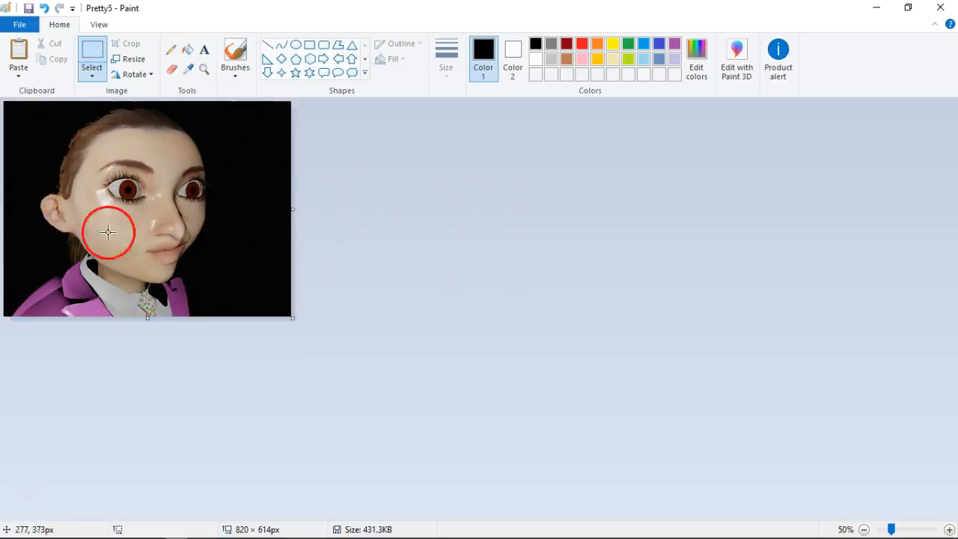
Return to Blender, turn on Backface Culling, and minimize the Blender window.
left_click(877, 7)
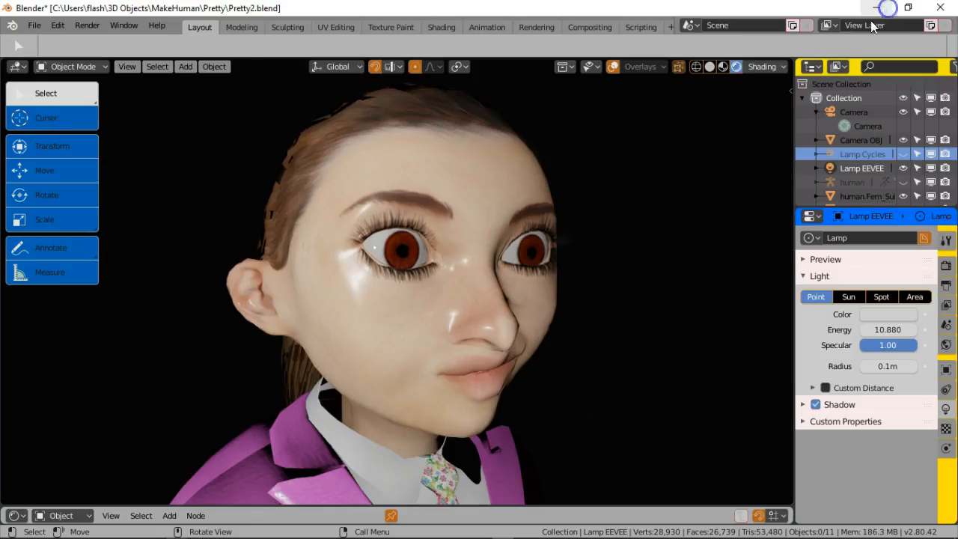
left_click(781, 69)
left_click(687, 109)
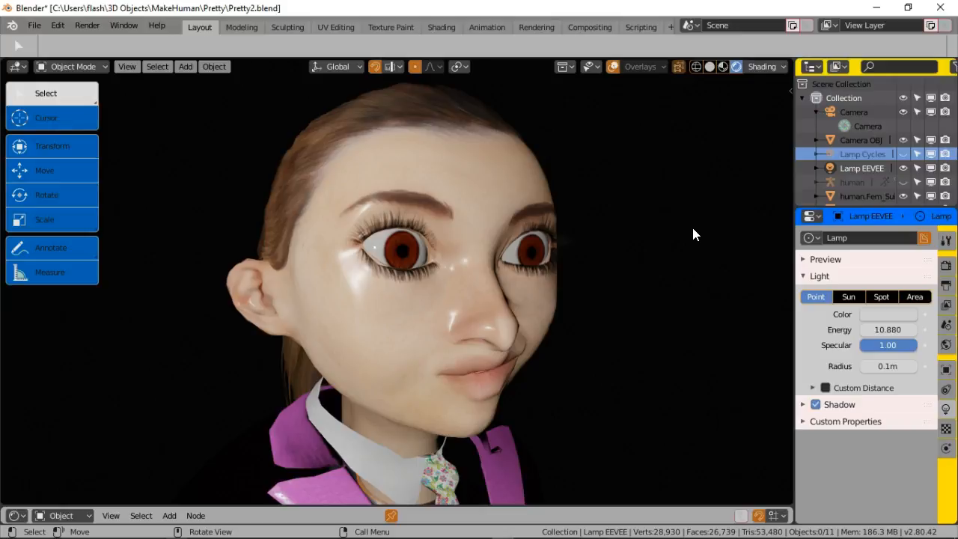
left_click(877, 7)
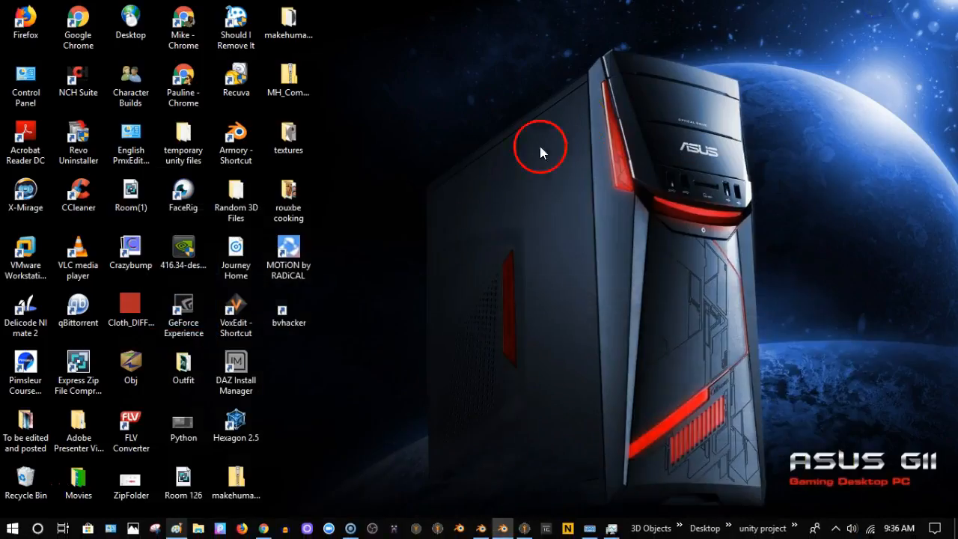
Switch to Paint, enlarge the canvas to 2554 × 1092 px, and paste the new Blender screenshot beside the first image.
left_click(177, 529)
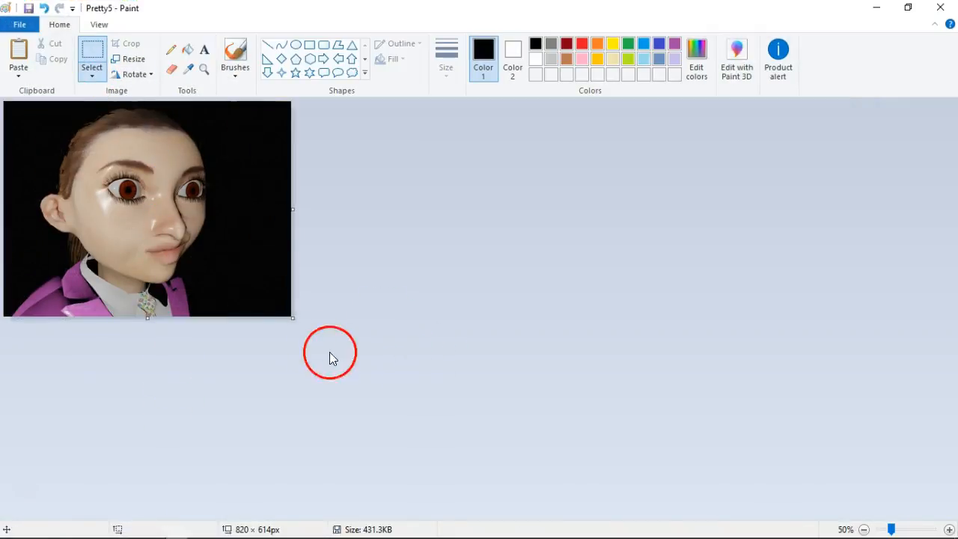
left_click_drag(293, 317, 900, 485)
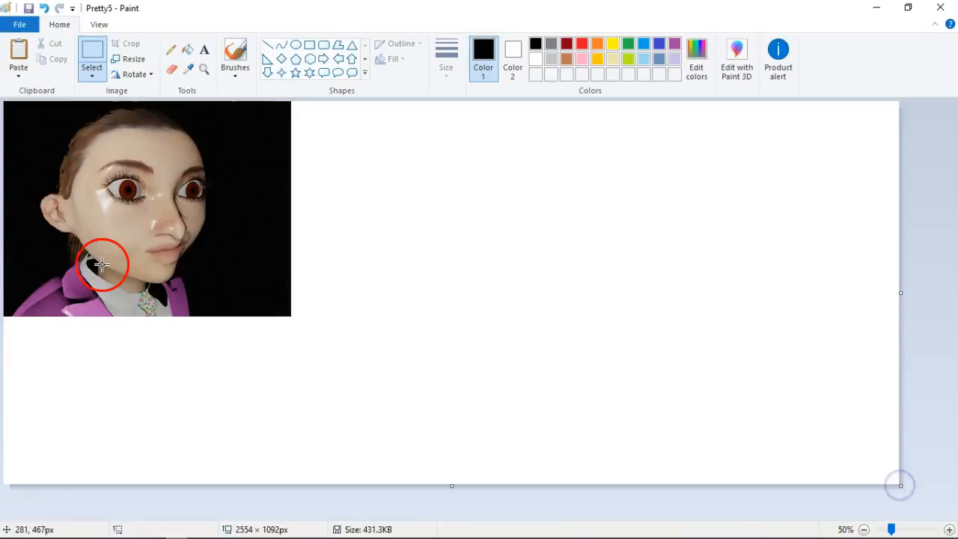
left_click(28, 82)
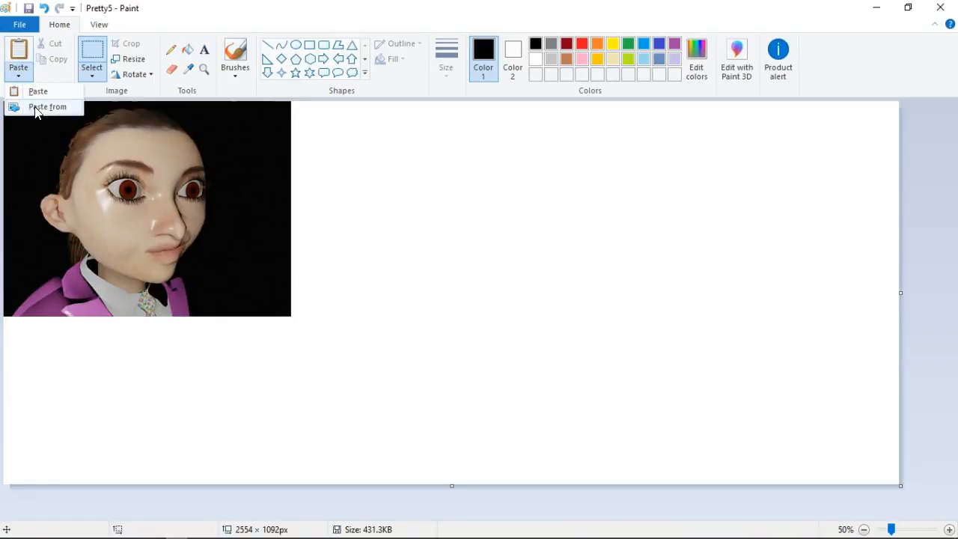
left_click(32, 91)
left_click_drag(129, 200, 466, 192)
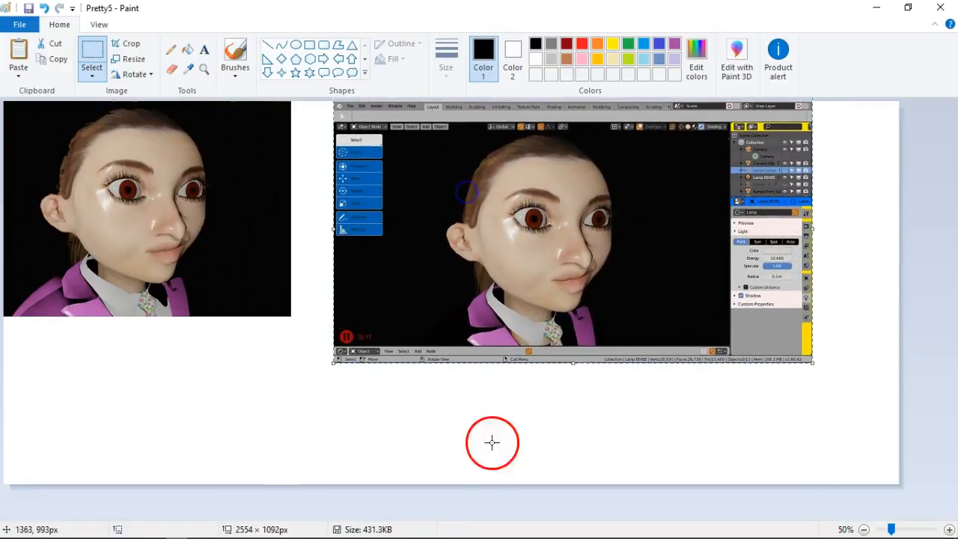
left_click(464, 451)
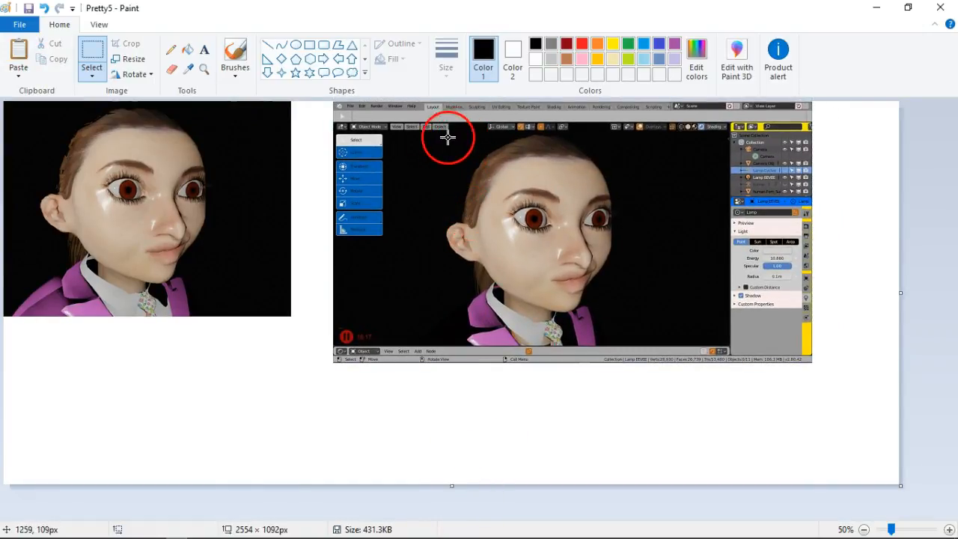
Try to overlay the head from the second screenshot, selected at 573 × 477 px, onto the first image, and undo it.
left_click_drag(433, 143, 614, 240)
left_click(683, 214)
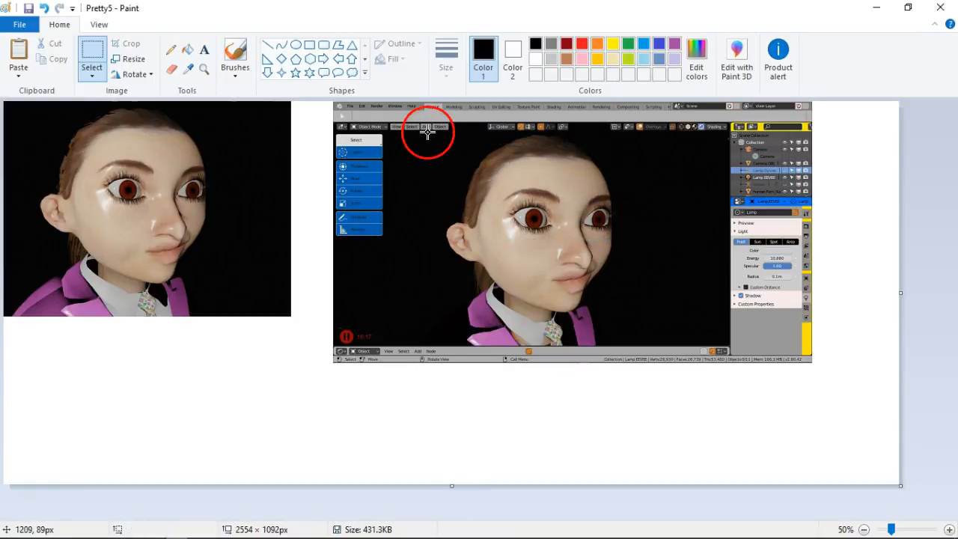
left_click_drag(429, 129, 629, 269)
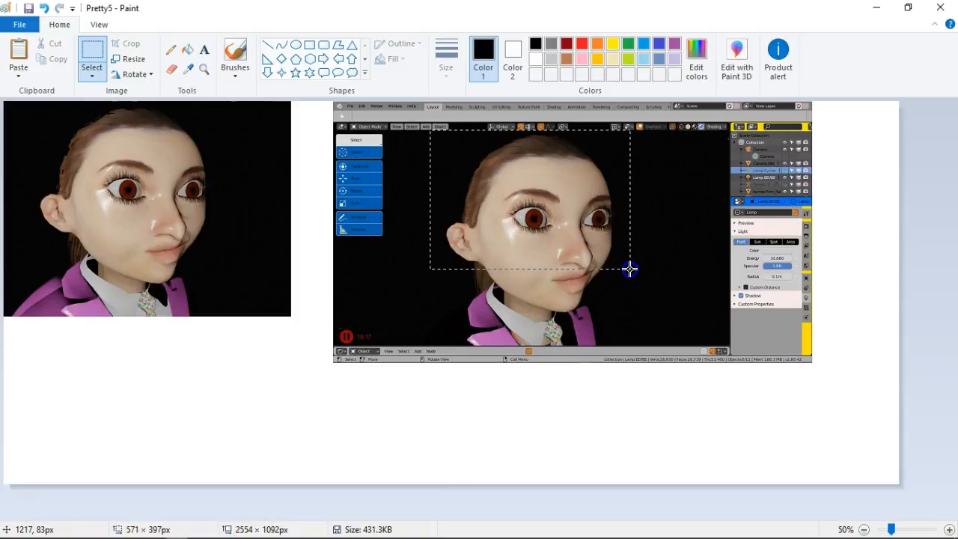
left_click_drag(629, 269, 631, 293)
left_click_drag(588, 252, 185, 224)
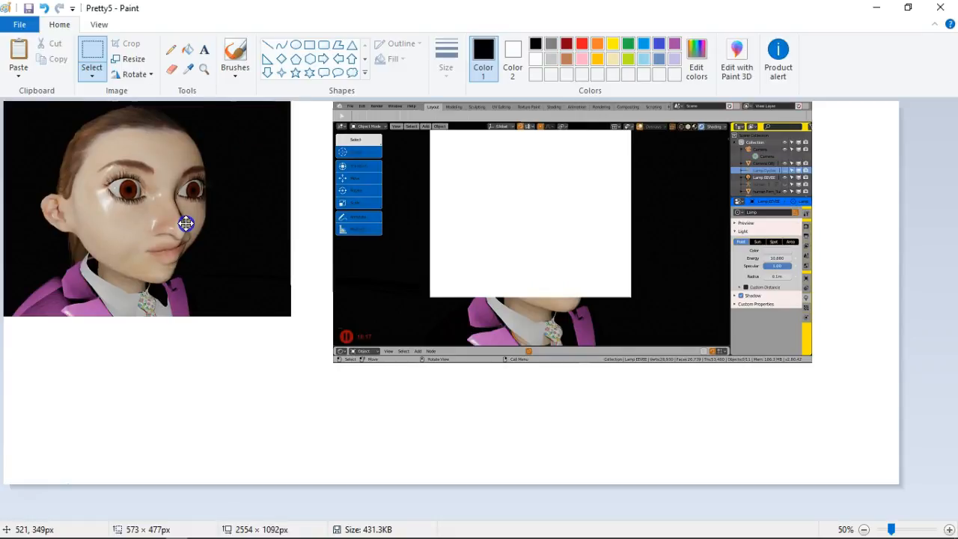
left_click(277, 242)
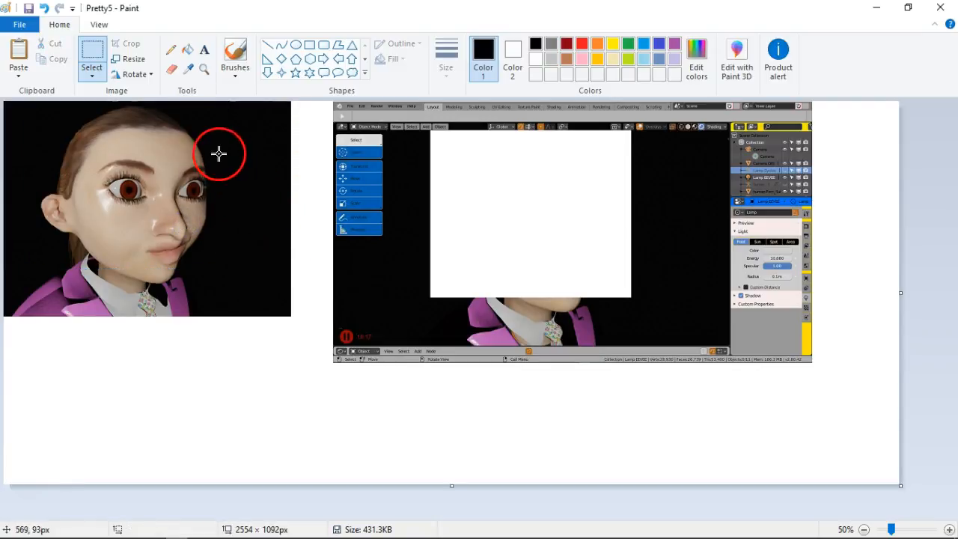
left_click(44, 8)
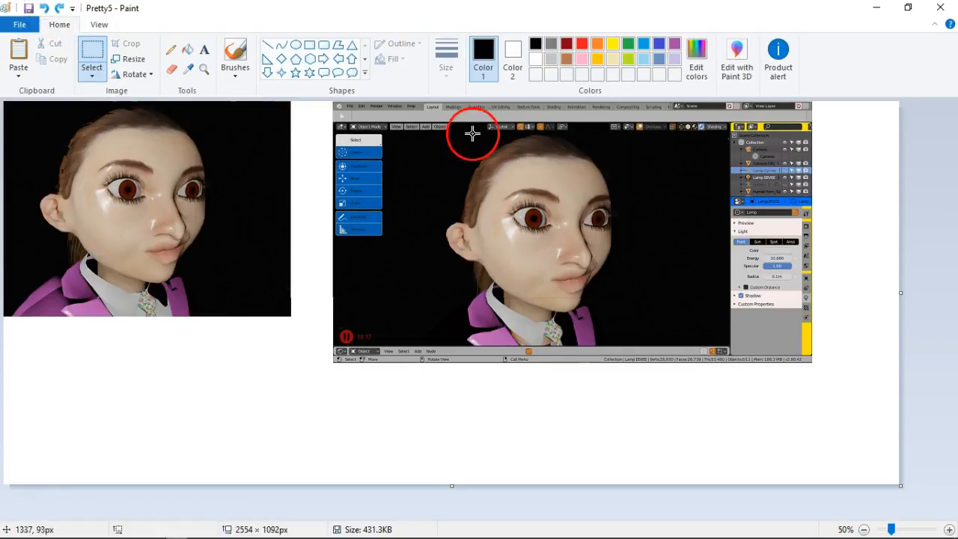
Select a 671 × 485 px area around the second screenshot's head and align it over the first image's head.
left_click_drag(414, 133, 604, 157)
left_click(662, 177)
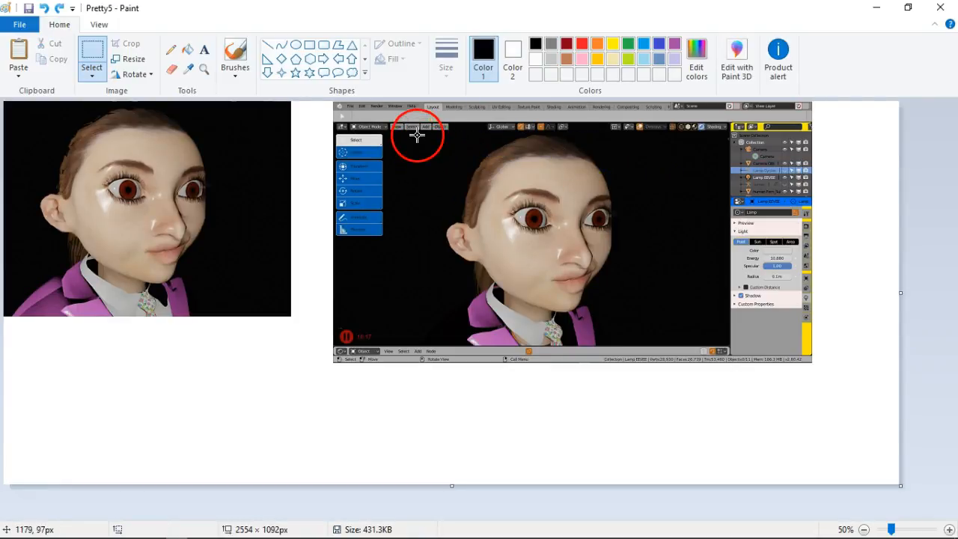
left_click_drag(418, 132, 653, 300)
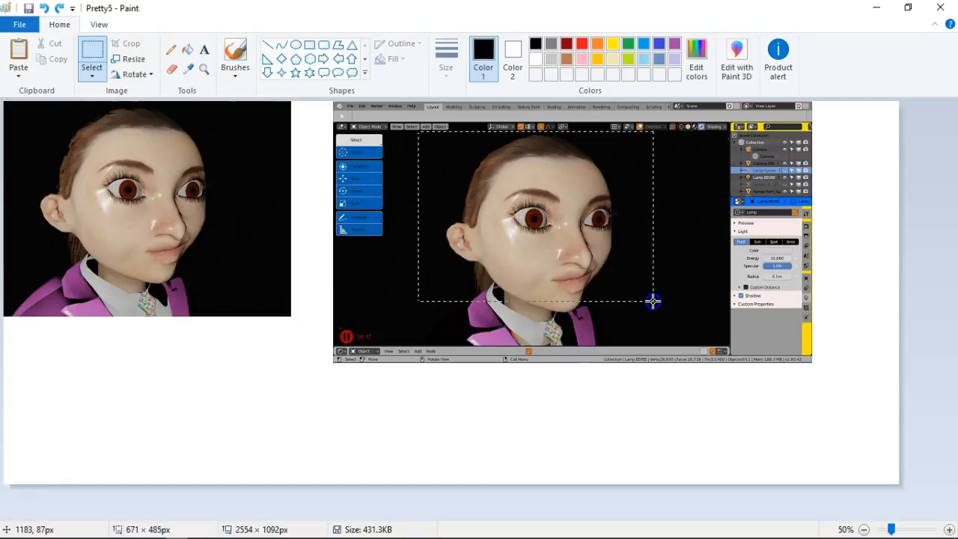
left_click_drag(653, 300, 652, 297)
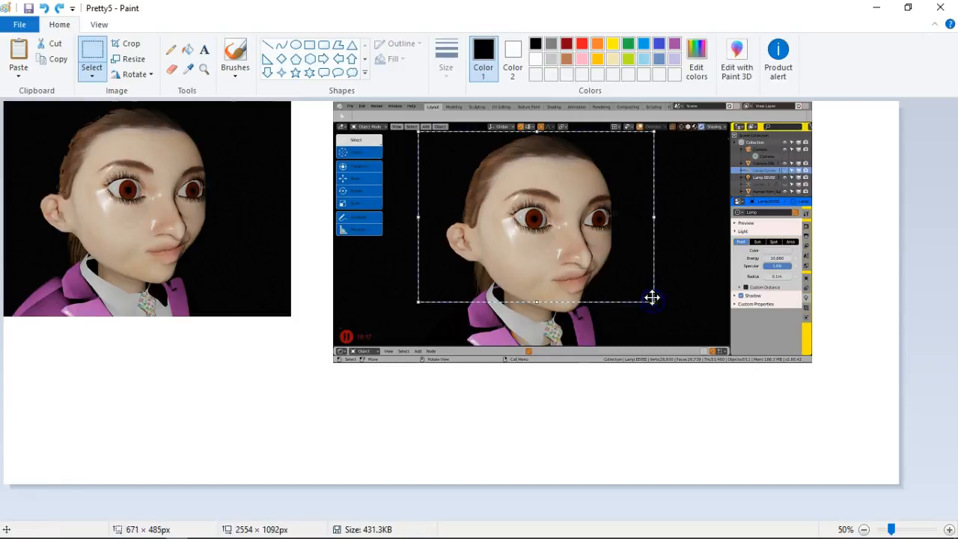
left_click_drag(628, 267, 222, 240)
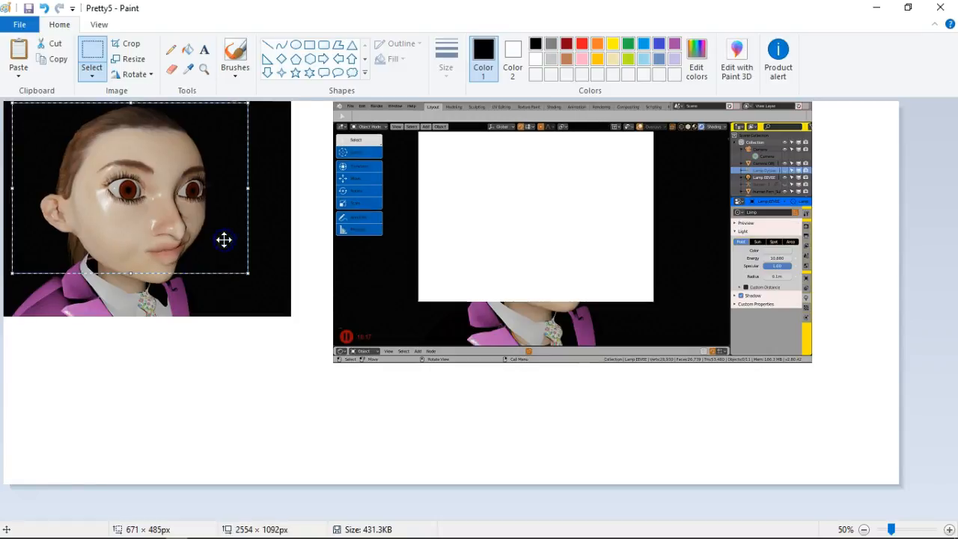
left_click(279, 238)
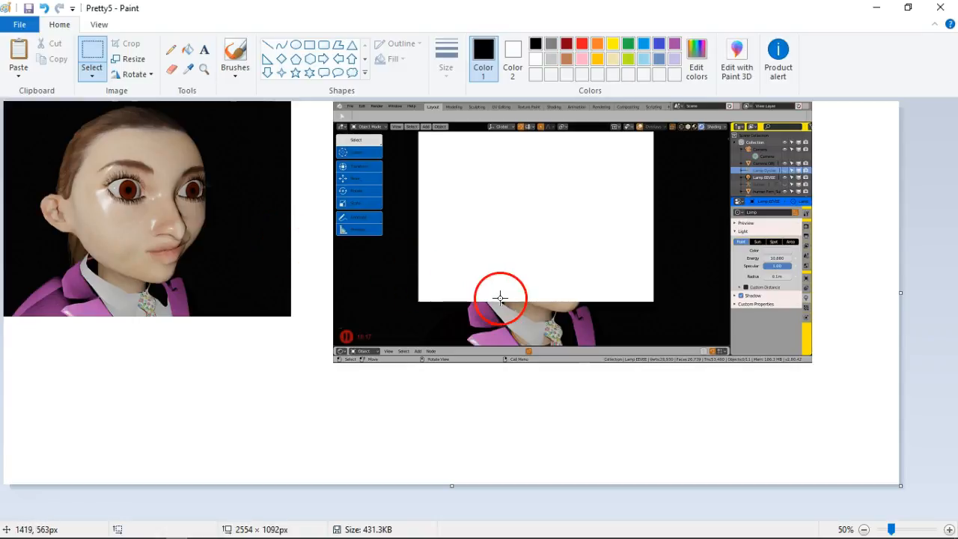
Paste the Blender screenshot again and place it over the cut-out one beside the composite image.
left_click(23, 52)
left_click_drag(82, 192, 399, 194)
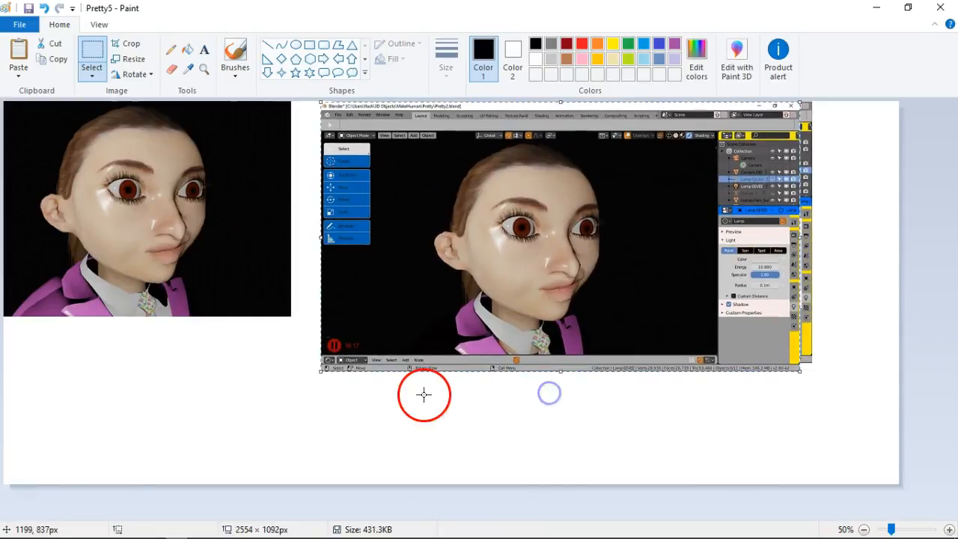
left_click(399, 406)
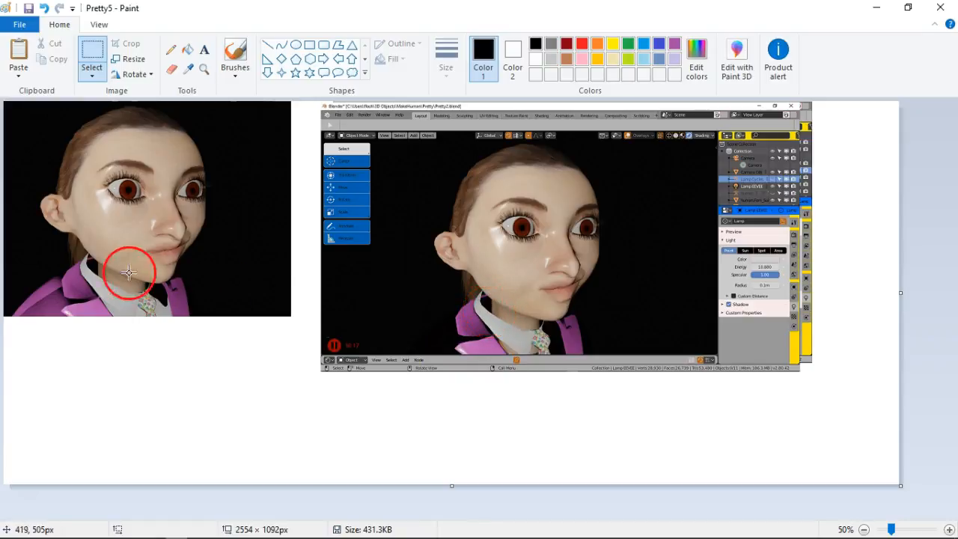
Switch from Paint to Blender and turn off backface culling in the viewport shading options.
left_click(877, 11)
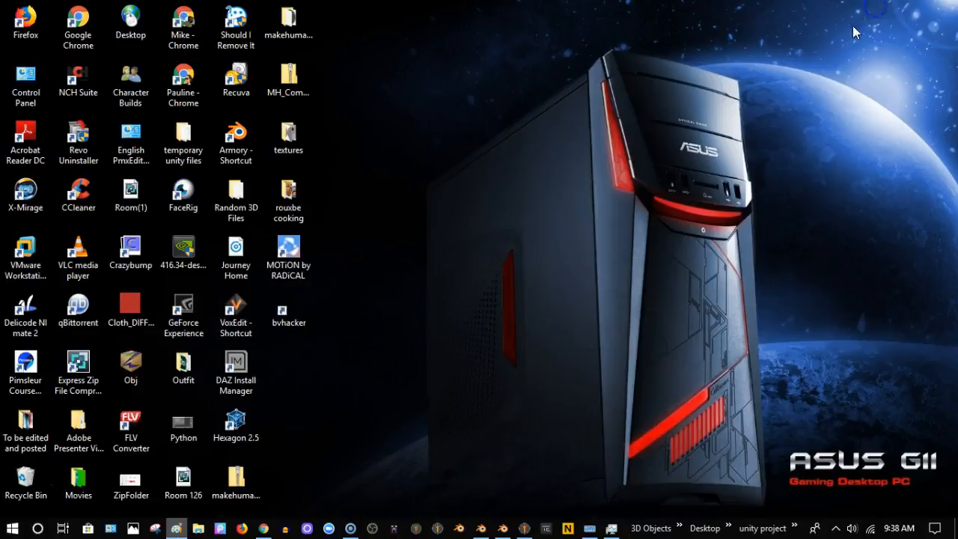
left_click(503, 528)
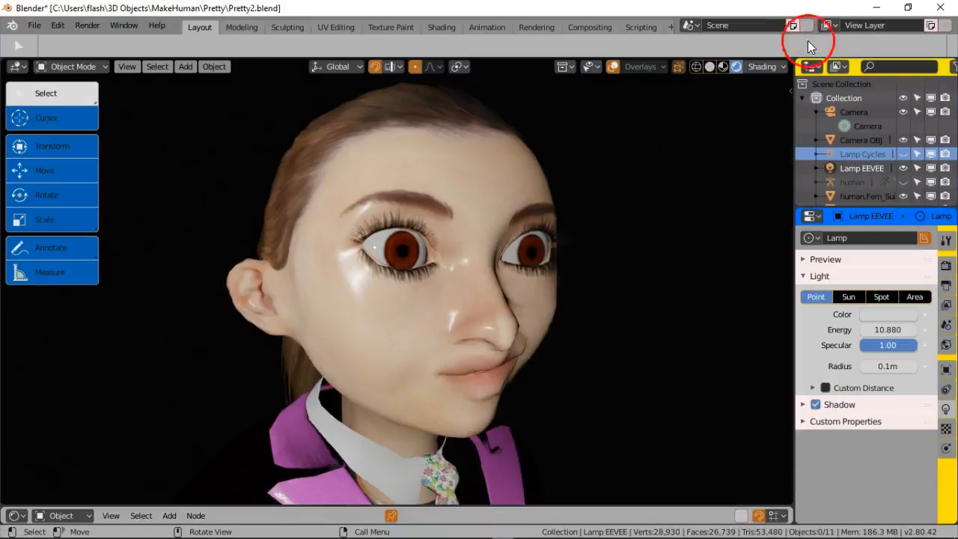
left_click(775, 70)
left_click(686, 110)
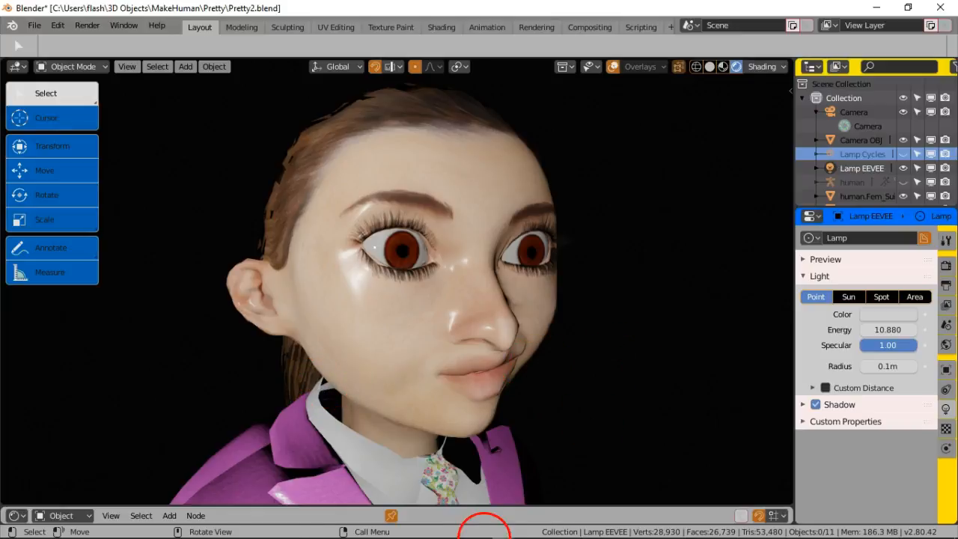
Return to Paint, paste the new Blender screenshot, and place it over the earlier one beside the composite image.
mouse_move(462, 536)
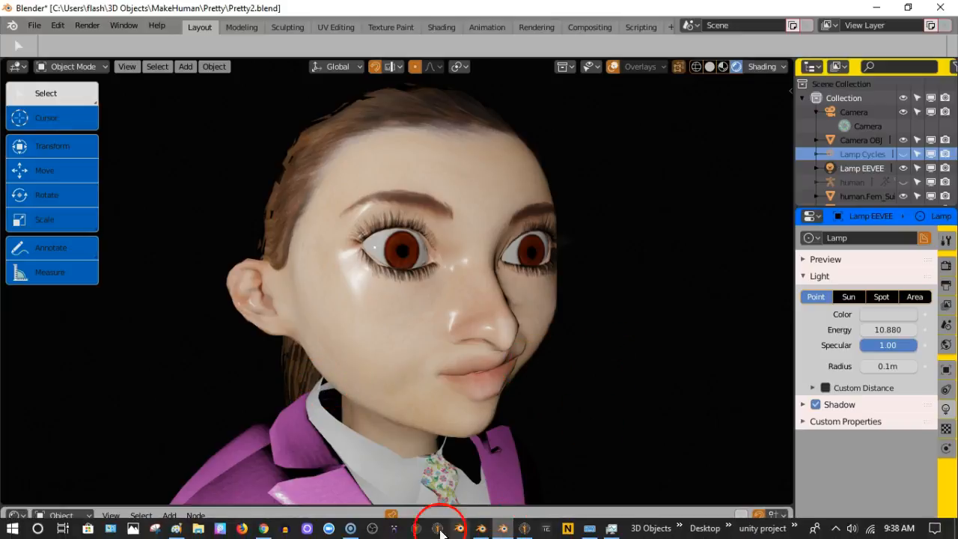
left_click(176, 528)
left_click(18, 54)
left_click_drag(73, 175, 393, 175)
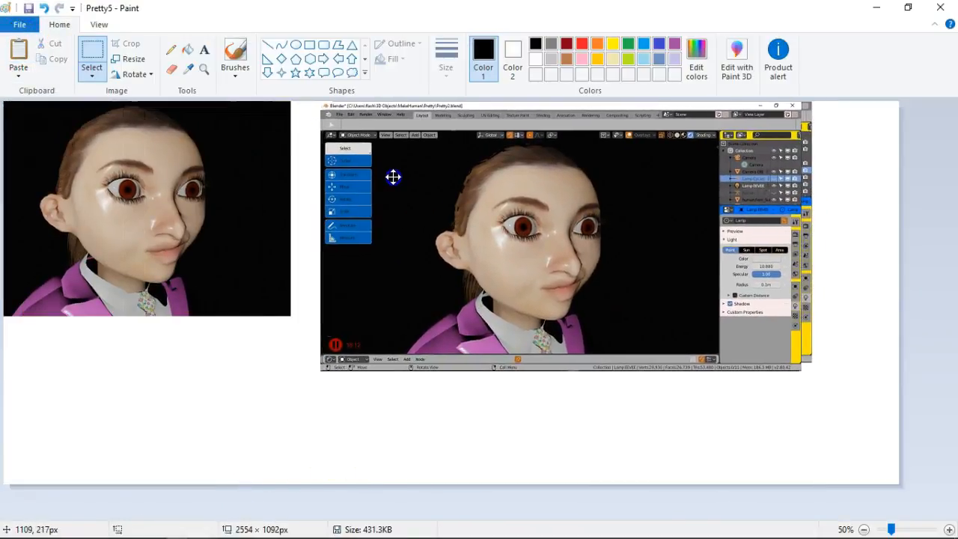
left_click(463, 426)
left_click(460, 429)
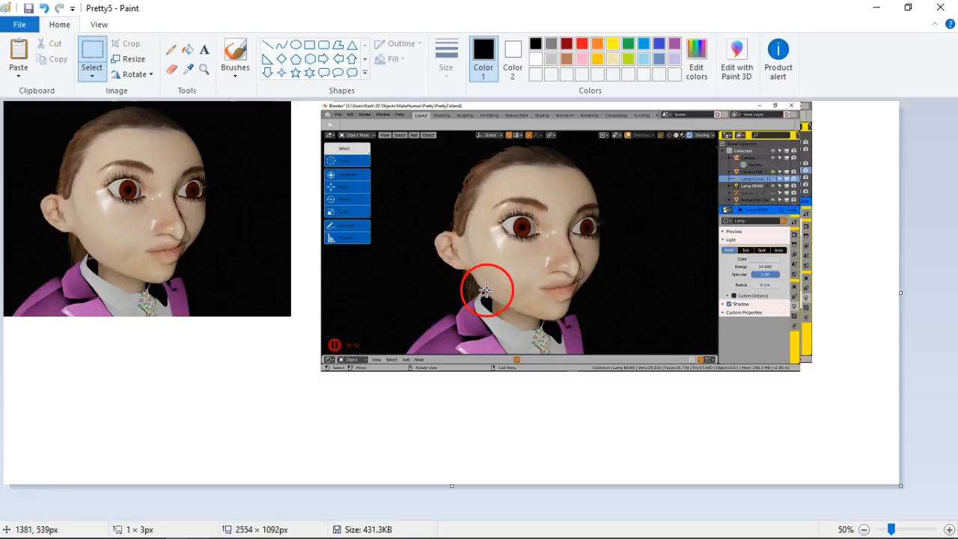
Copy a 37 × 29 px patch between neck and collar in the new screenshot and place it at the matching spot on the first image.
left_click_drag(493, 286, 480, 297)
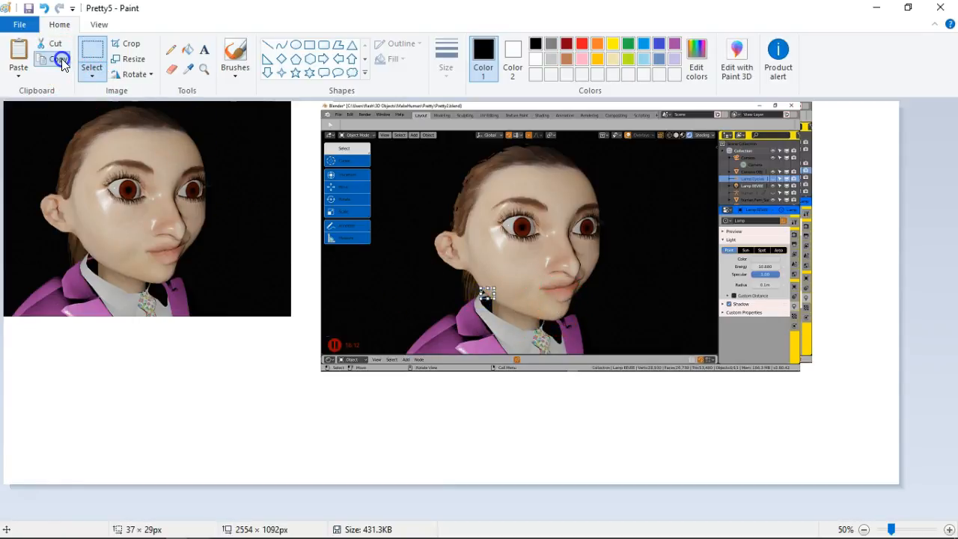
left_click(20, 50)
left_click_drag(18, 108, 92, 255)
left_click(209, 278)
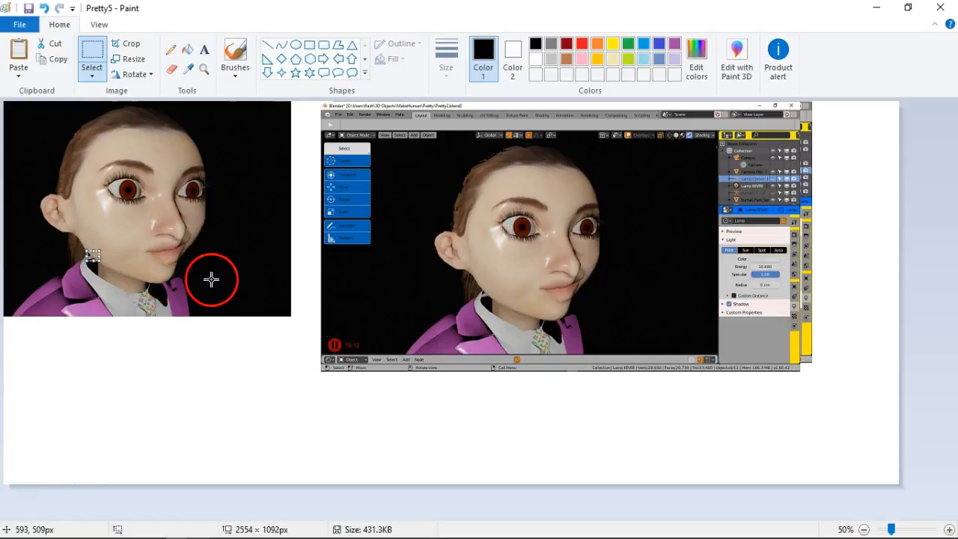
left_click(211, 279)
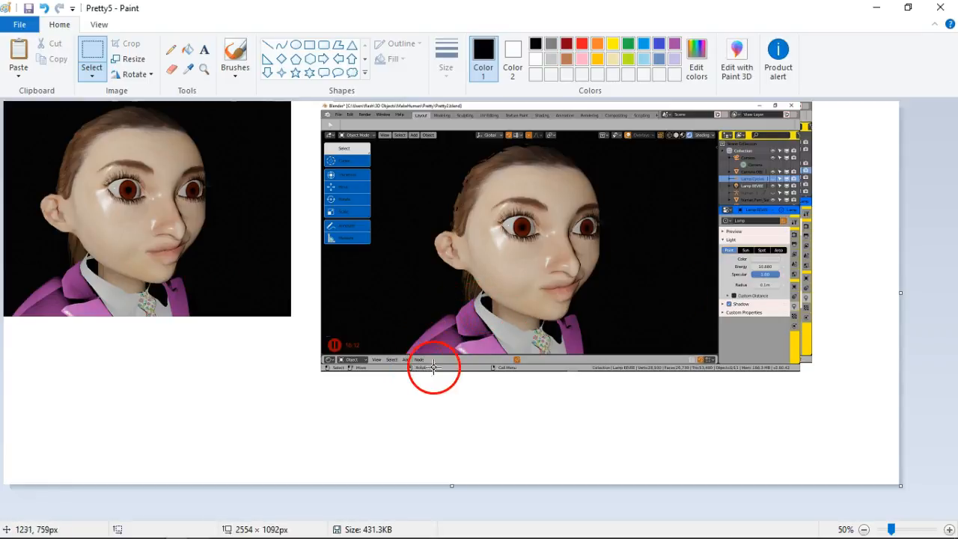
Trim the canvas to 820 × 614 px so only the composite head image remains, and view it at 100%.
left_click_drag(900, 296, 291, 291)
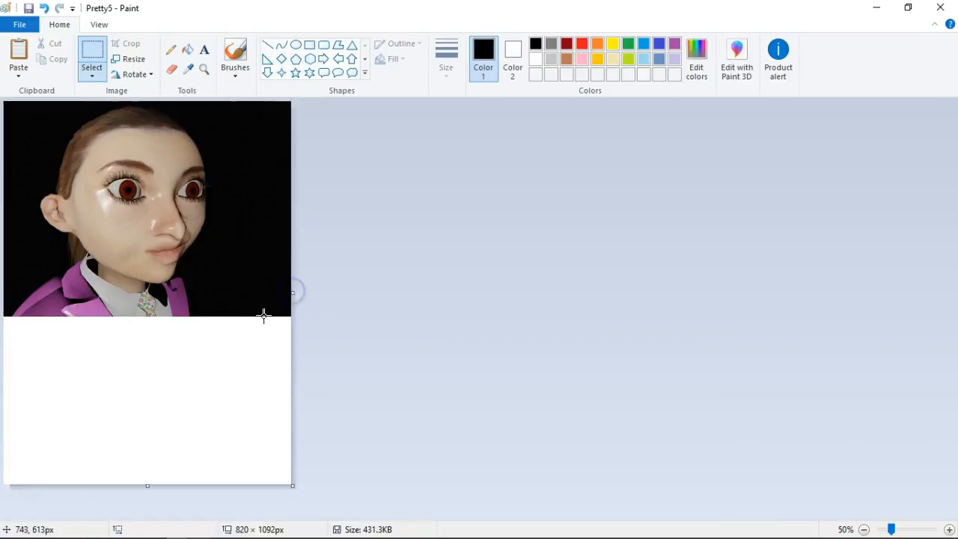
left_click_drag(147, 485, 147, 316)
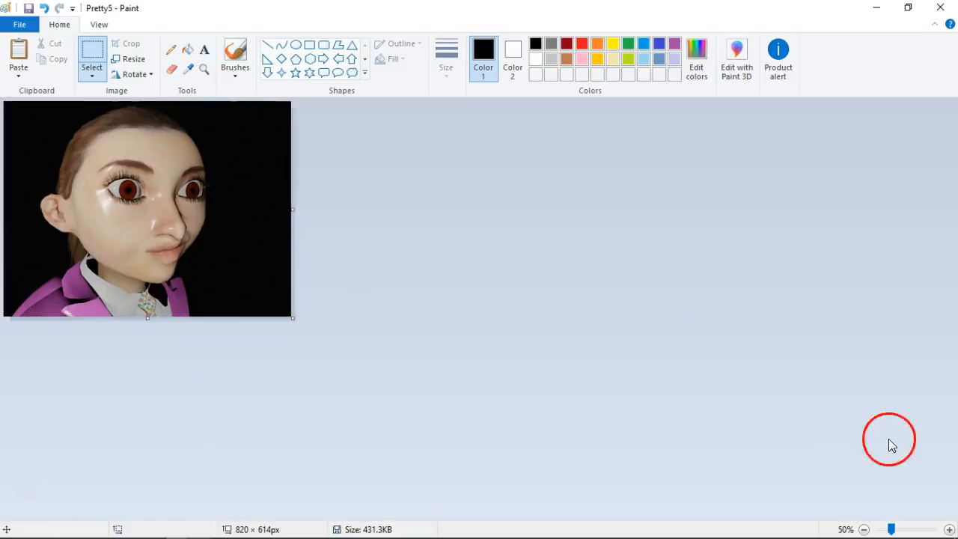
left_click(948, 529)
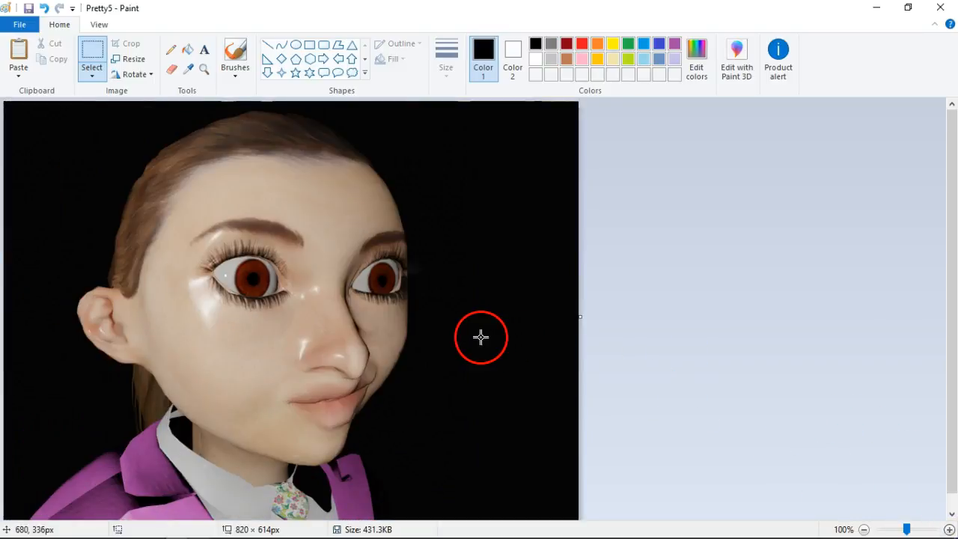
scroll(481, 336, "down", 1)
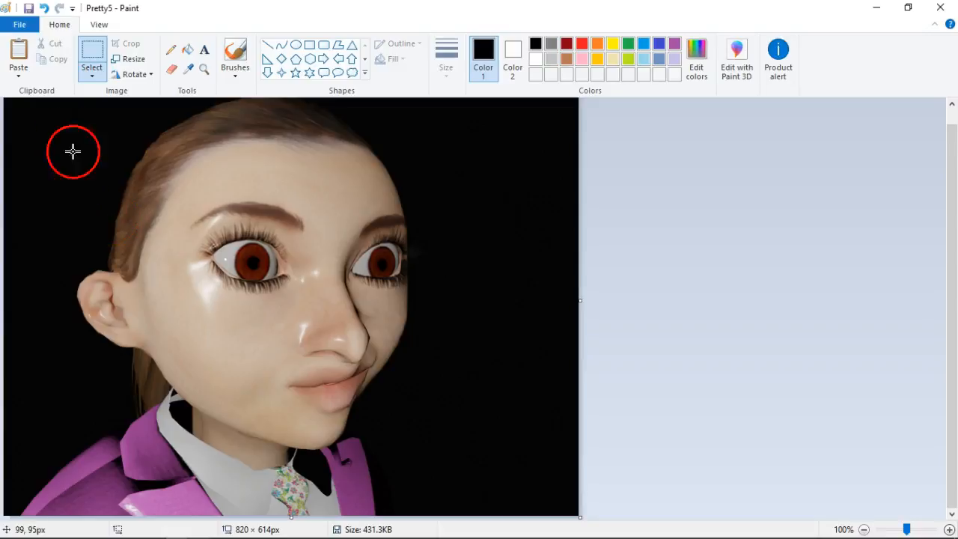
Save the picture as a new PNG named "Pretty6 EEVEE Render" in the Renders folder.
left_click(23, 24)
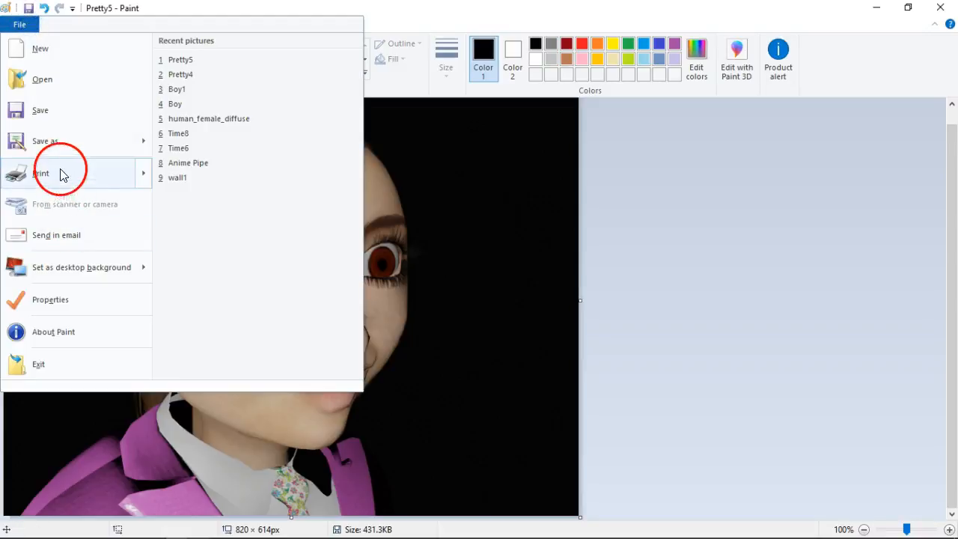
left_click(45, 141)
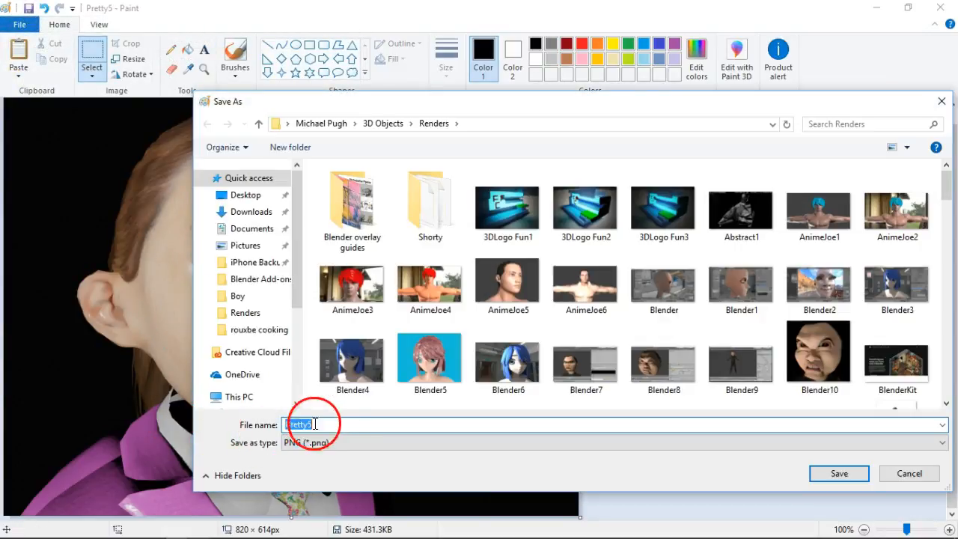
left_click(330, 423)
key("BackSpace")
type("6 EEVEE RE")
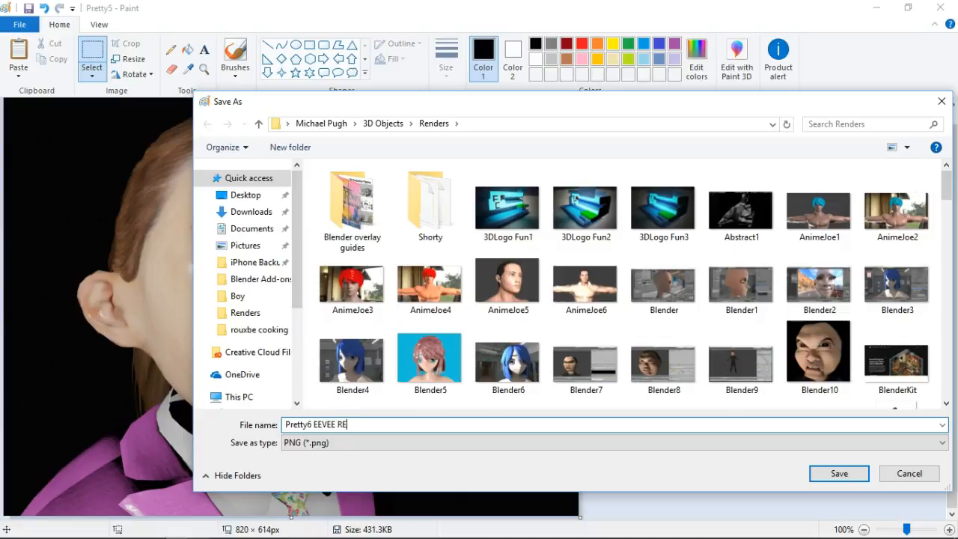
left_click_drag(338, 424, 367, 423)
type("R")
left_click(840, 472)
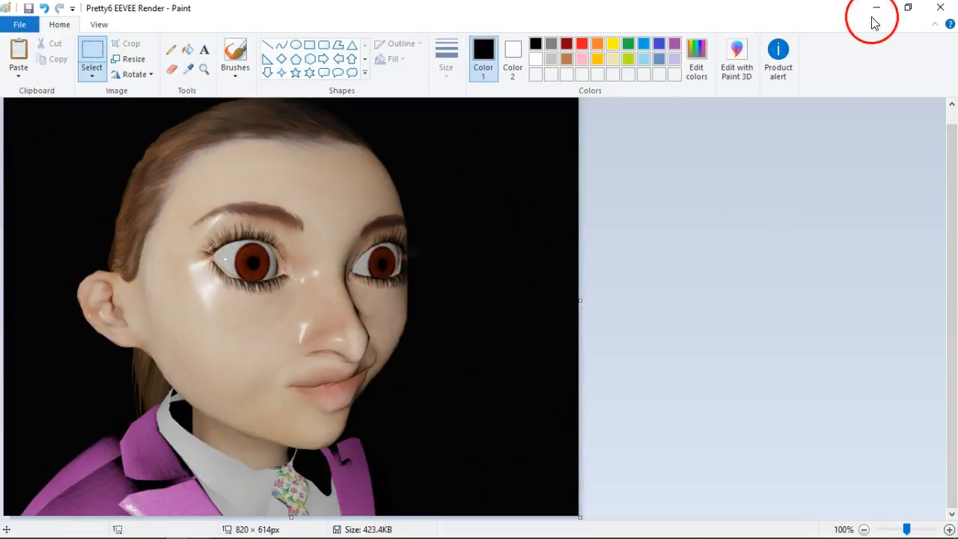
Switch to Blender and examine the Eevee-rendered face and eyes from the side, front, and three-quarter view.
left_click(873, 13)
left_click(556, 299)
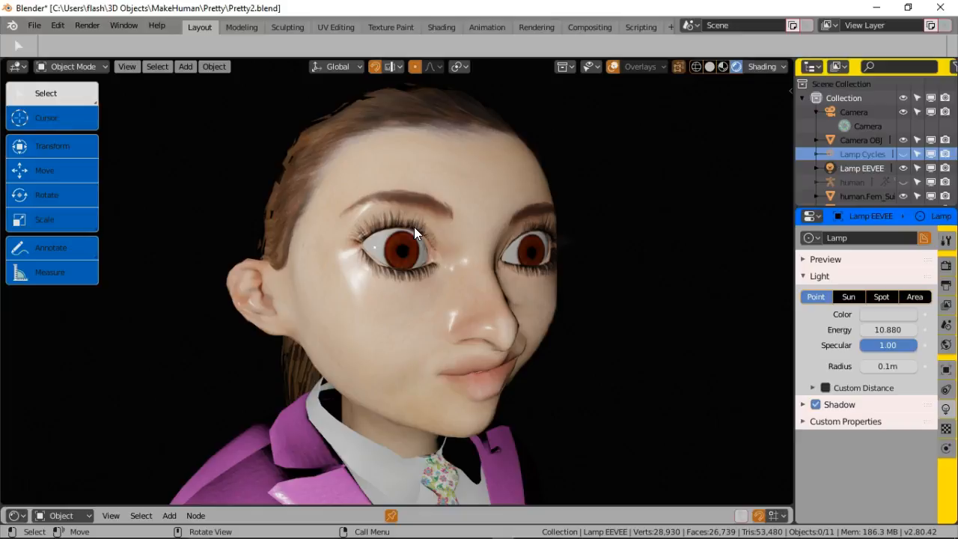
middle_click_drag(413, 227, 508, 292)
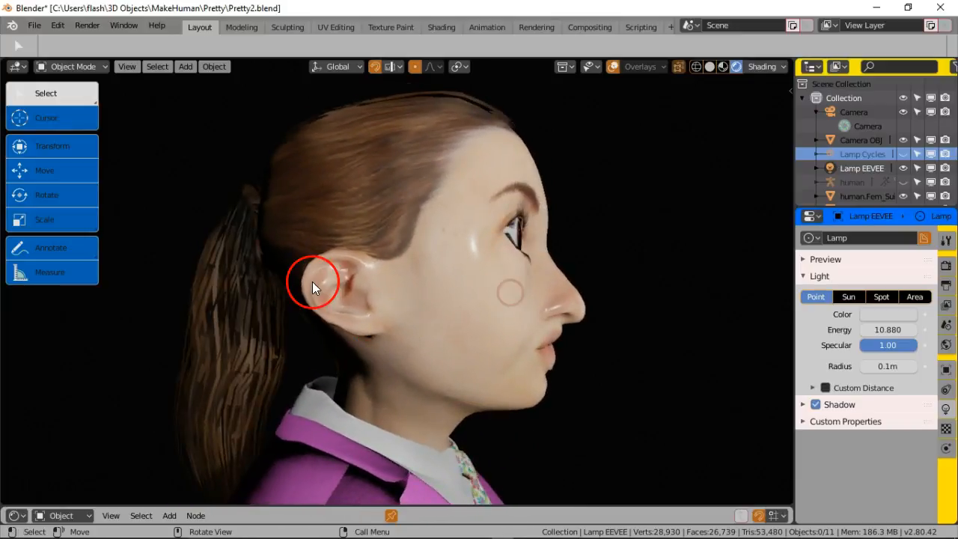
middle_click_drag(463, 320, 336, 312)
scroll(335, 311, "up", 1)
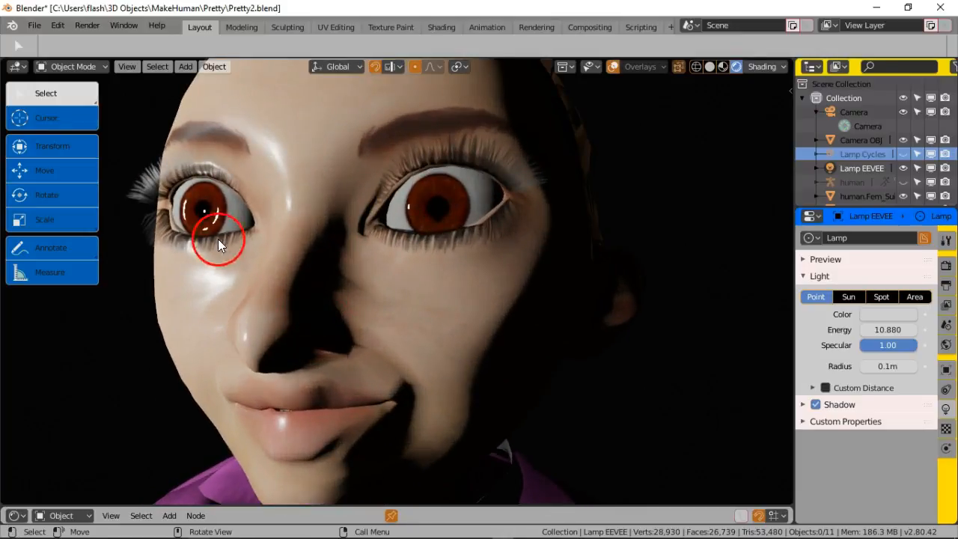
middle_click_drag(192, 222, 293, 234)
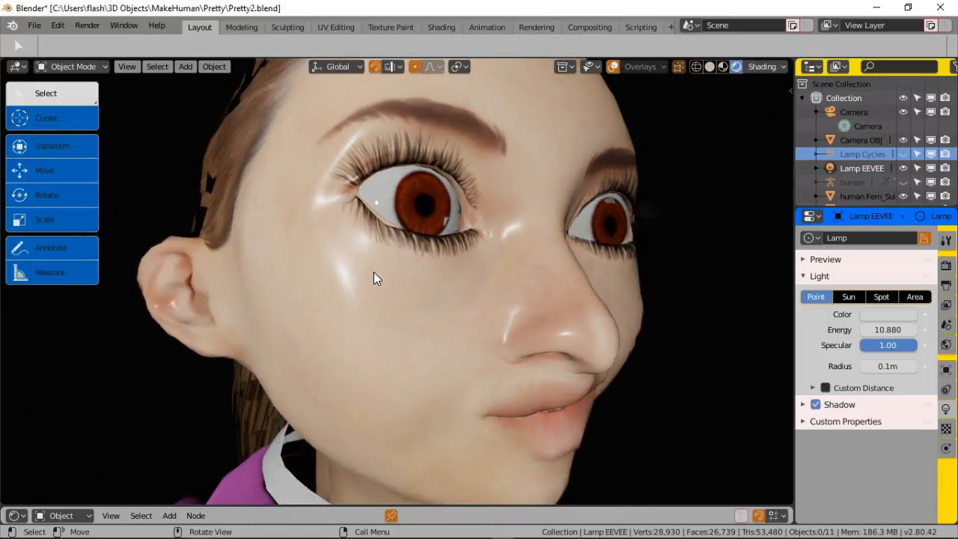
Set the render engine to Cycles, show Lamp Cycles, and hide Lamp EEVEE.
left_click(946, 264)
left_click(907, 237)
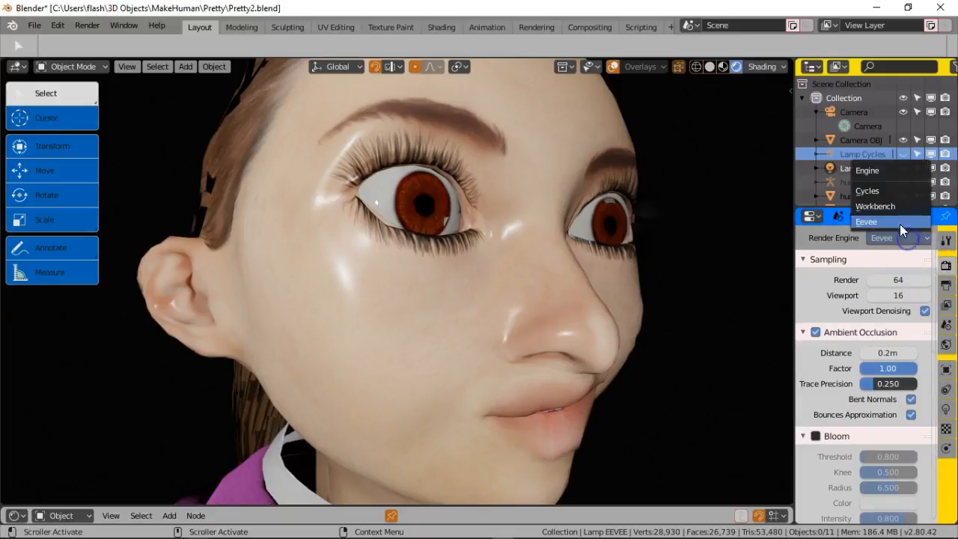
left_click(884, 189)
left_click(605, 278)
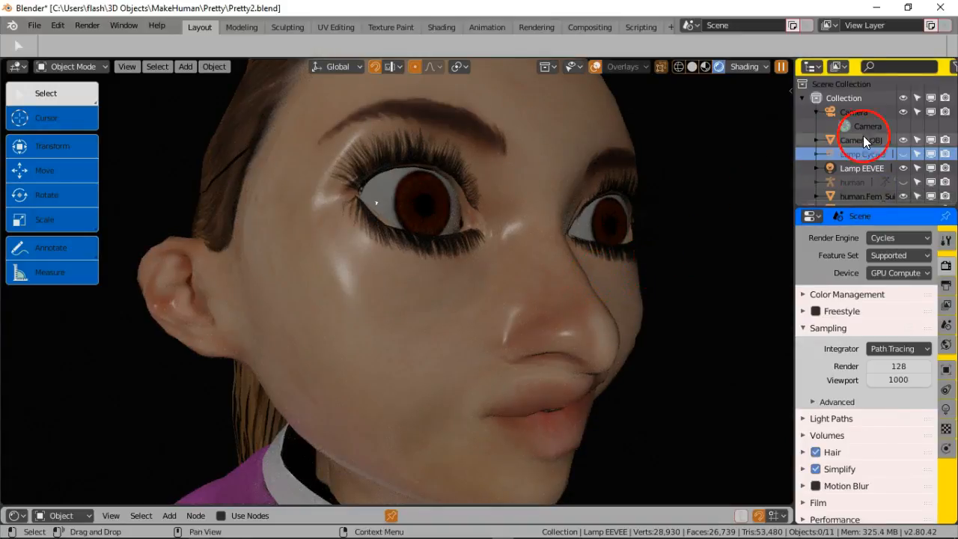
left_click(905, 154)
left_click(905, 166)
left_click(728, 254)
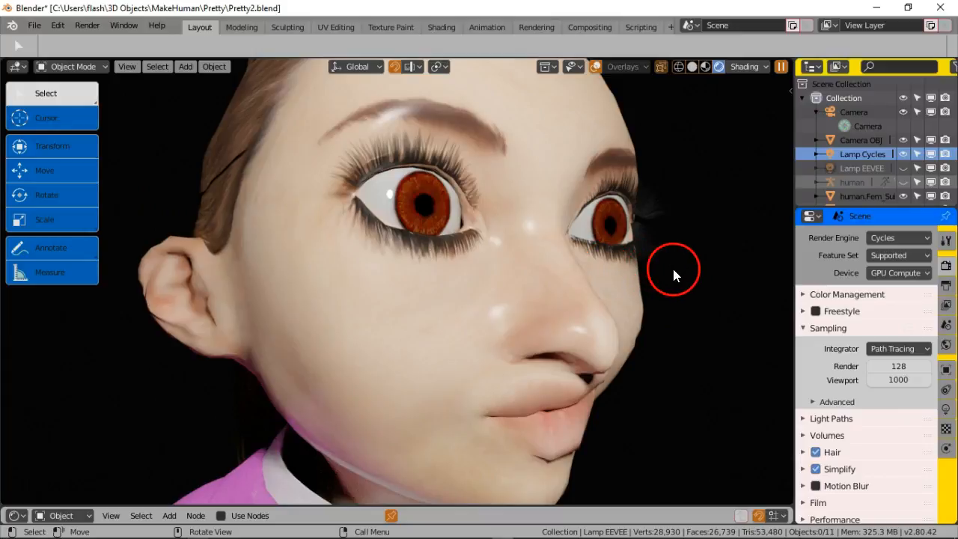
Show the viewport overlays and move Lamp Cycles closer to the character's head.
middle_click_drag(680, 277, 581, 262)
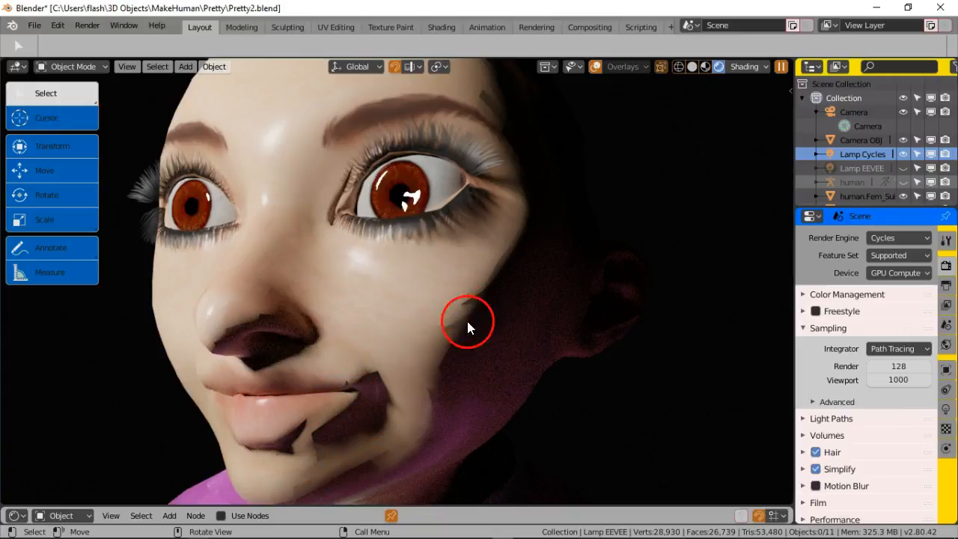
scroll(467, 322, "down", 3)
middle_click_drag(504, 353, 474, 341)
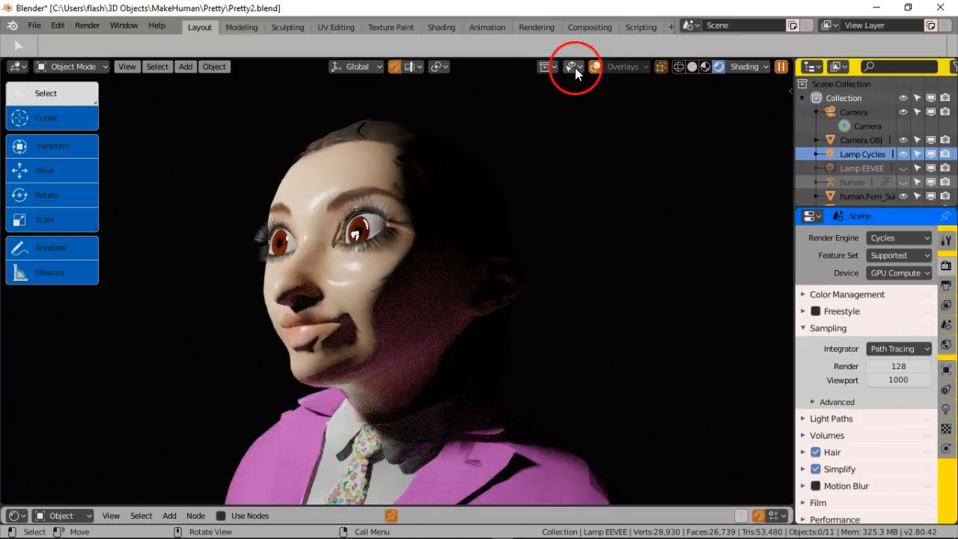
left_click(595, 68)
scroll(508, 187, "down", 2)
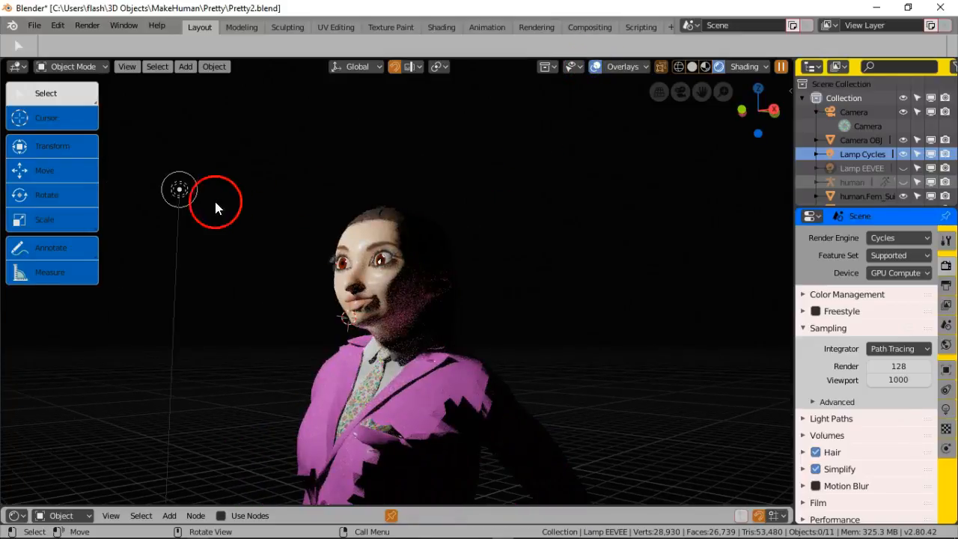
left_click(180, 187)
key("g")
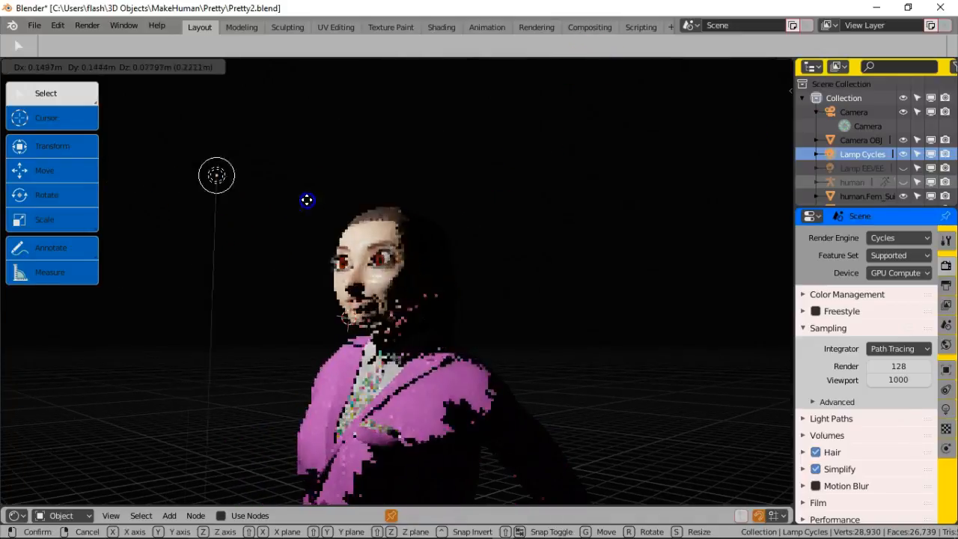
left_click(360, 189)
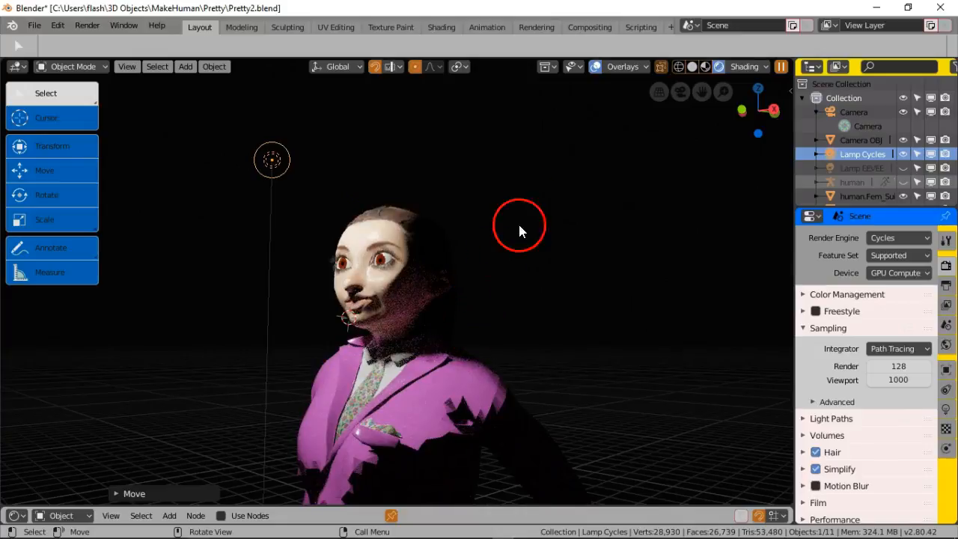
Move Lamp Cycles again to just above the character's forehead and inspect the lighting on the face and ear.
scroll(520, 228, "up", 2)
scroll(505, 254, "up", 2)
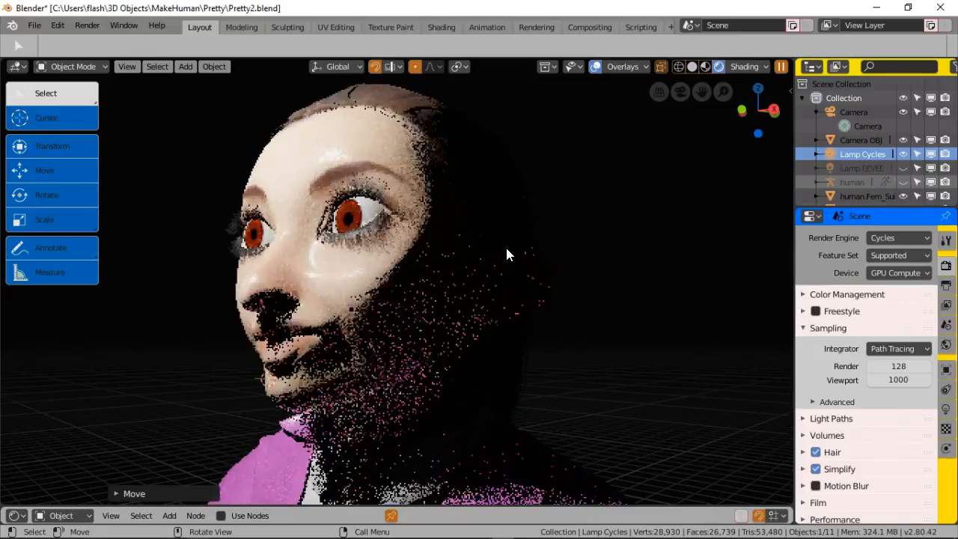
scroll(505, 254, "down", 4)
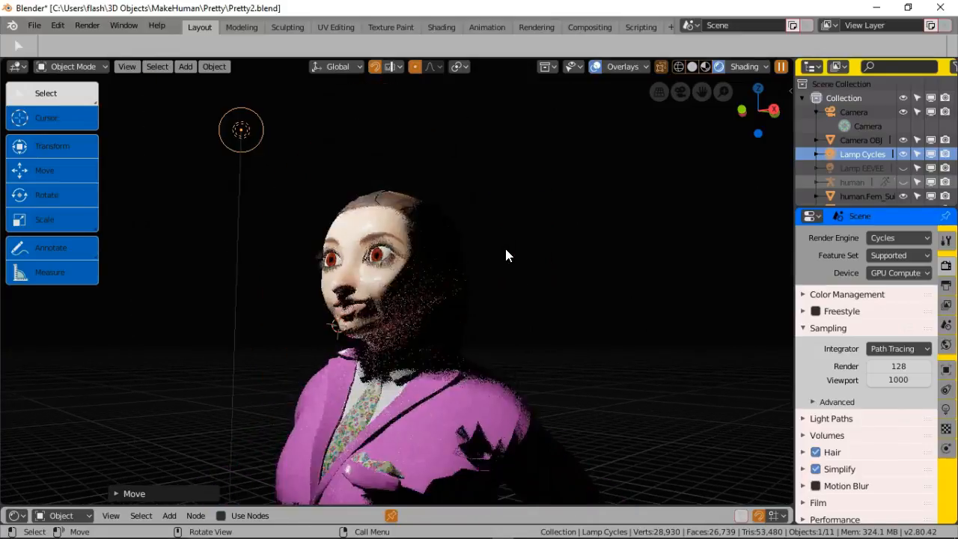
scroll(494, 240, "down", 2)
key("g")
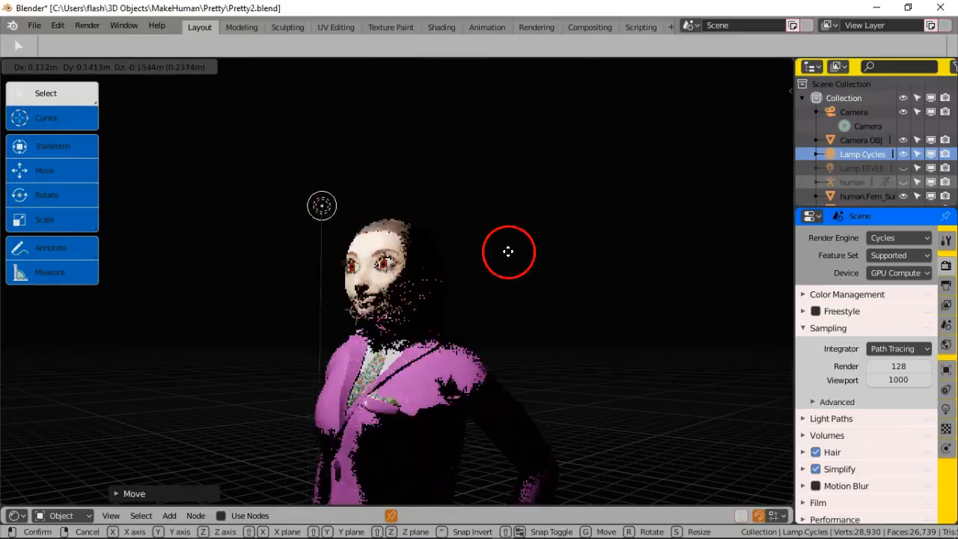
left_click(561, 271)
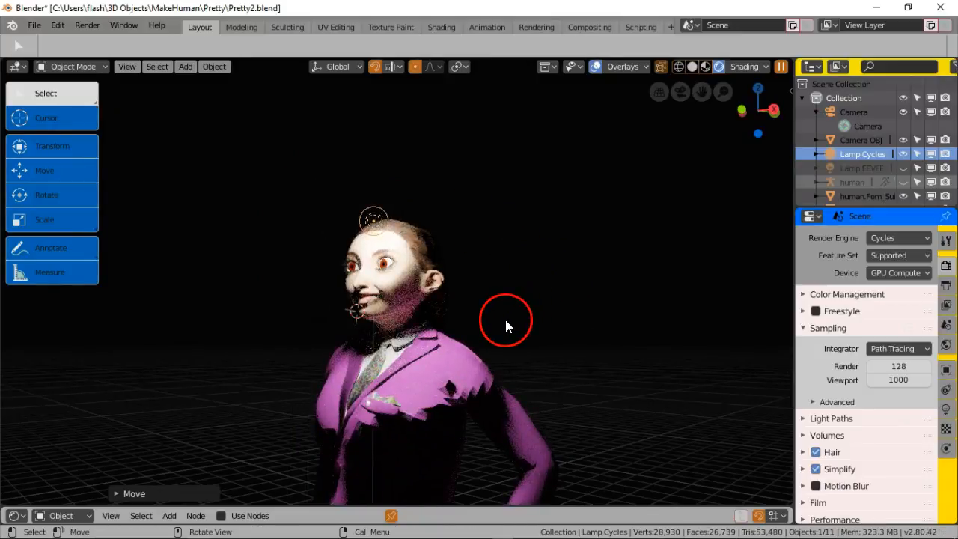
scroll(505, 323, "up", 4)
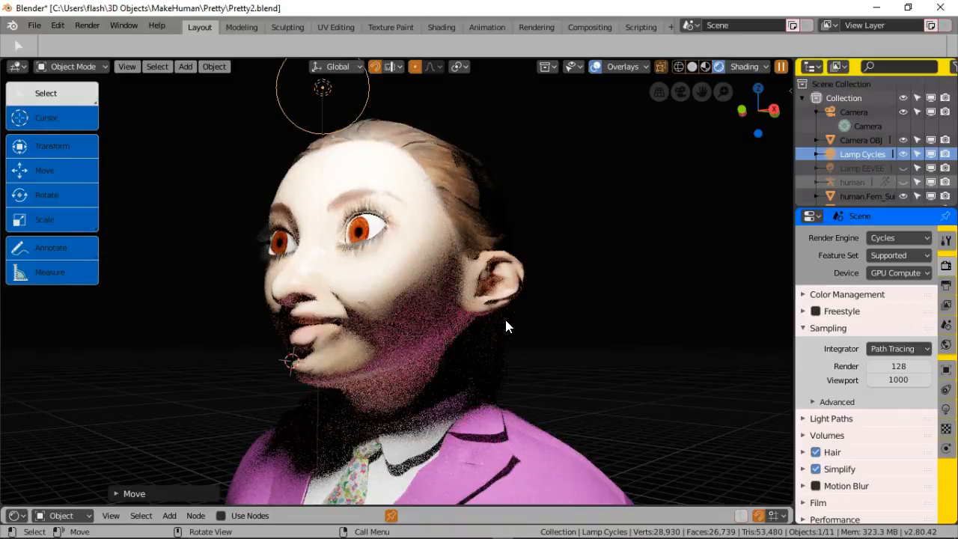
scroll(504, 321, "down", 6)
middle_click_drag(504, 315, 451, 238)
scroll(521, 308, "up", 6)
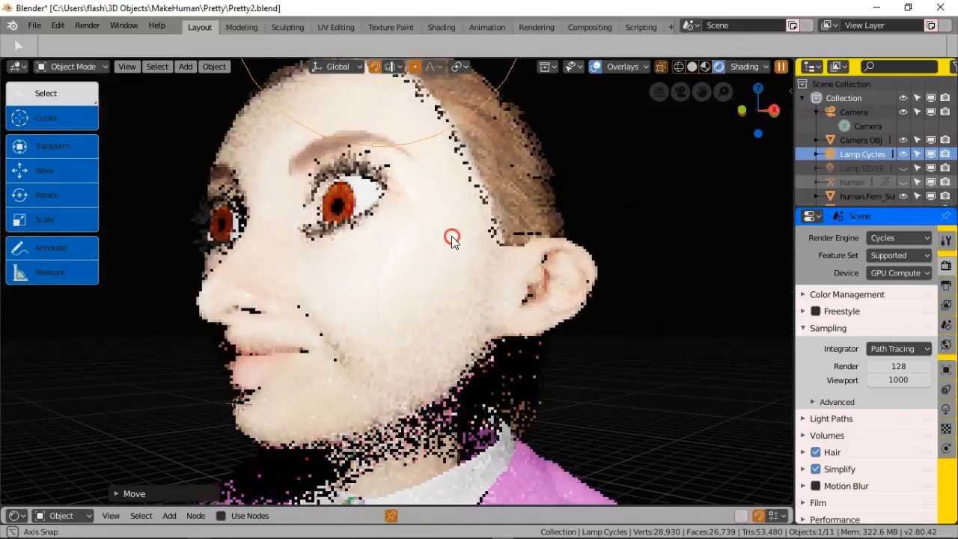
Move Lamp Cycles about 0.3 m farther away from the front of the character's face.
scroll(450, 238, "down", 1)
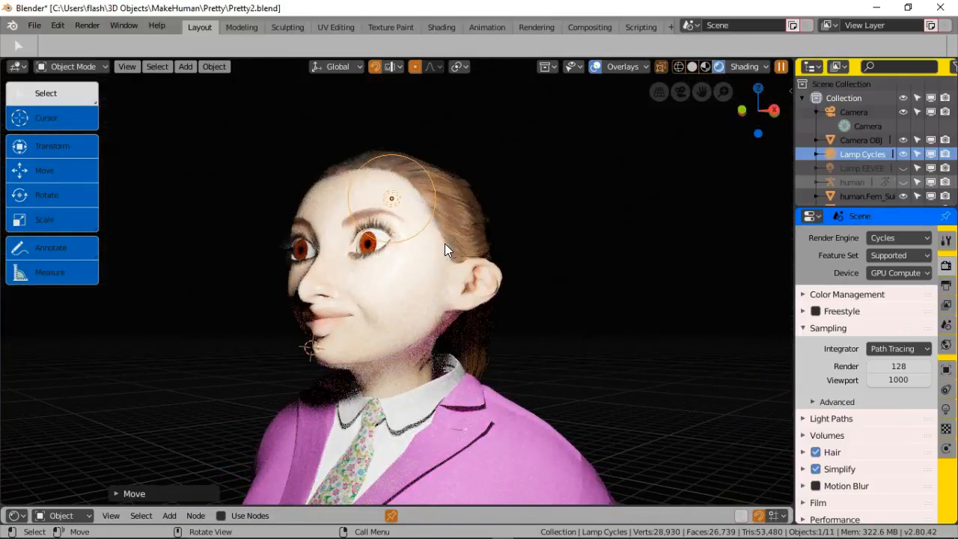
scroll(446, 244, "up", 3)
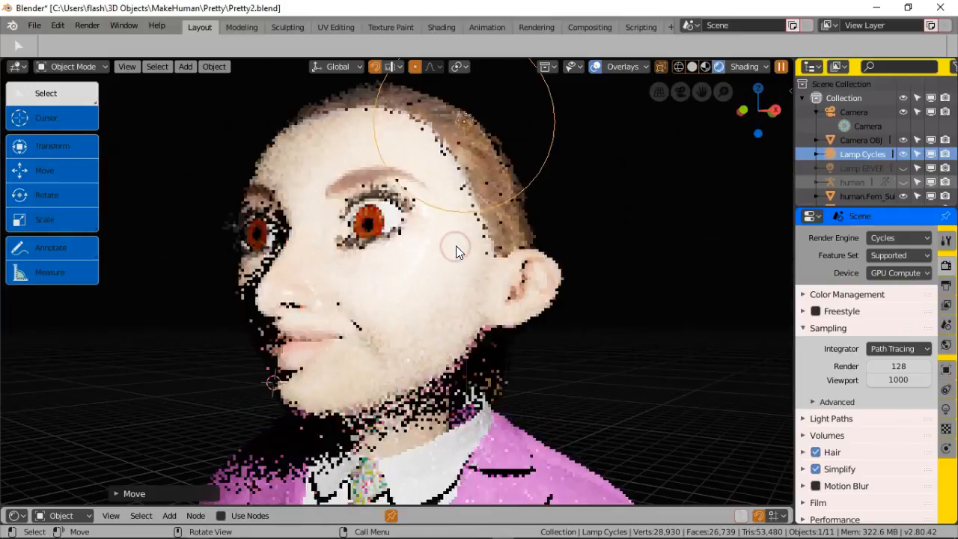
scroll(457, 247, "up", 2)
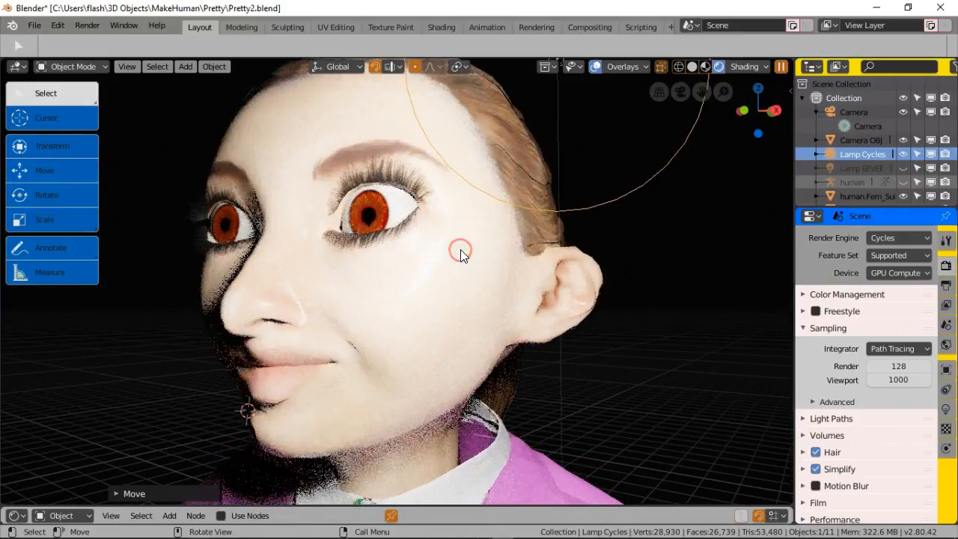
scroll(599, 269, "down", 5)
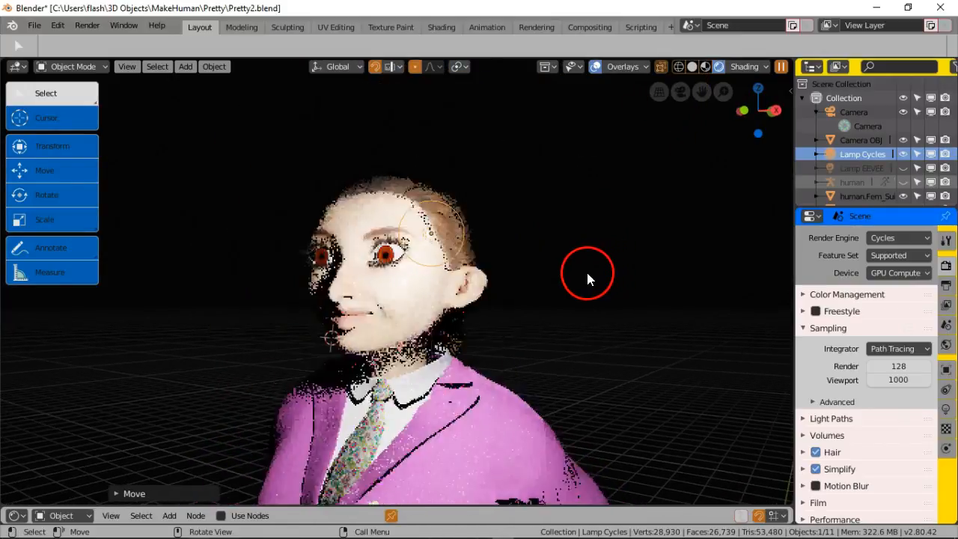
middle_click_drag(507, 283, 593, 306)
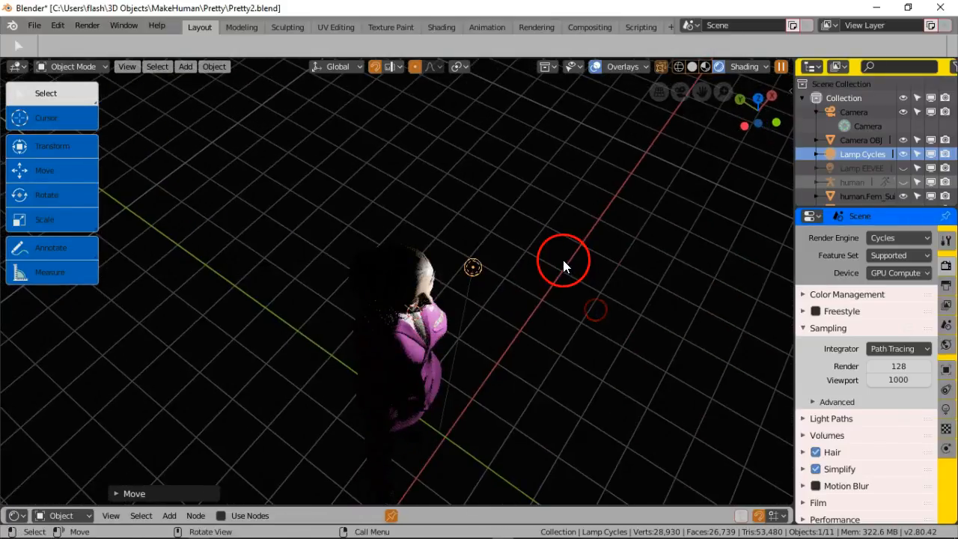
key("g")
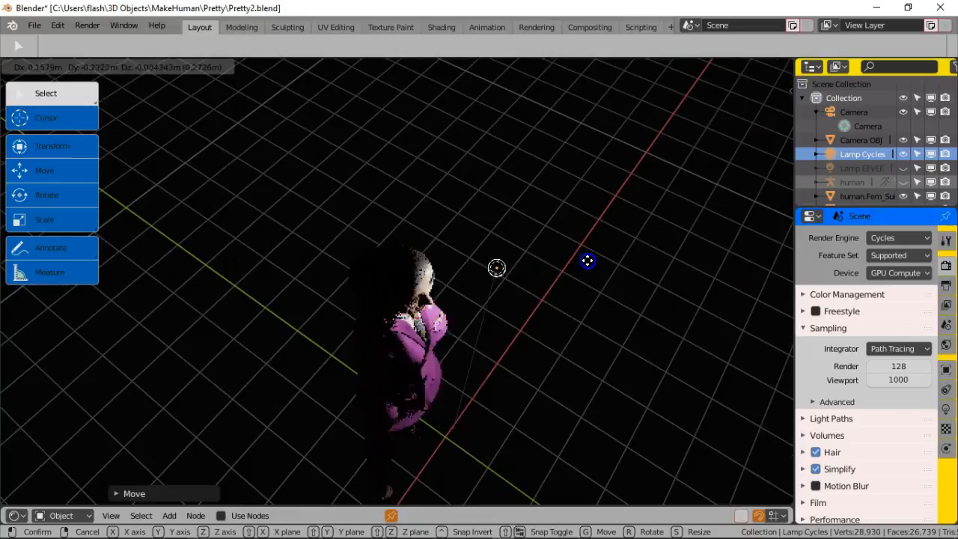
left_click(591, 262)
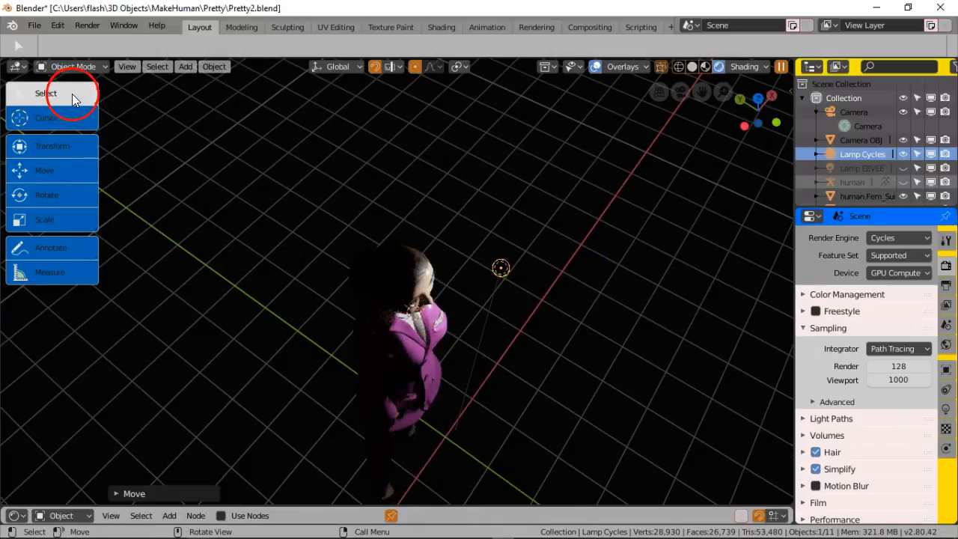
Inspect the face under the repositioned lamp, deselect the lamp, and hide the viewport overlays.
middle_click_drag(301, 259, 199, 210)
scroll(218, 208, "up", 5)
scroll(318, 236, "up", 5)
middle_click_drag(318, 233, 299, 194)
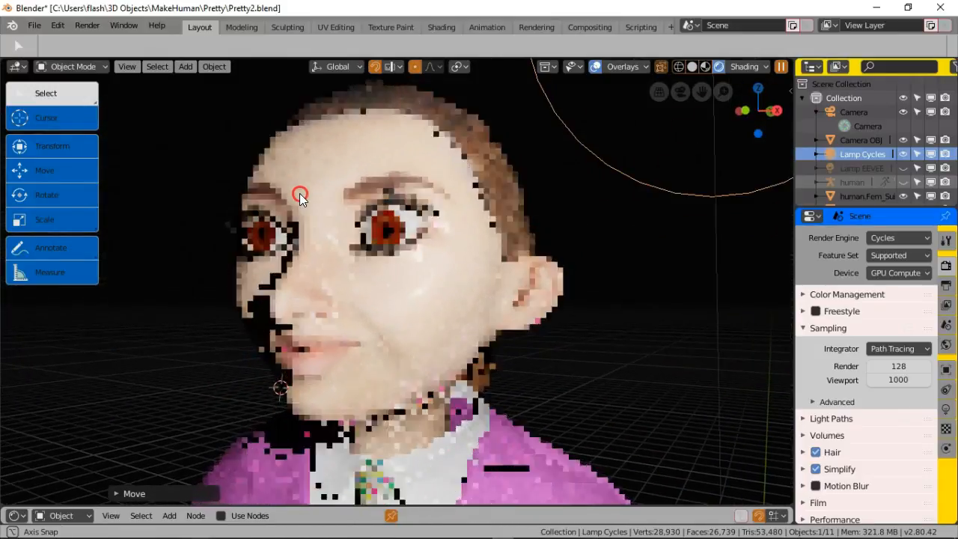
left_click(589, 241)
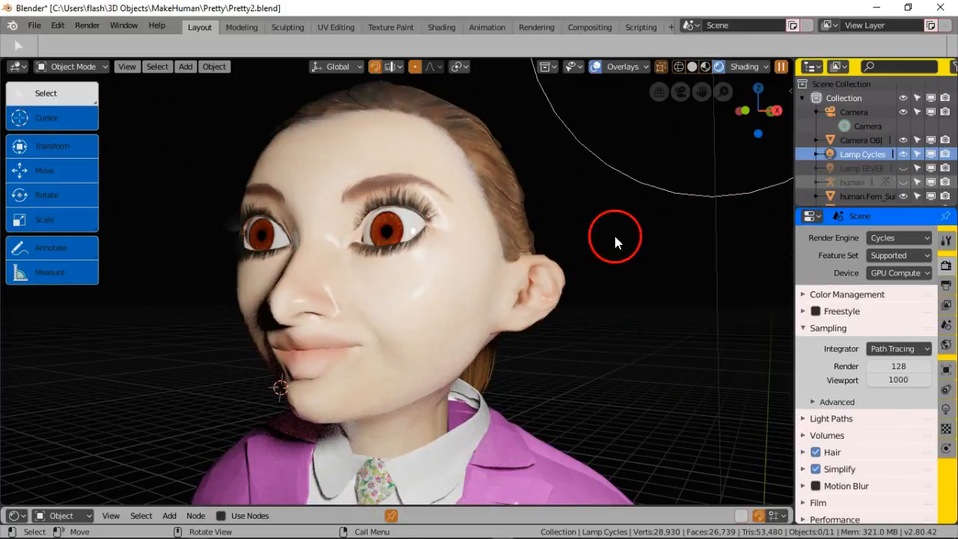
left_click(596, 66)
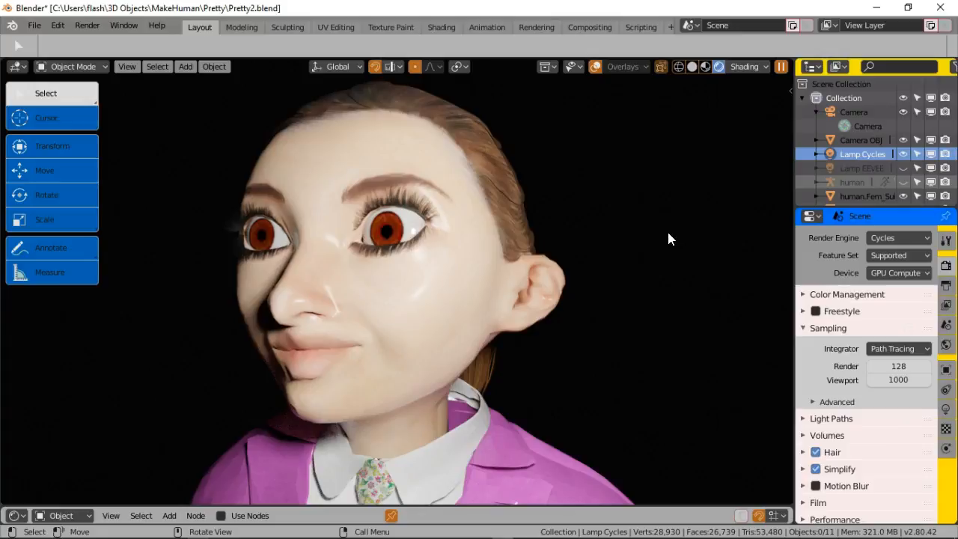
Select the humanBody mesh and switch it to Edit Mode.
left_click(541, 264)
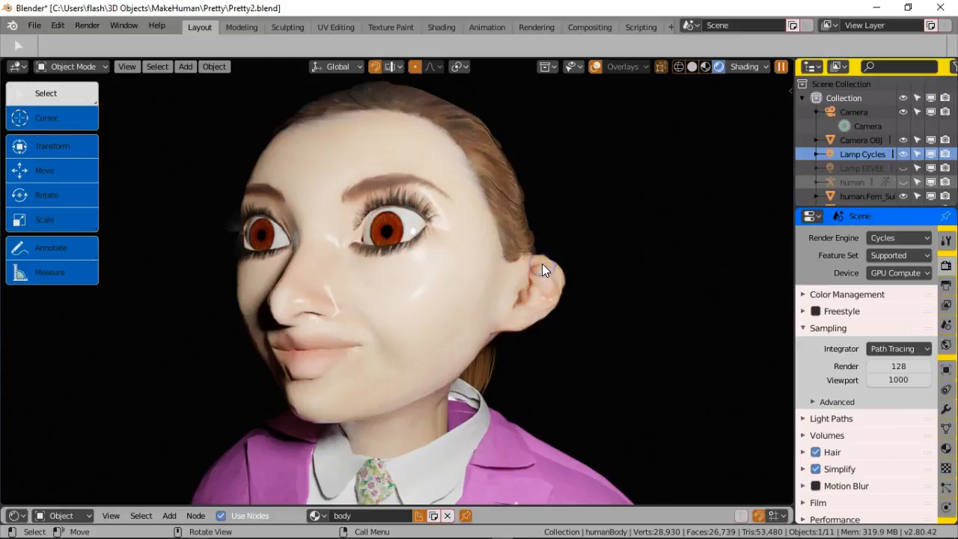
left_click(84, 67)
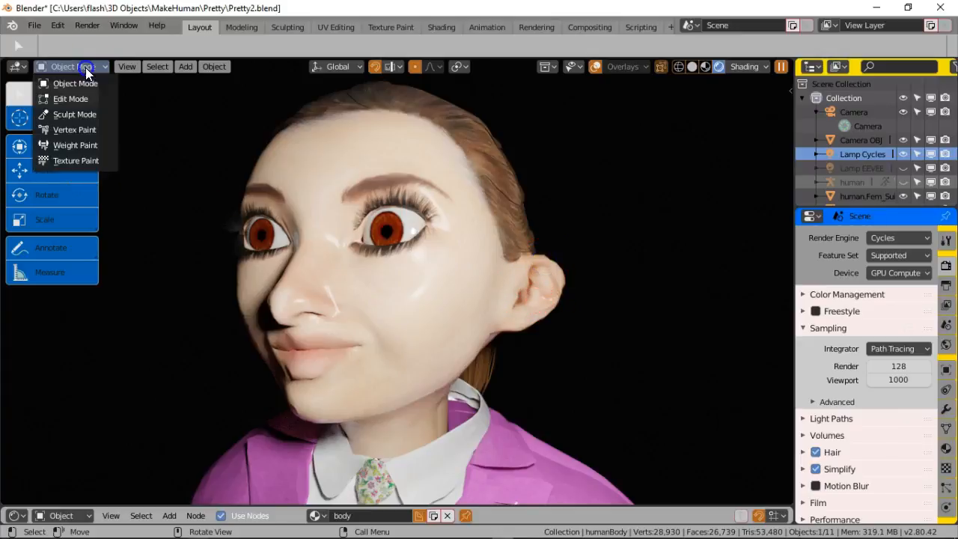
left_click(84, 97)
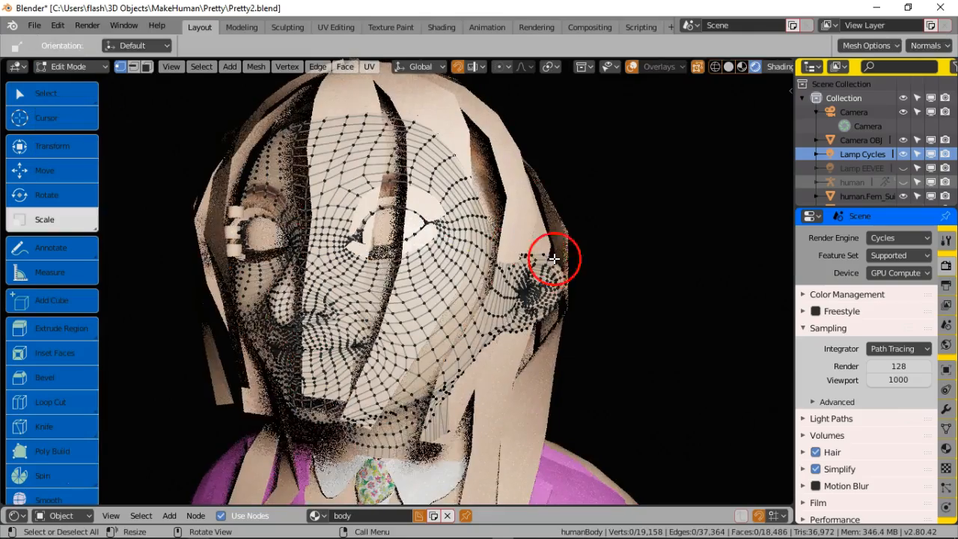
scroll(587, 294, "up", 3)
middle_click_drag(607, 284, 639, 291)
scroll(494, 266, "down", 5)
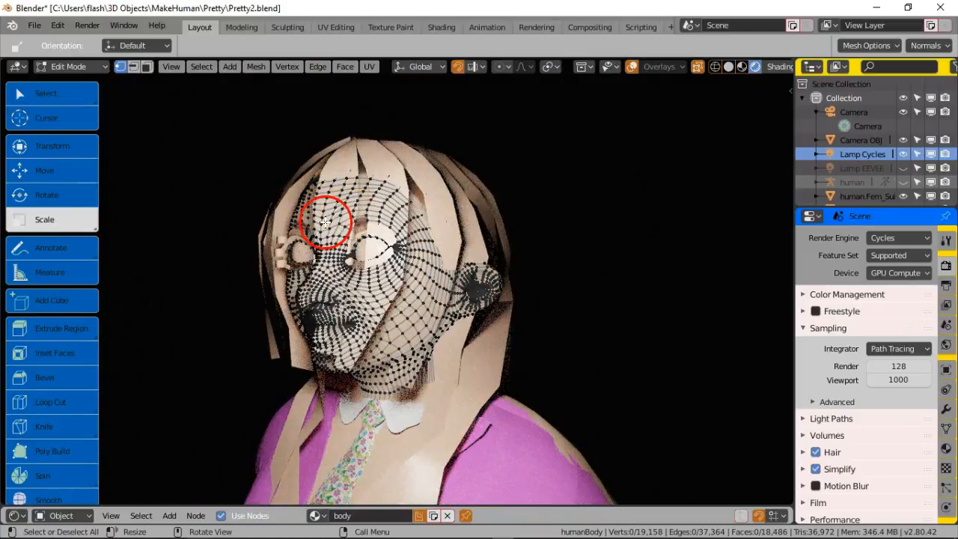
Set the render engine to Eevee and examine the mesh of the ear up close.
left_click(902, 238)
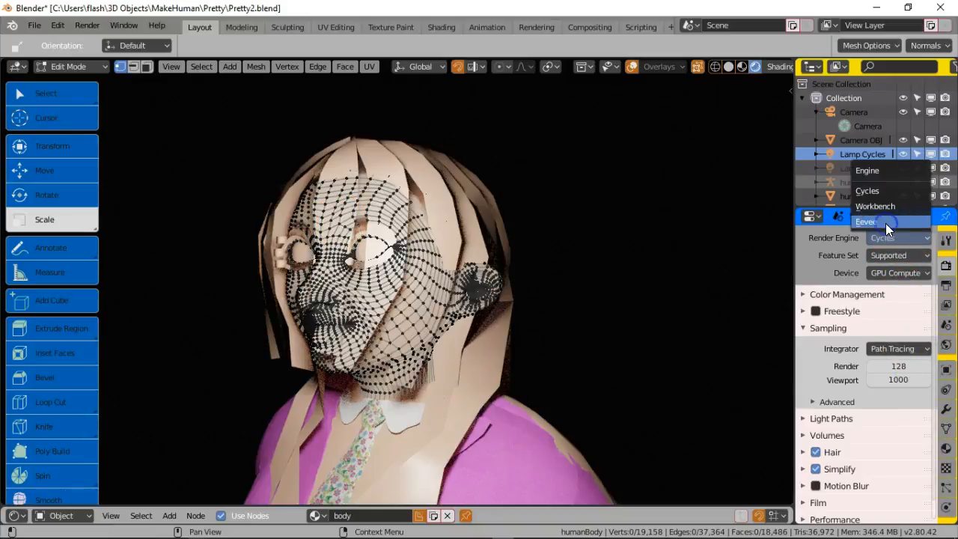
left_click(885, 223)
middle_click_drag(546, 332, 598, 333)
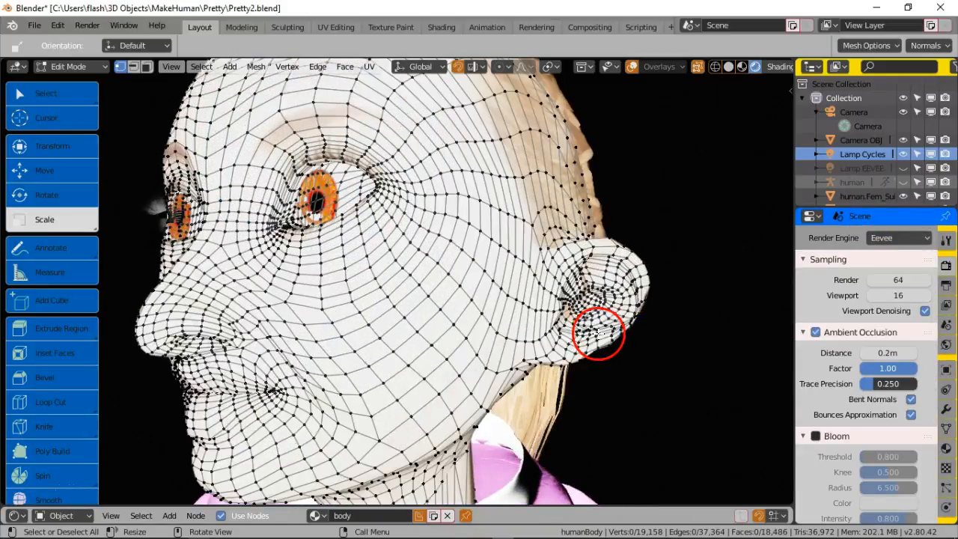
scroll(621, 329, "up", 1)
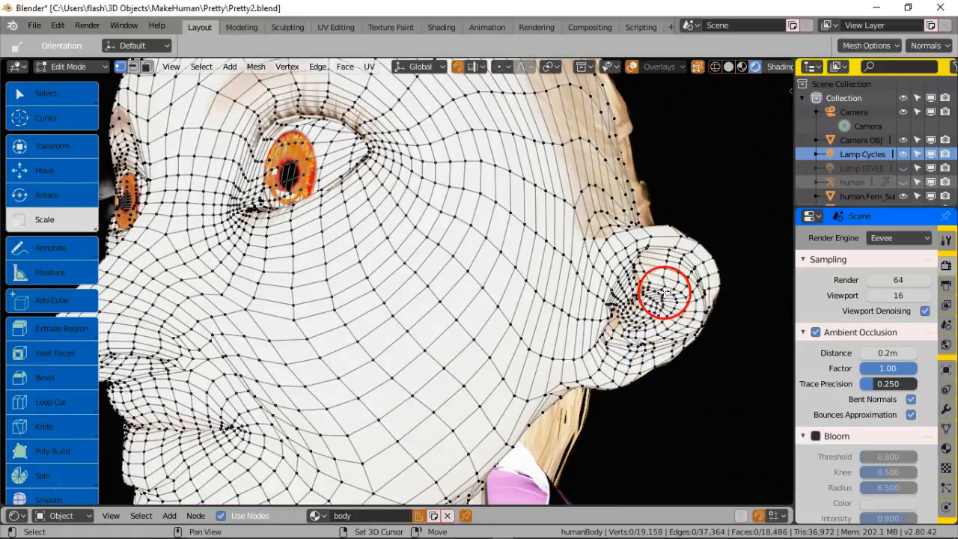
scroll(664, 292, "up", 5)
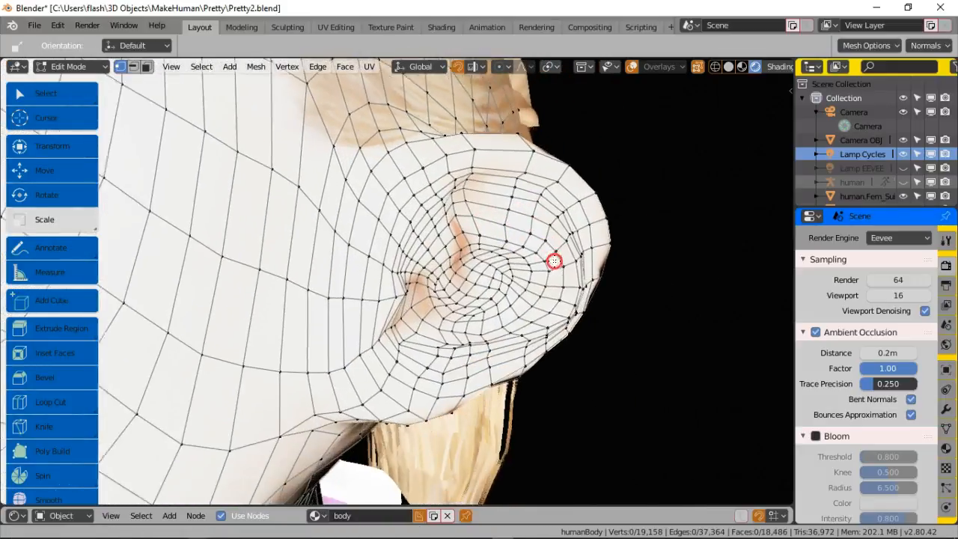
middle_click_drag(554, 261, 549, 252)
middle_click_drag(548, 154, 532, 171)
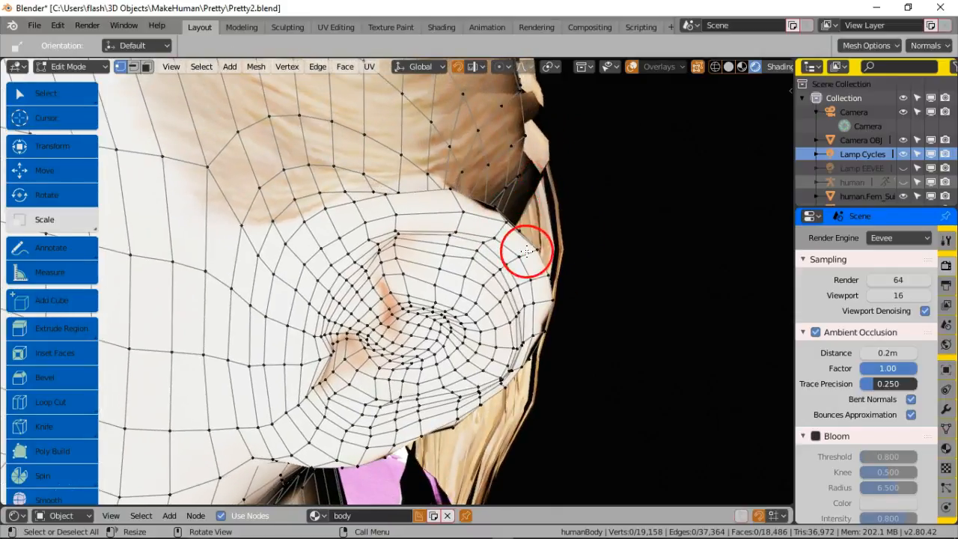
Select a single vertex on the upper ear and examine the mesh along the ear's rim.
left_click(22, 490)
left_click(485, 250)
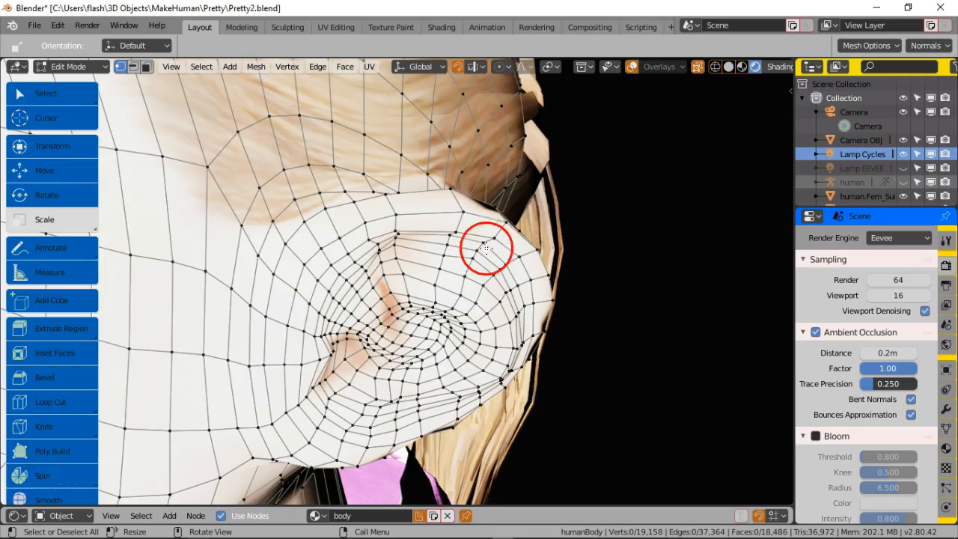
middle_click_drag(495, 224, 519, 211)
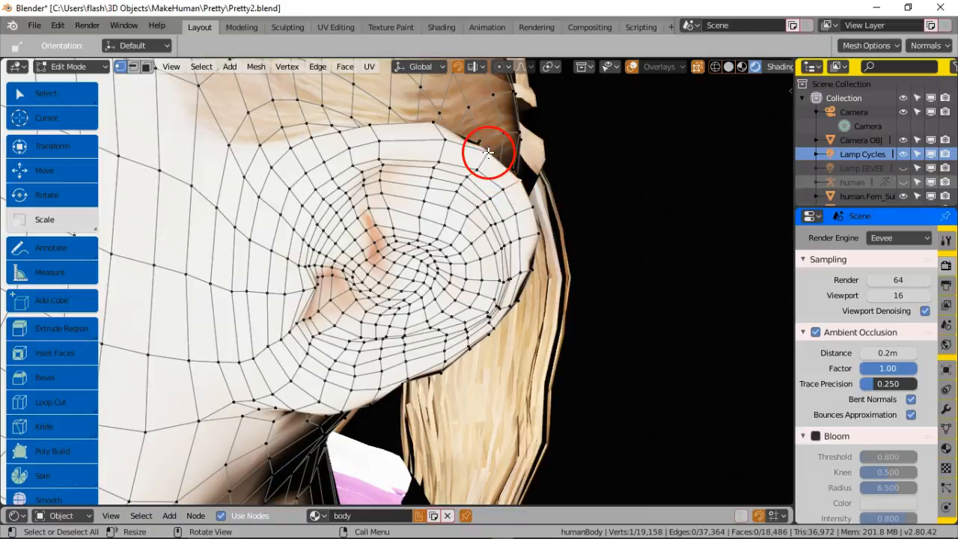
scroll(356, 265, "up", 5)
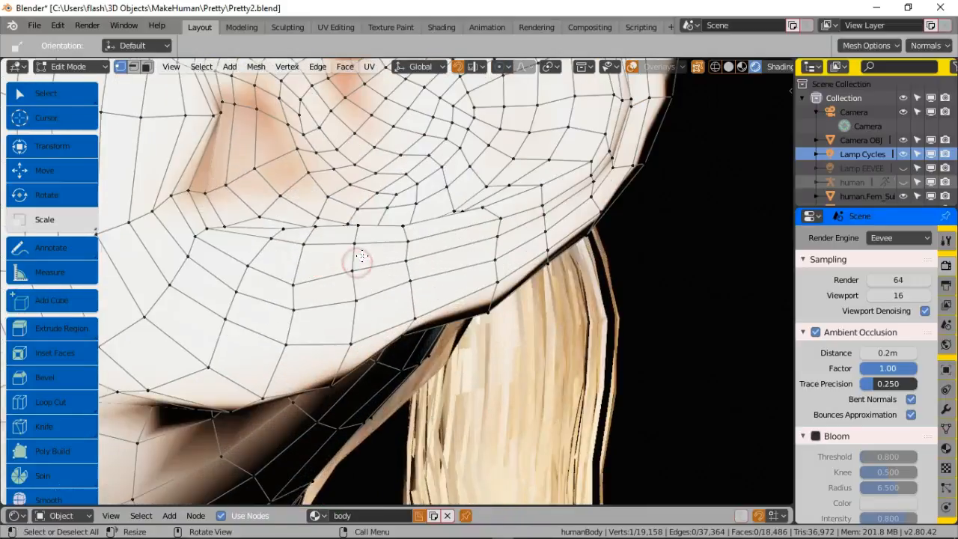
scroll(360, 257, "down", 2)
middle_click_drag(396, 200, 415, 207)
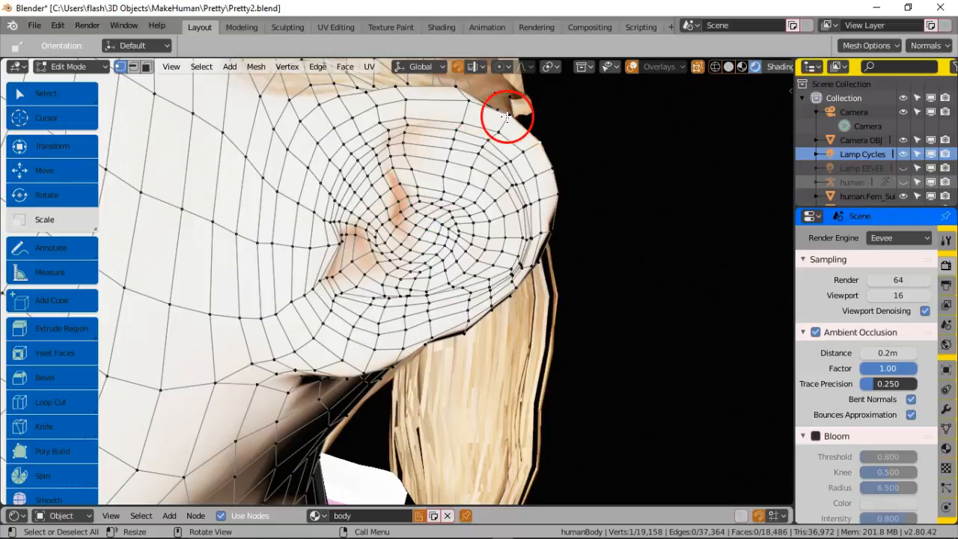
Try to scale a single vertex on the ear's upper outer rim.
left_click(509, 118)
left_click_drag(521, 143, 547, 172)
middle_click_drag(547, 172, 574, 175)
key("s")
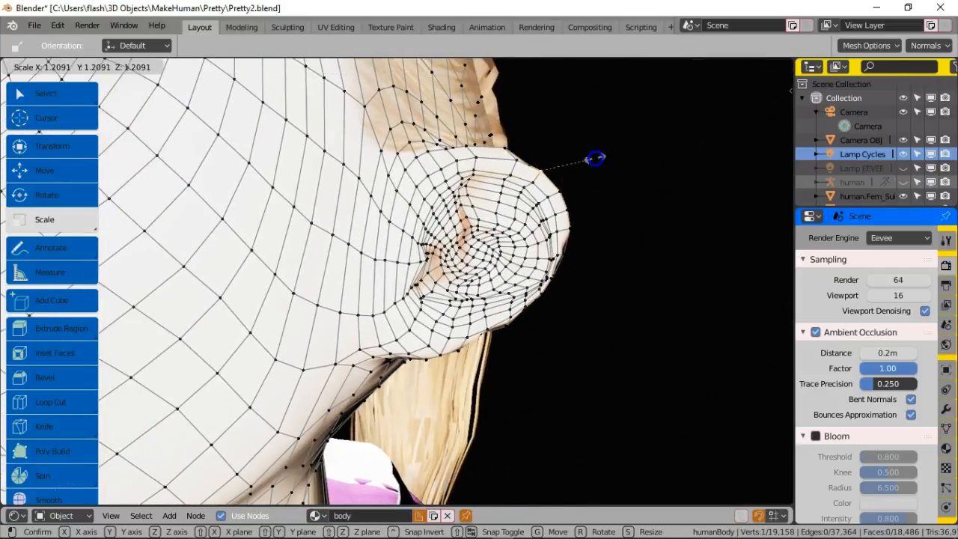
left_click(571, 155)
middle_click_drag(569, 156, 579, 220)
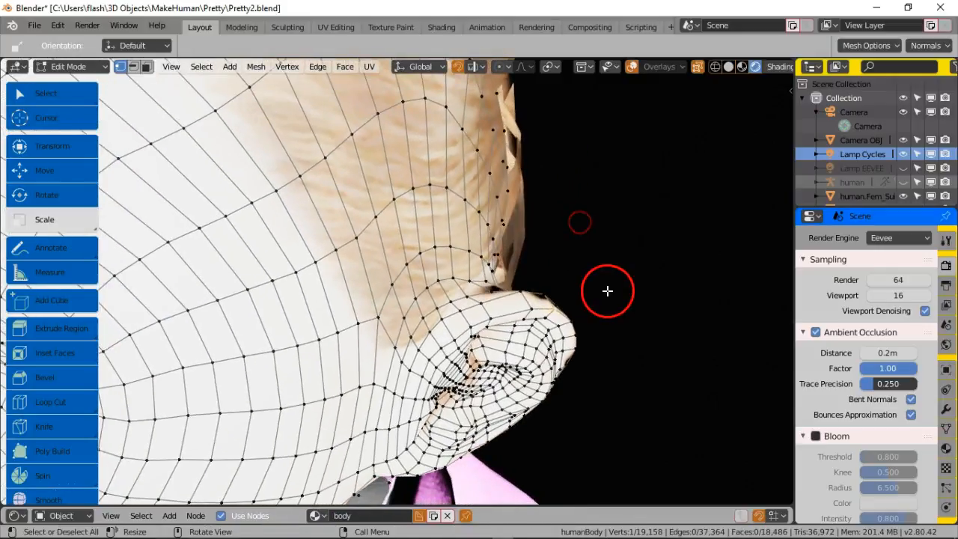
key("s")
left_click(666, 259)
left_click(622, 301)
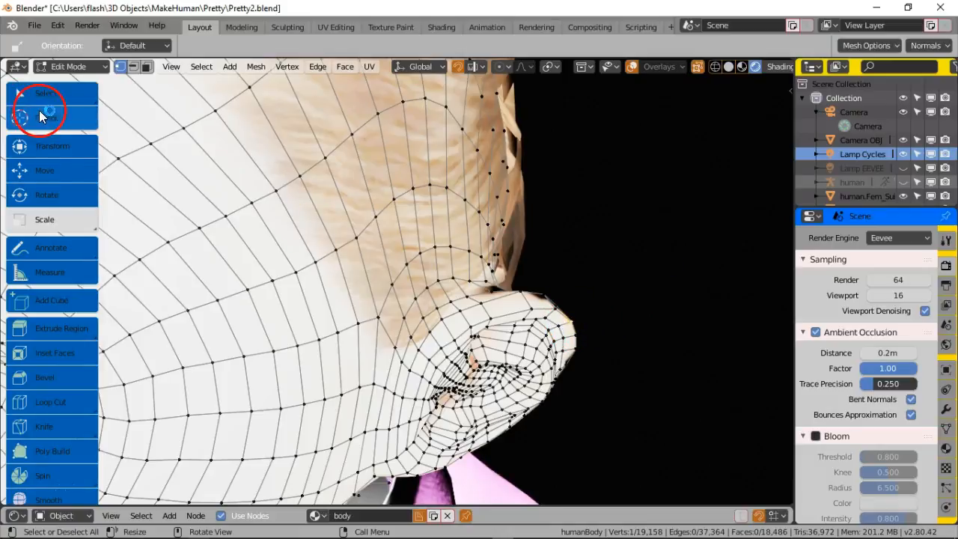
Switch to the Select tool, cancel a first outward move of the rim vertex, and shift it slightly instead.
left_click(74, 91)
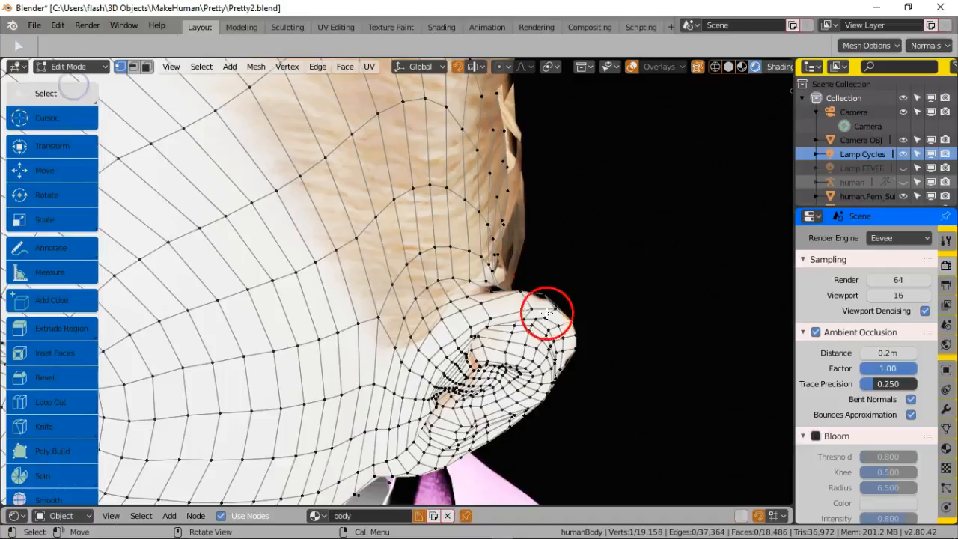
left_click(594, 314)
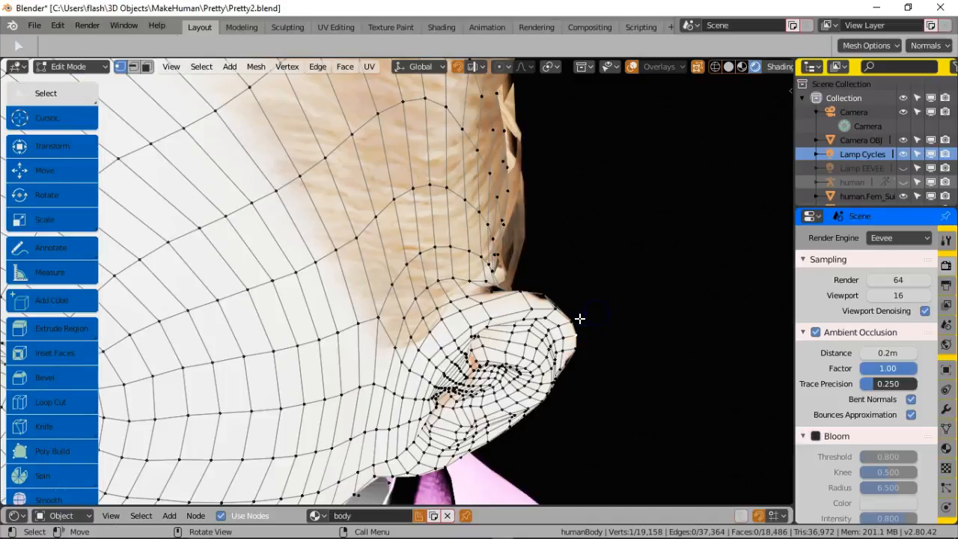
left_click_drag(596, 311, 605, 306)
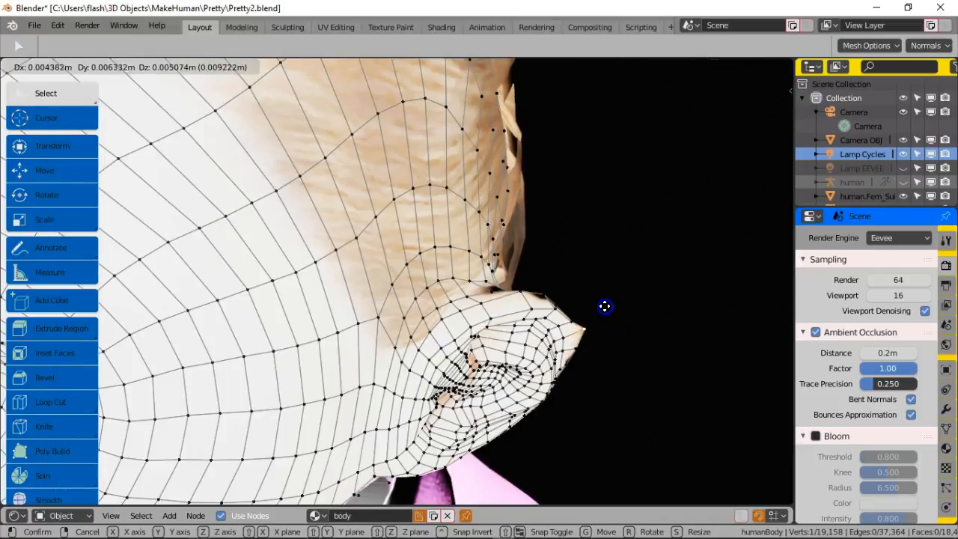
right_click(604, 307)
middle_click_drag(586, 336, 601, 240)
mouse_move(603, 237)
left_mouse_down()
mouse_move(615, 234)
mouse_move(601, 237)
left_mouse_up()
Check the ear from several angles and move the selected vertex on its upper rim by a tiny amount.
middle_click_drag(573, 238, 524, 346)
middle_click_drag(532, 362, 554, 292)
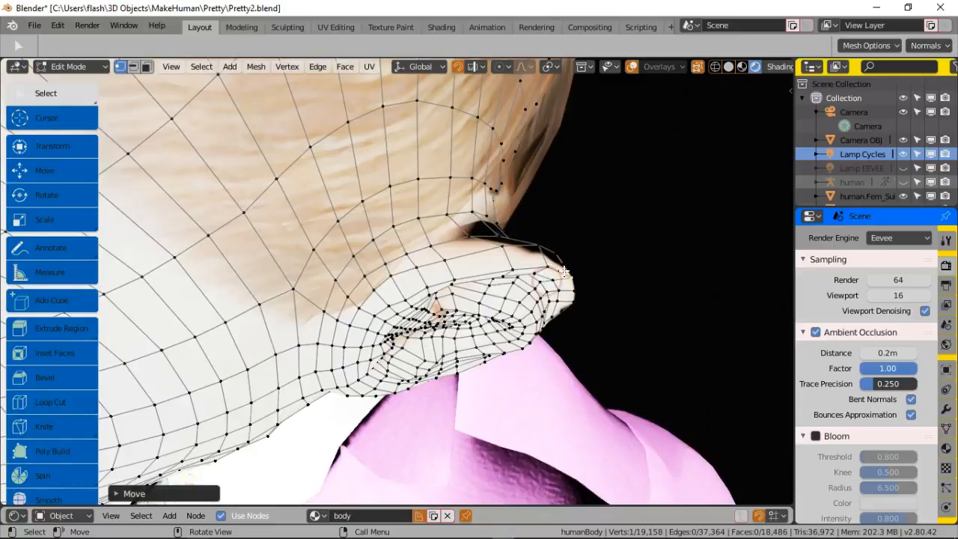
middle_click_drag(616, 267, 617, 249)
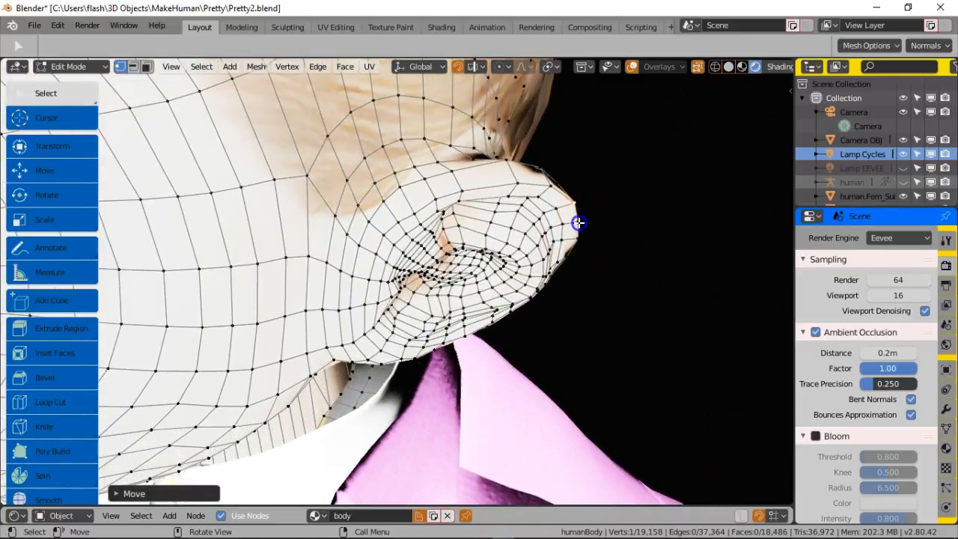
middle_click_drag(549, 184, 577, 128)
key("g")
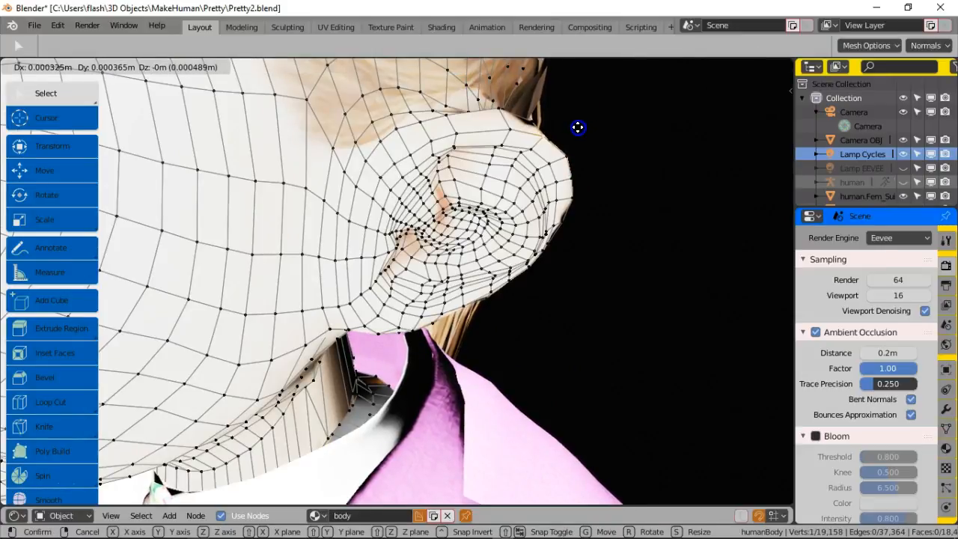
left_click(580, 131)
Select a vertex on the ear's back rim, switch to the Move tool, and move the vertex outward by about 0.014 m.
middle_click_drag(582, 134, 487, 210)
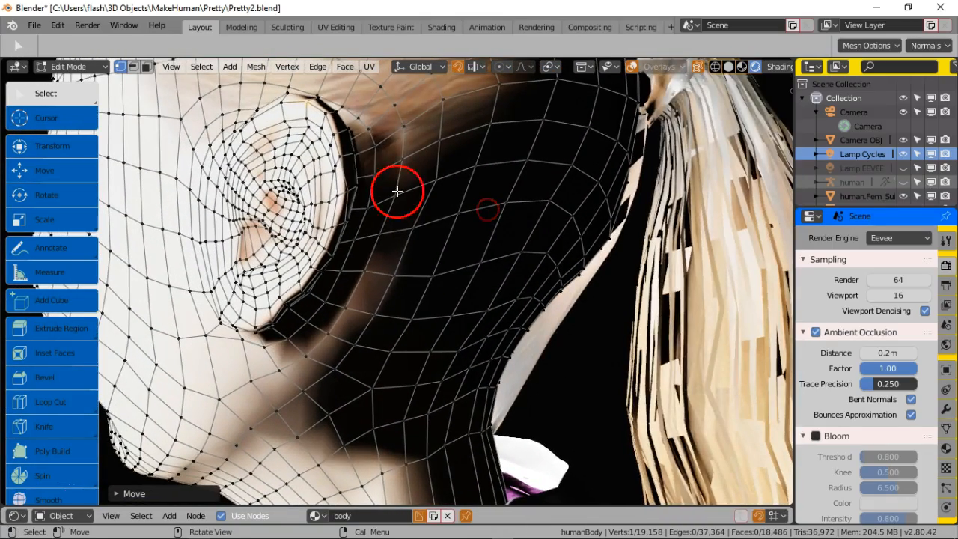
left_click(341, 157)
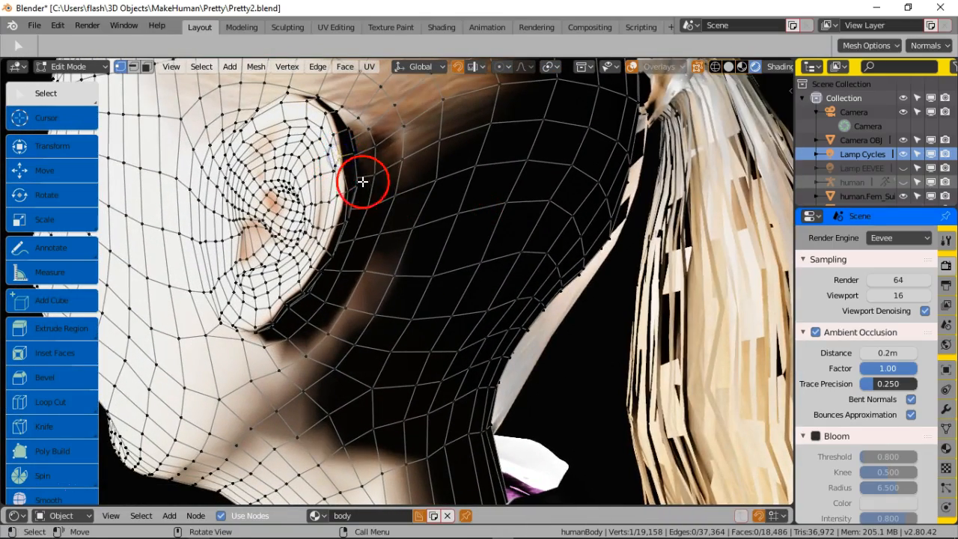
left_click(57, 171)
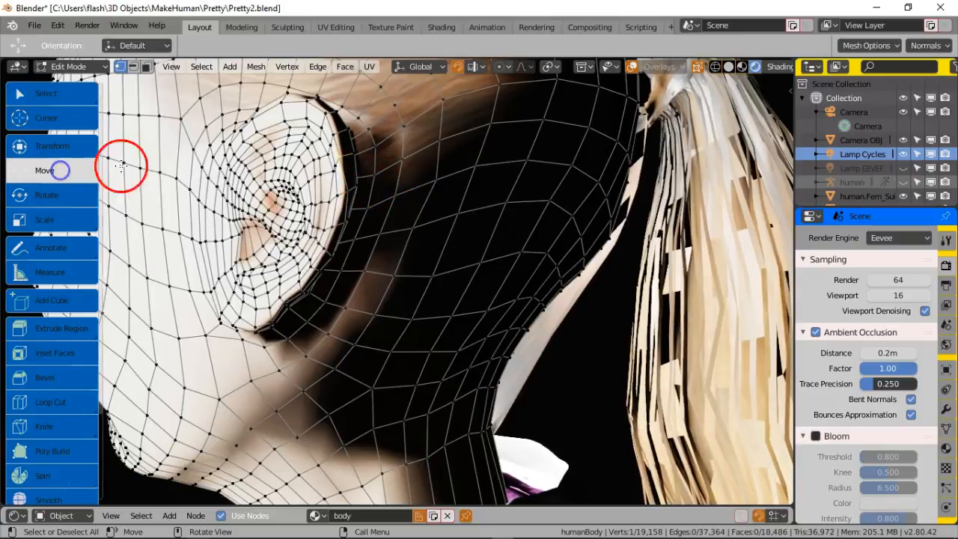
middle_click_drag(382, 188, 584, 268)
key("g")
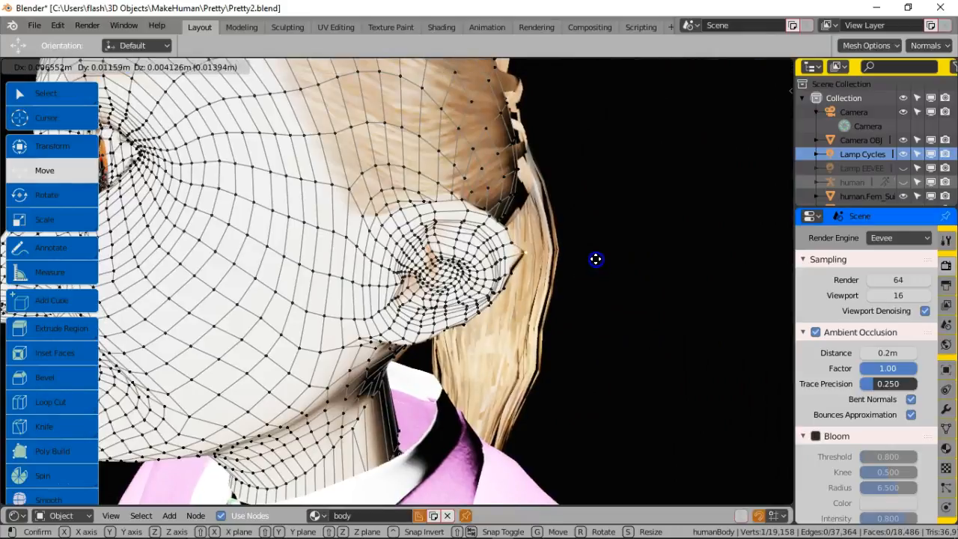
left_click(588, 262)
Shift a single vertex on the ear's outer back rim by about 0.004 m to smooth the outline.
middle_click_drag(588, 263, 445, 311)
middle_click_drag(345, 322, 372, 317)
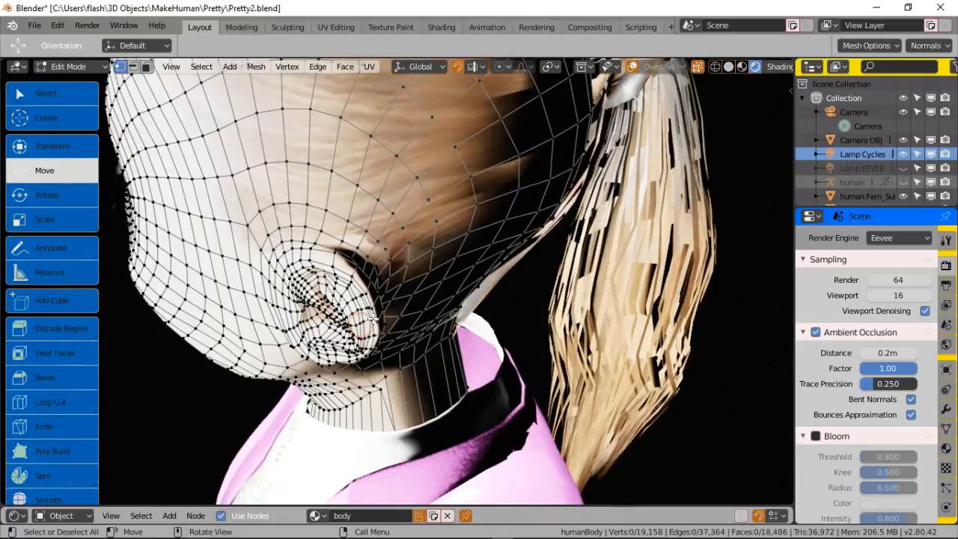
middle_click_drag(438, 331, 487, 316)
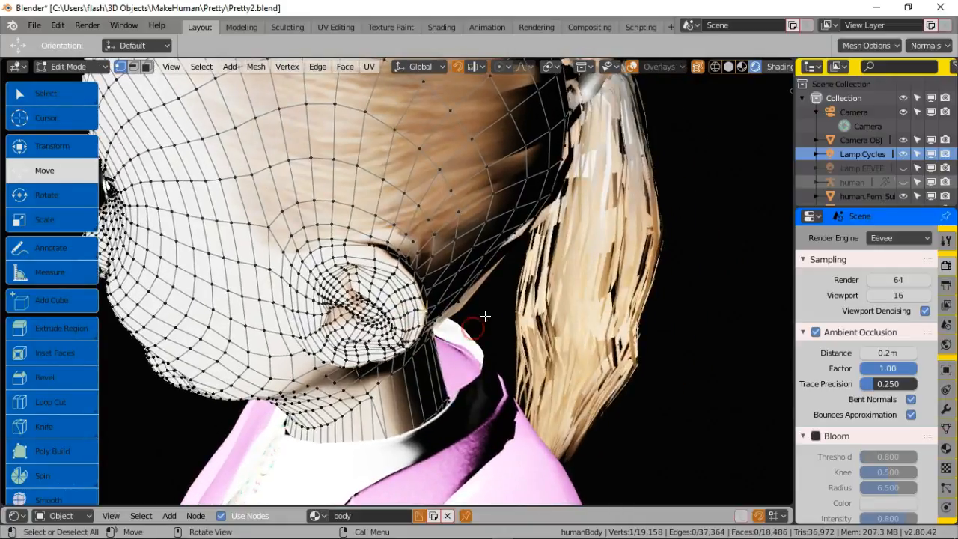
key("g")
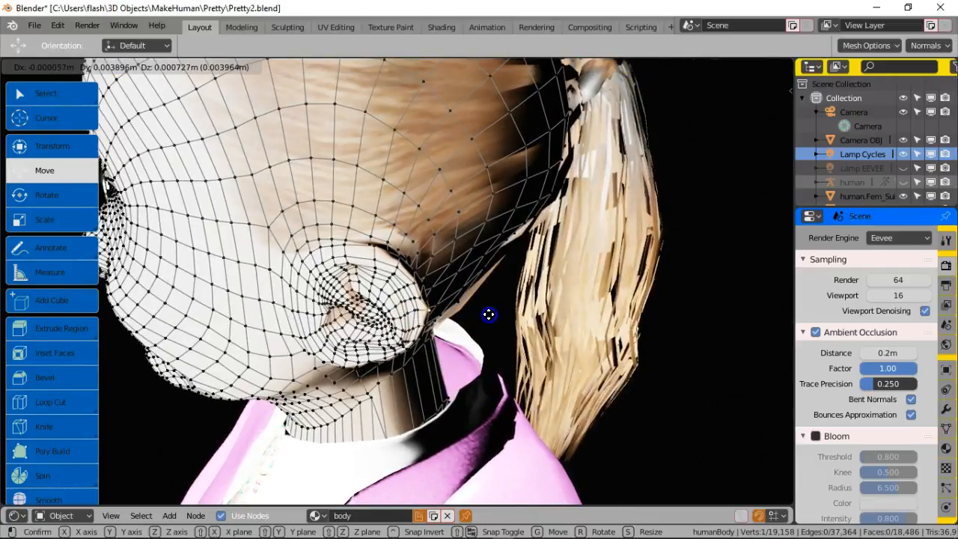
left_click(488, 315)
Move single vertices on the ear's back rim by about 0.008 m and 0.004 m to round the edge.
middle_click_drag(487, 315, 445, 279)
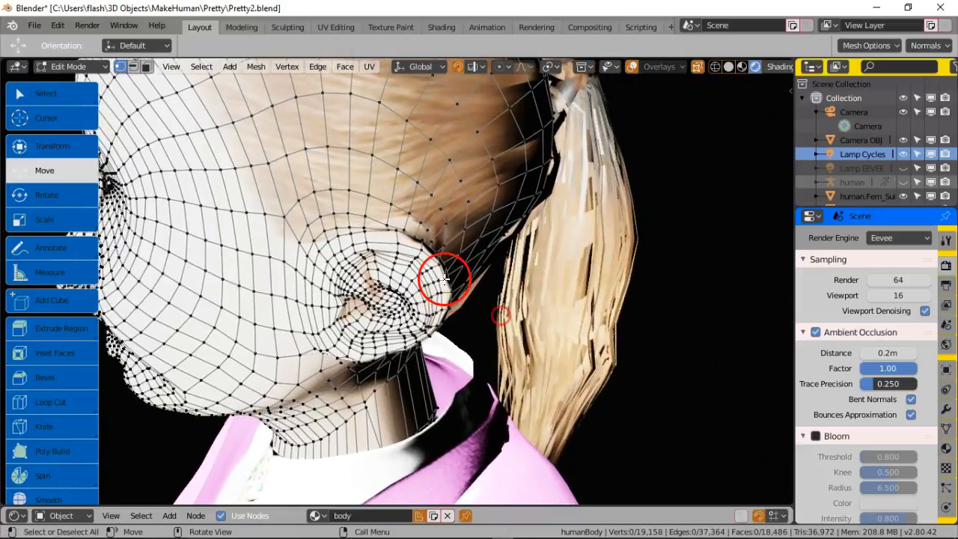
left_click_drag(484, 305, 494, 300)
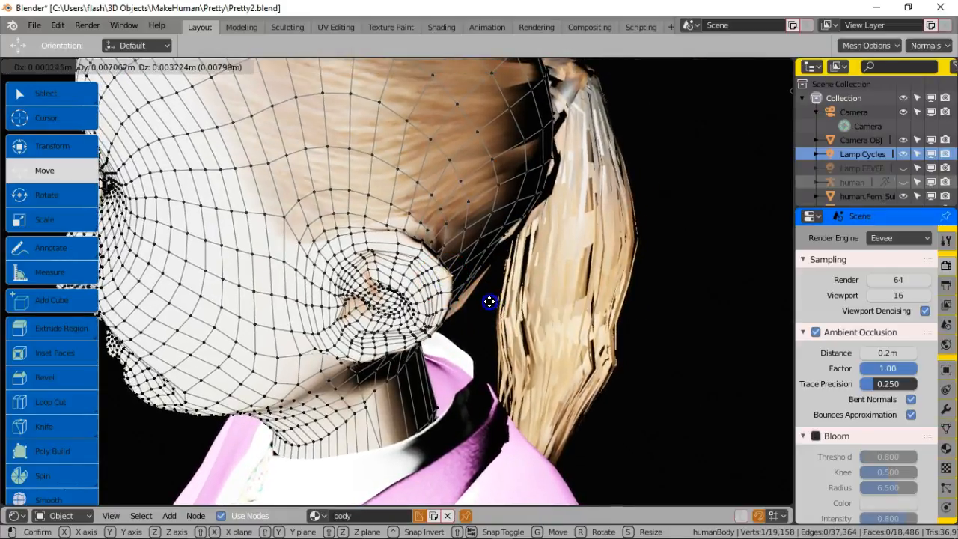
left_click(488, 304)
mouse_move(489, 302)
middle_mouse_down()
mouse_move(462, 319)
mouse_move(477, 306)
middle_mouse_up()
left_click_drag(477, 306, 483, 302)
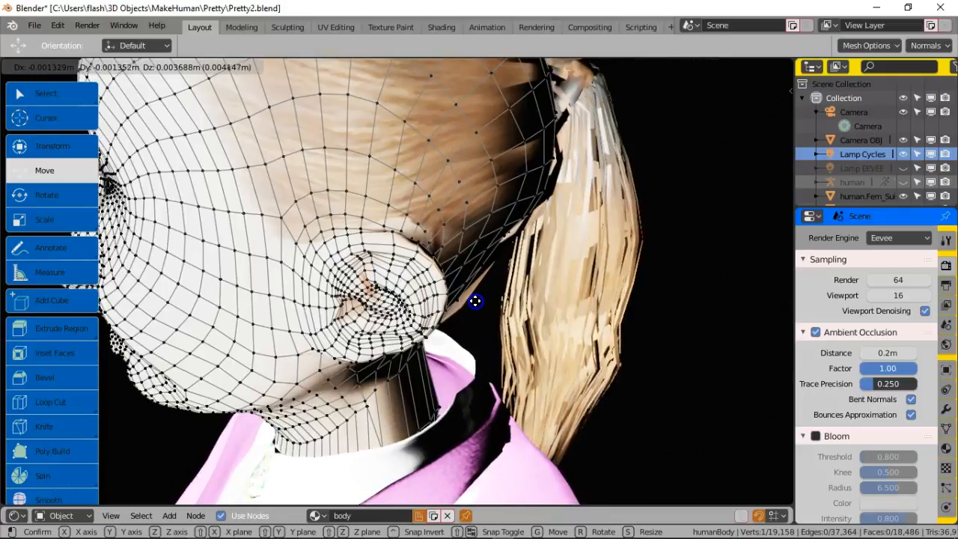
left_click_drag(475, 301, 474, 301)
Review the ear's shape from the front and enable proportional editing.
mouse_move(475, 301)
middle_mouse_down()
mouse_move(483, 327)
mouse_move(536, 294)
mouse_move(534, 325)
mouse_move(479, 342)
mouse_move(432, 339)
mouse_move(393, 329)
mouse_move(374, 306)
mouse_move(378, 287)
mouse_move(416, 267)
mouse_move(496, 293)
mouse_move(466, 244)
mouse_move(474, 269)
mouse_move(554, 265)
mouse_move(591, 276)
mouse_move(551, 294)
mouse_move(573, 294)
mouse_move(475, 306)
middle_mouse_up()
scroll(591, 276, "down", 3)
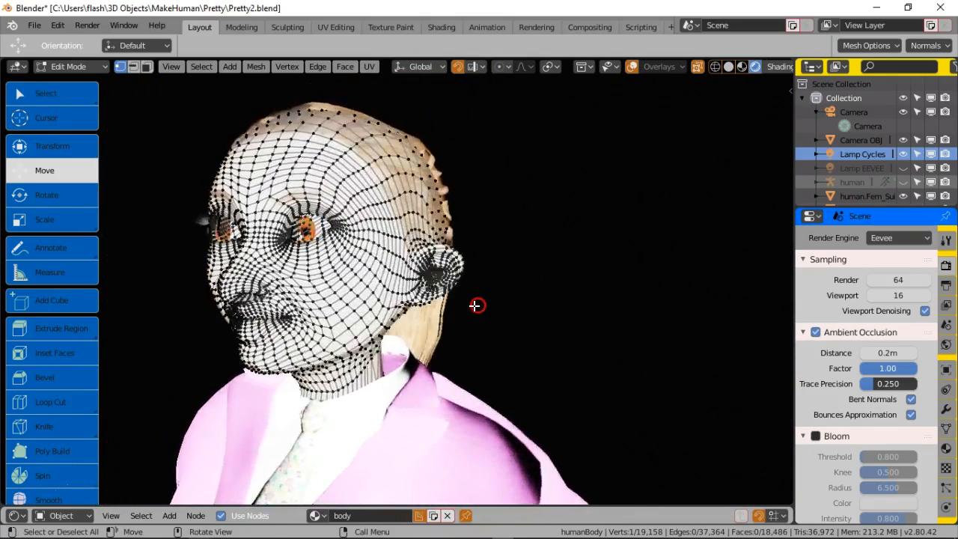
scroll(531, 299, "up", 5)
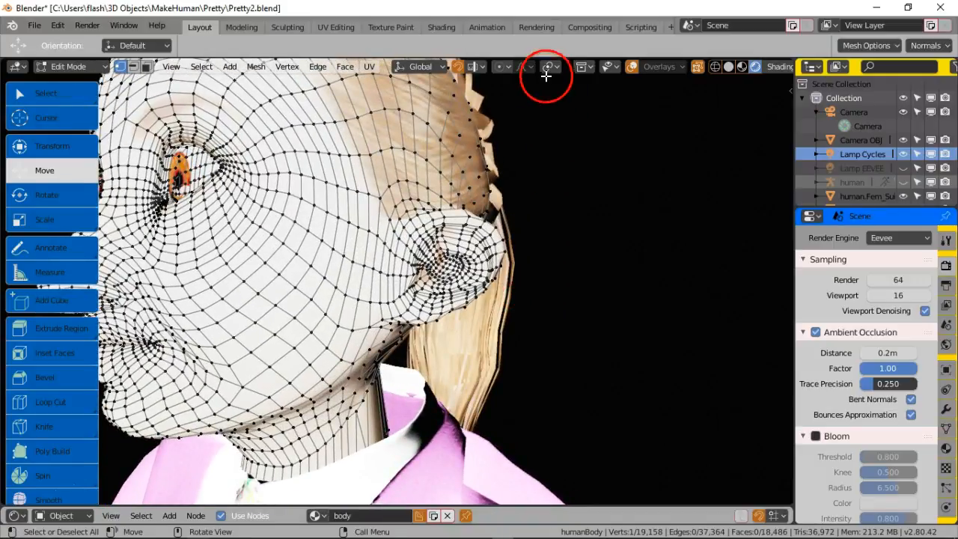
left_click(547, 69)
left_click(521, 65)
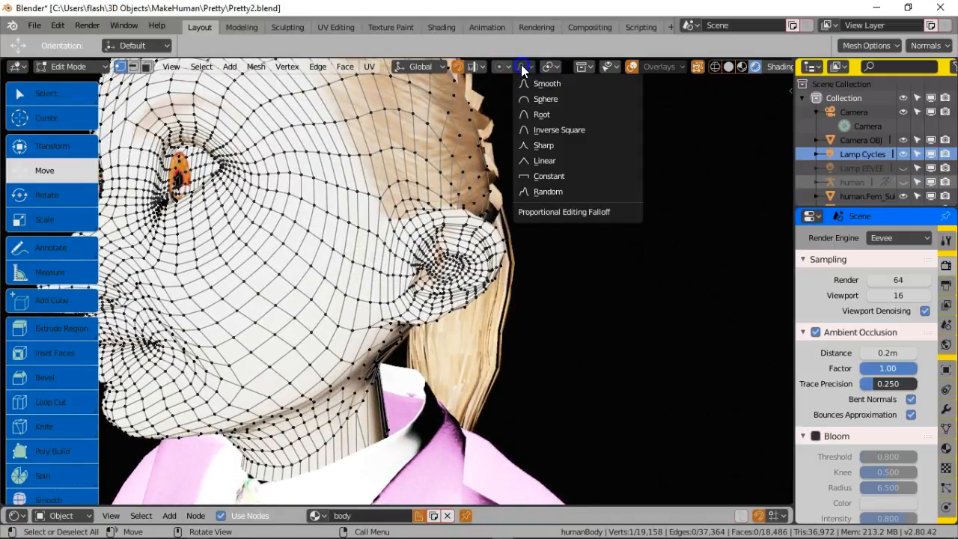
left_click(499, 65)
left_click(518, 98)
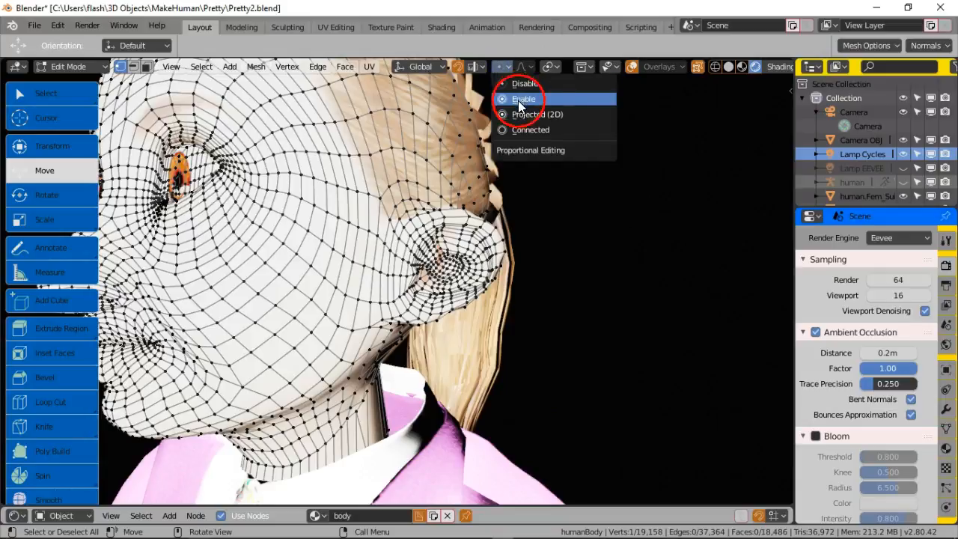
Circle-select the ear's upper outer area and move it upward about 0.018 m with Smooth proportional falloff at size 0.14.
middle_click_drag(529, 241, 533, 241)
key("g")
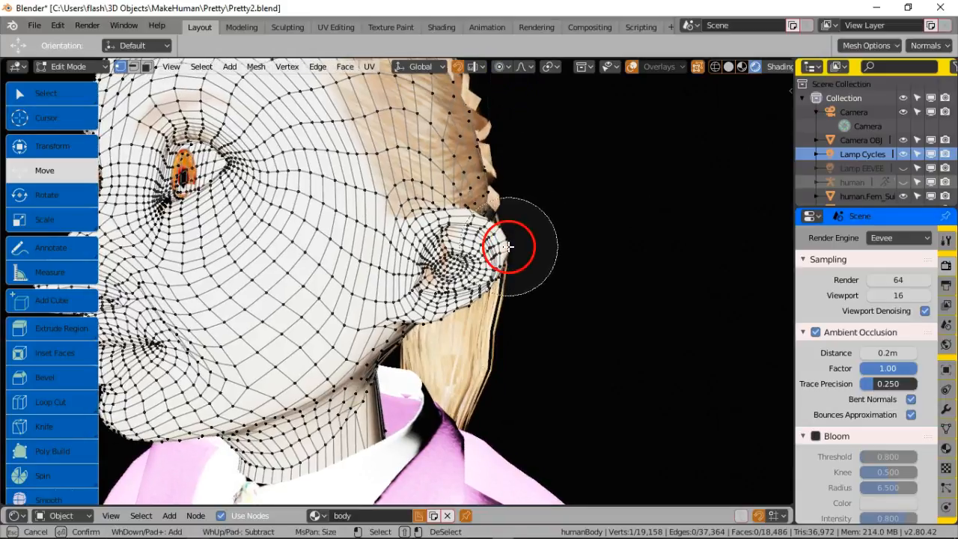
left_click_drag(499, 242, 494, 241)
right_click(541, 250)
key("g")
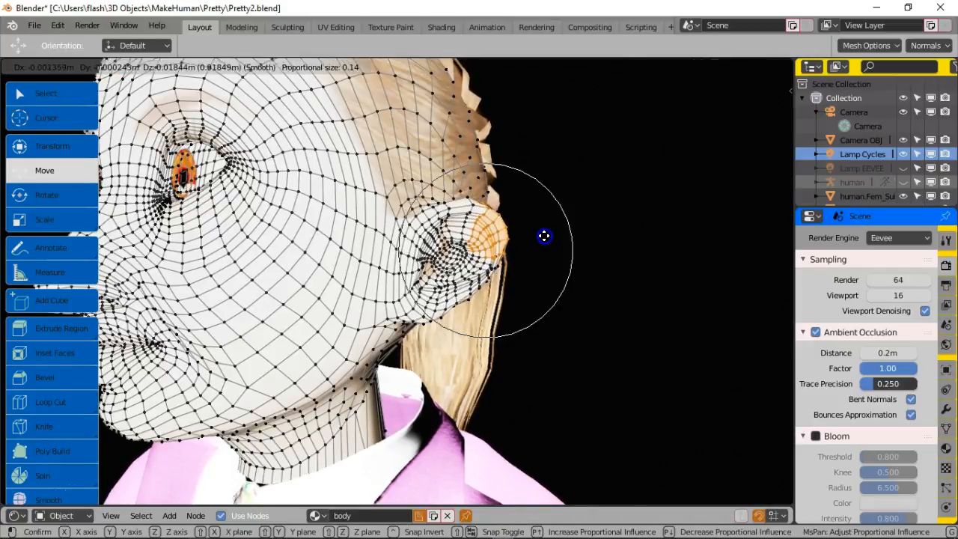
left_click(544, 237)
Check the ear from behind and circle-select the vertices of its upper outer part.
middle_click_drag(547, 246, 404, 274)
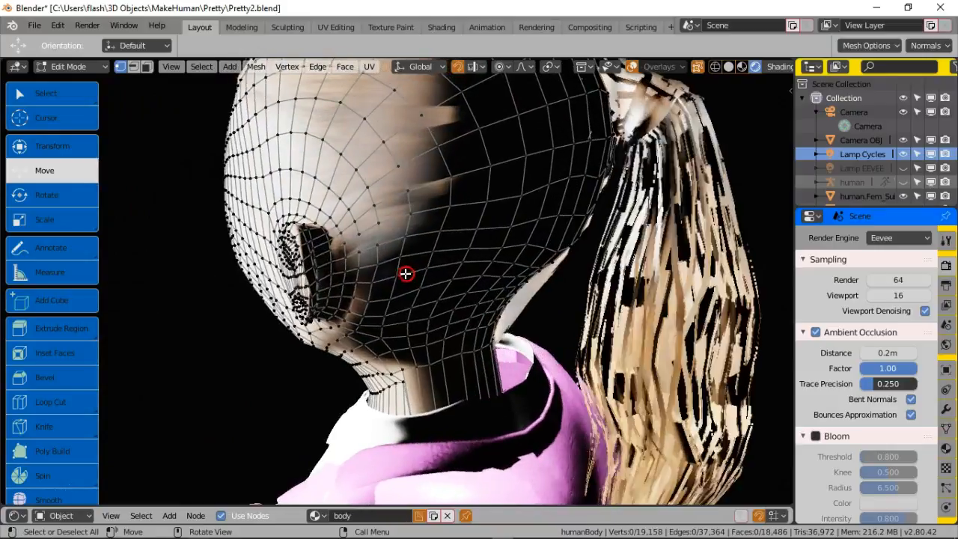
middle_click_drag(299, 252, 451, 261)
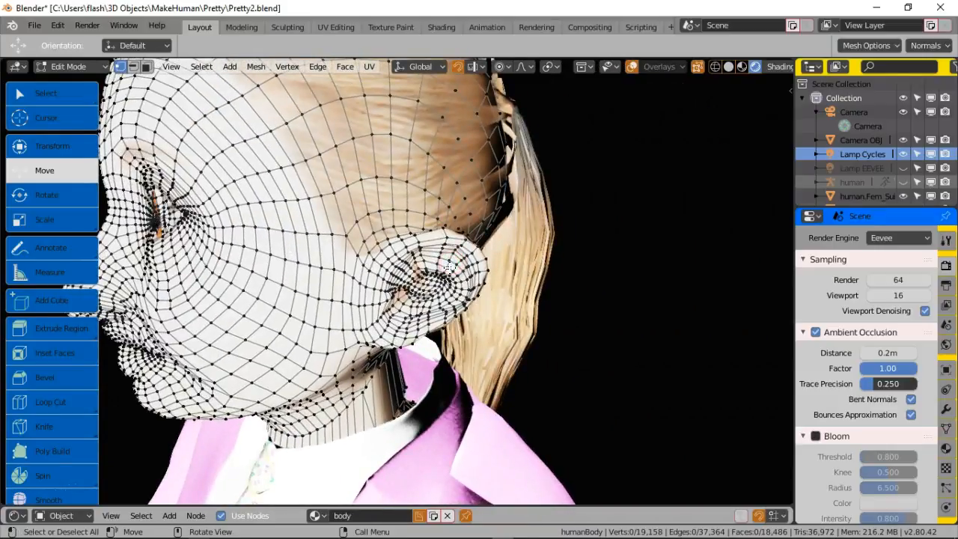
key("c")
mouse_move(447, 266)
left_mouse_down()
mouse_move(453, 250)
mouse_move(469, 269)
left_mouse_up()
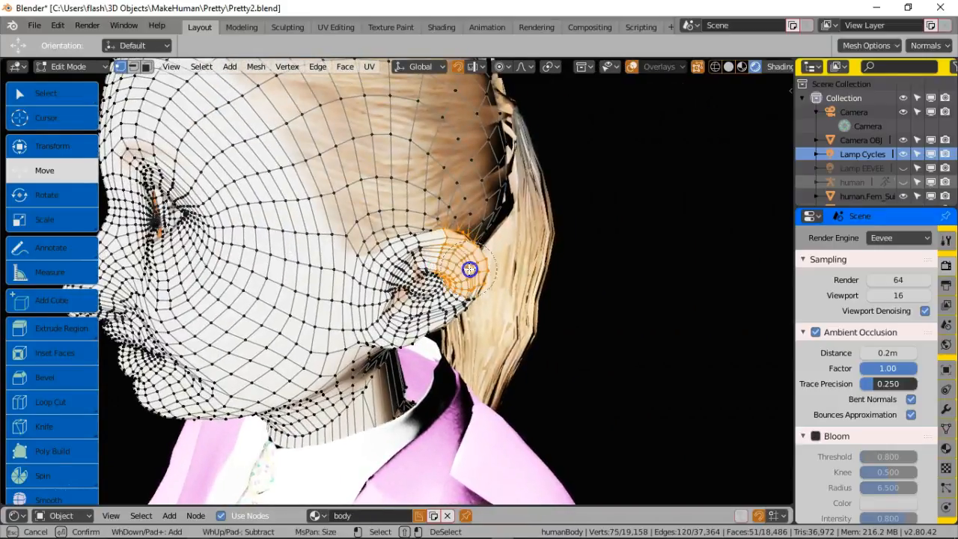
right_click(464, 268)
Deselect the stray head vertices behind the ear with circle select, keeping only the upper ear selected.
middle_click_drag(459, 267, 407, 276)
key("c")
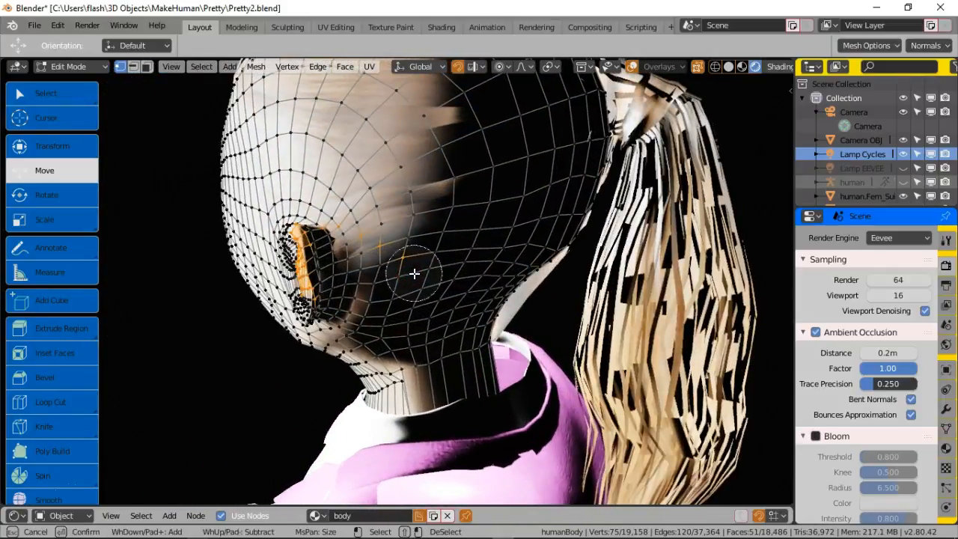
left_click_drag(412, 273, 412, 266)
mouse_move(413, 267)
middle_mouse_down()
mouse_move(412, 276)
mouse_move(332, 216)
middle_mouse_up()
right_click(331, 215)
Move the selected upper ear vertices up and back about 0.013 m with Smooth proportional falloff at size 0.14.
middle_click_drag(406, 289, 442, 283)
key("g")
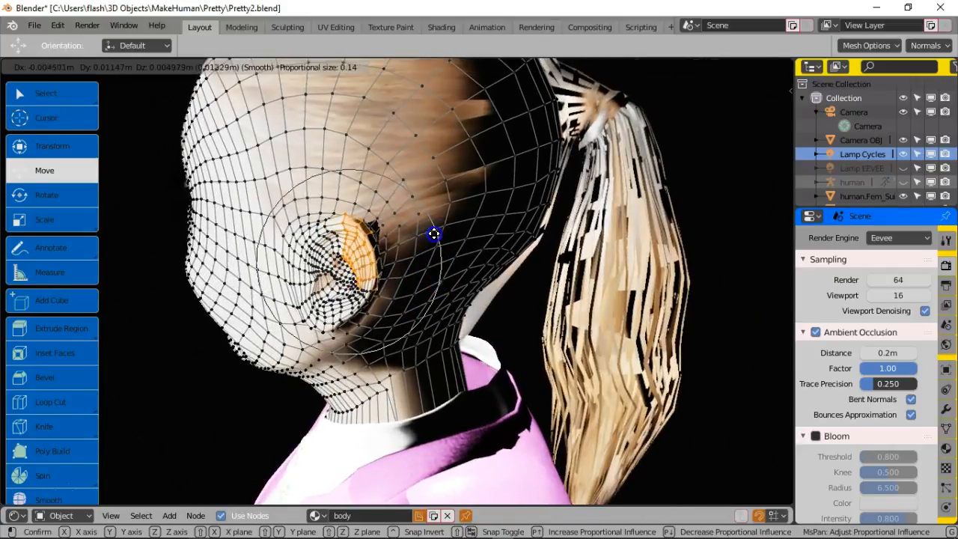
left_click(439, 233)
Circle-select the upper half of the ear from the front and move it upward with proportional editing.
middle_click_drag(445, 252, 574, 271)
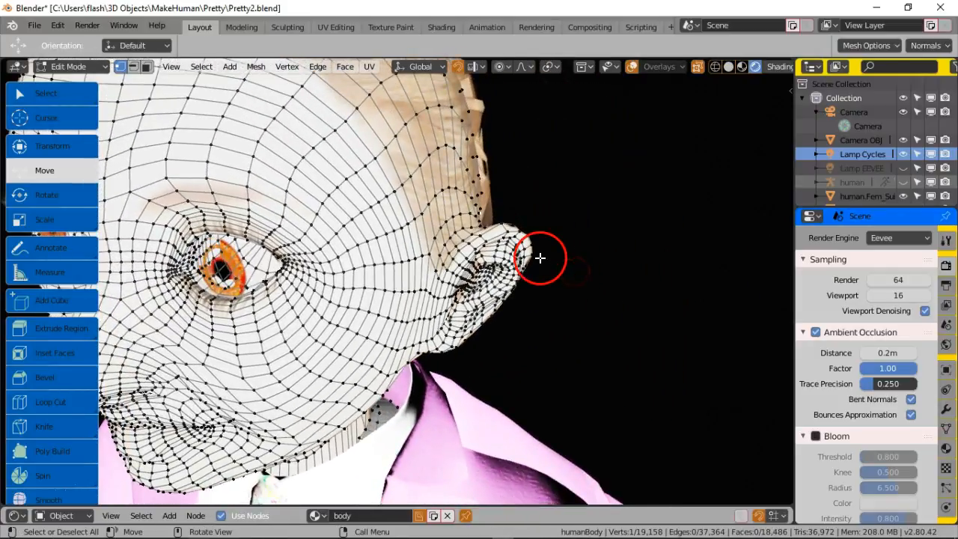
key("c")
left_click_drag(511, 249, 510, 268)
right_click(599, 239)
key("g")
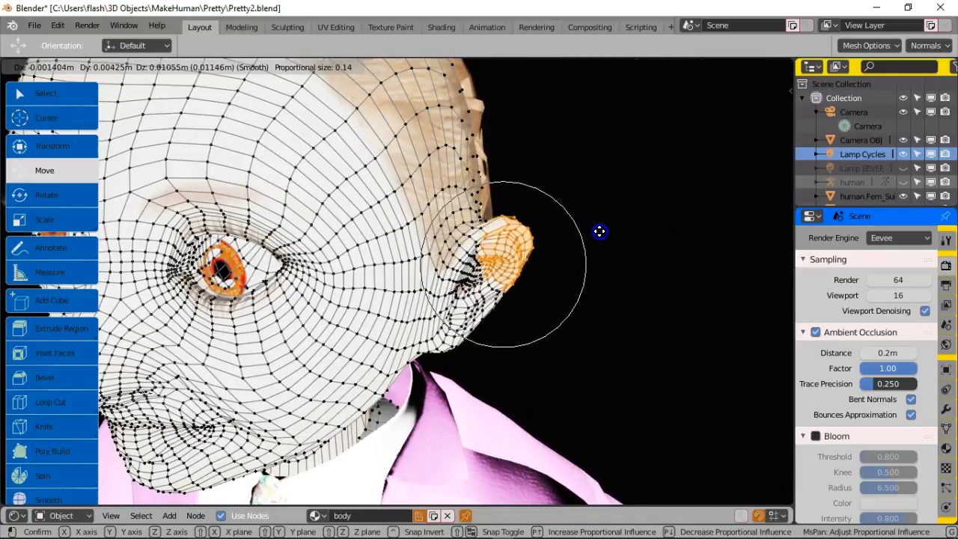
right_click(596, 218)
View the whole head from the front and return the body mesh to Object Mode.
mouse_move(594, 217)
middle_mouse_down()
mouse_move(556, 242)
mouse_move(483, 222)
mouse_move(376, 215)
mouse_move(599, 213)
middle_mouse_up()
scroll(588, 222, "down", 5)
mouse_move(542, 255)
middle_mouse_down()
mouse_move(601, 259)
mouse_move(551, 242)
mouse_move(493, 255)
mouse_move(558, 254)
middle_mouse_up()
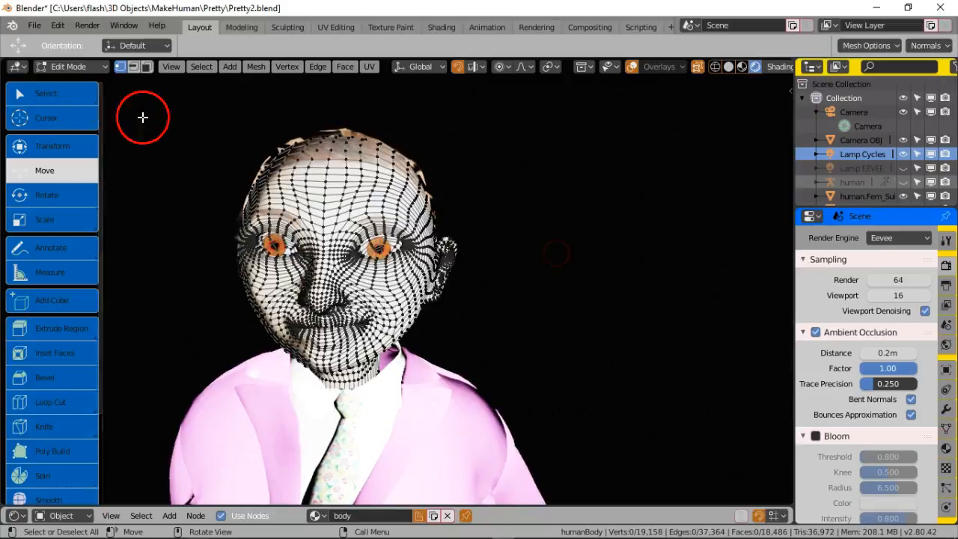
left_click(89, 66)
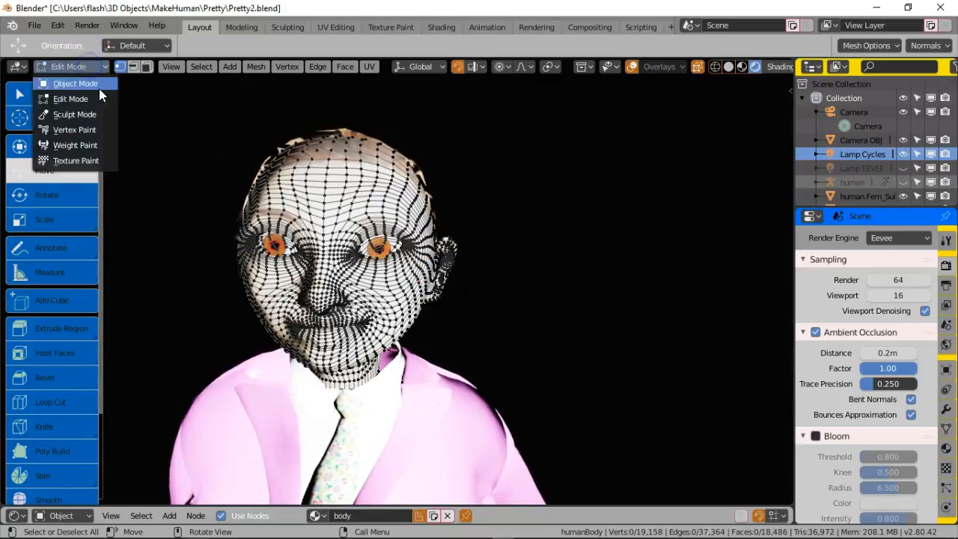
left_click(99, 69)
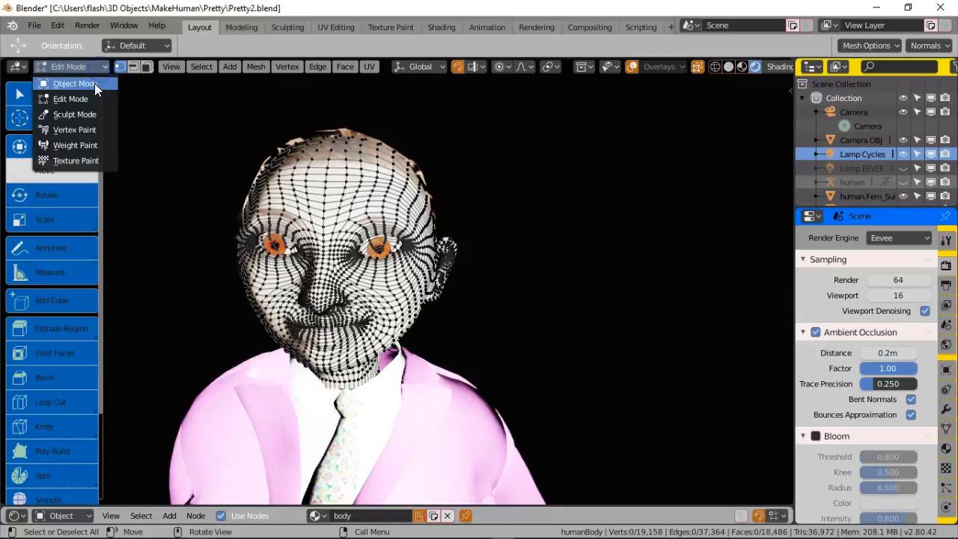
left_click(94, 83)
Compare both ears in the Eevee preview, hide Lamp Cycles, and show Lamp EEVEE instead.
middle_click_drag(421, 249, 504, 226)
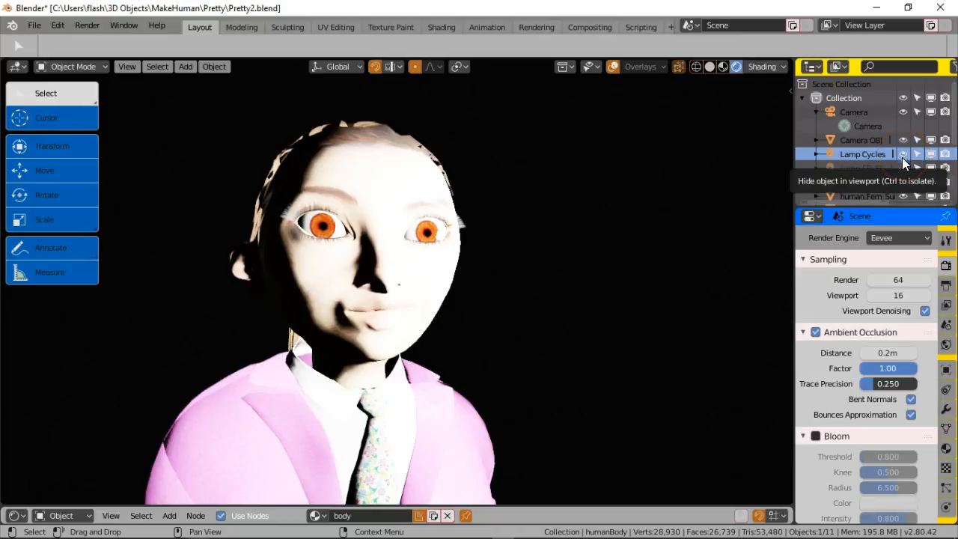
middle_click_drag(636, 188, 529, 203)
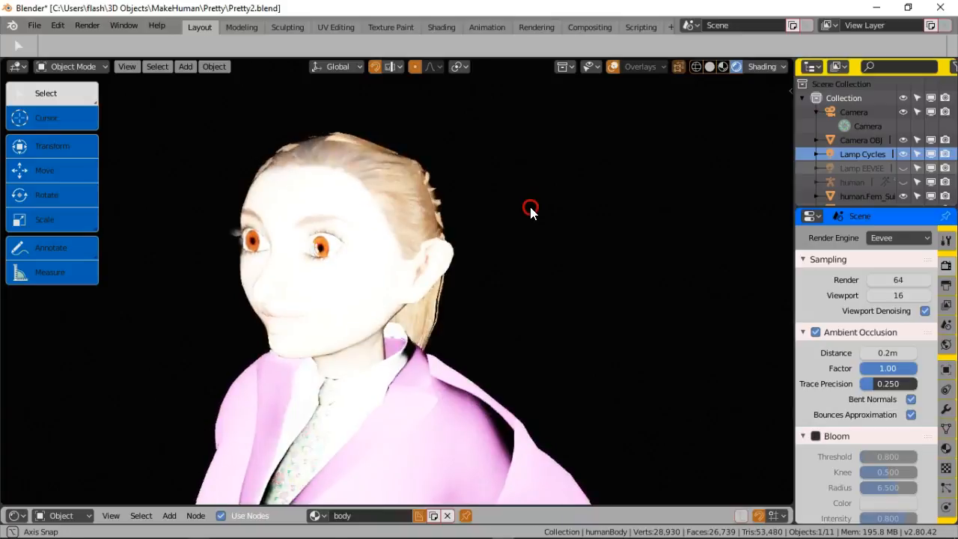
left_click(901, 151)
left_click(903, 168)
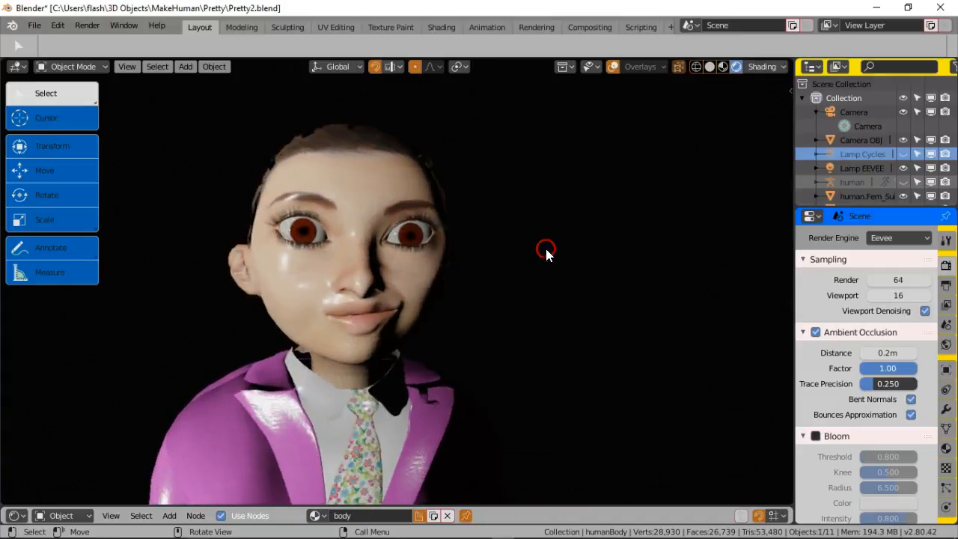
scroll(557, 250, "up", 3)
Set the render engine to Cycles, show Lamp Cycles, and hide Camera OBJ in the viewport.
left_click(916, 237)
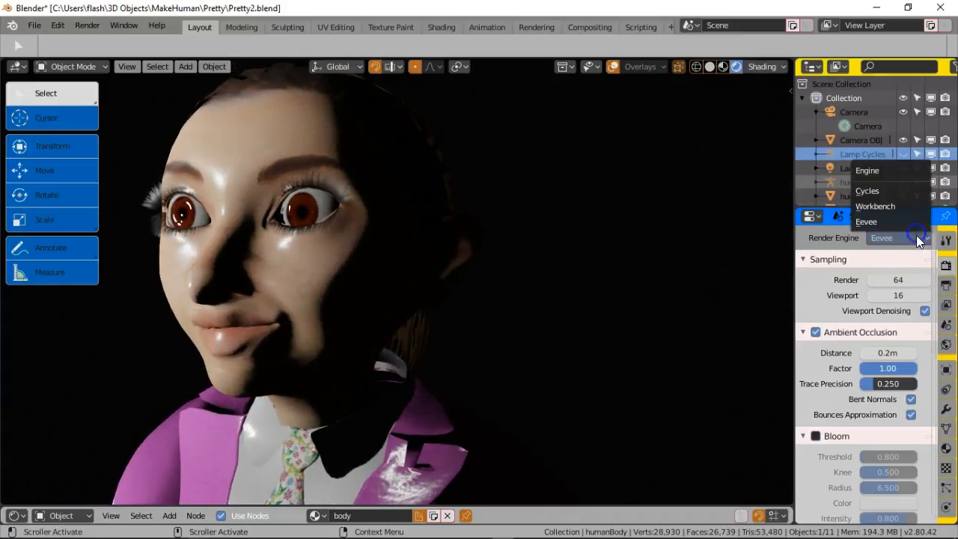
left_click(906, 192)
left_click(903, 153)
left_click(902, 140)
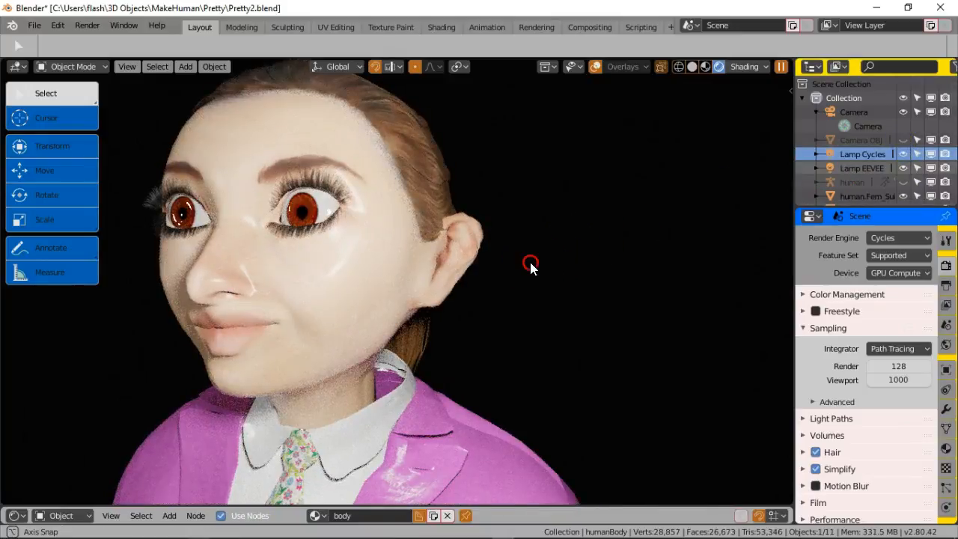
Examine the reshaped ear in the Cycles preview from the front, three-quarter, and side views.
middle_click_drag(528, 258, 501, 259)
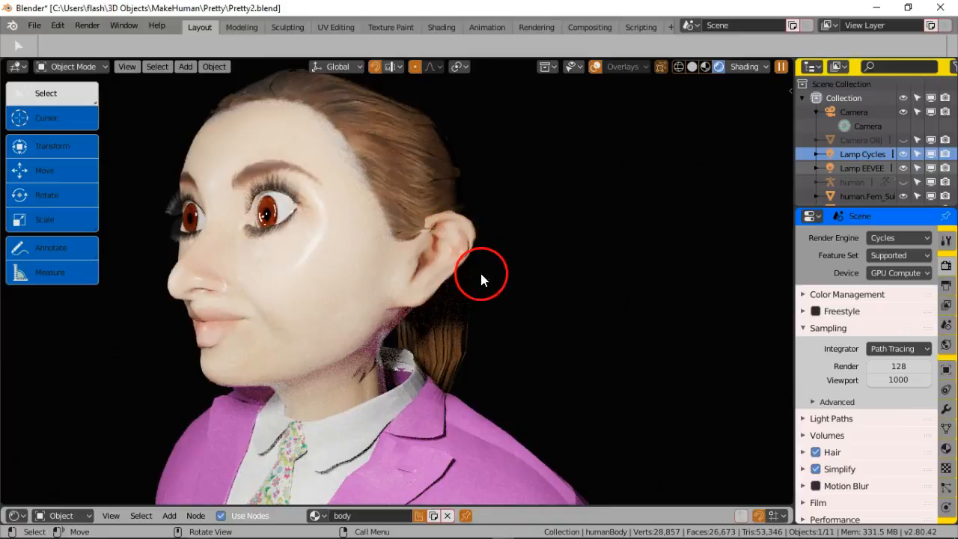
middle_click_drag(479, 270, 472, 262)
middle_click_drag(507, 314, 658, 366)
middle_click_drag(643, 299, 642, 298)
middle_click_drag(650, 368, 674, 362)
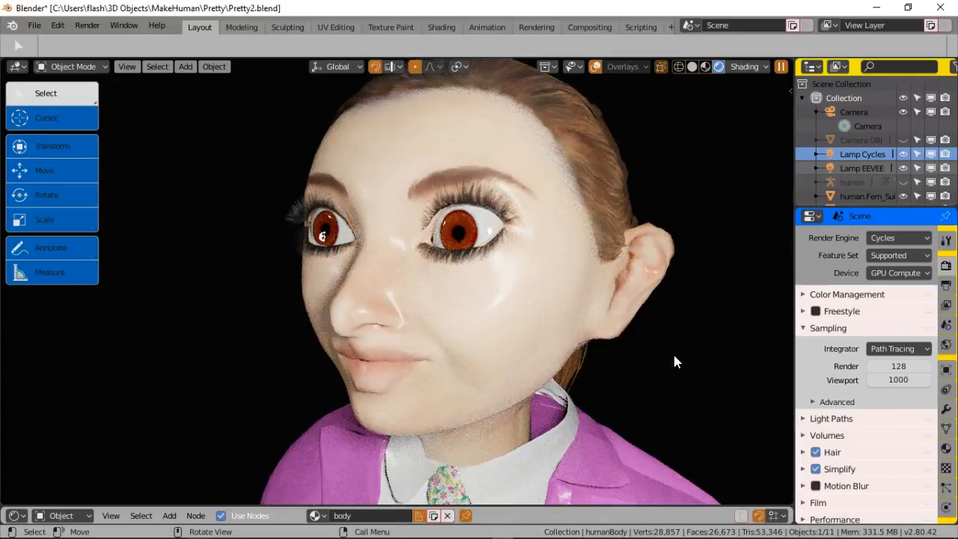
middle_click_drag(670, 266, 619, 288)
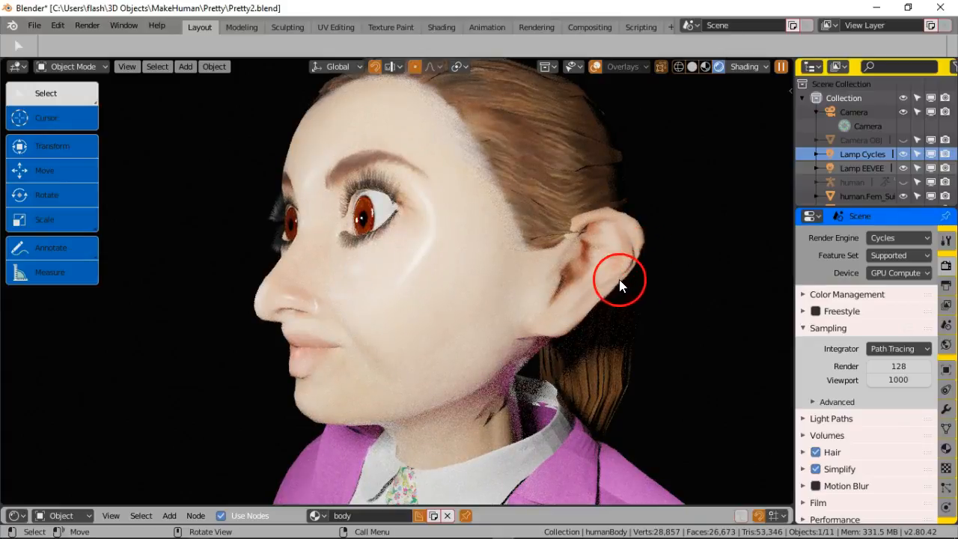
middle_click_drag(660, 259, 547, 307)
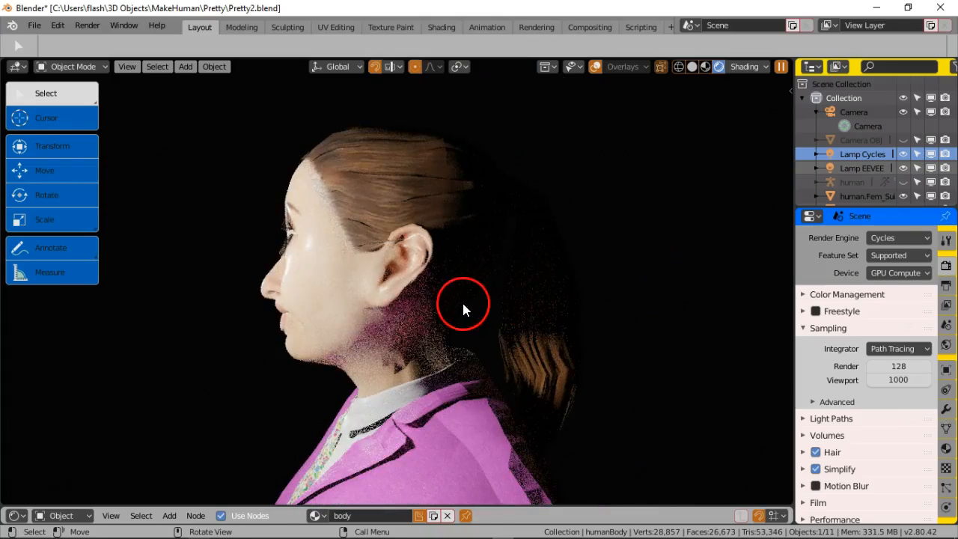
Turn the Cycles preview to a three-quarter view of the head and hide the 3D viewport's header.
middle_click_drag(445, 307, 566, 331)
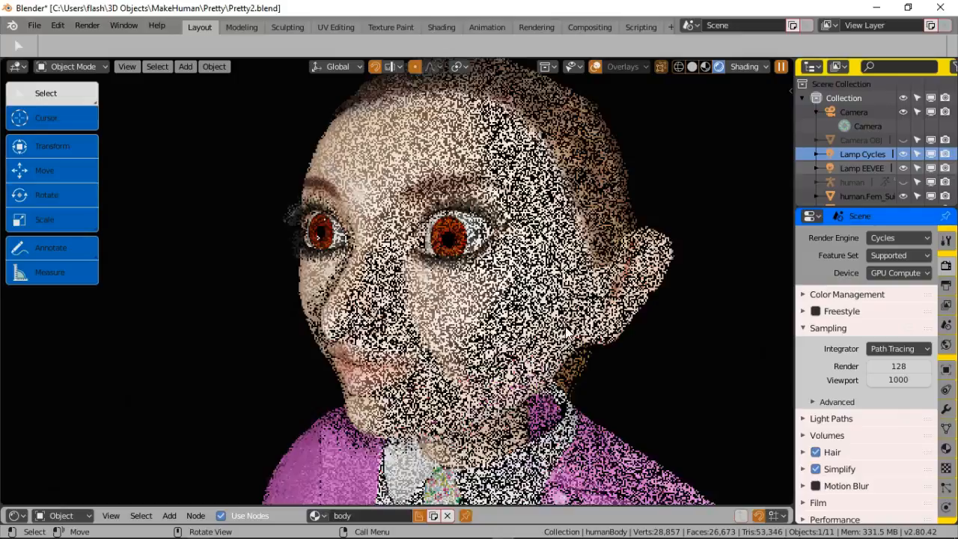
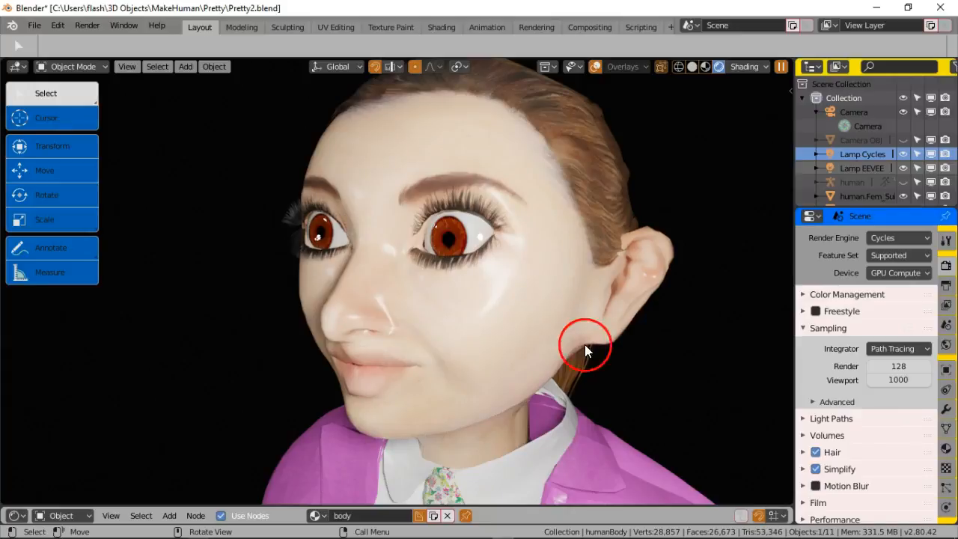
middle_click_drag(467, 300, 411, 320)
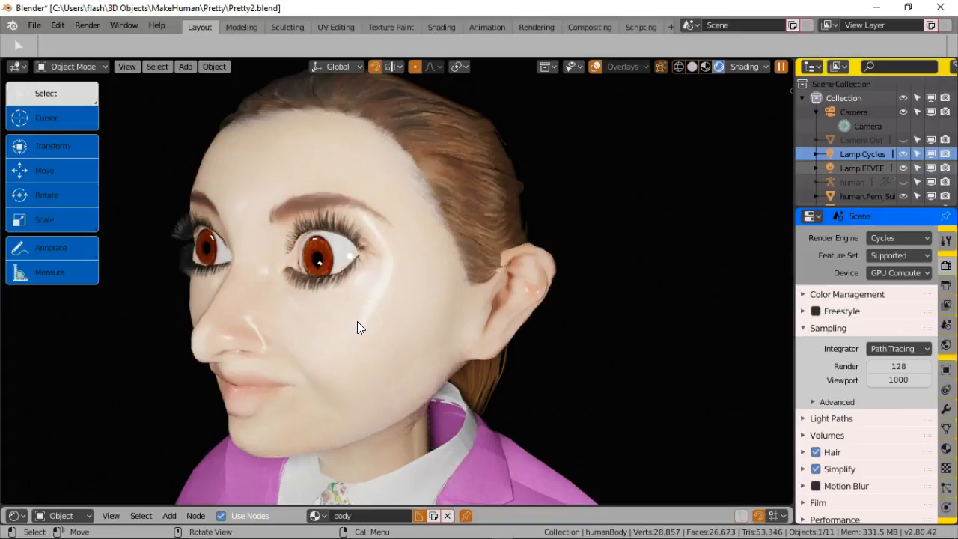
middle_click_drag(357, 321, 374, 317)
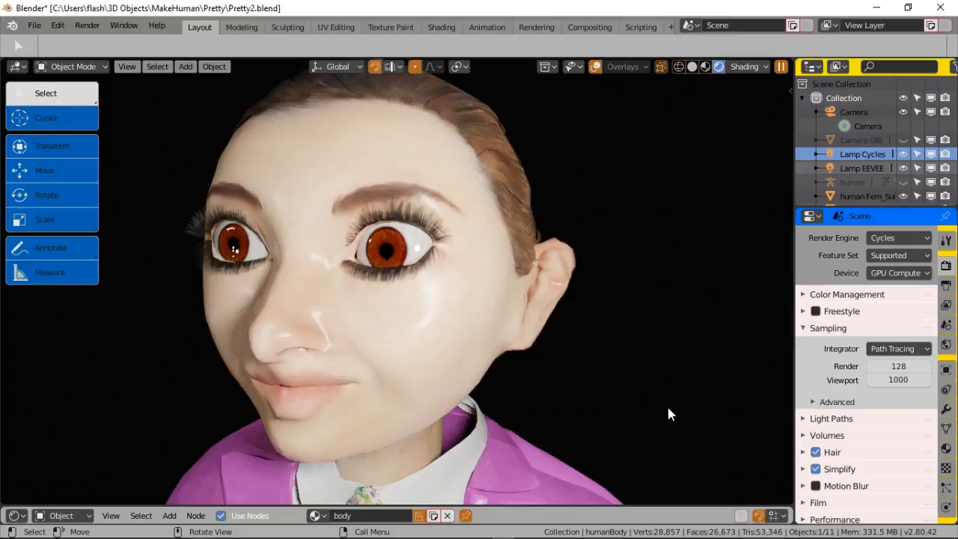
right_click(510, 72)
left_click(512, 69)
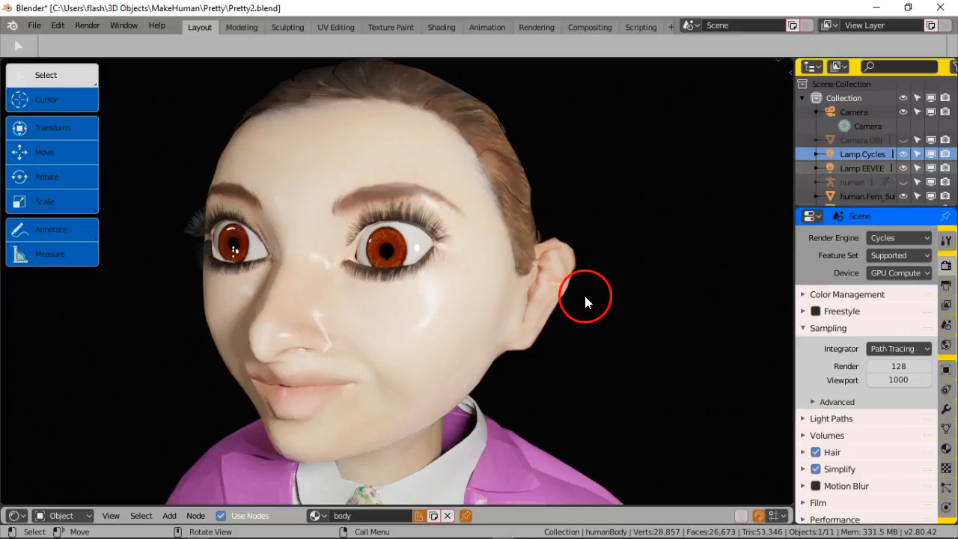
left_click(634, 312)
Switch to the Pretty6 EEVEE Render image in Paint and retouch the ear's upper edge with a black Pencil stroke.
mouse_move(513, 532)
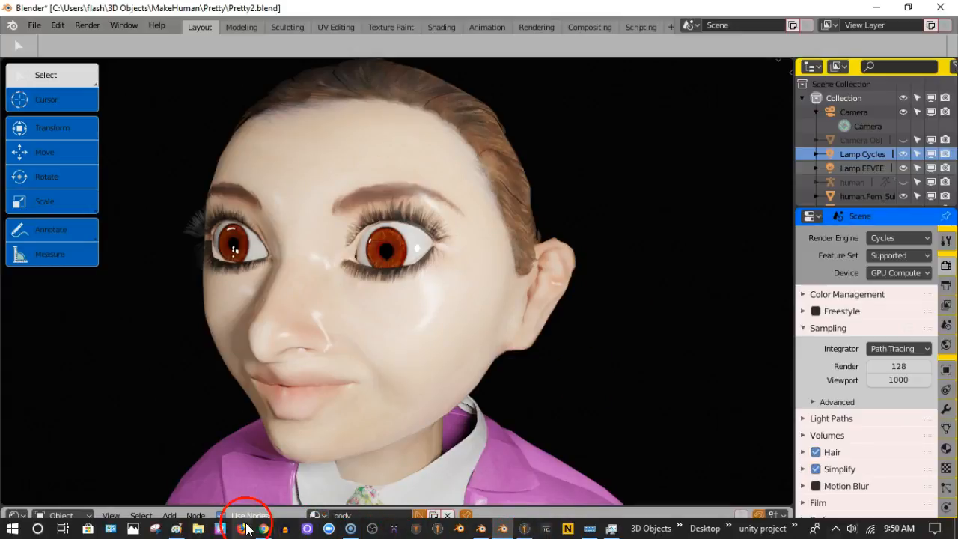
left_click(176, 529)
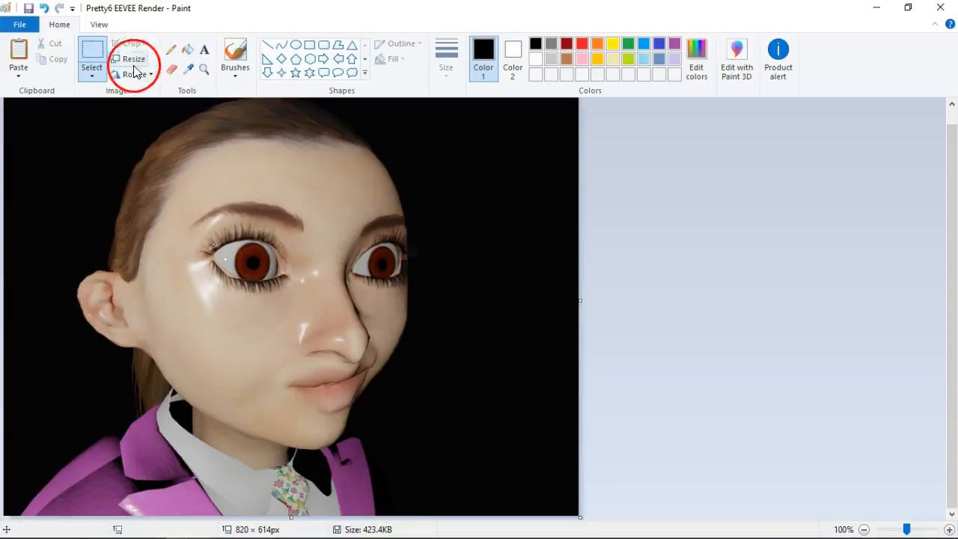
left_click(170, 49)
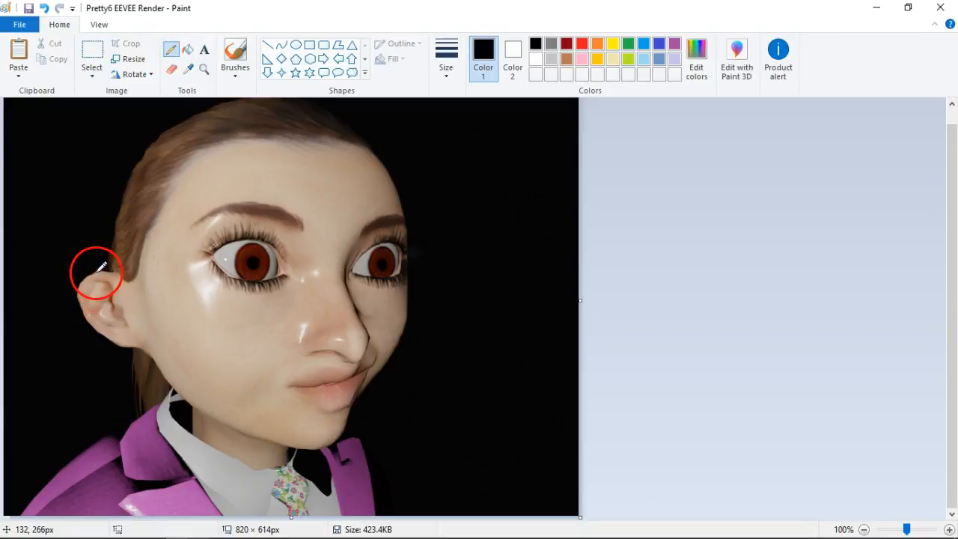
left_click_drag(96, 272, 101, 271)
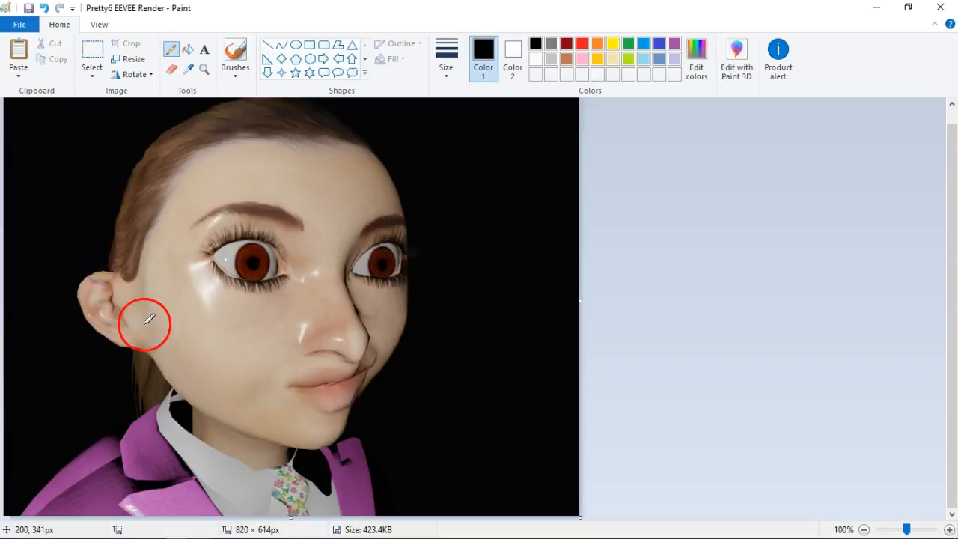
Smooth the jagged upper edge of the ear with a short black Pencil stroke at 400% zoom.
scroll(143, 326, "up", 1)
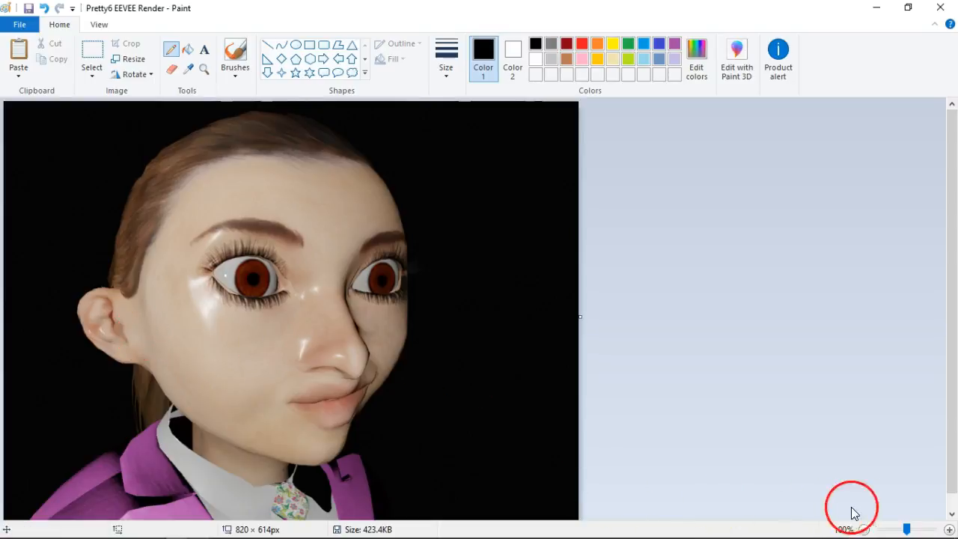
left_click(948, 528)
left_click(949, 529)
left_click(949, 529)
scroll(553, 399, "down", 5)
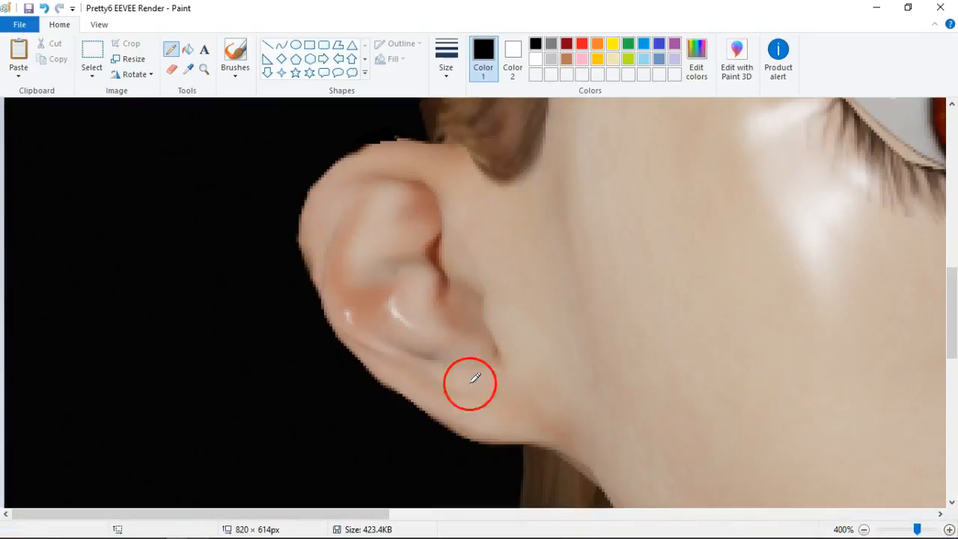
scroll(473, 357, "up", 2)
left_click_drag(393, 236, 399, 237)
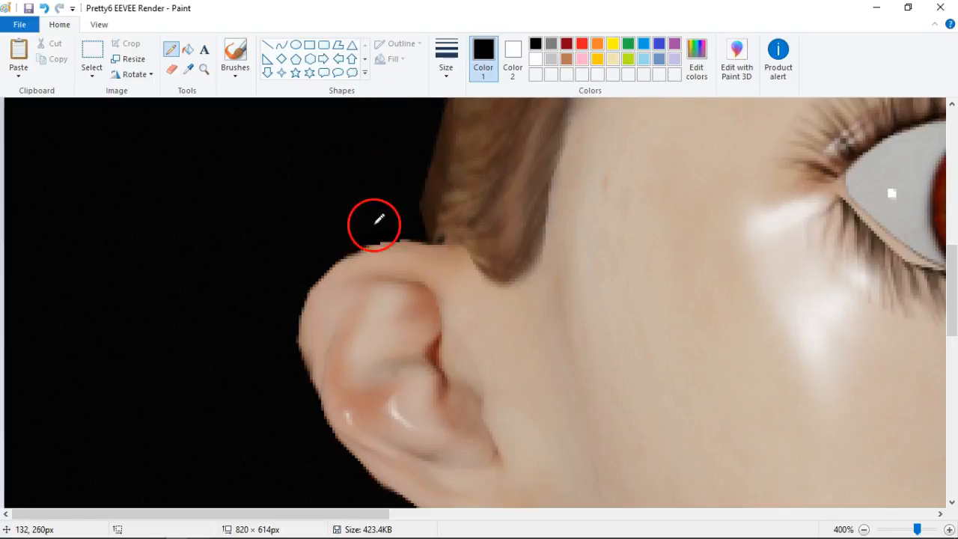
Pick a brown color from the image and blend the ear's upper outline with Pencil strokes.
left_click(188, 69)
left_click(370, 242)
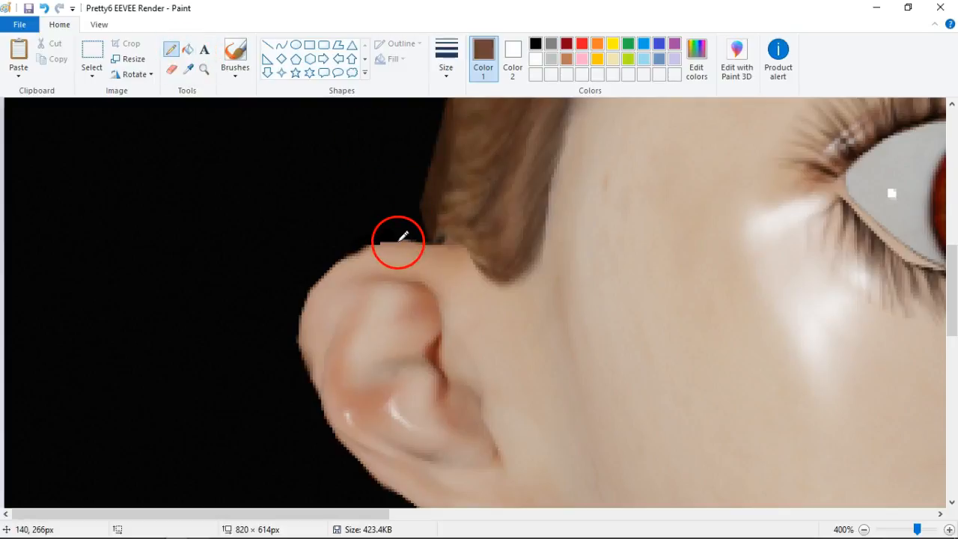
left_click_drag(399, 238, 374, 242)
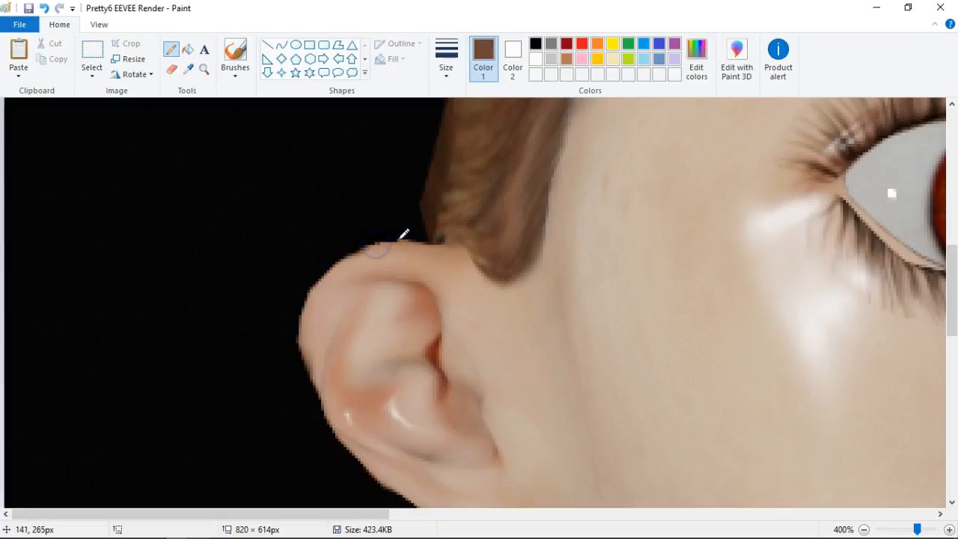
left_click(397, 240)
left_click_drag(308, 274, 346, 265)
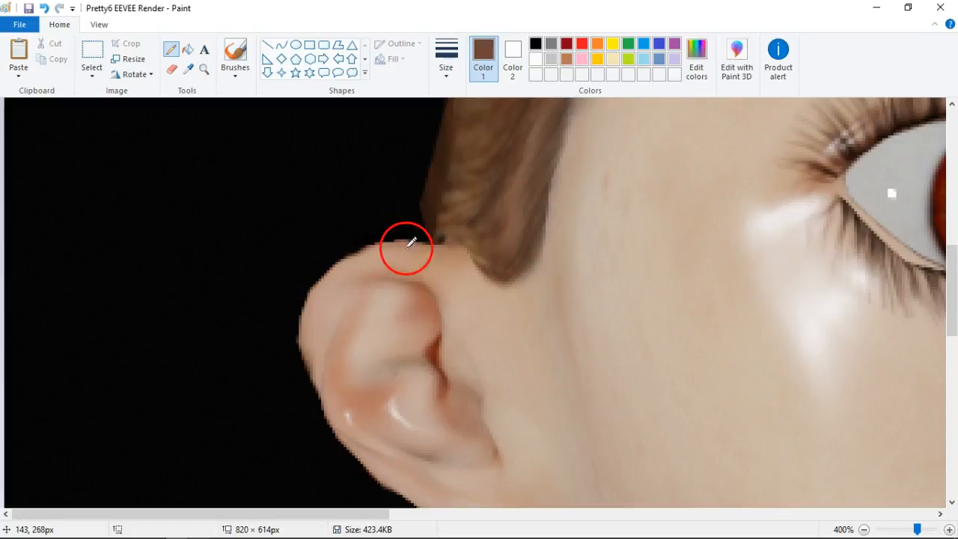
Pick a darker brown near the hairline and touch up the remaining pixels along the ear's upper edge with the Pencil.
left_click(187, 68)
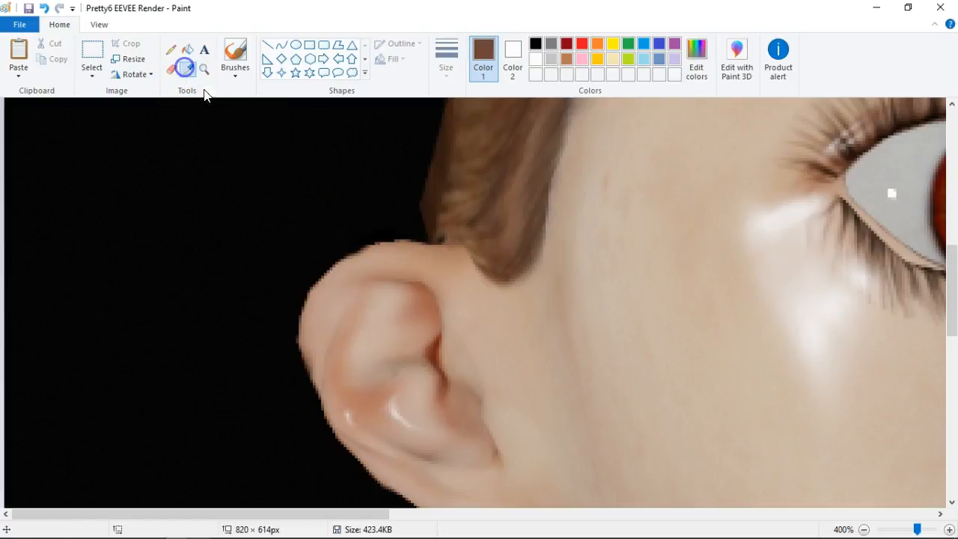
left_click(416, 236)
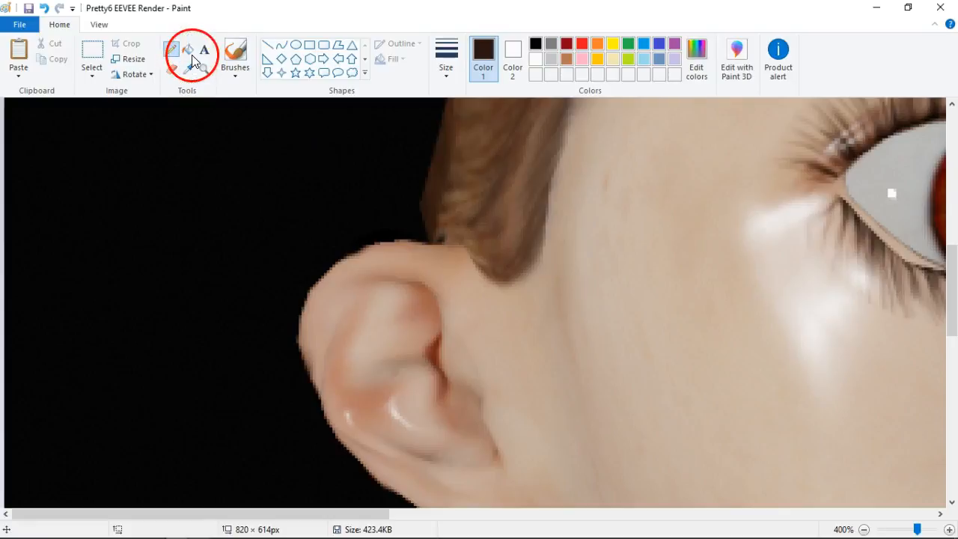
left_click(393, 240)
left_click(430, 246)
left_click_drag(379, 242, 386, 241)
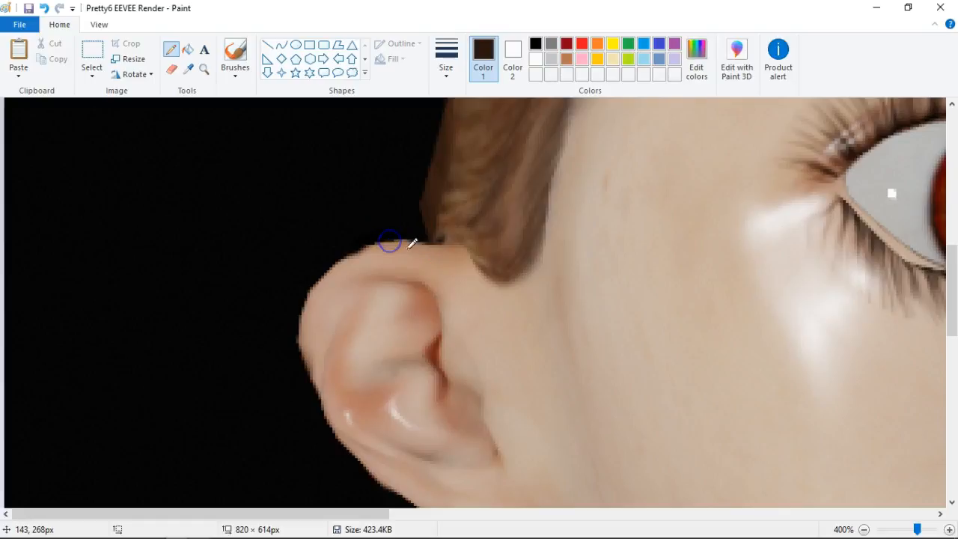
left_click(384, 241)
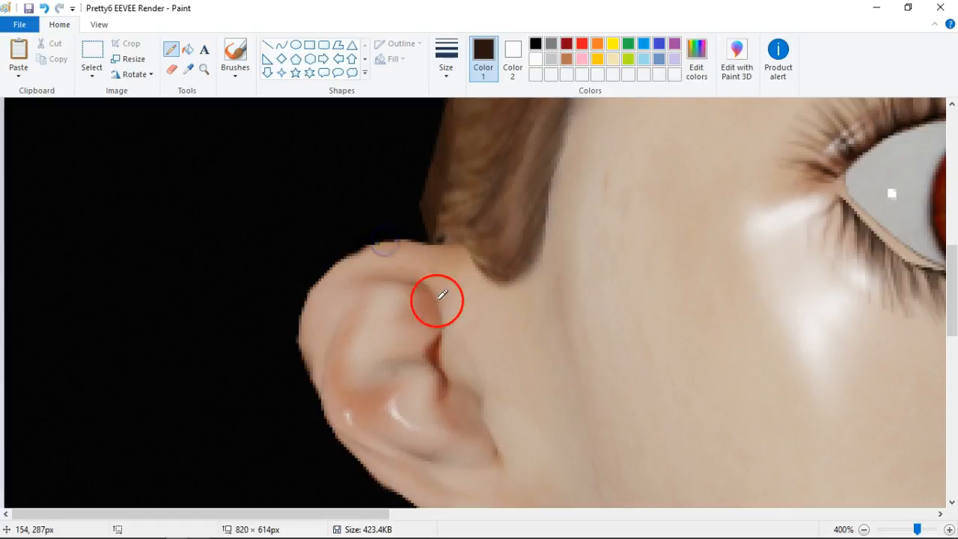
Inspect the retouched ear up close and check the whole render at 100% zoom.
scroll(438, 299, "down", 4)
scroll(453, 291, "up", 3)
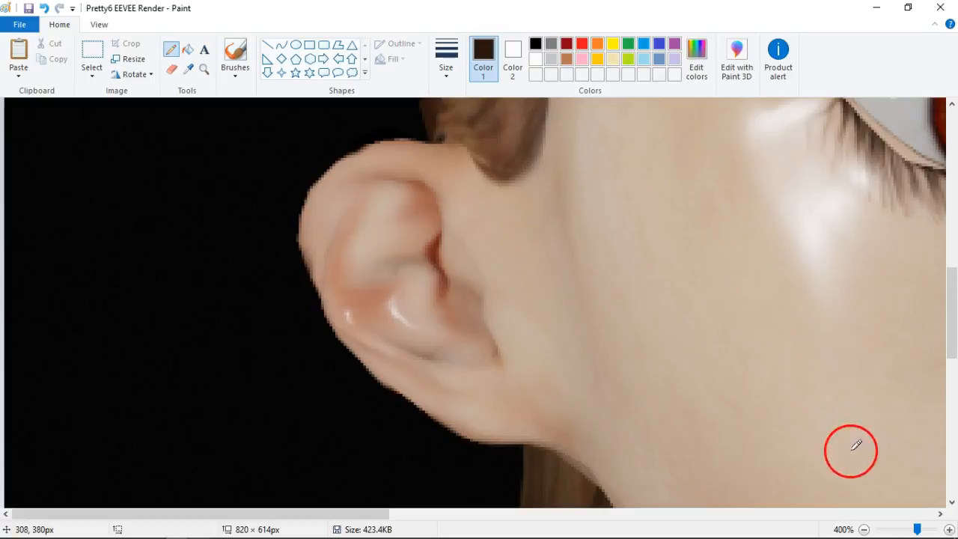
left_click(864, 529)
left_click(864, 529)
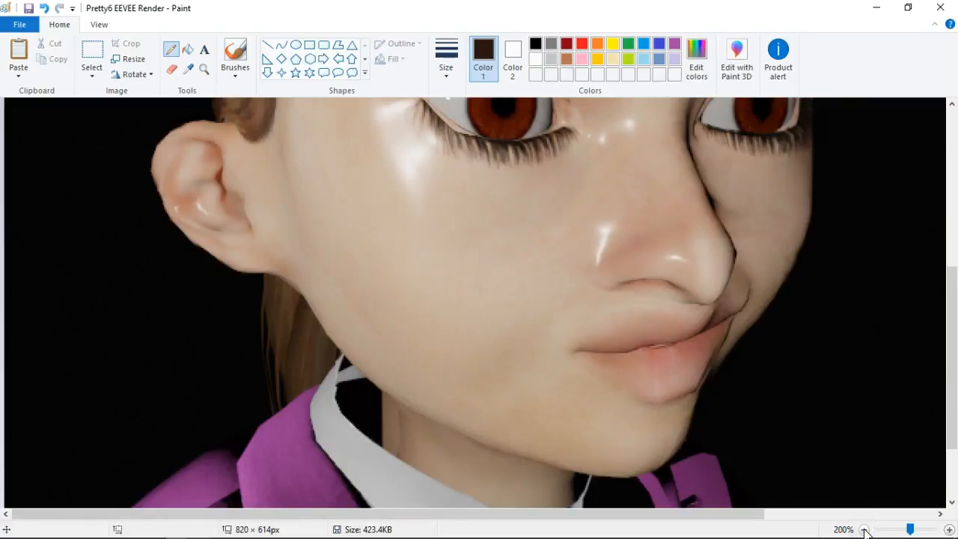
left_click(863, 529)
left_click(863, 529)
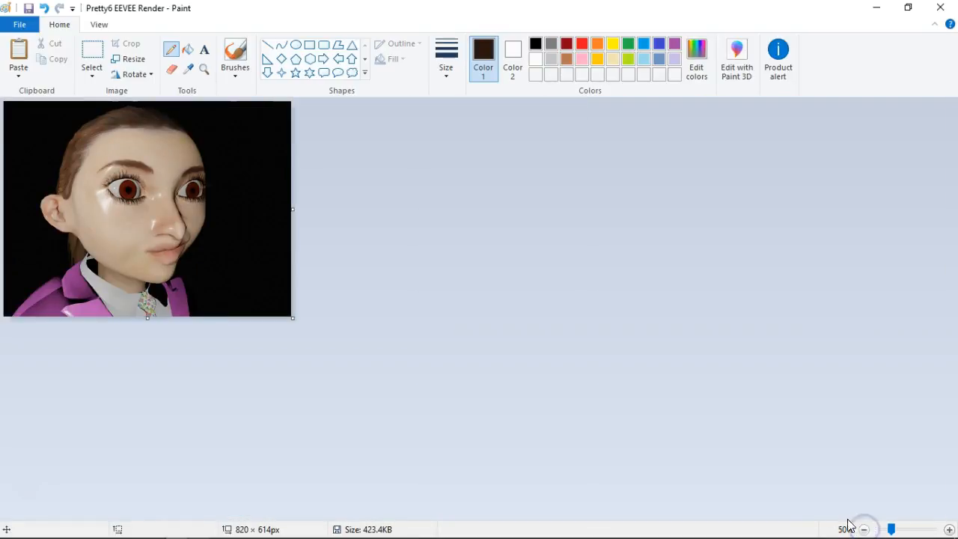
left_click(949, 529)
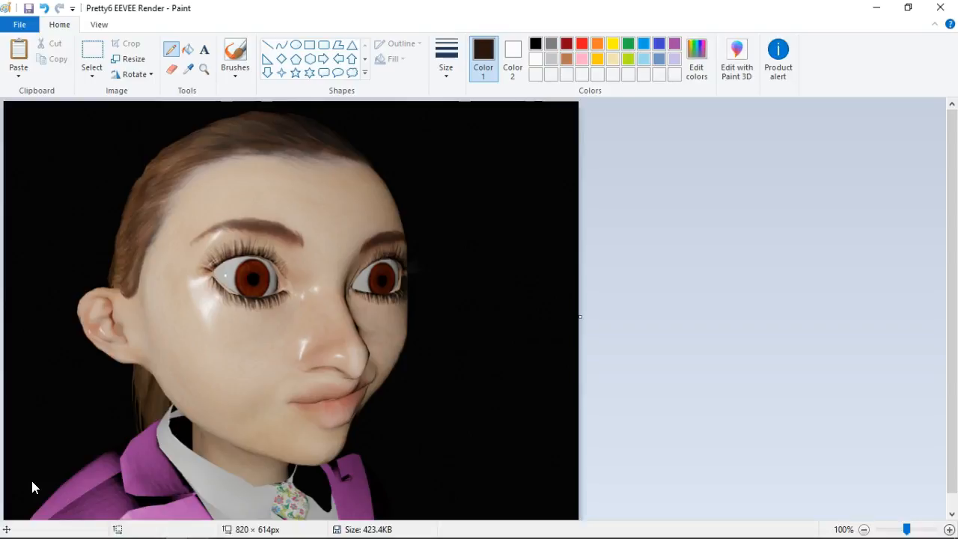
left_click(32, 481)
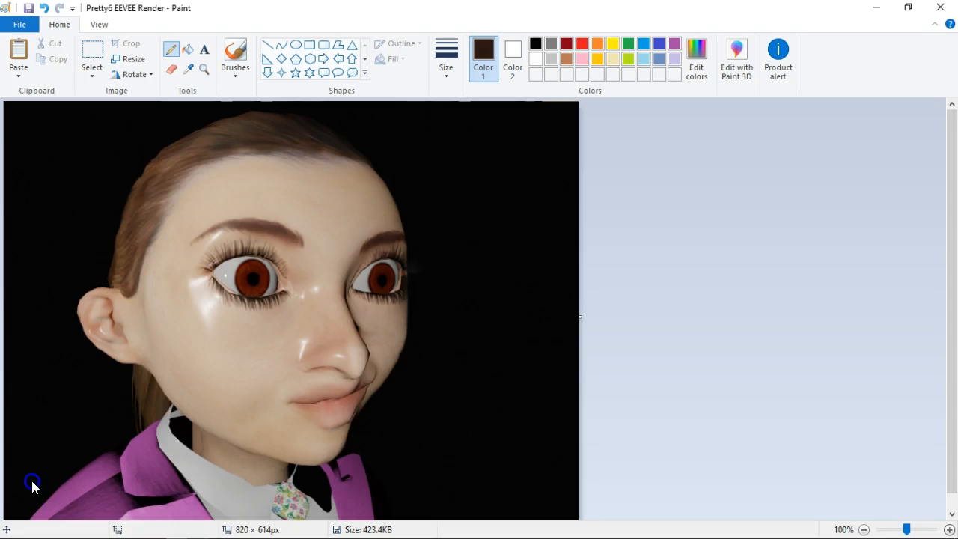